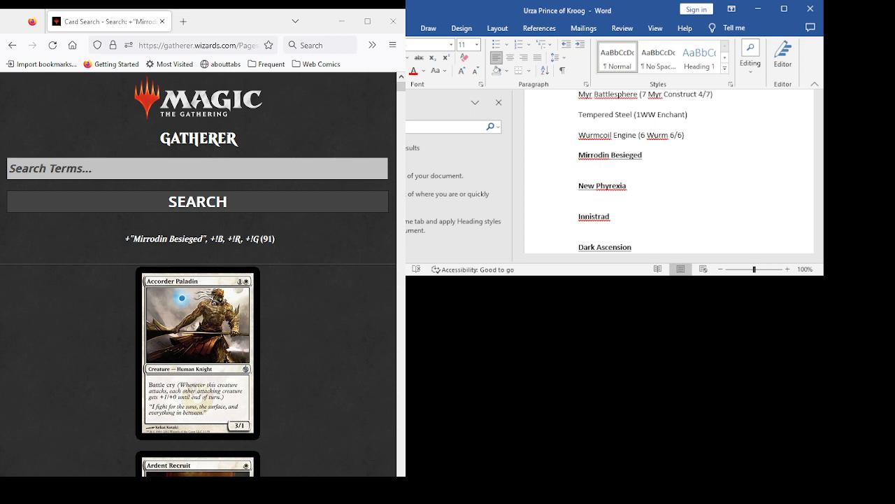
- Switch to the Word document and place the text cursor on the blank line under the Mirrodin Besieged heading
{"action": "key", "text": "alt+Tab"}
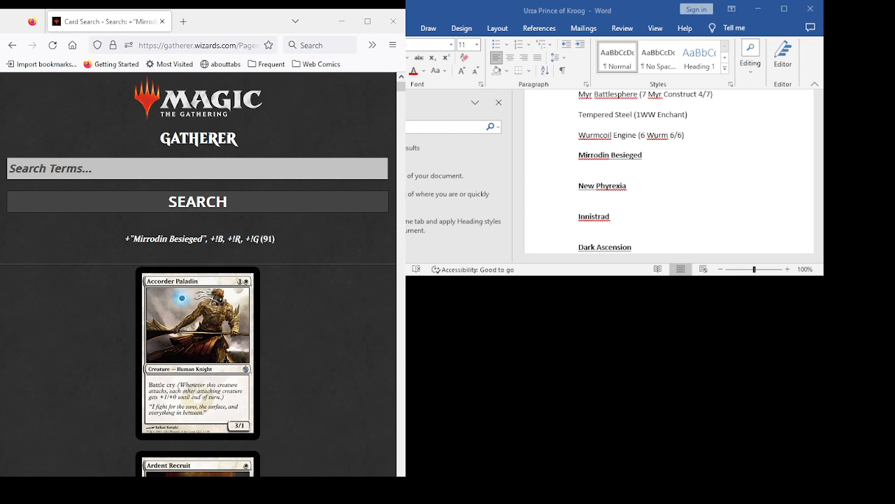
{"action": "left_click", "coordinate": [608, 170]}
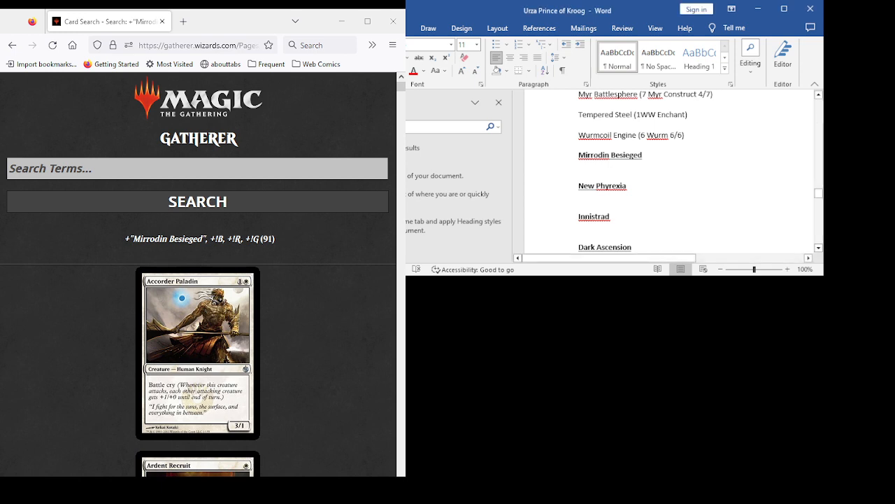
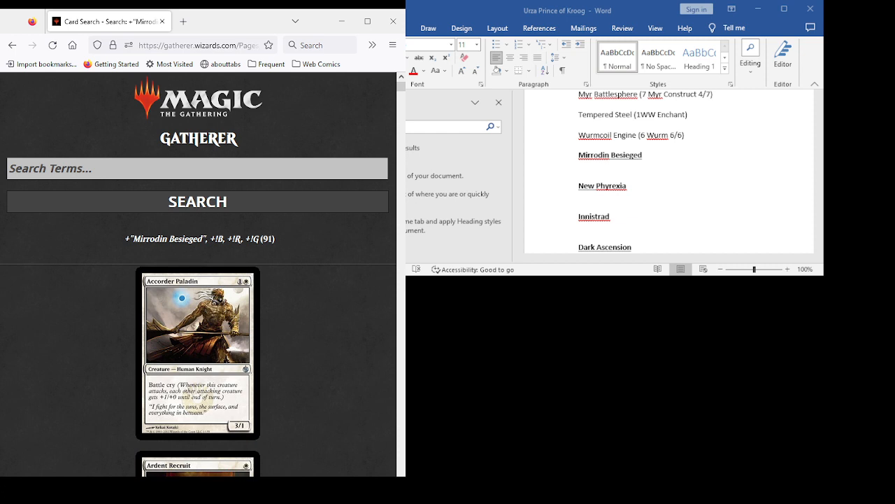
- Review the Mirrodin Besieged search results in Gatherer, reading the cards from Accorder Paladin through Copper Carapace
{"action": "scroll", "coordinate": [198, 274], "scroll_direction": "down", "scroll_amount": 3}
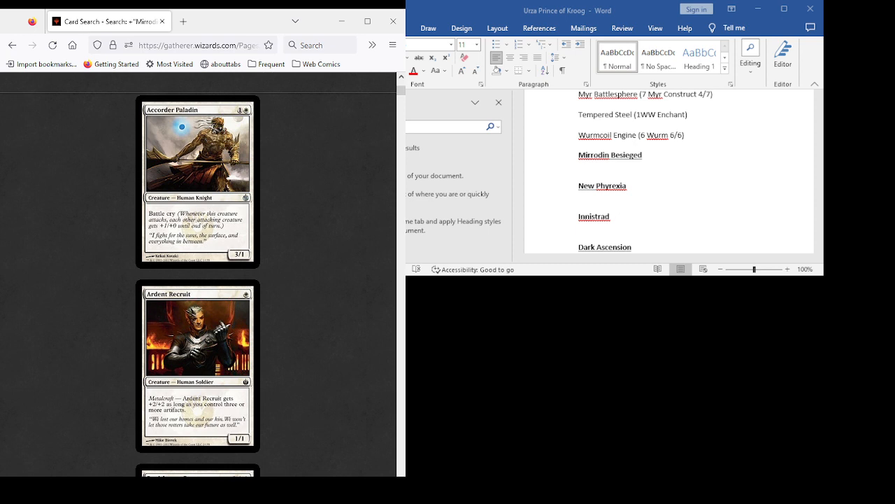
{"action": "scroll", "coordinate": [198, 274], "scroll_direction": "down", "scroll_amount": 2}
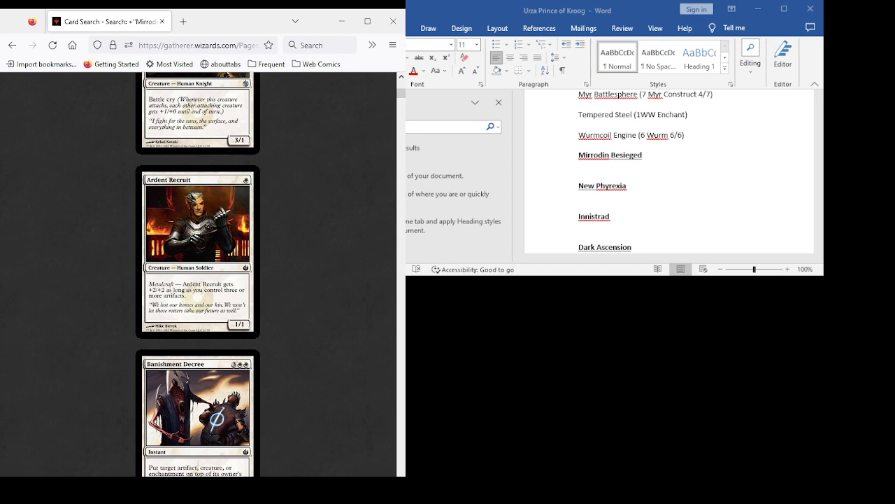
{"action": "scroll", "coordinate": [198, 296], "scroll_direction": "down", "scroll_amount": 4}
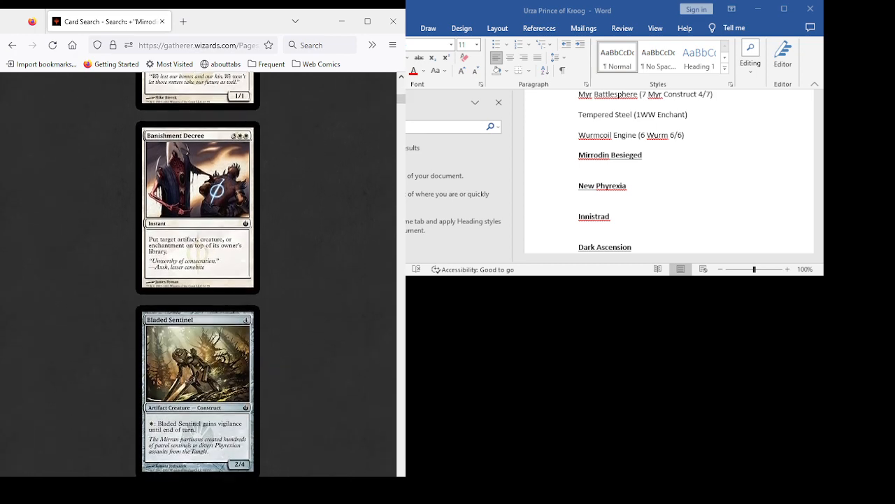
{"action": "scroll", "coordinate": [198, 274], "scroll_direction": "down", "scroll_amount": 3}
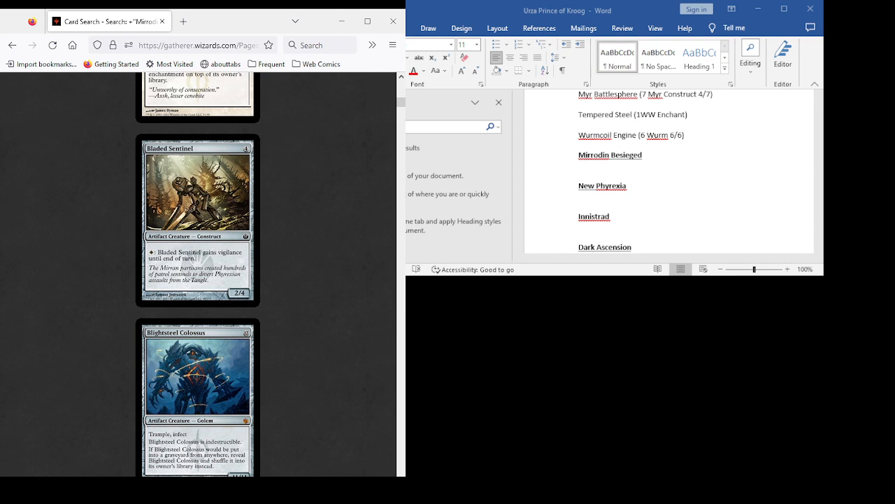
{"action": "scroll", "coordinate": [198, 274], "scroll_direction": "down", "scroll_amount": 7}
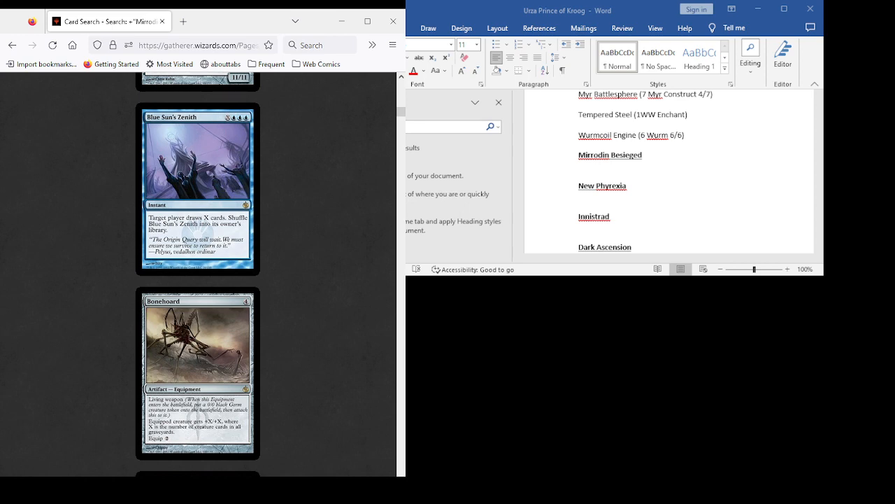
{"action": "scroll", "coordinate": [198, 274], "scroll_direction": "down", "scroll_amount": 3}
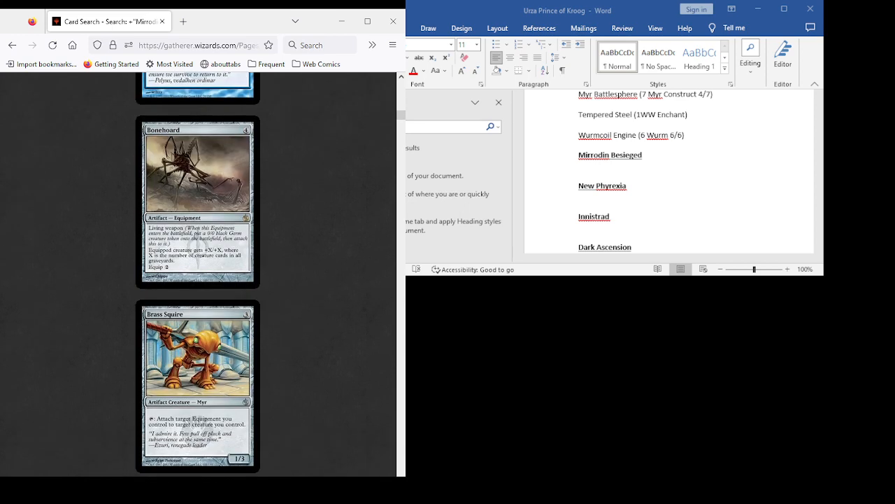
{"action": "scroll", "coordinate": [198, 274], "scroll_direction": "up", "scroll_amount": 4}
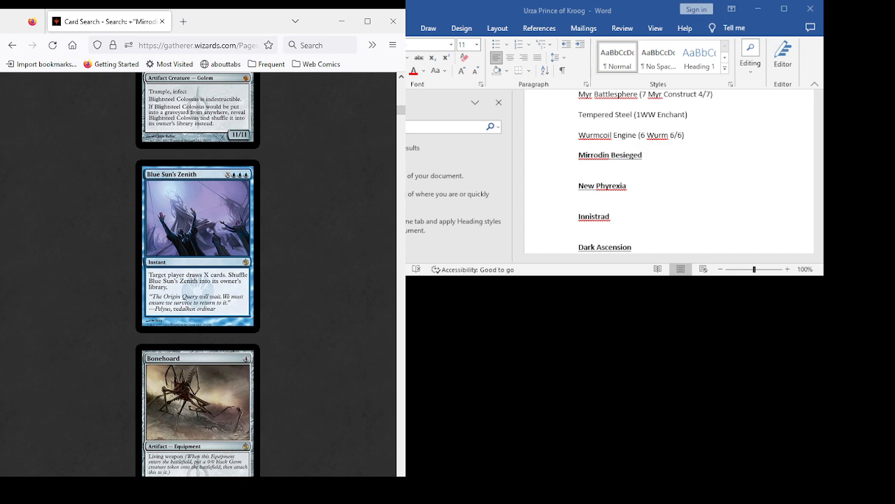
{"action": "scroll", "coordinate": [198, 275], "scroll_direction": "down", "scroll_amount": 3}
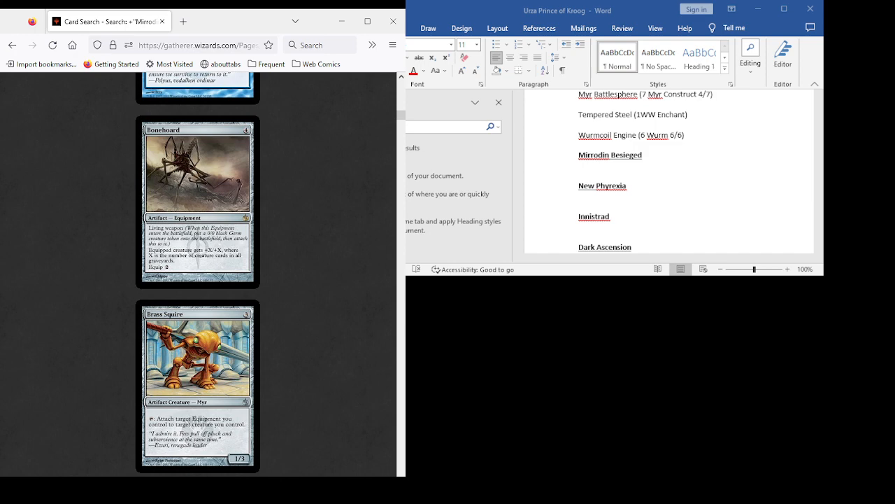
{"action": "scroll", "coordinate": [198, 274], "scroll_direction": "down", "scroll_amount": 2}
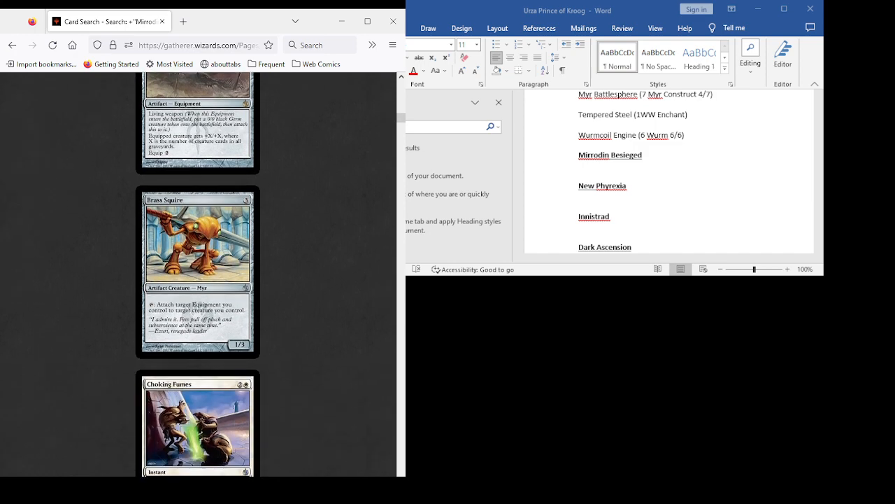
{"action": "scroll", "coordinate": [198, 274], "scroll_direction": "down", "scroll_amount": 5}
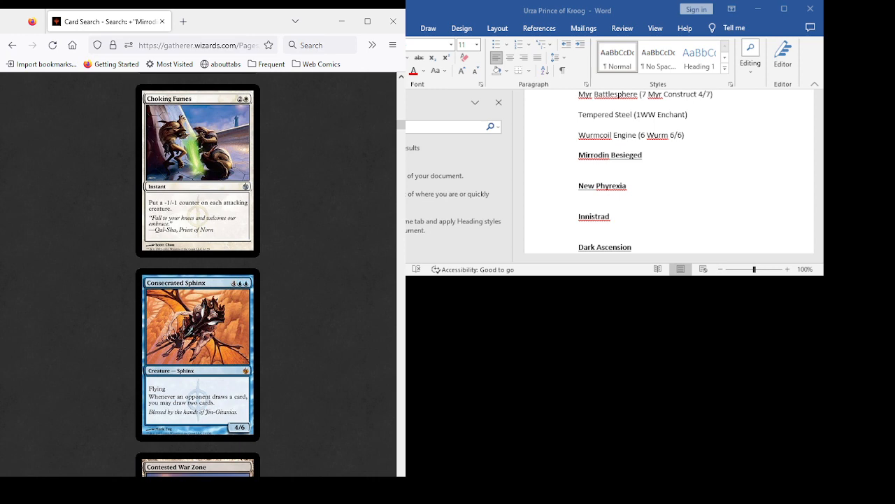
{"action": "scroll", "coordinate": [198, 275], "scroll_direction": "down", "scroll_amount": 3}
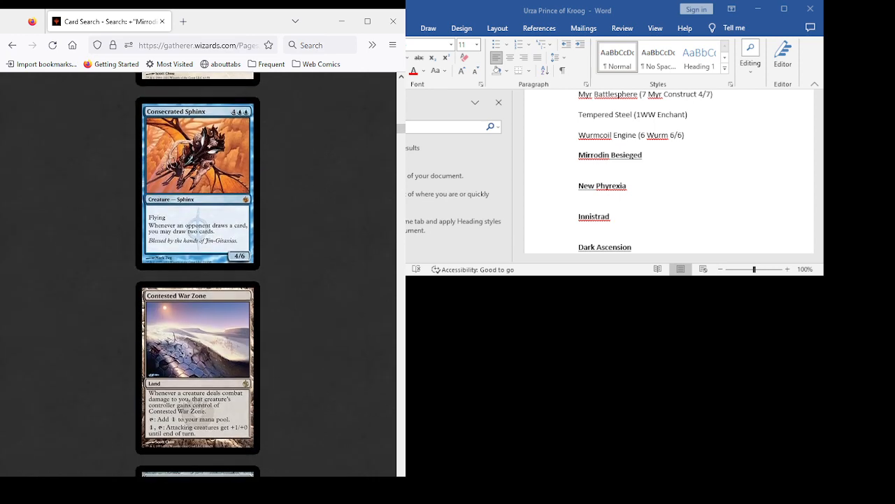
{"action": "scroll", "coordinate": [198, 274], "scroll_direction": "down", "scroll_amount": 3}
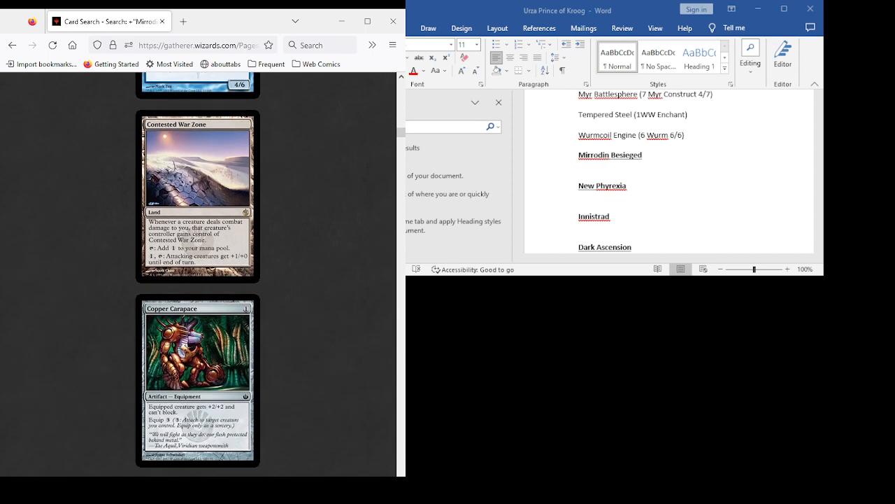
- Examine Consecrated Sphinx in the Mirrodin Besieged results alongside the neighbouring cards from Brass Squire to Core Prowler
{"action": "scroll", "coordinate": [198, 275], "scroll_direction": "up", "scroll_amount": 4}
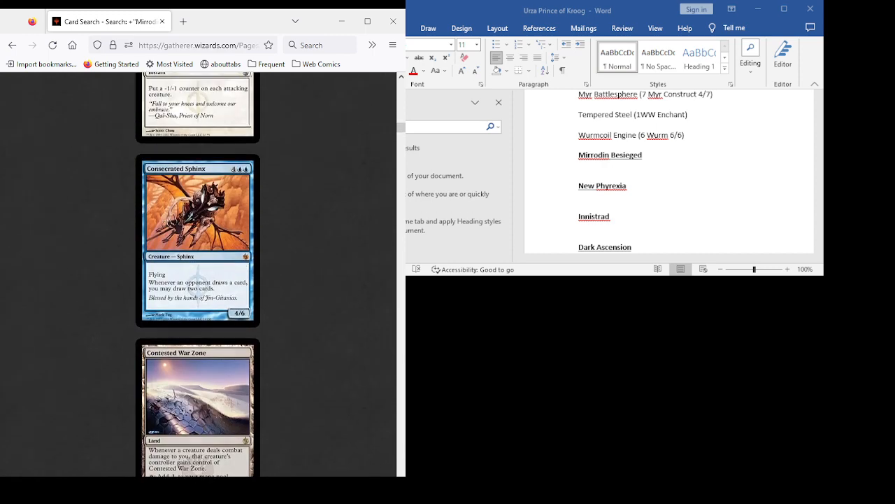
{"action": "scroll", "coordinate": [198, 274], "scroll_direction": "down", "scroll_amount": 2}
{"action": "scroll", "coordinate": [198, 274], "scroll_direction": "up", "scroll_amount": 5}
{"action": "scroll", "coordinate": [198, 275], "scroll_direction": "down", "scroll_amount": 3}
{"action": "scroll", "coordinate": [198, 274], "scroll_direction": "down", "scroll_amount": 2}
{"action": "scroll", "coordinate": [198, 274], "scroll_direction": "up", "scroll_amount": 1}
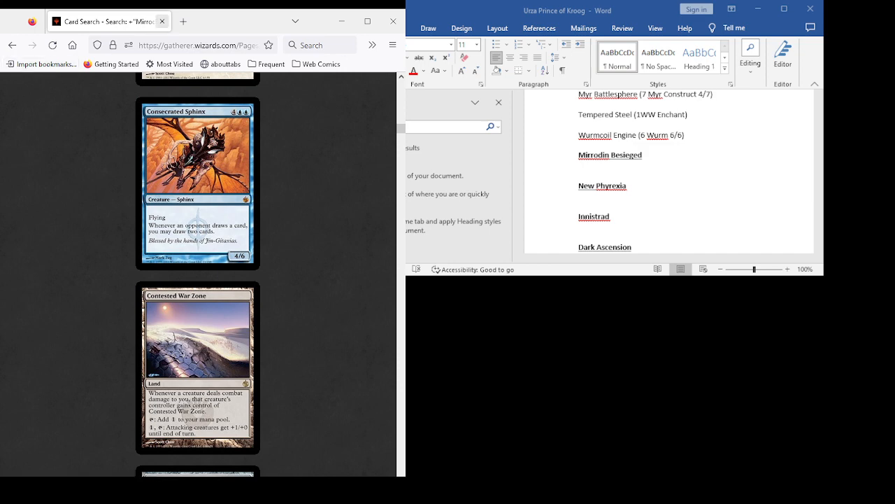
{"action": "scroll", "coordinate": [197, 274], "scroll_direction": "down", "scroll_amount": 5}
{"action": "scroll", "coordinate": [198, 274], "scroll_direction": "down", "scroll_amount": 3}
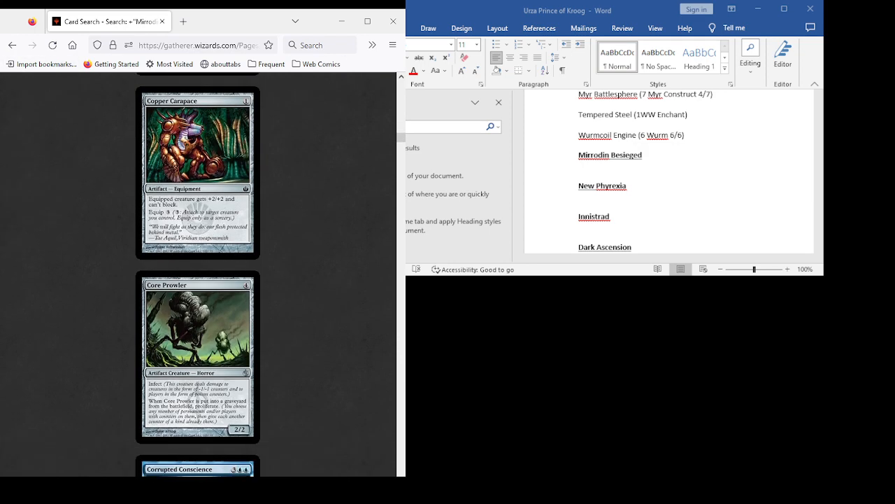
{"action": "scroll", "coordinate": [197, 275], "scroll_direction": "up", "scroll_amount": 6}
{"action": "scroll", "coordinate": [197, 275], "scroll_direction": "up", "scroll_amount": 1}
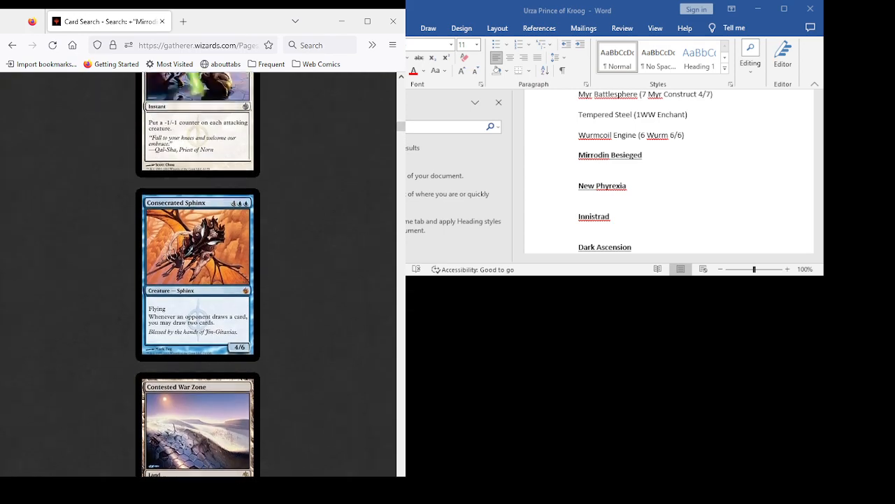
{"action": "scroll", "coordinate": [197, 274], "scroll_direction": "down", "scroll_amount": 3}
{"action": "scroll", "coordinate": [197, 274], "scroll_direction": "up", "scroll_amount": 1}
{"action": "scroll", "coordinate": [198, 274], "scroll_direction": "up", "scroll_amount": 5}
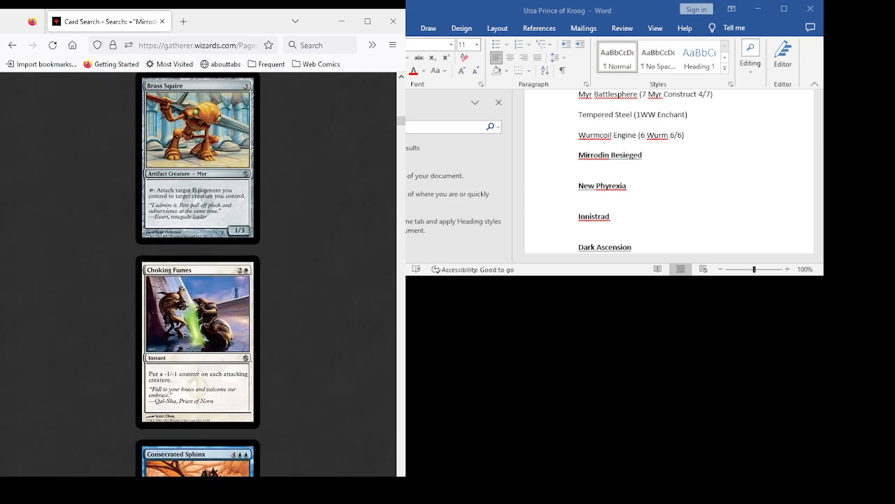
{"action": "scroll", "coordinate": [197, 274], "scroll_direction": "down", "scroll_amount": 3}
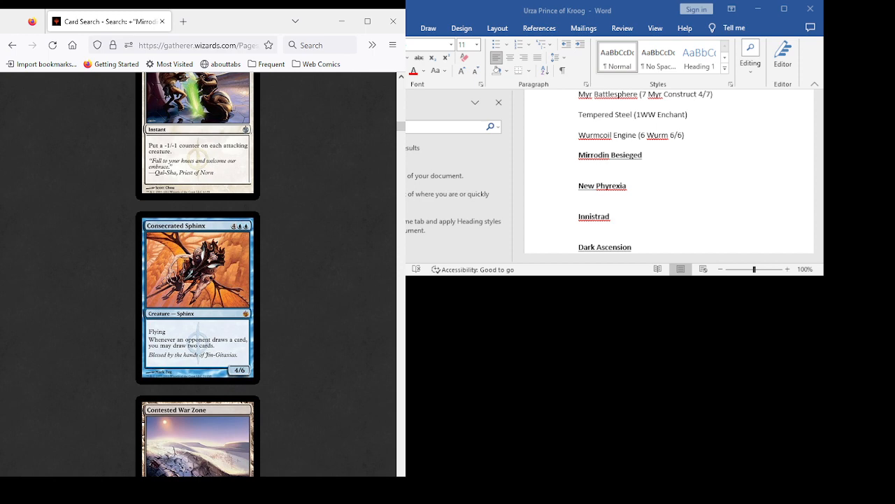
{"action": "scroll", "coordinate": [198, 275], "scroll_direction": "down", "scroll_amount": 6}
{"action": "scroll", "coordinate": [198, 274], "scroll_direction": "up", "scroll_amount": 5}
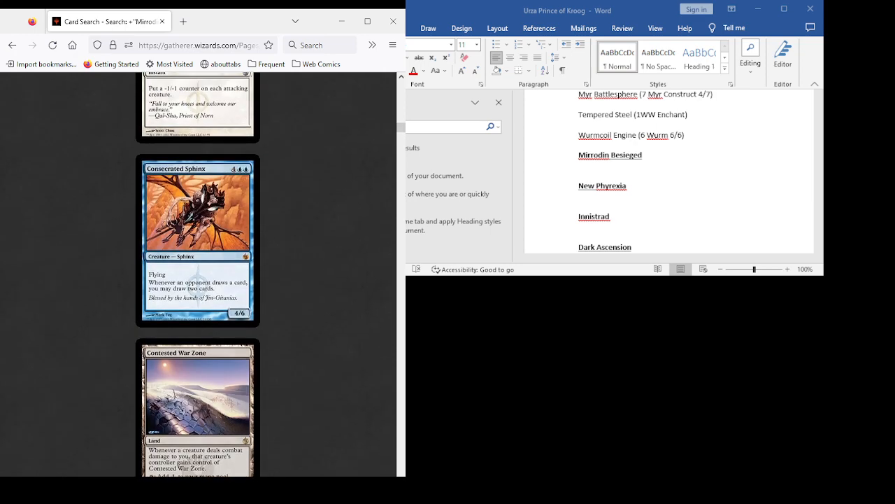
{"action": "scroll", "coordinate": [198, 274], "scroll_direction": "up", "scroll_amount": 2}
{"action": "scroll", "coordinate": [198, 275], "scroll_direction": "down", "scroll_amount": 2}
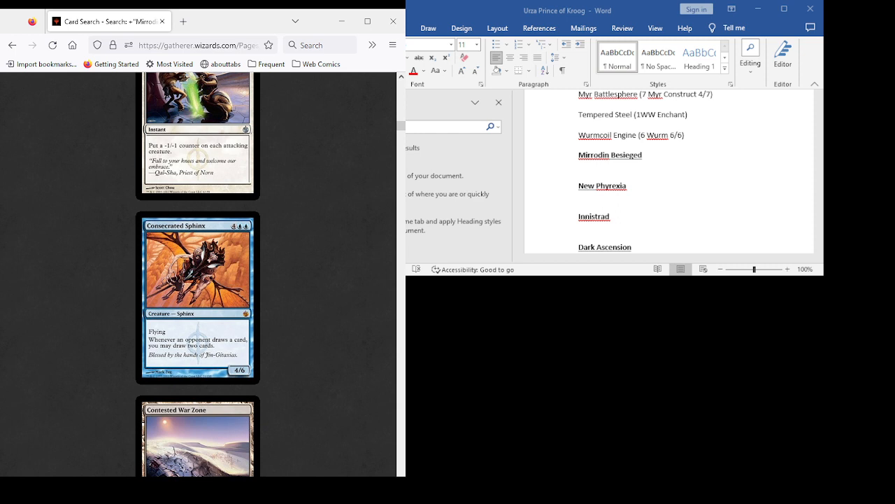
{"action": "scroll", "coordinate": [198, 274], "scroll_direction": "down", "scroll_amount": 1}
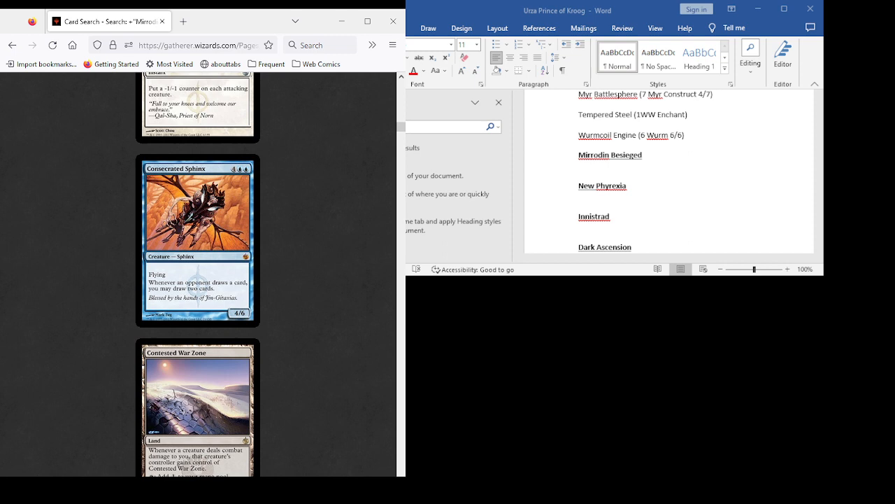
{"action": "scroll", "coordinate": [198, 275], "scroll_direction": "down", "scroll_amount": 6}
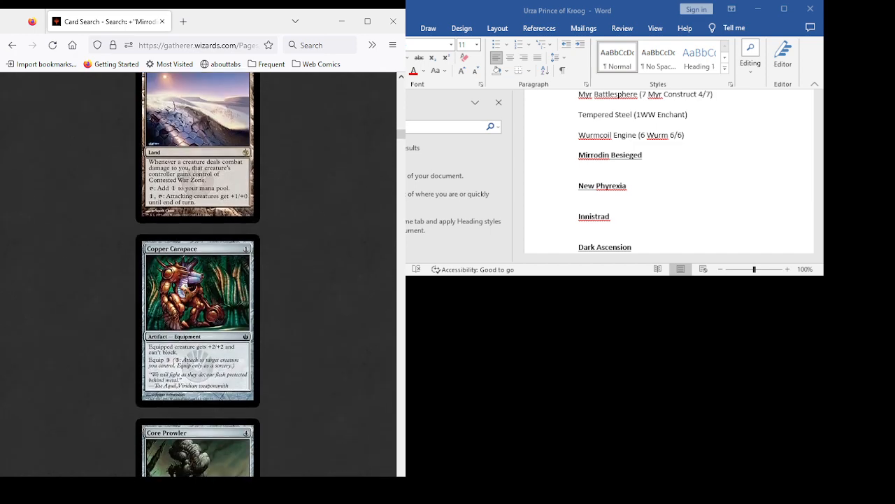
{"action": "scroll", "coordinate": [198, 274], "scroll_direction": "down", "scroll_amount": 2}
{"action": "scroll", "coordinate": [198, 274], "scroll_direction": "up", "scroll_amount": 9}
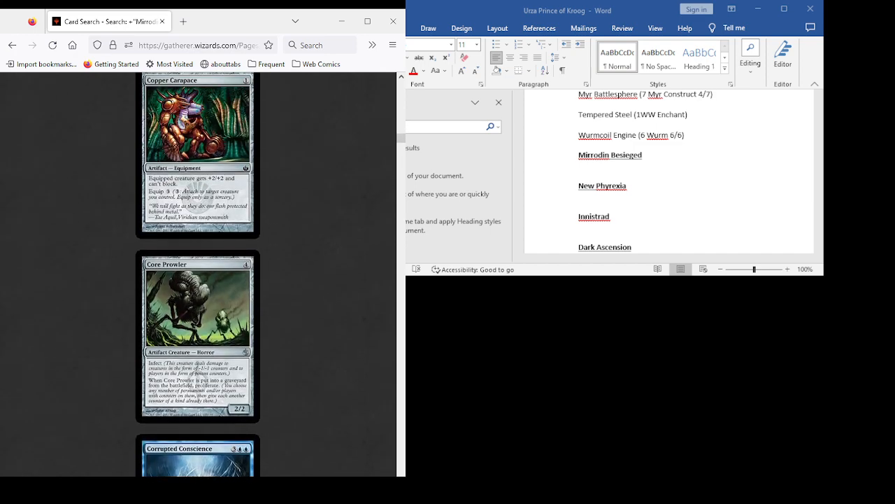
{"action": "scroll", "coordinate": [198, 275], "scroll_direction": "up", "scroll_amount": 1}
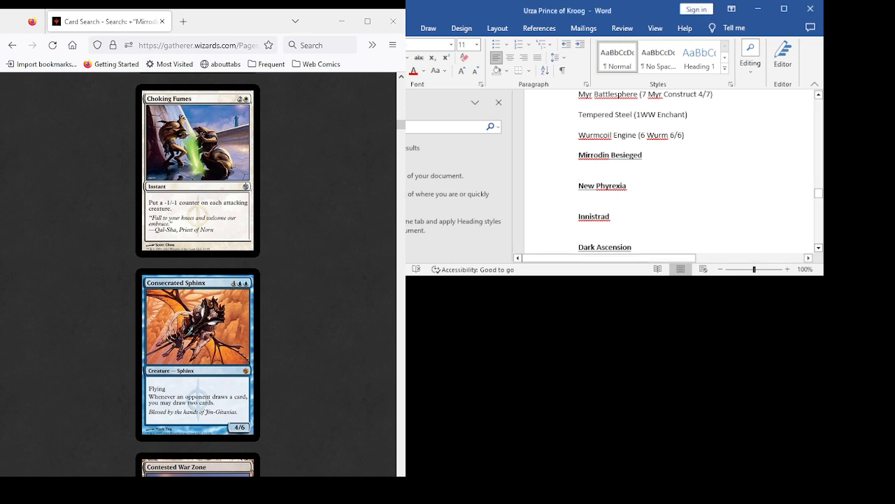
- Enter "Consecrated Sphinx" as the first card under the Mirrodin Besieged heading and start a new line below it
{"action": "type", "text": "Con"}
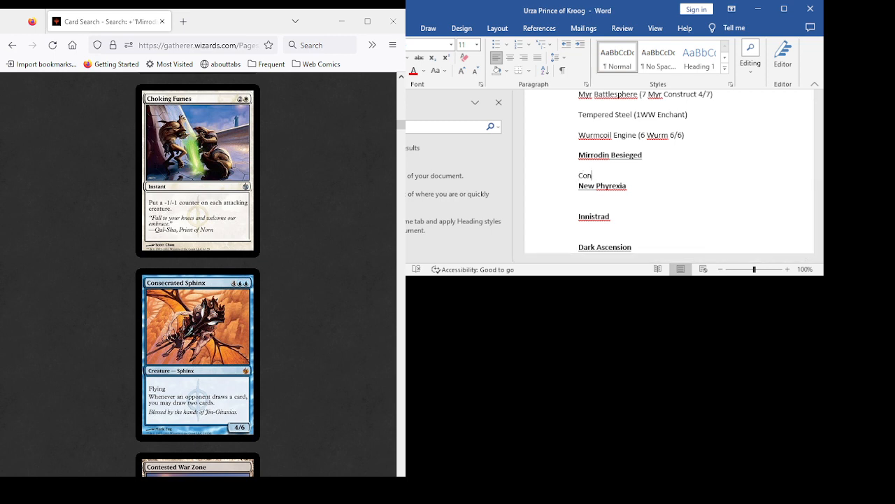
{"action": "type", "text": "secrated Spinx"}
{"action": "key", "text": "Return"}
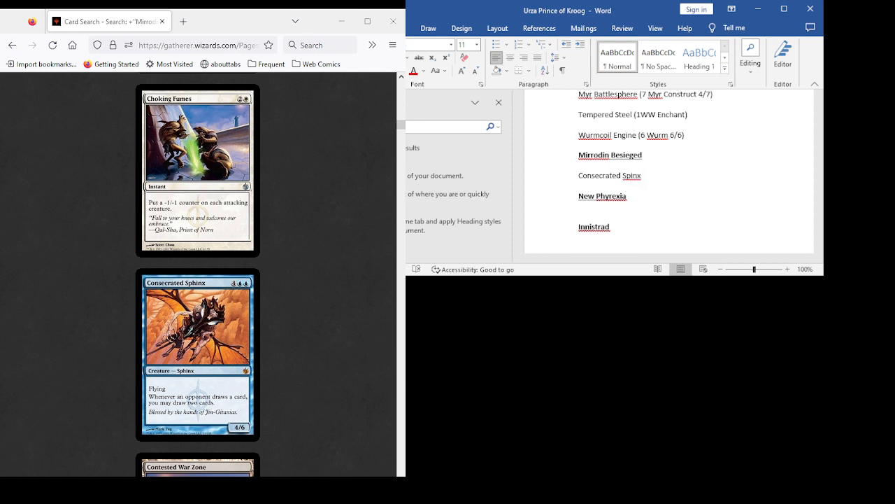
{"action": "key", "text": "Left"}
{"action": "key", "text": "Left"}
{"action": "type", "text": "h"}
{"action": "key", "text": "Down"}
- Review the cards from Copper Carapace to Darksteel Plate and add "Darksteel Plate" on its own line below Consecrated Sphinx
{"action": "scroll", "coordinate": [197, 274], "scroll_direction": "down", "scroll_amount": 4}
{"action": "scroll", "coordinate": [198, 274], "scroll_direction": "down", "scroll_amount": 2}
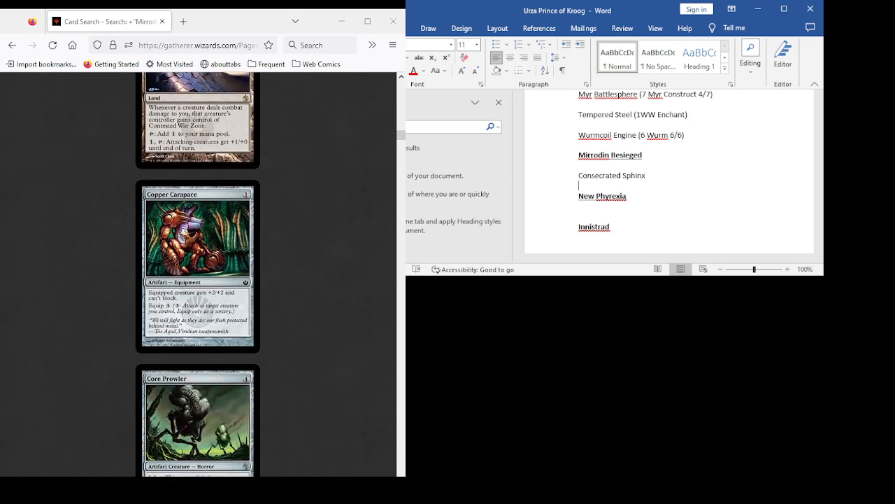
{"action": "scroll", "coordinate": [197, 275], "scroll_direction": "down", "scroll_amount": 3}
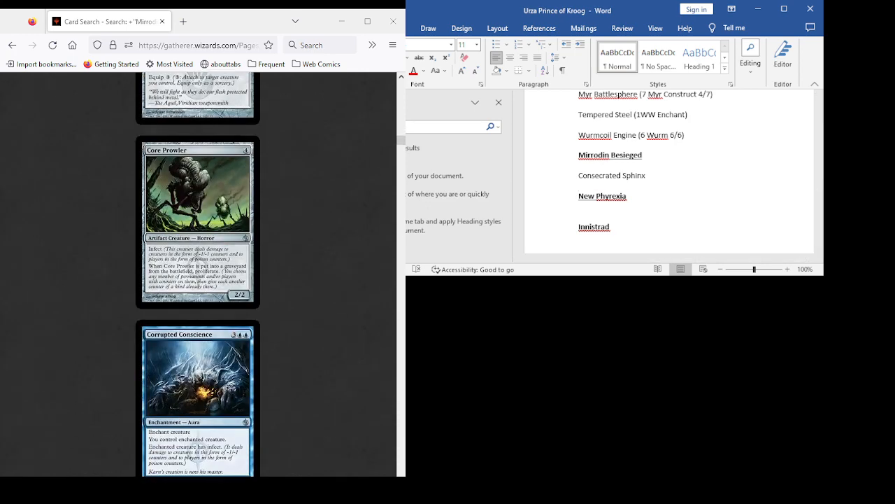
{"action": "scroll", "coordinate": [197, 274], "scroll_direction": "down", "scroll_amount": 2}
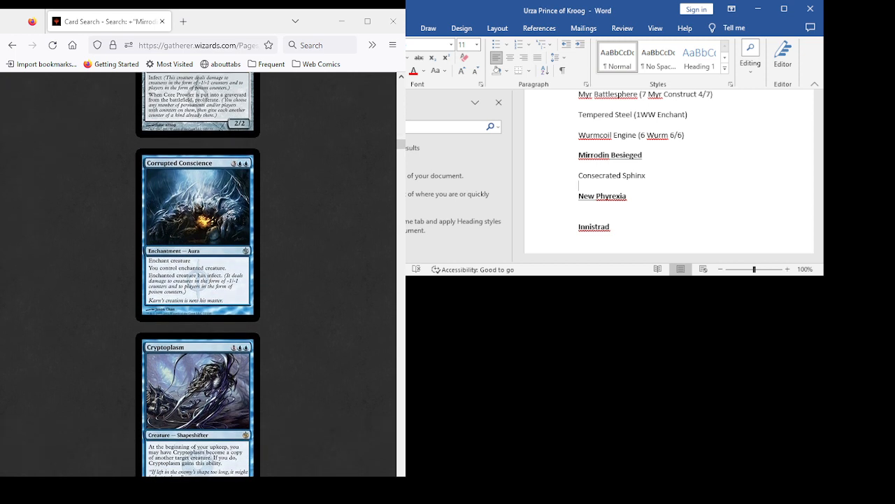
{"action": "scroll", "coordinate": [198, 274], "scroll_direction": "down", "scroll_amount": 2}
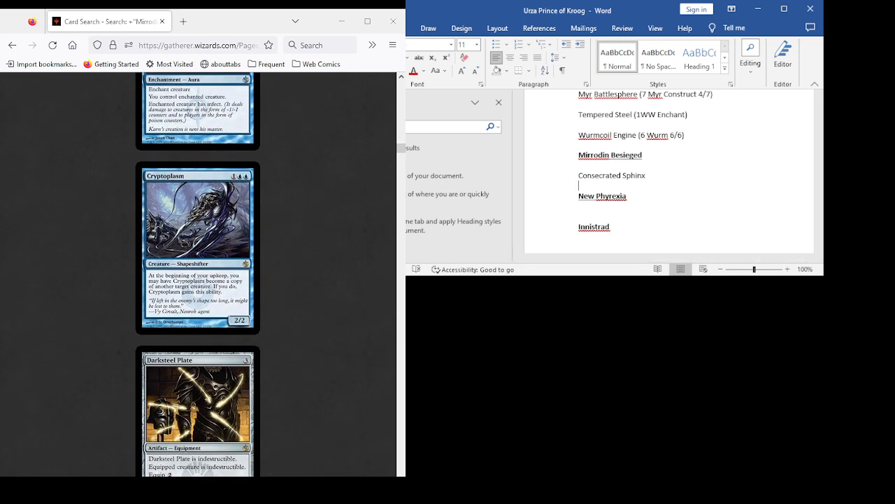
{"action": "scroll", "coordinate": [198, 274], "scroll_direction": "down", "scroll_amount": 2}
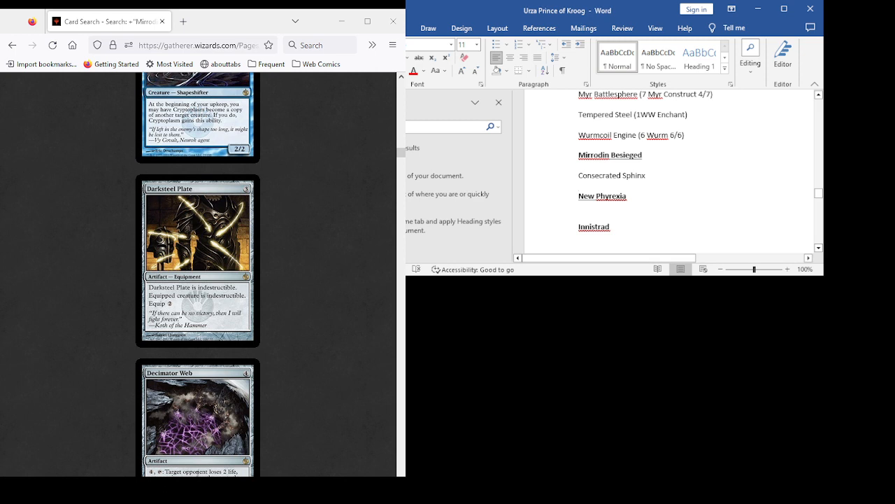
{"action": "key", "text": "Return"}
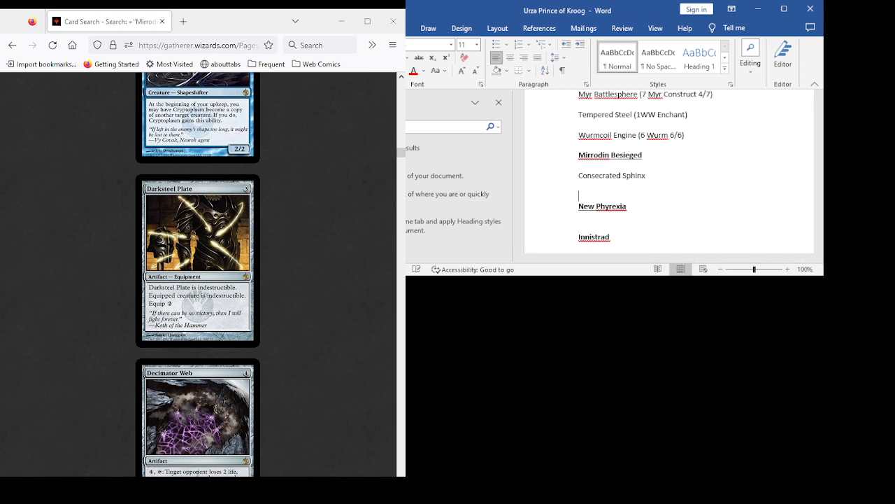
{"action": "type", "text": "Darksteel Plate"}
{"action": "key", "text": "Return"}
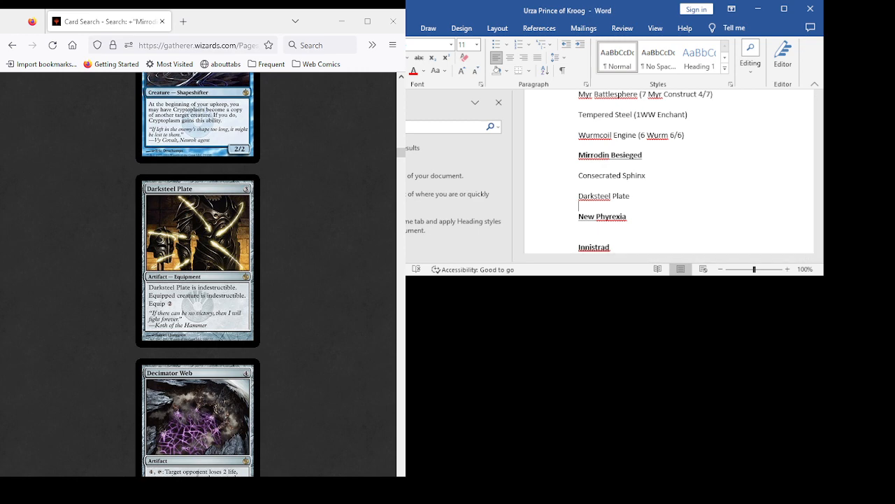
- Review the Mirrodin Besieged results from Darksteel Plate through Flayer Husk, rereading the cards around Corrupted Conscience and Decimator Web
{"action": "scroll", "coordinate": [197, 274], "scroll_direction": "down", "scroll_amount": 10}
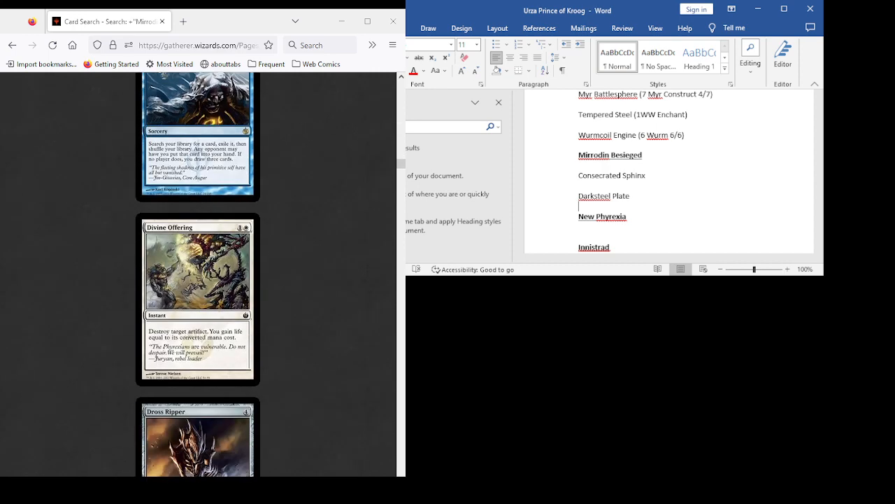
{"action": "scroll", "coordinate": [197, 274], "scroll_direction": "up", "scroll_amount": 12}
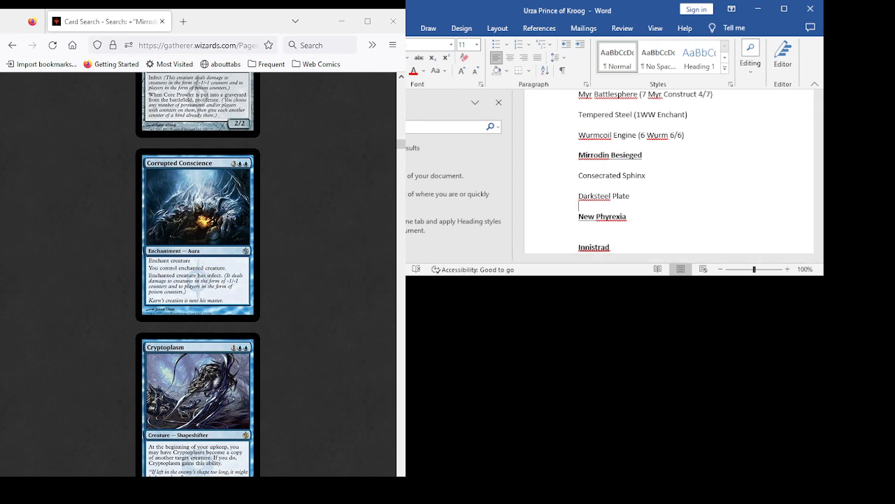
{"action": "scroll", "coordinate": [198, 275], "scroll_direction": "down", "scroll_amount": 8}
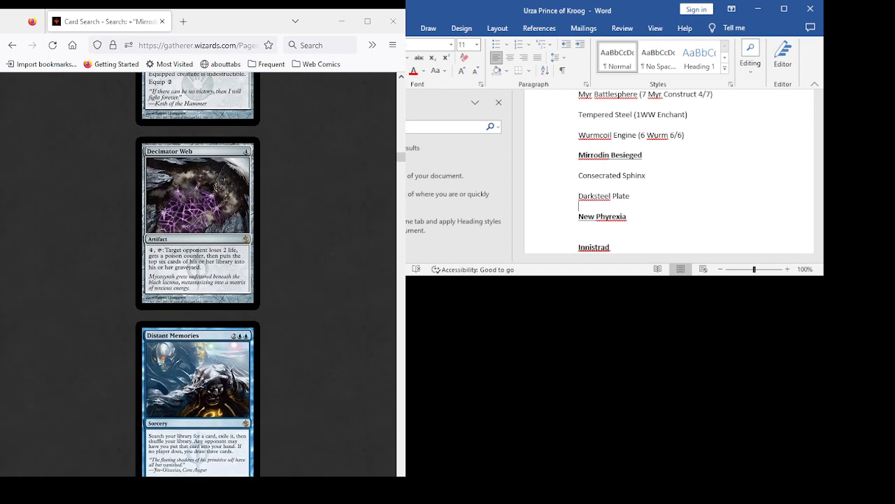
{"action": "scroll", "coordinate": [198, 274], "scroll_direction": "down", "scroll_amount": 4}
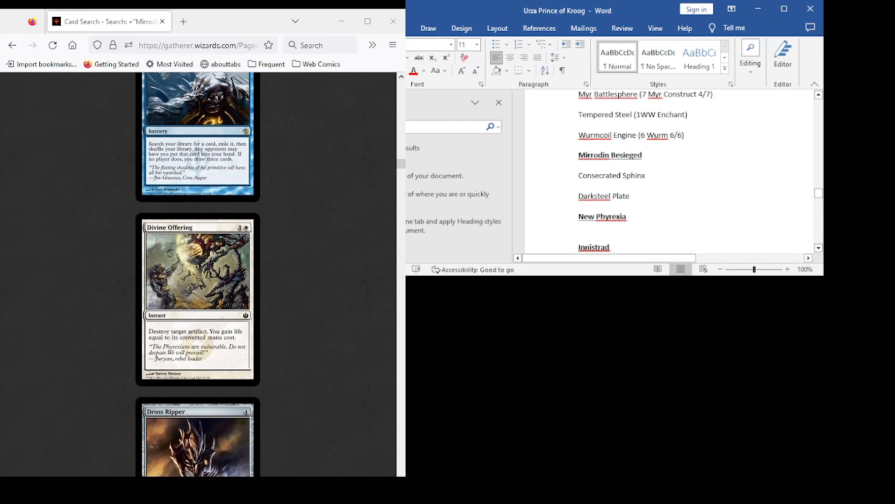
{"action": "scroll", "coordinate": [665, 172], "scroll_direction": "down", "scroll_amount": 2}
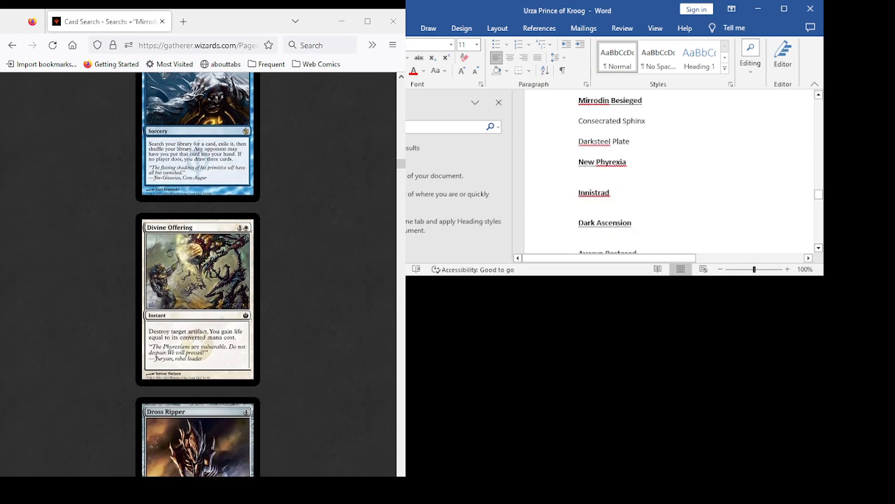
{"action": "scroll", "coordinate": [198, 274], "scroll_direction": "down", "scroll_amount": 3}
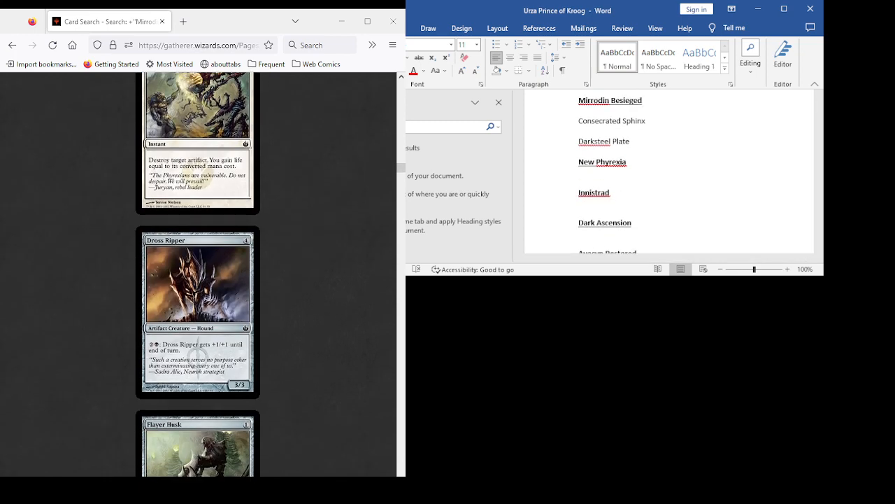
{"action": "scroll", "coordinate": [198, 275], "scroll_direction": "down", "scroll_amount": 2}
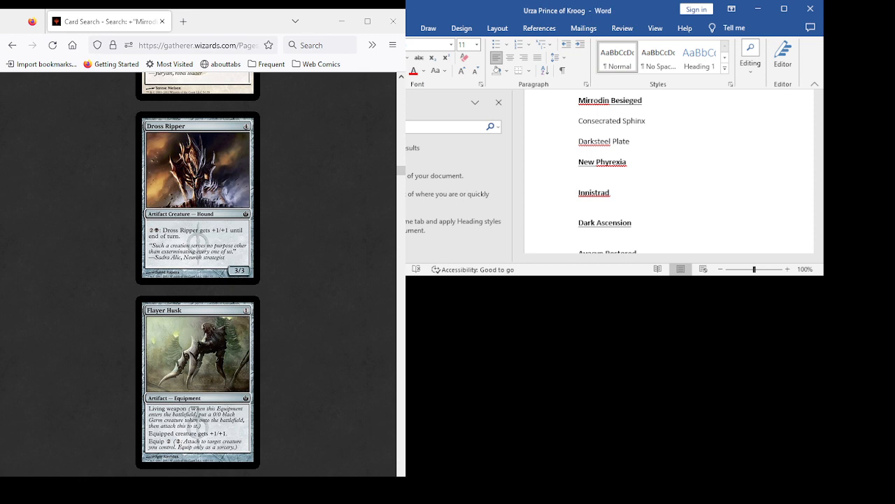
{"action": "scroll", "coordinate": [198, 272], "scroll_direction": "down", "scroll_amount": 3}
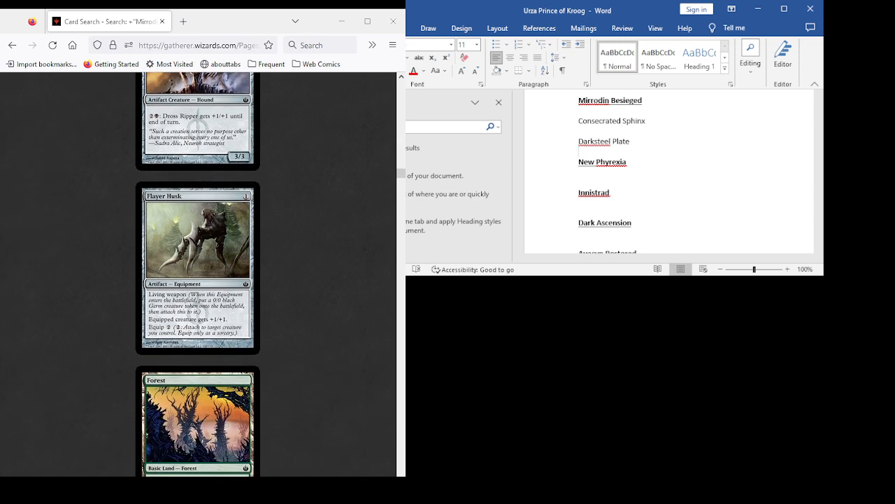
- Review the Mirrodin Besieged results from Frantic Salvage through Hexplate Golem, reading Hero of Bladehold
{"action": "scroll", "coordinate": [198, 273], "scroll_direction": "down", "scroll_amount": 4}
{"action": "scroll", "coordinate": [198, 272], "scroll_direction": "down", "scroll_amount": 6}
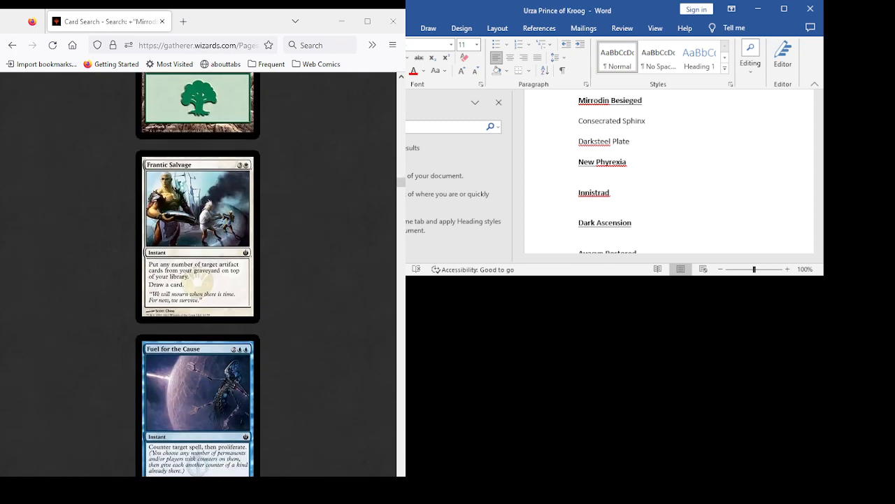
{"action": "scroll", "coordinate": [198, 273], "scroll_direction": "down", "scroll_amount": 2}
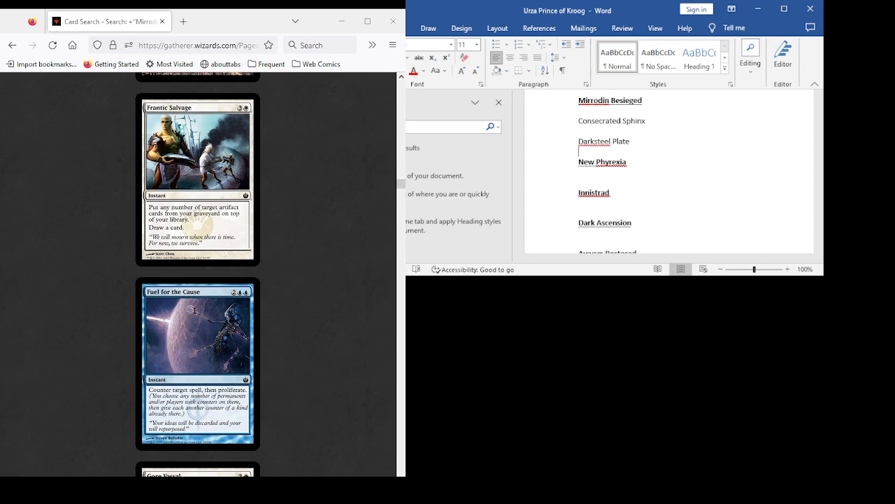
{"action": "scroll", "coordinate": [198, 273], "scroll_direction": "down", "scroll_amount": 3}
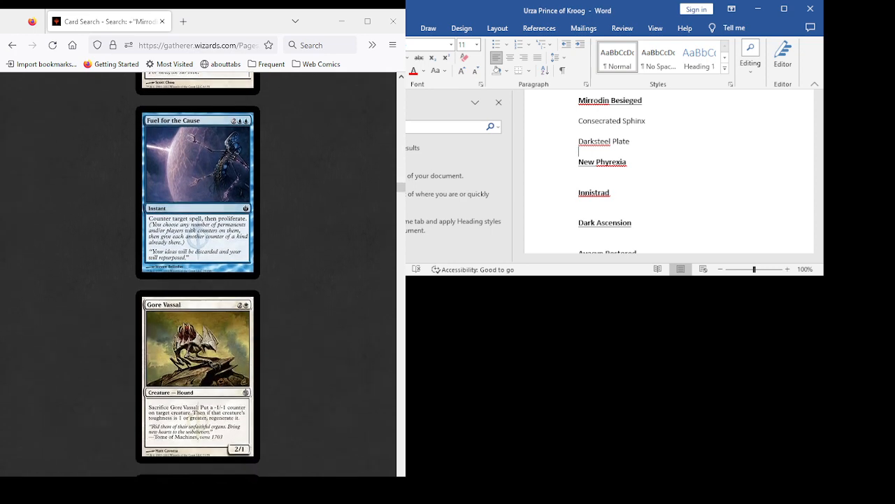
{"action": "scroll", "coordinate": [198, 273], "scroll_direction": "down", "scroll_amount": 3}
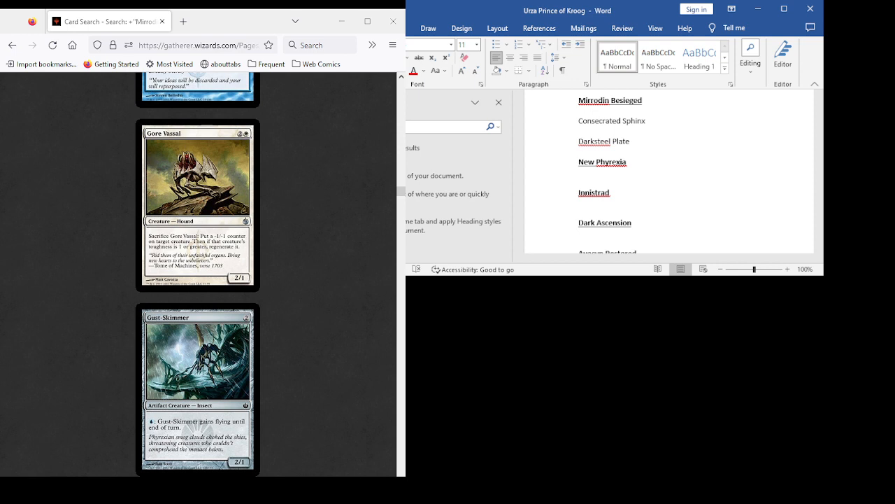
{"action": "scroll", "coordinate": [198, 273], "scroll_direction": "down", "scroll_amount": 3}
{"action": "scroll", "coordinate": [198, 273], "scroll_direction": "down", "scroll_amount": 3}
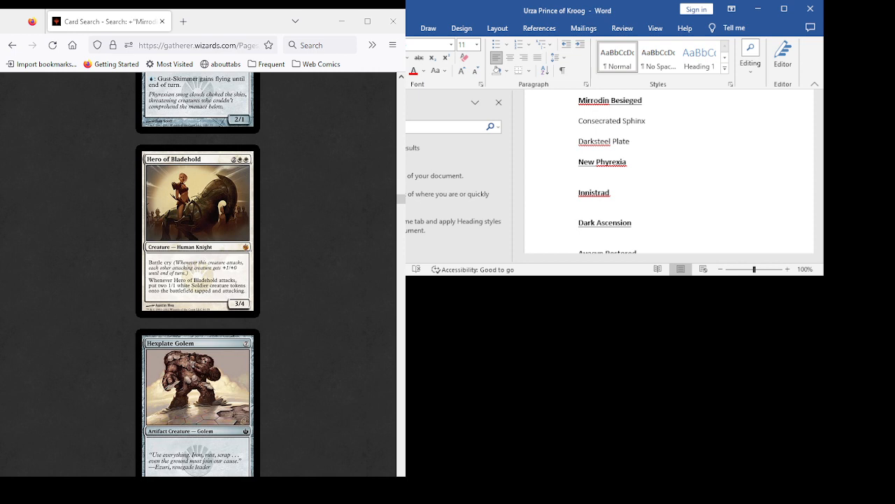
{"action": "scroll", "coordinate": [198, 273], "scroll_direction": "down", "scroll_amount": 1}
{"action": "scroll", "coordinate": [198, 272], "scroll_direction": "up", "scroll_amount": 1}
- Add "Hero of Bladehold" on its own line below Darksteel Plate and start a new line under it
{"action": "key", "text": "Return"}
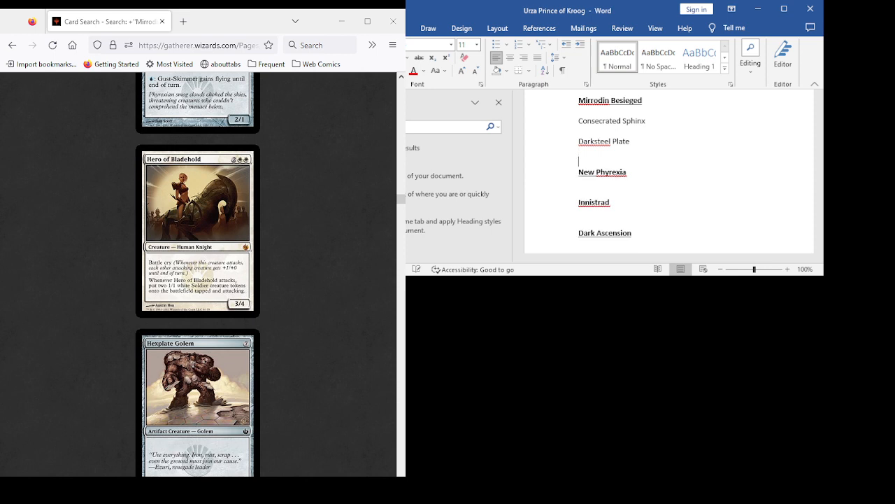
{"action": "type", "text": "Hero of Bladehold"}
{"action": "key", "text": "Return"}
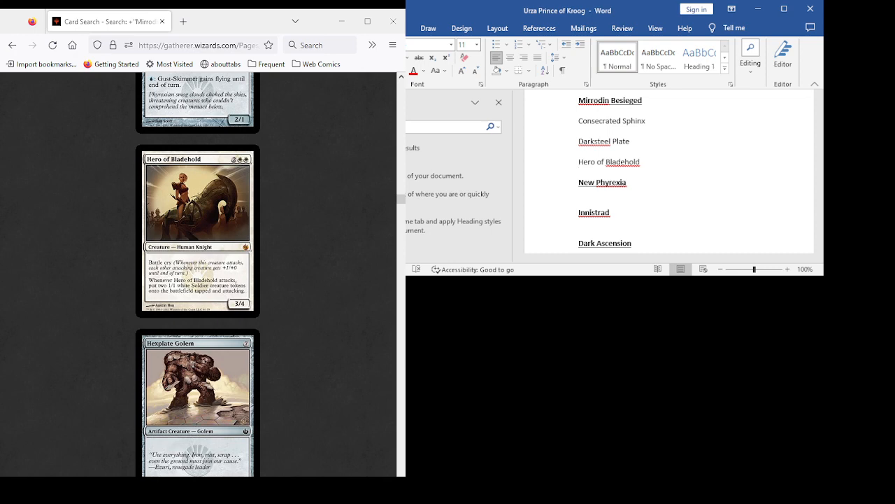
- Examine Ichor Wellspring in the results alongside the neighbouring cards Hexplate Golem and Inkmoth Nexus
{"action": "scroll", "coordinate": [198, 273], "scroll_direction": "down", "scroll_amount": 5}
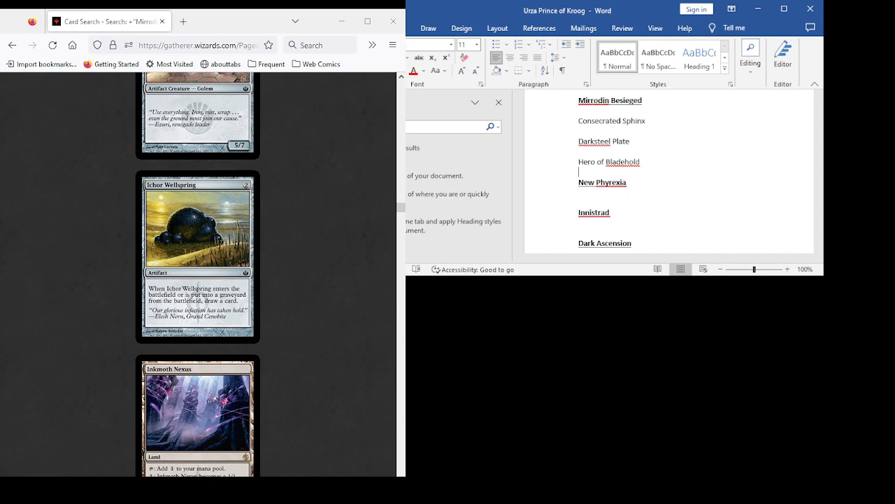
{"action": "scroll", "coordinate": [198, 272], "scroll_direction": "down", "scroll_amount": 2}
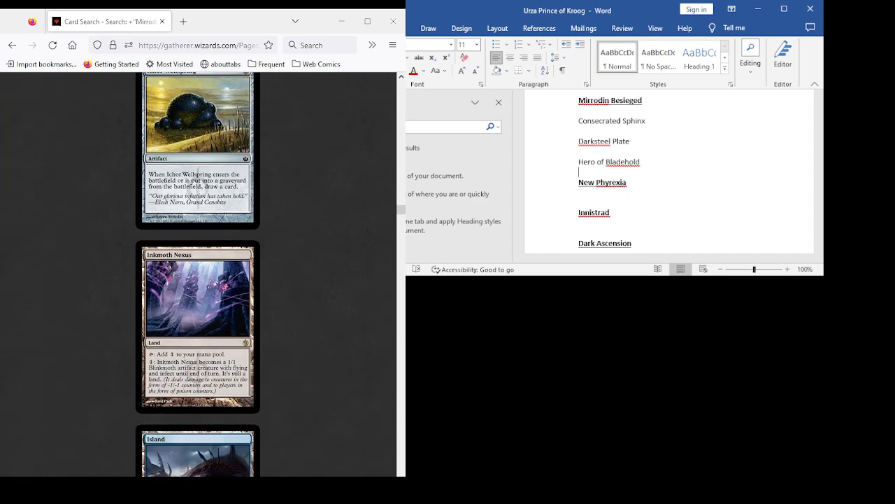
{"action": "scroll", "coordinate": [198, 273], "scroll_direction": "up", "scroll_amount": 2}
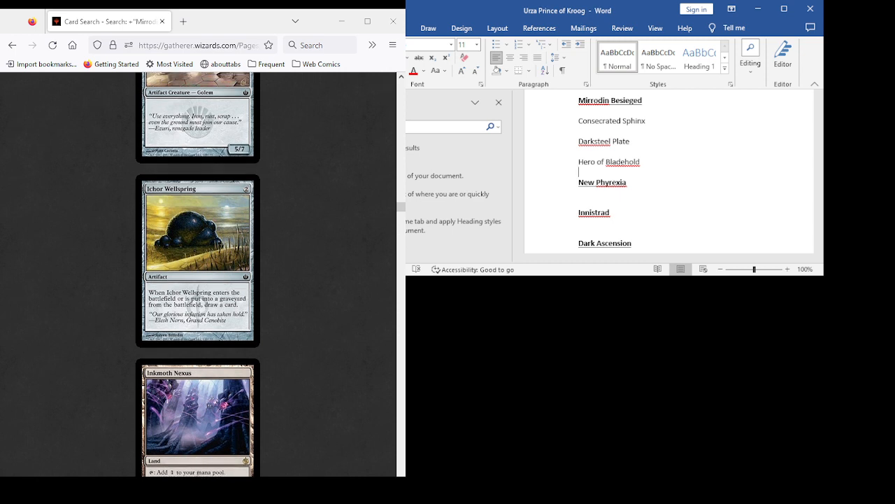
{"action": "scroll", "coordinate": [198, 273], "scroll_direction": "up", "scroll_amount": 1}
{"action": "scroll", "coordinate": [198, 273], "scroll_direction": "down", "scroll_amount": 4}
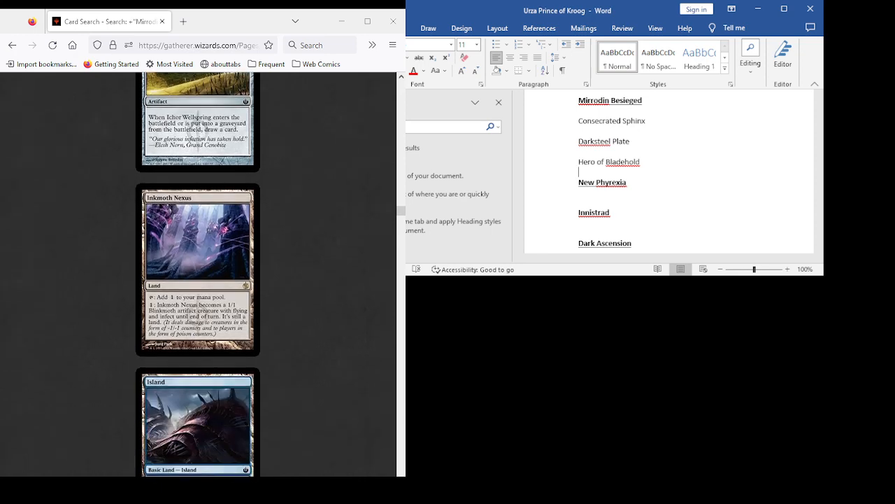
{"action": "scroll", "coordinate": [198, 273], "scroll_direction": "up", "scroll_amount": 4}
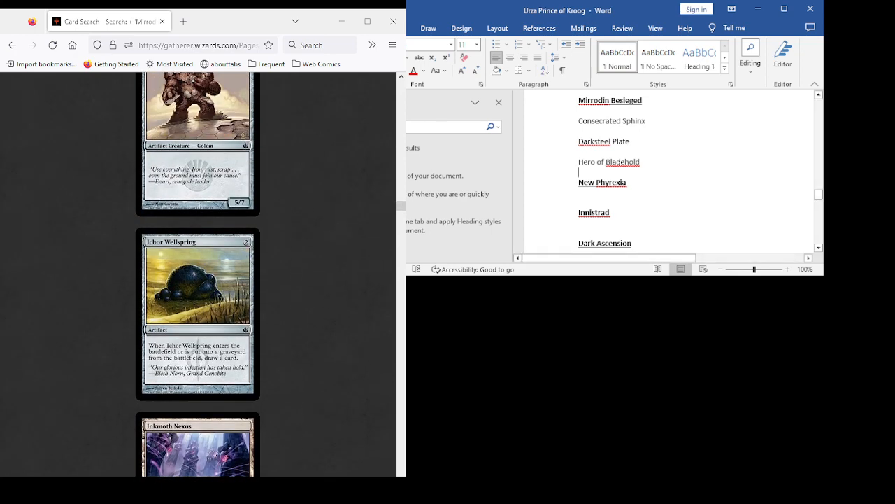
{"action": "left_click", "coordinate": [606, 181]}
{"action": "key", "text": "shift+Return"}
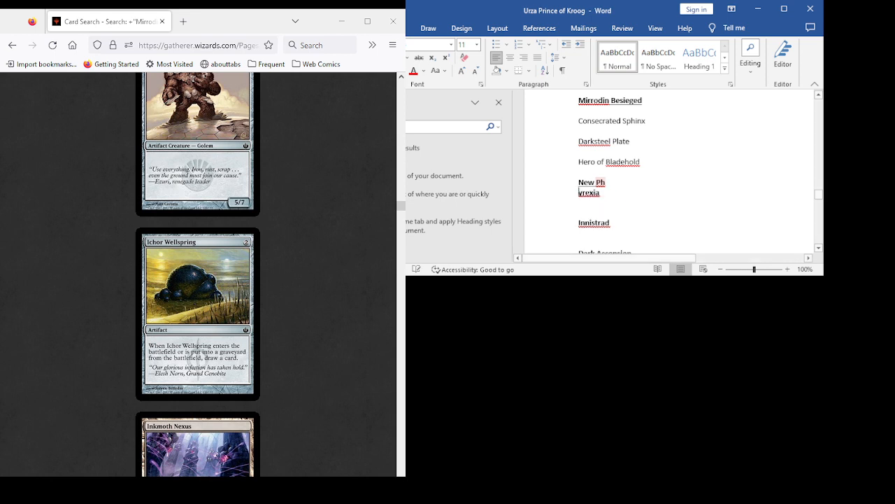
{"action": "key", "text": "BackSpace"}
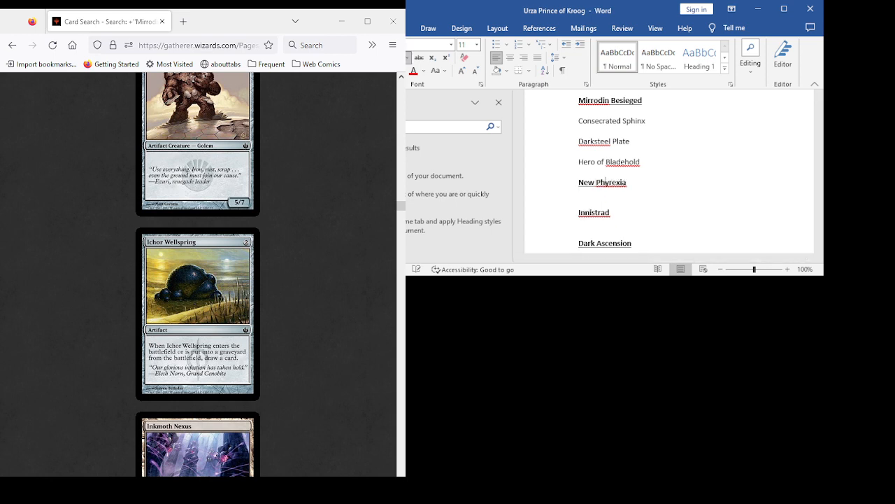
- Add "Ichor Wellspring" on its own line below Hero of Bladehold and start a new line under it
{"action": "key", "text": "Return"}
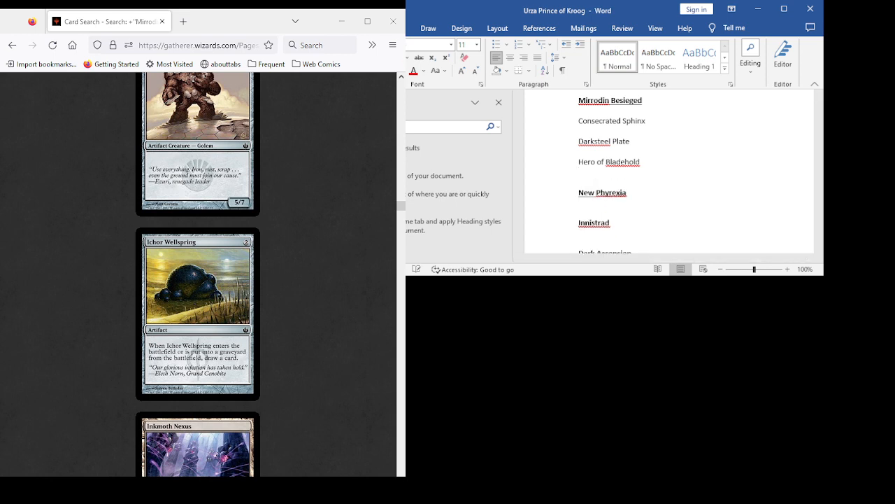
{"action": "type", "text": "Ichor Wellspring"}
{"action": "key", "text": "Return"}
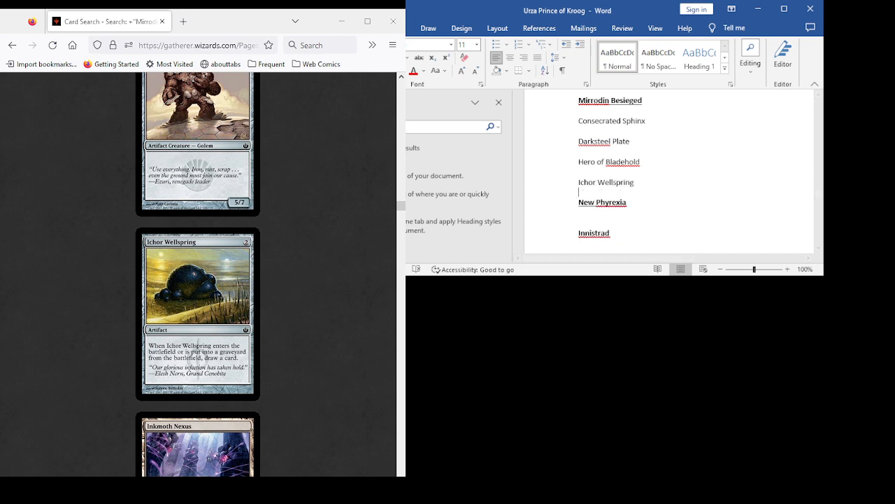
- Review the Mirrodin Besieged results from Inkmoth Nexus through Mirrorworks, reading the artifact, white and blue cards
{"action": "scroll", "coordinate": [198, 274], "scroll_direction": "down", "scroll_amount": 3}
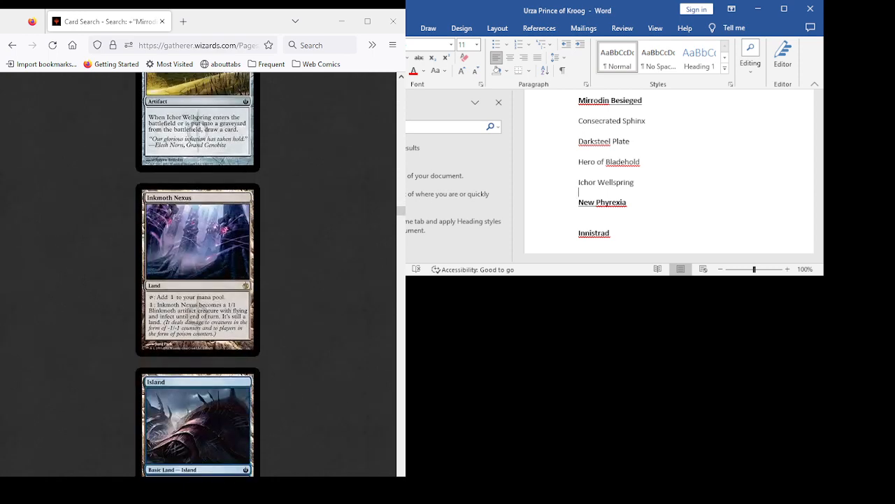
{"action": "scroll", "coordinate": [198, 275], "scroll_direction": "down", "scroll_amount": 6}
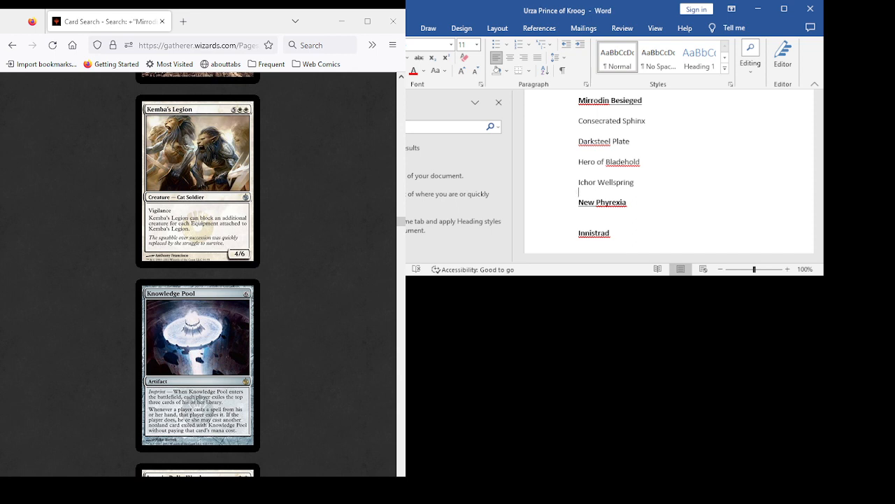
{"action": "scroll", "coordinate": [198, 274], "scroll_direction": "down", "scroll_amount": 2}
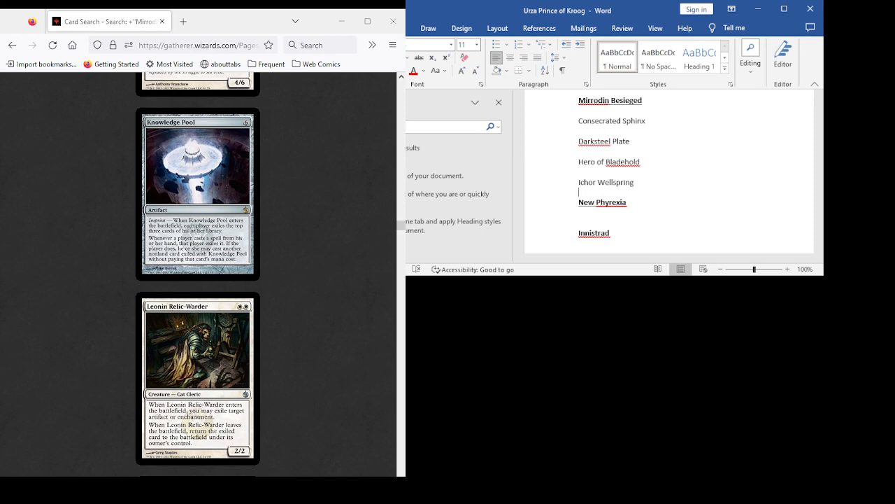
{"action": "scroll", "coordinate": [198, 275], "scroll_direction": "down", "scroll_amount": 3}
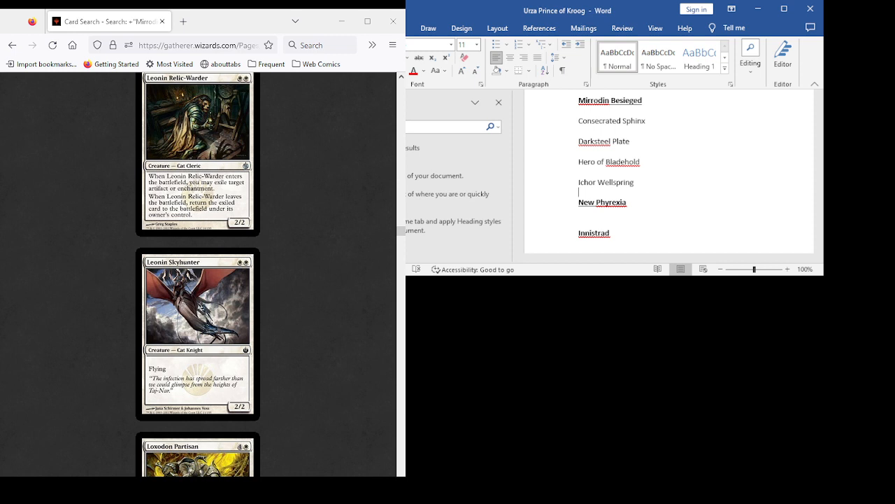
{"action": "scroll", "coordinate": [198, 274], "scroll_direction": "down", "scroll_amount": 2}
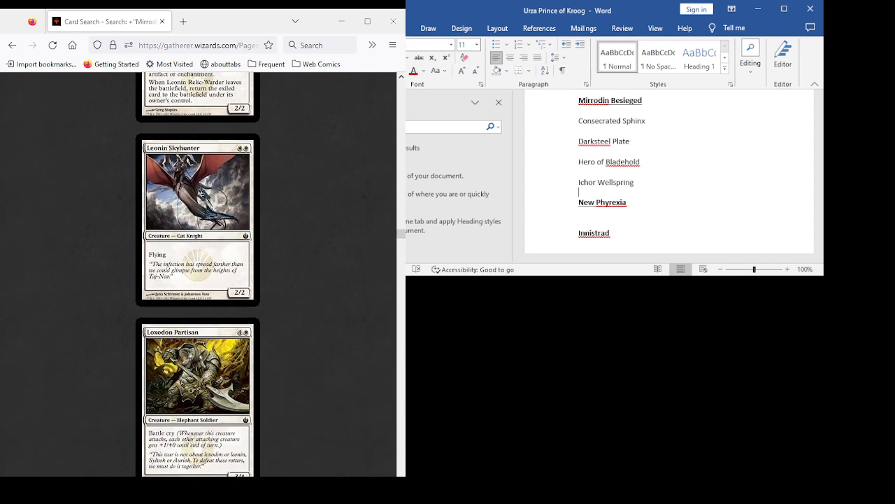
{"action": "scroll", "coordinate": [198, 274], "scroll_direction": "down", "scroll_amount": 5}
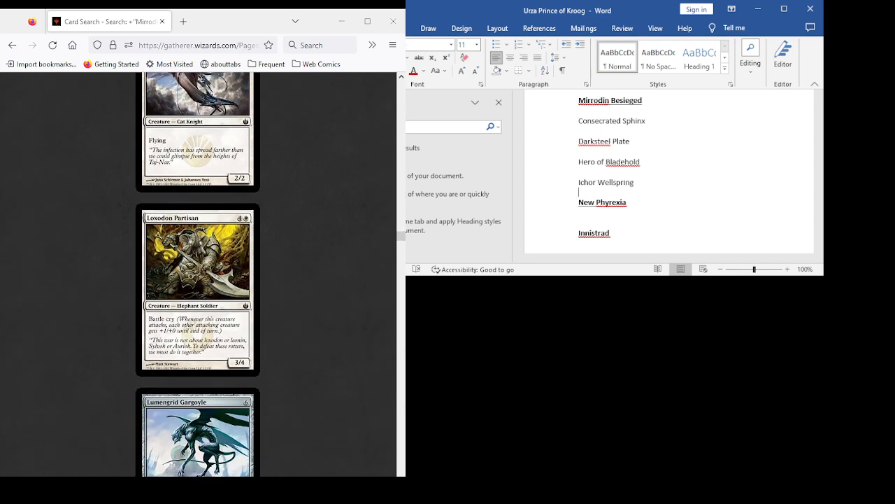
{"action": "scroll", "coordinate": [198, 274], "scroll_direction": "down", "scroll_amount": 7}
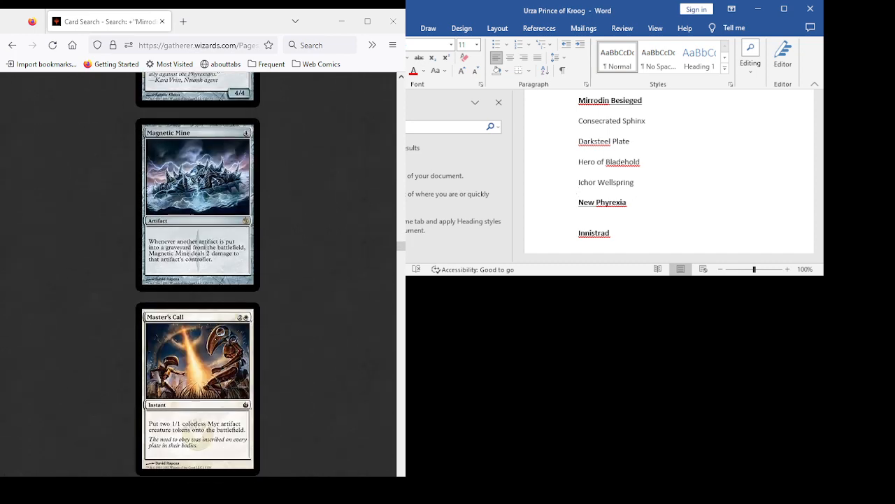
{"action": "scroll", "coordinate": [198, 275], "scroll_direction": "up", "scroll_amount": 4}
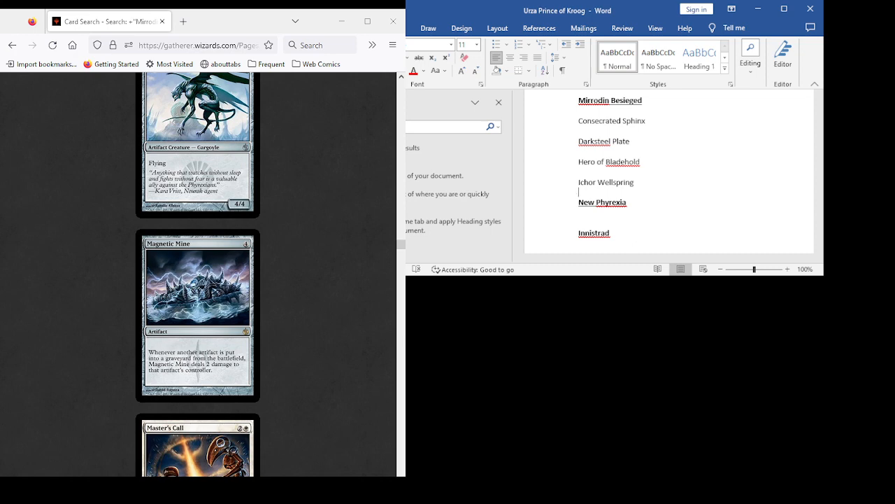
{"action": "scroll", "coordinate": [198, 274], "scroll_direction": "down", "scroll_amount": 5}
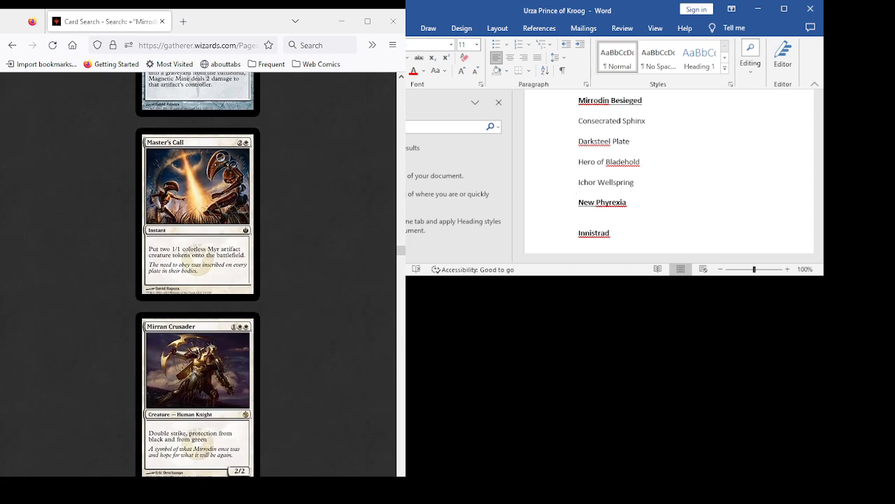
{"action": "scroll", "coordinate": [198, 274], "scroll_direction": "down", "scroll_amount": 4}
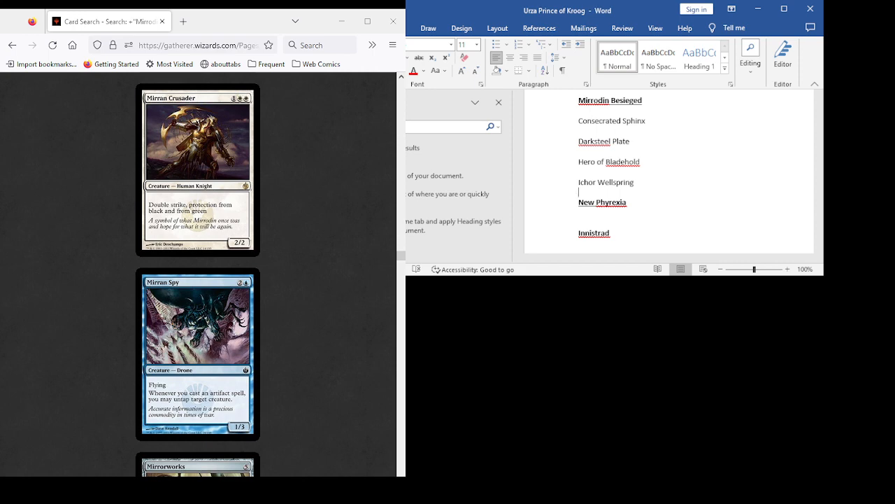
{"action": "scroll", "coordinate": [198, 274], "scroll_direction": "down", "scroll_amount": 4}
- Add "Mirrorworks" on its own line below Ichor Wellspring in the Mirrodin Besieged list
{"action": "left_click", "coordinate": [578, 192]}
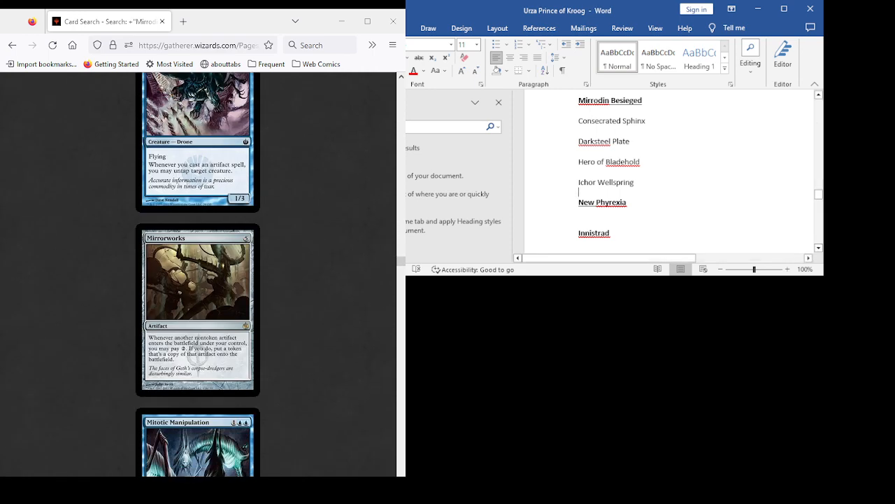
{"action": "key", "text": "Return"}
{"action": "type", "text": "M"}
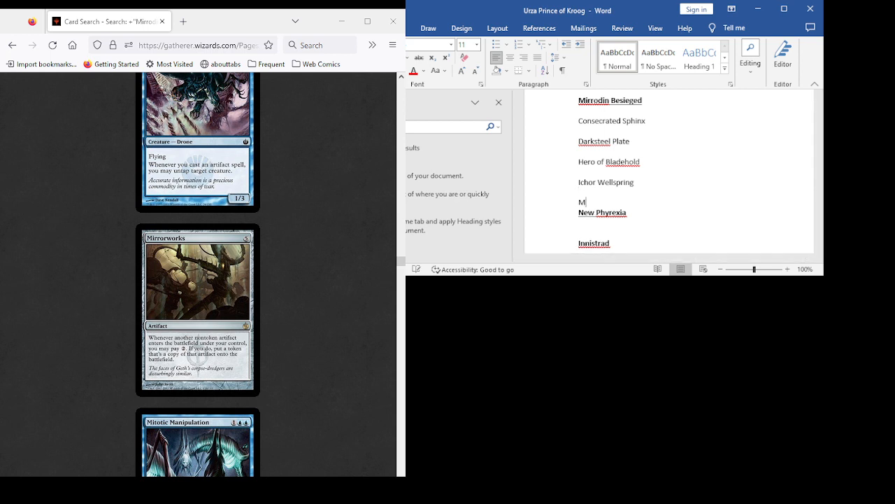
{"action": "type", "text": "irror"}
{"action": "type", "text": "works"}
{"action": "key", "text": "Return"}
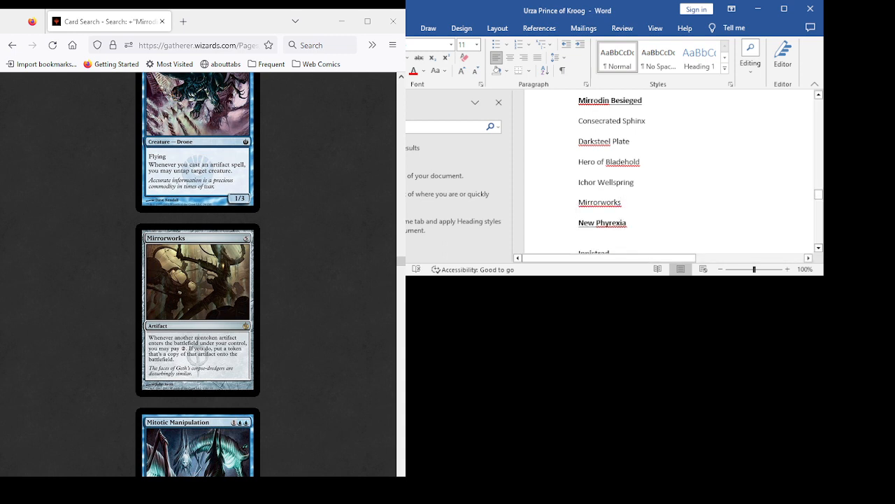
- Append "(4UU Sphinx 4/6)" to the Consecrated Sphinx entry under Mirrodin Besieged
{"action": "type", "text": "("}
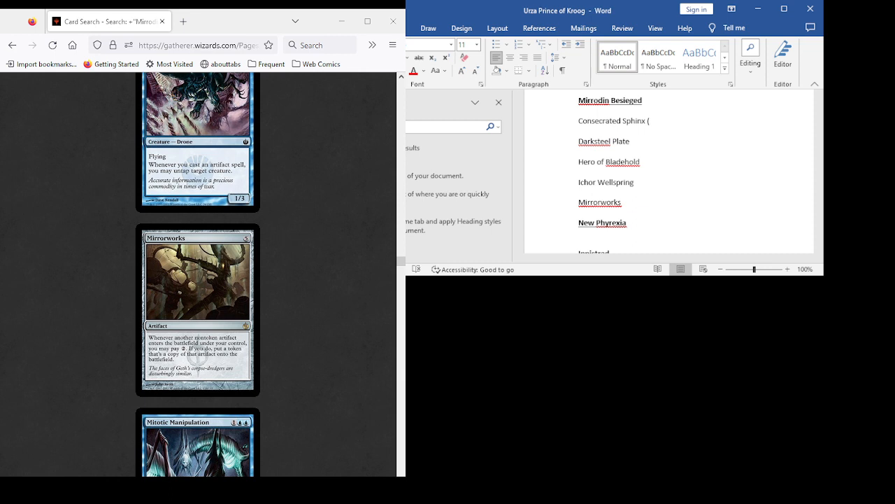
{"action": "type", "text": "4UU Sphinx 4/6)"}
- Locate the Darksteel Plate card in the results and append "(3 Art Equip 2)" to its entry in the list
{"action": "scroll", "coordinate": [197, 273], "scroll_direction": "up", "scroll_amount": 20}
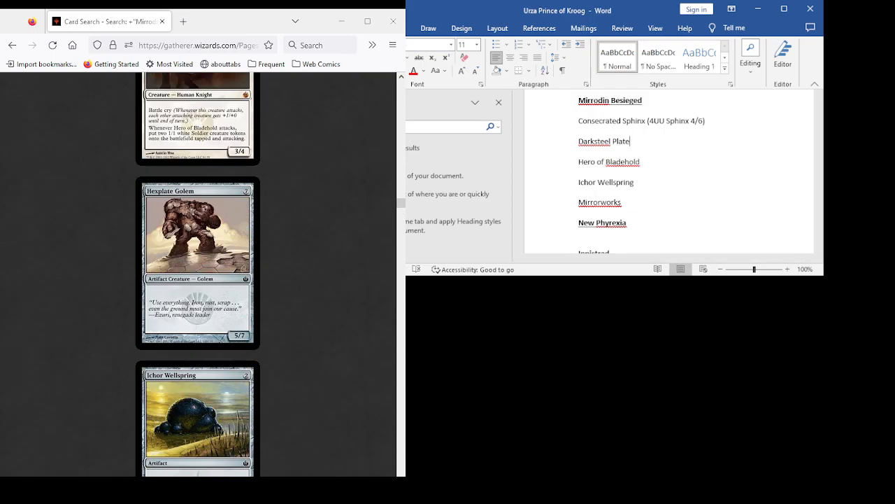
{"action": "scroll", "coordinate": [198, 273], "scroll_direction": "up", "scroll_amount": 10}
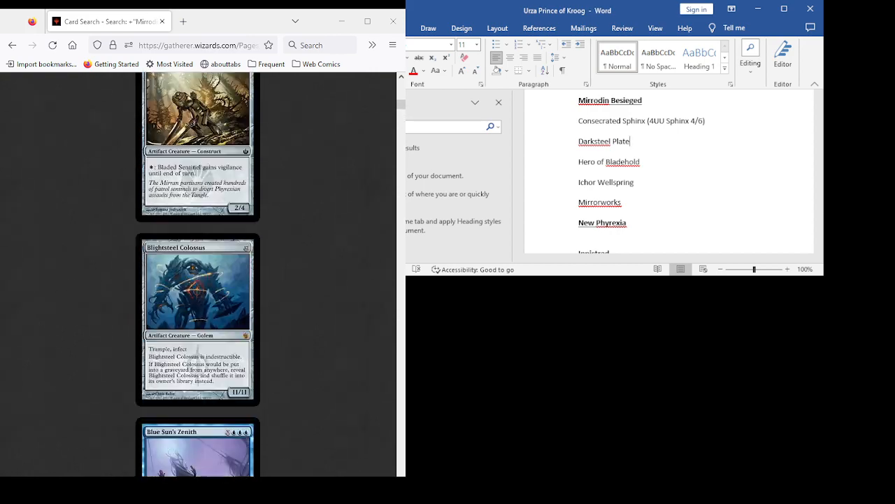
{"action": "scroll", "coordinate": [197, 273], "scroll_direction": "down", "scroll_amount": 15}
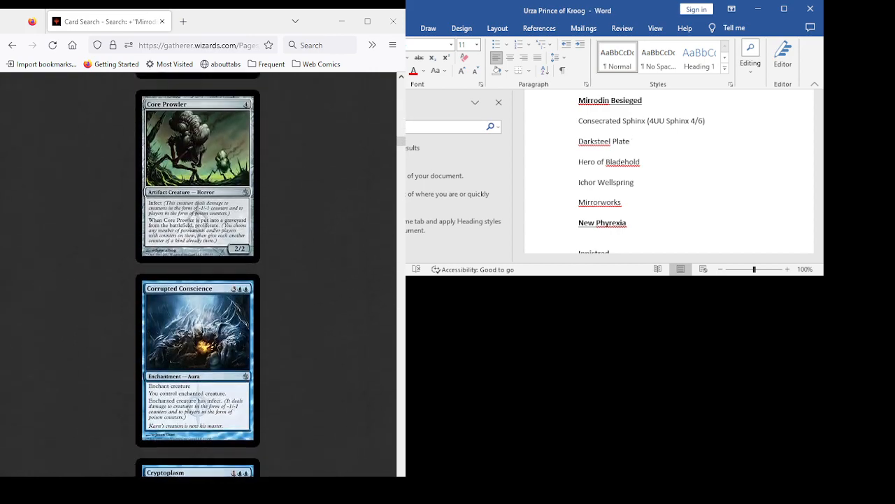
{"action": "scroll", "coordinate": [197, 273], "scroll_direction": "up", "scroll_amount": 4}
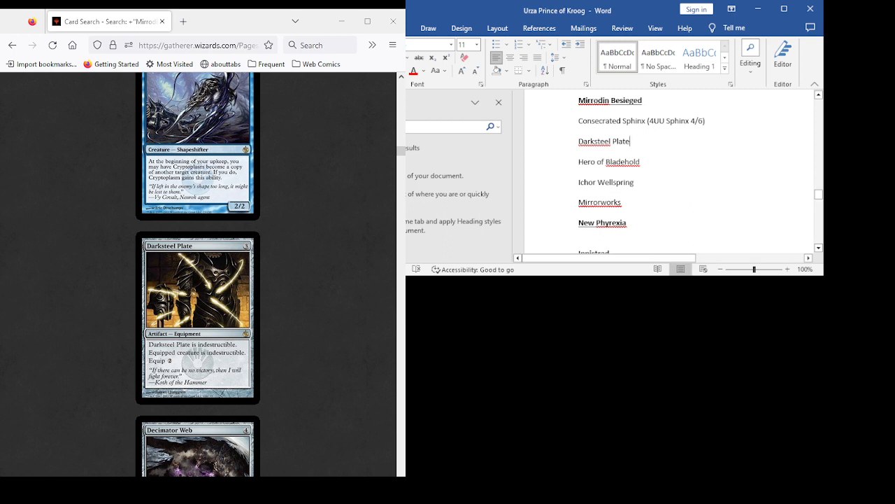
{"action": "type", "text": "(3 A"}
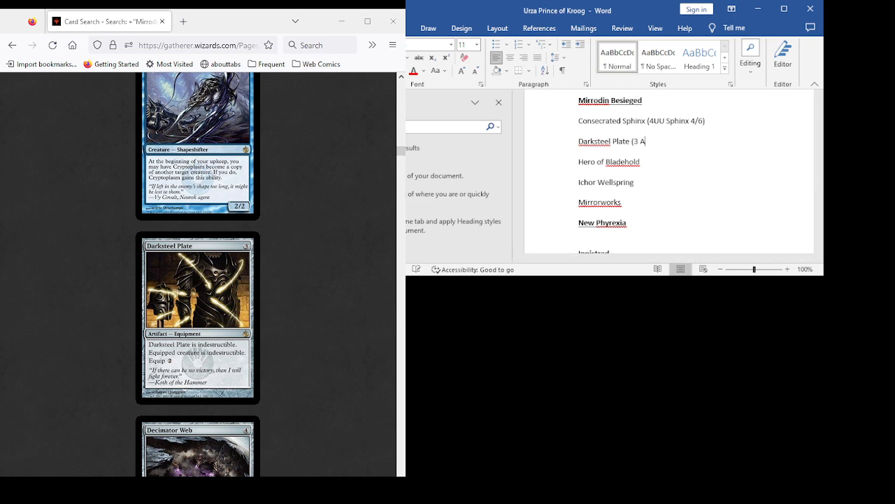
{"action": "type", "text": "rt "}
{"action": "type", "text": "Equip "}
{"action": "type", "text": "2) Hero"}
{"action": "type", "text": " of Bladehold (2"}
{"action": "type", "text": "WW"}
- Append "(2WW Human Knight 3/4)" to the Hero of Bladehold entry, checking the details against its card in the results
{"action": "scroll", "coordinate": [198, 273], "scroll_direction": "down", "scroll_amount": 10}
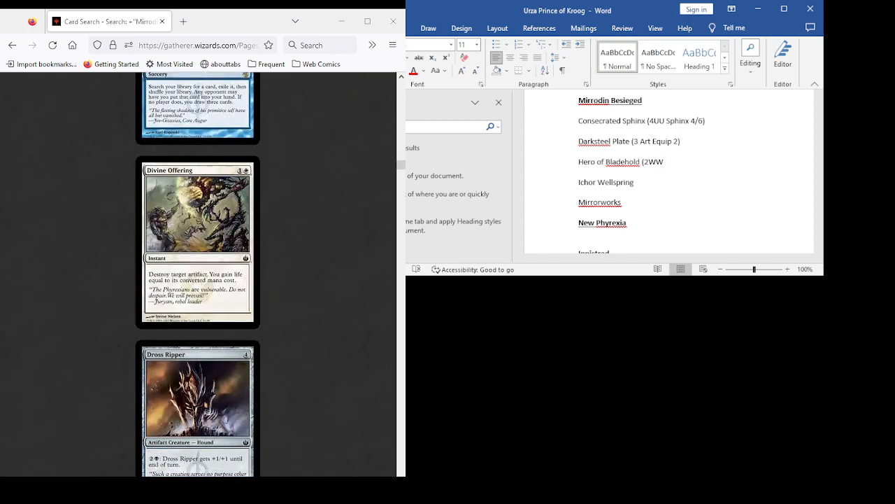
{"action": "scroll", "coordinate": [198, 273], "scroll_direction": "down", "scroll_amount": 5}
{"action": "scroll", "coordinate": [198, 273], "scroll_direction": "down", "scroll_amount": 16}
{"action": "scroll", "coordinate": [198, 273], "scroll_direction": "up", "scroll_amount": 7}
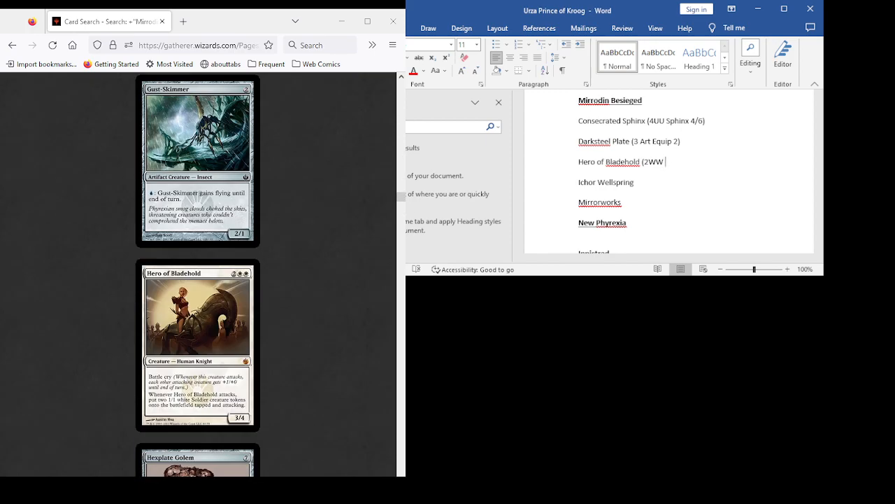
{"action": "scroll", "coordinate": [198, 273], "scroll_direction": "down", "scroll_amount": 1}
{"action": "type", "text": "Hu"}
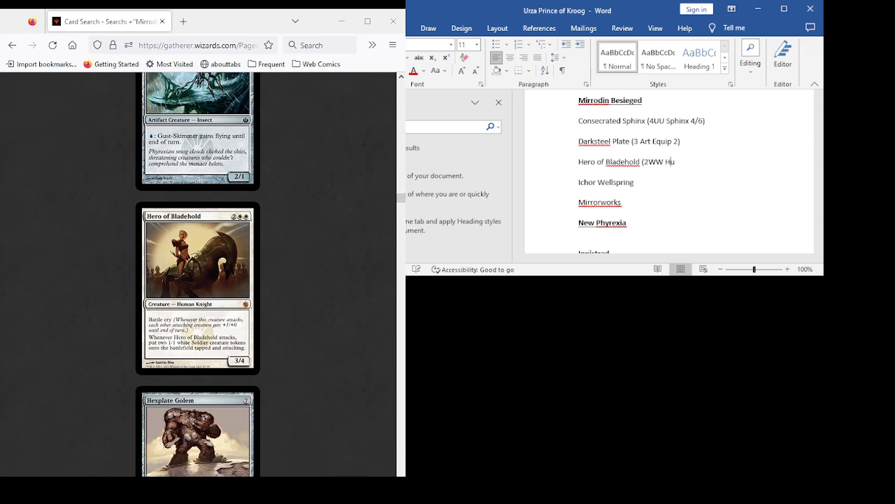
{"action": "type", "text": "man Knight"}
{"action": "type", "text": " 3/4"}
{"action": "type", "text": ")"}
- Append "(2 Art)" to the Ichor Wellspring entry and "(5 Art)" to the Mirrorworks entry
{"action": "key", "text": "ctrl+z"}
{"action": "key", "text": "Right"}
{"action": "key", "text": "End"}
{"action": "type", "text": "(2 Art) Mirrorworks (5 Art)"}
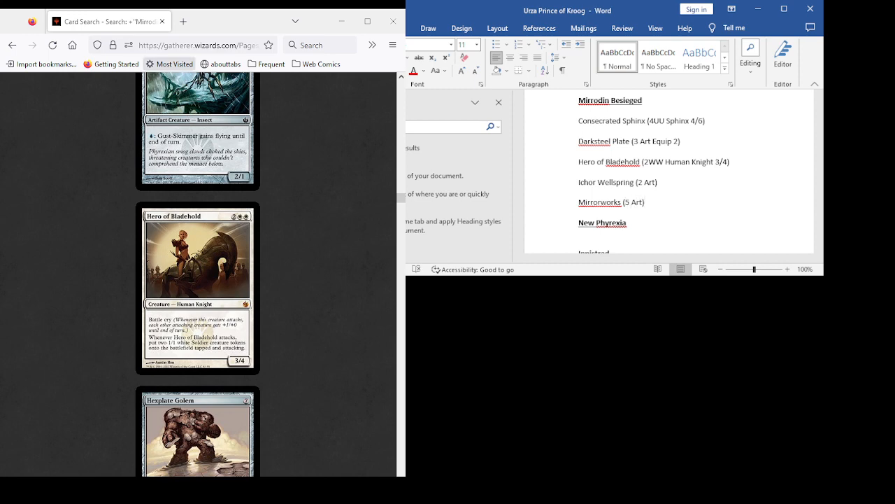
- Return to Mirrorworks in the Mirrodin Besieged results and examine it along with Mitotic Manipulation and Mortarpod
{"action": "scroll", "coordinate": [198, 273], "scroll_direction": "down", "scroll_amount": 7}
{"action": "scroll", "coordinate": [197, 274], "scroll_direction": "down", "scroll_amount": 10}
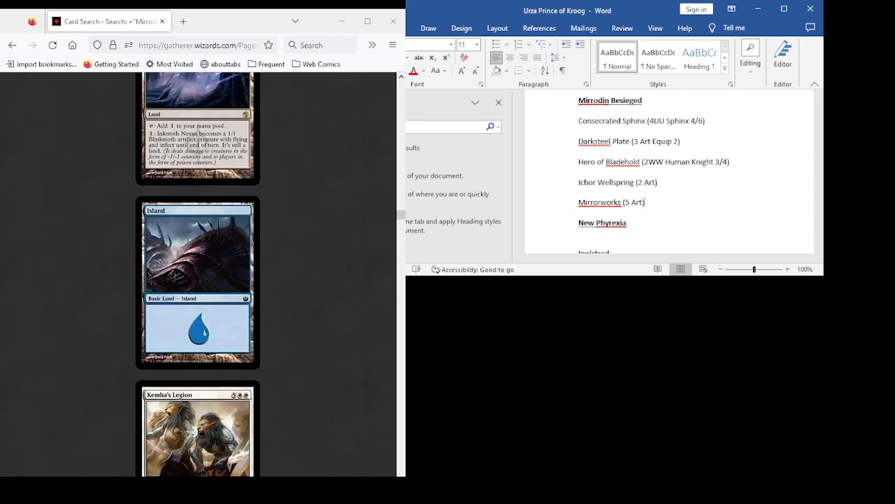
{"action": "scroll", "coordinate": [197, 275], "scroll_direction": "down", "scroll_amount": 10}
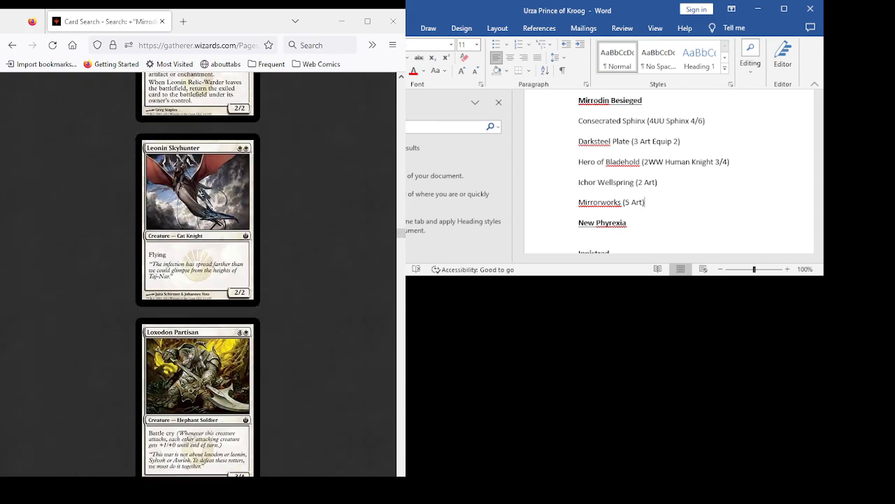
{"action": "scroll", "coordinate": [197, 274], "scroll_direction": "down", "scroll_amount": 8}
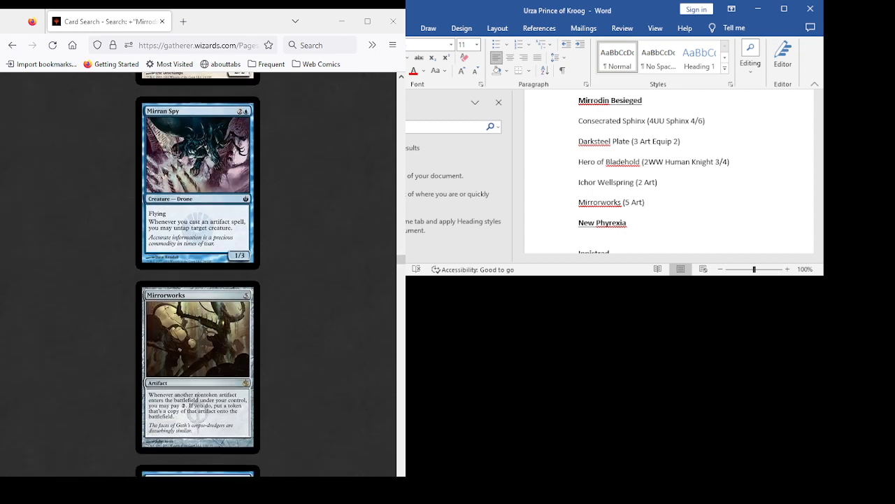
{"action": "scroll", "coordinate": [197, 275], "scroll_direction": "down", "scroll_amount": 3}
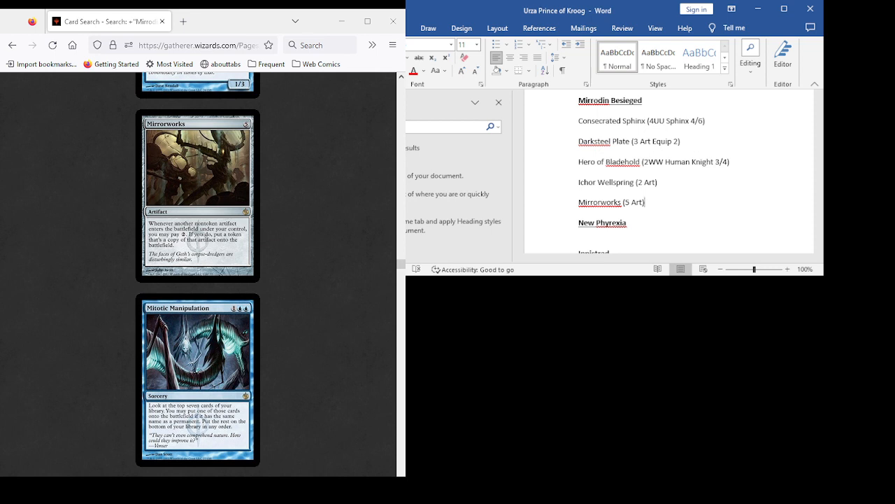
{"action": "scroll", "coordinate": [198, 274], "scroll_direction": "down", "scroll_amount": 2}
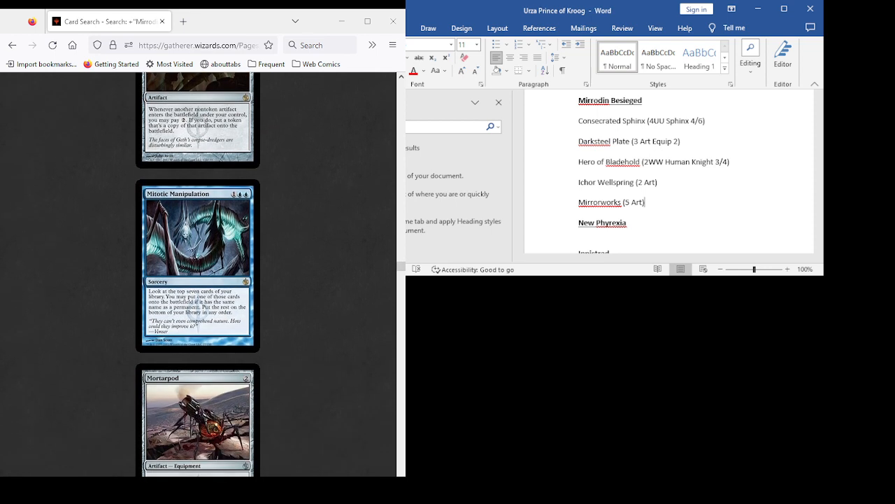
{"action": "scroll", "coordinate": [198, 274], "scroll_direction": "up", "scroll_amount": 3}
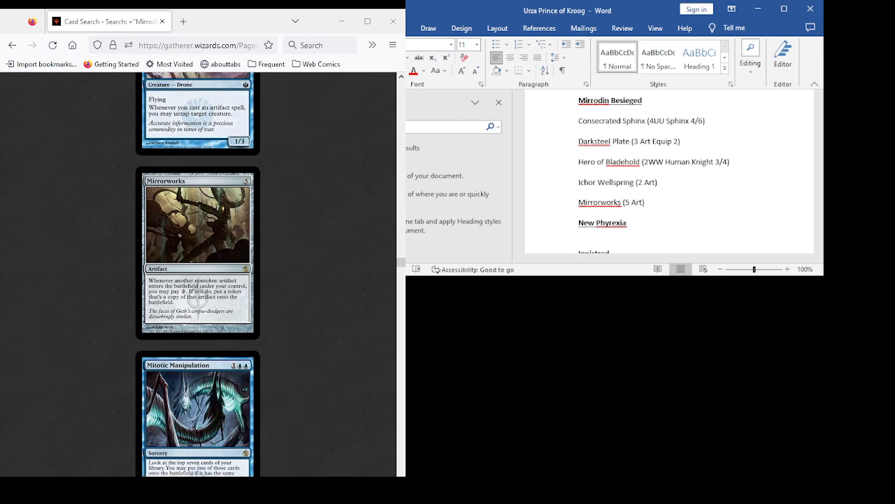
{"action": "scroll", "coordinate": [198, 274], "scroll_direction": "down", "scroll_amount": 5}
{"action": "scroll", "coordinate": [198, 274], "scroll_direction": "down", "scroll_amount": 1}
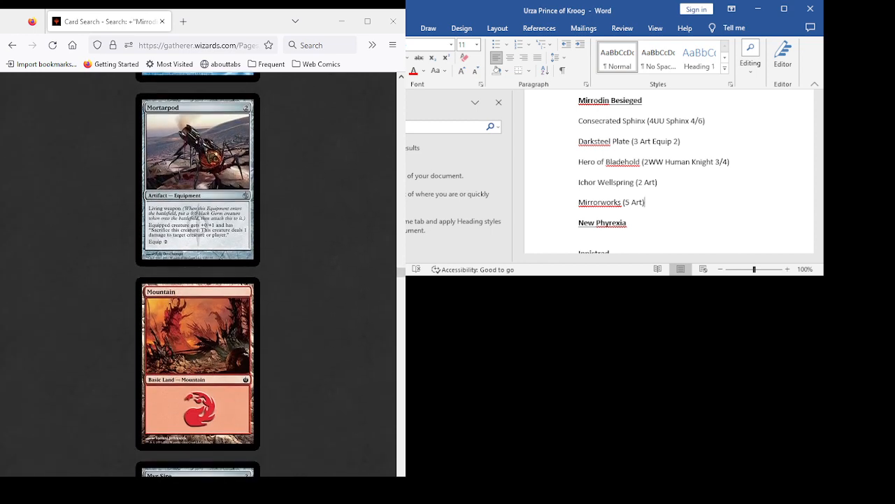
{"action": "scroll", "coordinate": [198, 274], "scroll_direction": "up", "scroll_amount": 1}
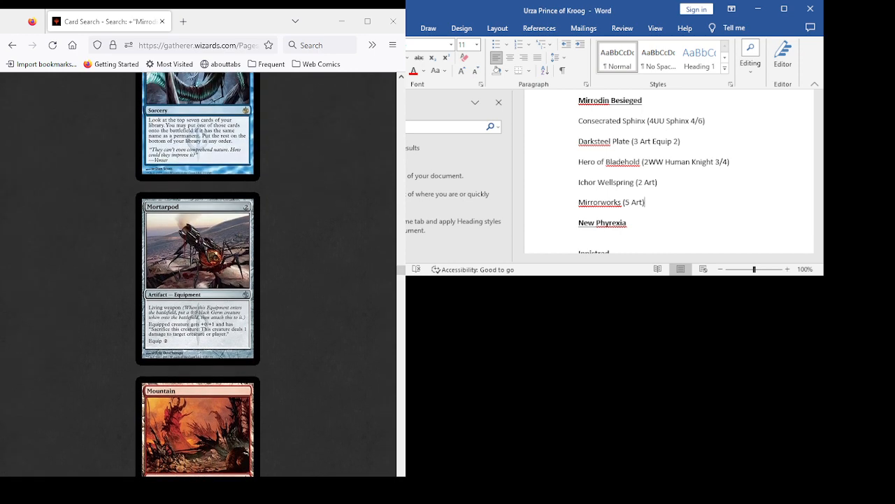
{"action": "scroll", "coordinate": [198, 274], "scroll_direction": "up", "scroll_amount": 6}
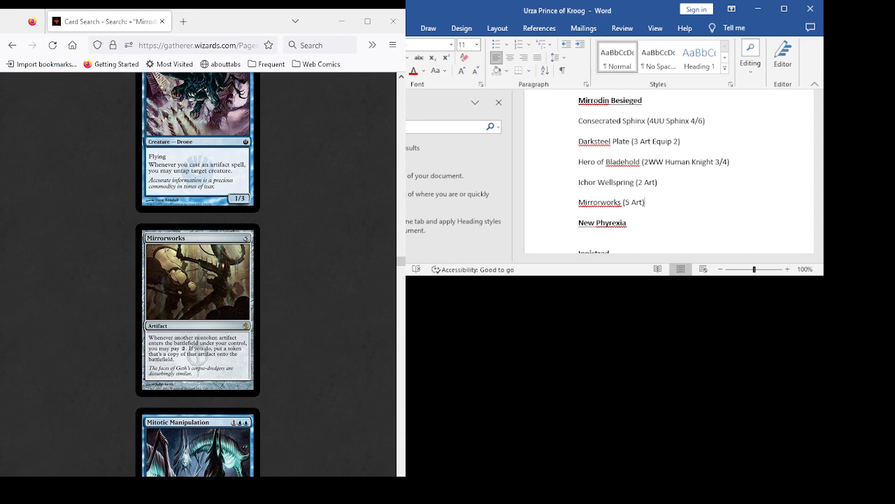
{"action": "scroll", "coordinate": [198, 273], "scroll_direction": "down", "scroll_amount": 3}
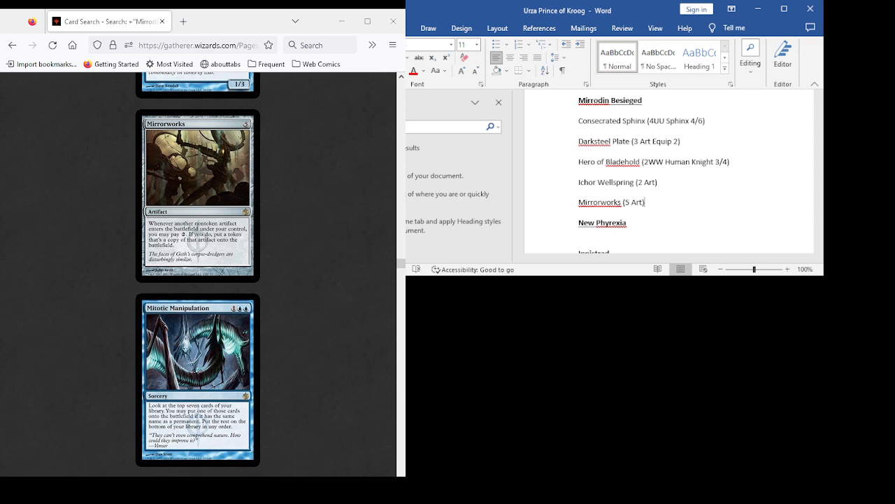
{"action": "scroll", "coordinate": [198, 274], "scroll_direction": "up", "scroll_amount": 1}
{"action": "scroll", "coordinate": [198, 275], "scroll_direction": "down", "scroll_amount": 1}
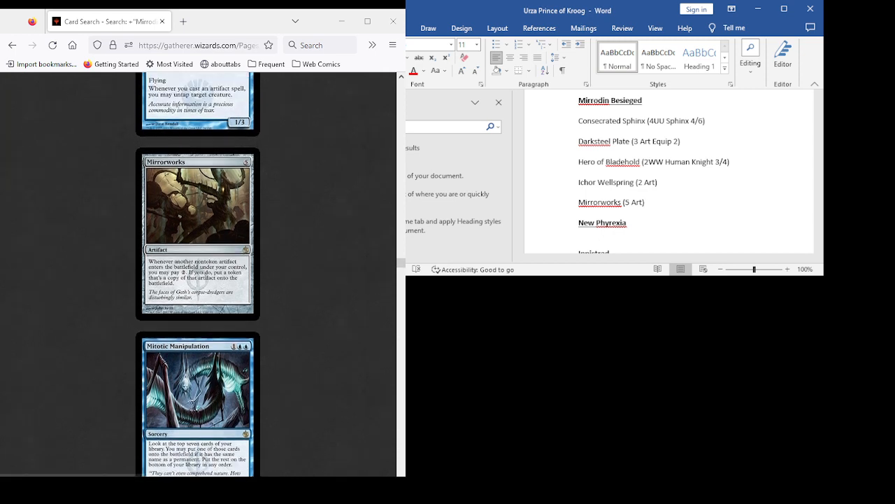
{"action": "scroll", "coordinate": [198, 275], "scroll_direction": "down", "scroll_amount": 2}
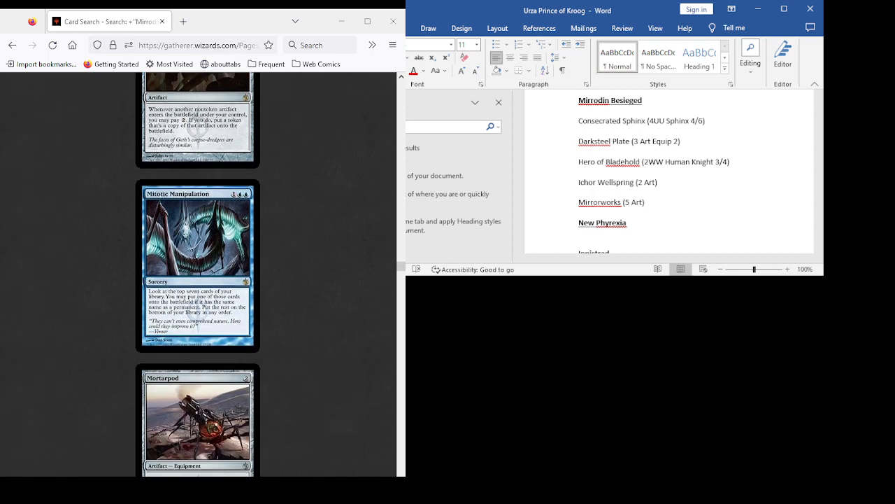
- Examine Mortarpod, Myr Sire and Myr Turbine in the Mirrodin Besieged results, comparing the two Myr cards
{"action": "scroll", "coordinate": [198, 274], "scroll_direction": "down", "scroll_amount": 4}
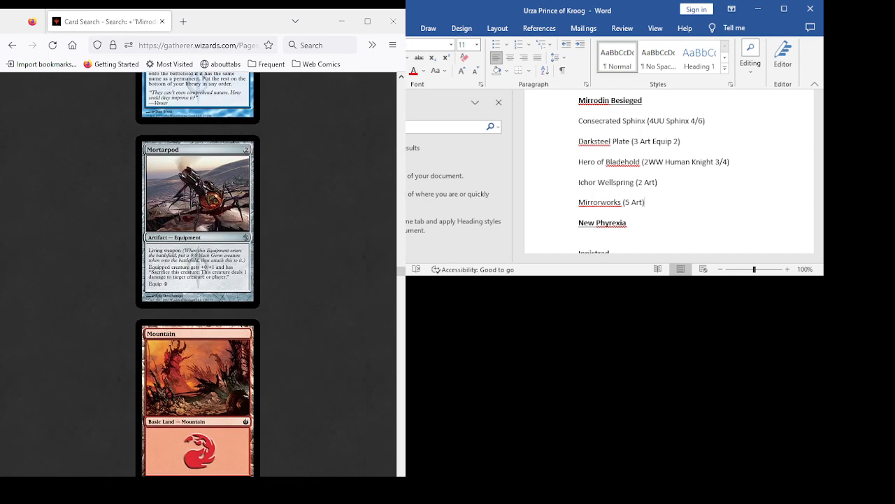
{"action": "scroll", "coordinate": [198, 274], "scroll_direction": "down", "scroll_amount": 6}
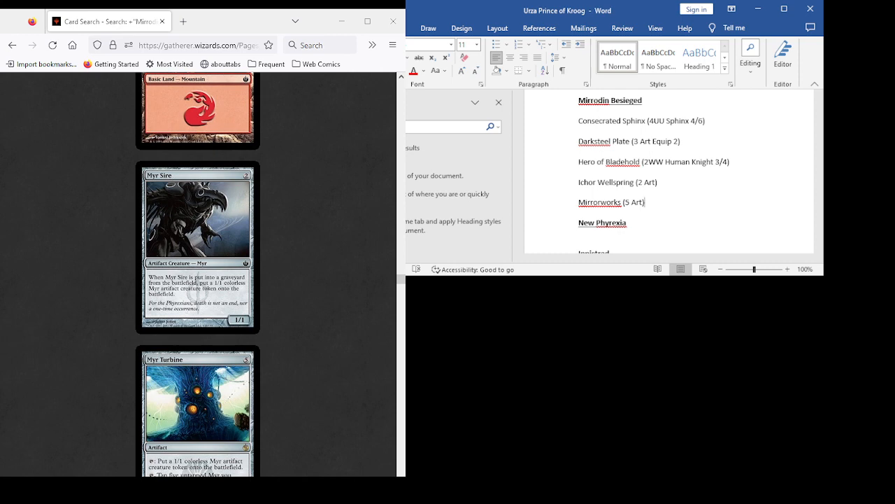
{"action": "scroll", "coordinate": [198, 275], "scroll_direction": "down", "scroll_amount": 2}
{"action": "scroll", "coordinate": [198, 274], "scroll_direction": "up", "scroll_amount": 2}
{"action": "scroll", "coordinate": [198, 274], "scroll_direction": "down", "scroll_amount": 3}
{"action": "scroll", "coordinate": [198, 275], "scroll_direction": "up", "scroll_amount": 5}
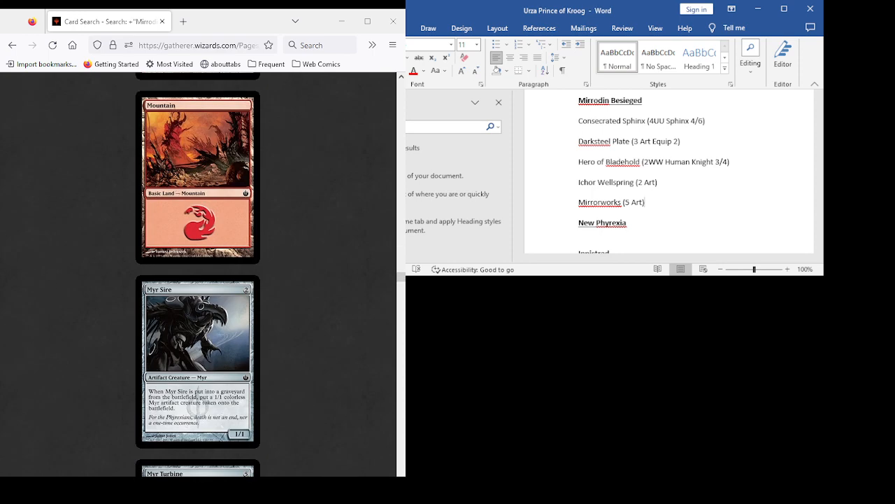
{"action": "scroll", "coordinate": [198, 274], "scroll_direction": "down", "scroll_amount": 3}
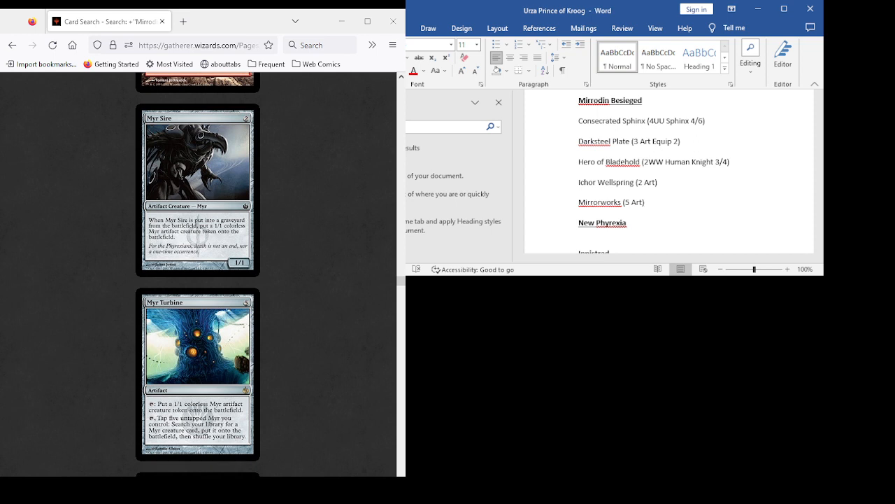
{"action": "scroll", "coordinate": [198, 274], "scroll_direction": "down", "scroll_amount": 2}
{"action": "scroll", "coordinate": [198, 274], "scroll_direction": "up", "scroll_amount": 3}
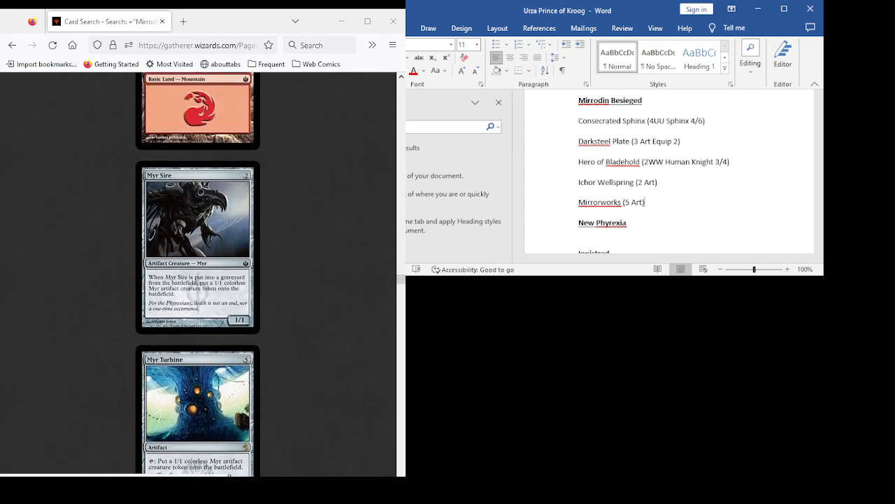
{"action": "scroll", "coordinate": [198, 274], "scroll_direction": "down", "scroll_amount": 6}
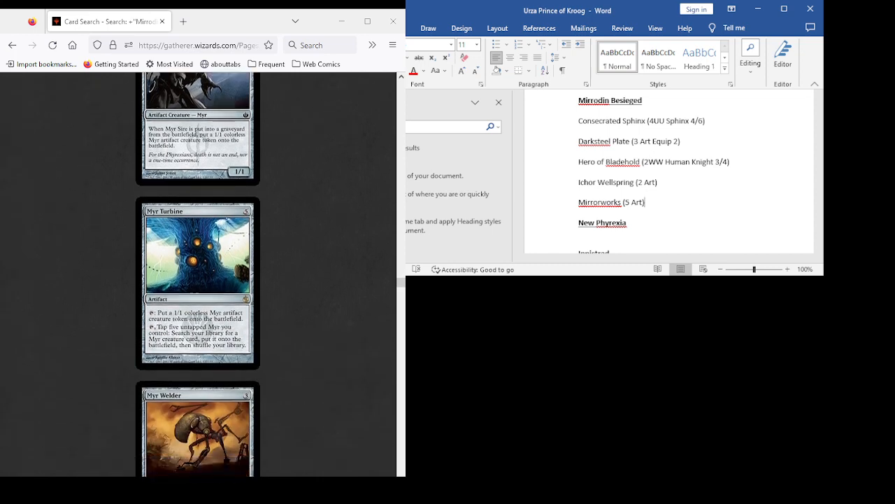
{"action": "scroll", "coordinate": [198, 275], "scroll_direction": "down", "scroll_amount": 3}
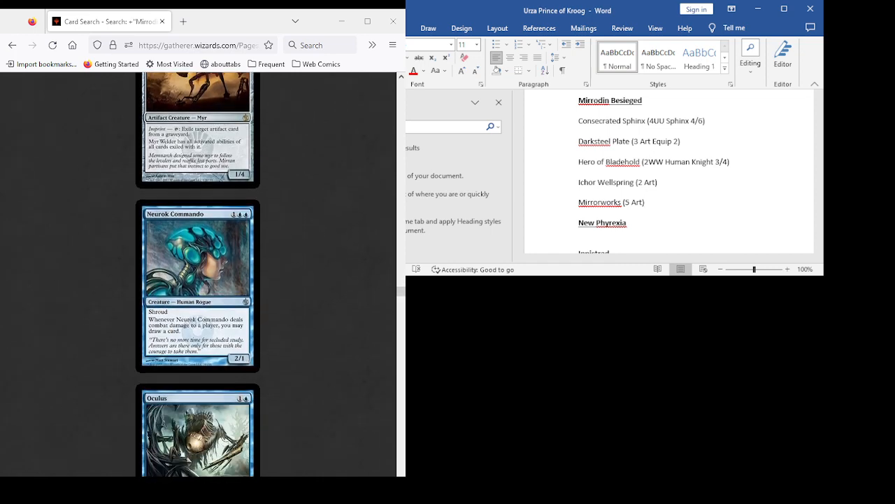
{"action": "scroll", "coordinate": [198, 274], "scroll_direction": "up", "scroll_amount": 9}
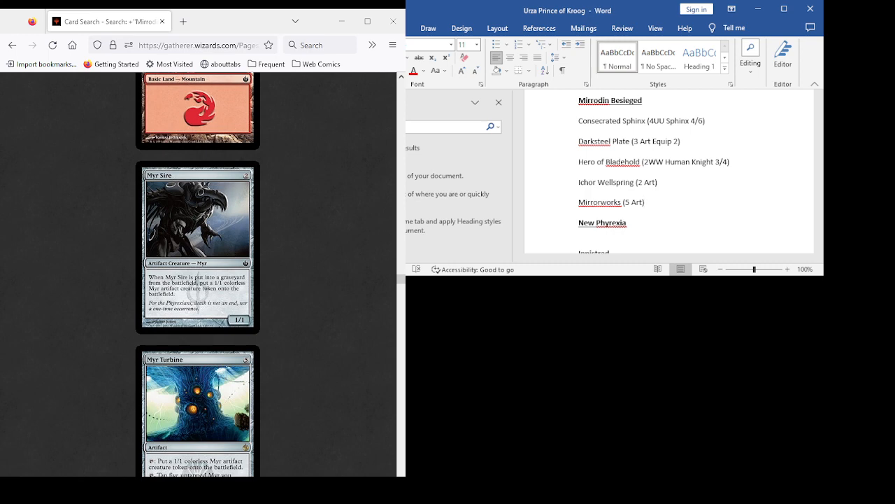
- Review the Mirrodin Besieged cards from Myr Welder and Neurok Commando through Phyrexian Rebirth as candidates for the list
{"action": "scroll", "coordinate": [197, 274], "scroll_direction": "down", "scroll_amount": 5}
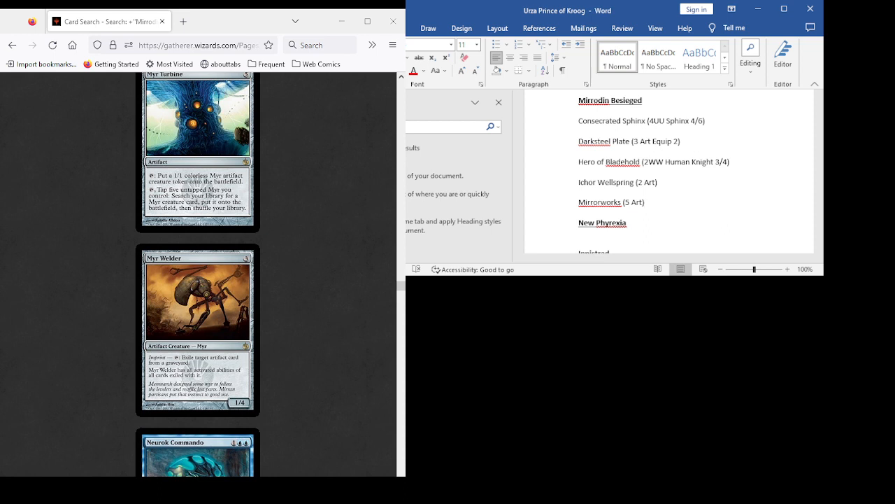
{"action": "scroll", "coordinate": [197, 274], "scroll_direction": "down", "scroll_amount": 2}
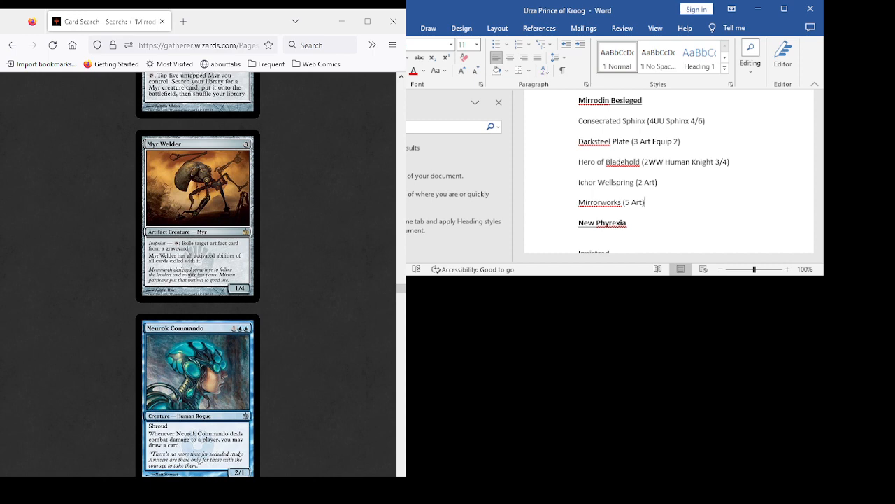
{"action": "scroll", "coordinate": [198, 274], "scroll_direction": "down", "scroll_amount": 3}
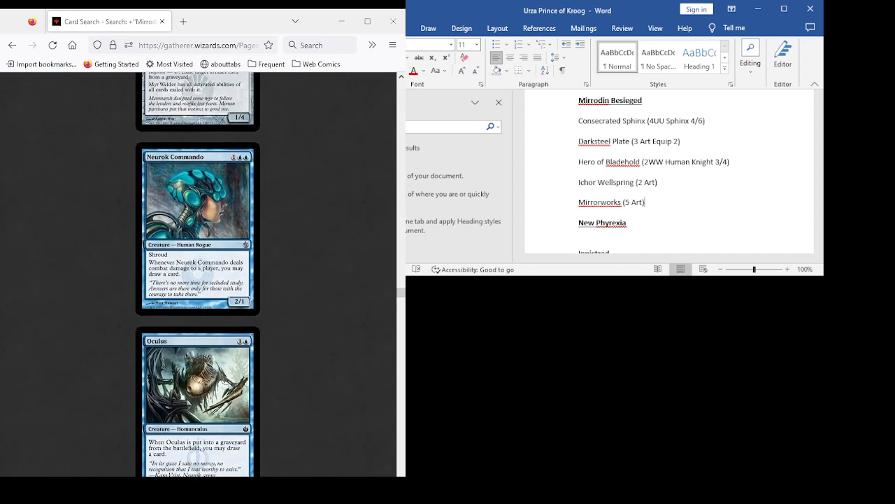
{"action": "scroll", "coordinate": [197, 275], "scroll_direction": "up", "scroll_amount": 3}
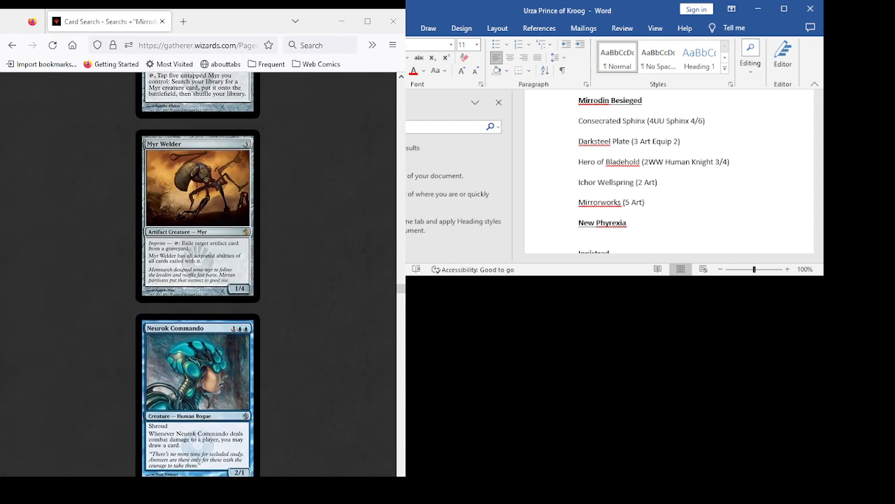
{"action": "scroll", "coordinate": [198, 275], "scroll_direction": "down", "scroll_amount": 4}
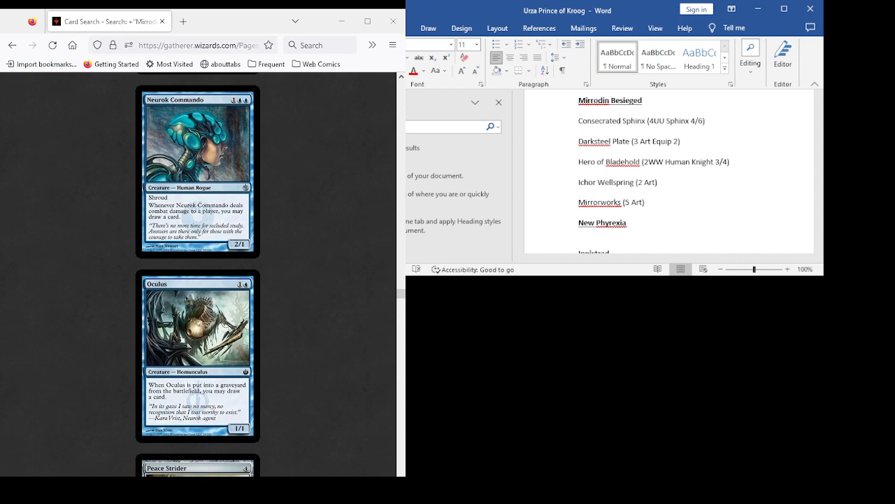
{"action": "scroll", "coordinate": [197, 274], "scroll_direction": "down", "scroll_amount": 4}
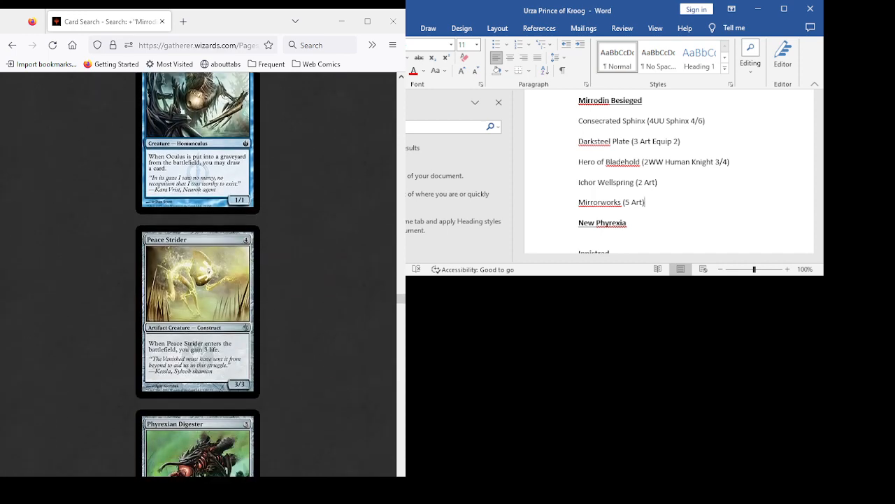
{"action": "scroll", "coordinate": [198, 274], "scroll_direction": "down", "scroll_amount": 2}
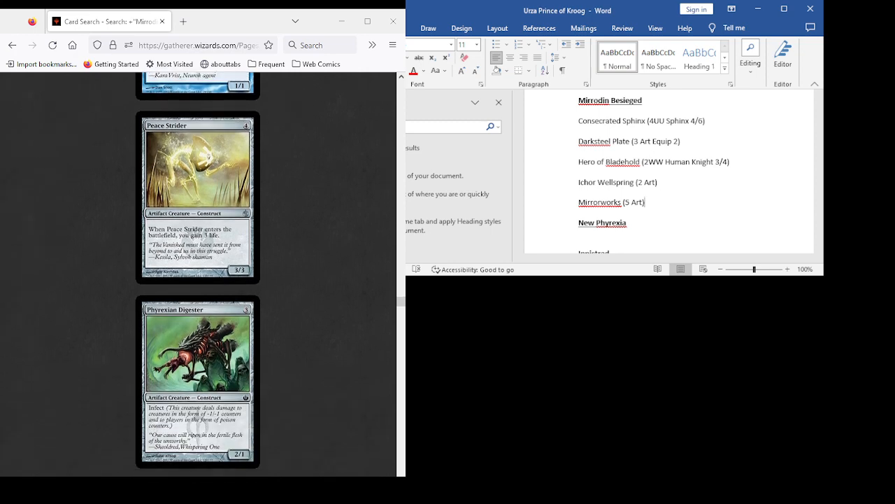
{"action": "scroll", "coordinate": [198, 274], "scroll_direction": "down", "scroll_amount": 2}
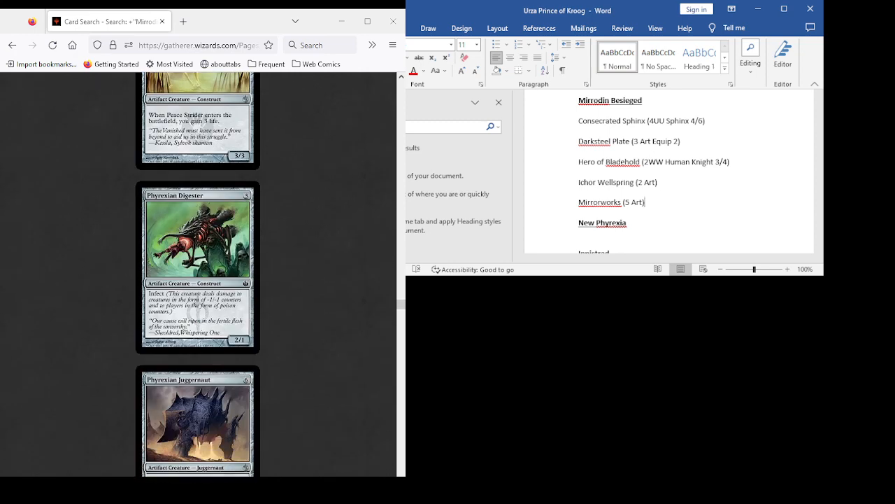
{"action": "scroll", "coordinate": [197, 275], "scroll_direction": "down", "scroll_amount": 2}
{"action": "scroll", "coordinate": [197, 275], "scroll_direction": "down", "scroll_amount": 2}
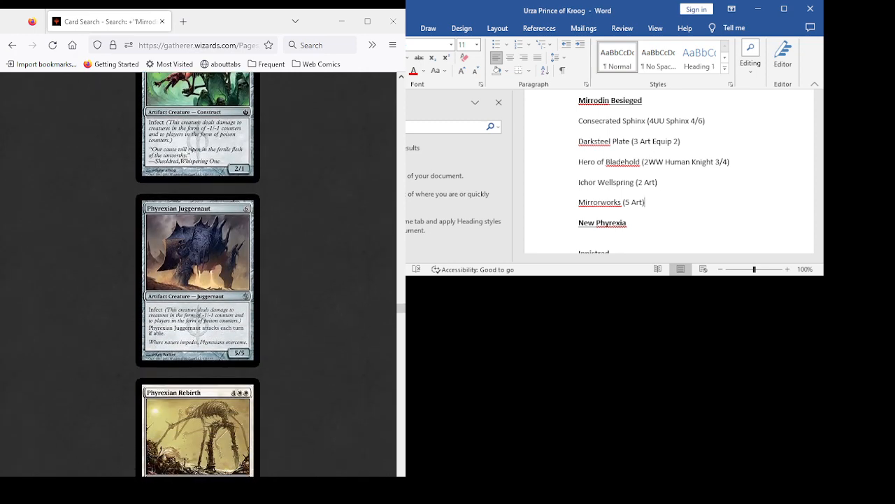
{"action": "scroll", "coordinate": [198, 274], "scroll_direction": "down", "scroll_amount": 5}
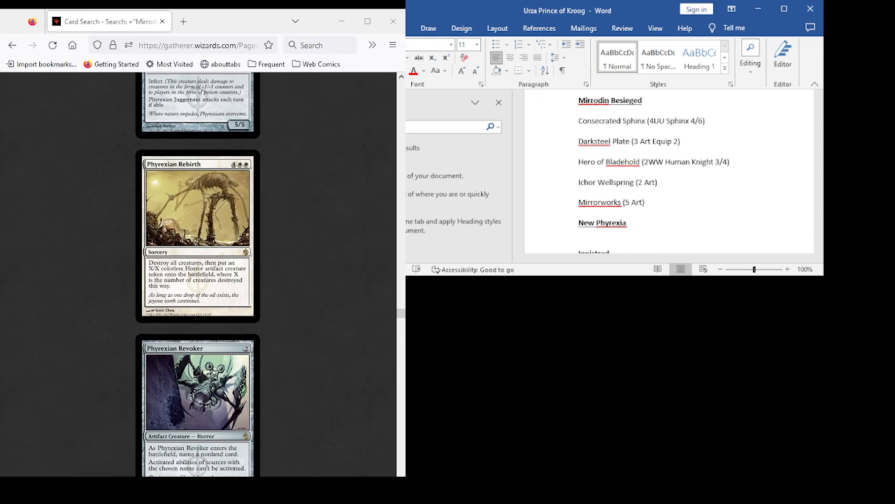
- Return to the Gatherer results and review the cards from Phyrexian Revoker and Pierce Strider through Priests of Norn
{"action": "key", "text": "alt+Tab"}
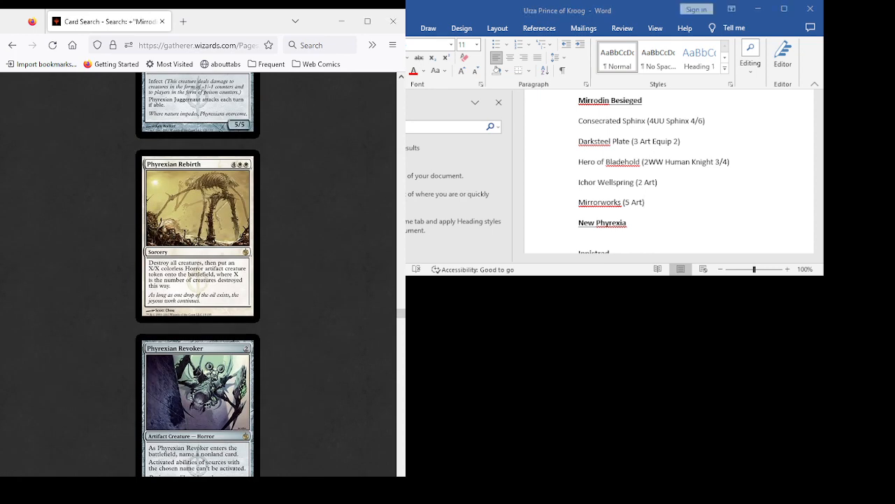
{"action": "scroll", "coordinate": [198, 274], "scroll_direction": "down", "scroll_amount": 4}
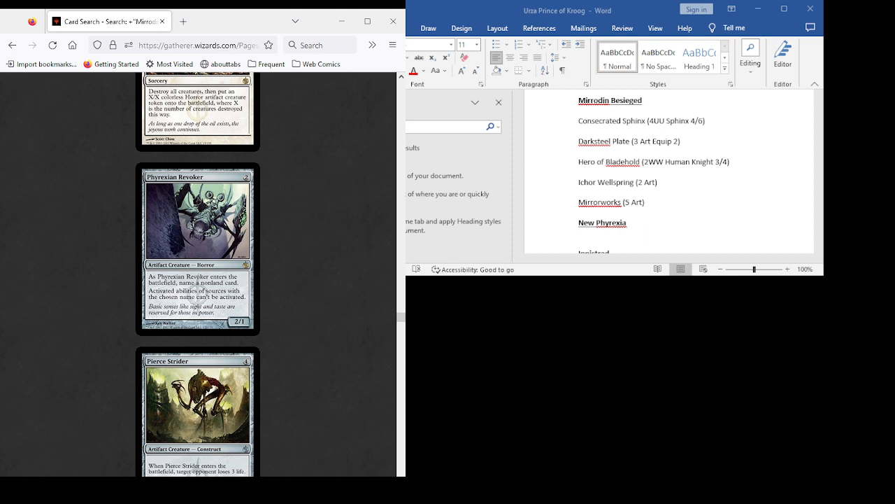
{"action": "scroll", "coordinate": [198, 273], "scroll_direction": "down", "scroll_amount": 3}
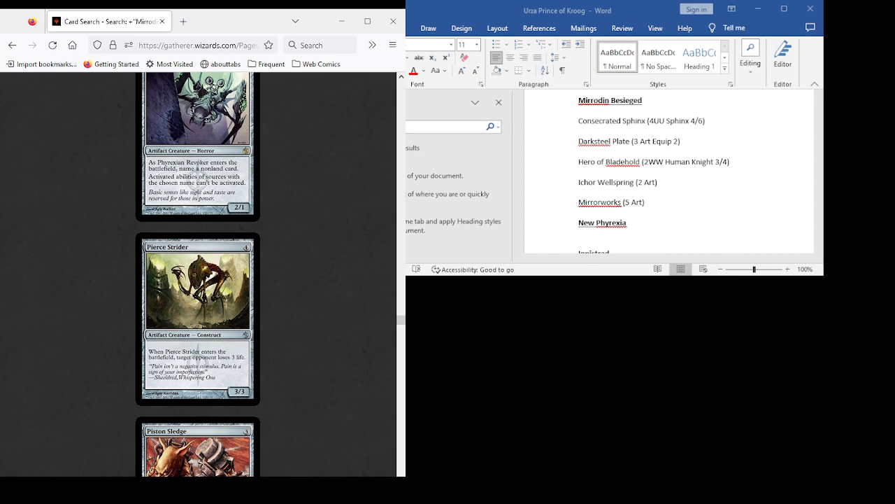
{"action": "scroll", "coordinate": [197, 275], "scroll_direction": "down", "scroll_amount": 7}
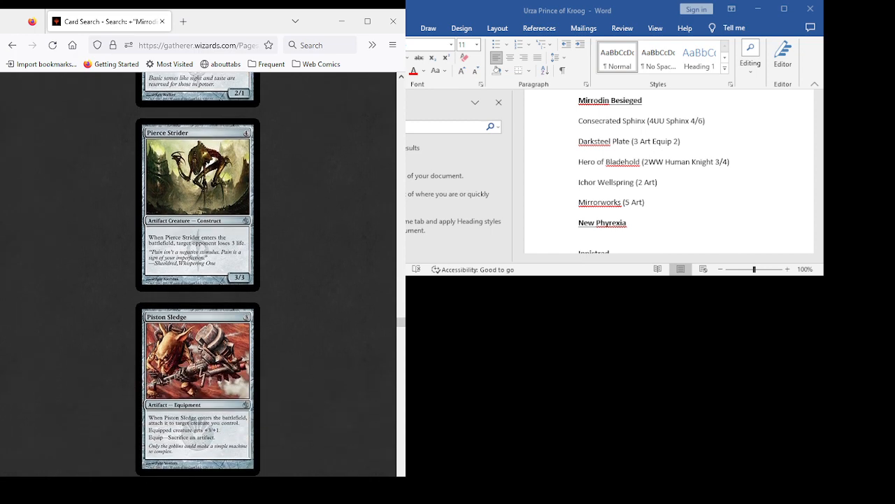
{"action": "scroll", "coordinate": [198, 274], "scroll_direction": "up", "scroll_amount": 10}
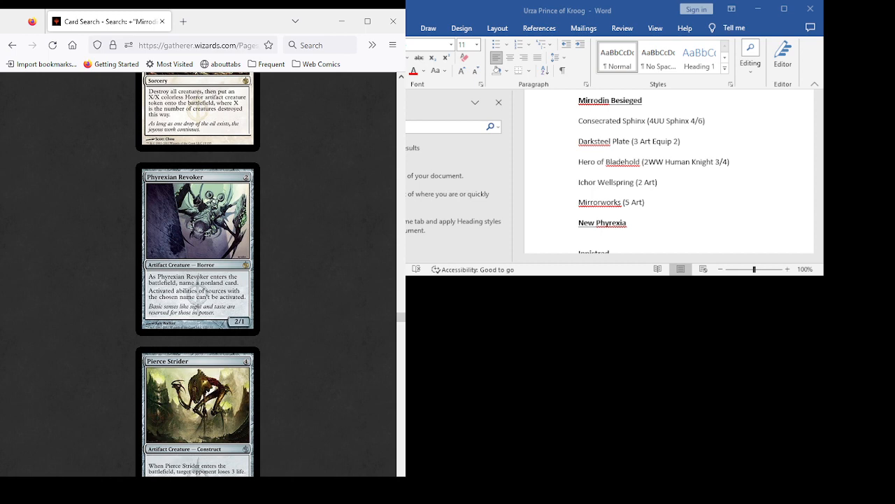
{"action": "scroll", "coordinate": [197, 274], "scroll_direction": "down", "scroll_amount": 11}
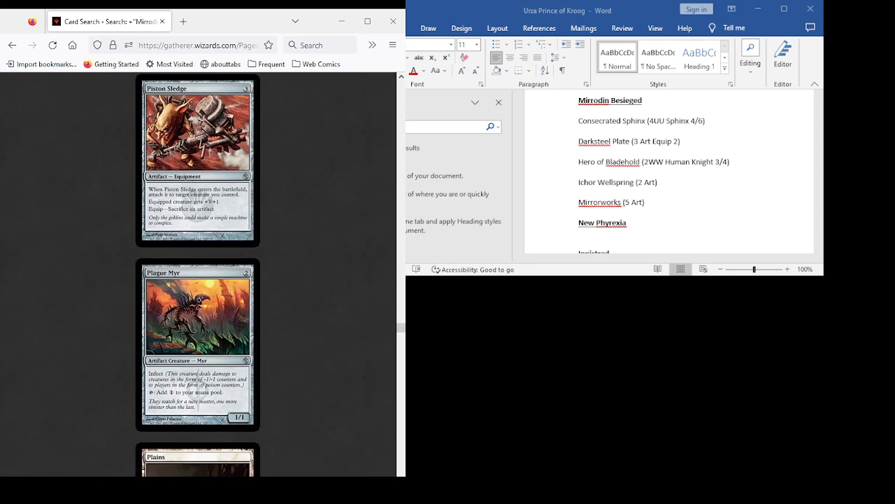
{"action": "scroll", "coordinate": [197, 275], "scroll_direction": "down", "scroll_amount": 6}
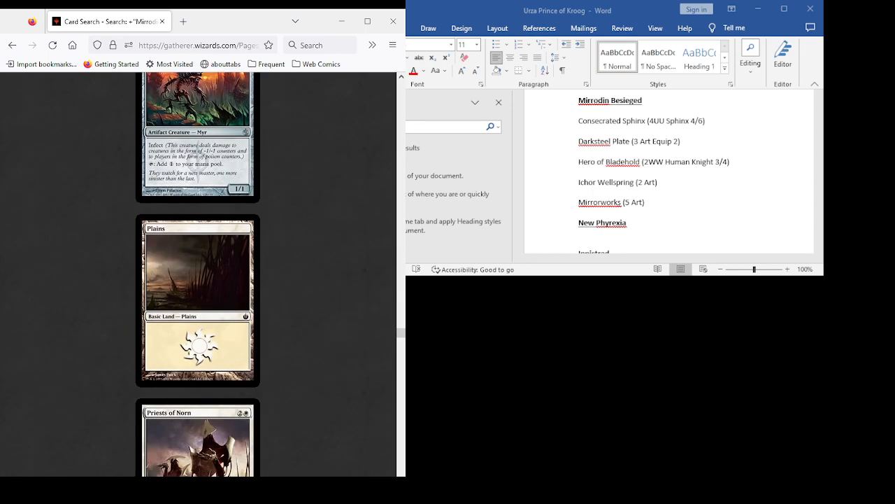
{"action": "scroll", "coordinate": [197, 275], "scroll_direction": "down", "scroll_amount": 6}
- Examine the cards from Psychosis Crawler and Quicksilver Geyser through Serum Raker and Shimmer Myr in the results
{"action": "scroll", "coordinate": [198, 275], "scroll_direction": "down", "scroll_amount": 5}
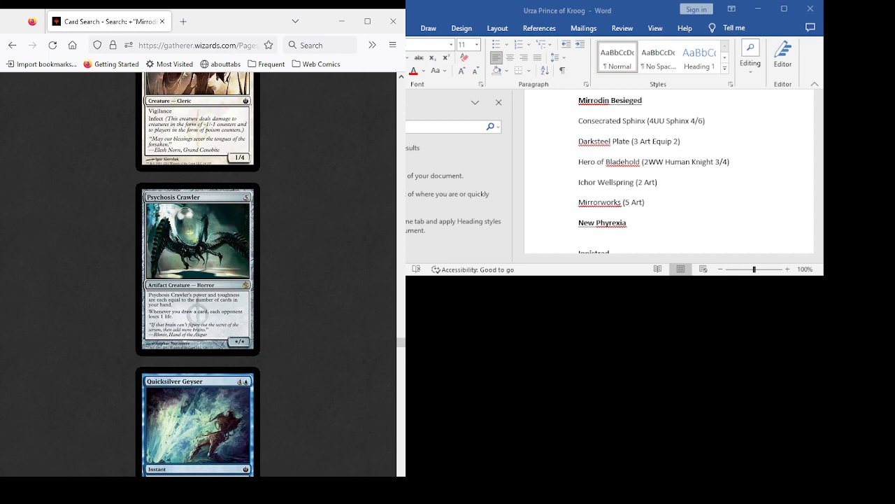
{"action": "scroll", "coordinate": [197, 274], "scroll_direction": "down", "scroll_amount": 5}
{"action": "scroll", "coordinate": [197, 274], "scroll_direction": "up", "scroll_amount": 6}
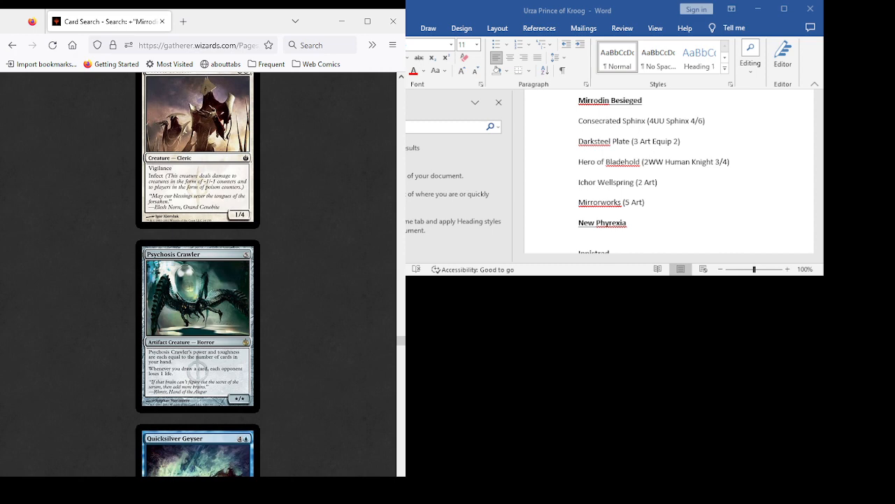
{"action": "scroll", "coordinate": [197, 274], "scroll_direction": "down", "scroll_amount": 6}
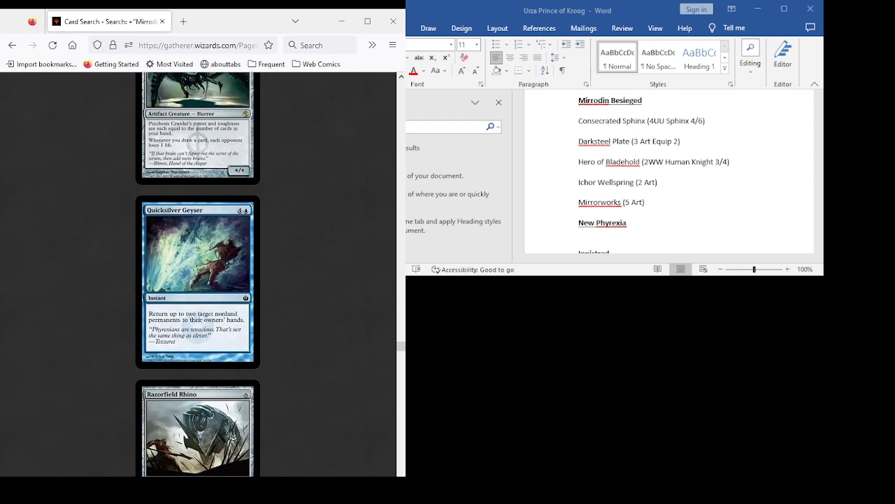
{"action": "scroll", "coordinate": [198, 274], "scroll_direction": "up", "scroll_amount": 5}
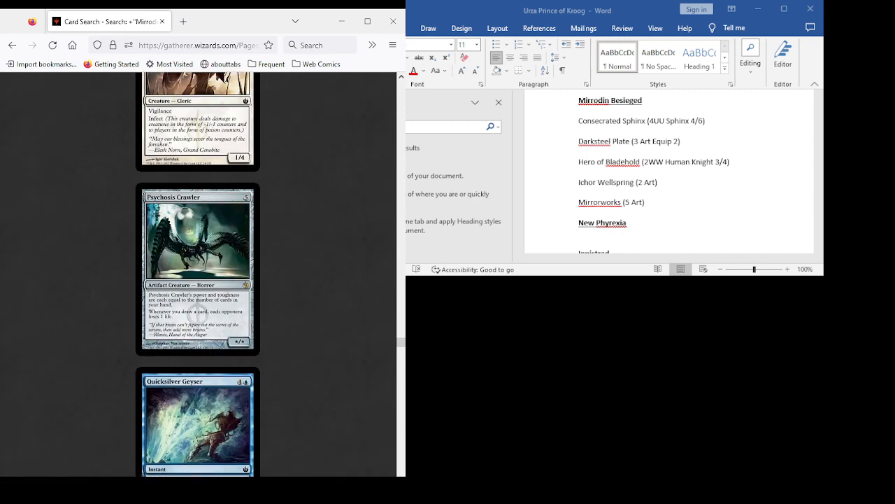
{"action": "scroll", "coordinate": [198, 274], "scroll_direction": "down", "scroll_amount": 12}
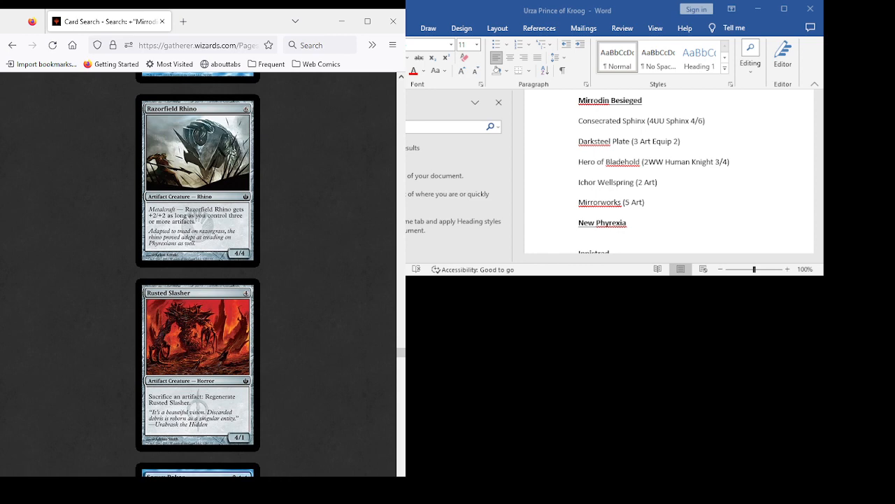
{"action": "scroll", "coordinate": [197, 275], "scroll_direction": "down", "scroll_amount": 5}
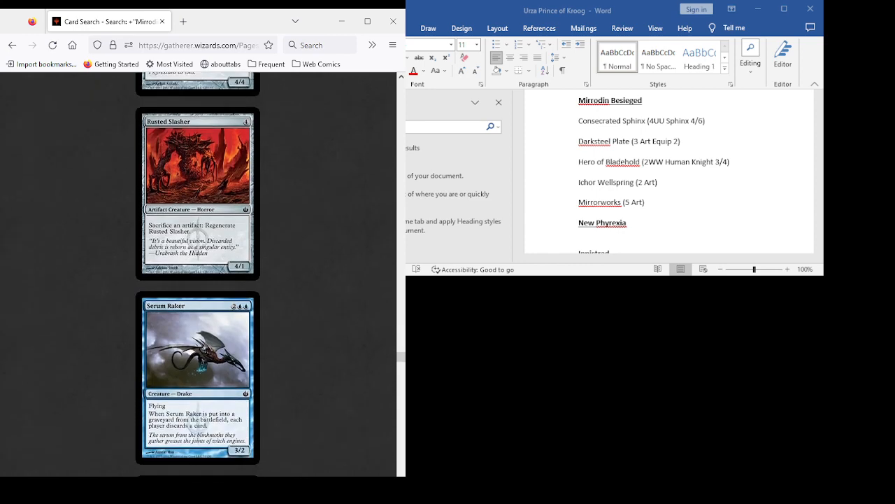
{"action": "scroll", "coordinate": [197, 274], "scroll_direction": "down", "scroll_amount": 2}
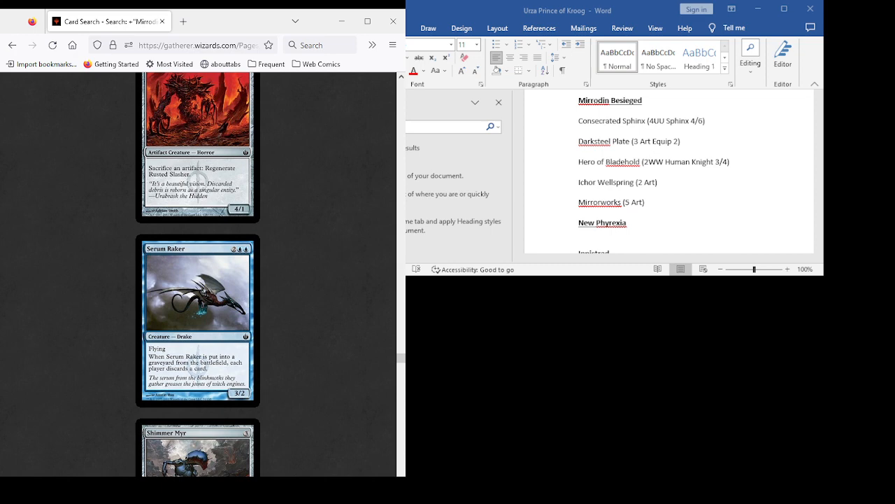
{"action": "scroll", "coordinate": [198, 274], "scroll_direction": "up", "scroll_amount": 10}
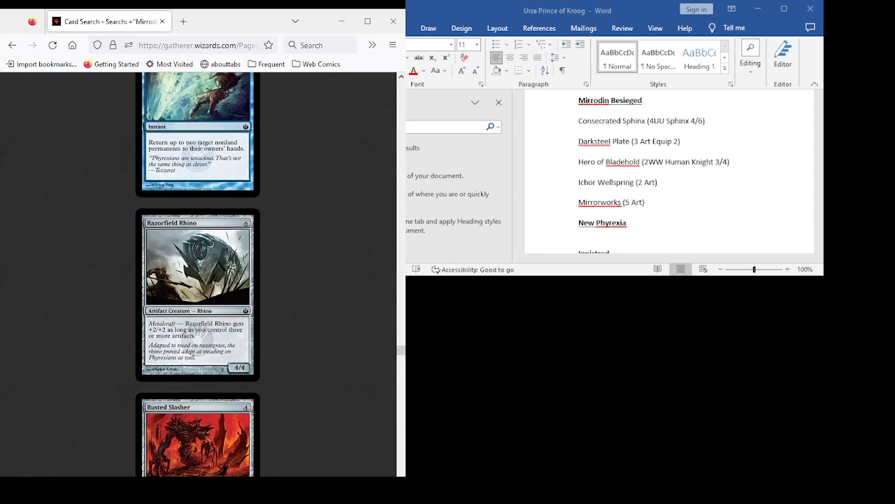
{"action": "scroll", "coordinate": [198, 274], "scroll_direction": "down", "scroll_amount": 8}
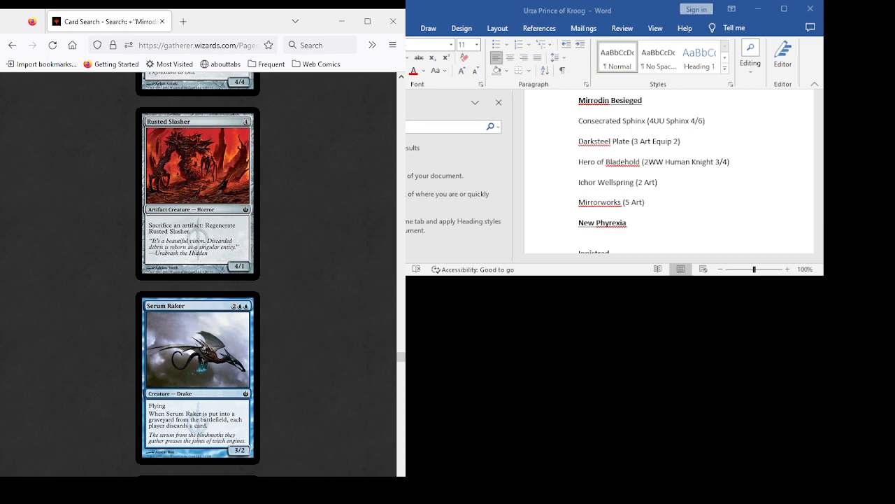
{"action": "scroll", "coordinate": [197, 275], "scroll_direction": "down", "scroll_amount": 6}
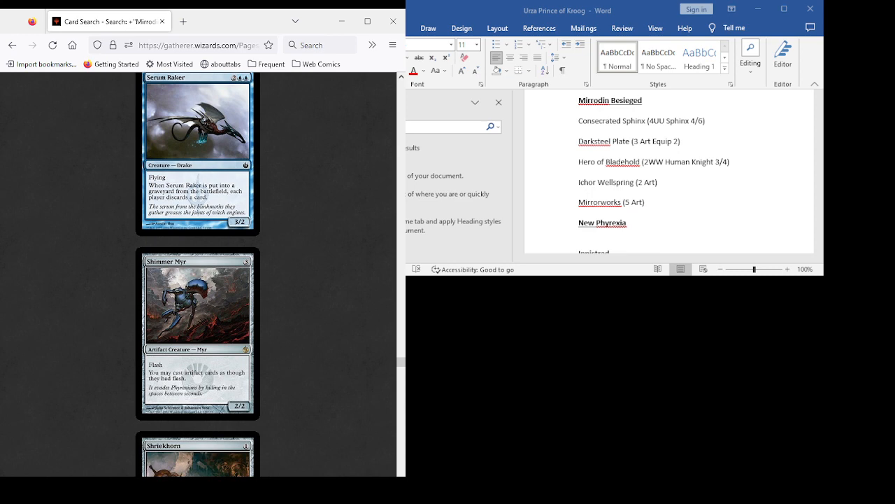
- Add "Shimmer Myr (3 Myr 2/2)" below Mirrorworks in the Mirrodin Besieged list, followed by a new line
{"action": "scroll", "coordinate": [197, 275], "scroll_direction": "down", "scroll_amount": 6}
{"action": "scroll", "coordinate": [197, 275], "scroll_direction": "up", "scroll_amount": 3}
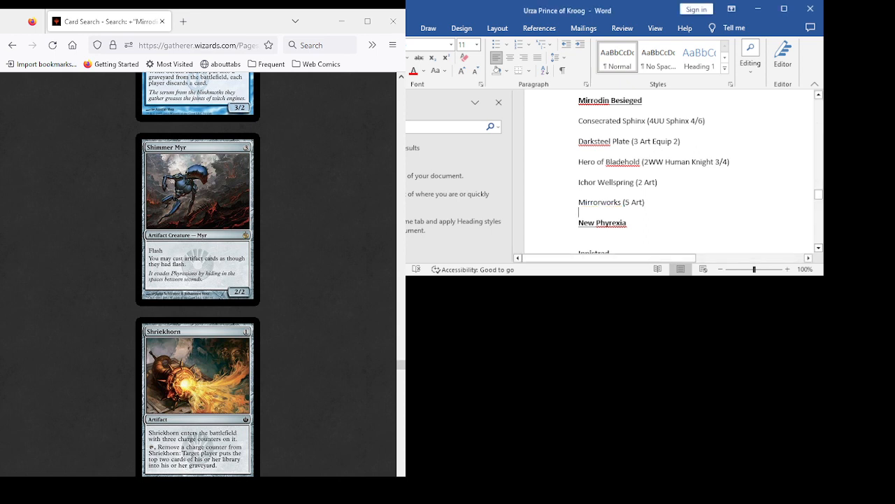
{"action": "key", "text": "Return"}
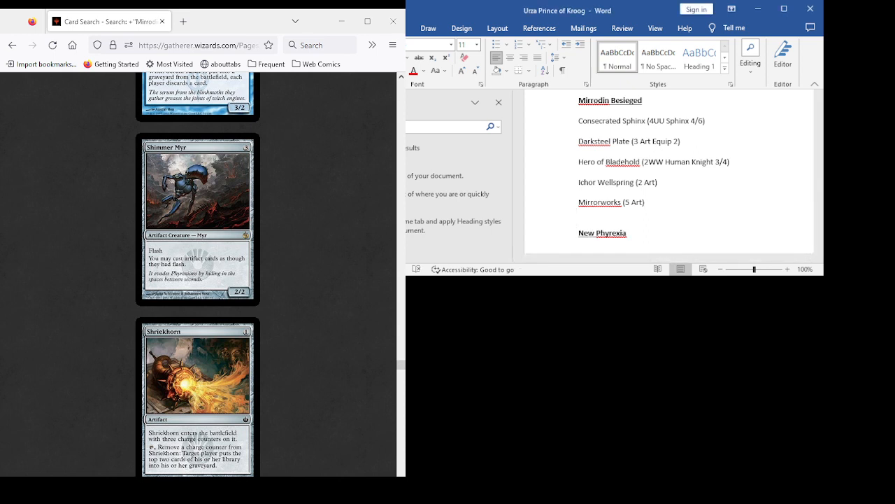
{"action": "type", "text": "Shimmer Myr (3 Myr 2/2"}
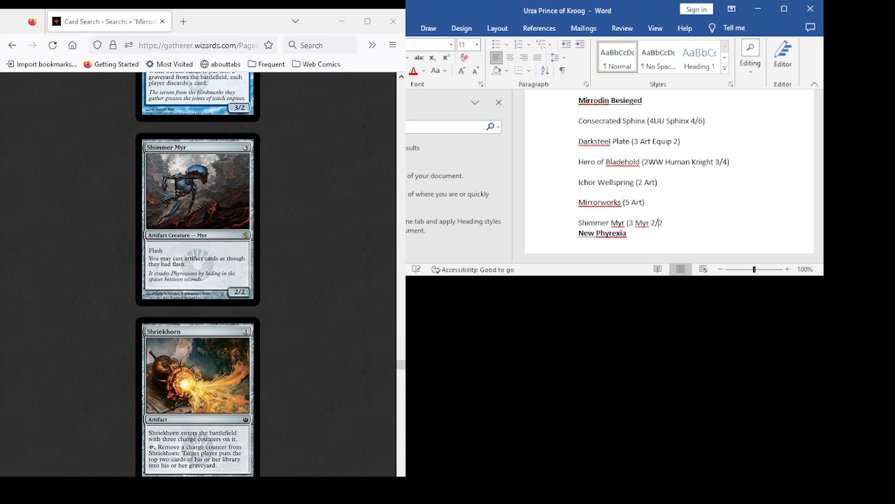
{"action": "type", "text": ")"}
{"action": "key", "text": "Return"}
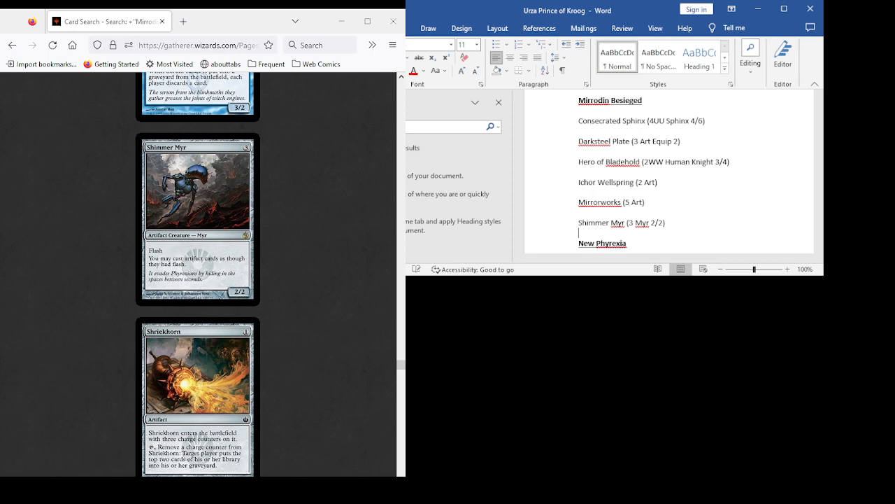
- Review the Mirrodin Besieged cards from Shriekhorn and Signal Pest through Spine of Ish Sah and Spire Serpent as candidates
{"action": "scroll", "coordinate": [670, 171], "scroll_direction": "up", "scroll_amount": 3}
{"action": "scroll", "coordinate": [198, 273], "scroll_direction": "up", "scroll_amount": 2}
{"action": "scroll", "coordinate": [198, 273], "scroll_direction": "down", "scroll_amount": 5}
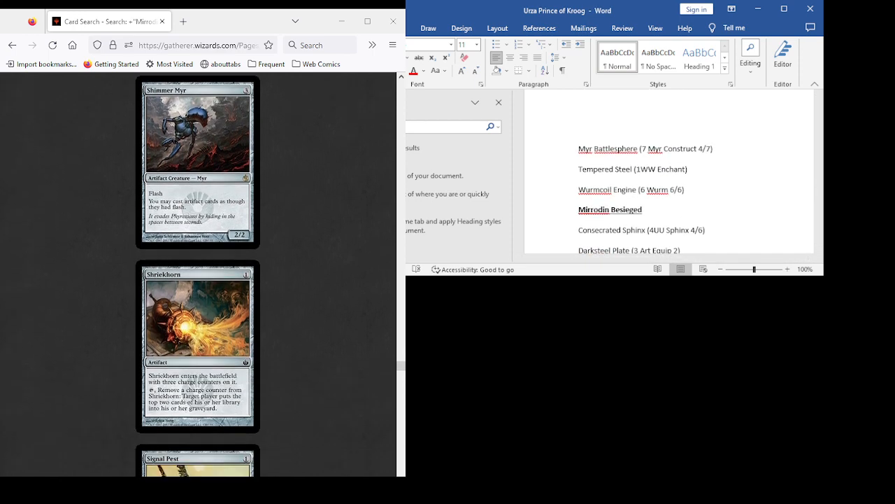
{"action": "scroll", "coordinate": [198, 273], "scroll_direction": "down", "scroll_amount": 3}
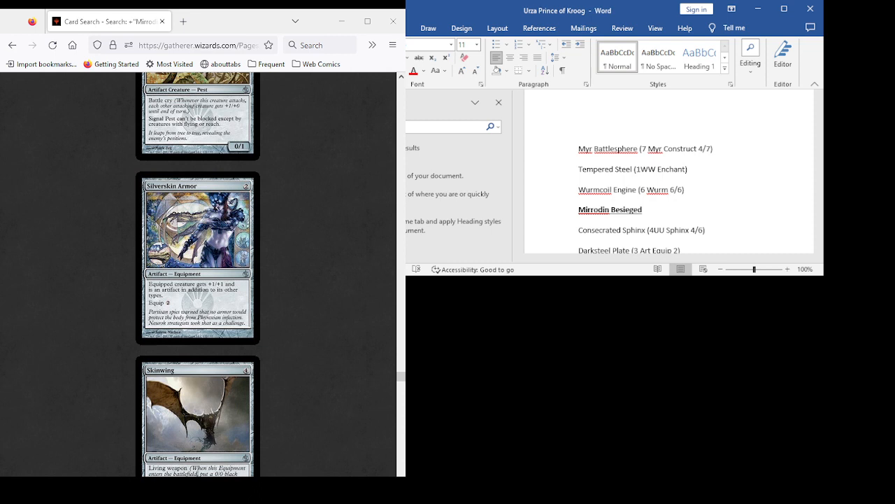
{"action": "scroll", "coordinate": [198, 273], "scroll_direction": "down", "scroll_amount": 2}
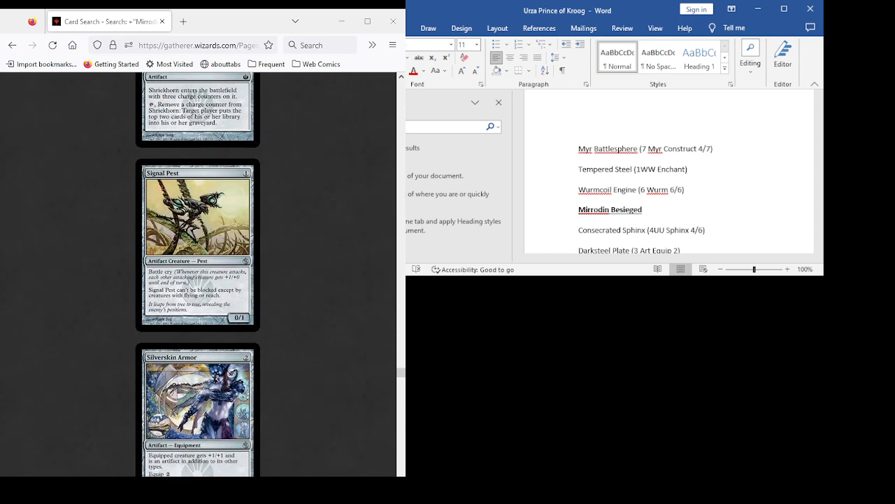
{"action": "scroll", "coordinate": [198, 273], "scroll_direction": "down", "scroll_amount": 6}
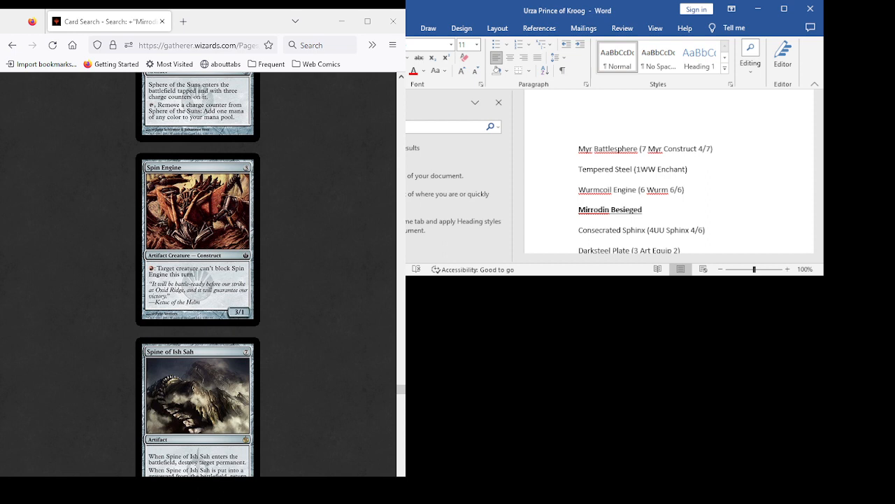
{"action": "scroll", "coordinate": [198, 274], "scroll_direction": "down", "scroll_amount": 3}
{"action": "scroll", "coordinate": [198, 274], "scroll_direction": "up", "scroll_amount": 5}
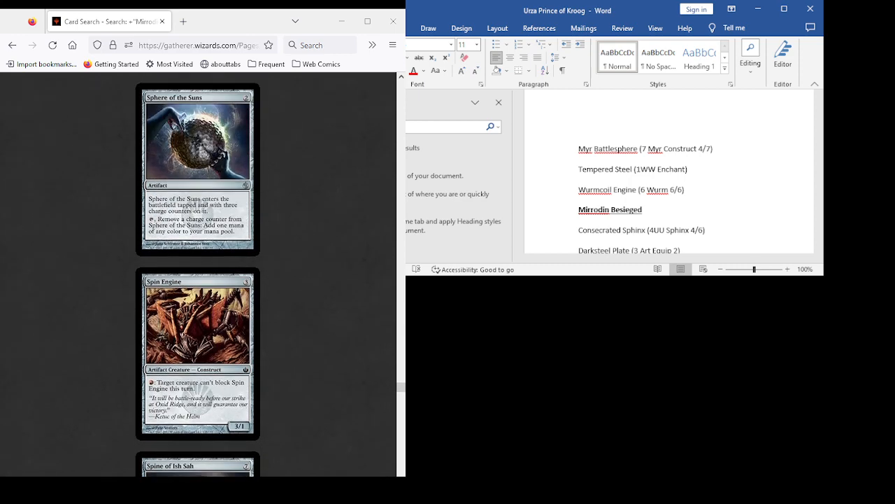
{"action": "scroll", "coordinate": [198, 274], "scroll_direction": "down", "scroll_amount": 7}
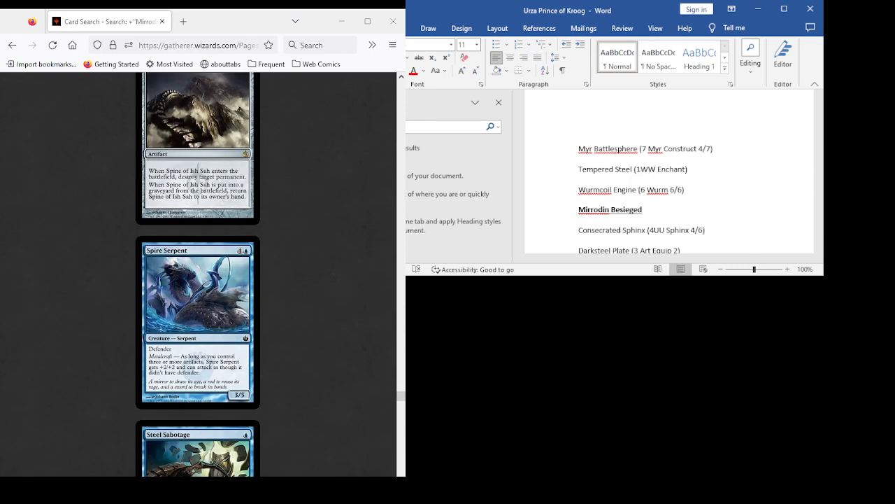
{"action": "scroll", "coordinate": [198, 274], "scroll_direction": "up", "scroll_amount": 5}
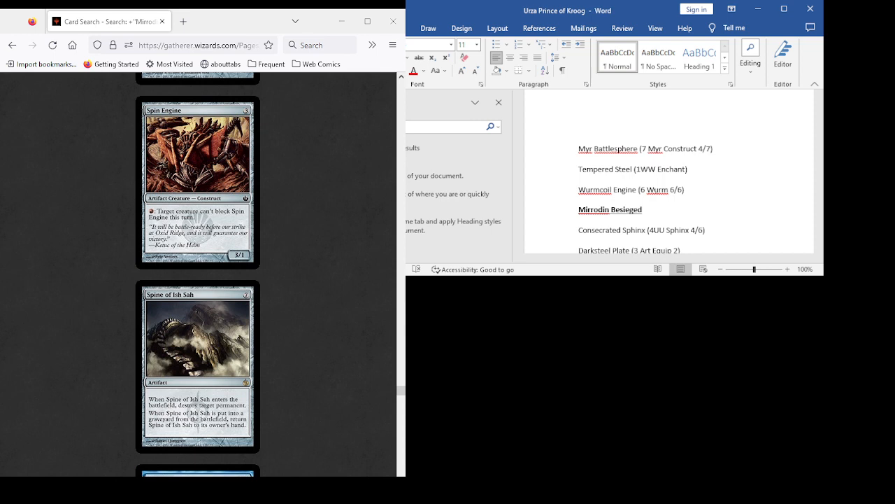
- Add "Spine of Ish Sah (7 Art)" below Shimmer Myr in the Mirrodin Besieged list, followed by a new line
{"action": "scroll", "coordinate": [654, 172], "scroll_direction": "down", "scroll_amount": 4}
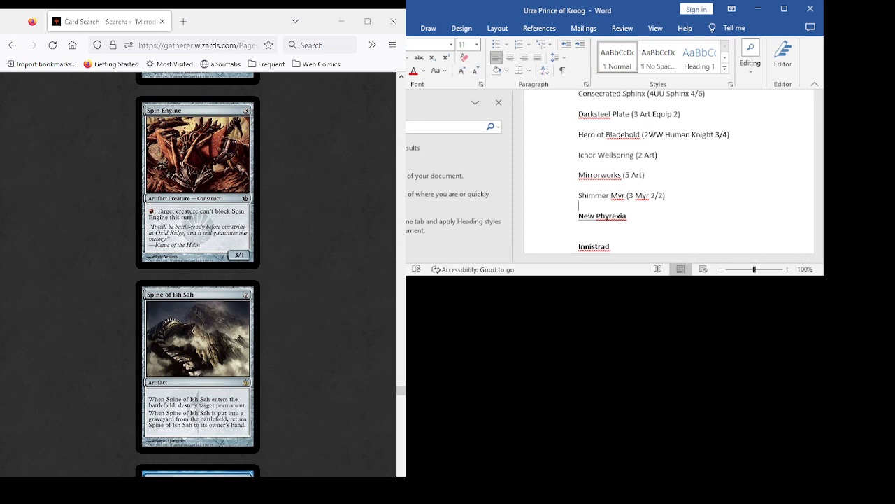
{"action": "key", "text": "Return"}
{"action": "type", "text": "Spin"}
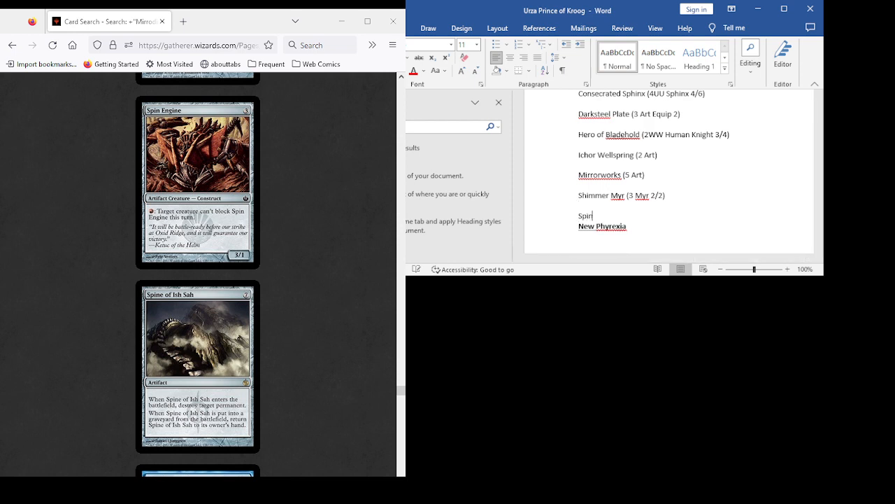
{"action": "type", "text": "e of Ish Sah (7 Art)"}
{"action": "key", "text": "Return"}
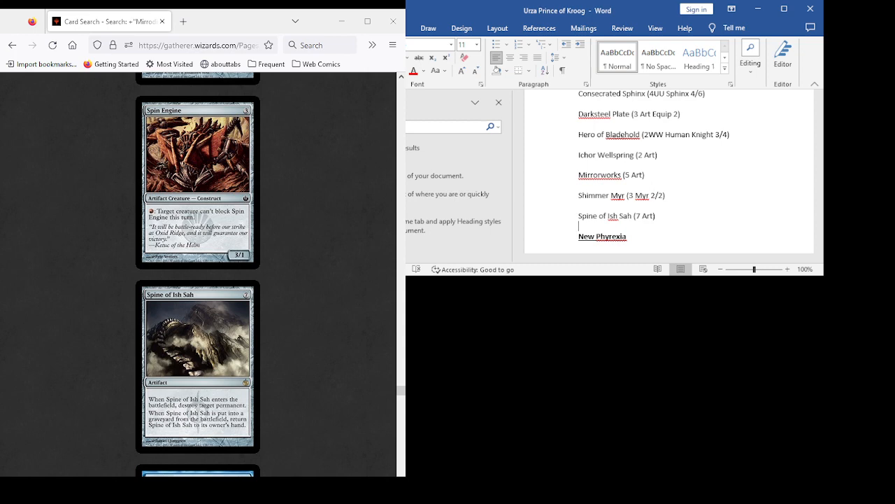
- Review the cards around Spine of Ish Sah, continuing through Spire Serpent, Steel Sabotage and Strandwalker to Swamp
{"action": "scroll", "coordinate": [198, 273], "scroll_direction": "up", "scroll_amount": 3}
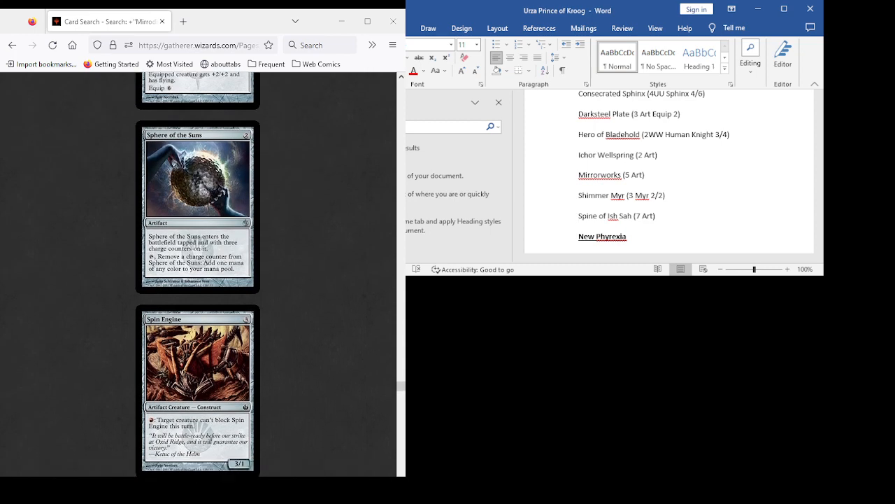
{"action": "scroll", "coordinate": [197, 273], "scroll_direction": "down", "scroll_amount": 7}
{"action": "scroll", "coordinate": [198, 273], "scroll_direction": "up", "scroll_amount": 3}
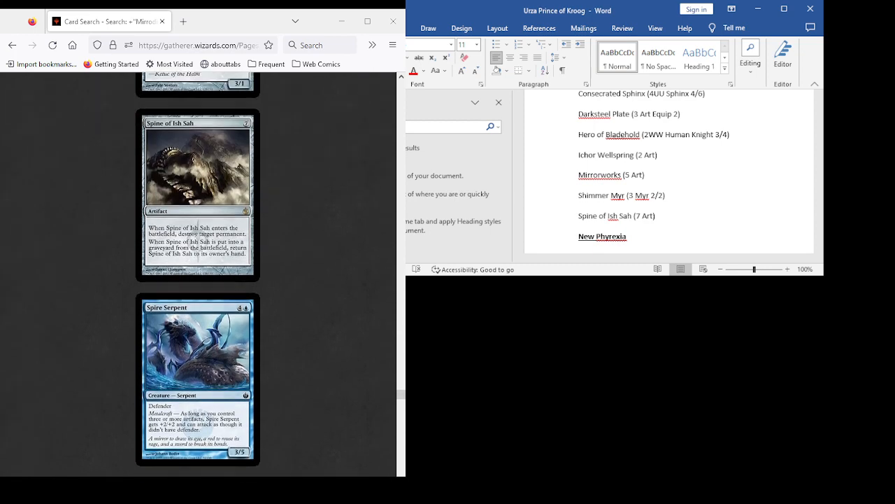
{"action": "scroll", "coordinate": [198, 273], "scroll_direction": "down", "scroll_amount": 3}
{"action": "scroll", "coordinate": [197, 273], "scroll_direction": "down", "scroll_amount": 3}
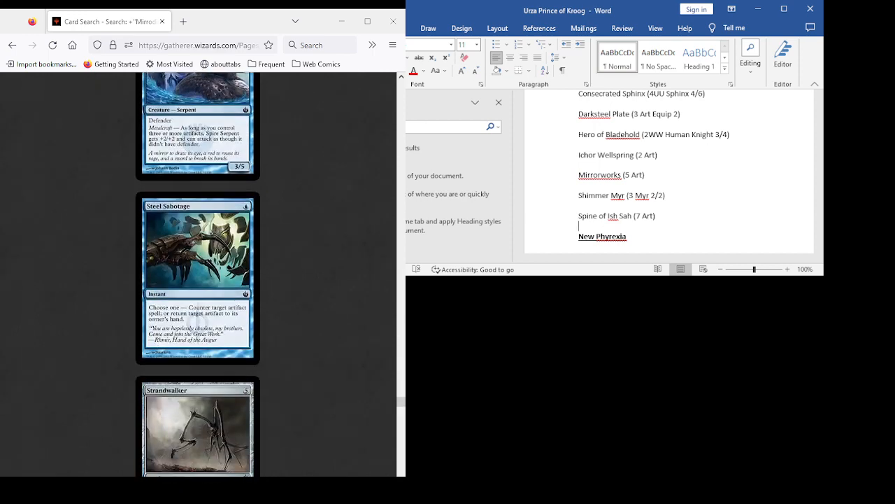
{"action": "scroll", "coordinate": [198, 273], "scroll_direction": "down", "scroll_amount": 3}
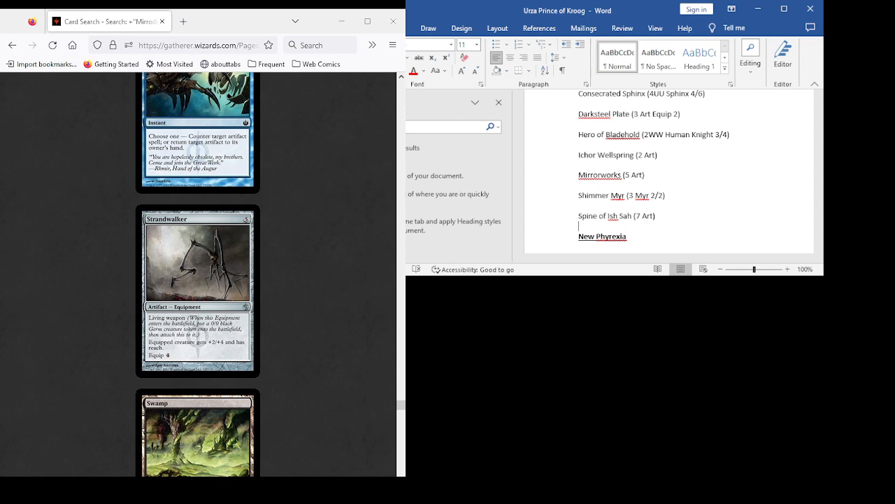
{"action": "scroll", "coordinate": [198, 273], "scroll_direction": "up", "scroll_amount": 5}
{"action": "scroll", "coordinate": [197, 272], "scroll_direction": "up", "scroll_amount": 3}
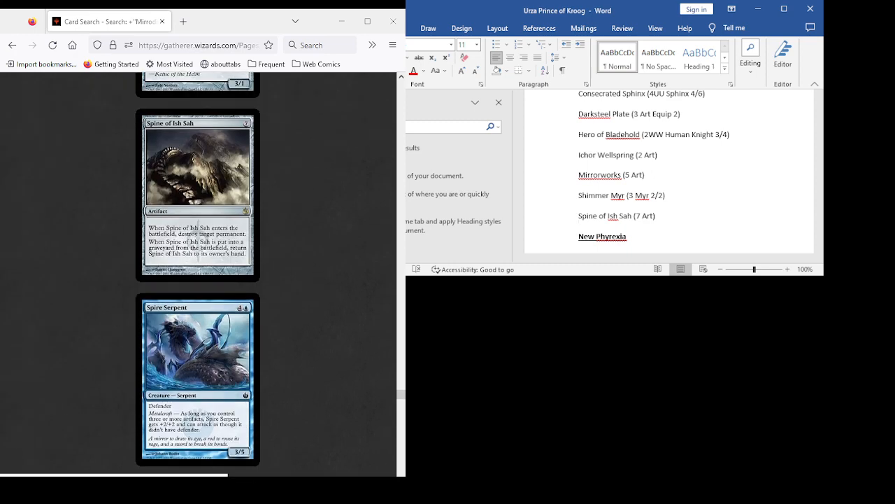
{"action": "scroll", "coordinate": [198, 273], "scroll_direction": "down", "scroll_amount": 3}
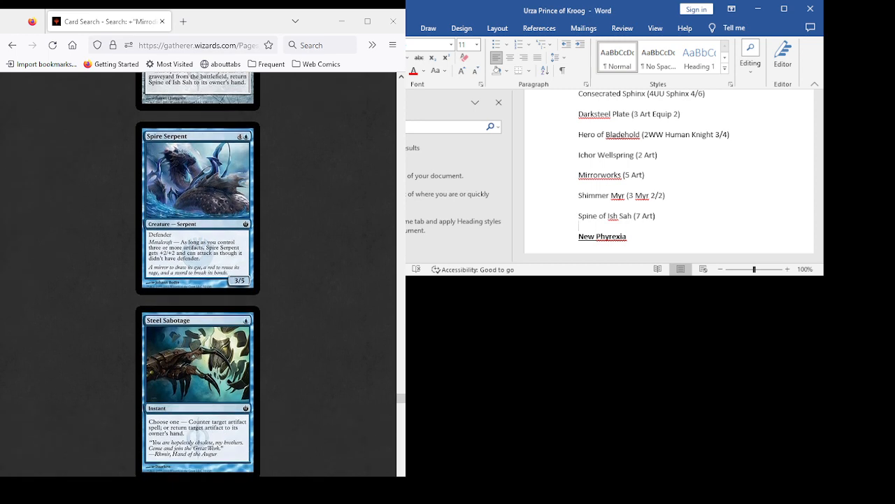
{"action": "scroll", "coordinate": [197, 273], "scroll_direction": "down", "scroll_amount": 7}
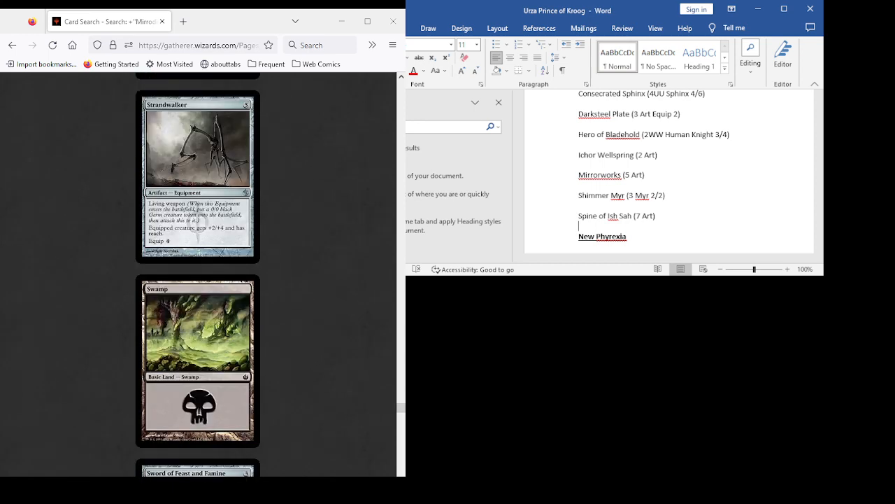
- Examine Sword of Feast and Famine and the neighbouring Tangle Hulk in the Mirrodin Besieged results
{"action": "scroll", "coordinate": [197, 272], "scroll_direction": "down", "scroll_amount": 4}
{"action": "scroll", "coordinate": [197, 273], "scroll_direction": "down", "scroll_amount": 5}
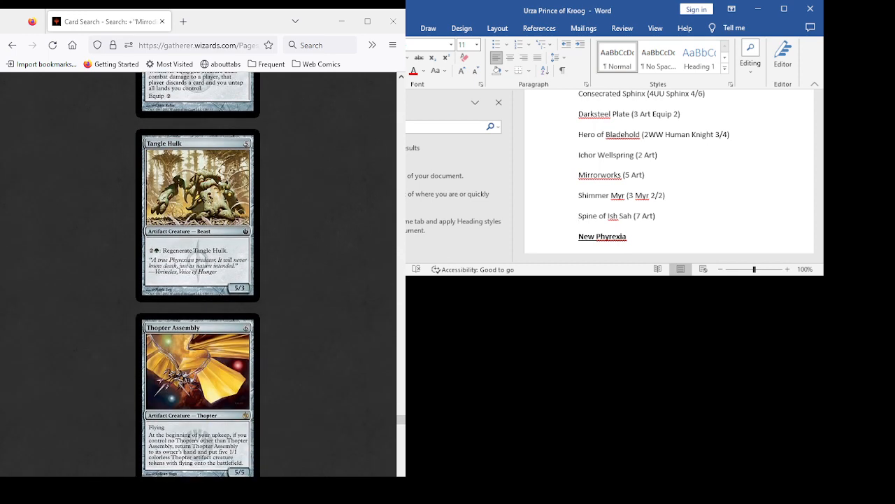
{"action": "scroll", "coordinate": [197, 272], "scroll_direction": "up", "scroll_amount": 3}
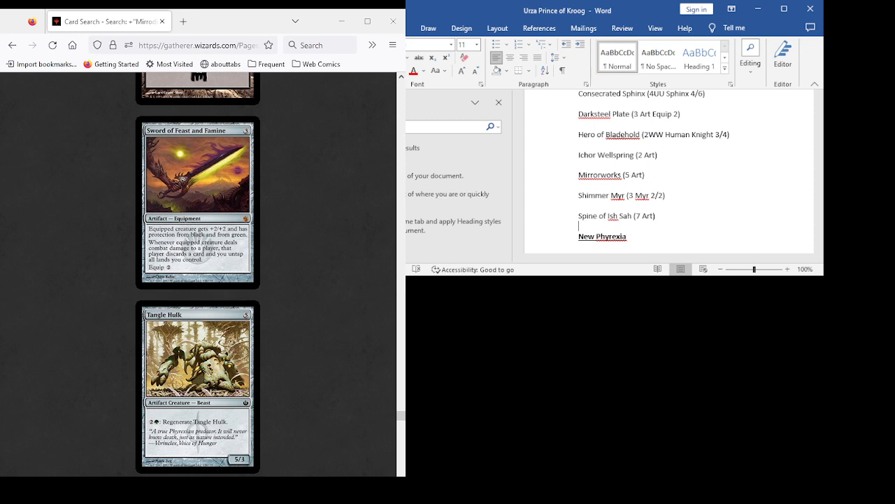
{"action": "scroll", "coordinate": [198, 273], "scroll_direction": "down", "scroll_amount": 3}
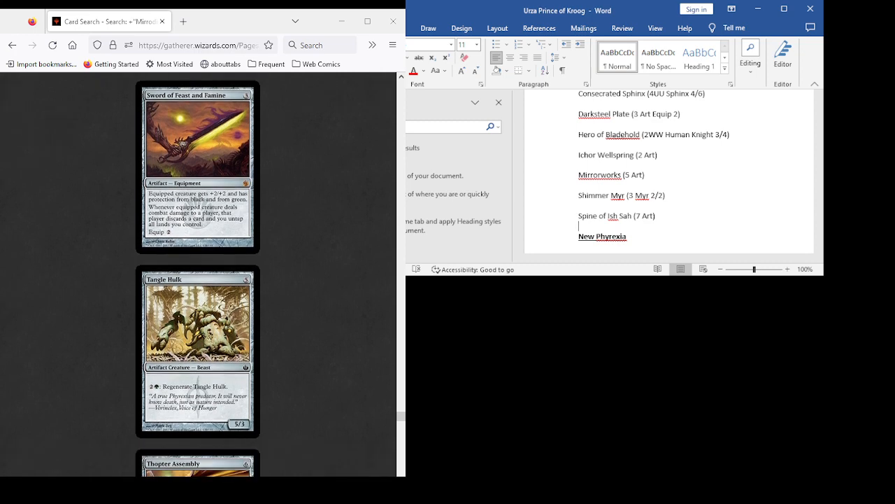
{"action": "scroll", "coordinate": [198, 273], "scroll_direction": "up", "scroll_amount": 5}
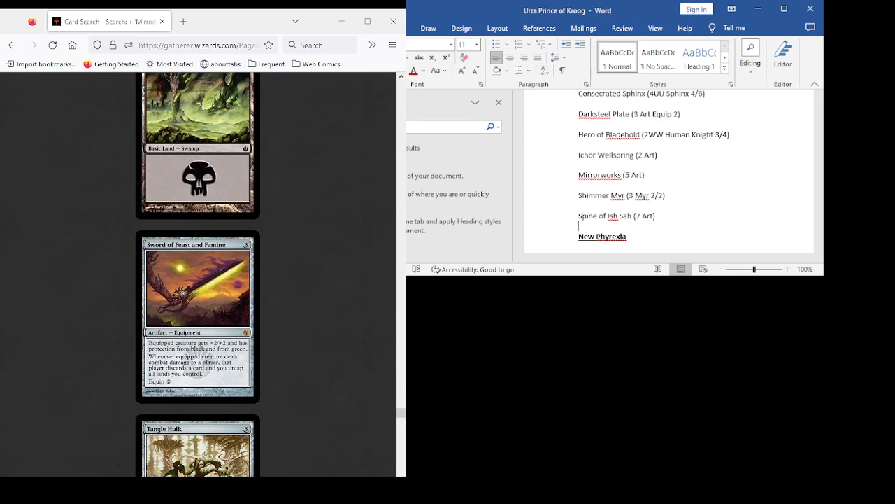
{"action": "scroll", "coordinate": [198, 273], "scroll_direction": "down", "scroll_amount": 2}
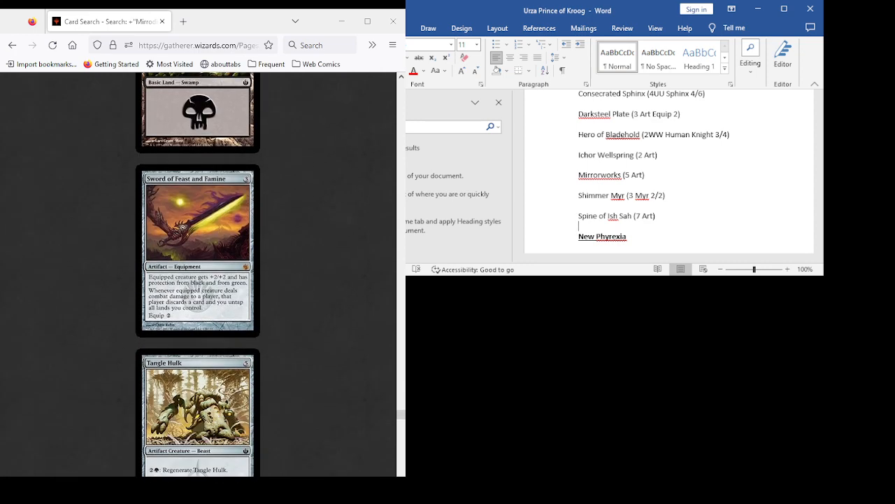
{"action": "scroll", "coordinate": [198, 273], "scroll_direction": "down", "scroll_amount": 2}
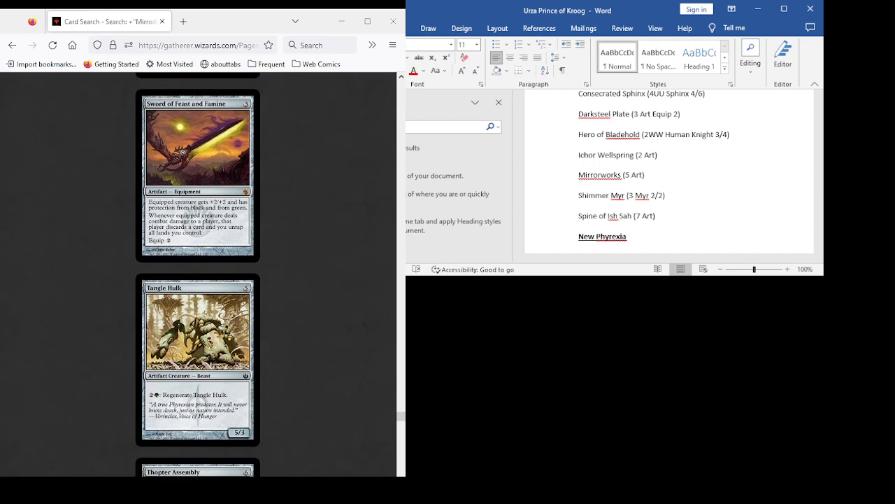
{"action": "scroll", "coordinate": [198, 273], "scroll_direction": "up", "scroll_amount": 3}
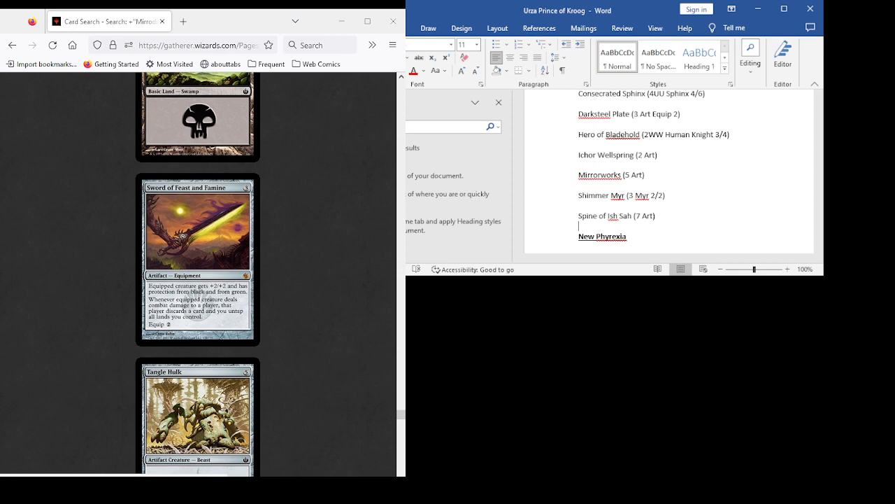
{"action": "scroll", "coordinate": [198, 273], "scroll_direction": "down", "scroll_amount": 3}
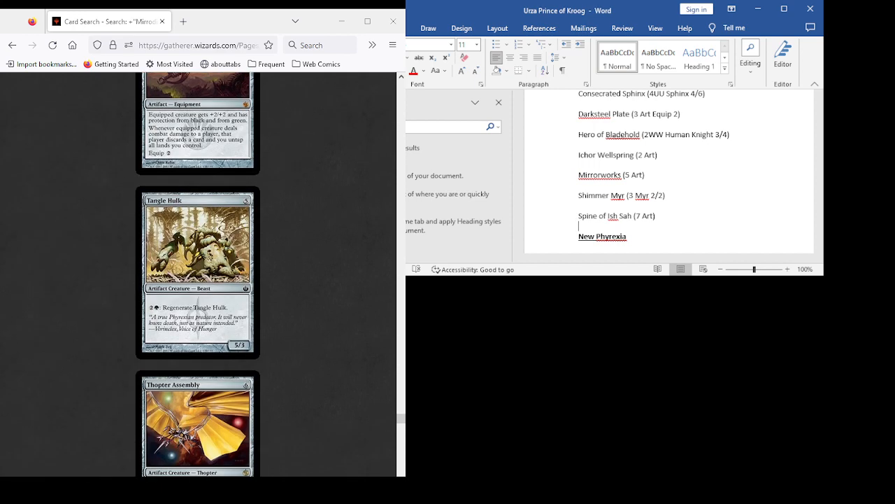
{"action": "scroll", "coordinate": [198, 273], "scroll_direction": "up", "scroll_amount": 5}
{"action": "scroll", "coordinate": [198, 273], "scroll_direction": "down", "scroll_amount": 4}
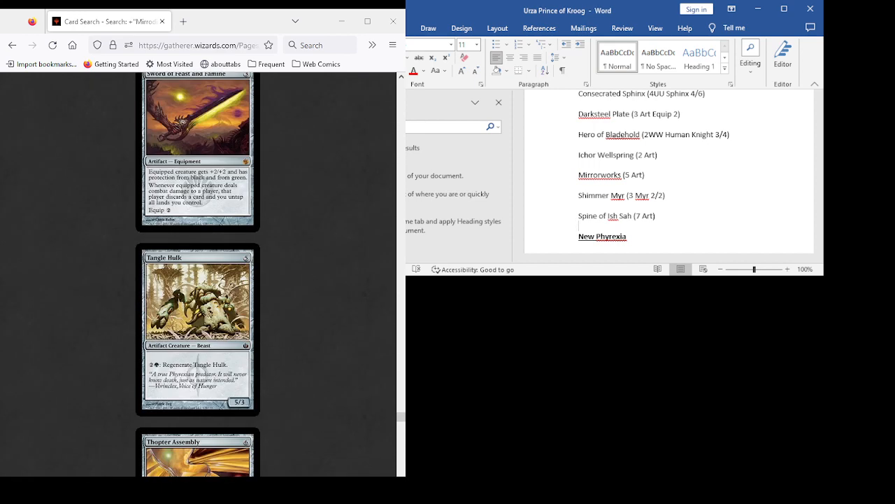
{"action": "scroll", "coordinate": [198, 273], "scroll_direction": "up", "scroll_amount": 1}
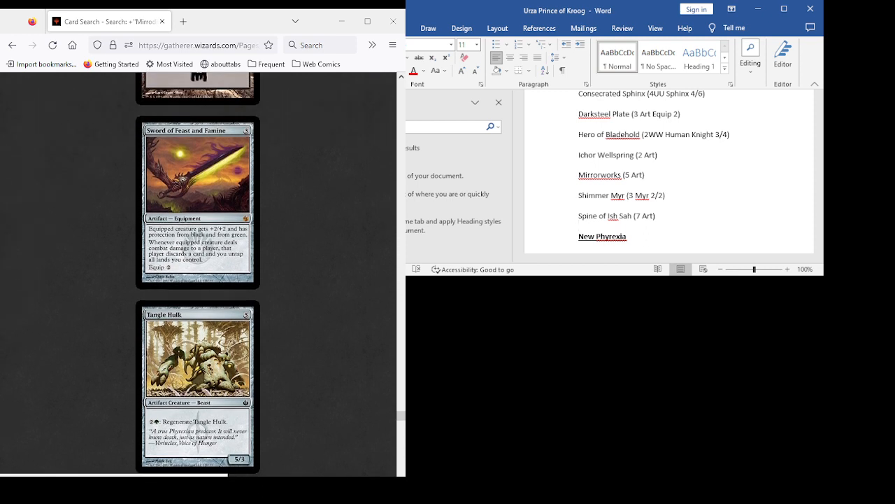
{"action": "scroll", "coordinate": [198, 273], "scroll_direction": "up", "scroll_amount": 1}
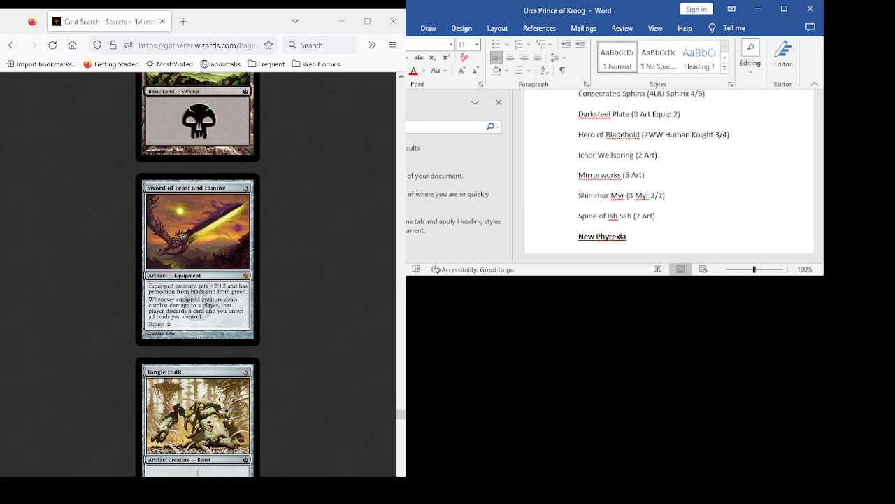
- Examine Thopter Assembly and Tine Shrike in the results as candidates for the list
{"action": "scroll", "coordinate": [198, 274], "scroll_direction": "down", "scroll_amount": 5}
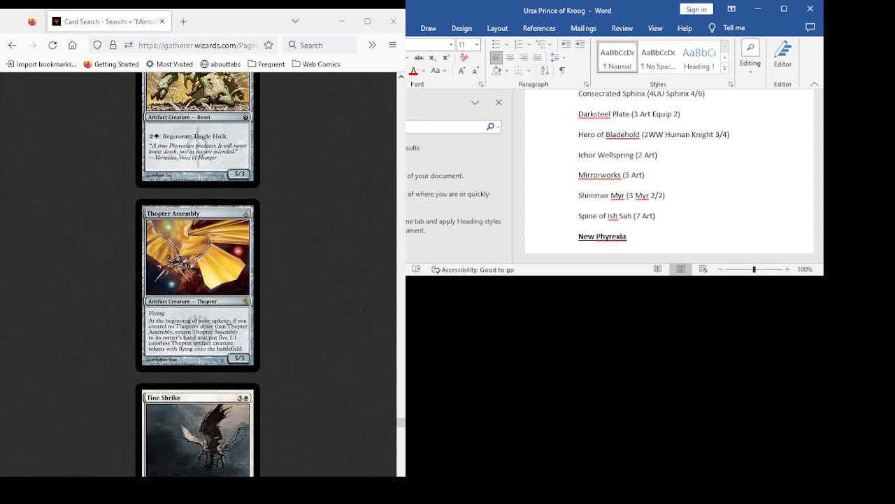
{"action": "scroll", "coordinate": [198, 274], "scroll_direction": "up", "scroll_amount": 2}
{"action": "scroll", "coordinate": [198, 274], "scroll_direction": "down", "scroll_amount": 2}
{"action": "scroll", "coordinate": [198, 274], "scroll_direction": "down", "scroll_amount": 3}
{"action": "scroll", "coordinate": [198, 274], "scroll_direction": "up", "scroll_amount": 1}
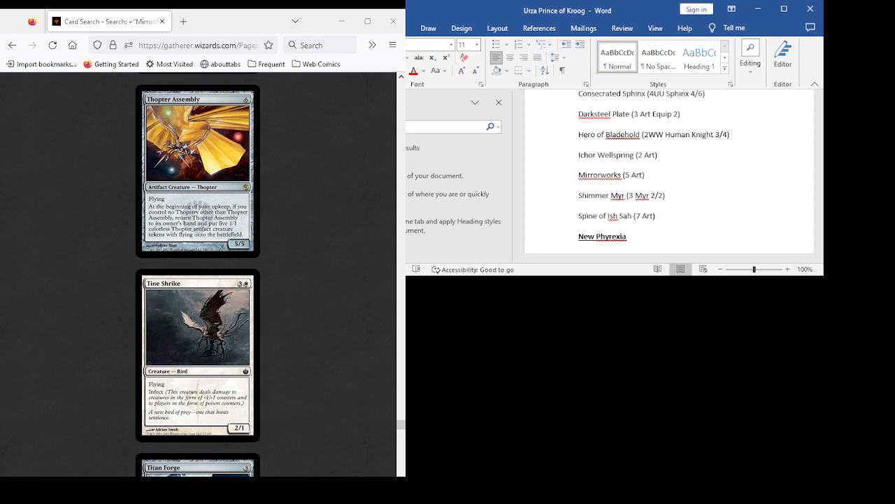
{"action": "scroll", "coordinate": [198, 274], "scroll_direction": "up", "scroll_amount": 1}
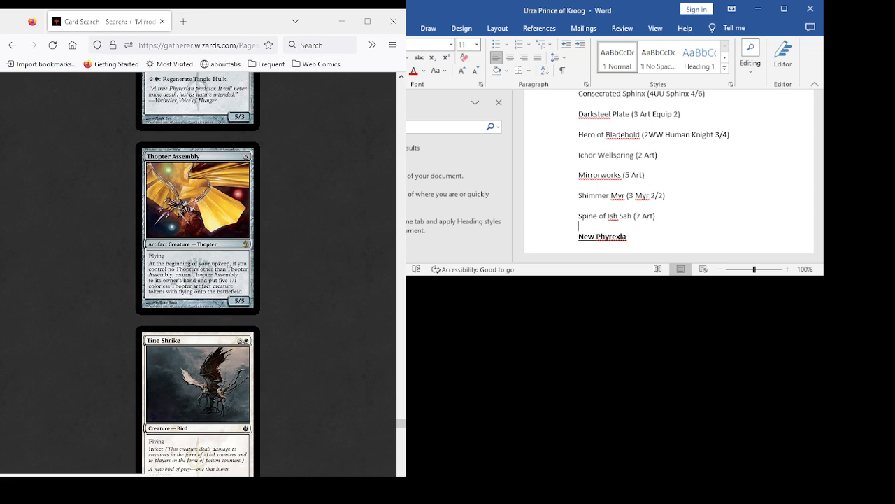
- Review Thopter Assembly, Tine Shrike, Titan Forge and Training Drone in the Mirrodin Besieged results as candidates for the list
{"action": "scroll", "coordinate": [198, 274], "scroll_direction": "down", "scroll_amount": 3}
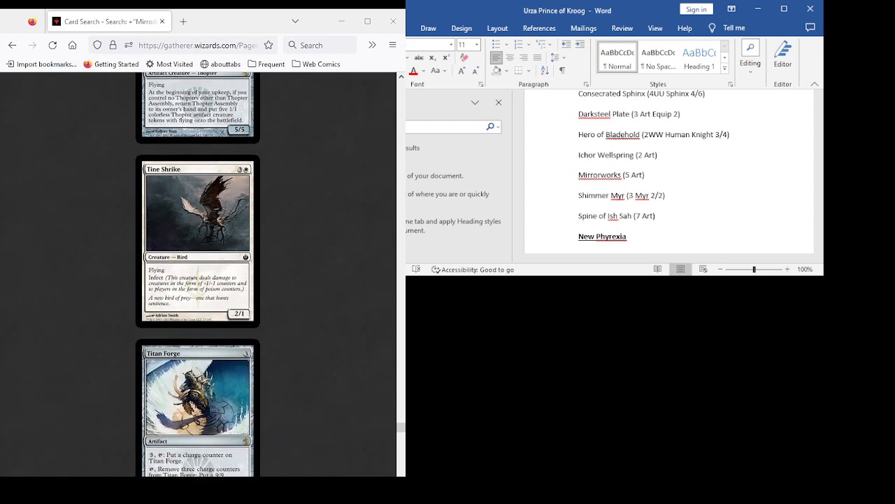
{"action": "scroll", "coordinate": [198, 274], "scroll_direction": "down", "scroll_amount": 4}
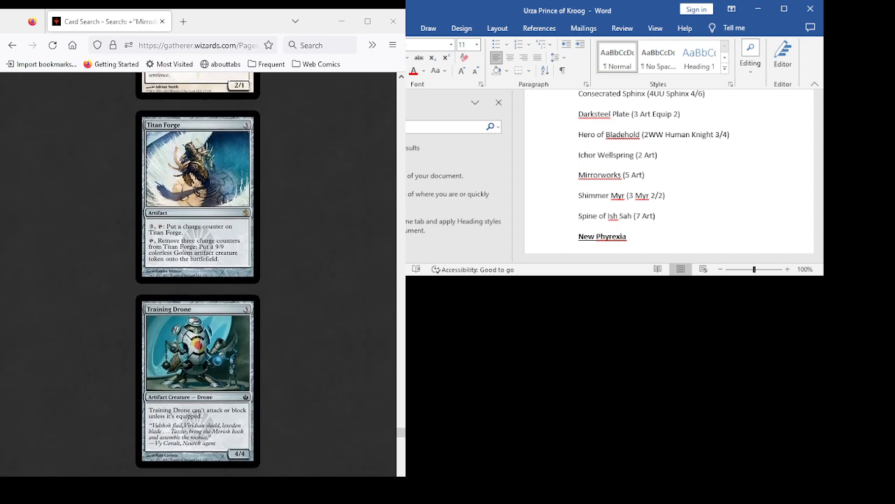
{"action": "scroll", "coordinate": [198, 275], "scroll_direction": "down", "scroll_amount": 3}
{"action": "scroll", "coordinate": [198, 274], "scroll_direction": "up", "scroll_amount": 9}
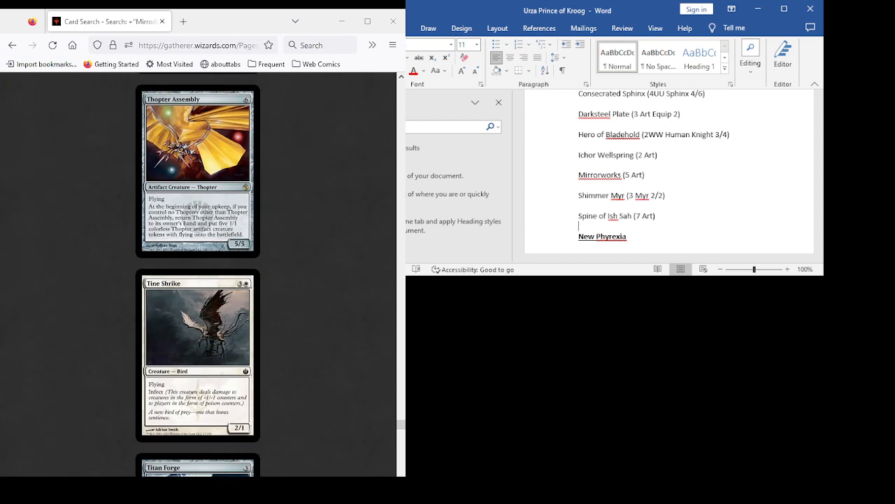
{"action": "scroll", "coordinate": [198, 274], "scroll_direction": "down", "scroll_amount": 4}
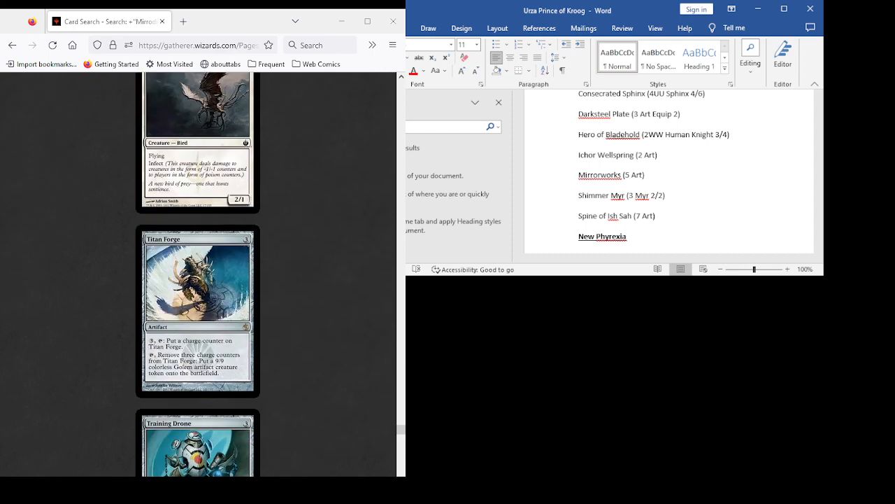
{"action": "scroll", "coordinate": [198, 274], "scroll_direction": "up", "scroll_amount": 6}
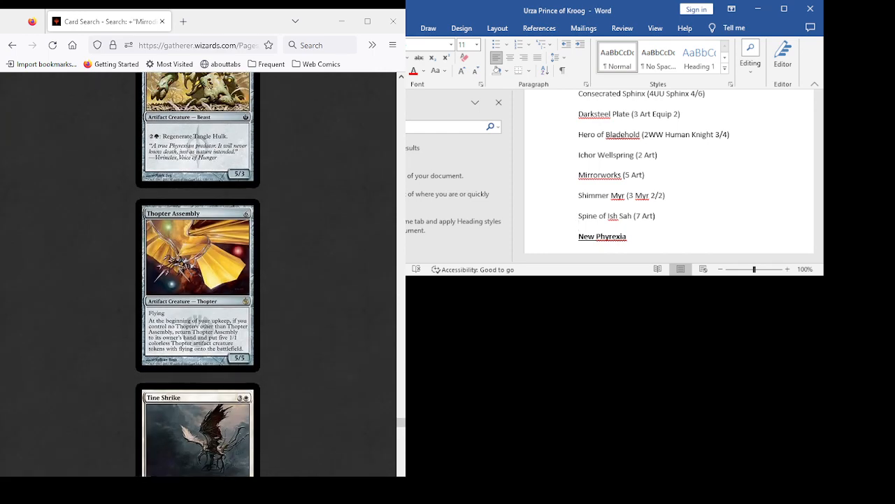
{"action": "scroll", "coordinate": [198, 274], "scroll_direction": "down", "scroll_amount": 4}
{"action": "scroll", "coordinate": [197, 274], "scroll_direction": "down", "scroll_amount": 4}
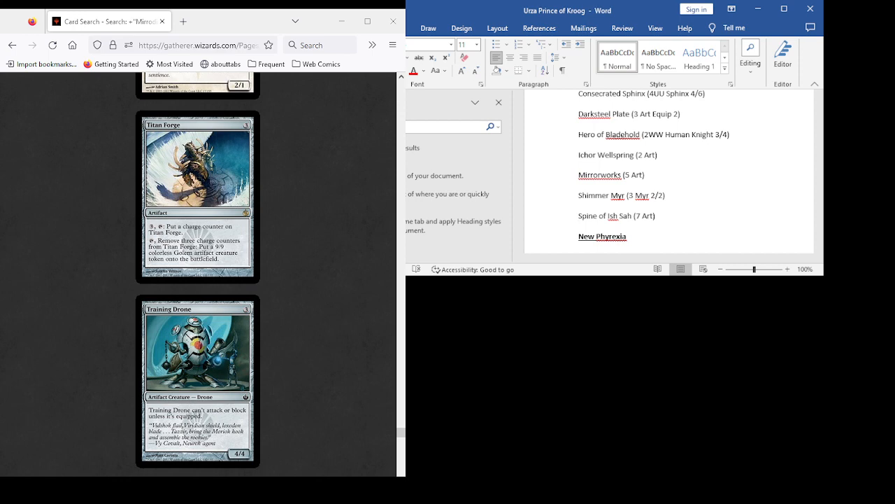
- Add "Treasure Mage (2U Human Wizard 2/2 6+)" below Spine of Ish Sah in the Mirrodin Besieged list, followed by a new line
{"action": "scroll", "coordinate": [198, 274], "scroll_direction": "down", "scroll_amount": 3}
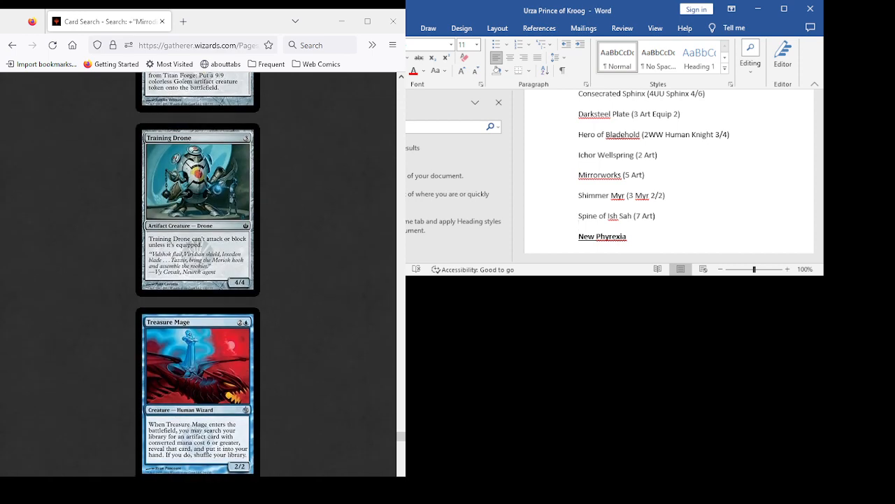
{"action": "scroll", "coordinate": [198, 274], "scroll_direction": "down", "scroll_amount": 3}
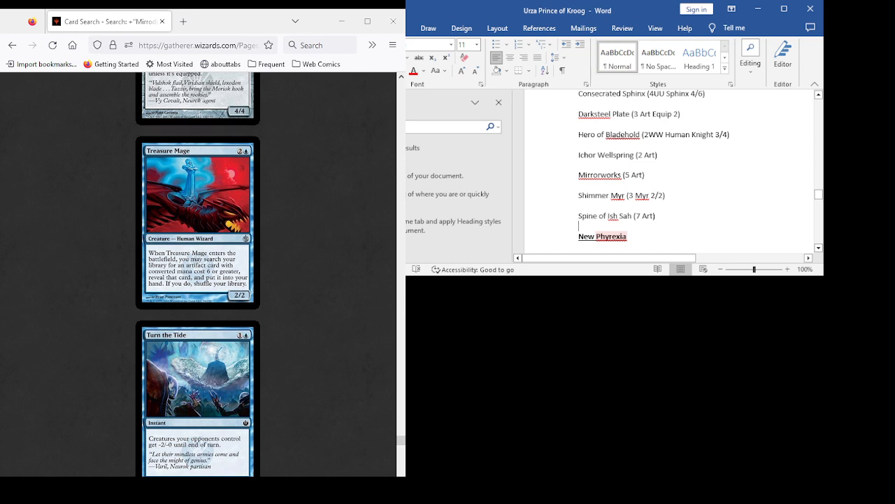
{"action": "key", "text": "Return"}
{"action": "type", "text": "Treasure "}
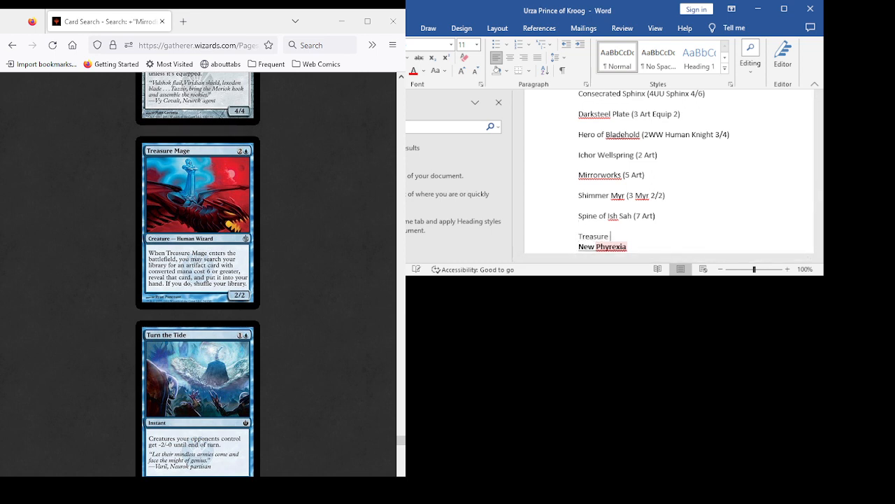
{"action": "type", "text": "Mage (2U Human Wizard 2/2 "}
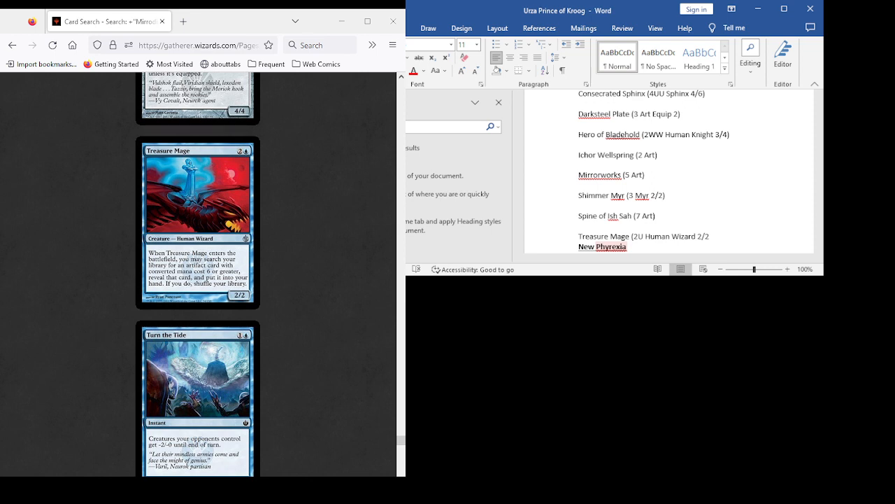
{"action": "type", "text": "6+)"}
{"action": "key", "text": "Return"}
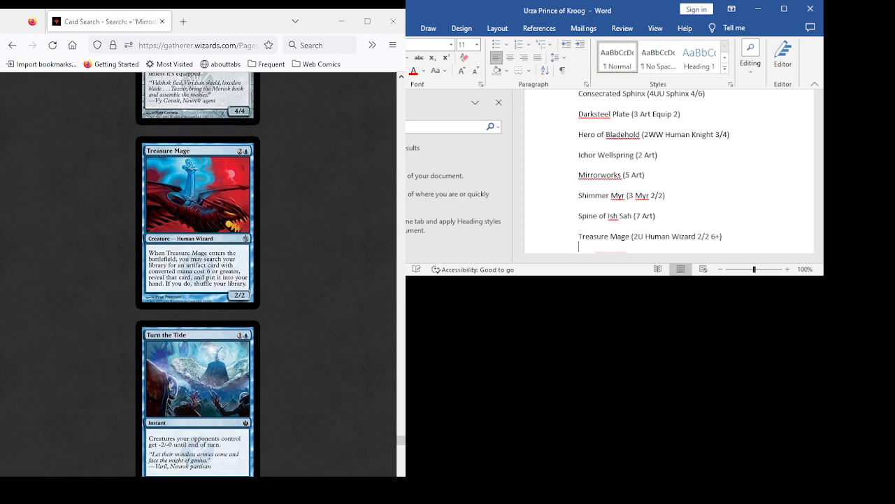
- Review the remaining Mirrodin Besieged cards from Turn the Tide through Vedalken Infuser and Viridian Claw to White Sun's Zenith
{"action": "scroll", "coordinate": [198, 274], "scroll_direction": "down", "scroll_amount": 3}
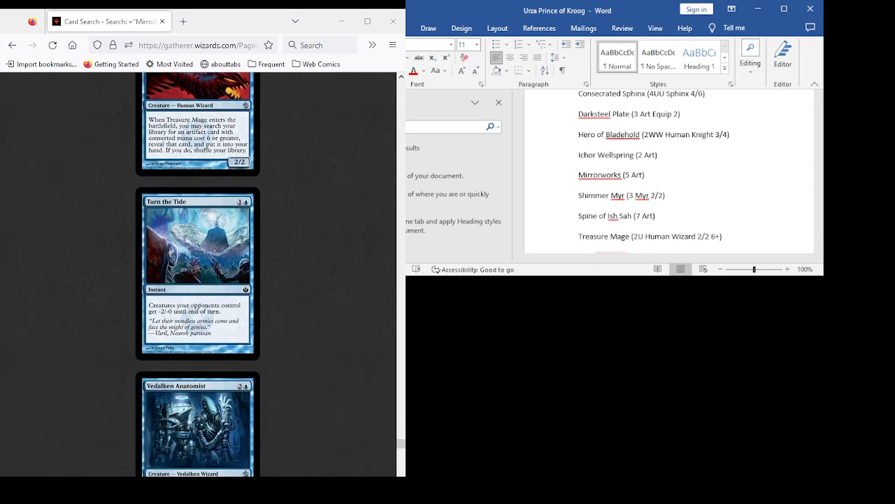
{"action": "scroll", "coordinate": [198, 275], "scroll_direction": "down", "scroll_amount": 3}
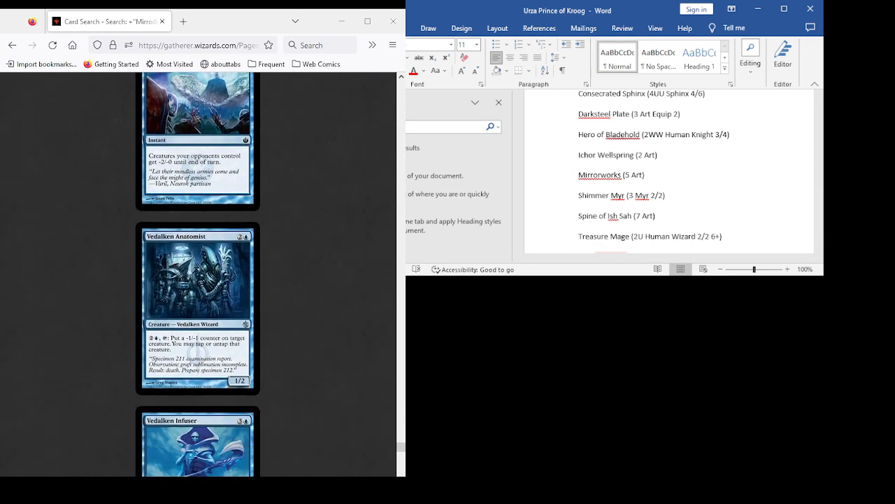
{"action": "scroll", "coordinate": [198, 274], "scroll_direction": "down", "scroll_amount": 3}
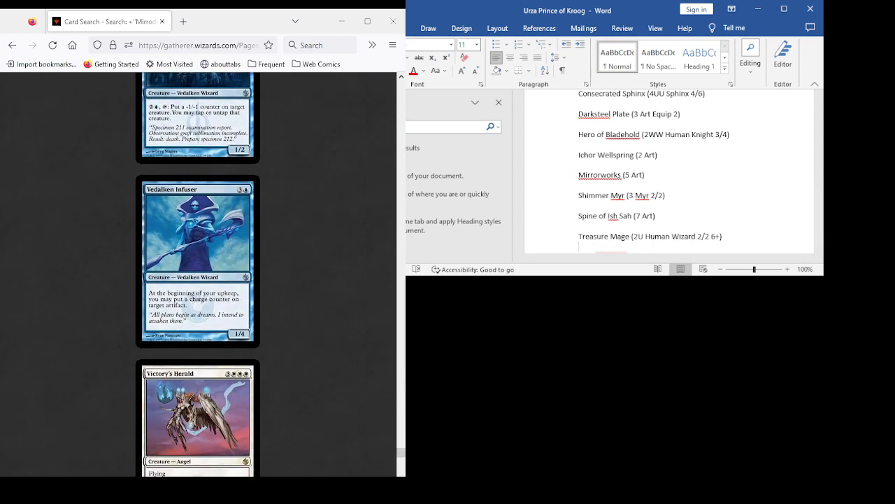
{"action": "scroll", "coordinate": [198, 274], "scroll_direction": "down", "scroll_amount": 3}
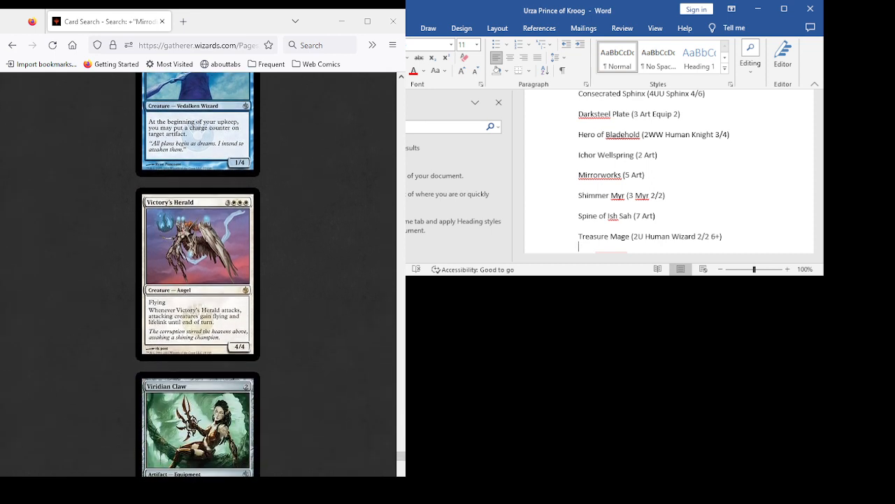
{"action": "scroll", "coordinate": [198, 274], "scroll_direction": "down", "scroll_amount": 3}
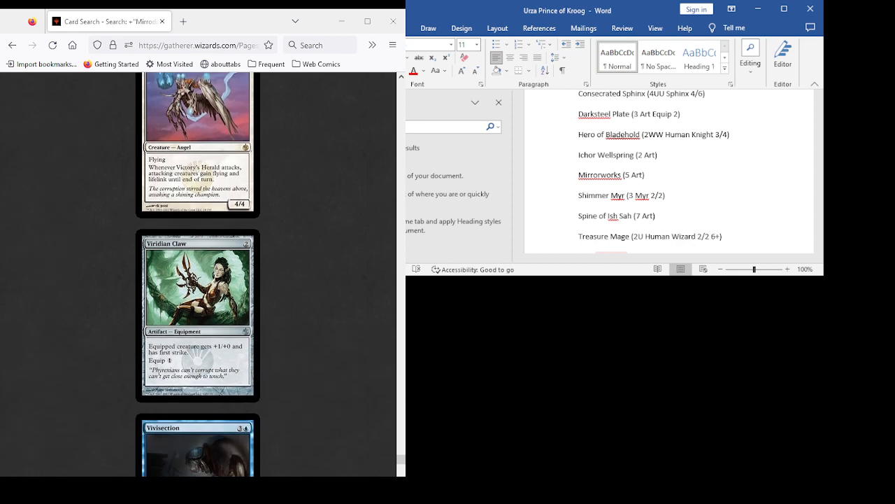
{"action": "scroll", "coordinate": [198, 274], "scroll_direction": "down", "scroll_amount": 3}
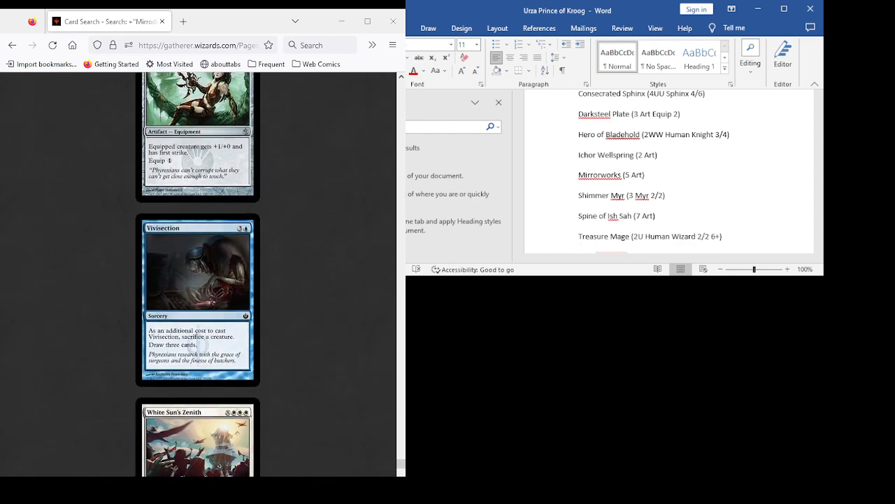
{"action": "scroll", "coordinate": [198, 274], "scroll_direction": "down", "scroll_amount": 3}
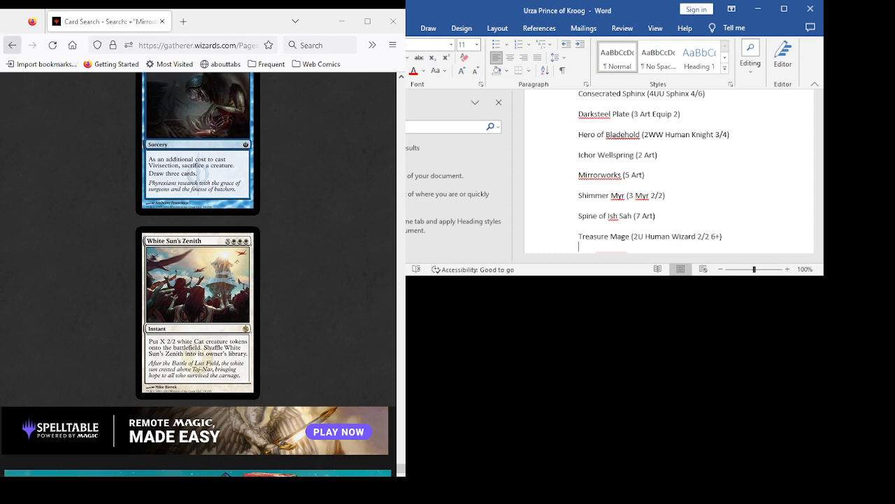
- Return to Gatherer's advanced search and add a color condition that excludes Black cards
{"action": "left_click", "coordinate": [13, 44]}
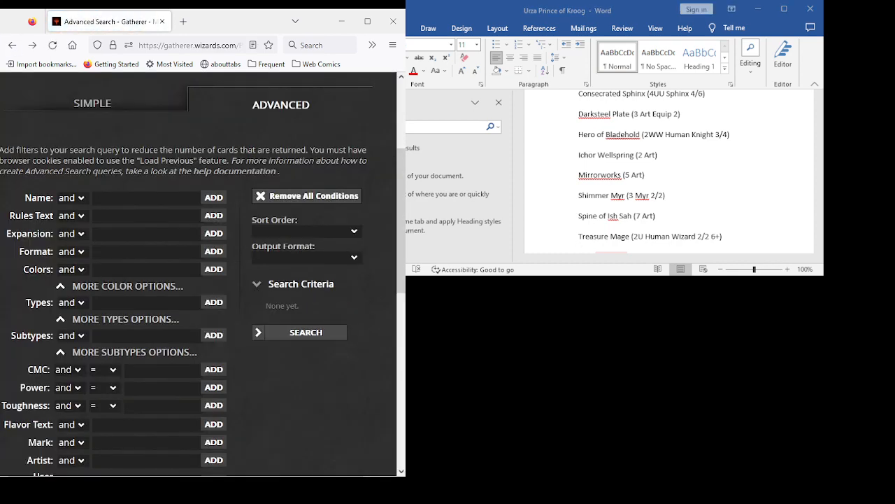
{"action": "left_click", "coordinate": [53, 45]}
{"action": "left_click", "coordinate": [32, 44]}
{"action": "left_click", "coordinate": [13, 45]}
{"action": "left_click", "coordinate": [70, 301]}
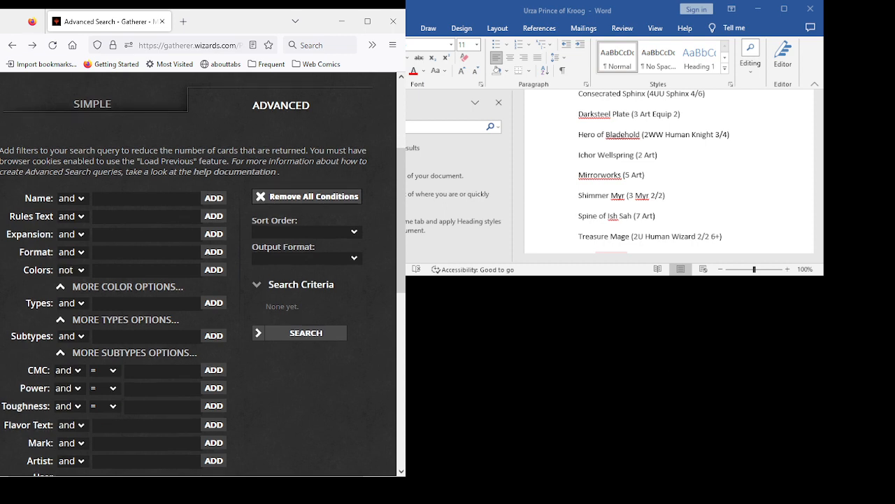
{"action": "left_click", "coordinate": [146, 270]}
{"action": "type", "text": "w"}
{"action": "key", "text": "Down"}
{"action": "key", "text": "Down"}
{"action": "key", "text": "Down"}
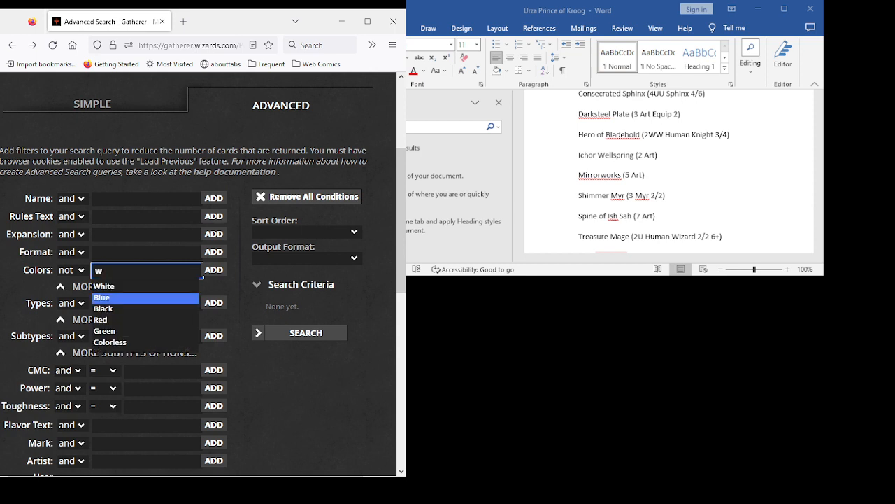
{"action": "key", "text": "Return"}
- Add color conditions to the search that exclude Red and Green cards
{"action": "key", "text": "Return"}
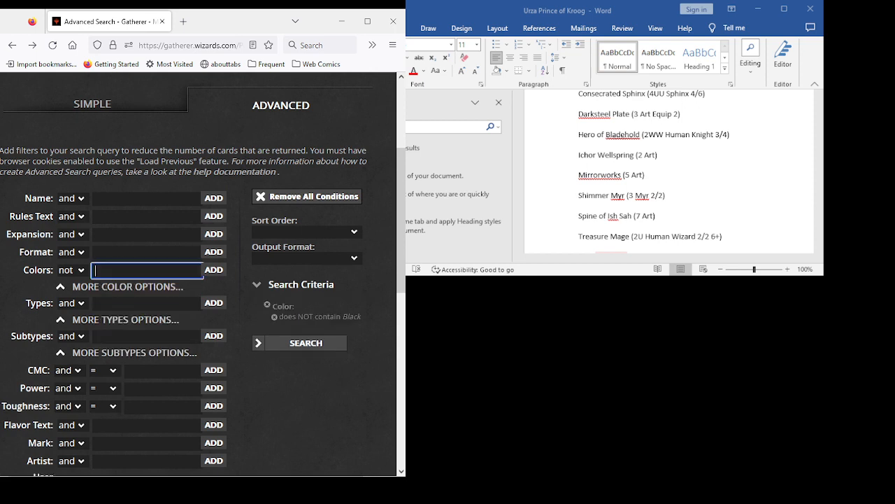
{"action": "type", "text": "w"}
{"action": "key", "text": "Down"}
{"action": "key", "text": "Down"}
{"action": "key", "text": "Down"}
{"action": "key", "text": "Down"}
{"action": "key", "text": "Return"}
{"action": "key", "text": "Return"}
{"action": "type", "text": "w"}
{"action": "key", "text": "Down"}
{"action": "key", "text": "Down"}
{"action": "key", "text": "Down"}
{"action": "key", "text": "Down"}
{"action": "key", "text": "Down"}
{"action": "key", "text": "Return"}
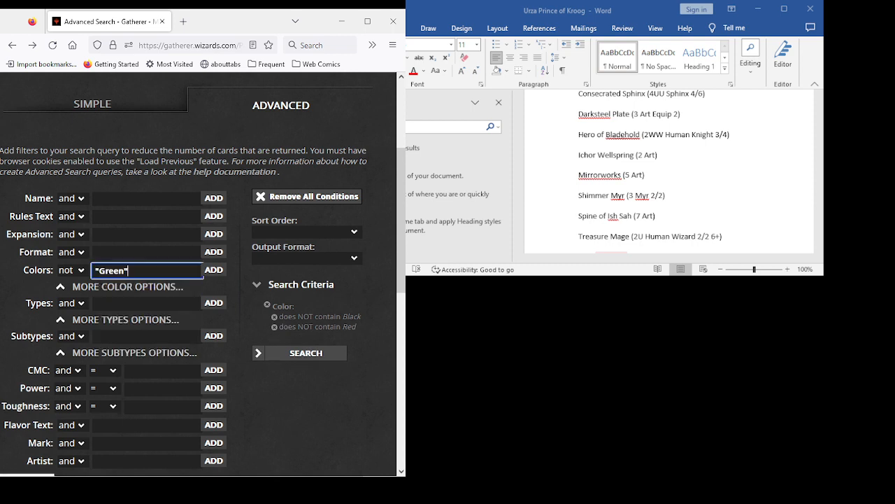
{"action": "key", "text": "Return"}
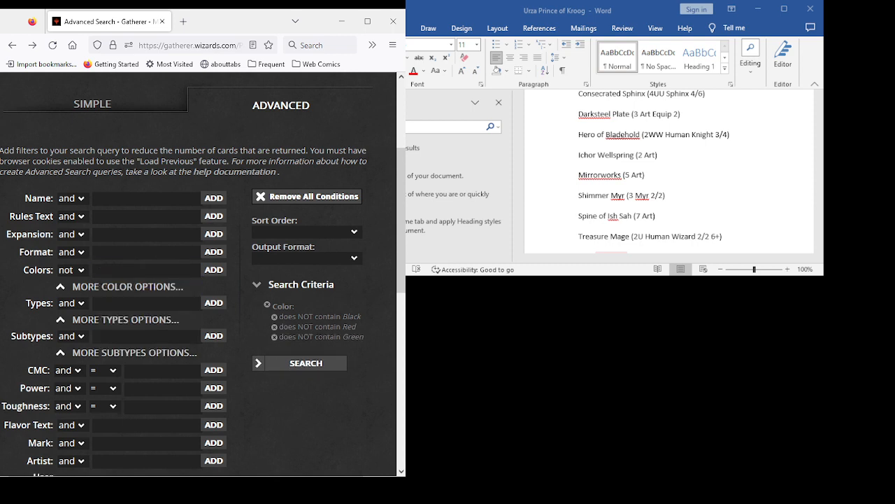
- Add the New Phyrexia expansion as a search criterion and run the search
{"action": "left_click", "coordinate": [146, 235]}
{"action": "type", "text": "n"}
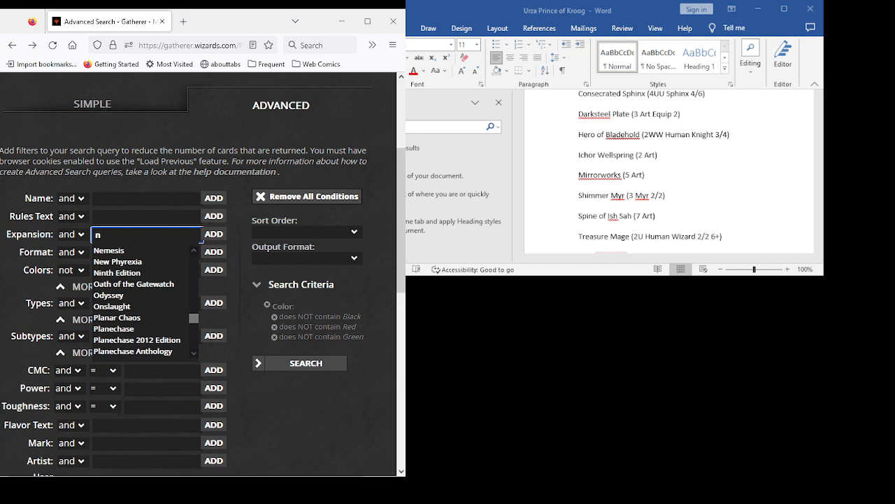
{"action": "key", "text": "Down"}
{"action": "key", "text": "Down"}
{"action": "key", "text": "Return"}
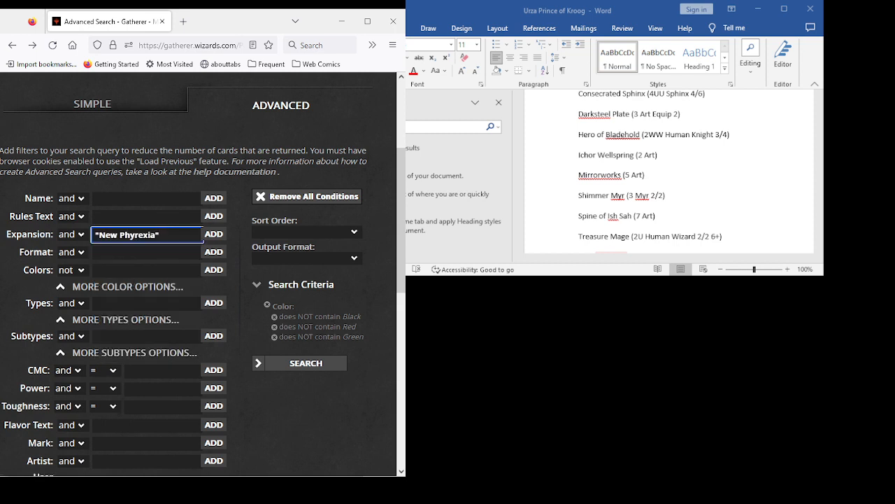
{"action": "key", "text": "Return"}
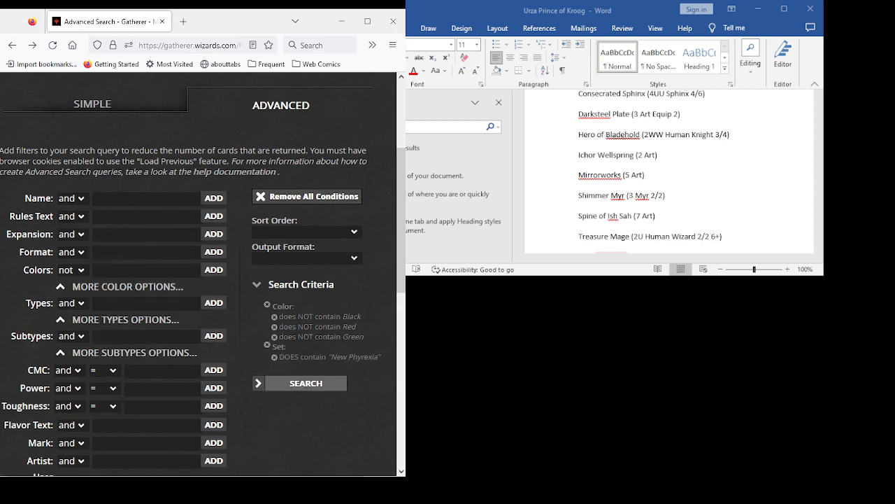
{"action": "left_click", "coordinate": [306, 383]}
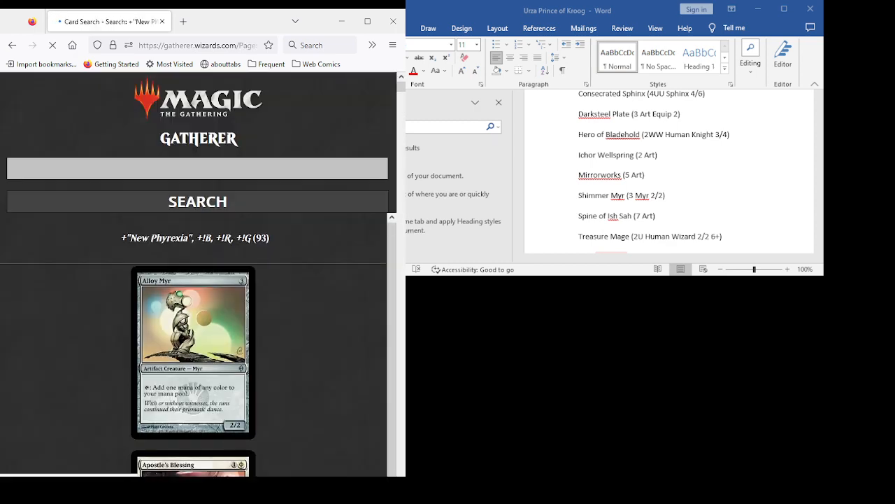
- Examine the first New Phyrexia results, comparing Alloy Myr, Apostle's Blessing, Argent Mutation and Arm with Æther as candidates
{"action": "scroll", "coordinate": [198, 280], "scroll_direction": "down", "scroll_amount": 4}
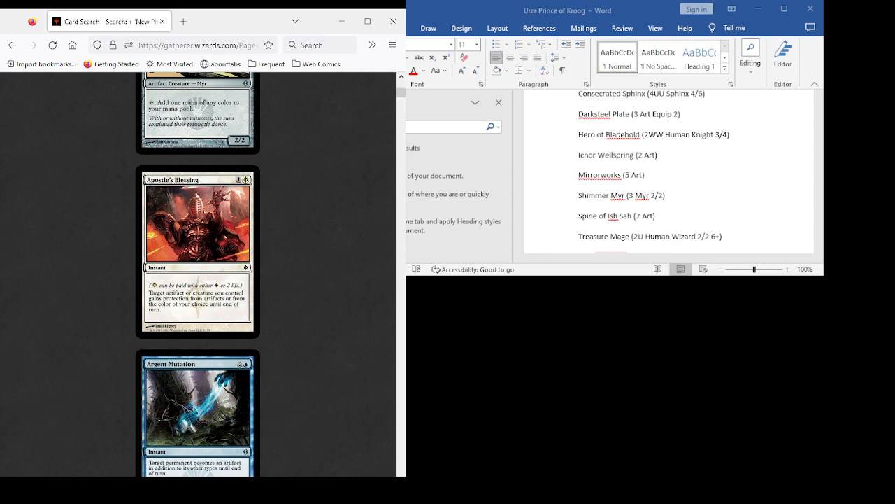
{"action": "scroll", "coordinate": [197, 274], "scroll_direction": "down", "scroll_amount": 3}
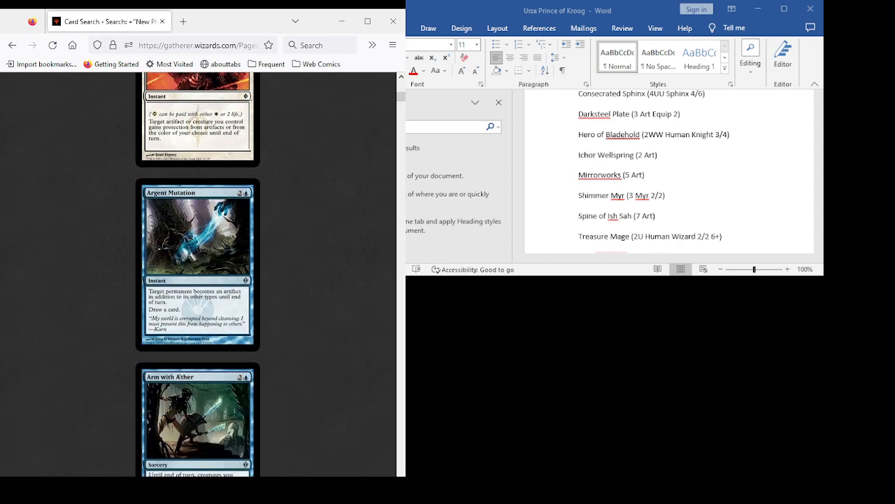
{"action": "scroll", "coordinate": [197, 274], "scroll_direction": "up", "scroll_amount": 5}
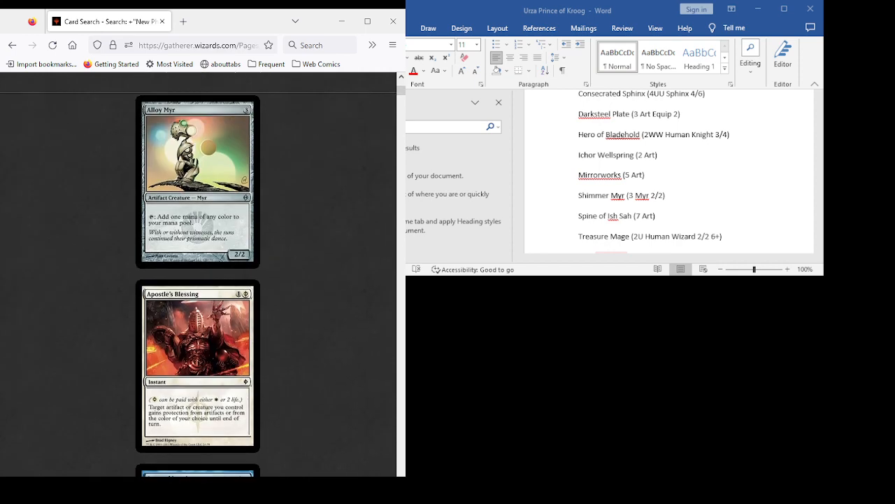
{"action": "scroll", "coordinate": [198, 274], "scroll_direction": "down", "scroll_amount": 3}
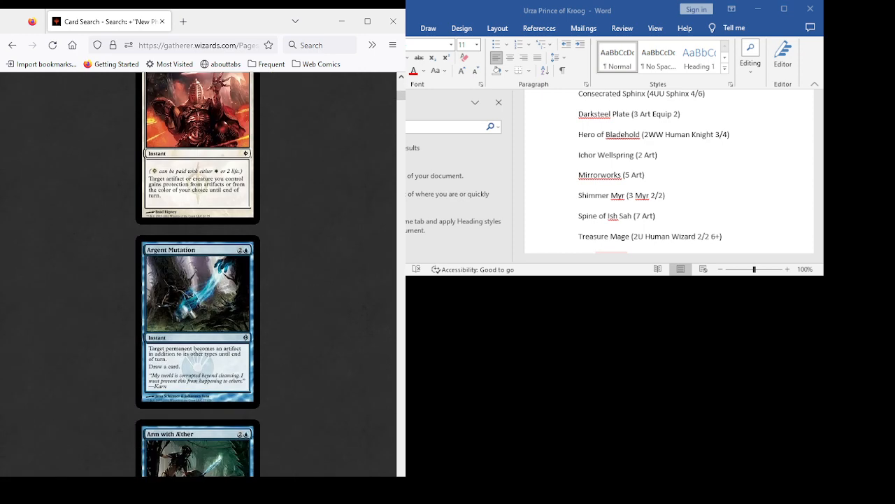
{"action": "scroll", "coordinate": [197, 275], "scroll_direction": "down", "scroll_amount": 3}
{"action": "scroll", "coordinate": [197, 275], "scroll_direction": "up", "scroll_amount": 4}
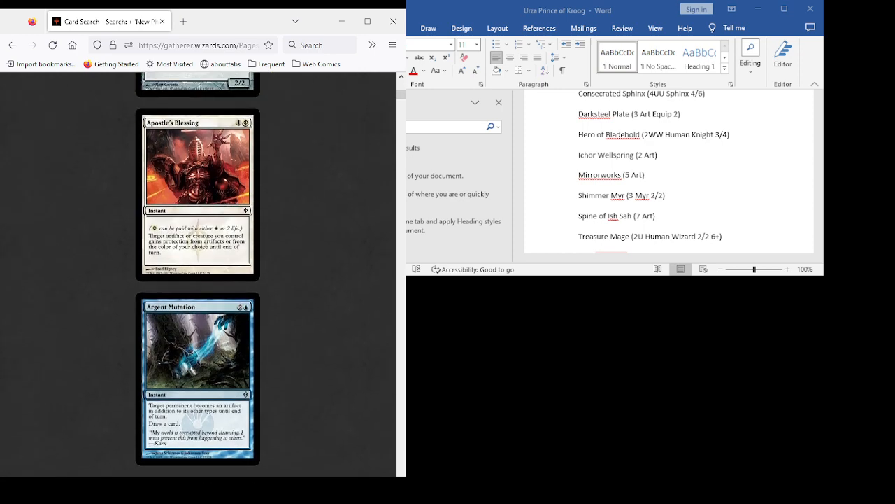
{"action": "scroll", "coordinate": [197, 274], "scroll_direction": "up", "scroll_amount": 4}
{"action": "scroll", "coordinate": [198, 274], "scroll_direction": "down", "scroll_amount": 5}
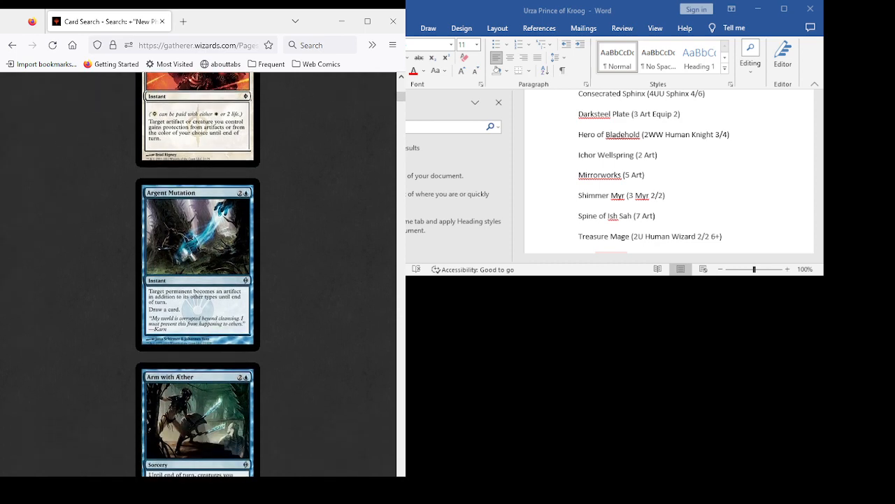
{"action": "scroll", "coordinate": [197, 275], "scroll_direction": "down", "scroll_amount": 3}
{"action": "scroll", "coordinate": [197, 274], "scroll_direction": "up", "scroll_amount": 5}
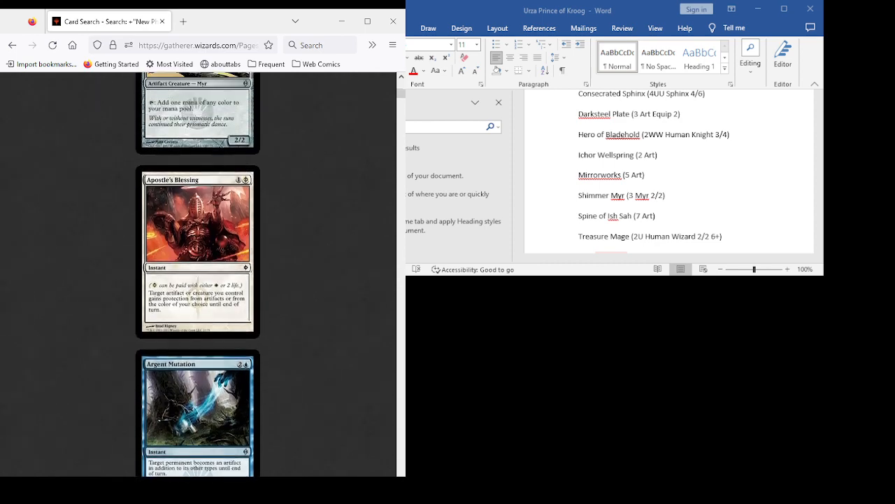
- Examine the New Phyrexia cards from Argent Mutation and Arm with Æther through Auriok Survivors and Batterskull as candidates
{"action": "scroll", "coordinate": [197, 275], "scroll_direction": "down", "scroll_amount": 3}
{"action": "scroll", "coordinate": [197, 274], "scroll_direction": "down", "scroll_amount": 1}
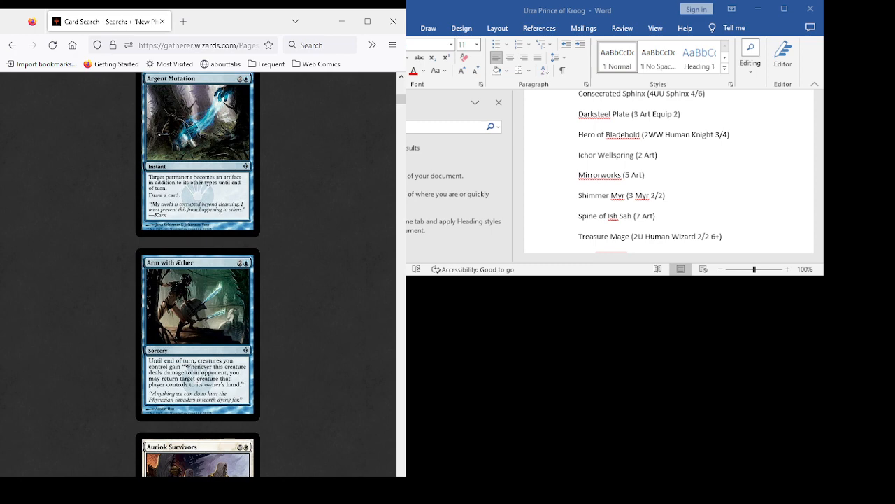
{"action": "scroll", "coordinate": [198, 275], "scroll_direction": "up", "scroll_amount": 3}
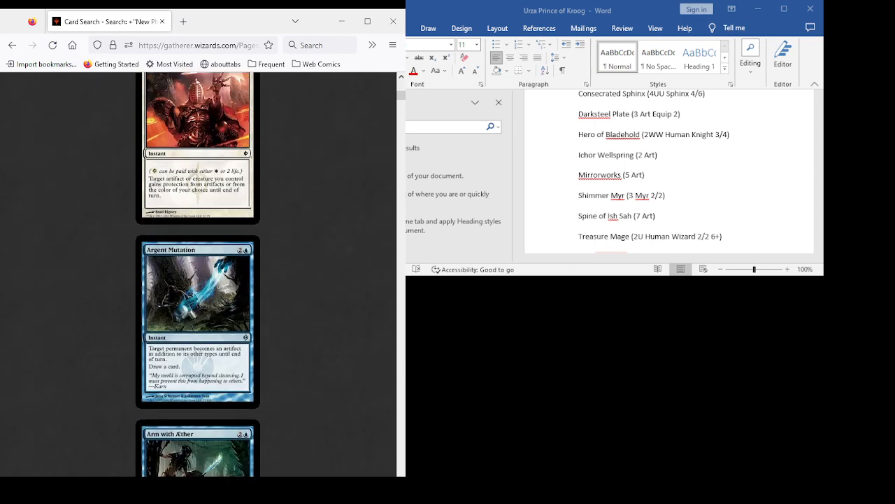
{"action": "scroll", "coordinate": [197, 274], "scroll_direction": "down", "scroll_amount": 4}
{"action": "scroll", "coordinate": [197, 274], "scroll_direction": "up", "scroll_amount": 4}
{"action": "scroll", "coordinate": [197, 274], "scroll_direction": "down", "scroll_amount": 6}
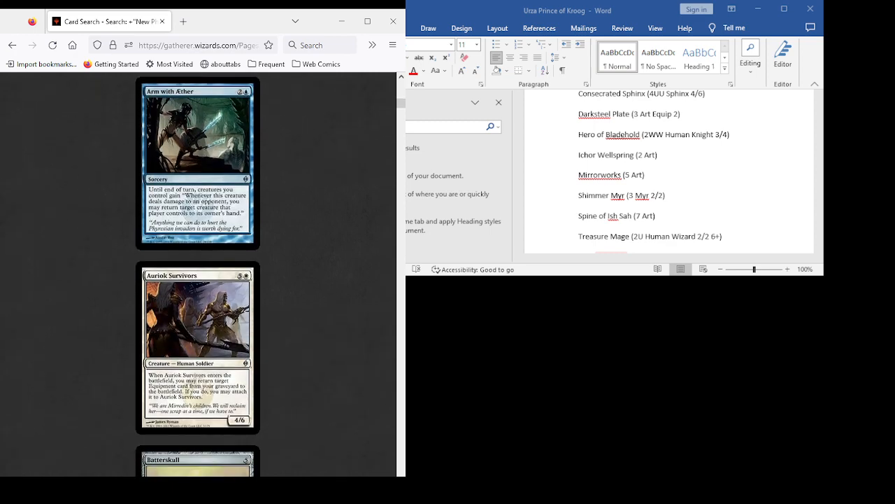
{"action": "scroll", "coordinate": [198, 272], "scroll_direction": "down", "scroll_amount": 2}
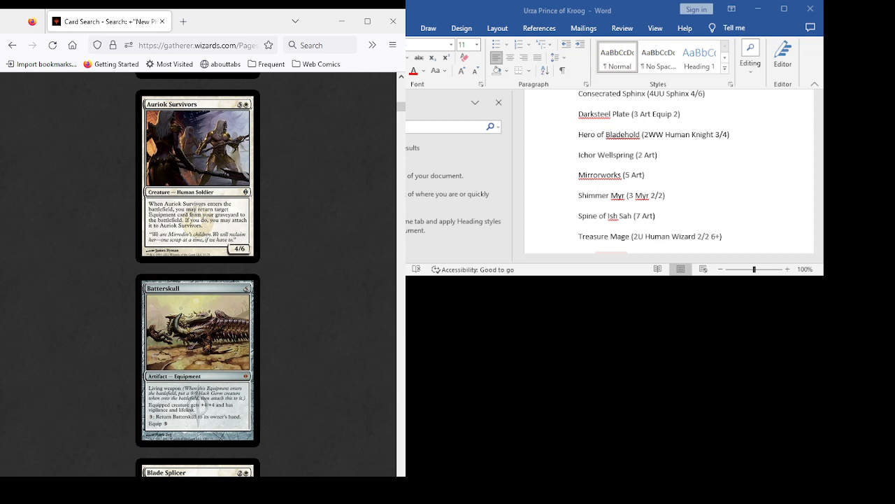
{"action": "scroll", "coordinate": [198, 273], "scroll_direction": "down", "scroll_amount": 3}
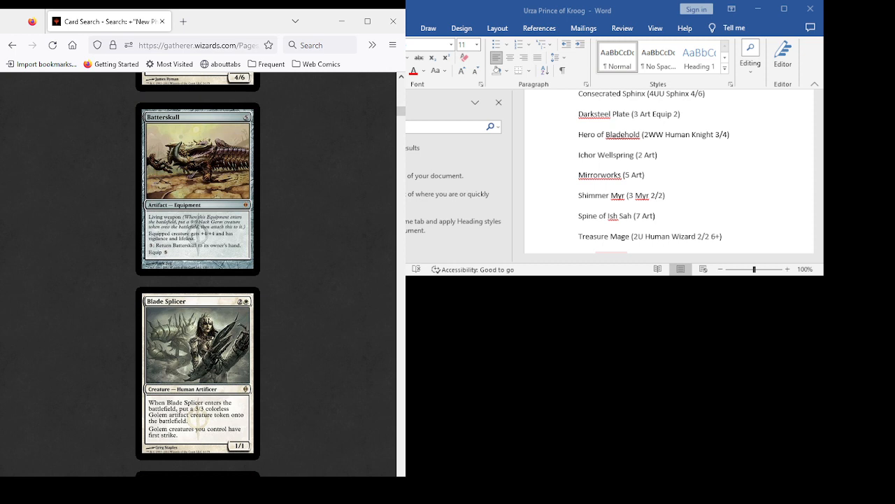
- Review Blade Splicer, Blighted Agent, Blinding Souleater, Caged Sun and Cathedral Membrane in the New Phyrexia results as candidates
{"action": "scroll", "coordinate": [197, 272], "scroll_direction": "down", "scroll_amount": 5}
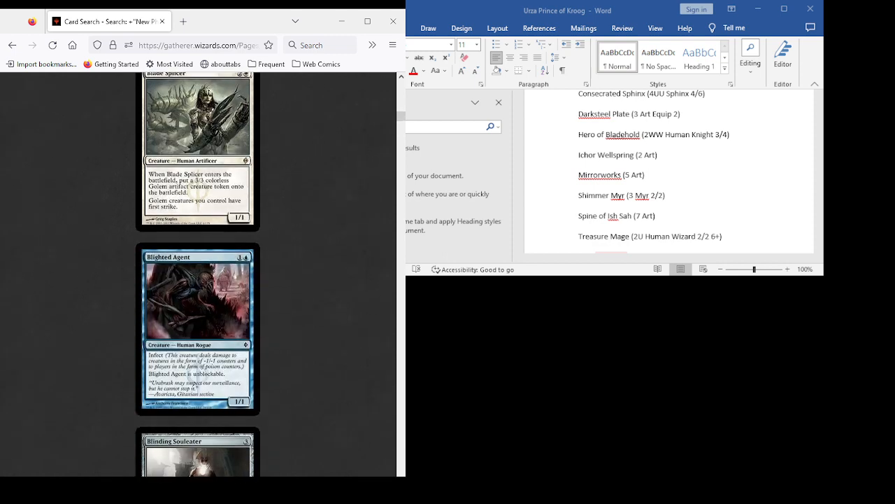
{"action": "scroll", "coordinate": [198, 273], "scroll_direction": "up", "scroll_amount": 3}
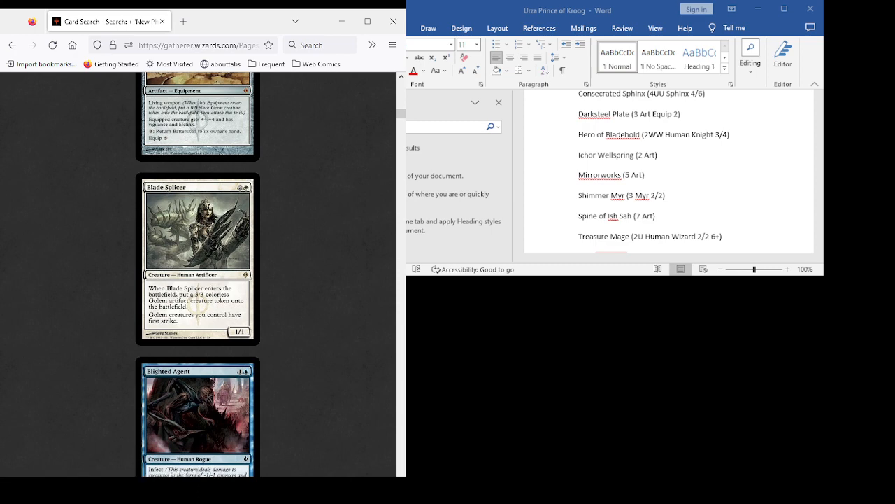
{"action": "scroll", "coordinate": [197, 273], "scroll_direction": "down", "scroll_amount": 4}
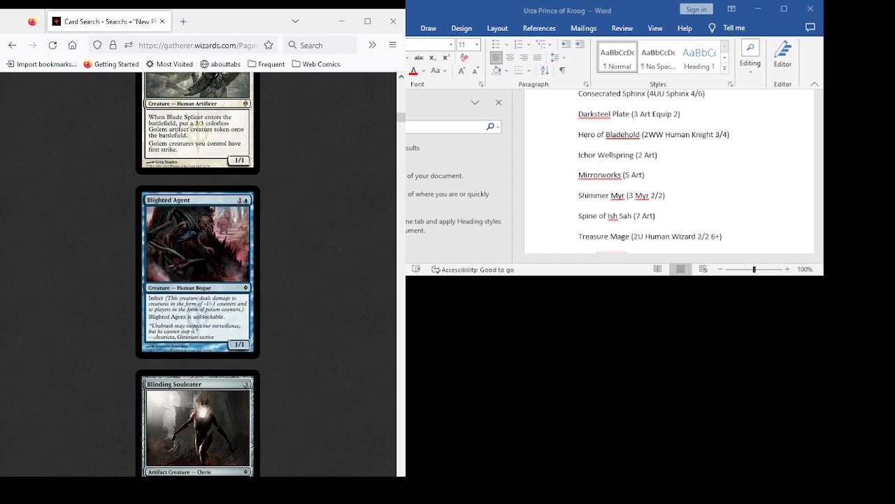
{"action": "scroll", "coordinate": [198, 273], "scroll_direction": "down", "scroll_amount": 3}
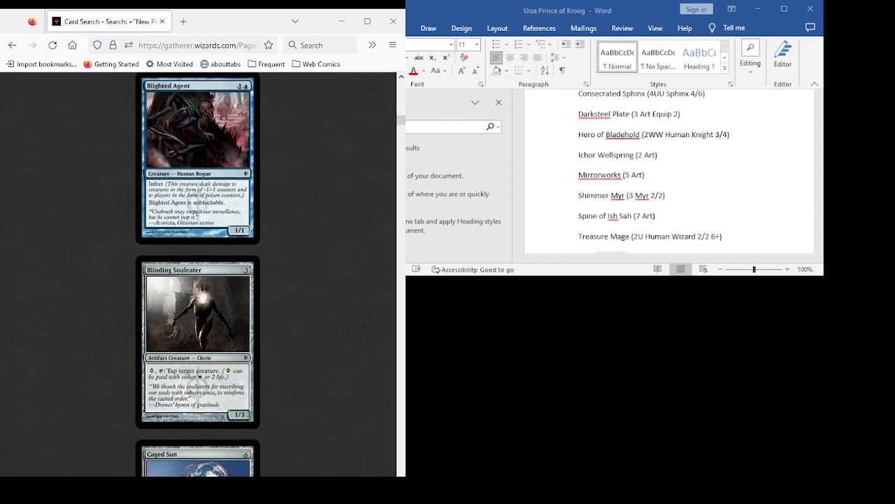
{"action": "scroll", "coordinate": [197, 273], "scroll_direction": "down", "scroll_amount": 5}
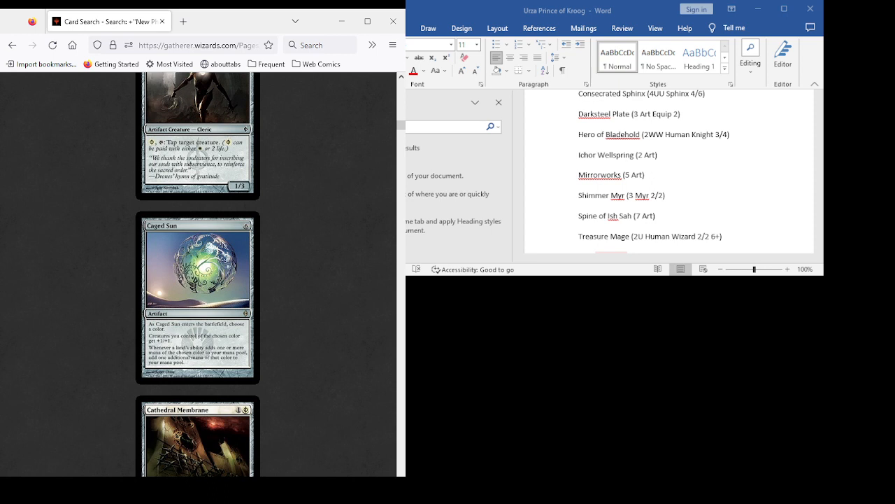
{"action": "scroll", "coordinate": [197, 273], "scroll_direction": "down", "scroll_amount": 3}
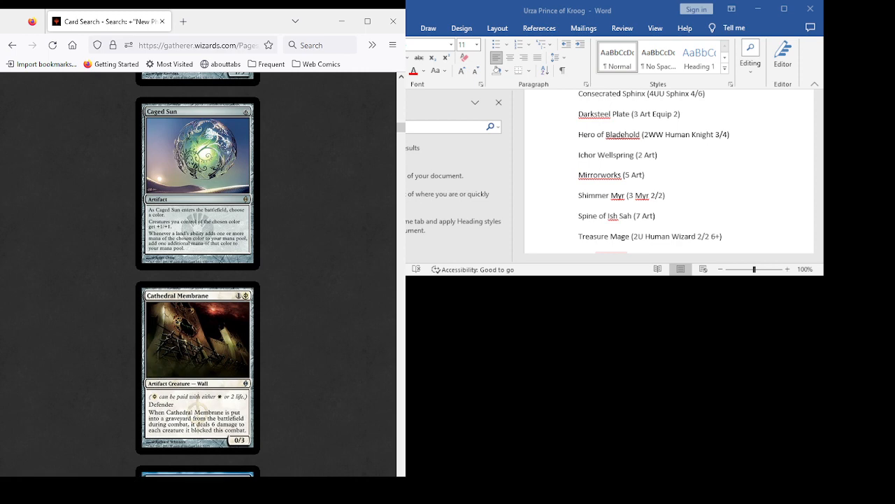
{"action": "scroll", "coordinate": [197, 273], "scroll_direction": "down", "scroll_amount": 3}
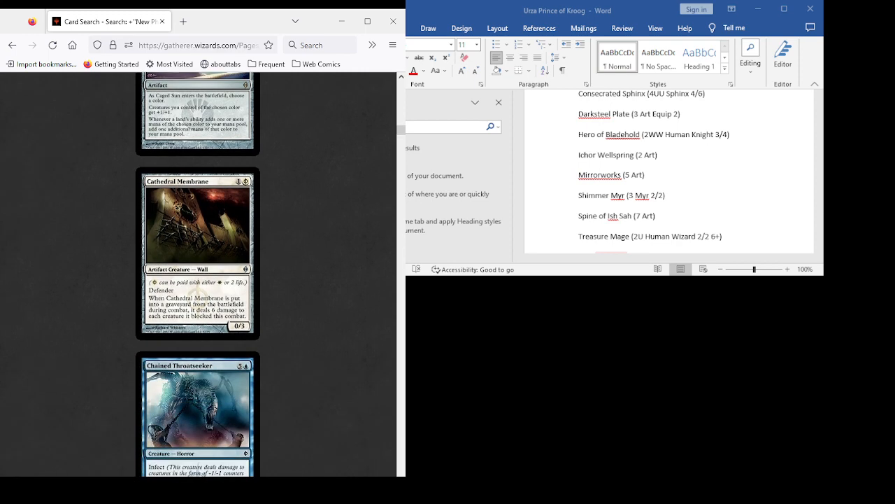
{"action": "scroll", "coordinate": [197, 273], "scroll_direction": "up", "scroll_amount": 7}
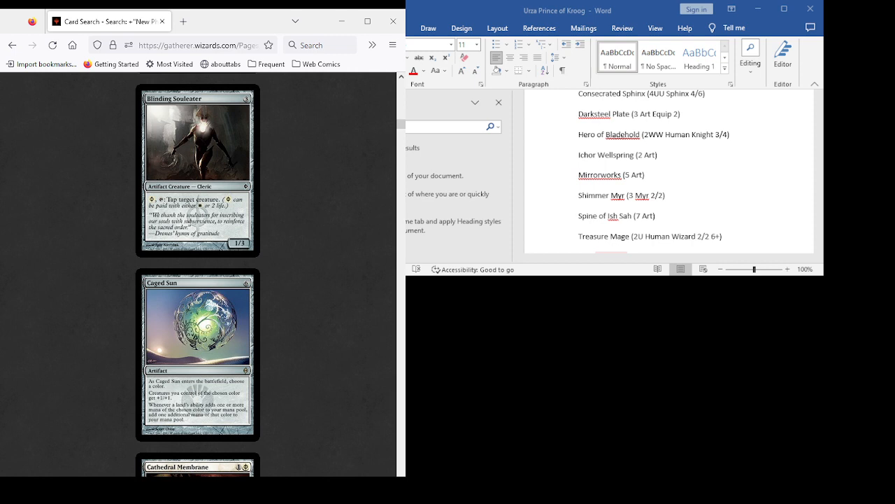
- Examine Blinding Souleater, Caged Sun, Cathedral Membrane and Chained Throatseeker in the New Phyrexia results as candidates
{"action": "scroll", "coordinate": [198, 275], "scroll_direction": "down", "scroll_amount": 3}
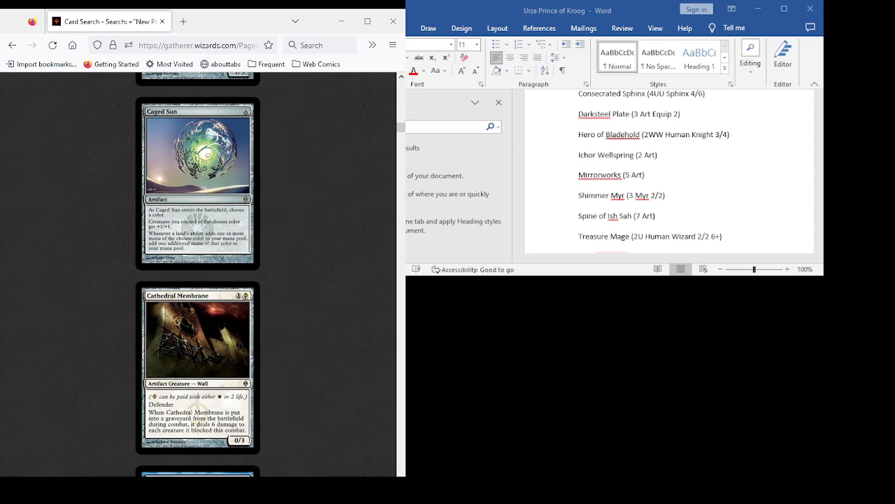
{"action": "scroll", "coordinate": [198, 275], "scroll_direction": "down", "scroll_amount": 3}
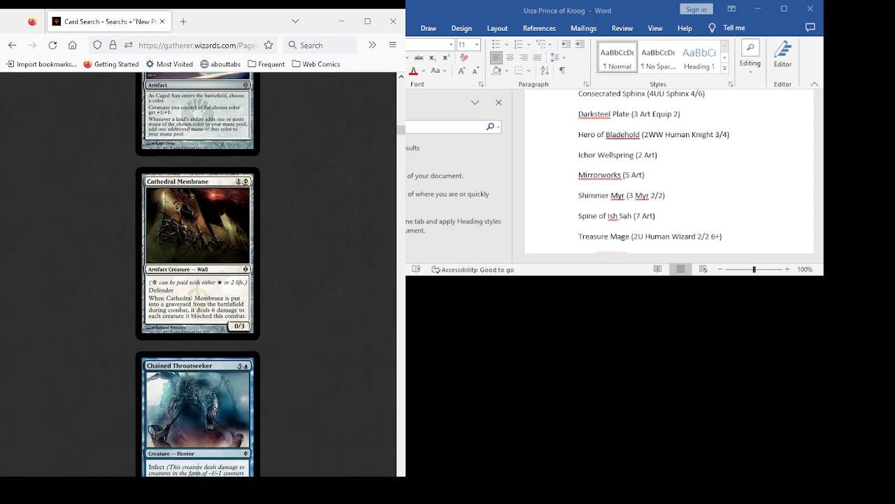
{"action": "scroll", "coordinate": [198, 275], "scroll_direction": "down", "scroll_amount": 5}
{"action": "scroll", "coordinate": [198, 275], "scroll_direction": "up", "scroll_amount": 15}
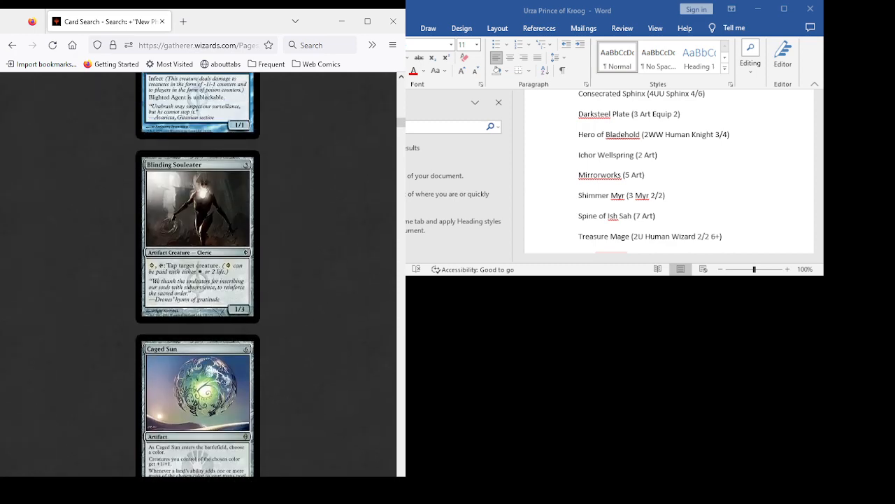
{"action": "scroll", "coordinate": [198, 275], "scroll_direction": "down", "scroll_amount": 5}
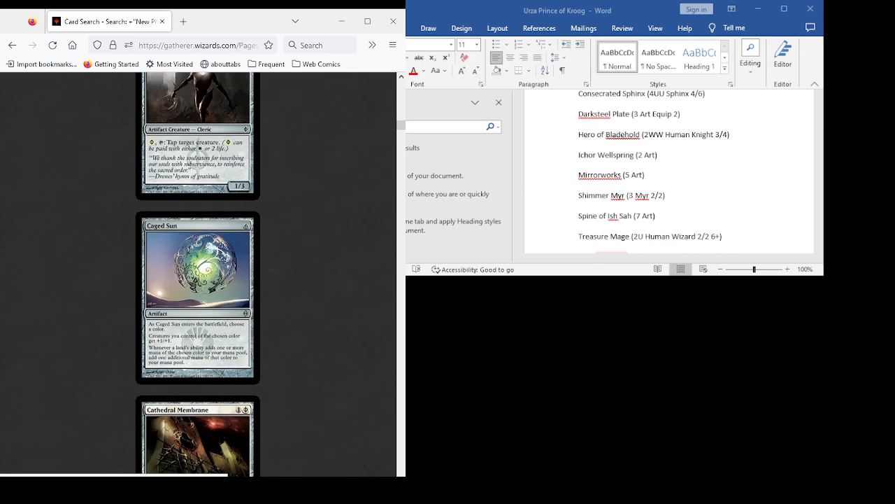
{"action": "scroll", "coordinate": [198, 275], "scroll_direction": "down", "scroll_amount": 7}
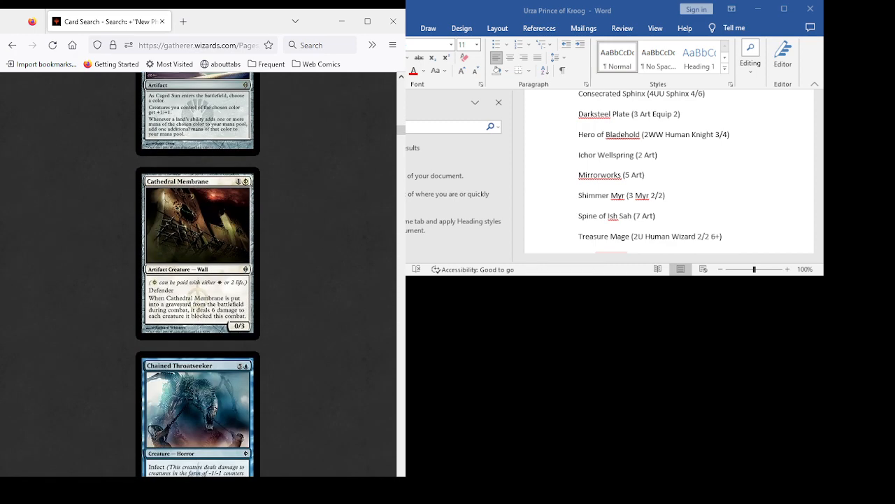
{"action": "scroll", "coordinate": [198, 274], "scroll_direction": "down", "scroll_amount": 5}
{"action": "scroll", "coordinate": [198, 275], "scroll_direction": "up", "scroll_amount": 7}
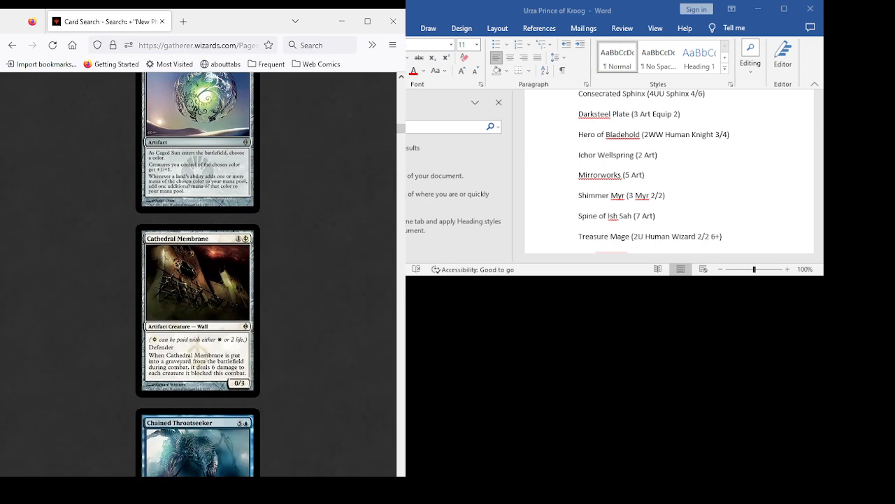
{"action": "scroll", "coordinate": [198, 275], "scroll_direction": "down", "scroll_amount": 2}
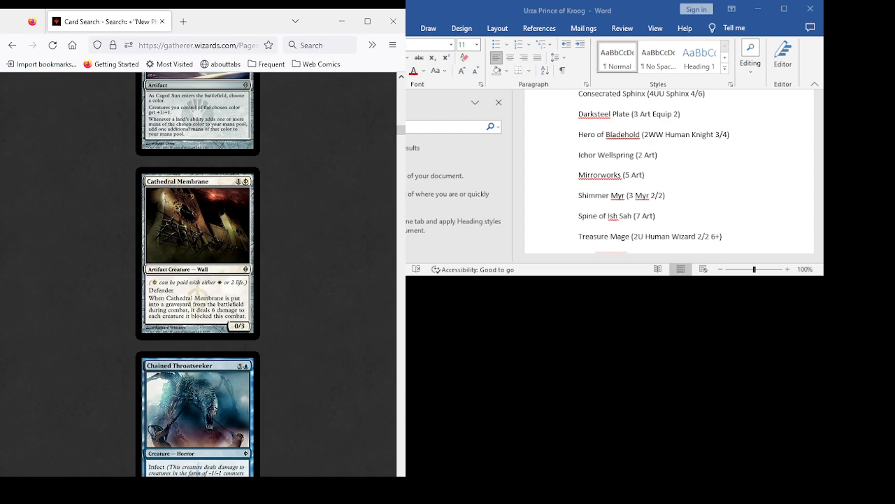
{"action": "scroll", "coordinate": [198, 275], "scroll_direction": "up", "scroll_amount": 5}
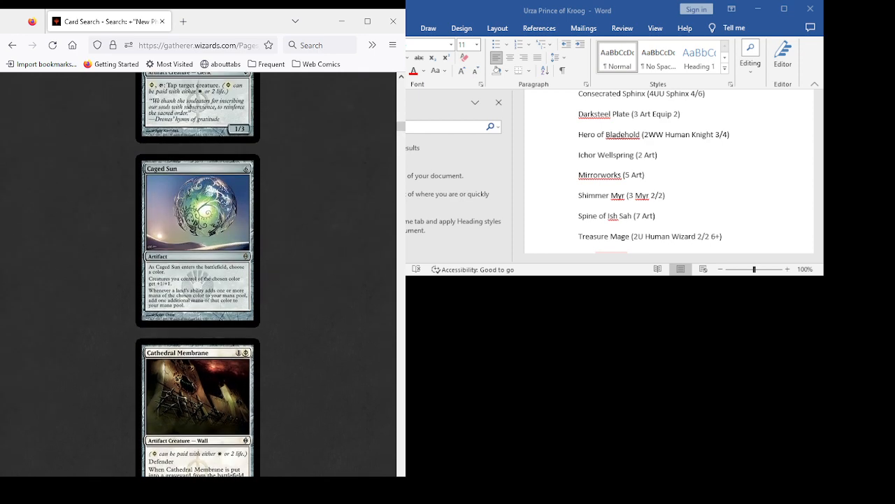
{"action": "scroll", "coordinate": [198, 275], "scroll_direction": "down", "scroll_amount": 7}
- Review the New Phyrexia cards from Chancellor of the Annex through Conversion Chamber, Darksteel Relic and Deceiver Exarch to Dispatch as candidates
{"action": "scroll", "coordinate": [198, 275], "scroll_direction": "down", "scroll_amount": 8}
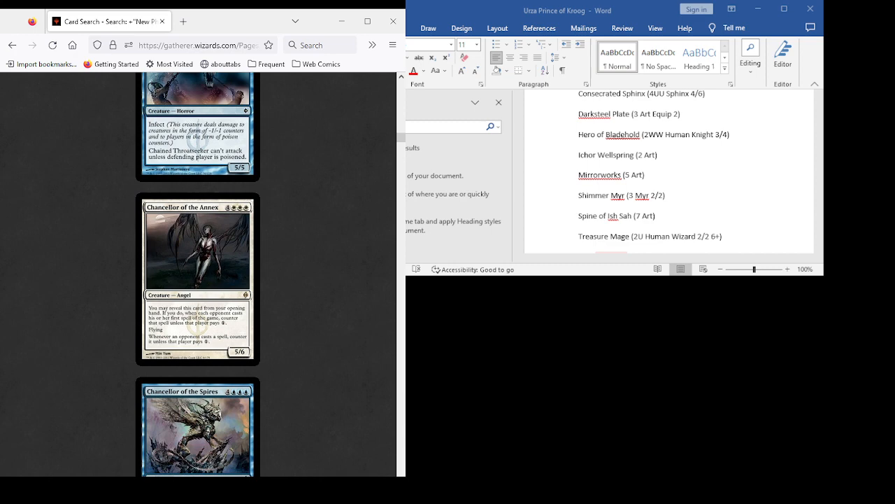
{"action": "scroll", "coordinate": [198, 272], "scroll_direction": "down", "scroll_amount": 3}
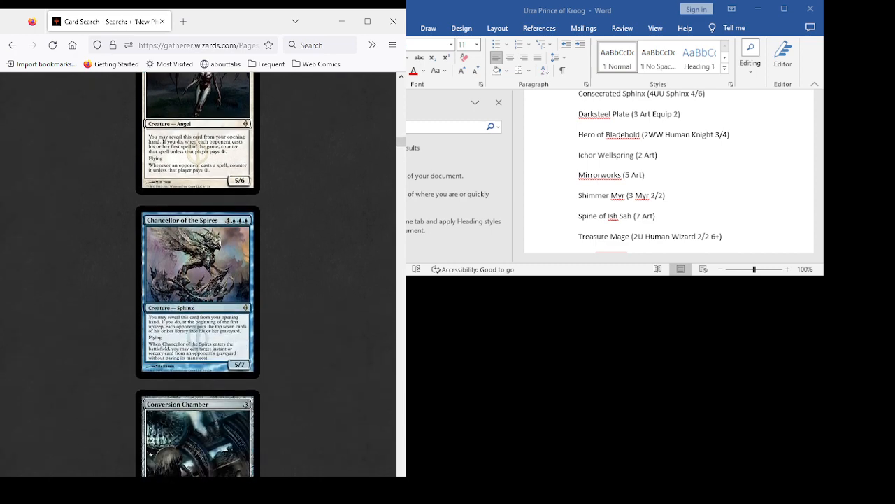
{"action": "scroll", "coordinate": [198, 273], "scroll_direction": "down", "scroll_amount": 4}
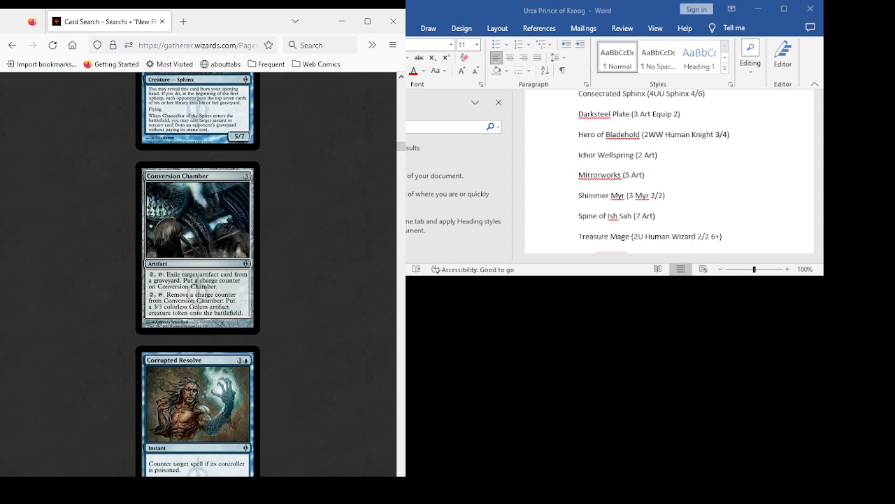
{"action": "scroll", "coordinate": [198, 272], "scroll_direction": "down", "scroll_amount": 2}
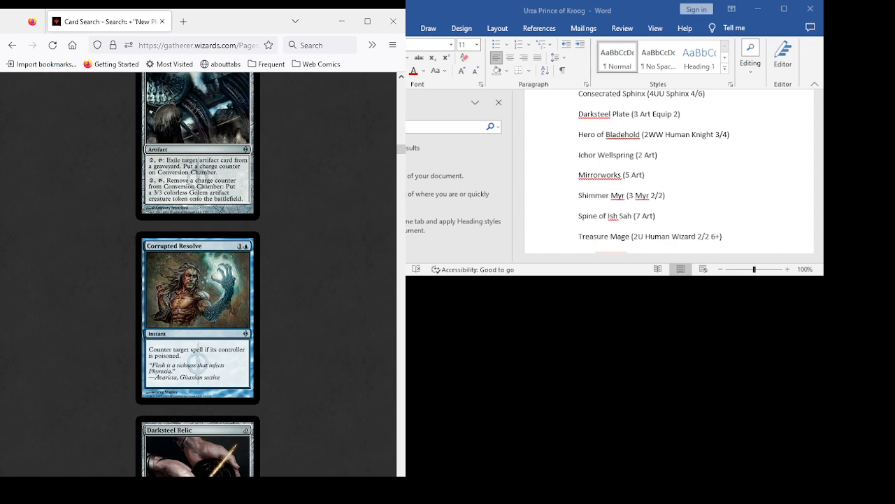
{"action": "scroll", "coordinate": [198, 272], "scroll_direction": "down", "scroll_amount": 5}
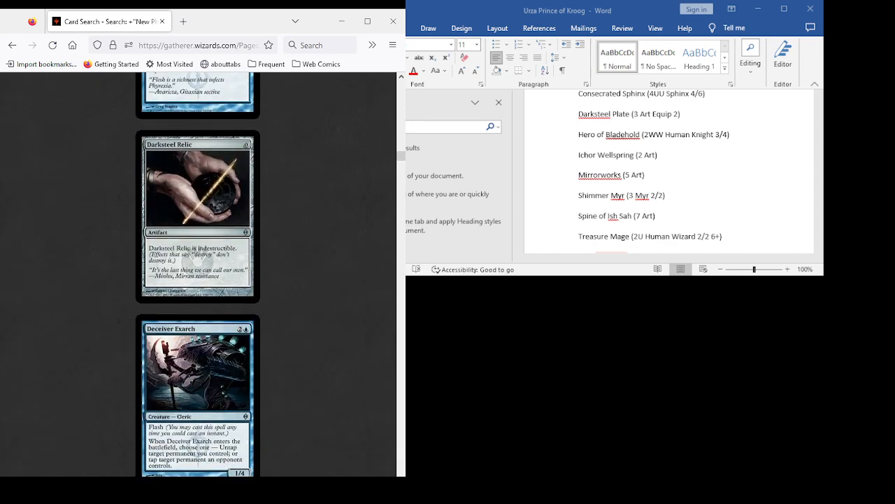
{"action": "scroll", "coordinate": [198, 273], "scroll_direction": "down", "scroll_amount": 4}
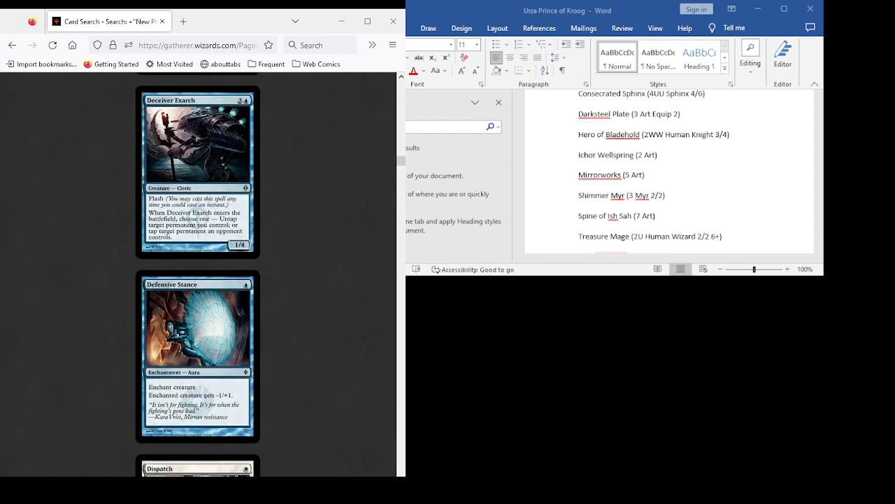
{"action": "scroll", "coordinate": [198, 273], "scroll_direction": "up", "scroll_amount": 4}
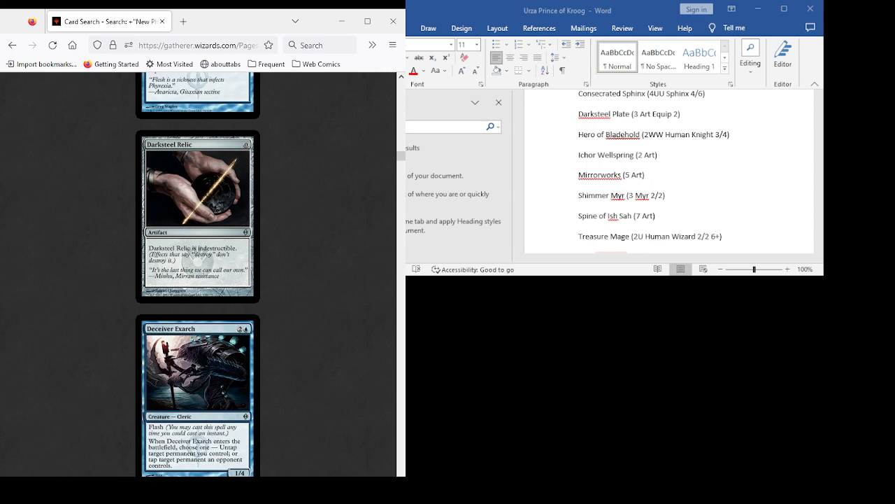
{"action": "scroll", "coordinate": [198, 273], "scroll_direction": "down", "scroll_amount": 4}
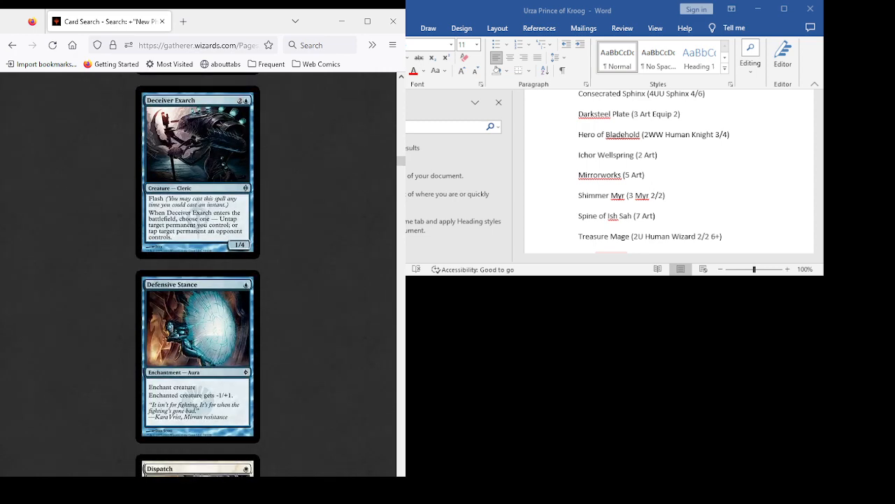
{"action": "scroll", "coordinate": [198, 273], "scroll_direction": "down", "scroll_amount": 1}
{"action": "scroll", "coordinate": [198, 273], "scroll_direction": "up", "scroll_amount": 2}
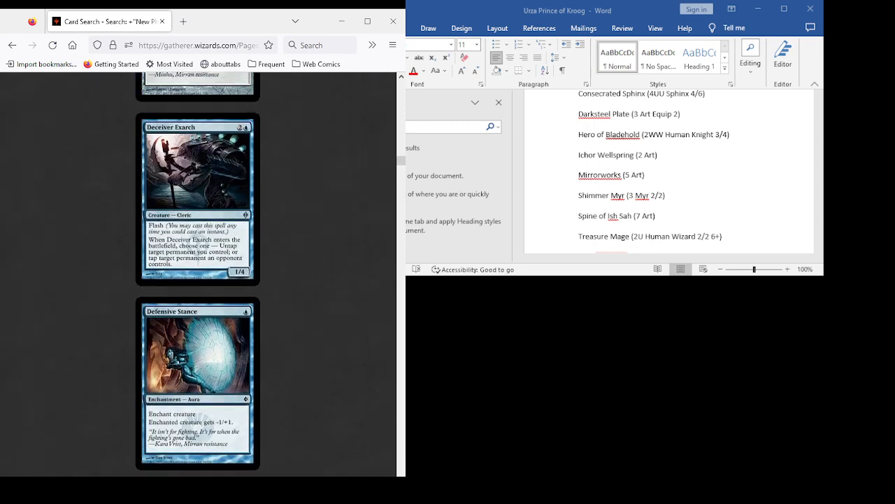
{"action": "scroll", "coordinate": [198, 273], "scroll_direction": "down", "scroll_amount": 4}
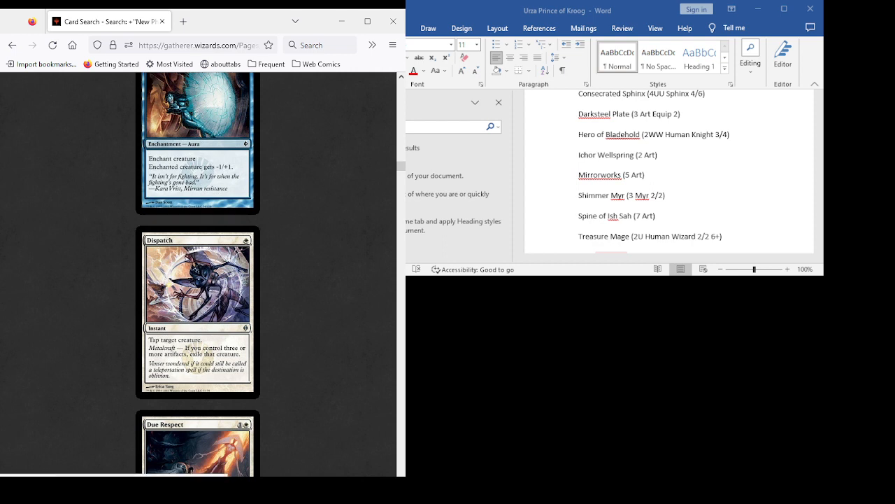
- Add the entry "Dispatch (W Instant)" on a new line under the New Phyrexia heading in the Urza document
{"action": "scroll", "coordinate": [665, 171], "scroll_direction": "down", "scroll_amount": 2}
{"action": "left_click", "coordinate": [579, 165]}
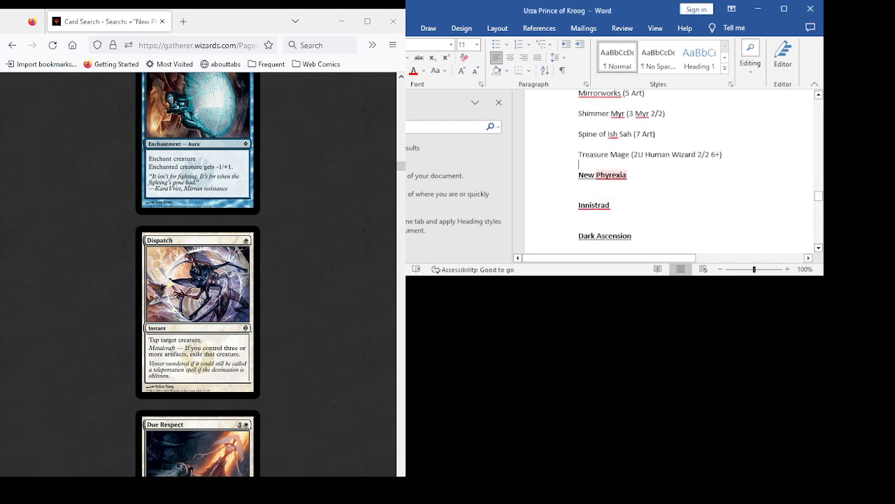
{"action": "key", "text": "Return"}
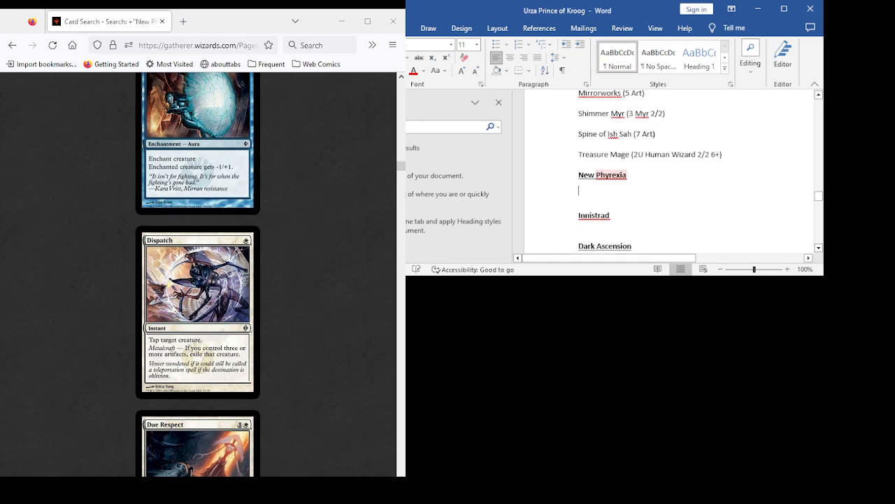
{"action": "type", "text": "Dispatch "}
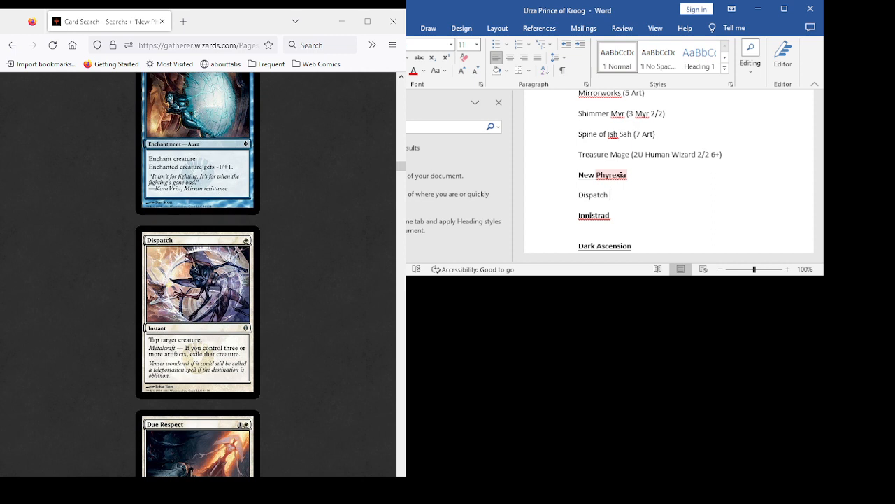
{"action": "type", "text": "(W Instant)"}
- Examine Due Respect, Elesh Norn, Etched Monstrosity and Exclusion Ritual in the New Phyrexia results as candidates
{"action": "scroll", "coordinate": [198, 273], "scroll_direction": "down", "scroll_amount": 3}
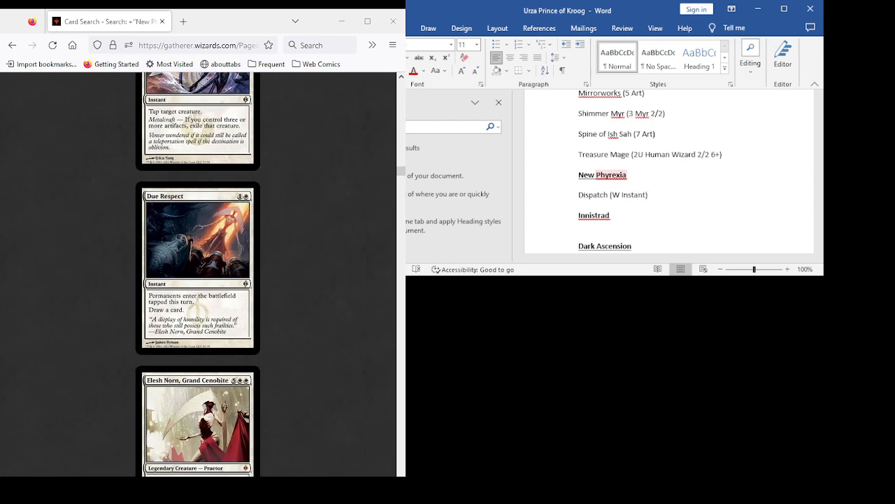
{"action": "scroll", "coordinate": [197, 273], "scroll_direction": "up", "scroll_amount": 2}
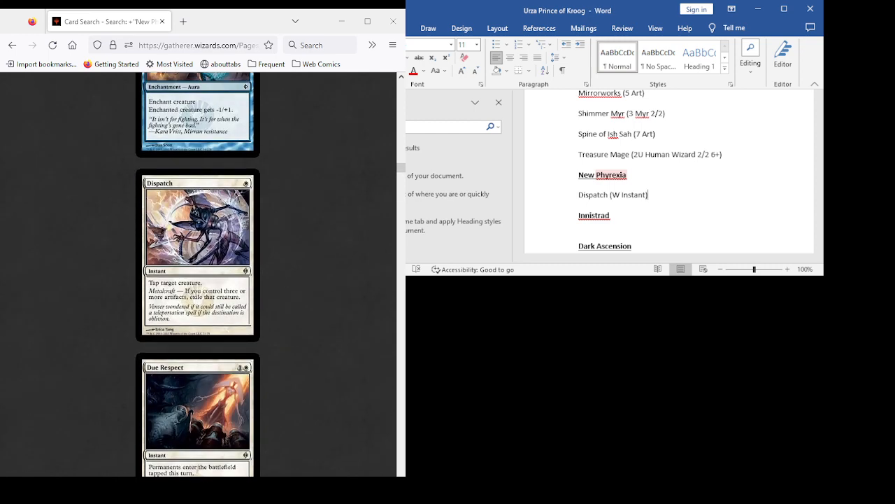
{"action": "scroll", "coordinate": [197, 273], "scroll_direction": "down", "scroll_amount": 3}
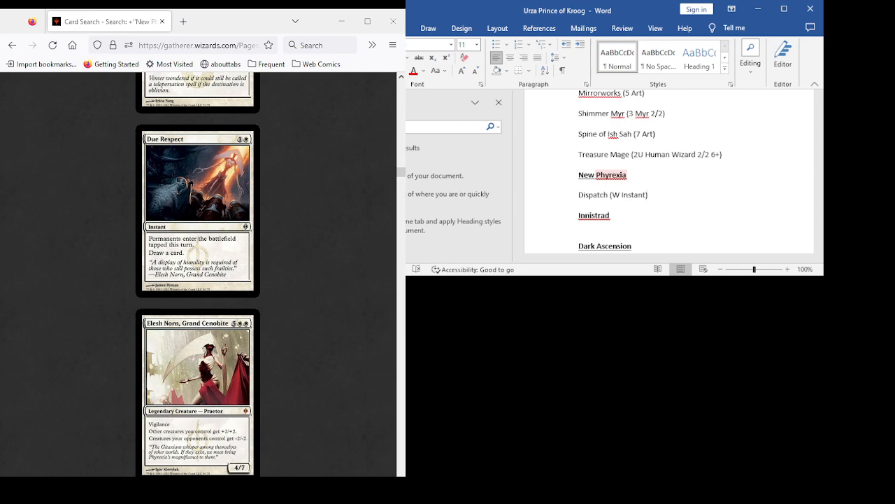
{"action": "scroll", "coordinate": [197, 273], "scroll_direction": "down", "scroll_amount": 2}
{"action": "scroll", "coordinate": [197, 273], "scroll_direction": "up", "scroll_amount": 2}
{"action": "scroll", "coordinate": [197, 273], "scroll_direction": "down", "scroll_amount": 4}
{"action": "scroll", "coordinate": [197, 272], "scroll_direction": "up", "scroll_amount": 3}
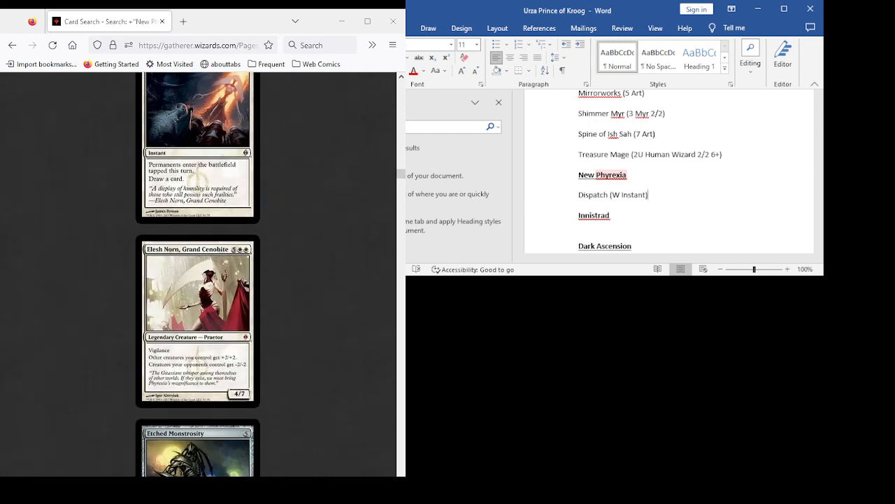
{"action": "scroll", "coordinate": [198, 273], "scroll_direction": "down", "scroll_amount": 2}
{"action": "scroll", "coordinate": [197, 272], "scroll_direction": "down", "scroll_amount": 3}
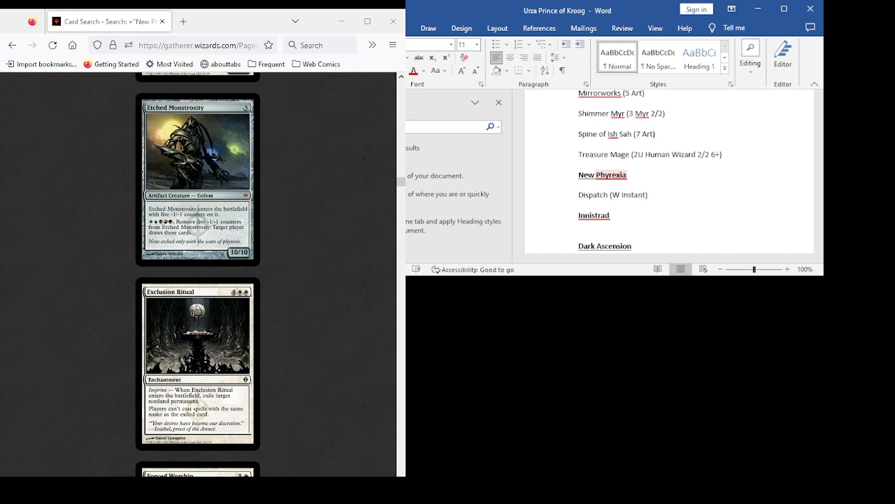
{"action": "scroll", "coordinate": [197, 273], "scroll_direction": "up", "scroll_amount": 3}
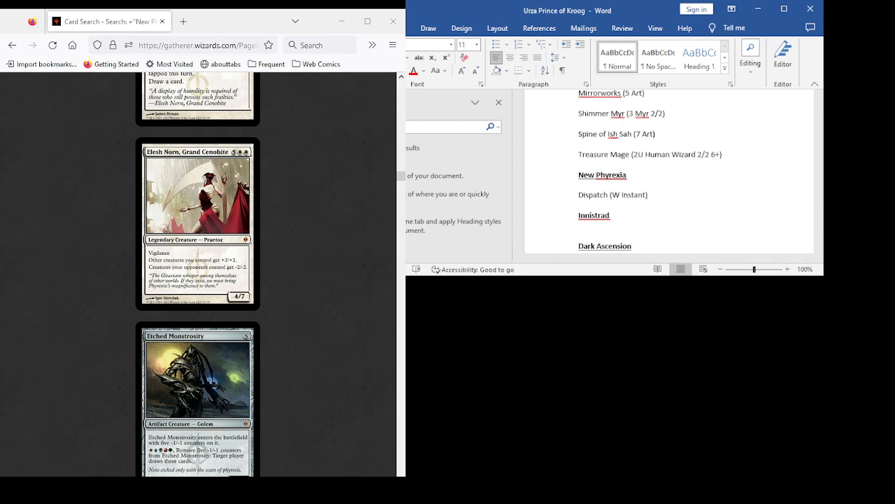
{"action": "scroll", "coordinate": [197, 273], "scroll_direction": "down", "scroll_amount": 5}
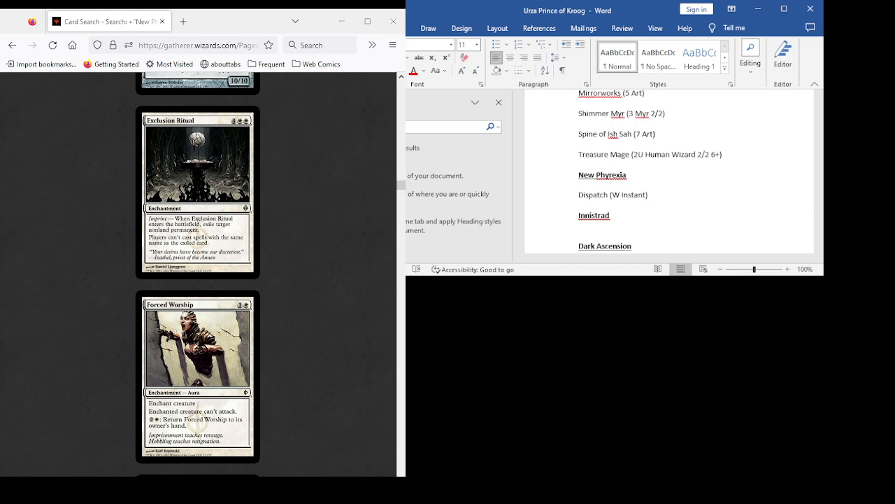
- Review the New Phyrexia cards from Forced Worship and Gitaxian Probe through Hovermyr and Inquisitor Exarch to Isolation Cell as candidates
{"action": "scroll", "coordinate": [197, 273], "scroll_direction": "down", "scroll_amount": 3}
{"action": "scroll", "coordinate": [197, 273], "scroll_direction": "down", "scroll_amount": 8}
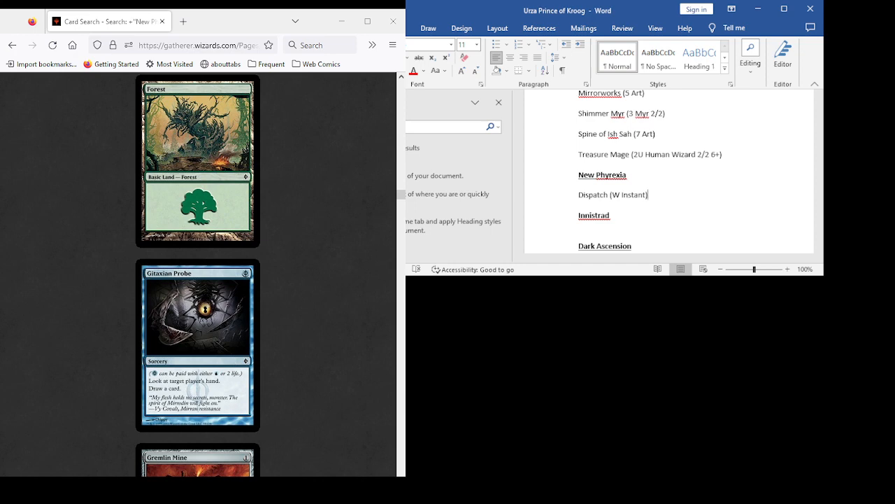
{"action": "scroll", "coordinate": [198, 273], "scroll_direction": "down", "scroll_amount": 3}
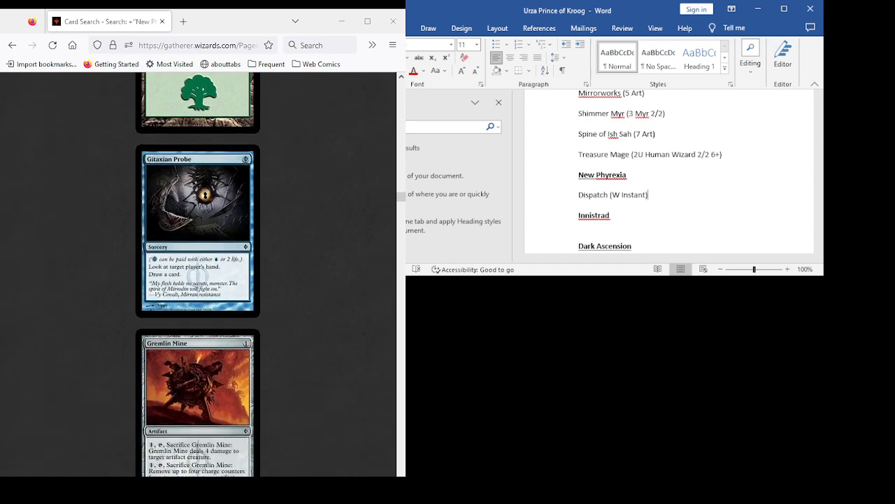
{"action": "scroll", "coordinate": [197, 273], "scroll_direction": "down", "scroll_amount": 5}
{"action": "scroll", "coordinate": [197, 273], "scroll_direction": "down", "scroll_amount": 16}
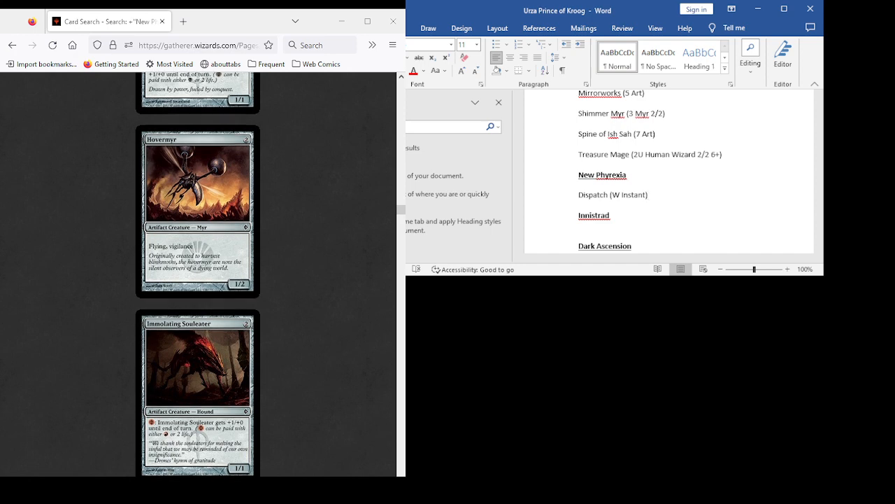
{"action": "scroll", "coordinate": [197, 273], "scroll_direction": "down", "scroll_amount": 13}
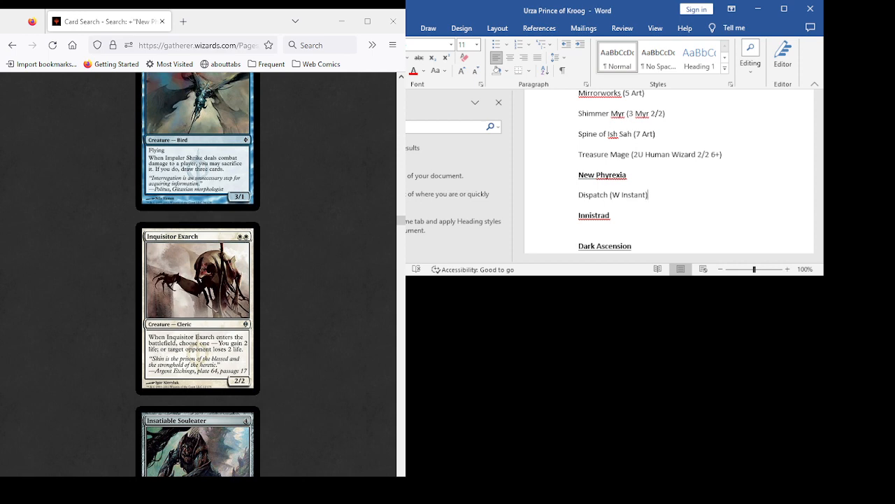
{"action": "scroll", "coordinate": [198, 273], "scroll_direction": "down", "scroll_amount": 5}
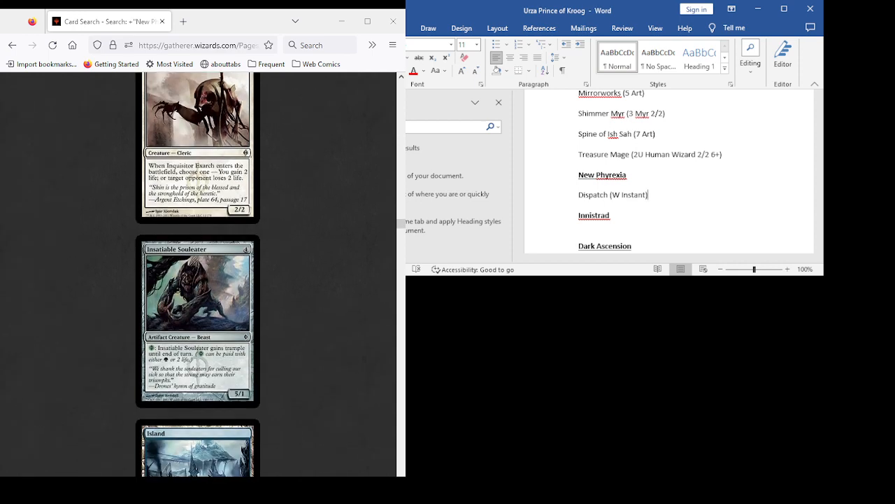
{"action": "scroll", "coordinate": [197, 272], "scroll_direction": "up", "scroll_amount": 10}
{"action": "scroll", "coordinate": [197, 273], "scroll_direction": "down", "scroll_amount": 5}
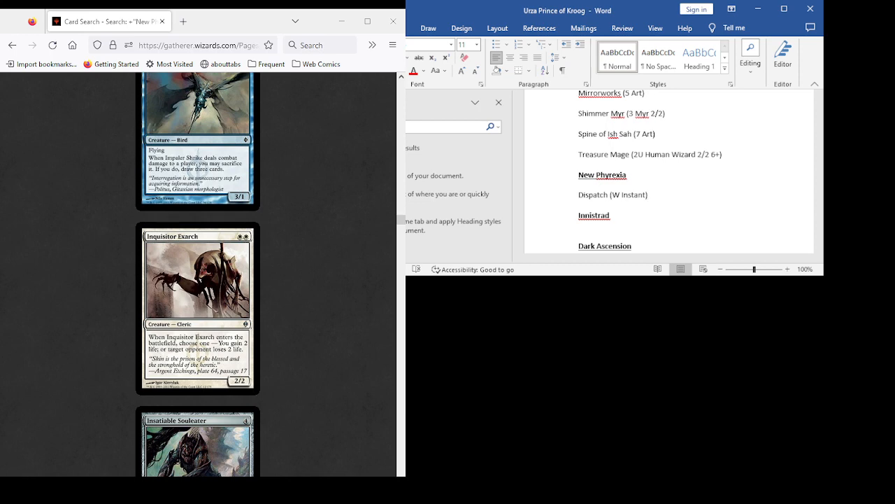
{"action": "scroll", "coordinate": [197, 273], "scroll_direction": "down", "scroll_amount": 7}
{"action": "scroll", "coordinate": [197, 273], "scroll_direction": "down", "scroll_amount": 12}
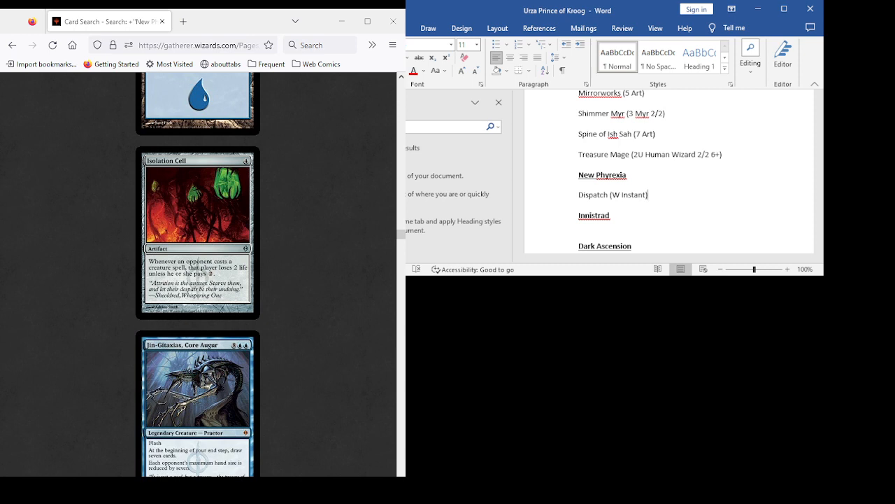
- Review the New Phyrexia cards Jin-Gitaxias, Core Augur, Karn Liberated, Kiln Walker and Lashwrithe as candidates
{"action": "scroll", "coordinate": [197, 273], "scroll_direction": "down", "scroll_amount": 5}
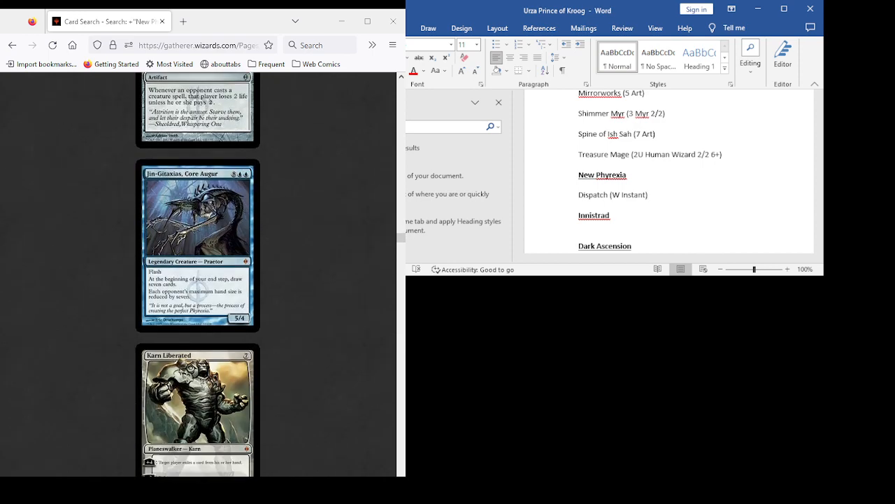
{"action": "scroll", "coordinate": [197, 273], "scroll_direction": "up", "scroll_amount": 8}
{"action": "scroll", "coordinate": [197, 273], "scroll_direction": "down", "scroll_amount": 8}
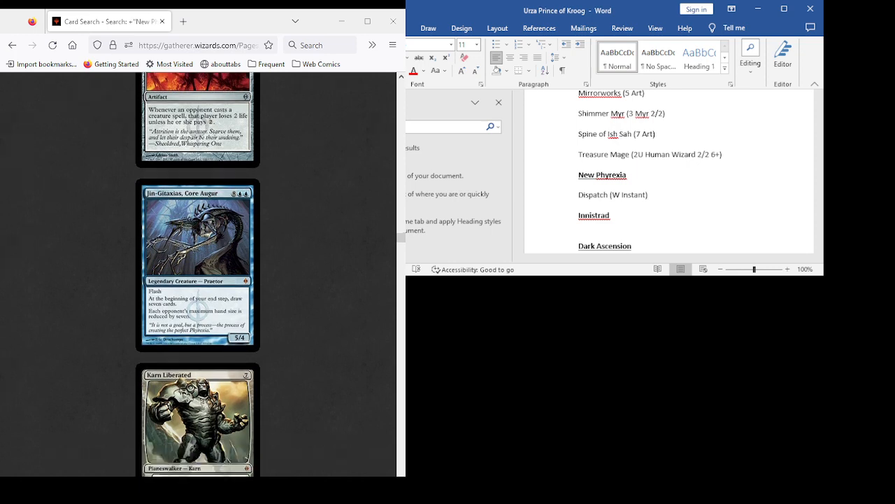
{"action": "scroll", "coordinate": [197, 273], "scroll_direction": "down", "scroll_amount": 4}
{"action": "scroll", "coordinate": [197, 273], "scroll_direction": "down", "scroll_amount": 5}
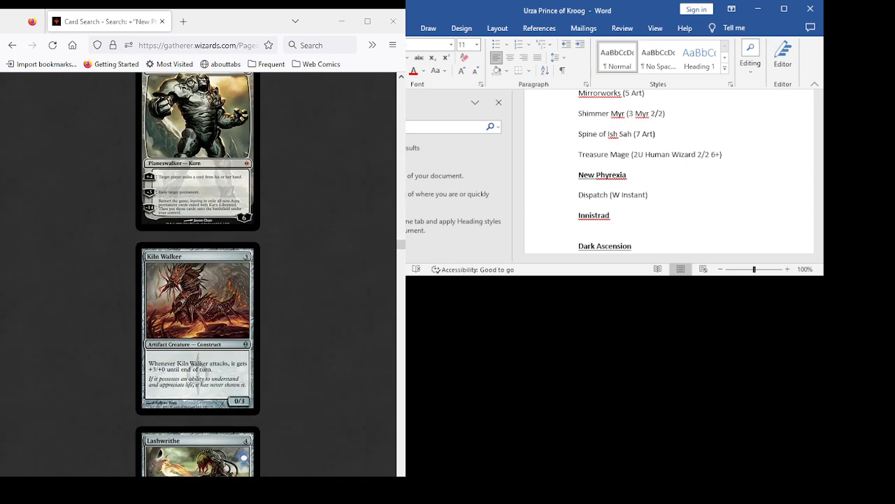
{"action": "scroll", "coordinate": [197, 273], "scroll_direction": "down", "scroll_amount": 3}
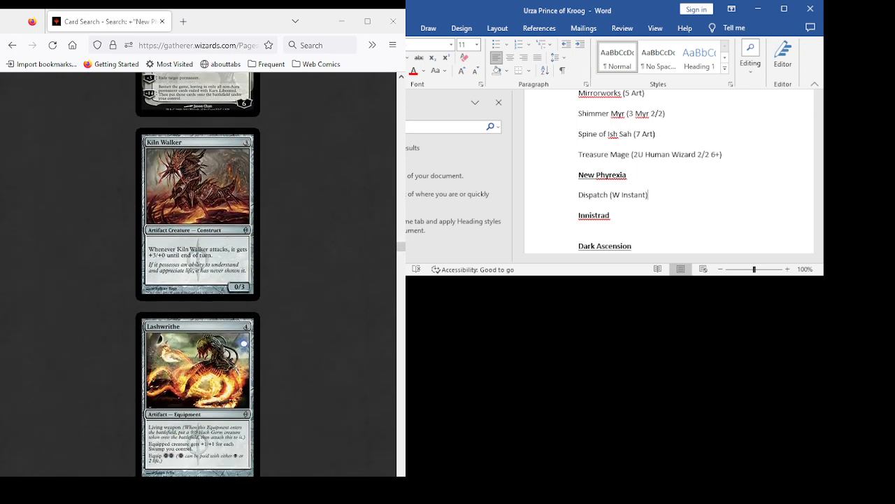
{"action": "scroll", "coordinate": [198, 273], "scroll_direction": "up", "scroll_amount": 10}
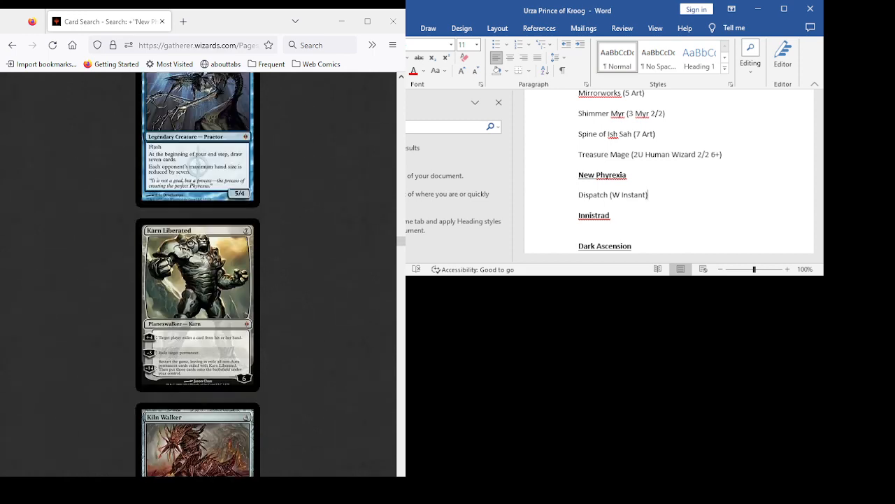
{"action": "scroll", "coordinate": [197, 273], "scroll_direction": "down", "scroll_amount": 5}
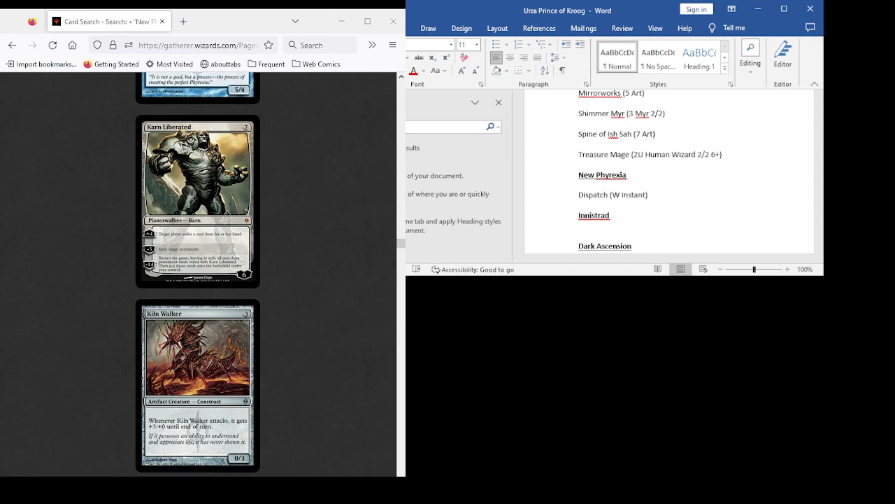
{"action": "scroll", "coordinate": [197, 273], "scroll_direction": "down", "scroll_amount": 5}
{"action": "scroll", "coordinate": [197, 273], "scroll_direction": "down", "scroll_amount": 10}
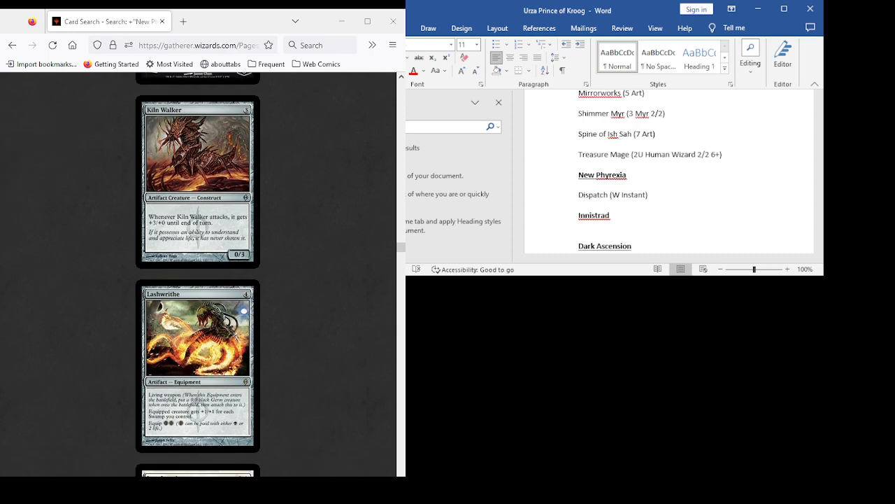
- Review the New Phyrexia cards from Marrow Shards and Master Splicer through Mental Misstep and Mindcrank to Mycosynth Wellspring as candidates
{"action": "scroll", "coordinate": [197, 272], "scroll_direction": "down", "scroll_amount": 11}
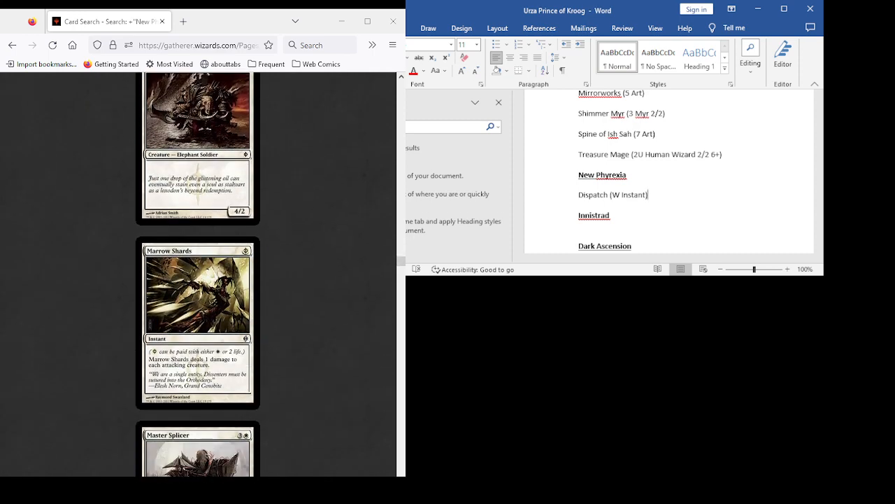
{"action": "scroll", "coordinate": [197, 273], "scroll_direction": "down", "scroll_amount": 6}
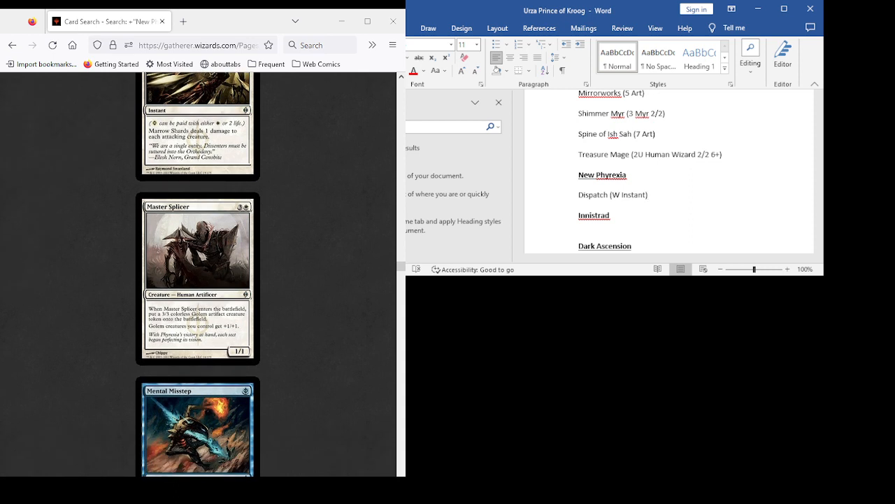
{"action": "scroll", "coordinate": [198, 273], "scroll_direction": "down", "scroll_amount": 6}
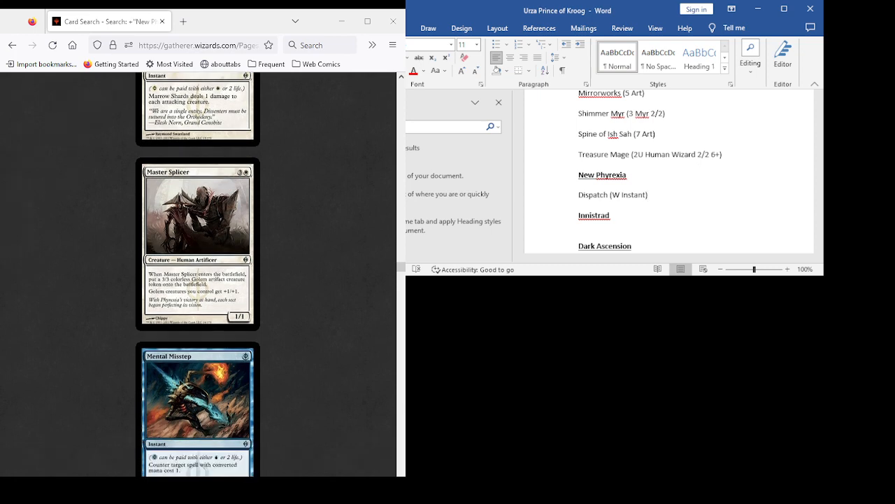
{"action": "scroll", "coordinate": [197, 272], "scroll_direction": "down", "scroll_amount": 3}
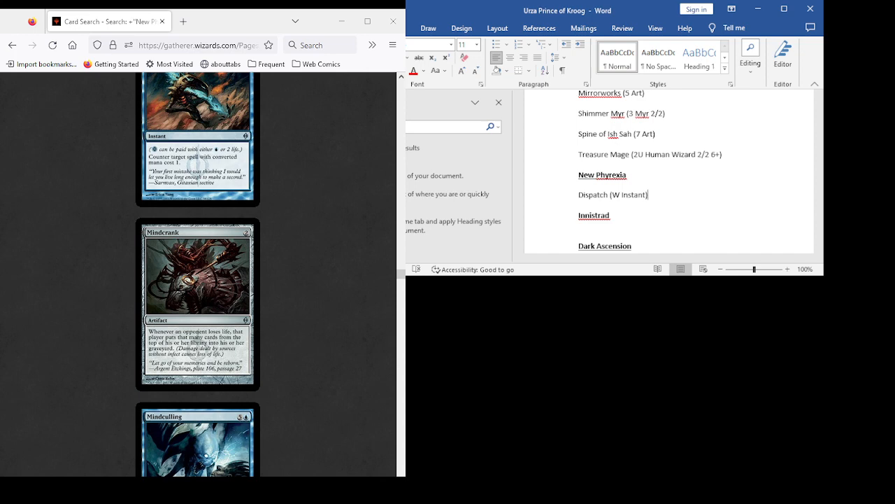
{"action": "scroll", "coordinate": [197, 273], "scroll_direction": "down", "scroll_amount": 15}
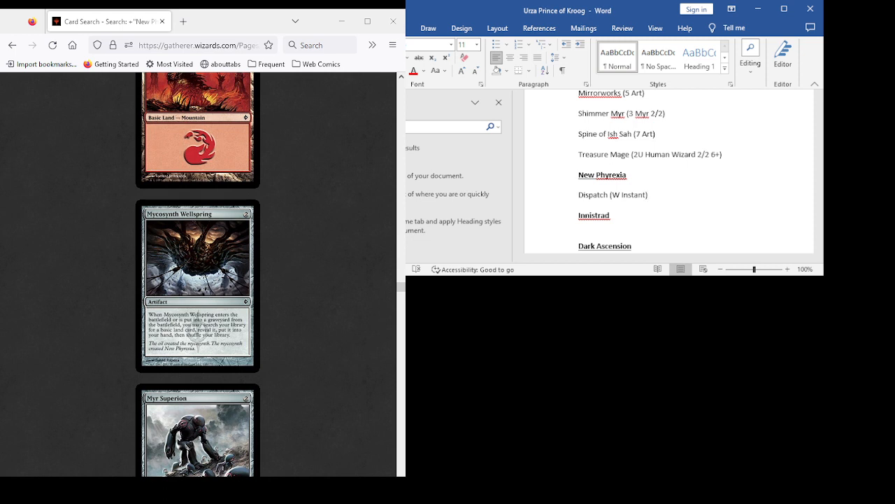
- Examine Myr Superion, Necropouncer, Norn's Annex and Numbing Dose in the New Phyrexia results as candidates
{"action": "scroll", "coordinate": [197, 273], "scroll_direction": "down", "scroll_amount": 5}
{"action": "scroll", "coordinate": [197, 273], "scroll_direction": "up", "scroll_amount": 5}
{"action": "scroll", "coordinate": [198, 273], "scroll_direction": "down", "scroll_amount": 6}
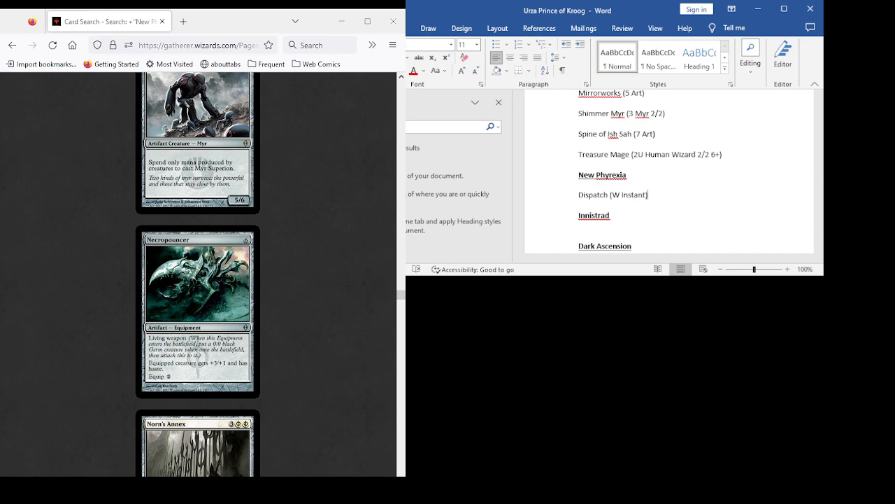
{"action": "scroll", "coordinate": [197, 273], "scroll_direction": "down", "scroll_amount": 4}
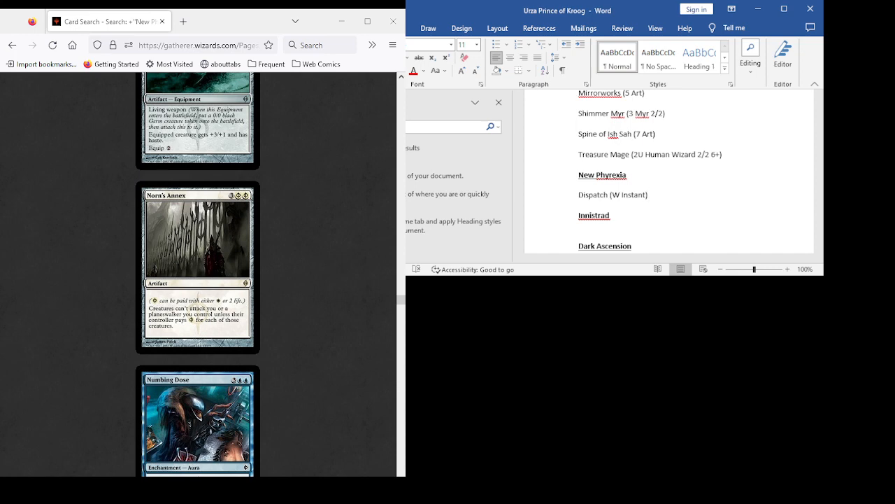
{"action": "scroll", "coordinate": [198, 273], "scroll_direction": "down", "scroll_amount": 3}
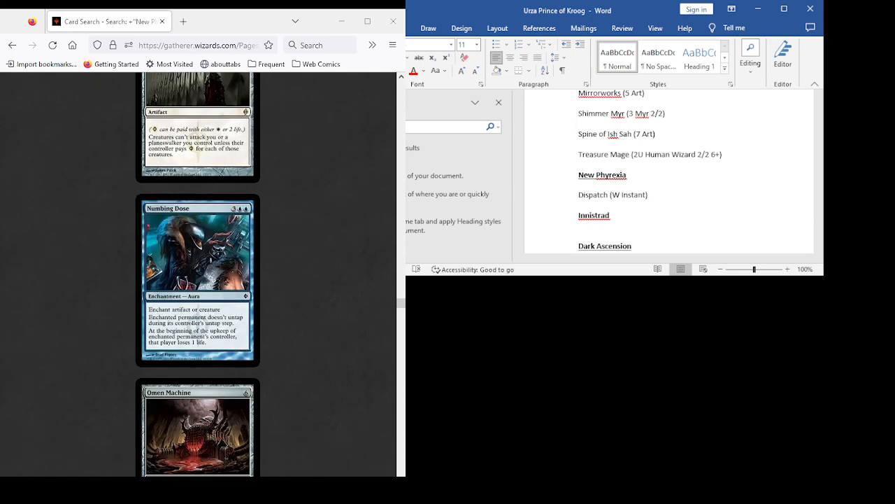
{"action": "scroll", "coordinate": [198, 273], "scroll_direction": "up", "scroll_amount": 3}
{"action": "scroll", "coordinate": [198, 273], "scroll_direction": "down", "scroll_amount": 2}
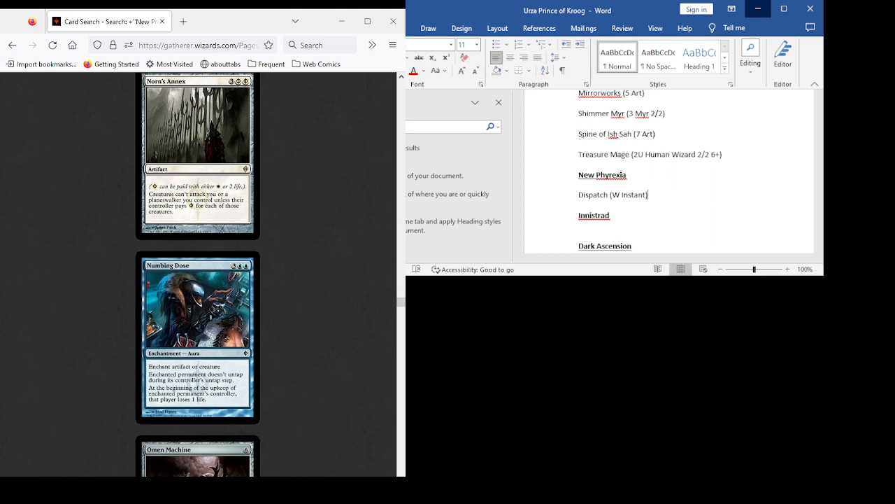
- Switch to Twitch in a new tab, check the account's own channel page for the live stream, and close the tab
{"action": "left_click", "coordinate": [183, 21]}
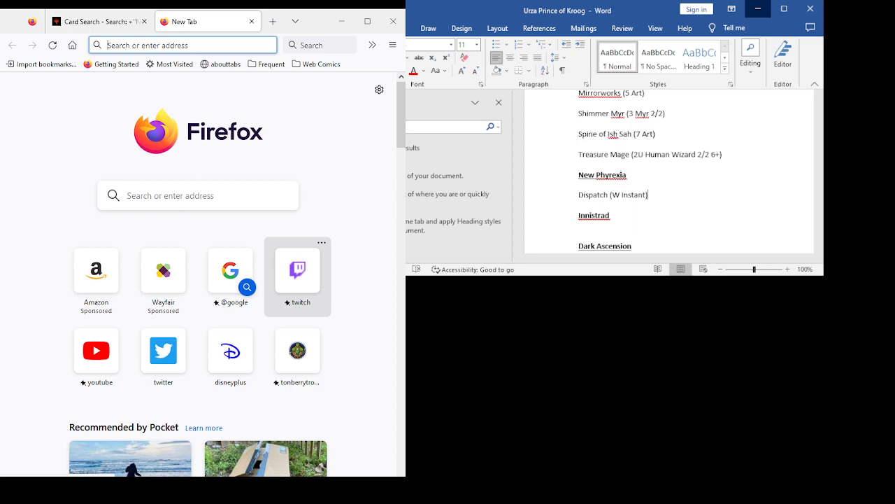
{"action": "left_click", "coordinate": [297, 276]}
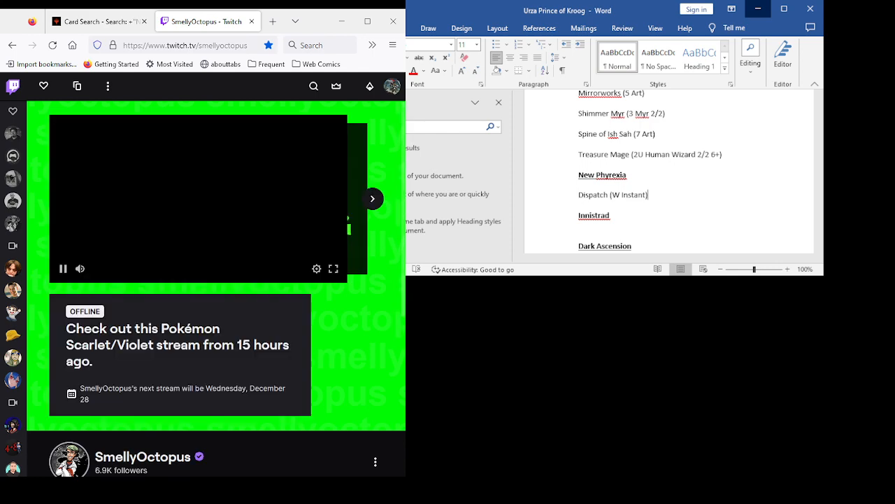
{"action": "left_click", "coordinate": [392, 86]}
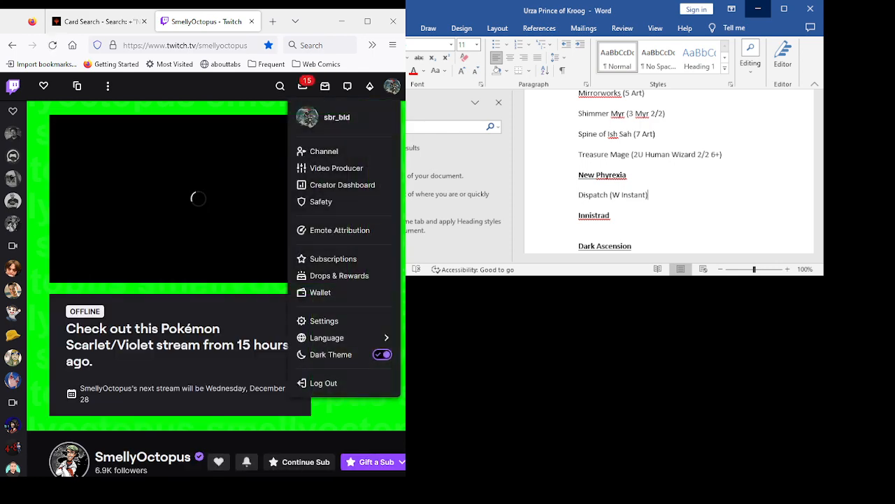
{"action": "left_click", "coordinate": [324, 151]}
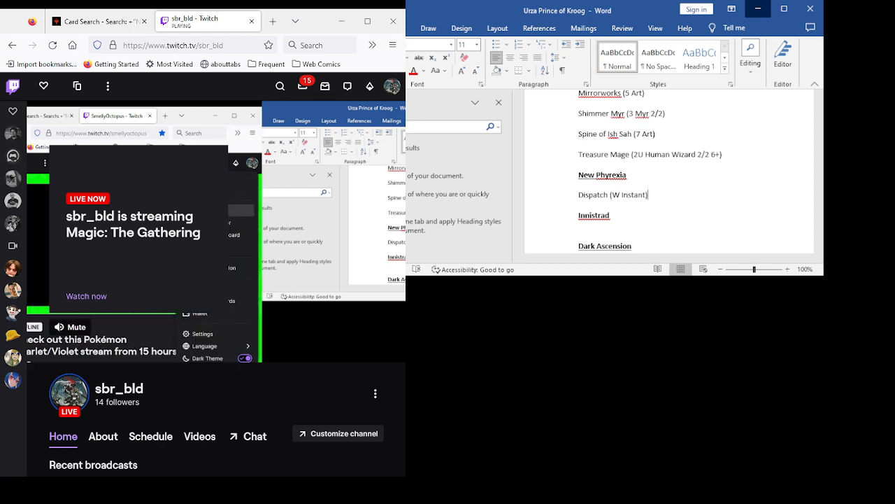
{"action": "left_click", "coordinate": [250, 20]}
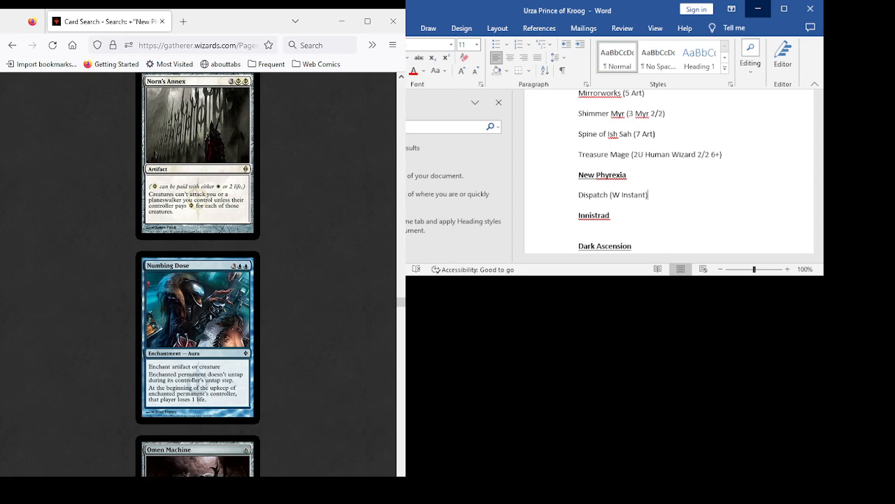
- Compare the card texts of Norn's Annex, Numbing Dose and Omen Machine in the New Phyrexia results as candidates
{"action": "scroll", "coordinate": [198, 272], "scroll_direction": "down", "scroll_amount": 3}
{"action": "scroll", "coordinate": [198, 273], "scroll_direction": "down", "scroll_amount": 1}
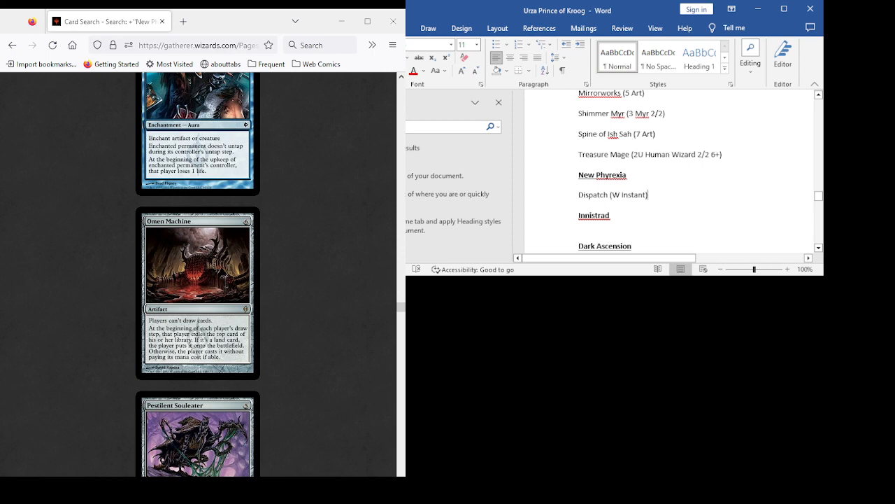
{"action": "scroll", "coordinate": [198, 273], "scroll_direction": "up", "scroll_amount": 3}
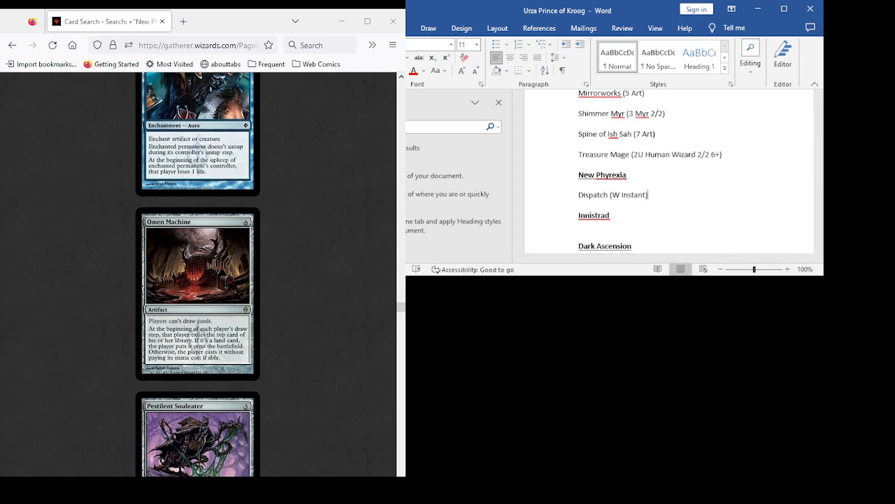
{"action": "scroll", "coordinate": [198, 273], "scroll_direction": "up", "scroll_amount": 4}
{"action": "scroll", "coordinate": [198, 273], "scroll_direction": "down", "scroll_amount": 4}
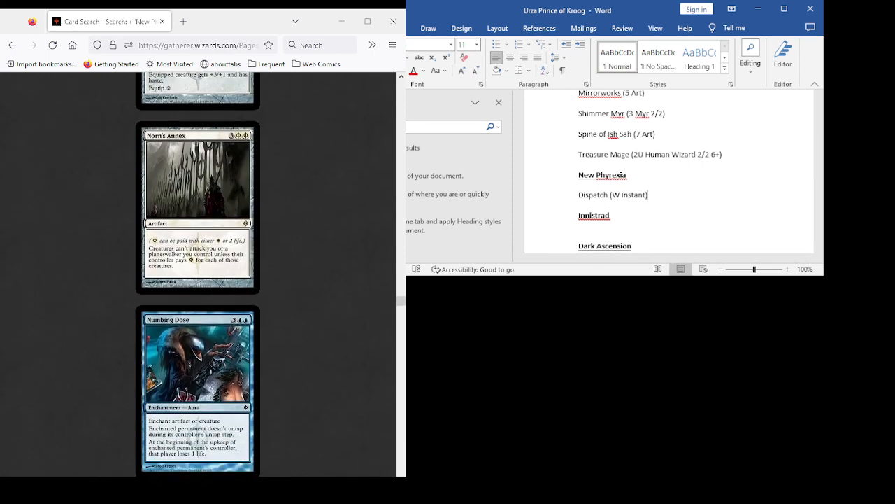
{"action": "scroll", "coordinate": [198, 273], "scroll_direction": "down", "scroll_amount": 2}
{"action": "scroll", "coordinate": [198, 273], "scroll_direction": "down", "scroll_amount": 1}
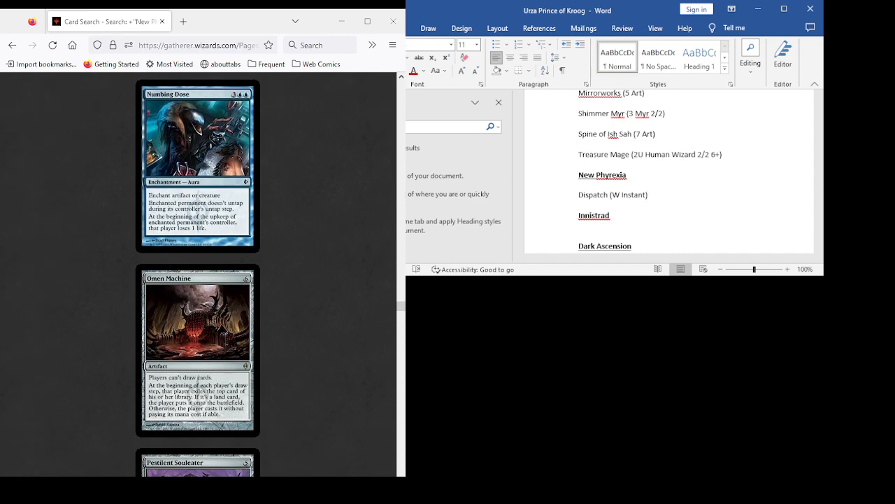
{"action": "scroll", "coordinate": [198, 273], "scroll_direction": "up", "scroll_amount": 8}
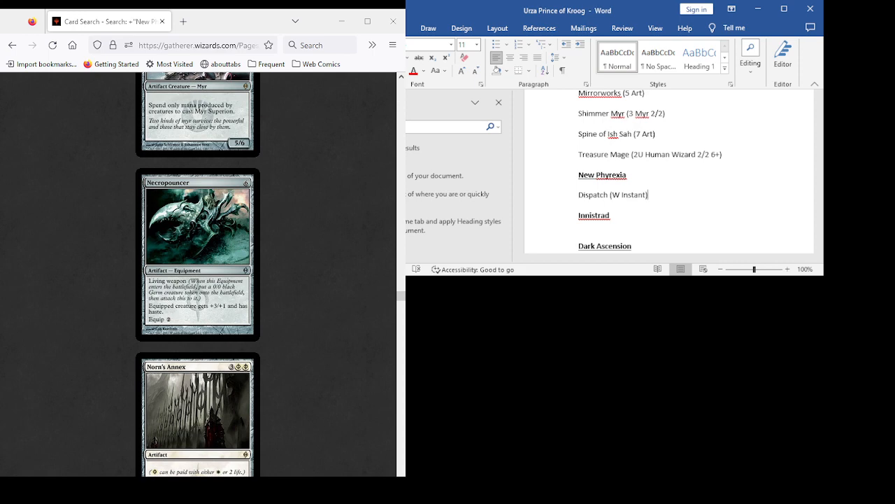
{"action": "scroll", "coordinate": [198, 273], "scroll_direction": "down", "scroll_amount": 4}
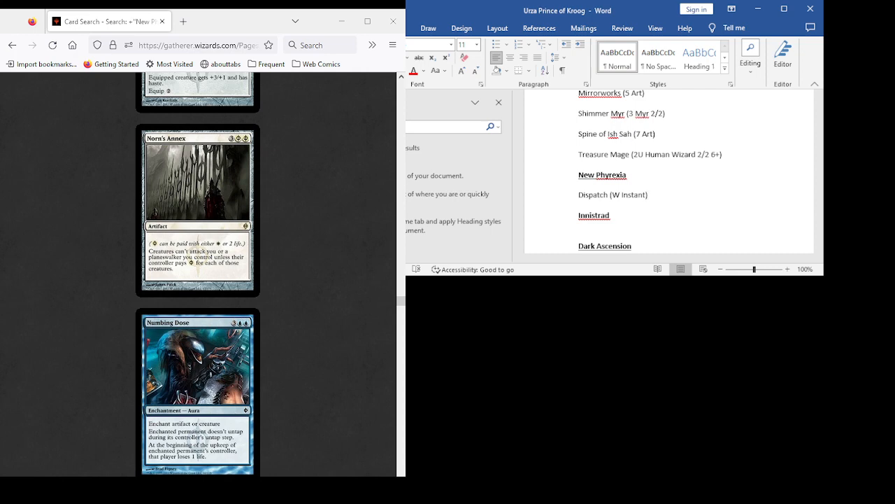
{"action": "scroll", "coordinate": [198, 273], "scroll_direction": "down", "scroll_amount": 2}
{"action": "scroll", "coordinate": [198, 273], "scroll_direction": "down", "scroll_amount": 4}
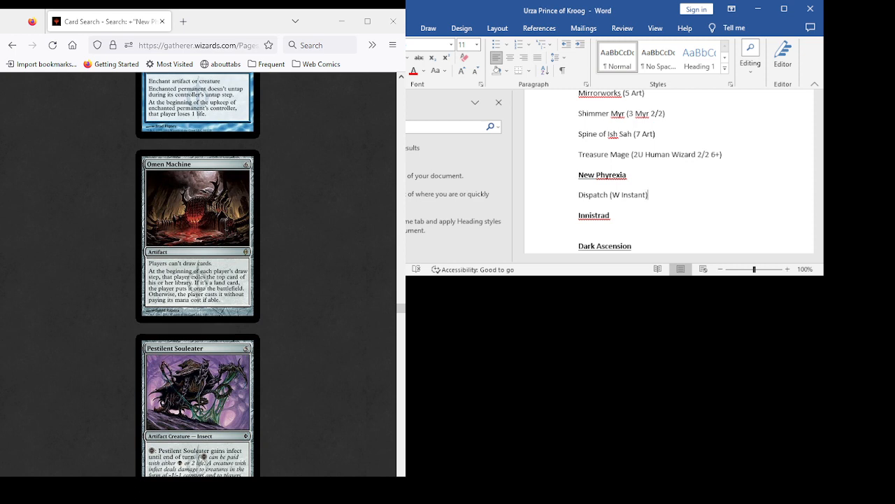
{"action": "scroll", "coordinate": [198, 273], "scroll_direction": "up", "scroll_amount": 4}
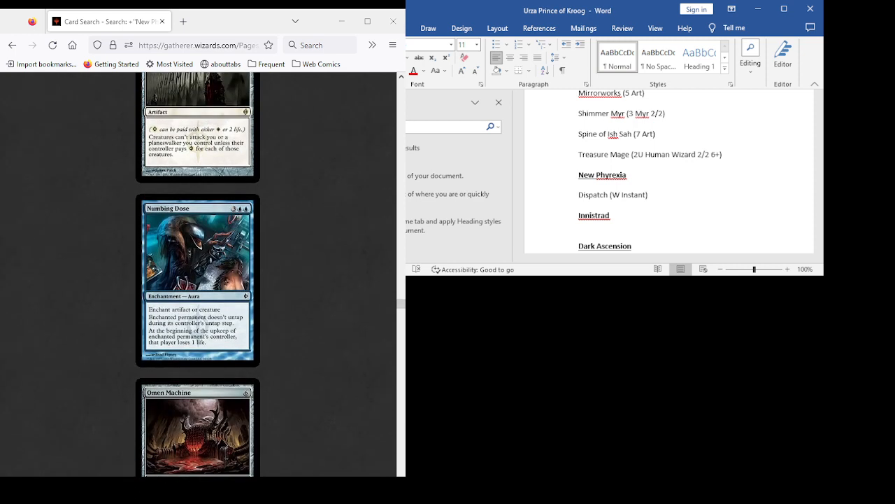
{"action": "scroll", "coordinate": [198, 272], "scroll_direction": "up", "scroll_amount": 2}
{"action": "scroll", "coordinate": [198, 273], "scroll_direction": "down", "scroll_amount": 2}
{"action": "scroll", "coordinate": [198, 273], "scroll_direction": "down", "scroll_amount": 3}
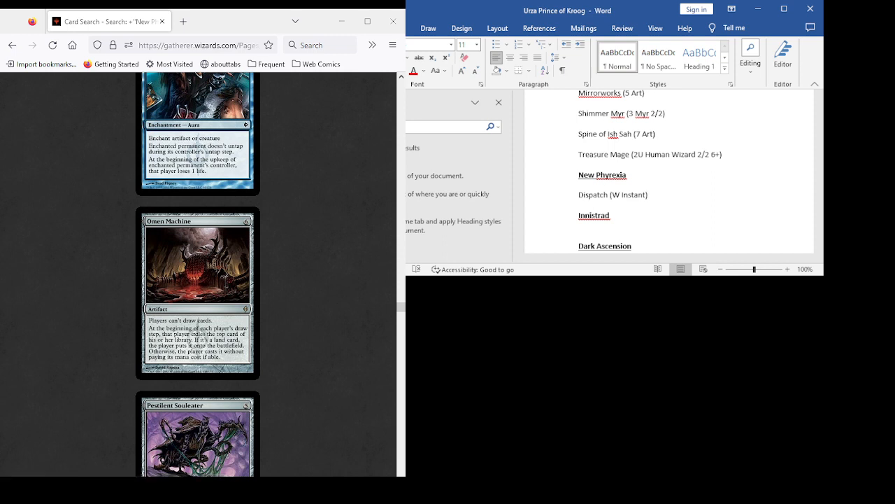
- Review the New Phyrexia cards from Pestilent Souleater and Phyrexian Hulk through Phyrexian Ingester to Phyrexian Metamorph as candidates
{"action": "scroll", "coordinate": [198, 274], "scroll_direction": "down", "scroll_amount": 4}
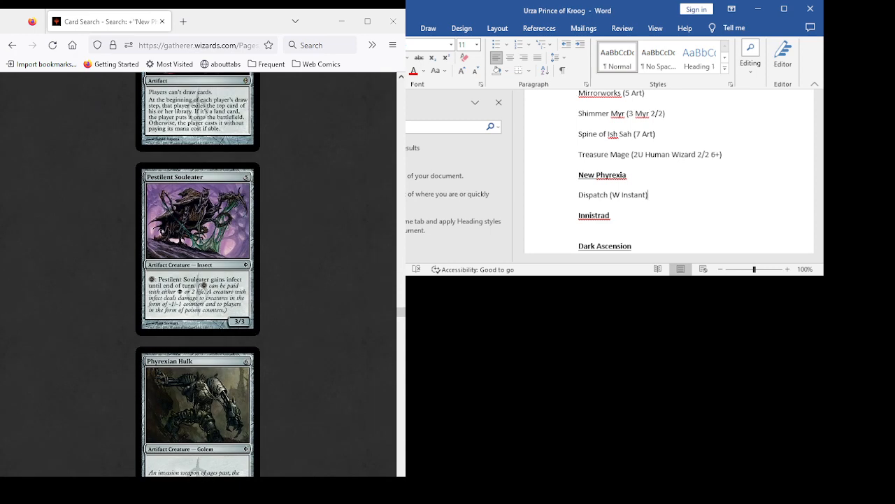
{"action": "scroll", "coordinate": [198, 274], "scroll_direction": "up", "scroll_amount": 3}
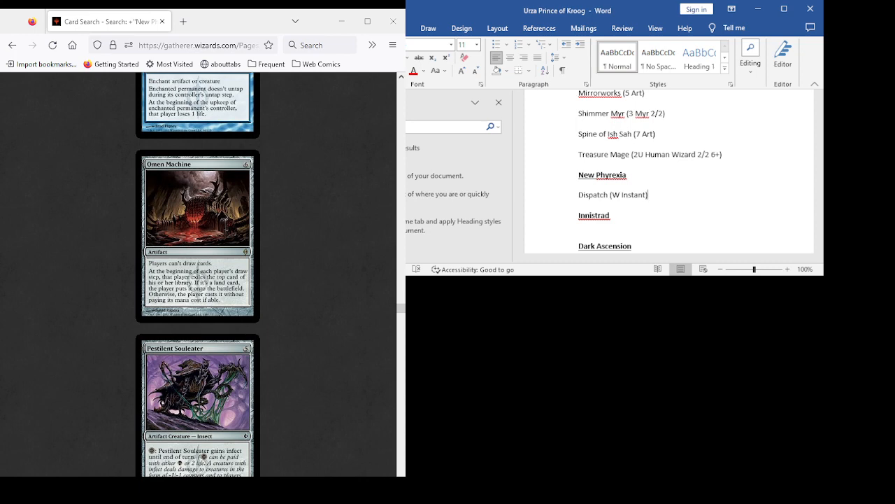
{"action": "scroll", "coordinate": [198, 274], "scroll_direction": "down", "scroll_amount": 8}
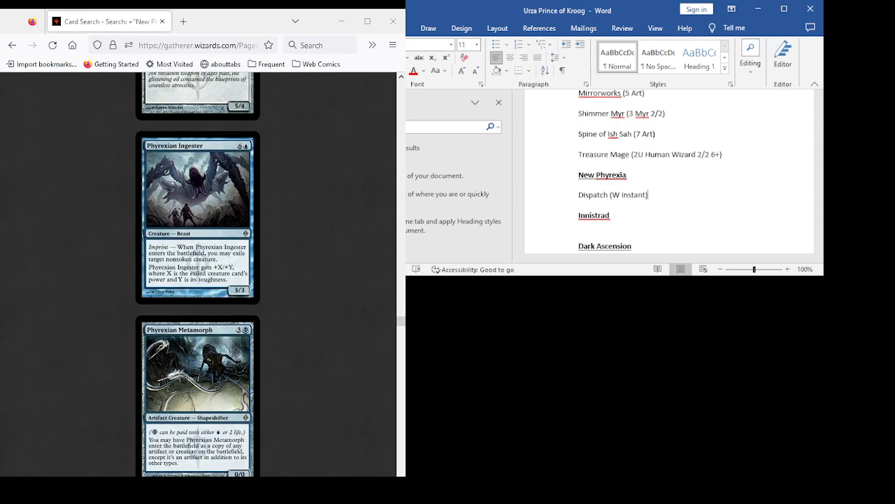
{"action": "scroll", "coordinate": [198, 274], "scroll_direction": "down", "scroll_amount": 2}
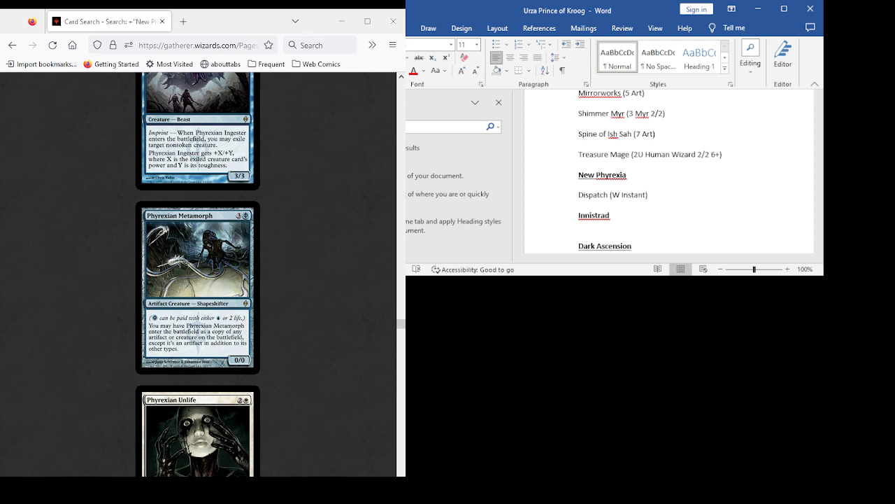
{"action": "scroll", "coordinate": [664, 171], "scroll_direction": "up", "scroll_amount": 1}
{"action": "scroll", "coordinate": [664, 171], "scroll_direction": "down", "scroll_amount": 1}
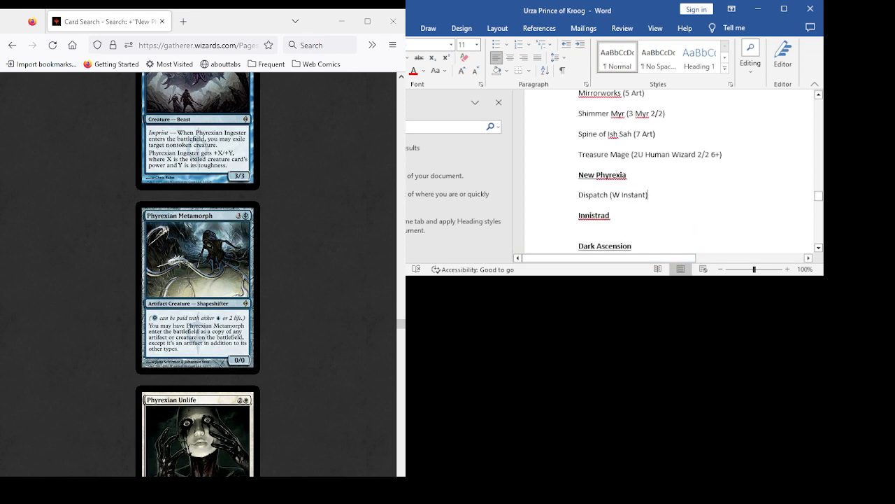
- Add Phyrexian Metamorph on a new line below Dispatch under the New Phyrexia heading
{"action": "key", "text": "Return"}
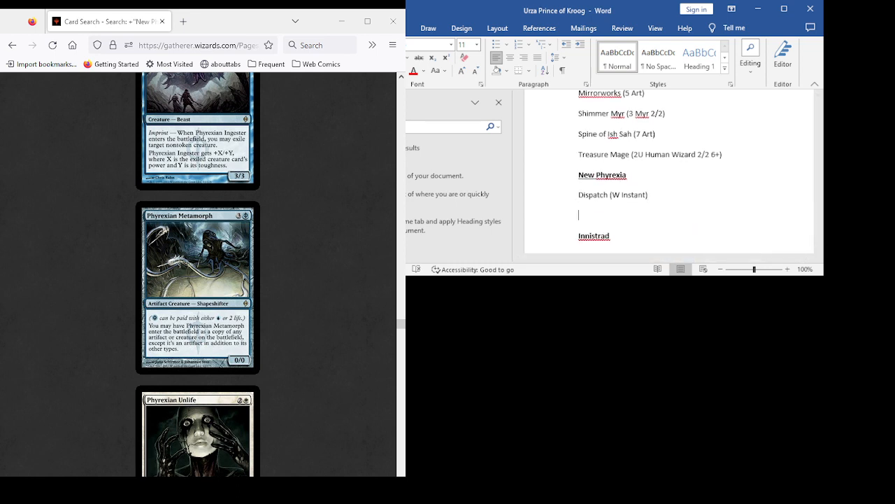
{"action": "type", "text": "Phyrexian Metamorph"}
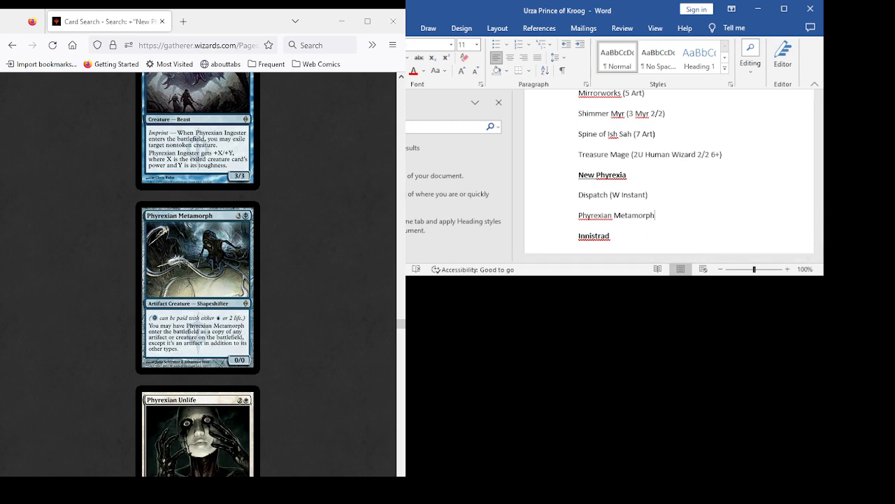
- Compare Phyrexian Ingester and Phyrexian Metamorph with the following cards up to Porcelain Legionnaire in the New Phyrexia results as candidates
{"action": "scroll", "coordinate": [198, 274], "scroll_direction": "down", "scroll_amount": 6}
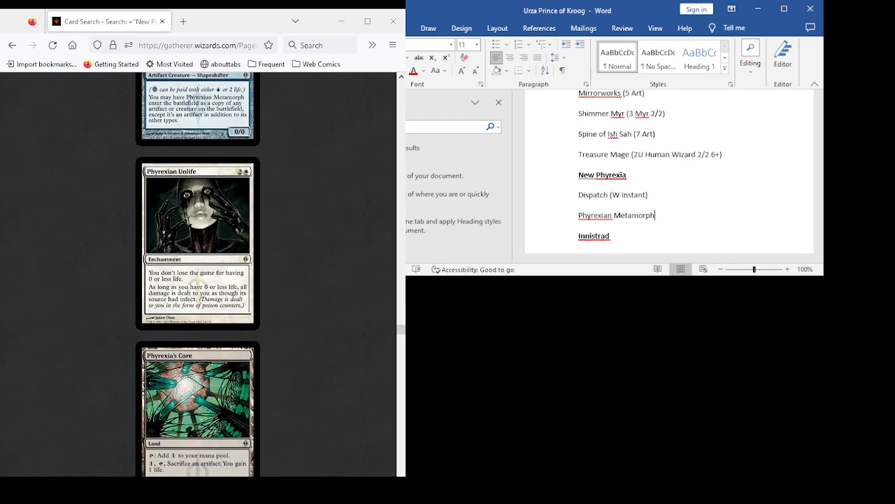
{"action": "scroll", "coordinate": [197, 274], "scroll_direction": "up", "scroll_amount": 9}
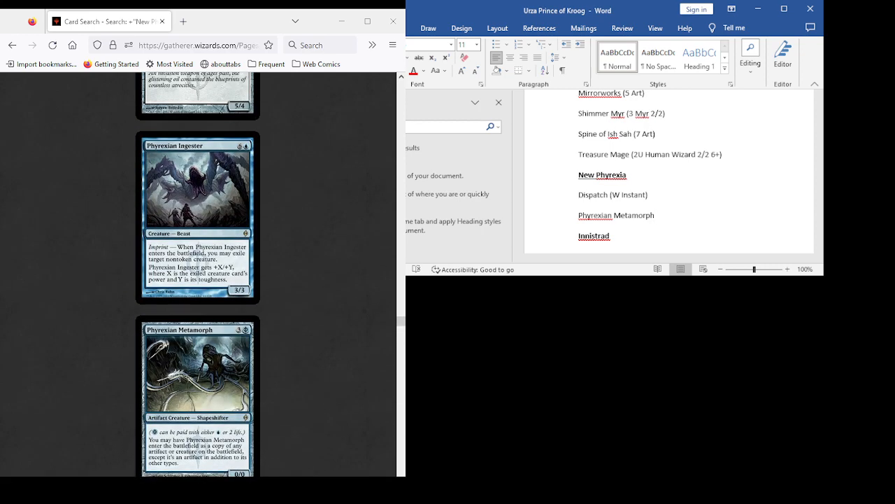
{"action": "scroll", "coordinate": [197, 274], "scroll_direction": "down", "scroll_amount": 3}
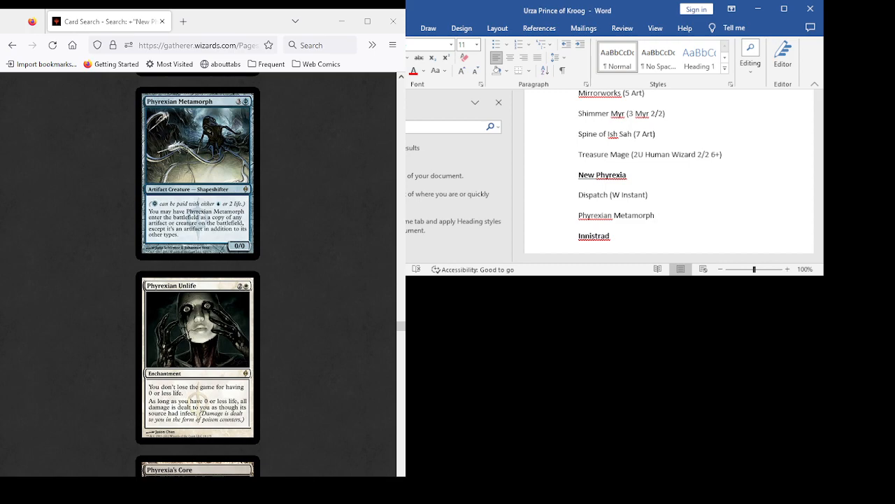
{"action": "scroll", "coordinate": [197, 274], "scroll_direction": "down", "scroll_amount": 6}
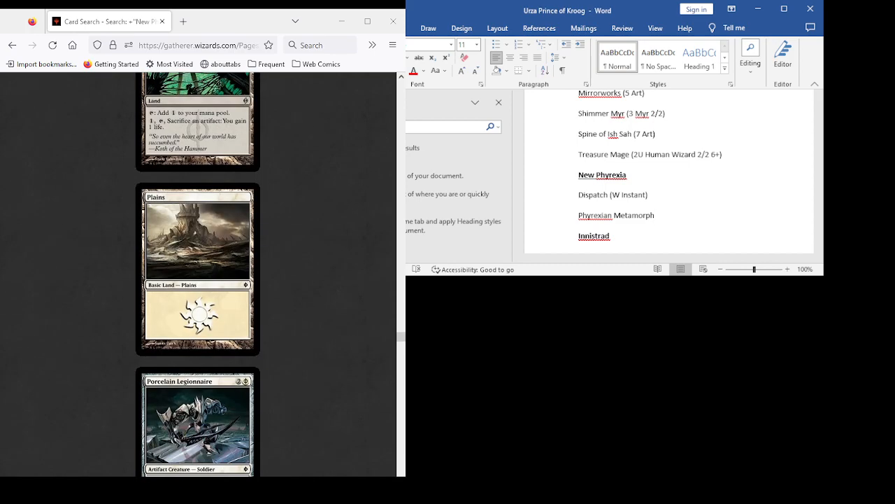
{"action": "scroll", "coordinate": [198, 274], "scroll_direction": "down", "scroll_amount": 6}
{"action": "scroll", "coordinate": [197, 274], "scroll_direction": "up", "scroll_amount": 4}
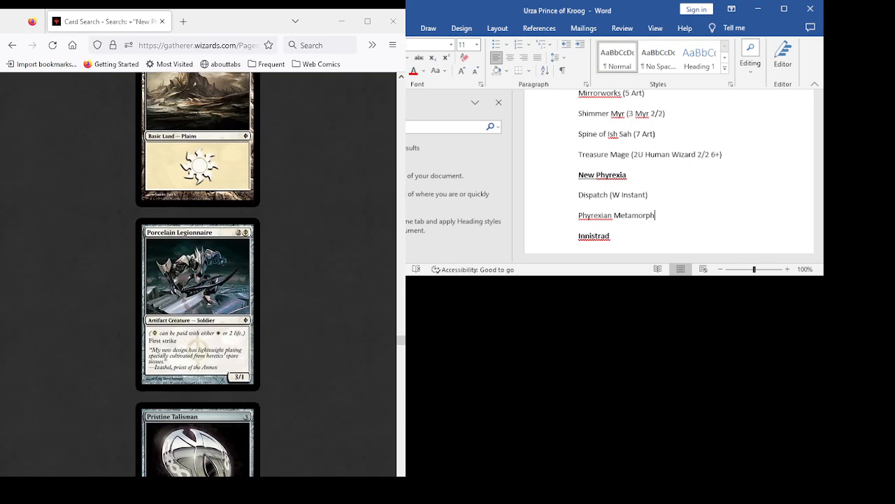
{"action": "scroll", "coordinate": [197, 274], "scroll_direction": "up", "scroll_amount": 12}
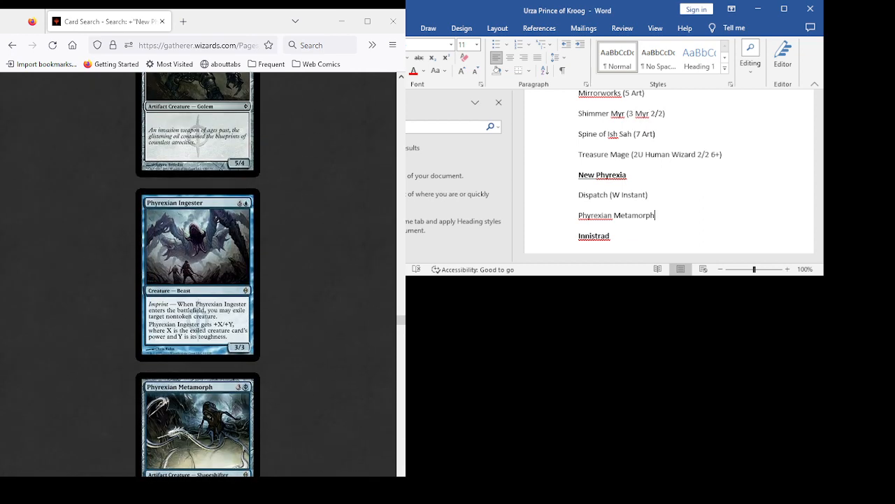
{"action": "scroll", "coordinate": [198, 274], "scroll_direction": "down", "scroll_amount": 2}
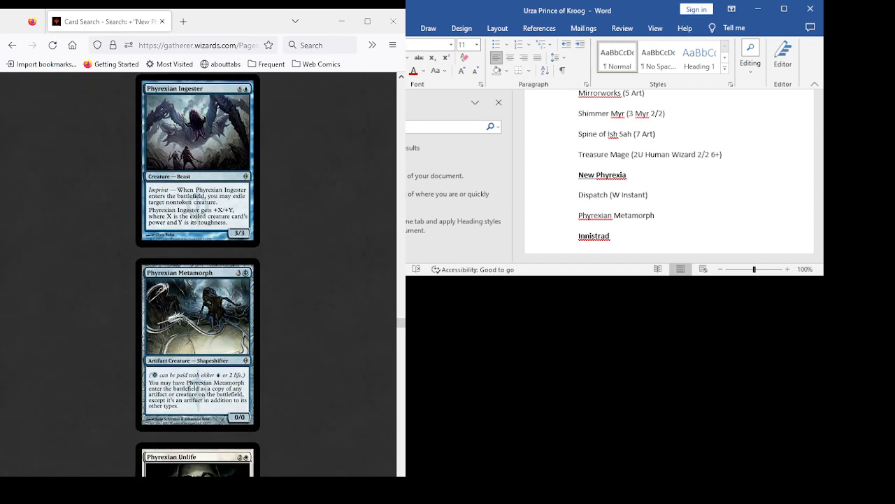
{"action": "scroll", "coordinate": [197, 274], "scroll_direction": "down", "scroll_amount": 11}
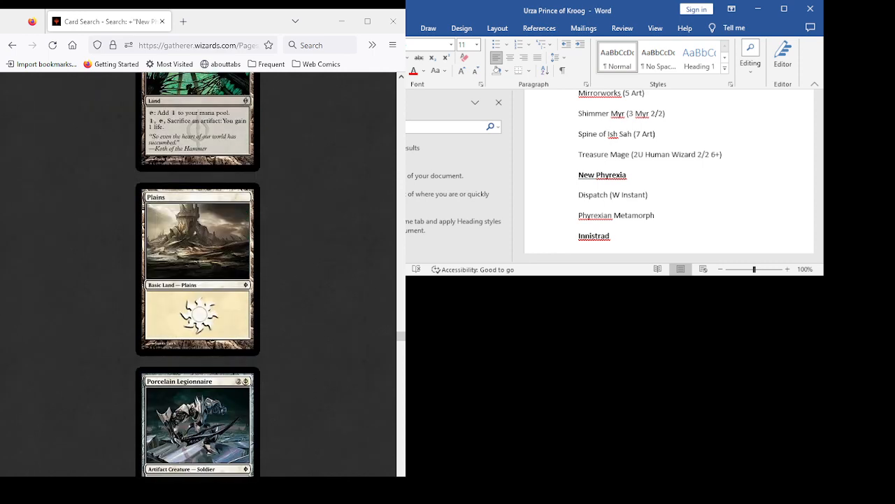
- Review the New Phyrexia cards from Pristine Talisman and Psychic Barrier through Puresteel Paladin to Shriek Raptor as candidates
{"action": "scroll", "coordinate": [197, 274], "scroll_direction": "down", "scroll_amount": 5}
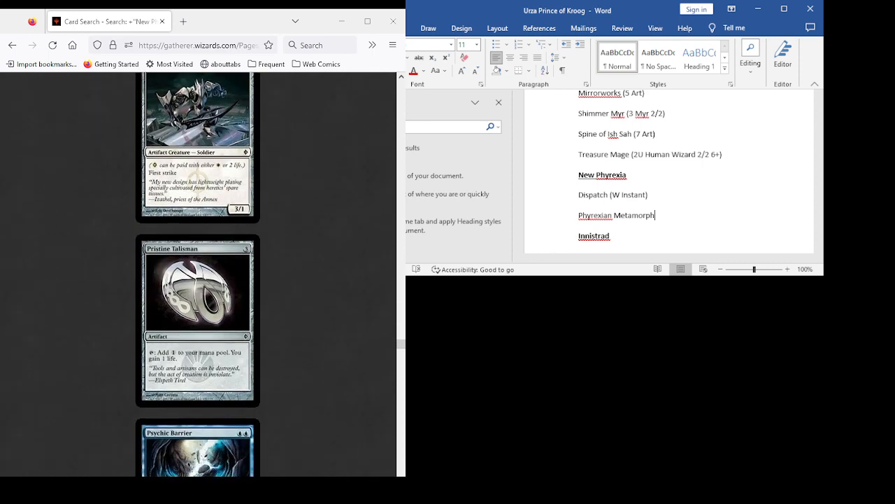
{"action": "scroll", "coordinate": [197, 274], "scroll_direction": "down", "scroll_amount": 2}
{"action": "scroll", "coordinate": [198, 274], "scroll_direction": "down", "scroll_amount": 5}
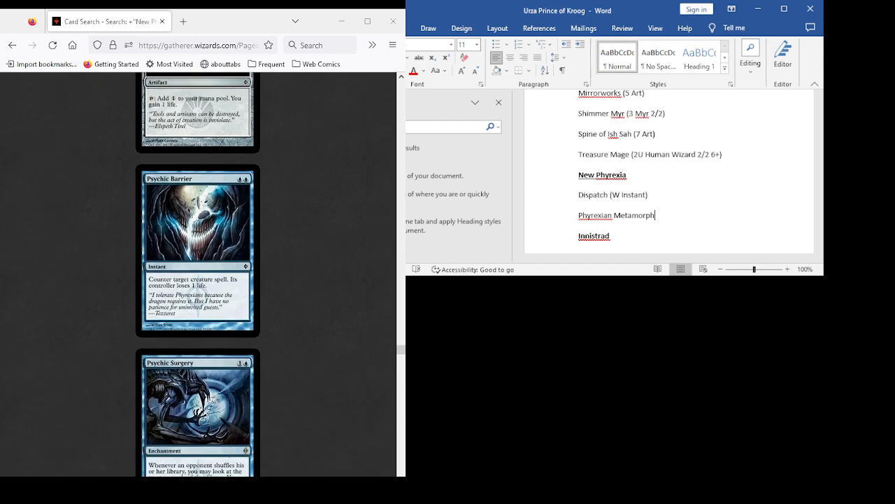
{"action": "scroll", "coordinate": [198, 274], "scroll_direction": "down", "scroll_amount": 2}
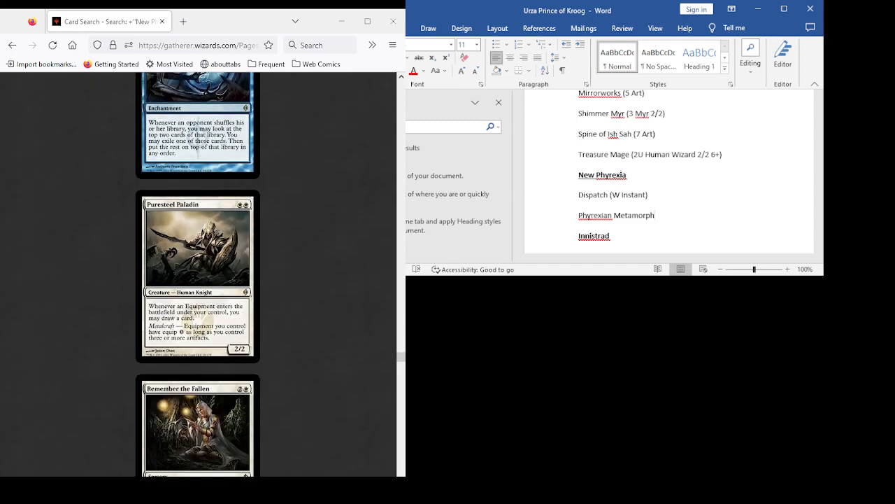
{"action": "scroll", "coordinate": [198, 275], "scroll_direction": "down", "scroll_amount": 3}
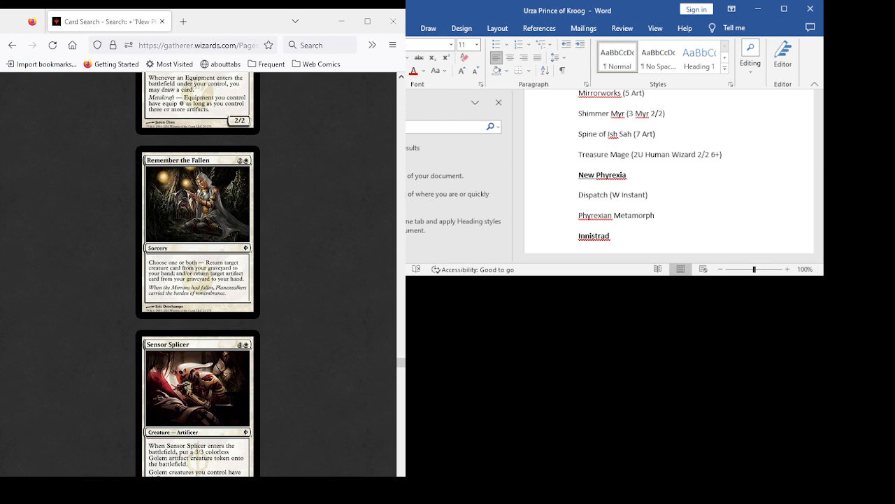
{"action": "scroll", "coordinate": [197, 274], "scroll_direction": "down", "scroll_amount": 5}
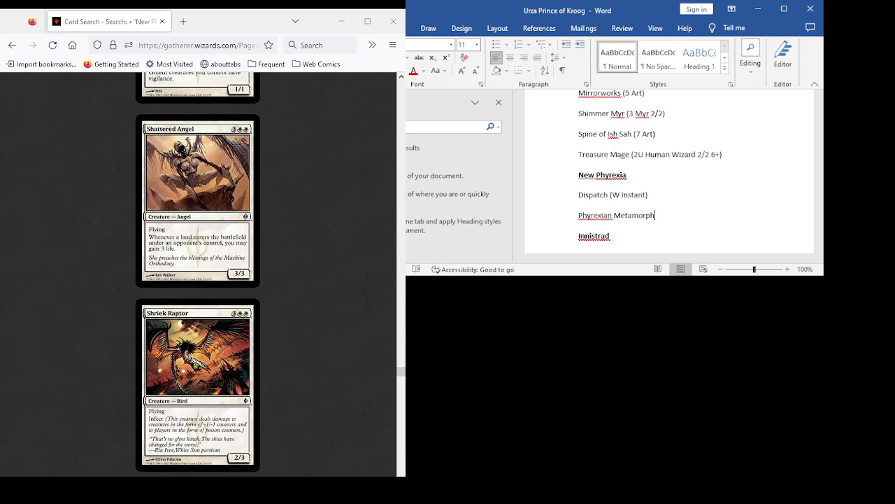
- Examine the Shrine artifacts from Shrine of Boundless Growth to Shrine of Piercing Vision in the New Phyrexia results as candidates
{"action": "scroll", "coordinate": [197, 274], "scroll_direction": "down", "scroll_amount": 3}
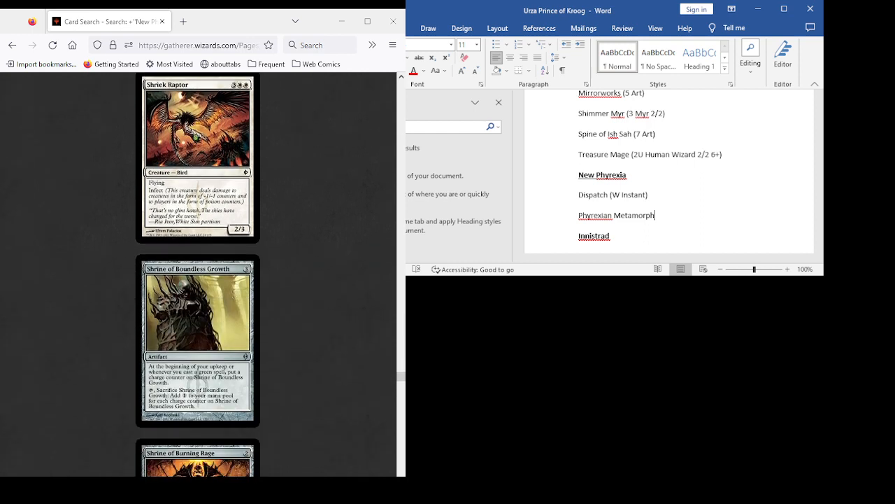
{"action": "scroll", "coordinate": [198, 274], "scroll_direction": "down", "scroll_amount": 2}
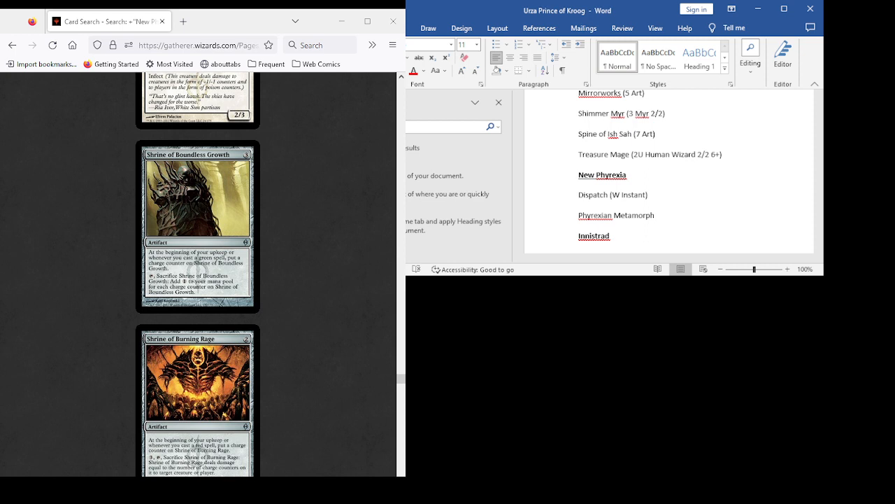
{"action": "scroll", "coordinate": [197, 275], "scroll_direction": "down", "scroll_amount": 3}
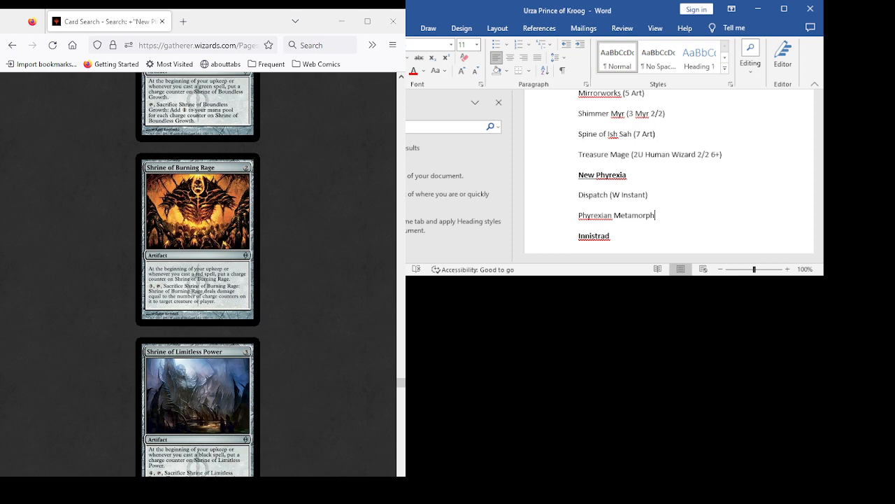
{"action": "scroll", "coordinate": [197, 274], "scroll_direction": "down", "scroll_amount": 6}
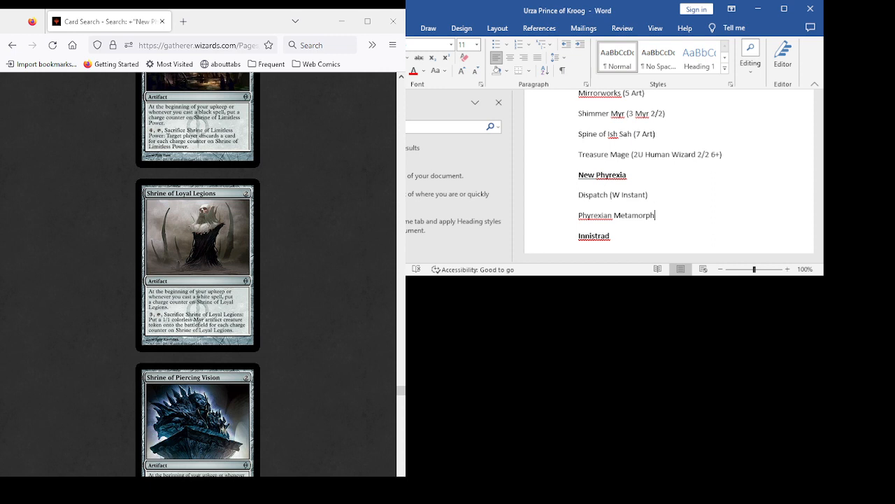
{"action": "scroll", "coordinate": [198, 274], "scroll_direction": "down", "scroll_amount": 3}
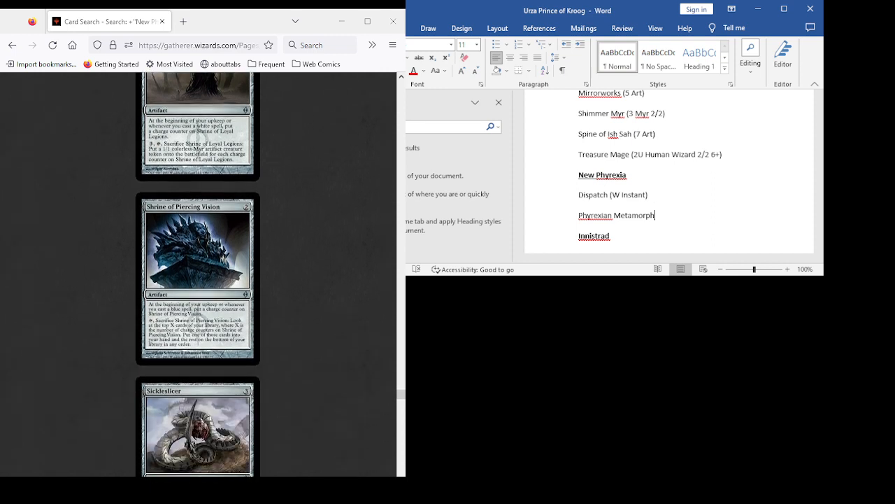
{"action": "scroll", "coordinate": [198, 274], "scroll_direction": "up", "scroll_amount": 2}
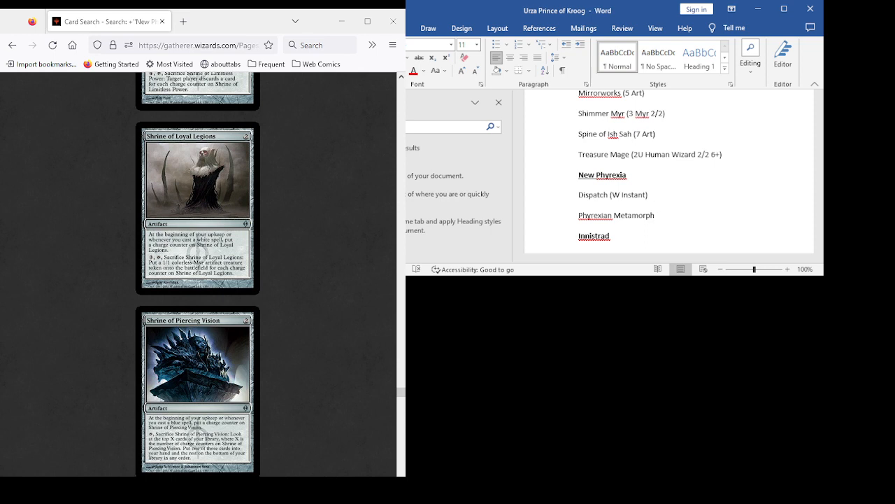
- Compare the card texts of Sickleslicer, Soul Conduit, Spellskite and Spined Thopter in the New Phyrexia results
{"action": "scroll", "coordinate": [198, 274], "scroll_direction": "down", "scroll_amount": 9}
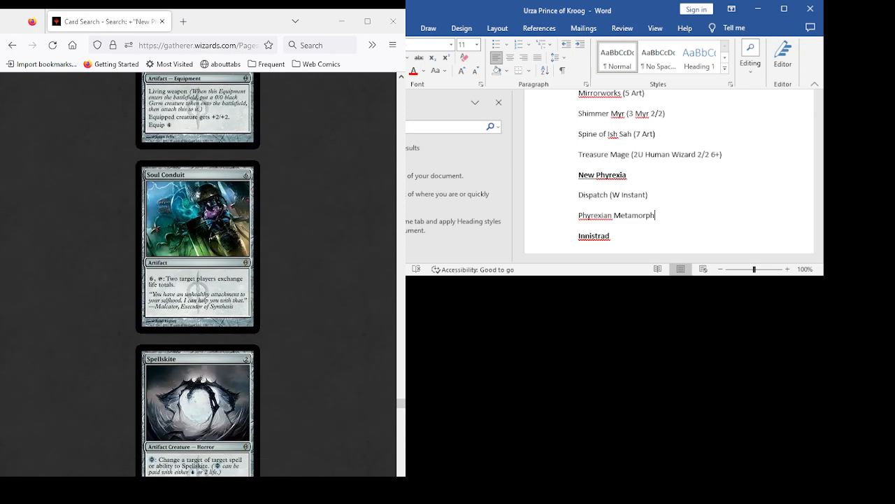
{"action": "scroll", "coordinate": [198, 274], "scroll_direction": "down", "scroll_amount": 4}
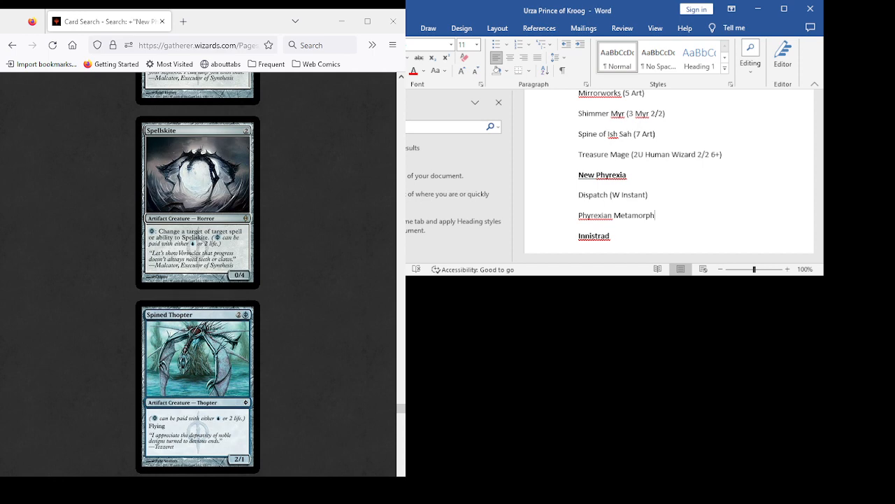
{"action": "scroll", "coordinate": [198, 274], "scroll_direction": "up", "scroll_amount": 6}
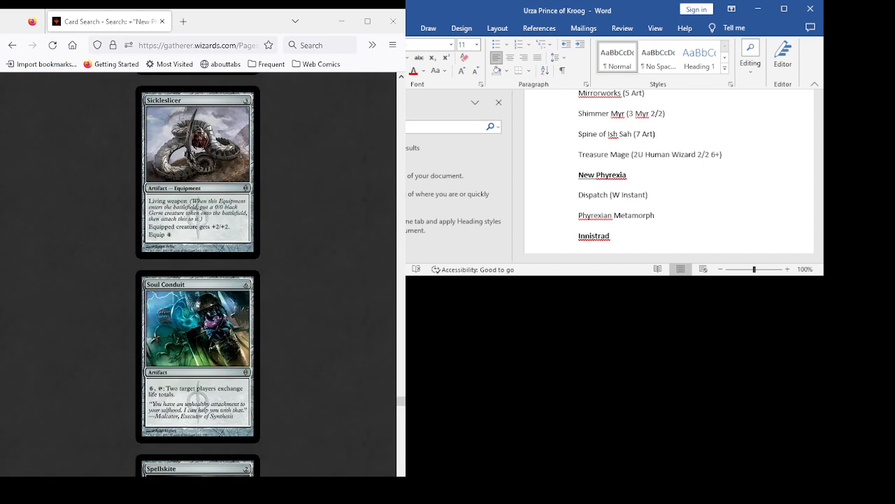
{"action": "scroll", "coordinate": [198, 274], "scroll_direction": "down", "scroll_amount": 3}
{"action": "scroll", "coordinate": [197, 274], "scroll_direction": "down", "scroll_amount": 1}
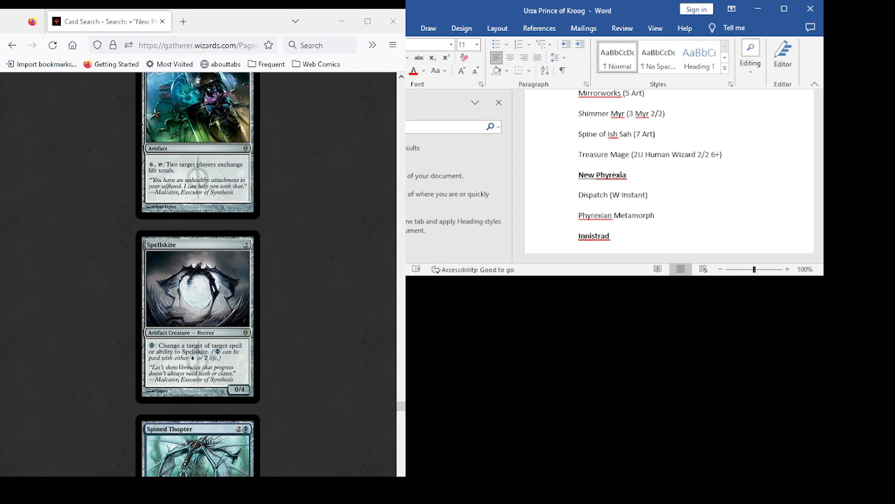
{"action": "scroll", "coordinate": [198, 274], "scroll_direction": "down", "scroll_amount": 3}
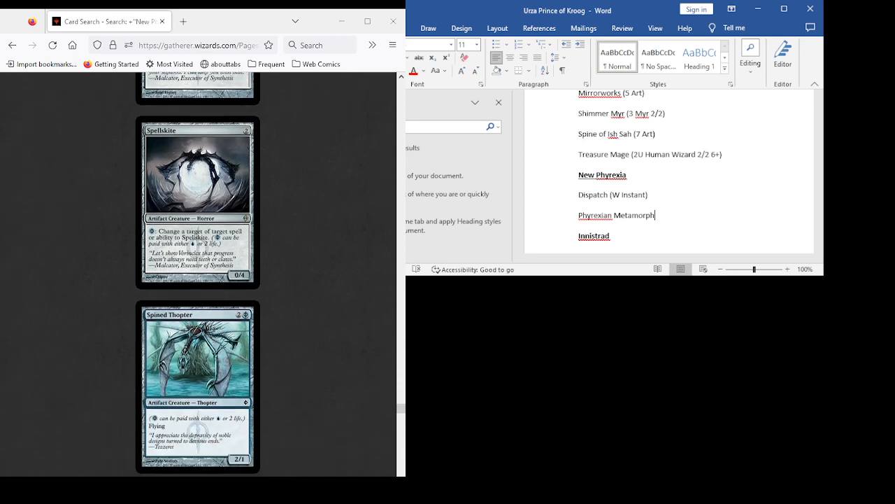
- Add the entry "Spellskite (2 Phyrexian Horror 0/4)" below Phyrexian Metamorph in the New Phyrexia list and start a new line after it
{"action": "left_click_drag", "start_coordinate": [657, 236], "coordinate": [658, 216]}
{"action": "left_click", "coordinate": [658, 216]}
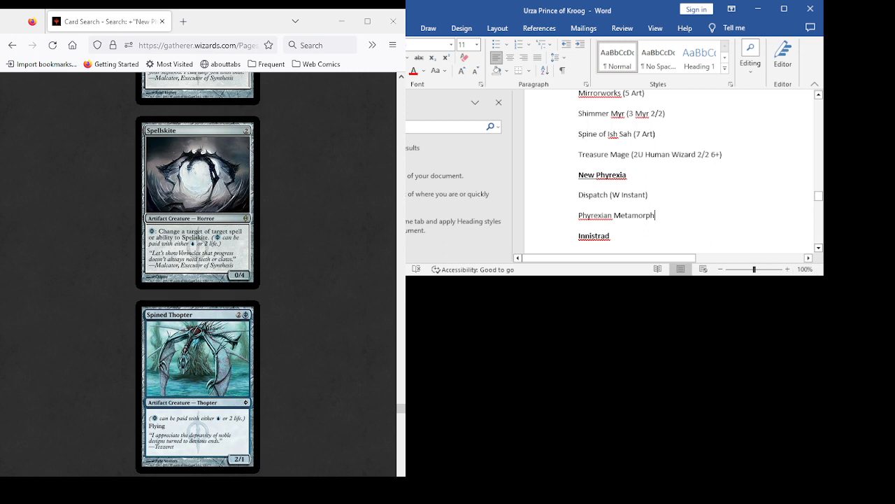
{"action": "key", "text": "Return"}
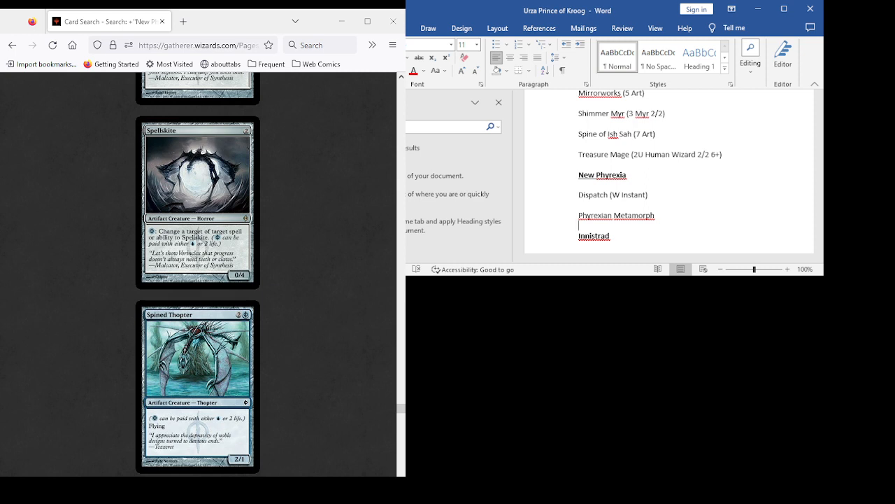
{"action": "key", "text": "Return"}
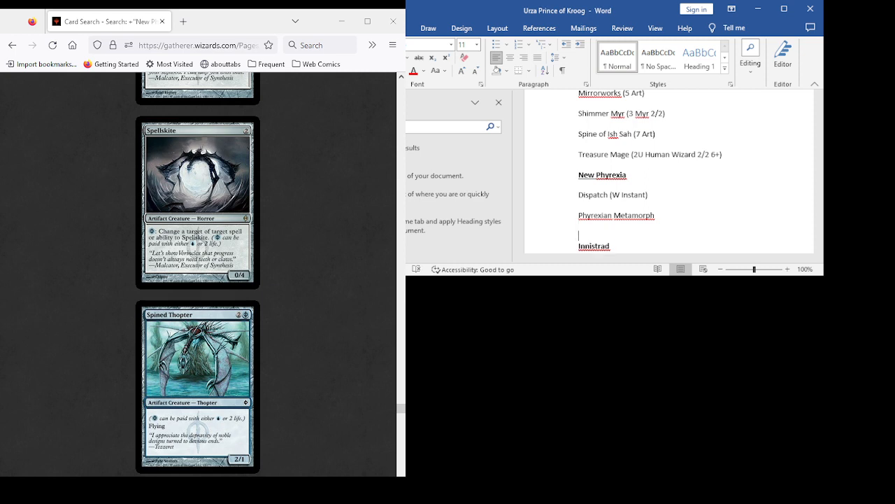
{"action": "type", "text": "Spellskite (2 Phyrexian Horror"}
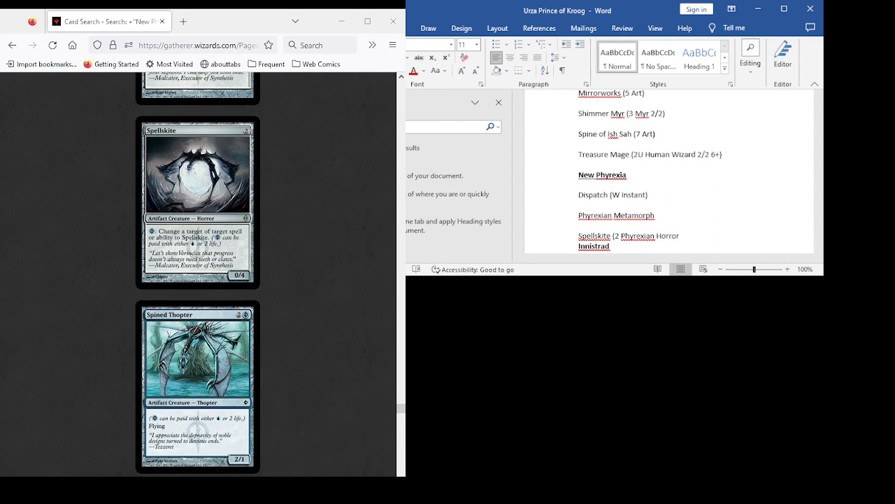
{"action": "type", "text": " 0/4)"}
{"action": "key", "text": "Return"}
- Review the New Phyrexia cards from Surge Node and Suture Priest through Torpor Orb to Vapor Snag as candidates
{"action": "scroll", "coordinate": [198, 273], "scroll_direction": "down", "scroll_amount": 8}
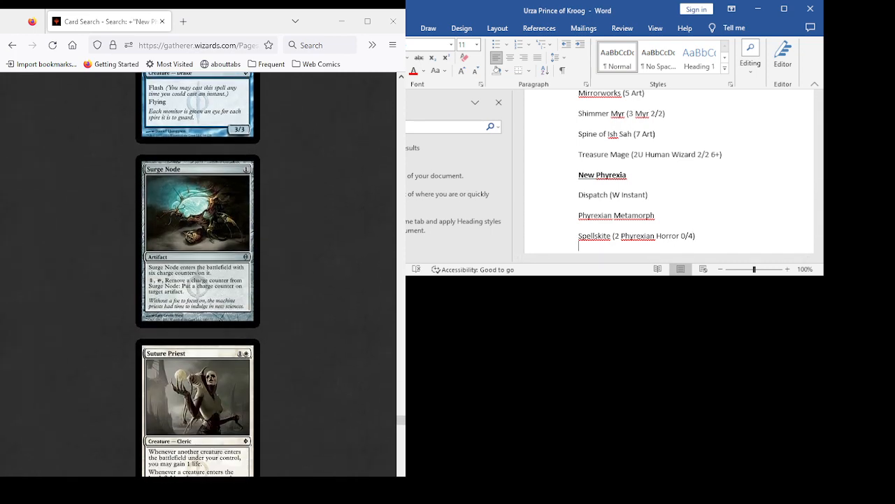
{"action": "scroll", "coordinate": [198, 273], "scroll_direction": "down", "scroll_amount": 3}
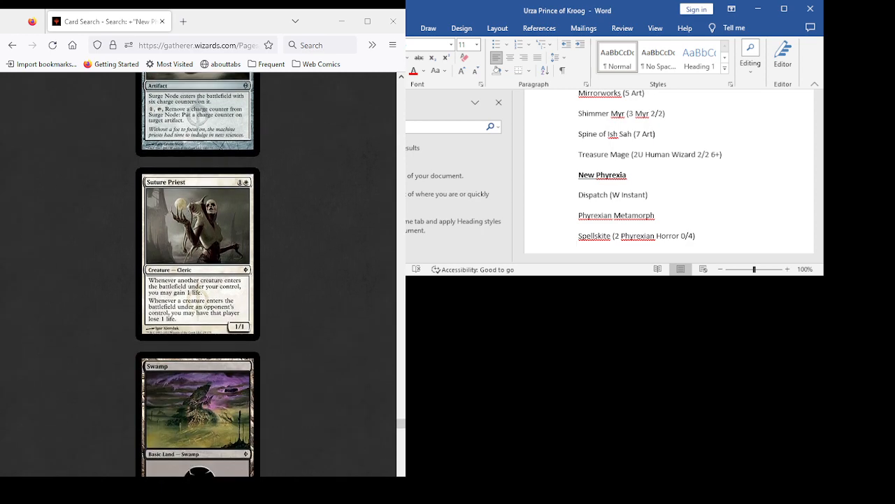
{"action": "scroll", "coordinate": [198, 273], "scroll_direction": "down", "scroll_amount": 6}
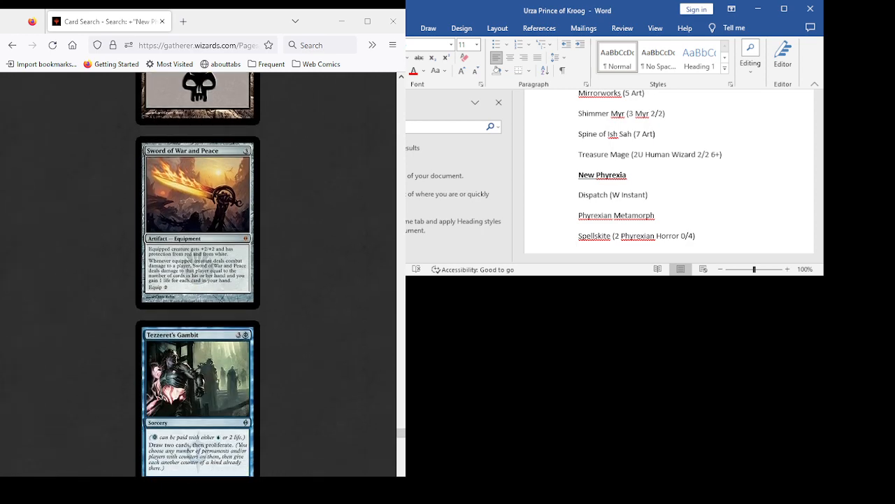
{"action": "scroll", "coordinate": [198, 273], "scroll_direction": "down", "scroll_amount": 2}
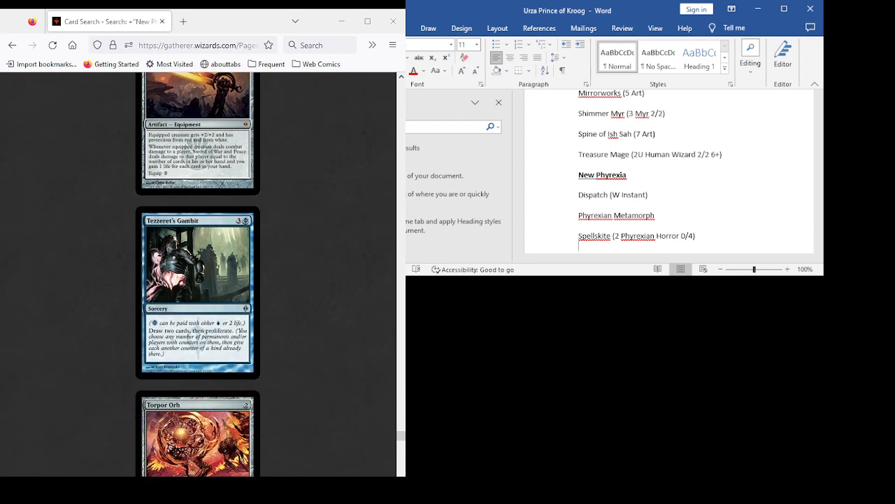
{"action": "scroll", "coordinate": [198, 272], "scroll_direction": "down", "scroll_amount": 2}
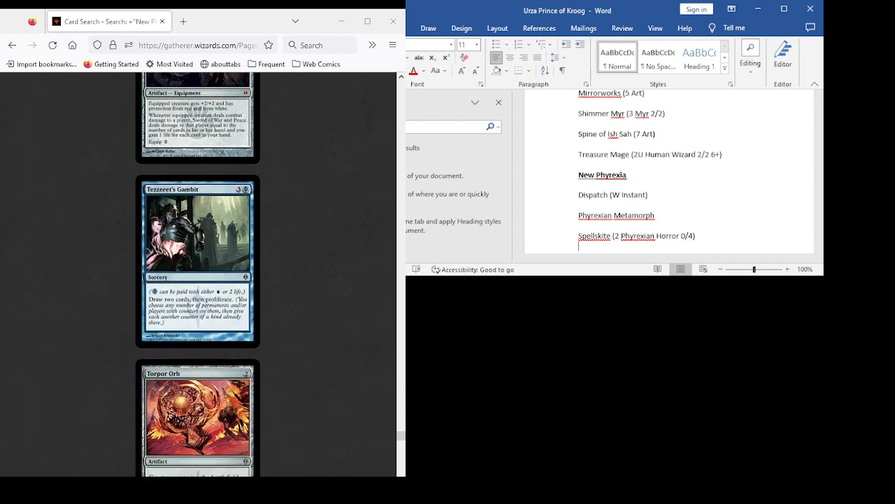
{"action": "scroll", "coordinate": [198, 272], "scroll_direction": "down", "scroll_amount": 2}
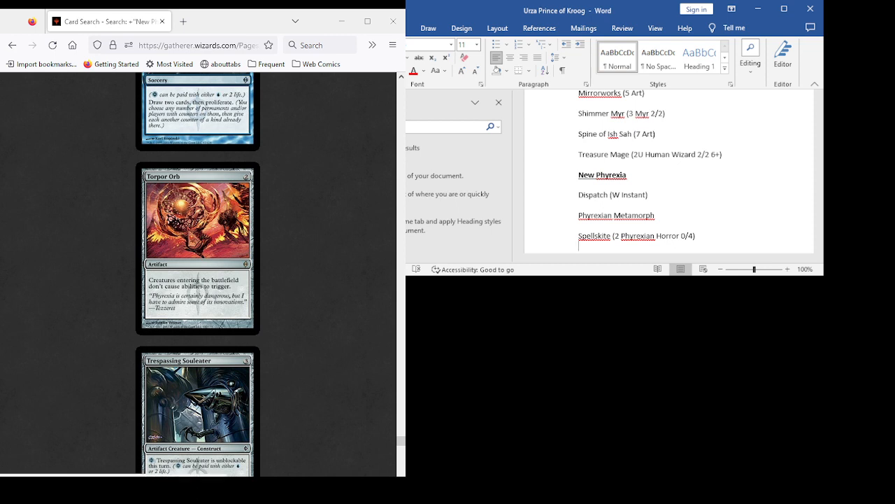
{"action": "scroll", "coordinate": [198, 273], "scroll_direction": "down", "scroll_amount": 8}
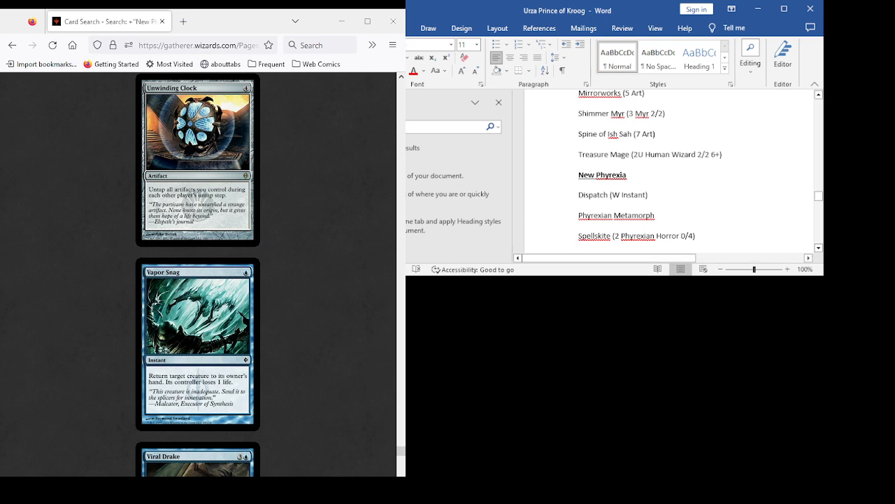
- Add "Unwinding Clock" on a new line below the Spellskite entry in the New Phyrexia list
{"action": "key", "text": "Return"}
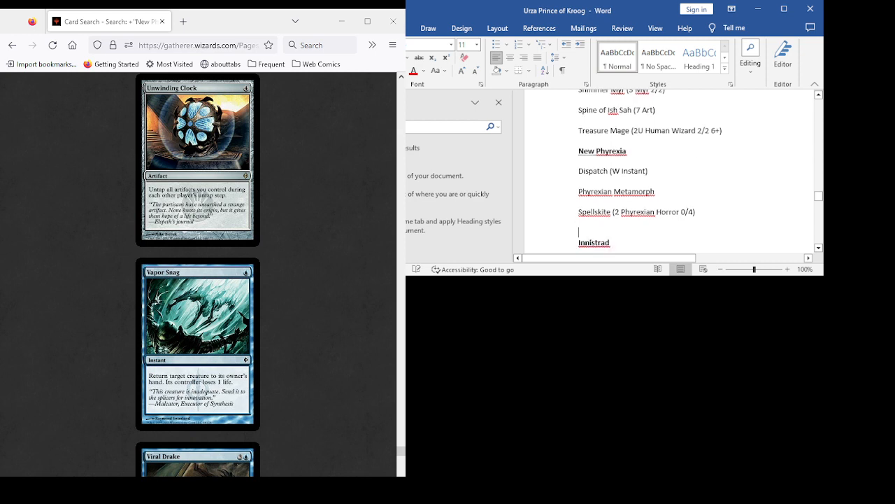
{"action": "type", "text": "Unwin"}
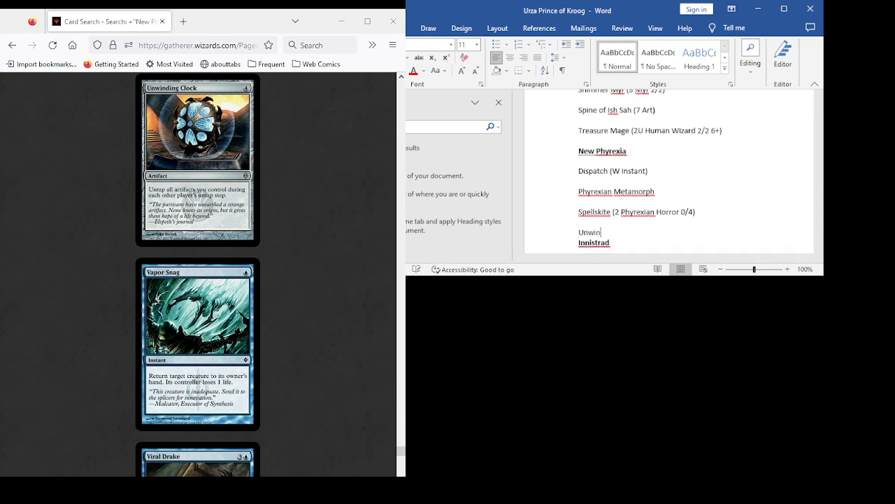
{"action": "type", "text": "ding Clock"}
- Review the remaining New Phyrexia cards from Vapor Snag and Viral Drake through War Report to Xenograft
{"action": "scroll", "coordinate": [197, 274], "scroll_direction": "down", "scroll_amount": 6}
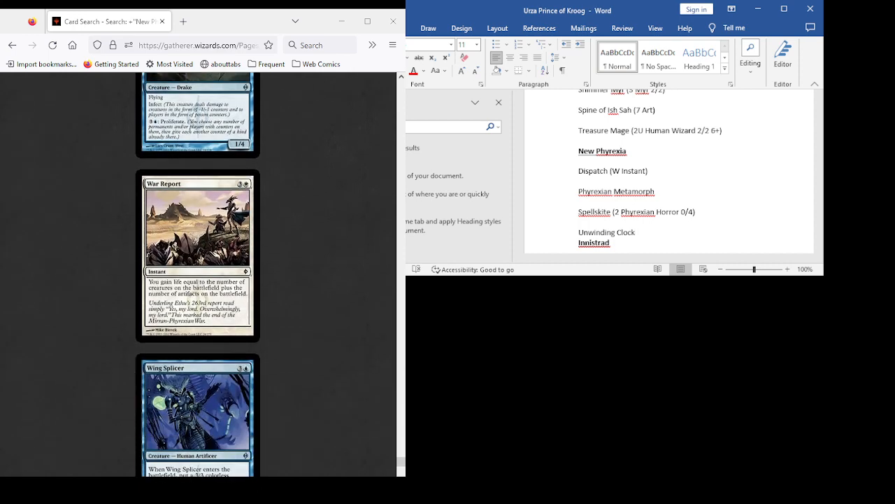
{"action": "scroll", "coordinate": [198, 274], "scroll_direction": "up", "scroll_amount": 6}
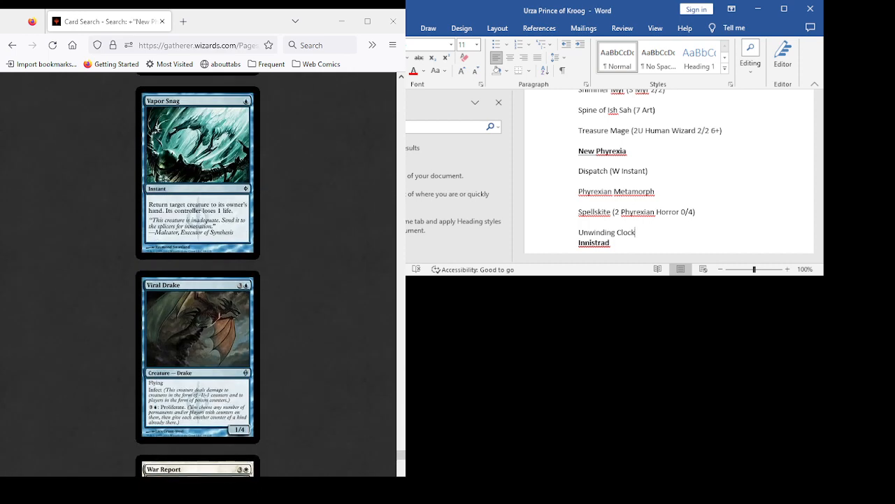
{"action": "scroll", "coordinate": [198, 274], "scroll_direction": "down", "scroll_amount": 4}
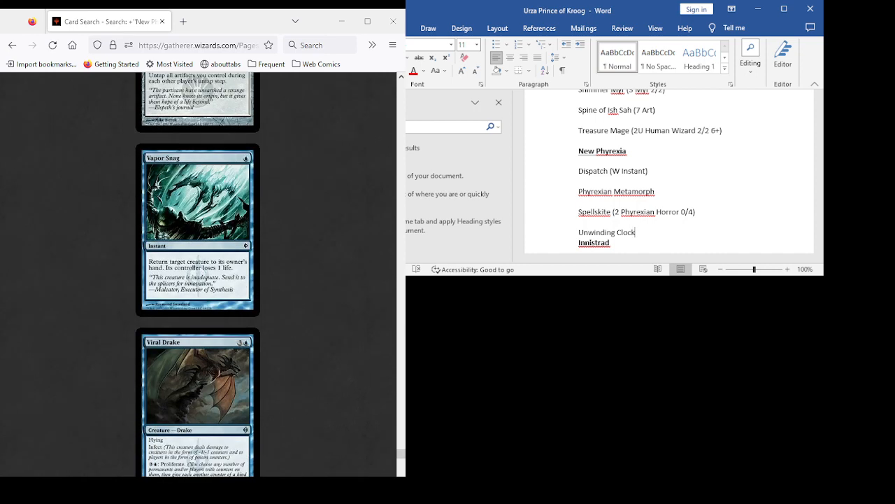
{"action": "scroll", "coordinate": [197, 274], "scroll_direction": "down", "scroll_amount": 6}
{"action": "scroll", "coordinate": [197, 274], "scroll_direction": "down", "scroll_amount": 2}
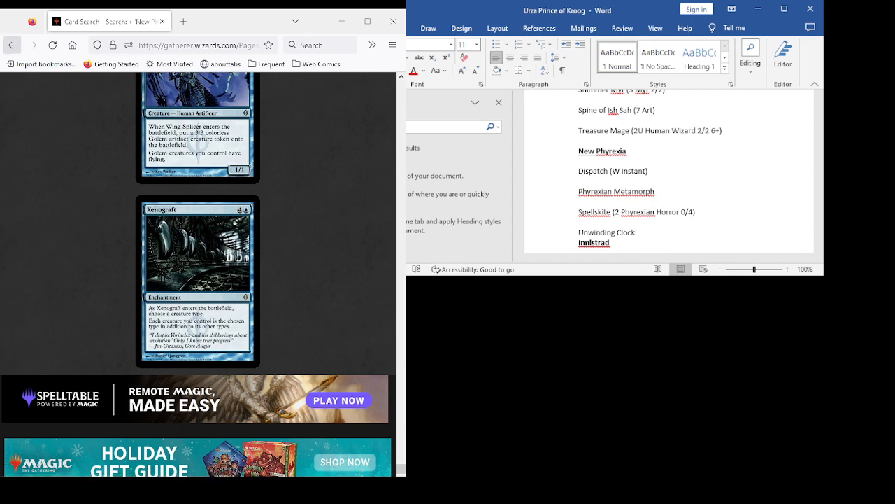
- Return to the advanced search form and remove the New Phyrexia set condition from the criteria
{"action": "left_click", "coordinate": [12, 44]}
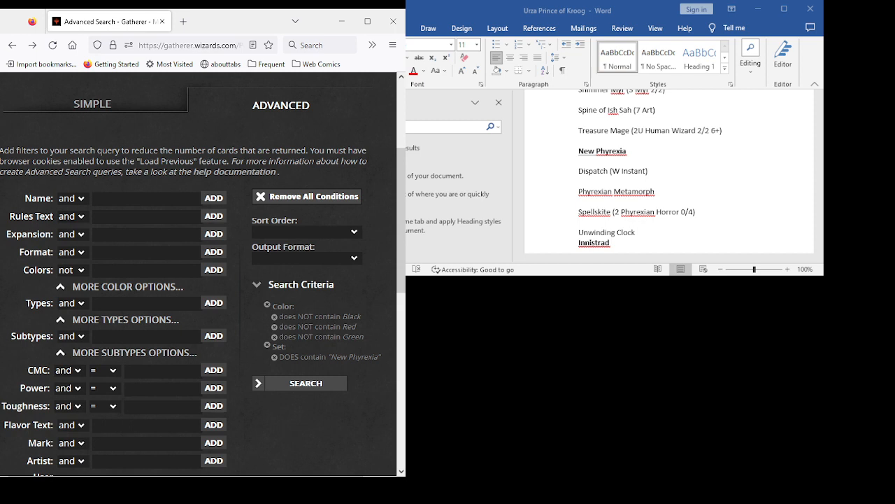
{"action": "left_click", "coordinate": [274, 357]}
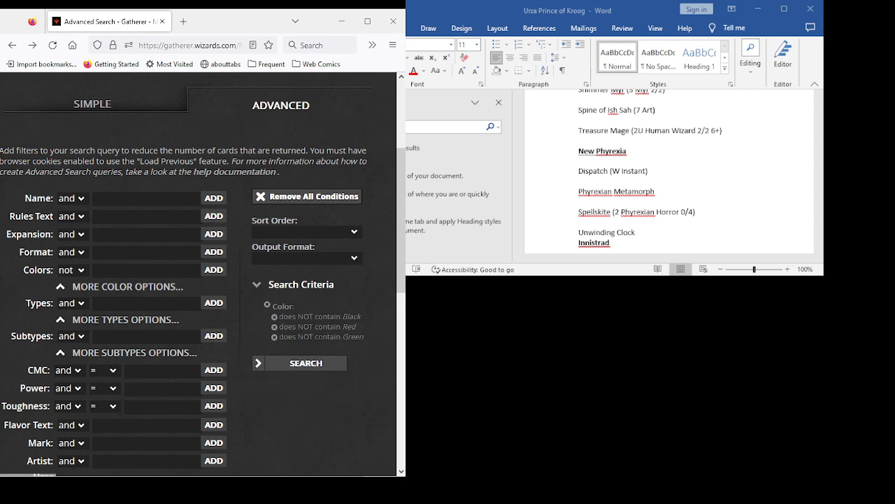
- Complete the Unwinding Clock entry in the document with "(3 Art)" and start a new line after it
{"action": "scroll", "coordinate": [665, 175], "scroll_direction": "down", "scroll_amount": 1}
{"action": "left_click", "coordinate": [637, 206]}
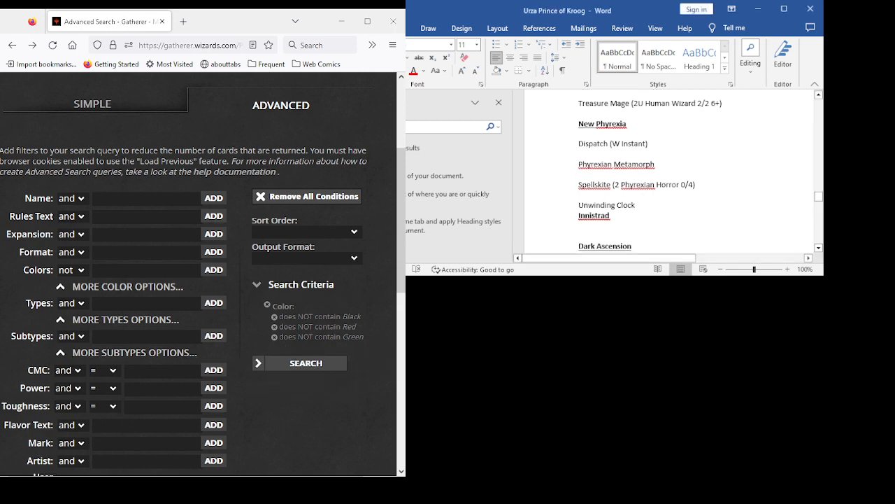
{"action": "type", "text": "(3 A"}
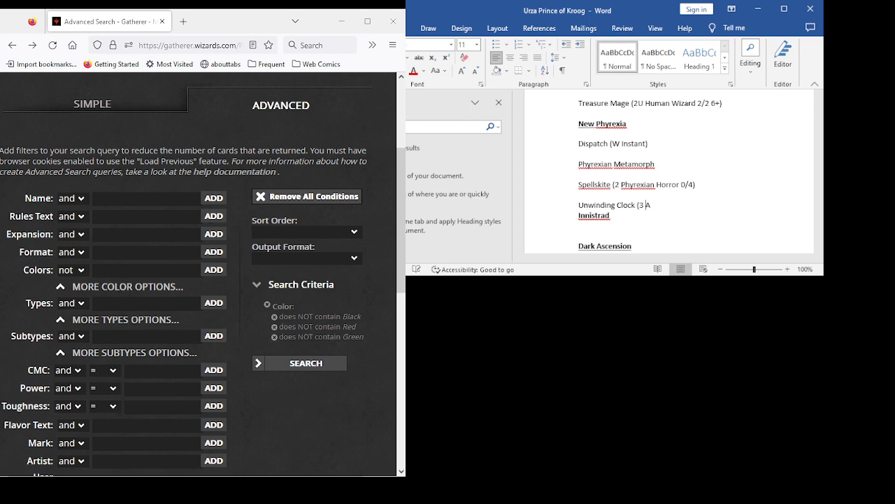
{"action": "type", "text": "rt)"}
{"action": "key", "text": "Return"}
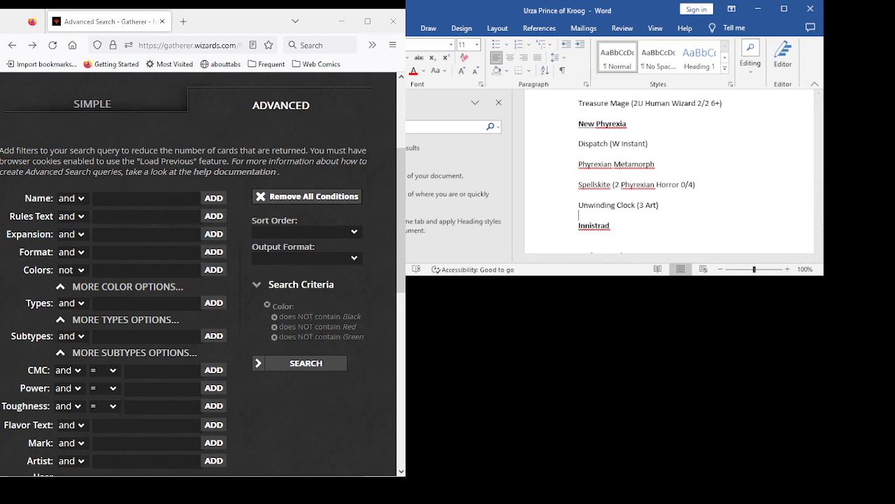
- Add the Innistrad expansion to the search criteria and run the card search
{"action": "left_click", "coordinate": [146, 234]}
{"action": "type", "text": "inn"}
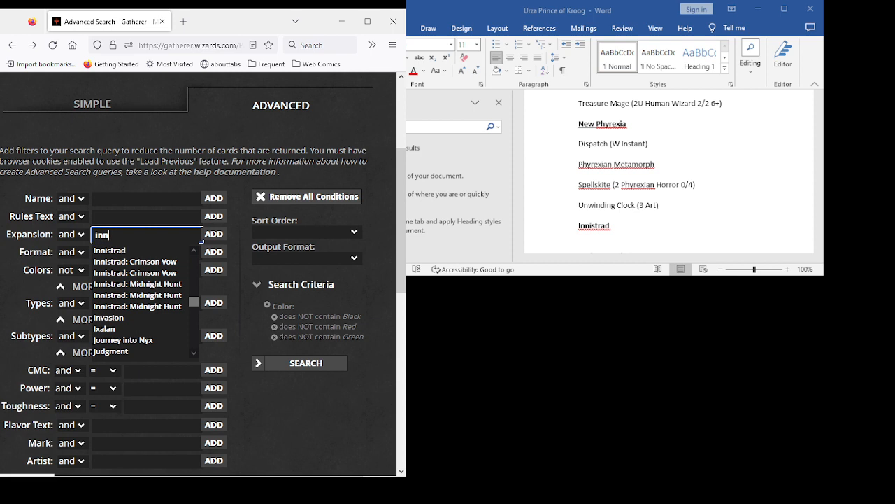
{"action": "key", "text": "Down"}
{"action": "key", "text": "Return"}
{"action": "key", "text": "Return"}
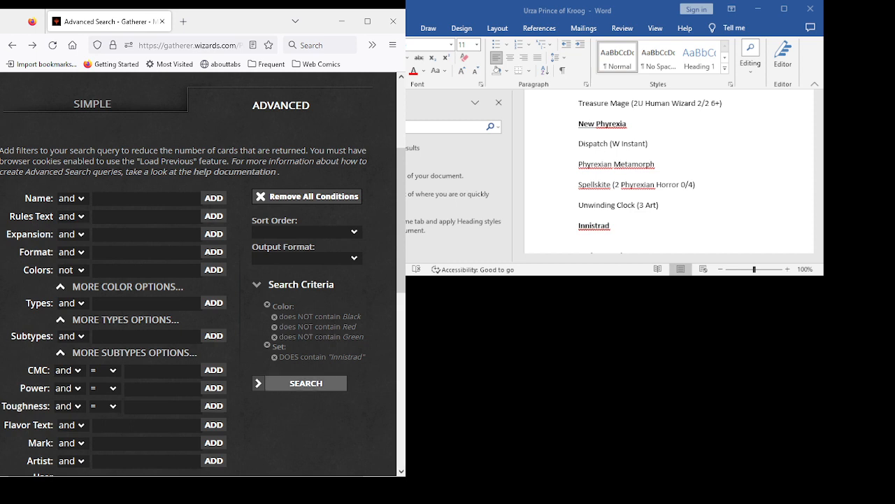
{"action": "left_click", "coordinate": [306, 383]}
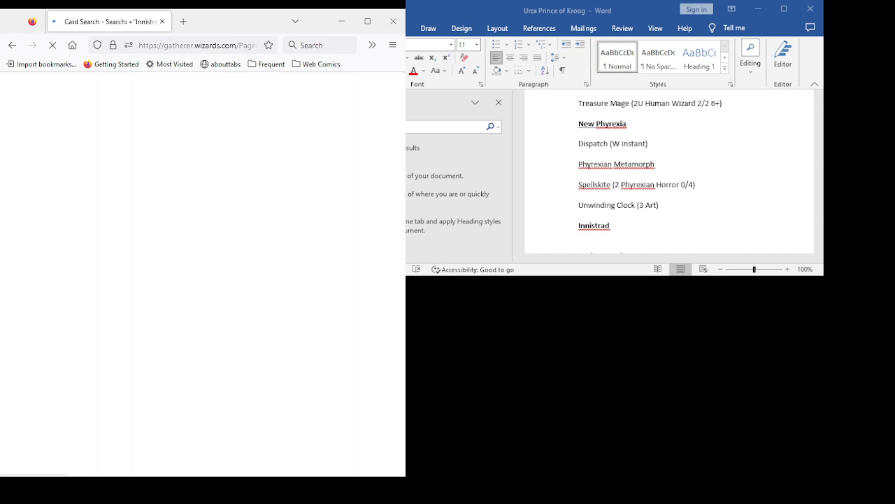
- Review the Innistrad cards from Angel of Flight Alabaster through Armored Skaab and Back from the Brink to Blazing Torch
{"action": "scroll", "coordinate": [198, 272], "scroll_direction": "down", "scroll_amount": 3}
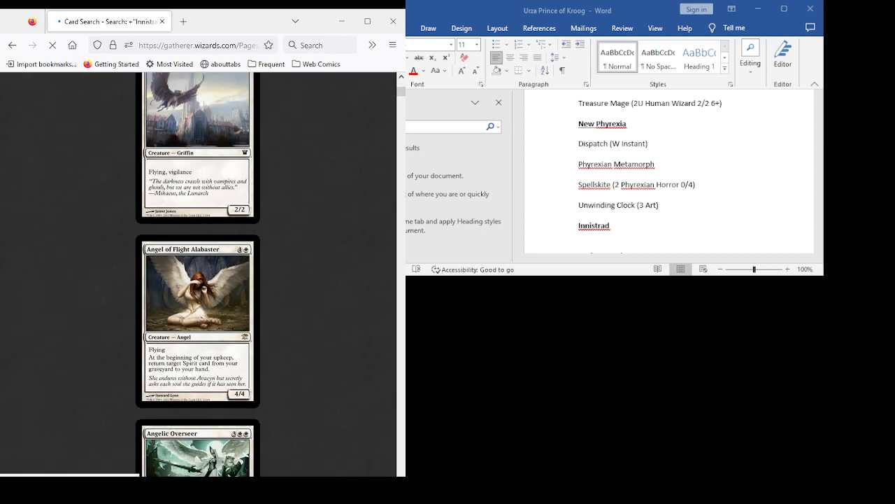
{"action": "scroll", "coordinate": [198, 273], "scroll_direction": "down", "scroll_amount": 3}
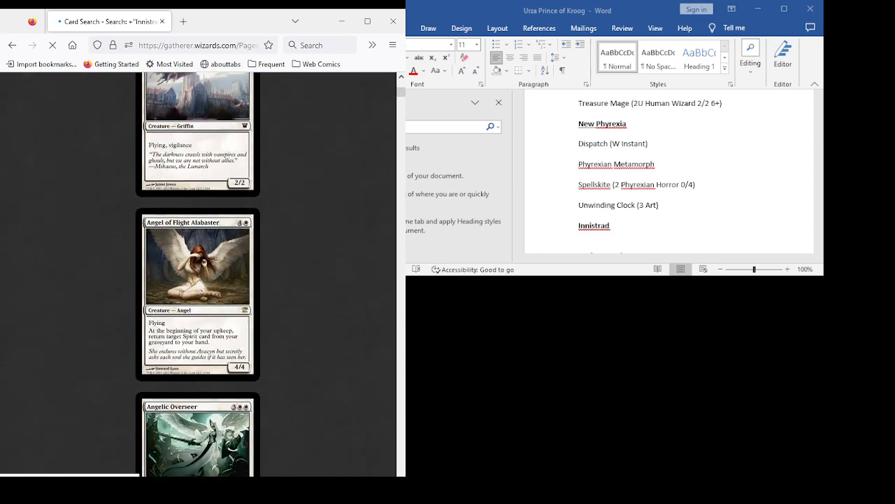
{"action": "scroll", "coordinate": [198, 272], "scroll_direction": "down", "scroll_amount": 3}
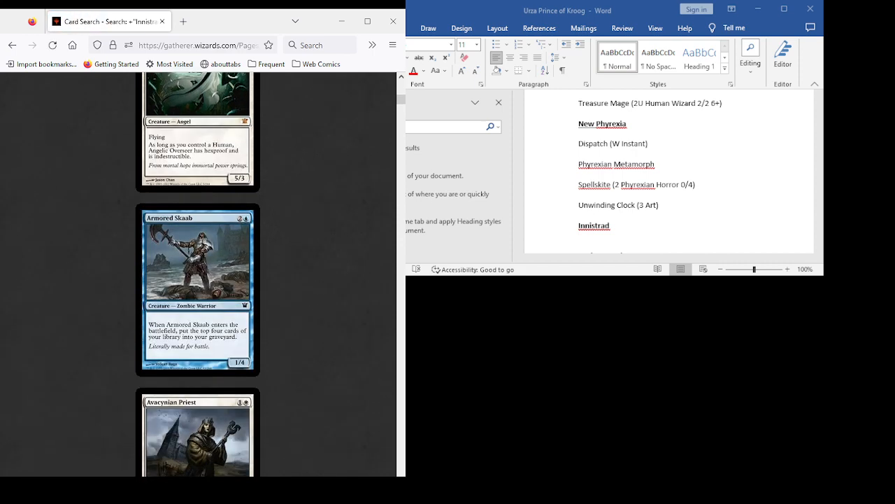
{"action": "scroll", "coordinate": [198, 273], "scroll_direction": "down", "scroll_amount": 5}
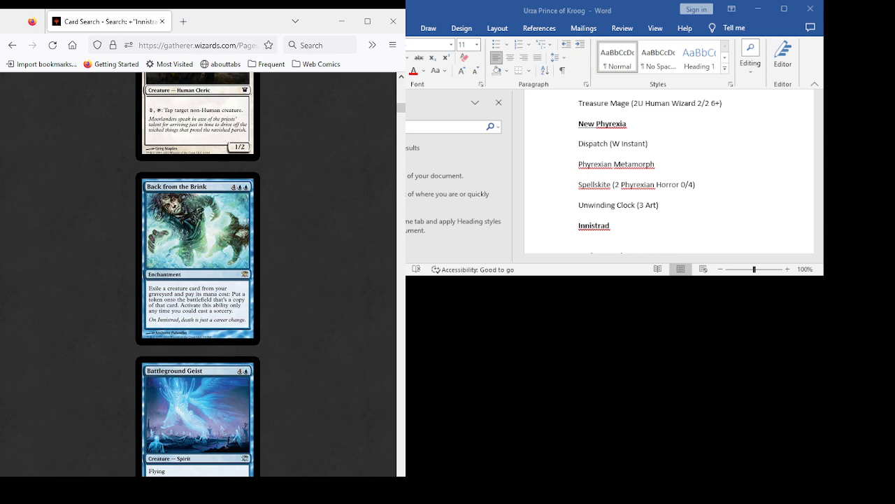
{"action": "scroll", "coordinate": [198, 273], "scroll_direction": "down", "scroll_amount": 3}
{"action": "scroll", "coordinate": [198, 273], "scroll_direction": "up", "scroll_amount": 3}
{"action": "scroll", "coordinate": [198, 273], "scroll_direction": "down", "scroll_amount": 3}
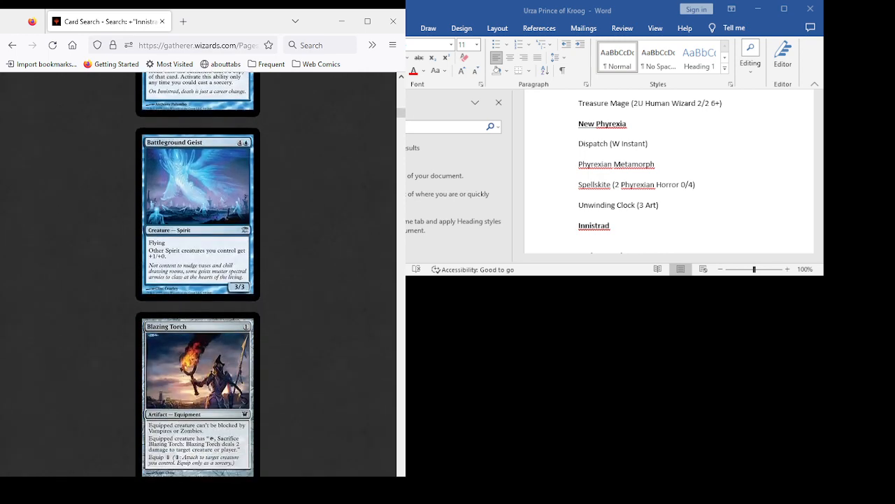
{"action": "scroll", "coordinate": [198, 273], "scroll_direction": "down", "scroll_amount": 1}
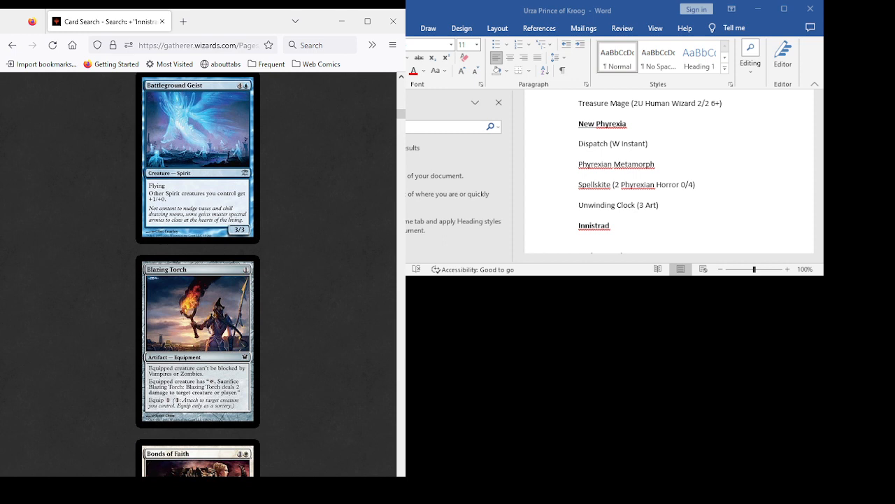
{"action": "scroll", "coordinate": [198, 273], "scroll_direction": "up", "scroll_amount": 3}
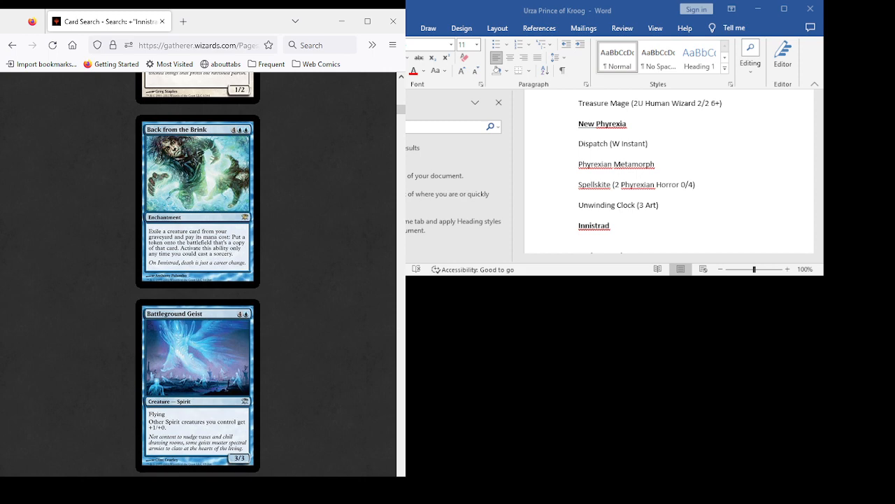
{"action": "scroll", "coordinate": [198, 273], "scroll_direction": "down", "scroll_amount": 5}
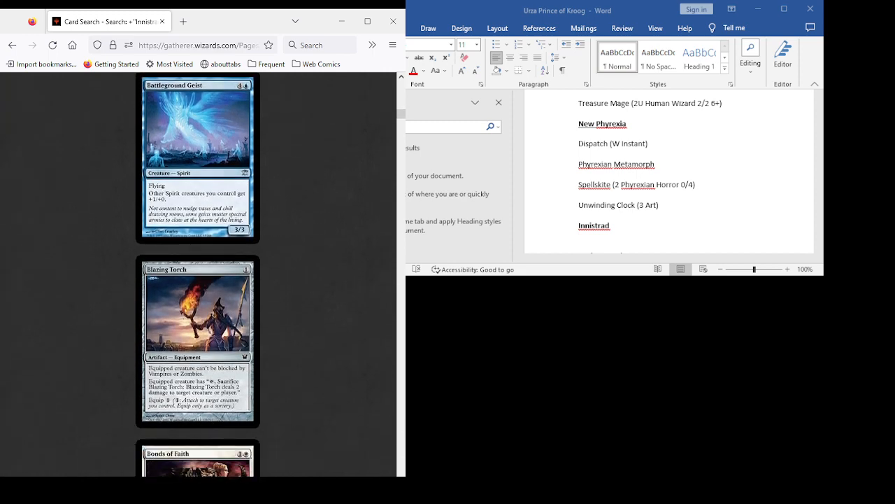
- Examine Butcher's Cleaver, Cackling Counterpart and Cellar Door in the Innistrad results, and recheck Back from the Brink and Battleground Geist
{"action": "scroll", "coordinate": [198, 273], "scroll_direction": "down", "scroll_amount": 9}
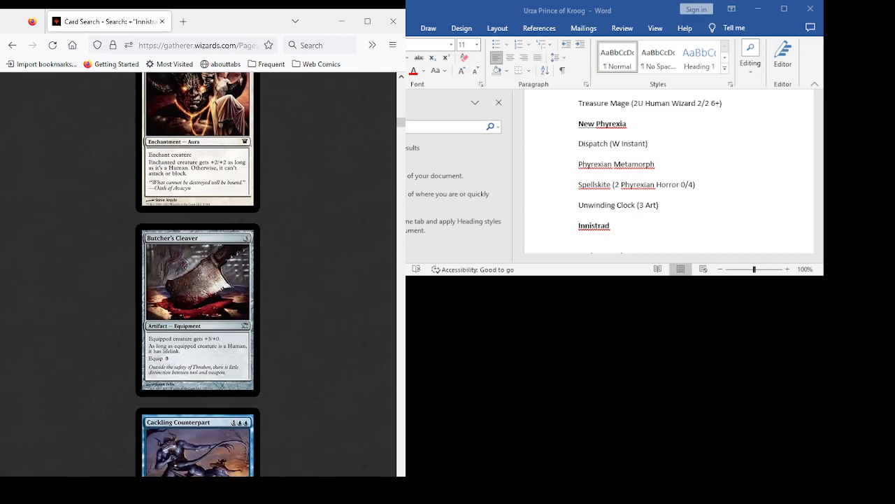
{"action": "scroll", "coordinate": [198, 273], "scroll_direction": "down", "scroll_amount": 5}
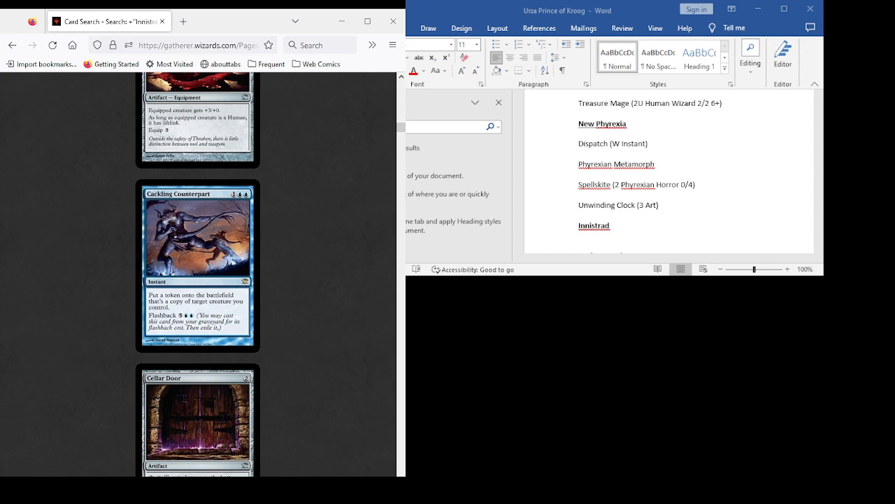
{"action": "scroll", "coordinate": [197, 274], "scroll_direction": "down", "scroll_amount": 4}
{"action": "scroll", "coordinate": [197, 274], "scroll_direction": "up", "scroll_amount": 5}
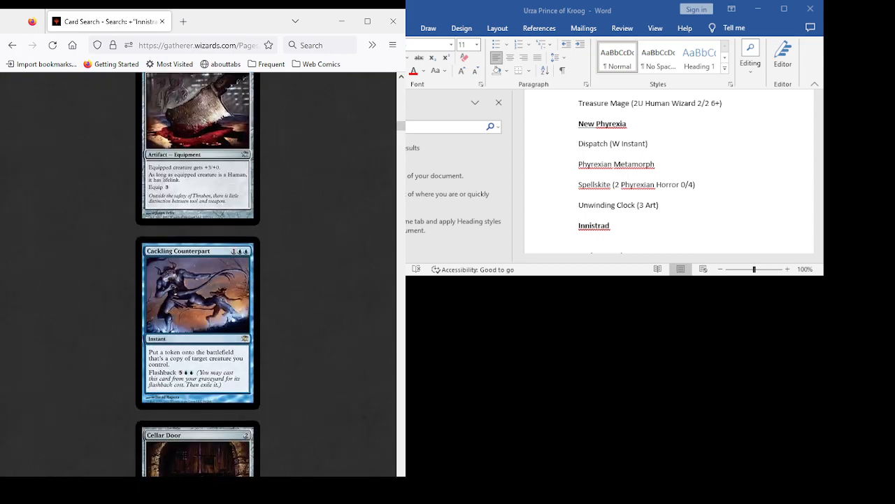
{"action": "scroll", "coordinate": [197, 274], "scroll_direction": "up", "scroll_amount": 10}
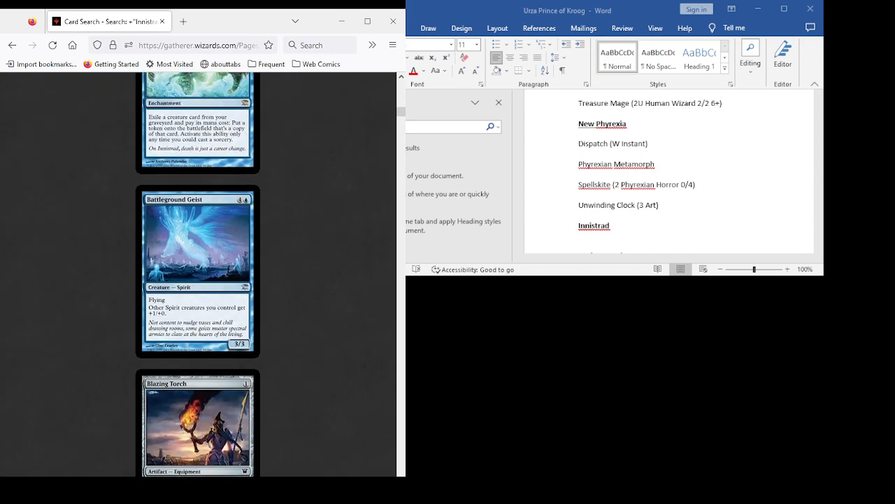
{"action": "scroll", "coordinate": [197, 275], "scroll_direction": "down", "scroll_amount": 5}
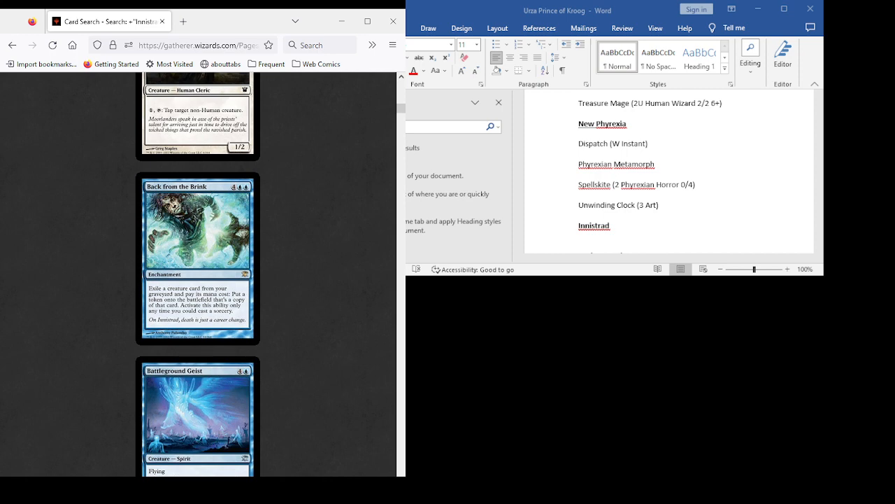
{"action": "scroll", "coordinate": [197, 274], "scroll_direction": "down", "scroll_amount": 11}
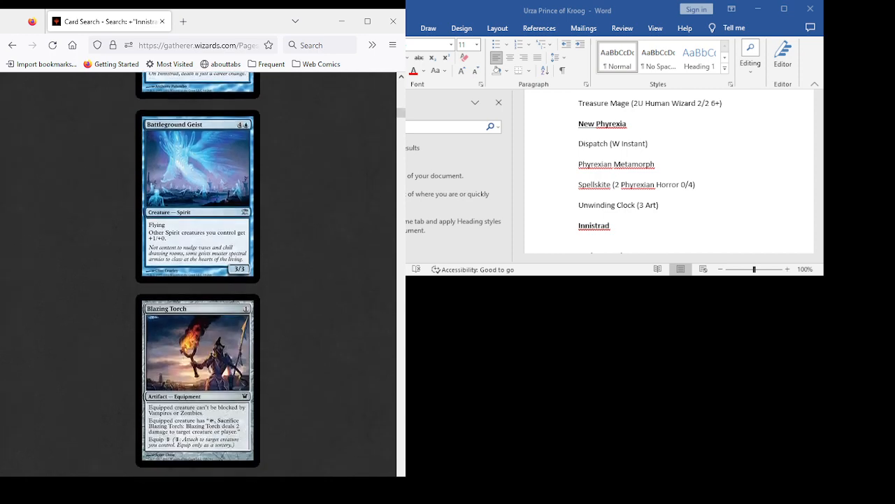
- Review the Innistrad cards from Cellar Door through Civilized Scholar, and recheck Butcher's Cleaver and Cackling Counterpart
{"action": "scroll", "coordinate": [198, 274], "scroll_direction": "down", "scroll_amount": 10}
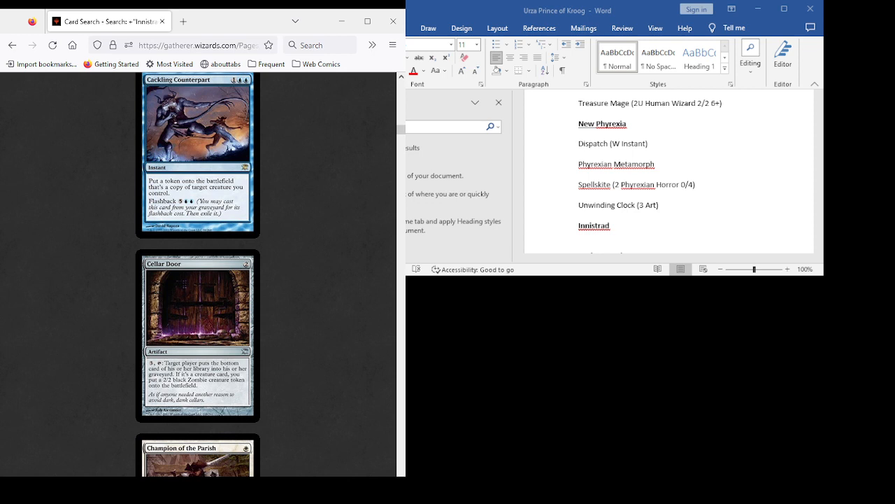
{"action": "scroll", "coordinate": [197, 274], "scroll_direction": "down", "scroll_amount": 3}
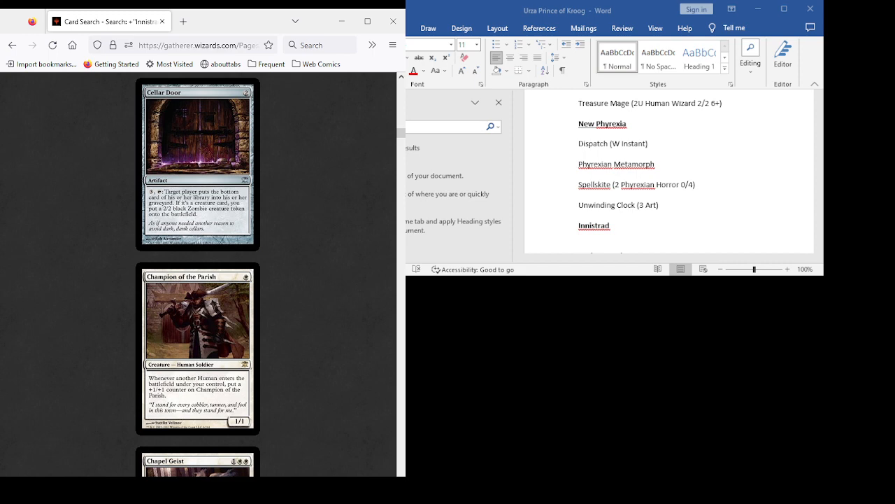
{"action": "scroll", "coordinate": [197, 274], "scroll_direction": "up", "scroll_amount": 10}
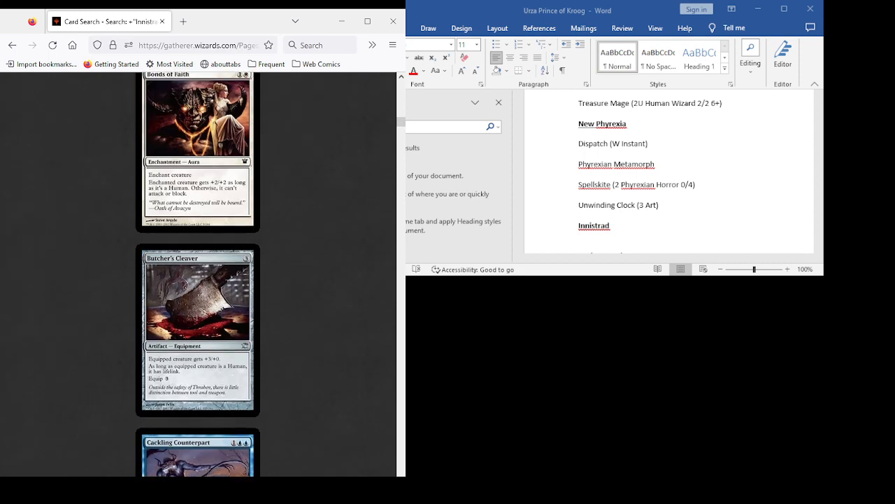
{"action": "scroll", "coordinate": [197, 274], "scroll_direction": "down", "scroll_amount": 4}
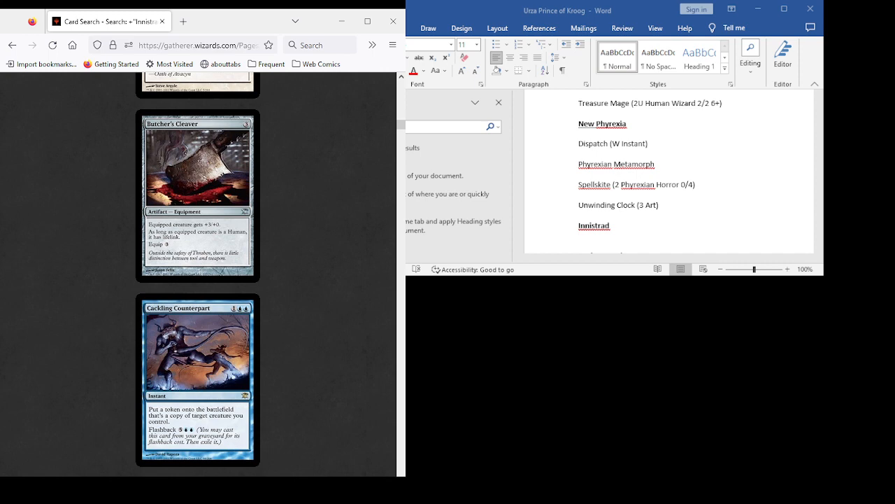
{"action": "scroll", "coordinate": [197, 274], "scroll_direction": "down", "scroll_amount": 3}
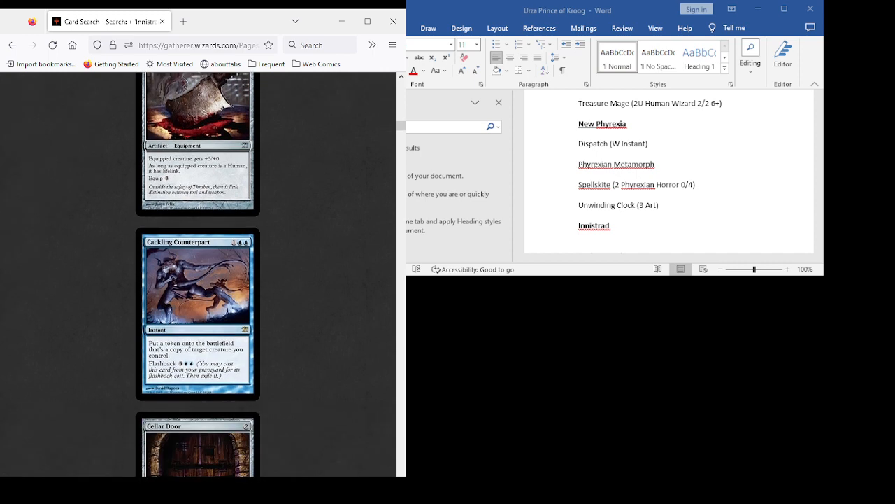
{"action": "scroll", "coordinate": [197, 274], "scroll_direction": "down", "scroll_amount": 9}
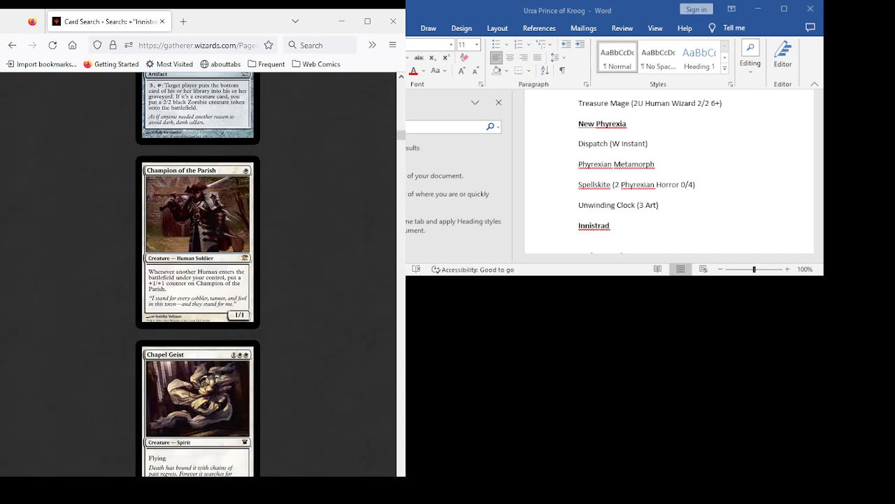
{"action": "scroll", "coordinate": [198, 274], "scroll_direction": "down", "scroll_amount": 1}
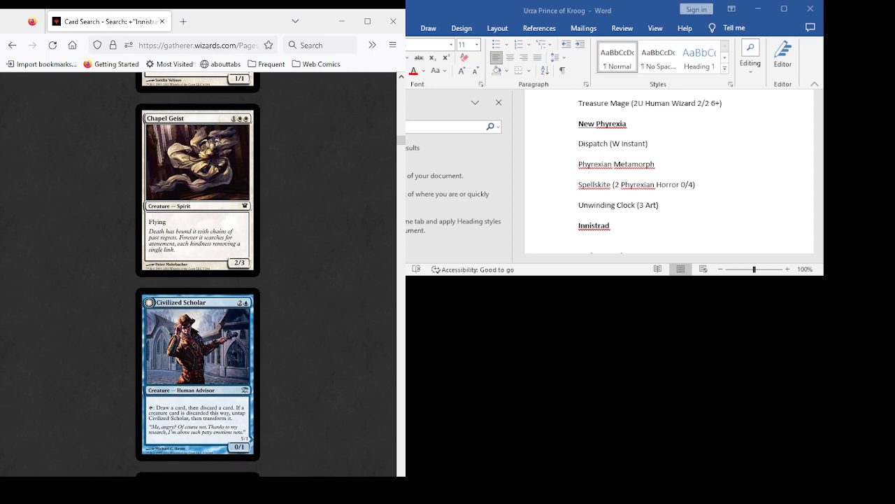
{"action": "scroll", "coordinate": [197, 275], "scroll_direction": "down", "scroll_amount": 4}
{"action": "scroll", "coordinate": [197, 274], "scroll_direction": "up", "scroll_amount": 12}
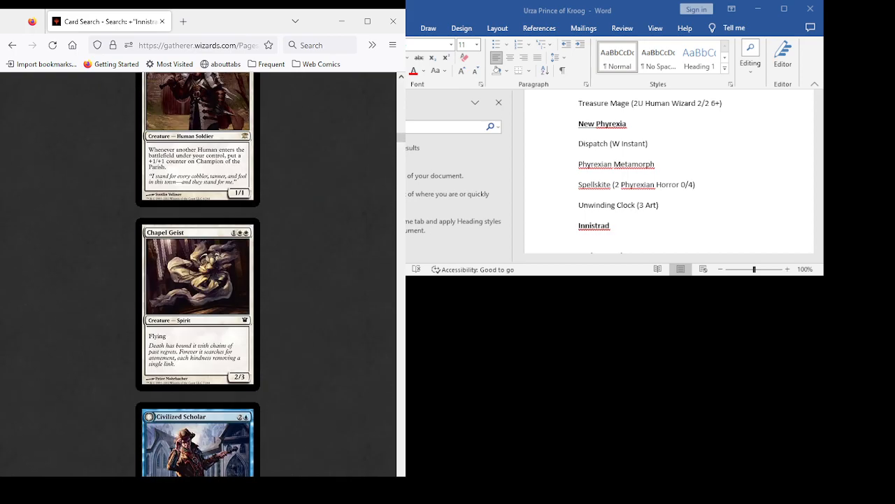
{"action": "scroll", "coordinate": [197, 274], "scroll_direction": "down", "scroll_amount": 11}
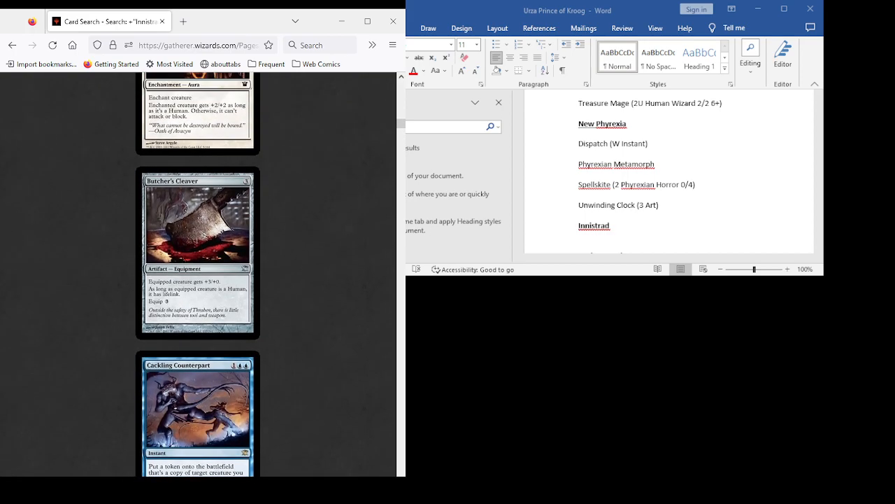
{"action": "scroll", "coordinate": [198, 274], "scroll_direction": "down", "scroll_amount": 2}
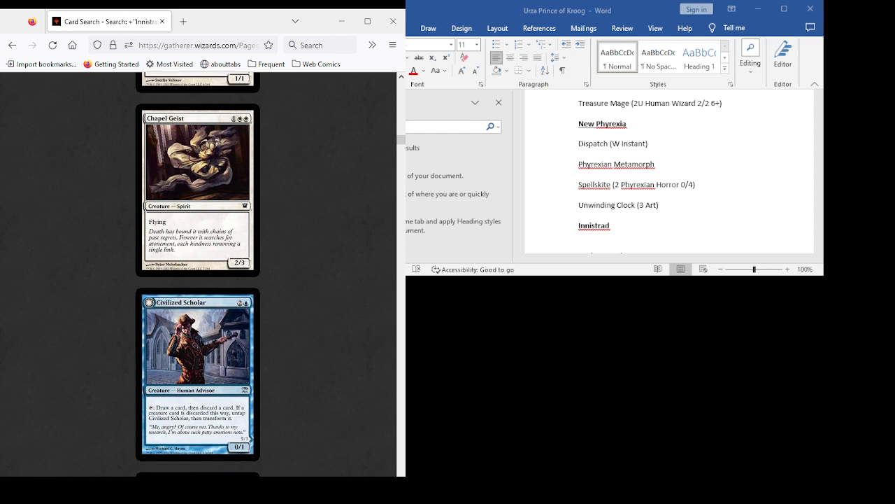
- Review the Innistrad cards from Claustrophobia through Delver of Secrets, including Creepy Doll, Curiosity and Curse of the Bloody Tome
{"action": "scroll", "coordinate": [198, 274], "scroll_direction": "down", "scroll_amount": 9}
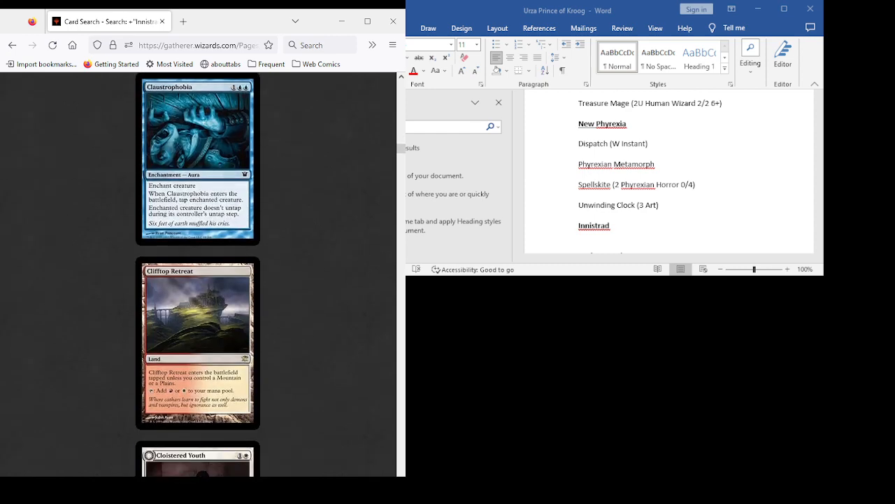
{"action": "scroll", "coordinate": [197, 275], "scroll_direction": "down", "scroll_amount": 4}
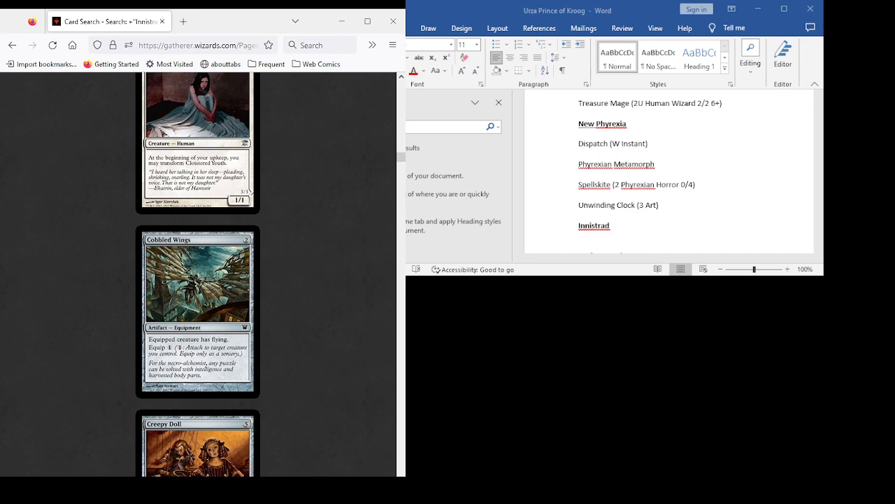
{"action": "scroll", "coordinate": [197, 274], "scroll_direction": "down", "scroll_amount": 2}
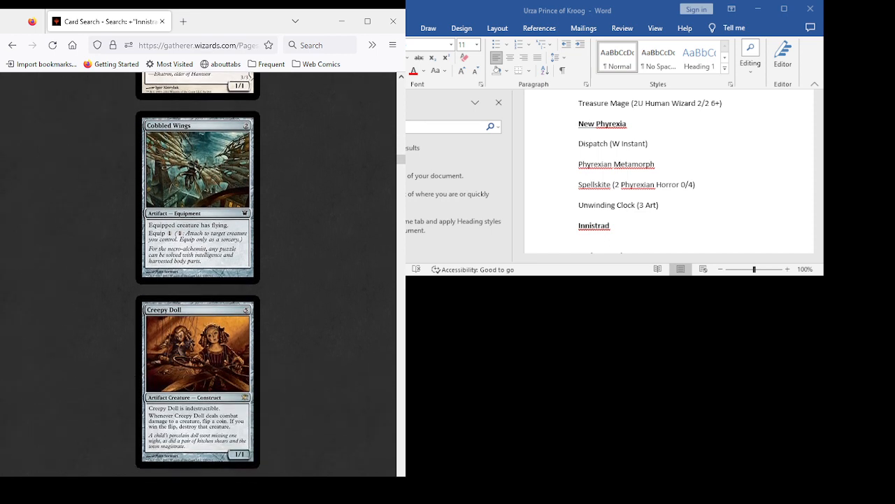
{"action": "scroll", "coordinate": [197, 274], "scroll_direction": "down", "scroll_amount": 3}
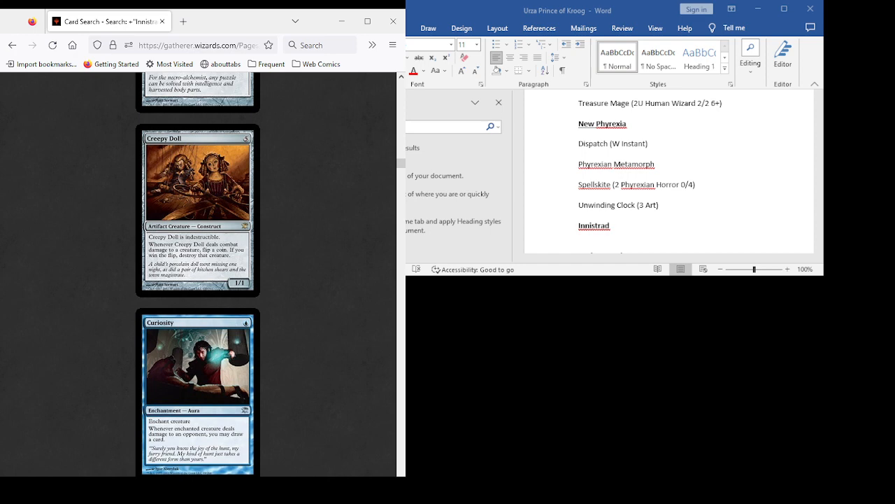
{"action": "scroll", "coordinate": [198, 274], "scroll_direction": "down", "scroll_amount": 5}
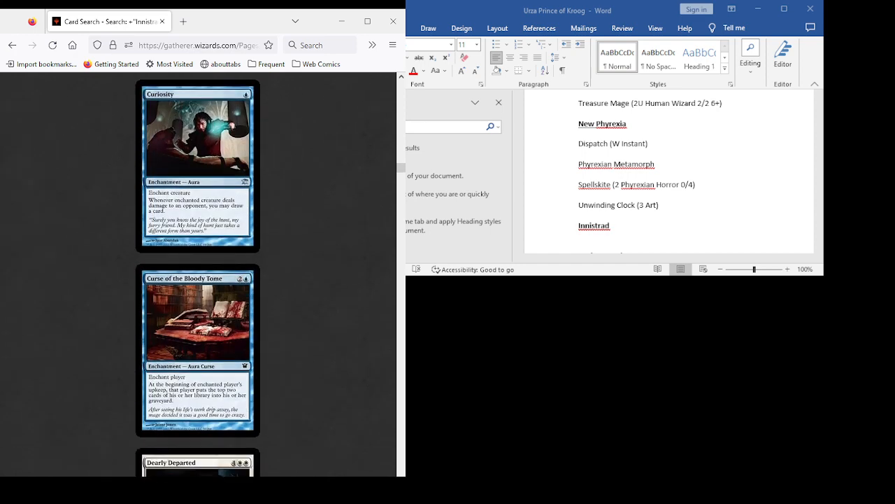
{"action": "scroll", "coordinate": [197, 274], "scroll_direction": "up", "scroll_amount": 3}
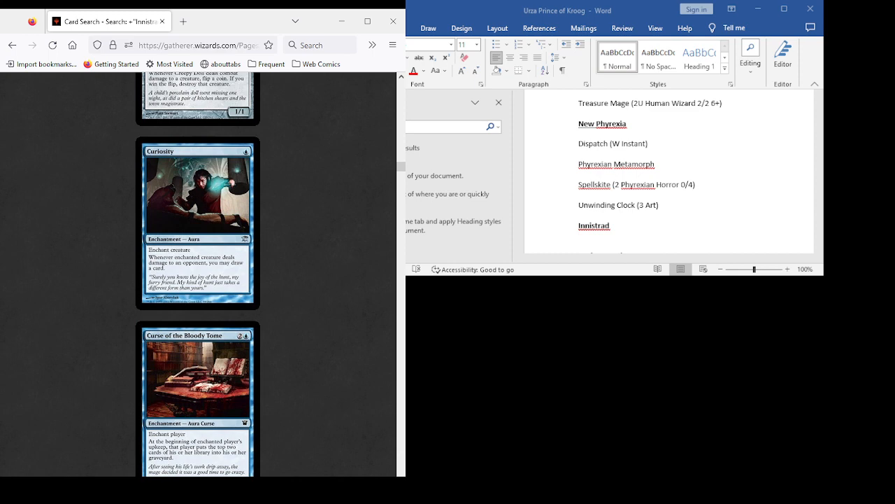
{"action": "scroll", "coordinate": [197, 274], "scroll_direction": "down", "scroll_amount": 3}
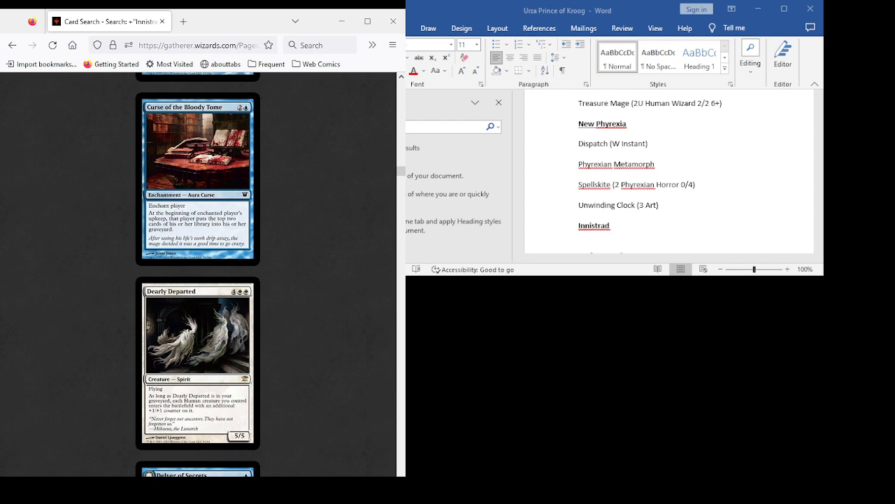
{"action": "scroll", "coordinate": [198, 274], "scroll_direction": "up", "scroll_amount": 2}
{"action": "scroll", "coordinate": [198, 274], "scroll_direction": "down", "scroll_amount": 5}
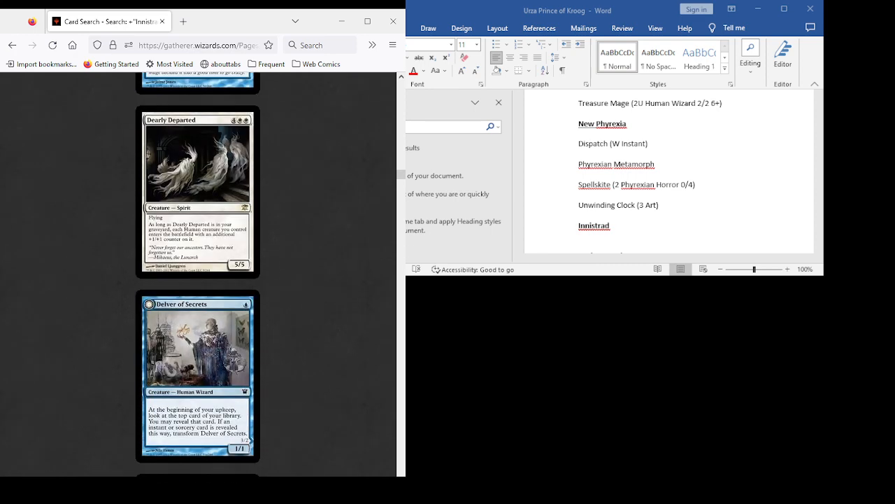
{"action": "scroll", "coordinate": [198, 275], "scroll_direction": "down", "scroll_amount": 2}
{"action": "scroll", "coordinate": [198, 274], "scroll_direction": "up", "scroll_amount": 5}
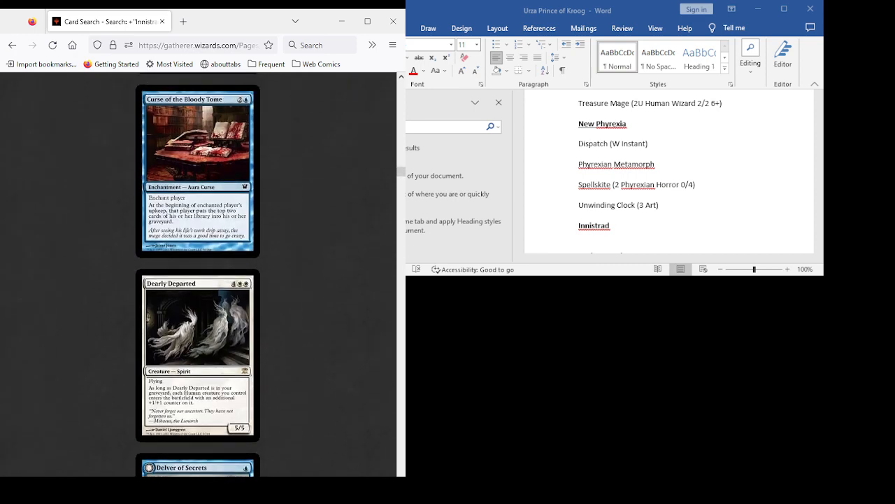
{"action": "scroll", "coordinate": [198, 274], "scroll_direction": "down", "scroll_amount": 3}
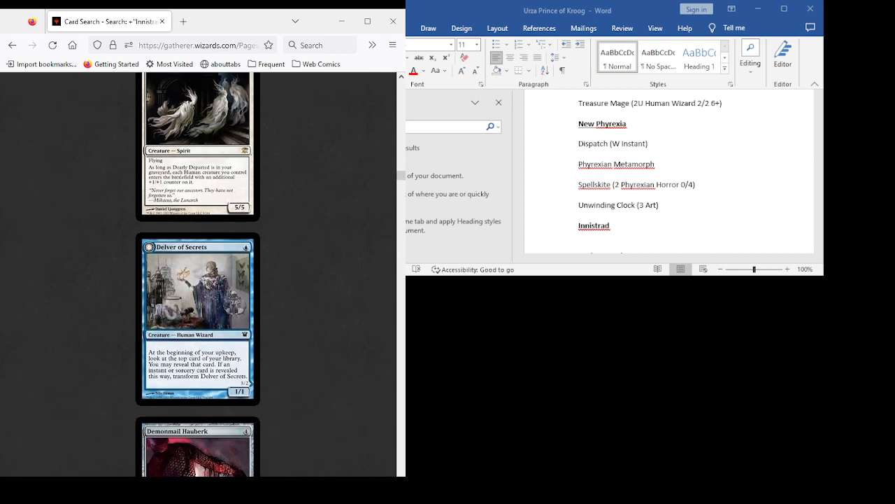
- Examine the Innistrad cards from Demonmail Hauberk through Forbidden Alchemy, including Dissipate, Divine Reckoning and Fiend Hunter
{"action": "scroll", "coordinate": [198, 275], "scroll_direction": "down", "scroll_amount": 2}
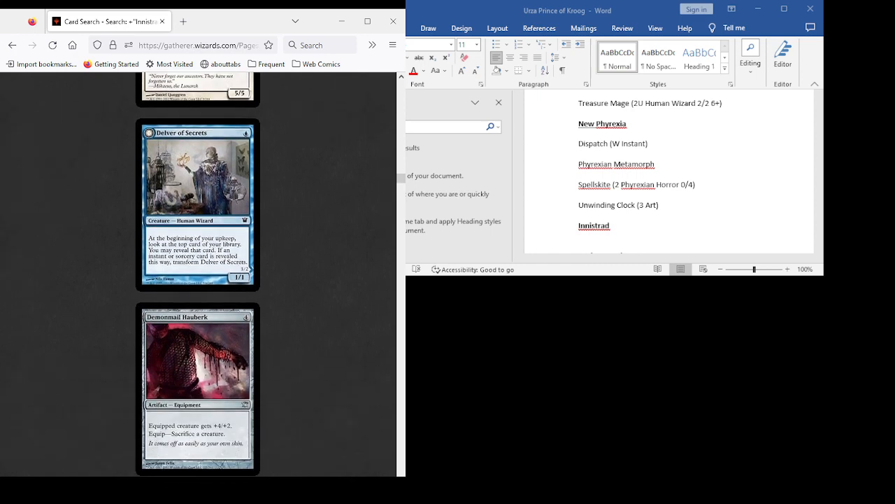
{"action": "scroll", "coordinate": [198, 275], "scroll_direction": "down", "scroll_amount": 4}
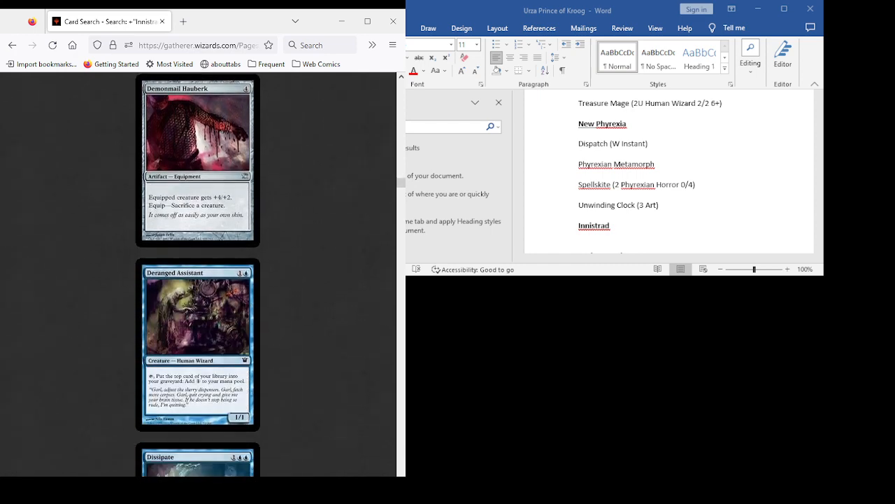
{"action": "scroll", "coordinate": [198, 275], "scroll_direction": "down", "scroll_amount": 5}
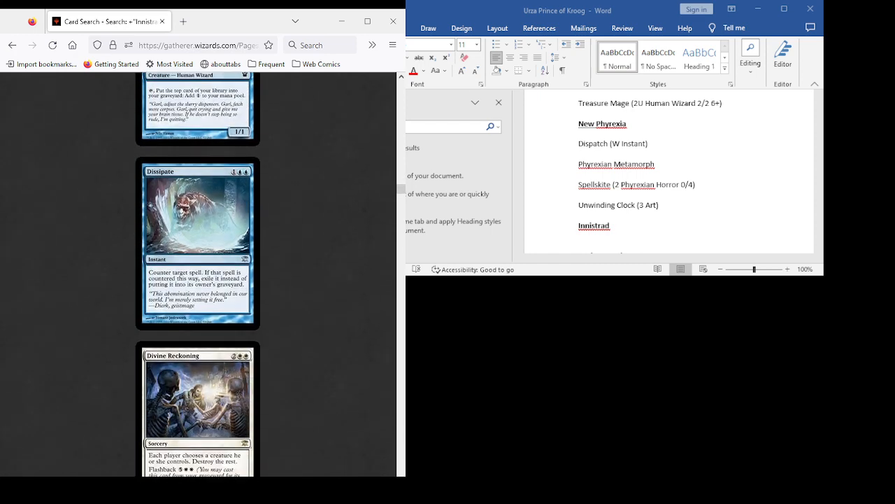
{"action": "scroll", "coordinate": [198, 275], "scroll_direction": "down", "scroll_amount": 3}
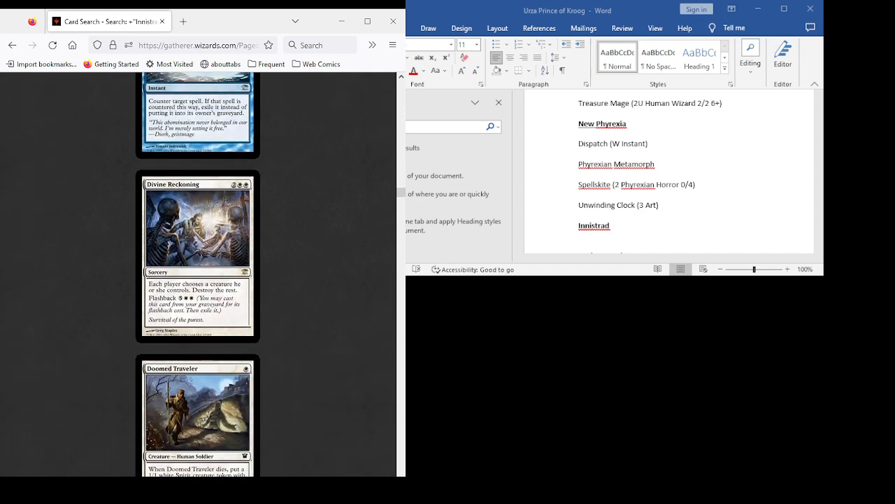
{"action": "scroll", "coordinate": [198, 274], "scroll_direction": "down", "scroll_amount": 4}
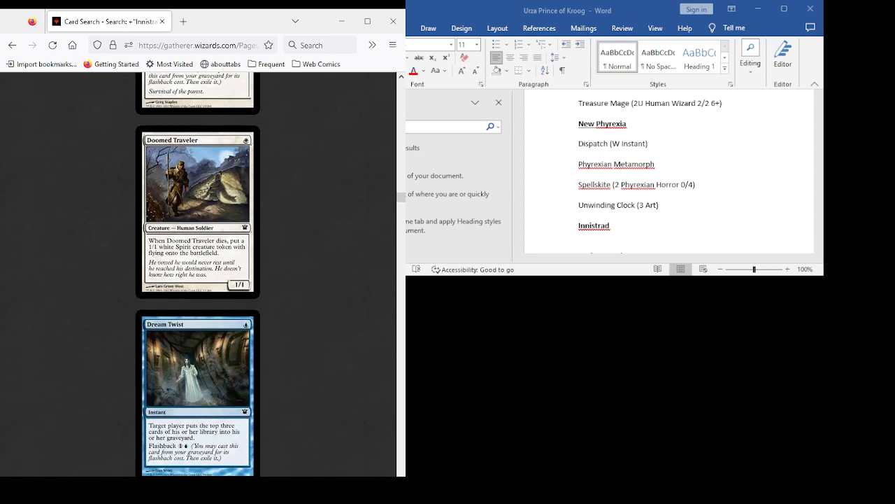
{"action": "scroll", "coordinate": [198, 275], "scroll_direction": "down", "scroll_amount": 2}
{"action": "scroll", "coordinate": [198, 274], "scroll_direction": "down", "scroll_amount": 8}
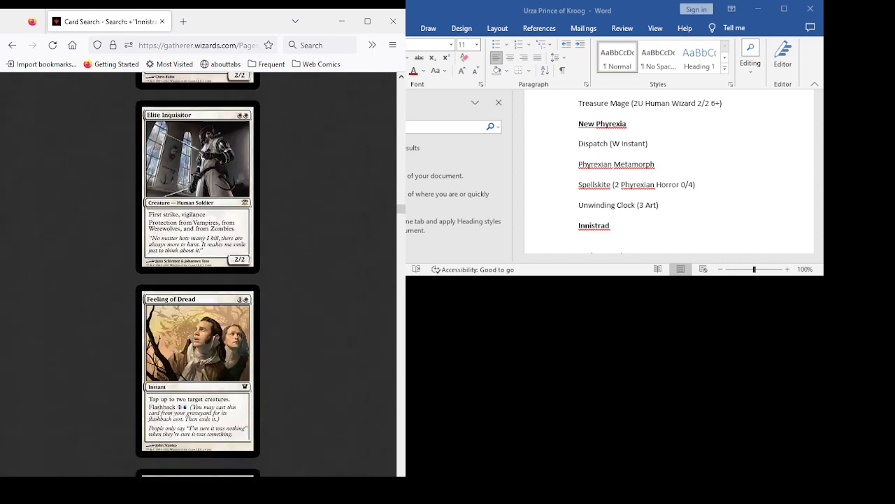
{"action": "scroll", "coordinate": [198, 275], "scroll_direction": "down", "scroll_amount": 1}
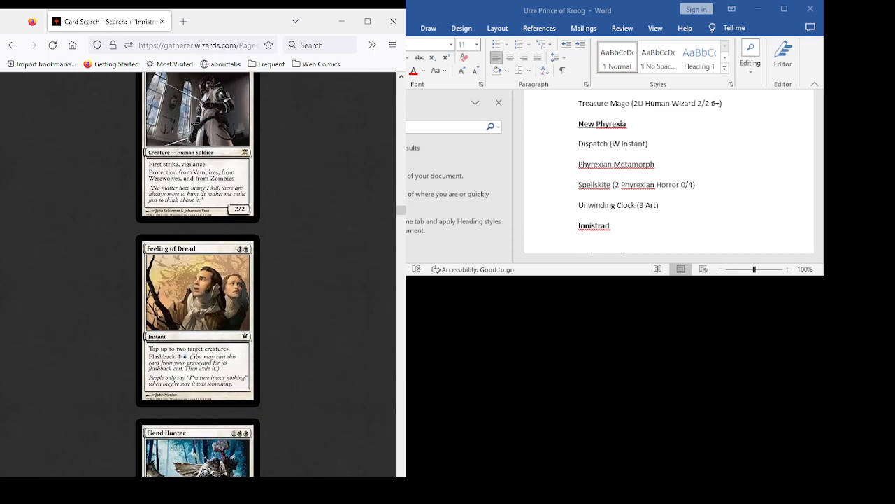
{"action": "scroll", "coordinate": [198, 274], "scroll_direction": "down", "scroll_amount": 4}
{"action": "scroll", "coordinate": [198, 274], "scroll_direction": "down", "scroll_amount": 2}
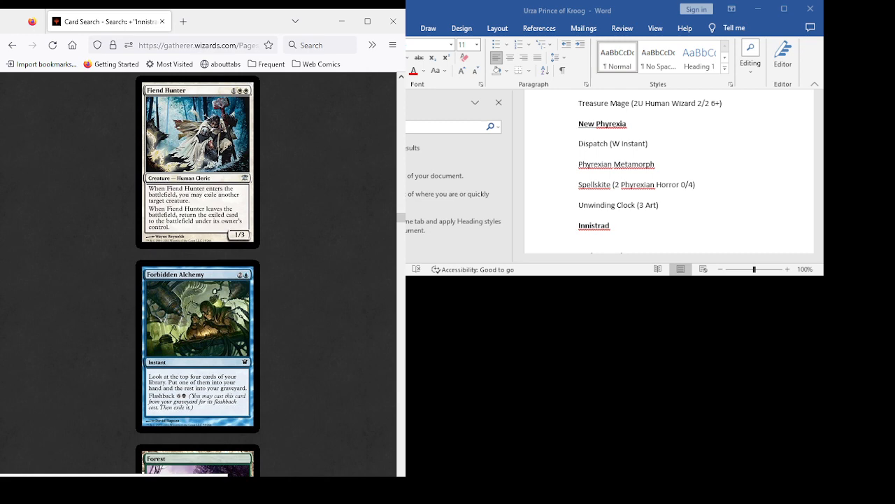
- Examine the Innistrad cards from Forest through Gavony Township, and recheck Elder Cathar and Elite Inquisitor
{"action": "scroll", "coordinate": [198, 274], "scroll_direction": "down", "scroll_amount": 10}
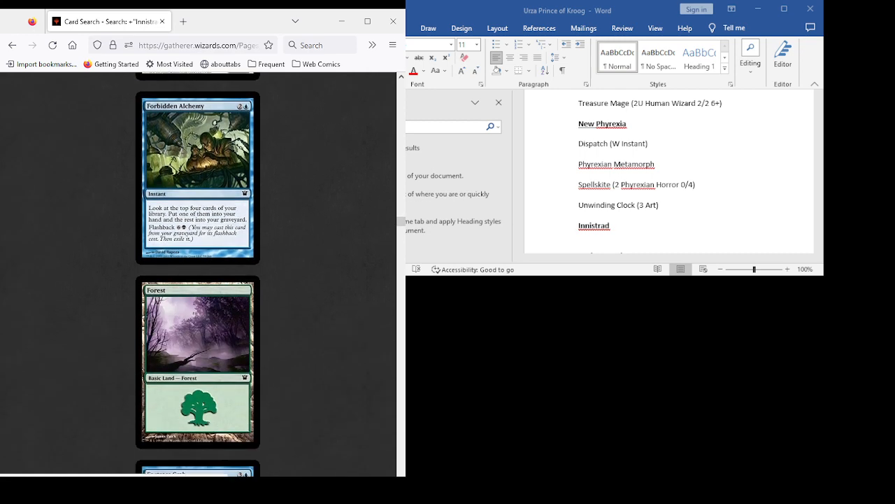
{"action": "scroll", "coordinate": [198, 275], "scroll_direction": "down", "scroll_amount": 6}
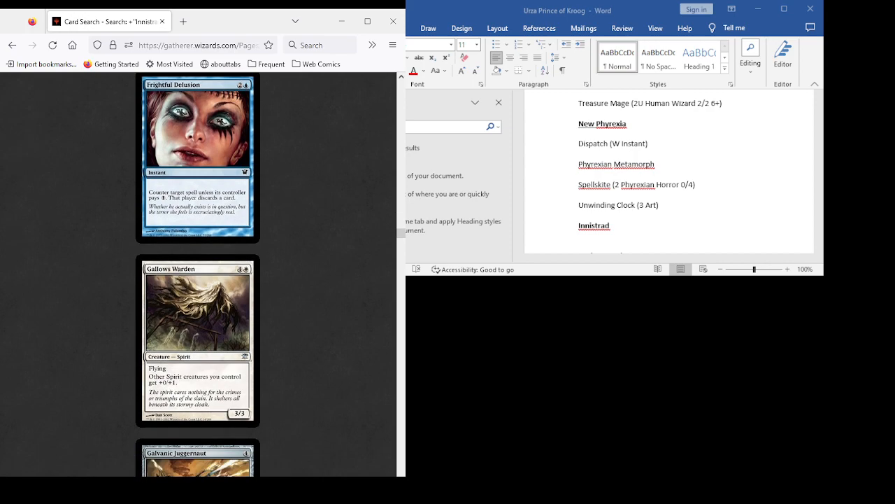
{"action": "scroll", "coordinate": [198, 274], "scroll_direction": "up", "scroll_amount": 15}
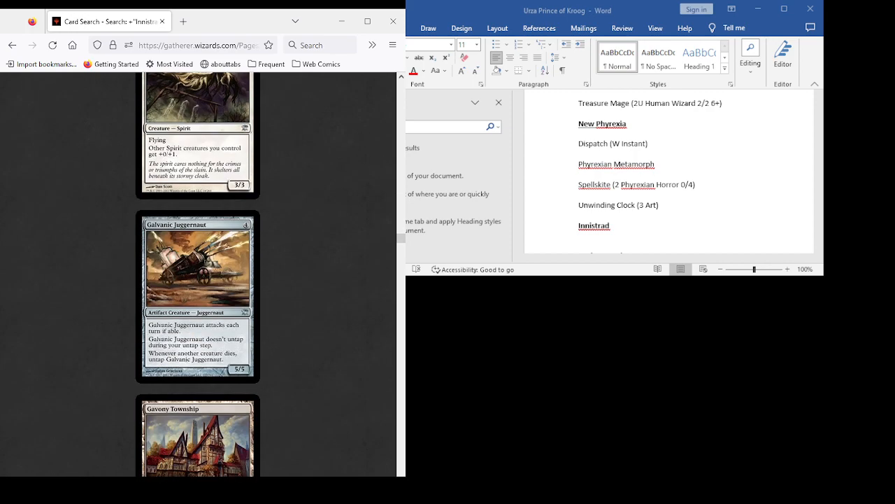
{"action": "scroll", "coordinate": [198, 274], "scroll_direction": "up", "scroll_amount": 6}
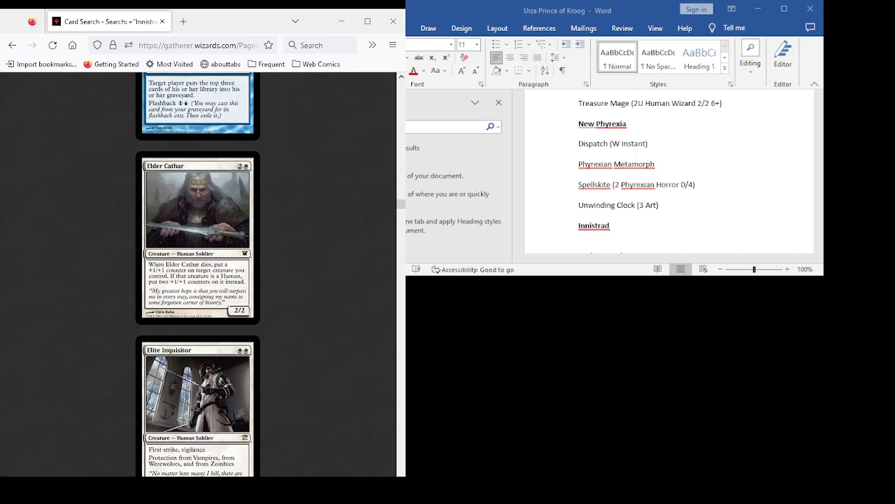
{"action": "scroll", "coordinate": [197, 274], "scroll_direction": "down", "scroll_amount": 12}
{"action": "scroll", "coordinate": [198, 274], "scroll_direction": "down", "scroll_amount": 8}
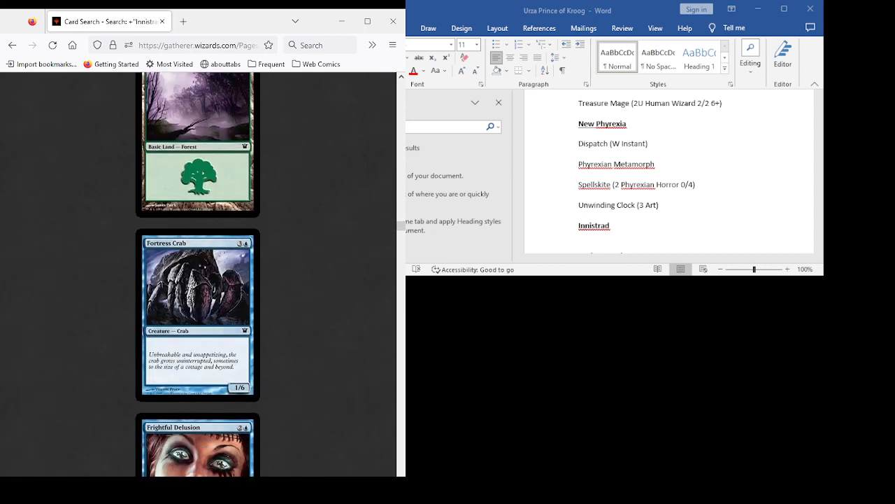
{"action": "scroll", "coordinate": [198, 275], "scroll_direction": "down", "scroll_amount": 8}
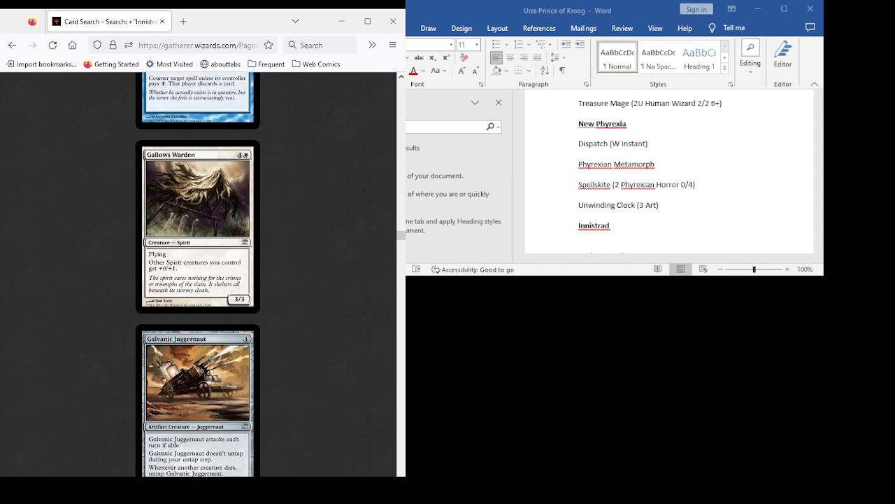
{"action": "scroll", "coordinate": [198, 275], "scroll_direction": "down", "scroll_amount": 7}
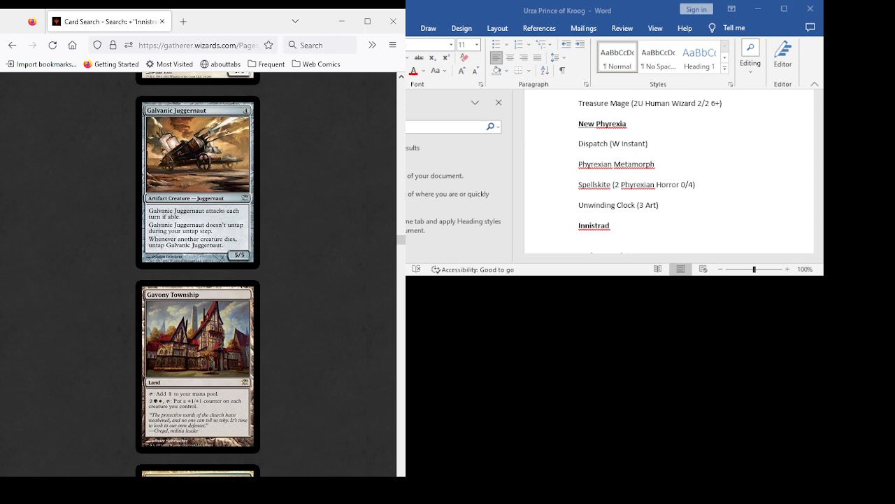
- Examine the Innistrad cards from Geist of Saint Traft through Intangible Virtue, including Ghost Quarter, Graveyard Shovel and Hysterical Blindness
{"action": "scroll", "coordinate": [198, 274], "scroll_direction": "down", "scroll_amount": 7}
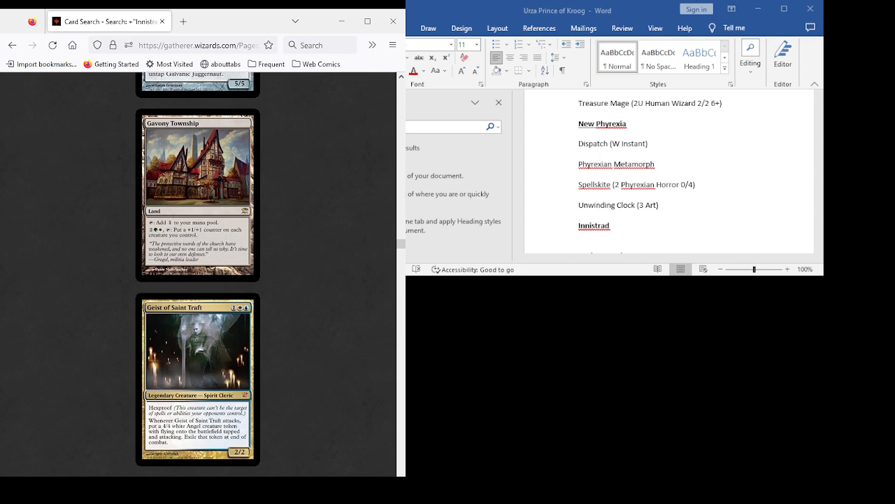
{"action": "scroll", "coordinate": [198, 275], "scroll_direction": "down", "scroll_amount": 19}
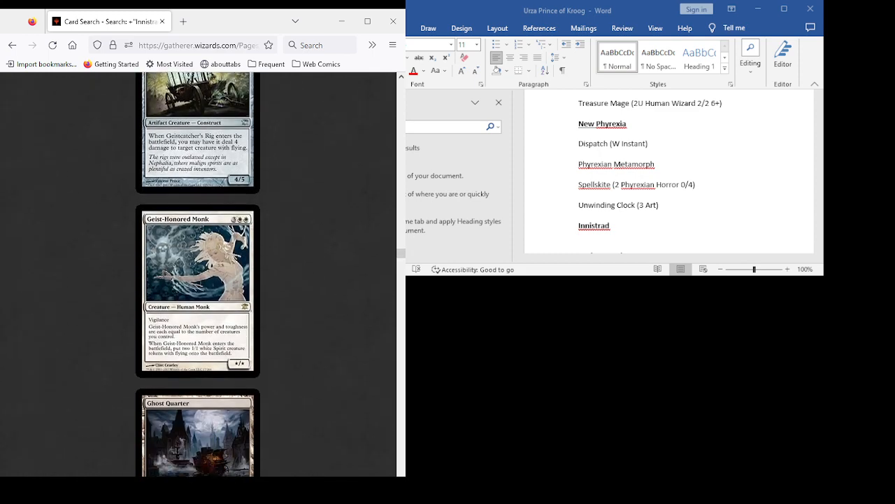
{"action": "scroll", "coordinate": [198, 274], "scroll_direction": "down", "scroll_amount": 7}
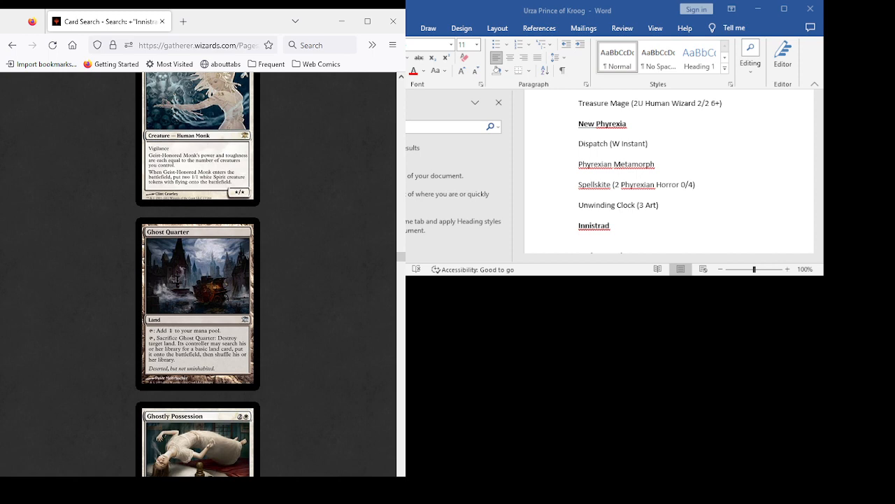
{"action": "scroll", "coordinate": [198, 274], "scroll_direction": "down", "scroll_amount": 15}
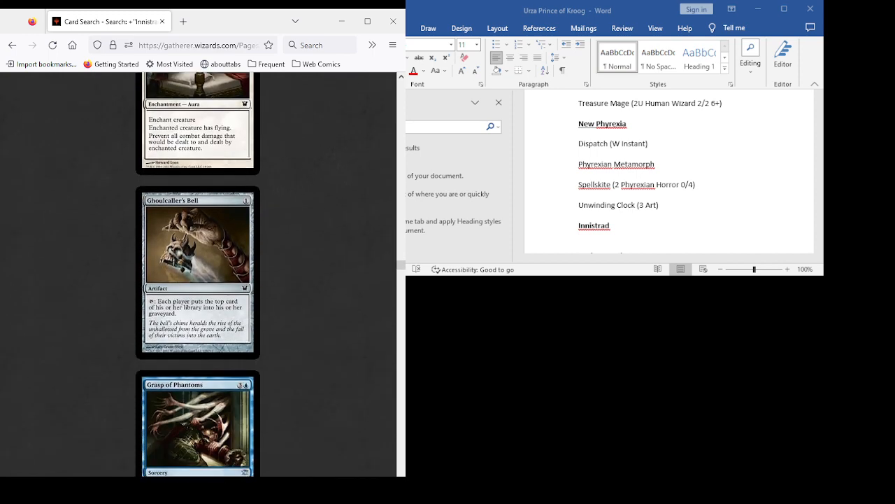
{"action": "scroll", "coordinate": [198, 274], "scroll_direction": "down", "scroll_amount": 4}
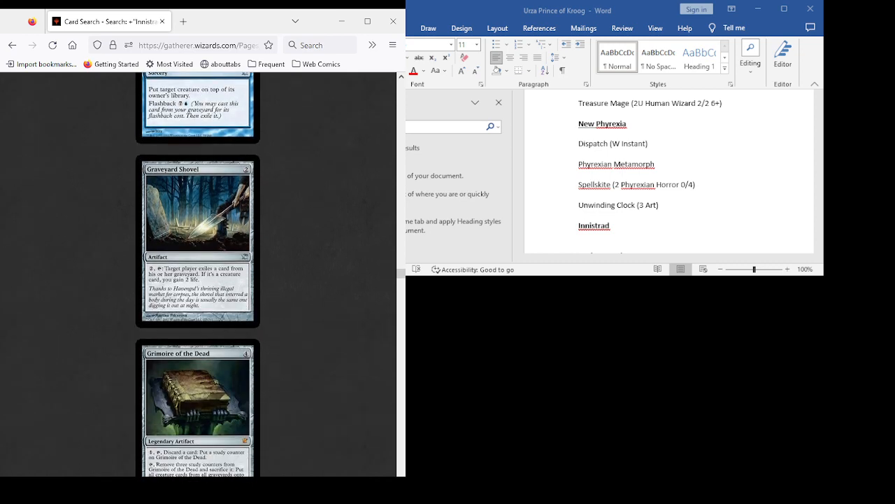
{"action": "scroll", "coordinate": [198, 274], "scroll_direction": "down", "scroll_amount": 7}
{"action": "scroll", "coordinate": [198, 273], "scroll_direction": "down", "scroll_amount": 2}
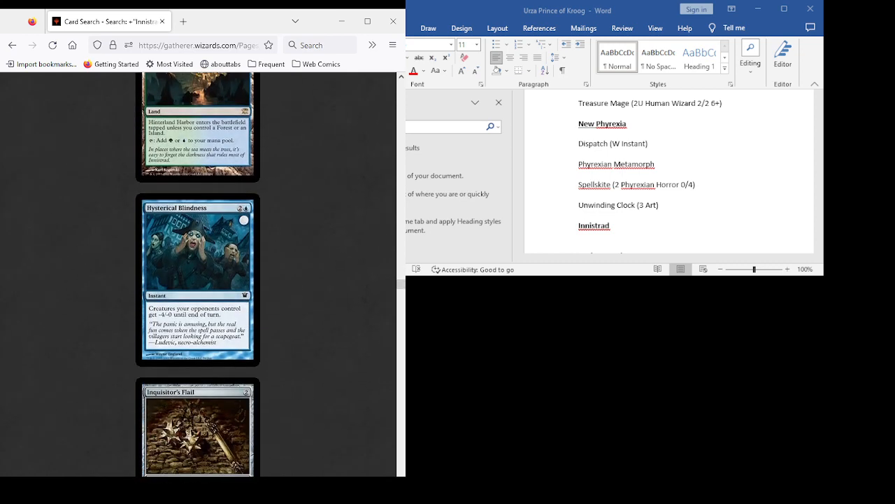
{"action": "scroll", "coordinate": [198, 273], "scroll_direction": "down", "scroll_amount": 7}
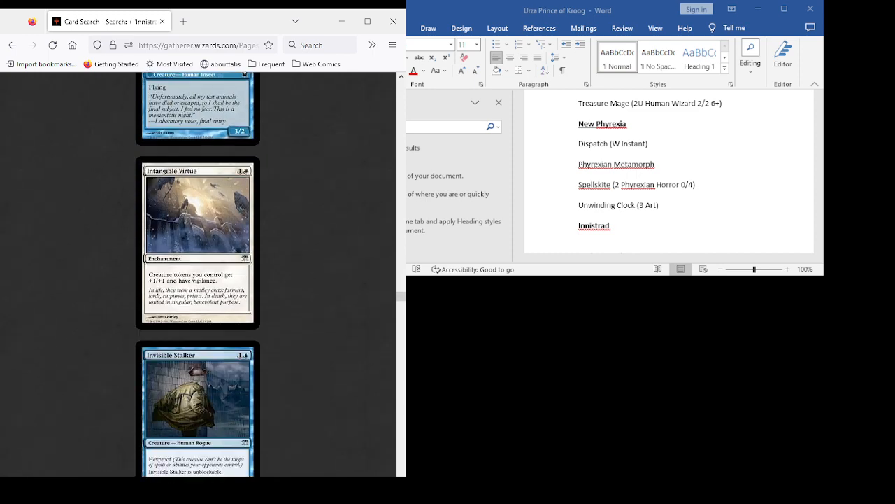
- Add the entry "Intangible Virtue (1W Enchant)" under the Innistrad heading in the Word document, followed by a new line
{"action": "scroll", "coordinate": [198, 272], "scroll_direction": "down", "scroll_amount": 1}
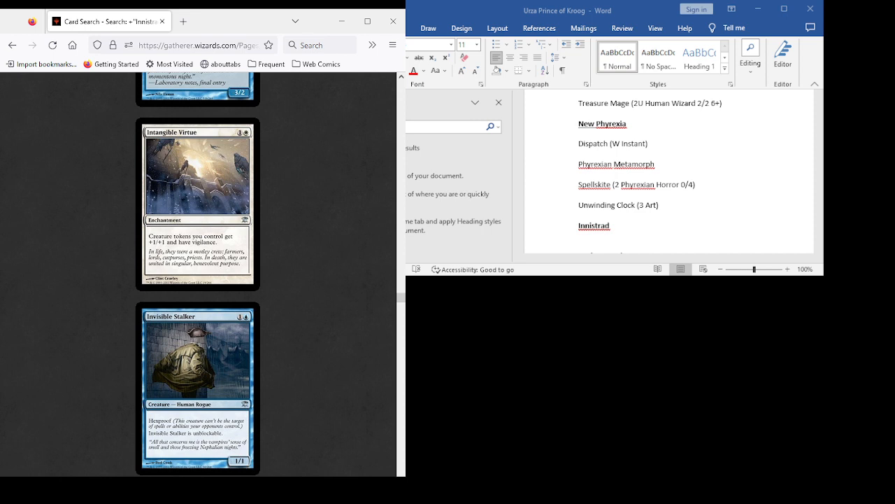
{"action": "scroll", "coordinate": [670, 172], "scroll_direction": "down", "scroll_amount": 1}
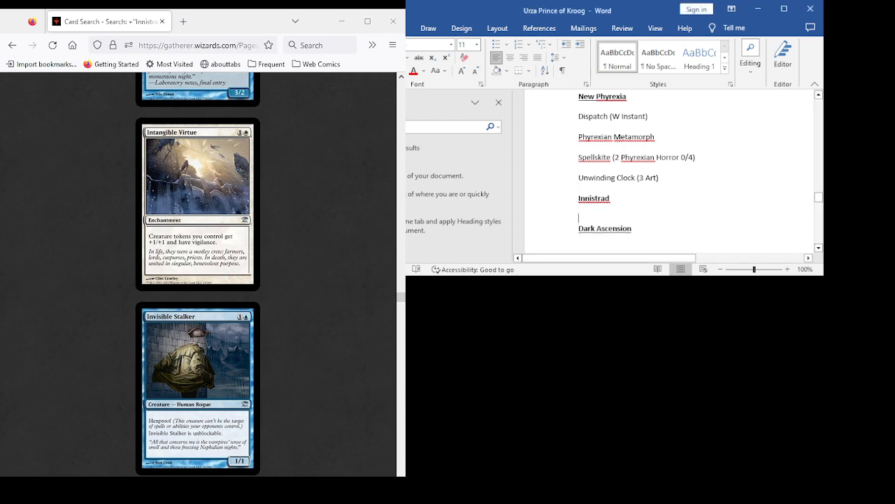
{"action": "type", "text": "Inta"}
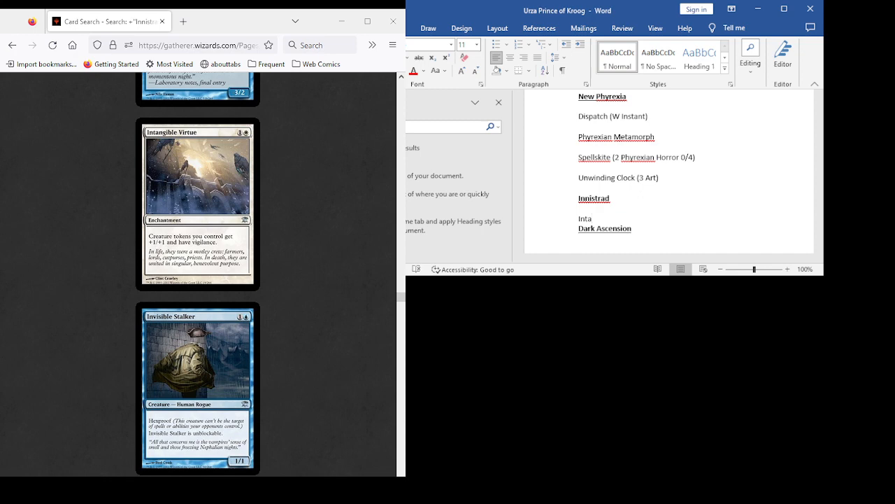
{"action": "type", "text": "ngible Virtue (1W Enchant"}
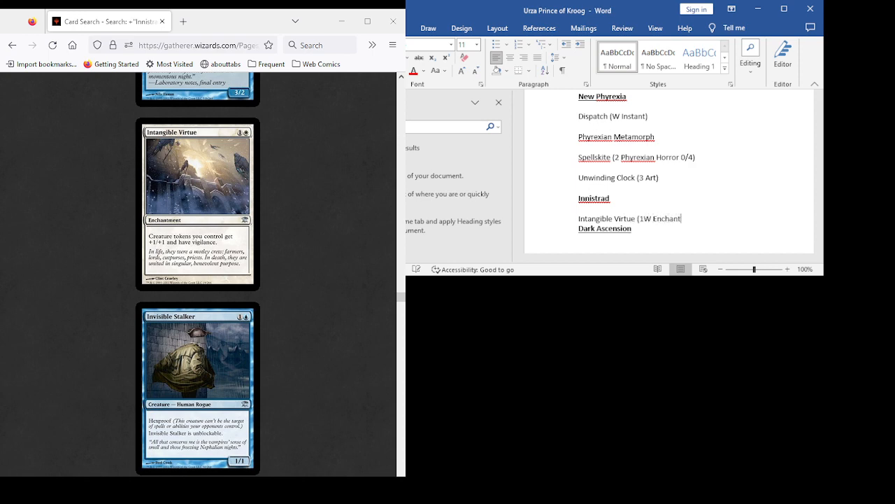
{"action": "type", "text": ")"}
{"action": "key", "text": "Return"}
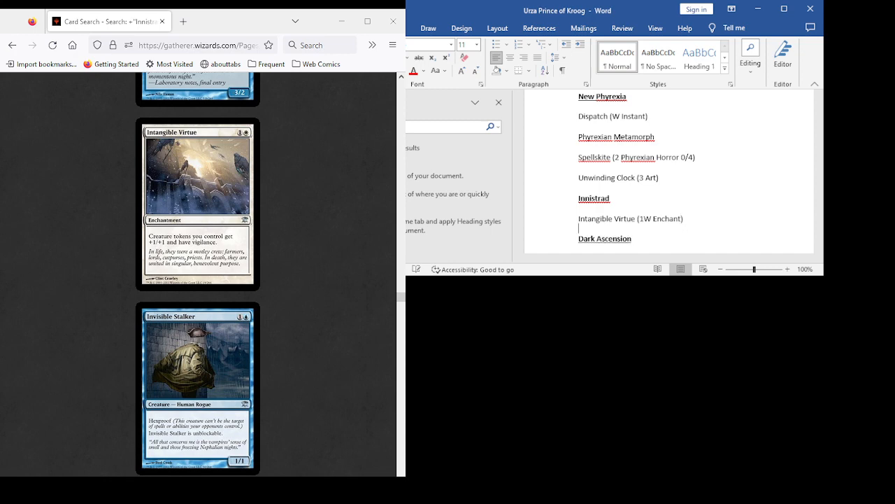
- Review the Innistrad cards from Invisible Stalker through Manor Gargoyle, including Laboratory Maniac, Lost in the Mist and Ludevic's Test Subject
{"action": "scroll", "coordinate": [198, 280], "scroll_direction": "down", "scroll_amount": 6}
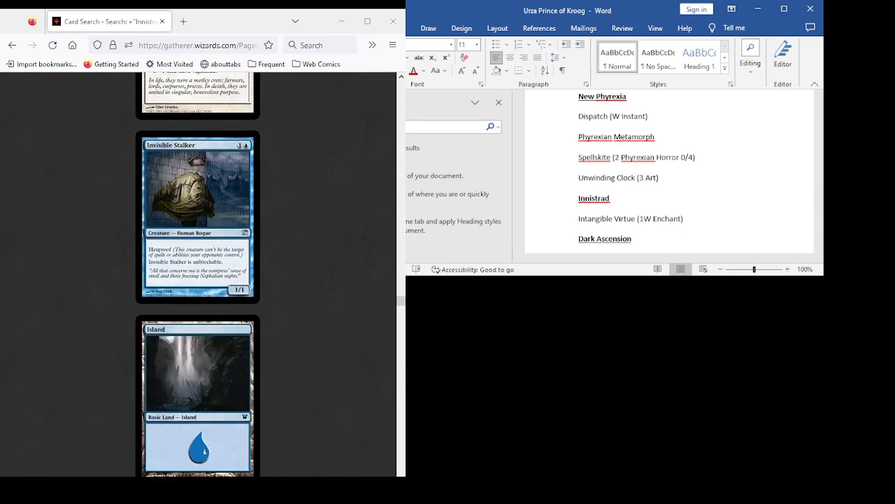
{"action": "scroll", "coordinate": [198, 280], "scroll_direction": "up", "scroll_amount": 4}
{"action": "scroll", "coordinate": [198, 280], "scroll_direction": "down", "scroll_amount": 5}
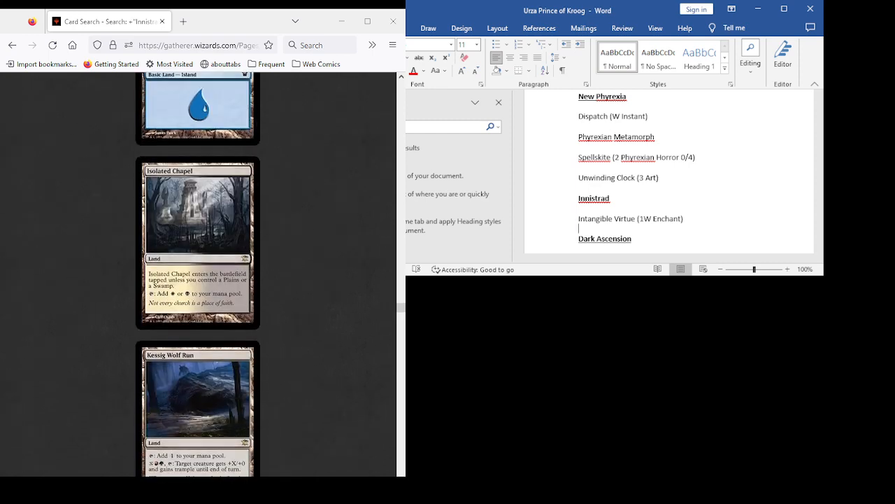
{"action": "scroll", "coordinate": [198, 280], "scroll_direction": "down", "scroll_amount": 5}
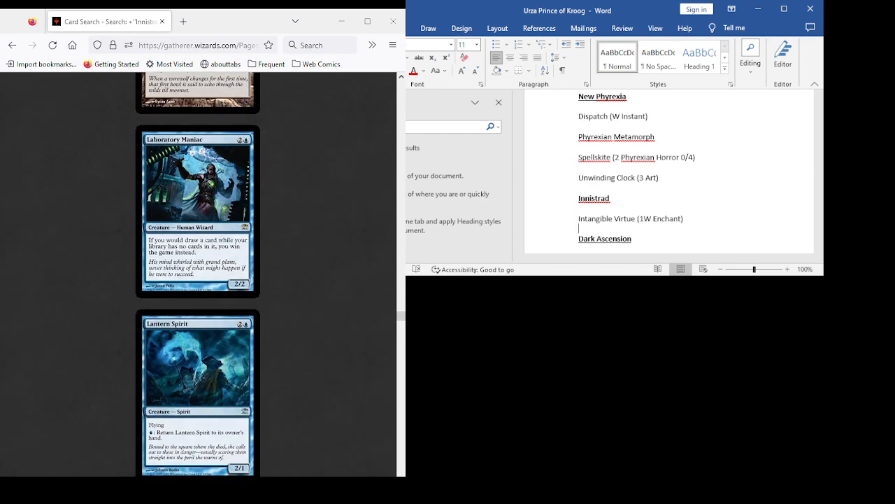
{"action": "scroll", "coordinate": [198, 280], "scroll_direction": "down", "scroll_amount": 3}
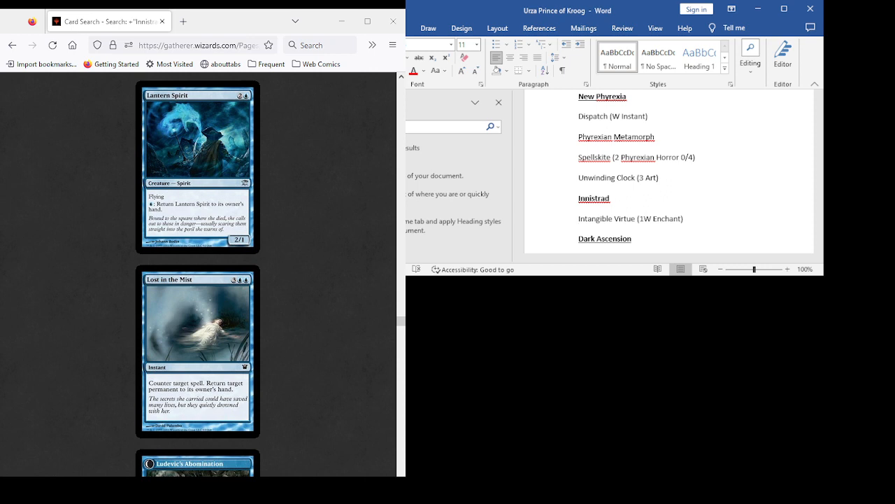
{"action": "scroll", "coordinate": [198, 274], "scroll_direction": "down", "scroll_amount": 3}
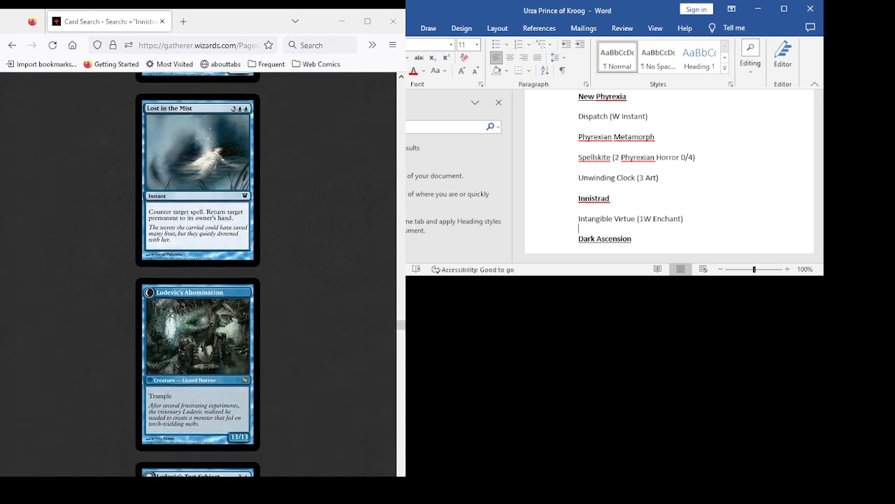
{"action": "scroll", "coordinate": [198, 274], "scroll_direction": "down", "scroll_amount": 5}
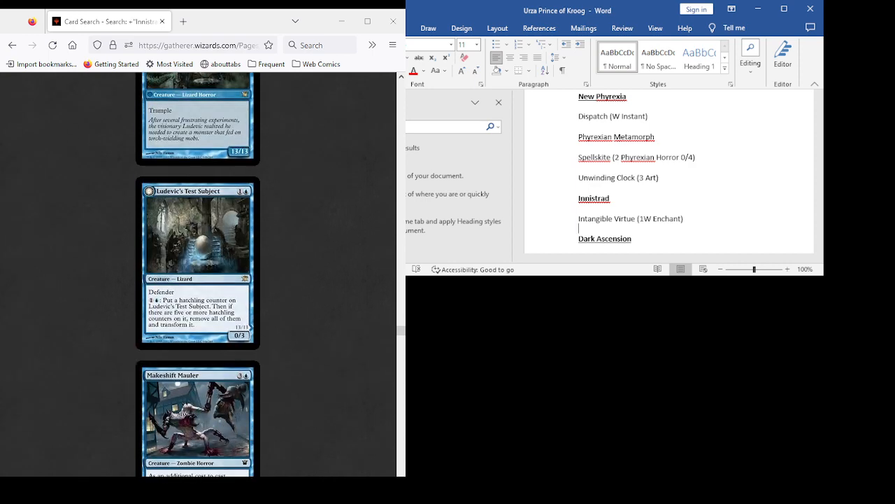
{"action": "scroll", "coordinate": [198, 274], "scroll_direction": "down", "scroll_amount": 4}
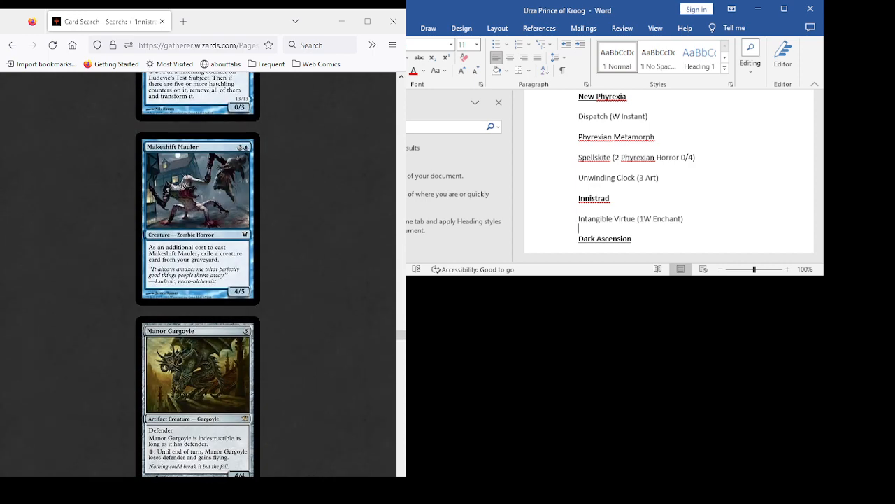
{"action": "scroll", "coordinate": [198, 275], "scroll_direction": "down", "scroll_amount": 3}
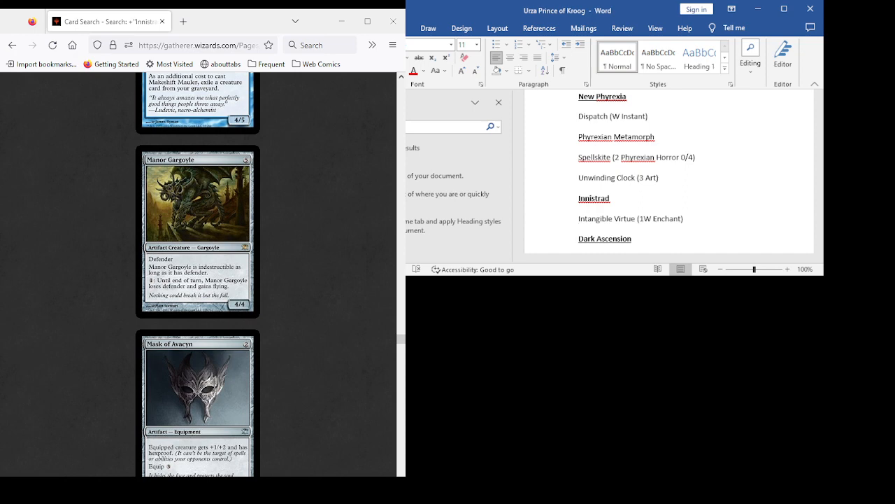
- Examine the Innistrad cards from Mask of Avacyn through Murder of Crows, including Mentor of the Meek, Midnight Haunting and Moorland Haunt
{"action": "scroll", "coordinate": [198, 275], "scroll_direction": "down", "scroll_amount": 3}
{"action": "scroll", "coordinate": [198, 275], "scroll_direction": "down", "scroll_amount": 6}
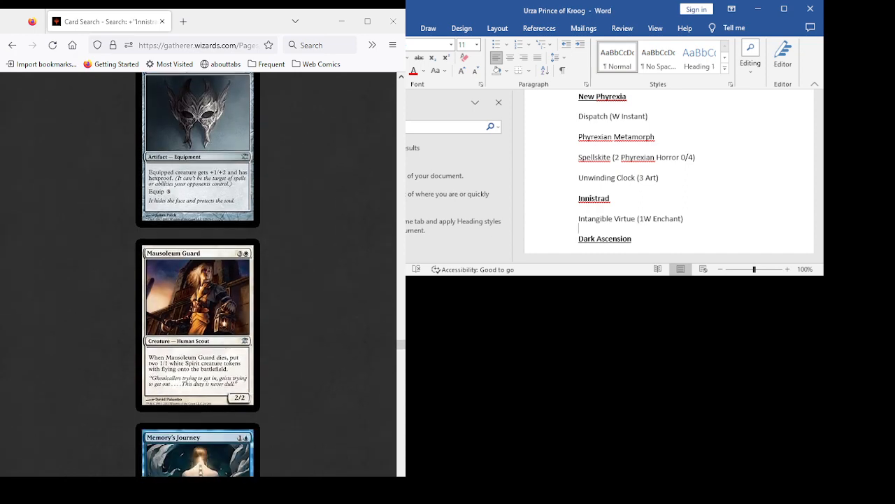
{"action": "scroll", "coordinate": [198, 275], "scroll_direction": "down", "scroll_amount": 3}
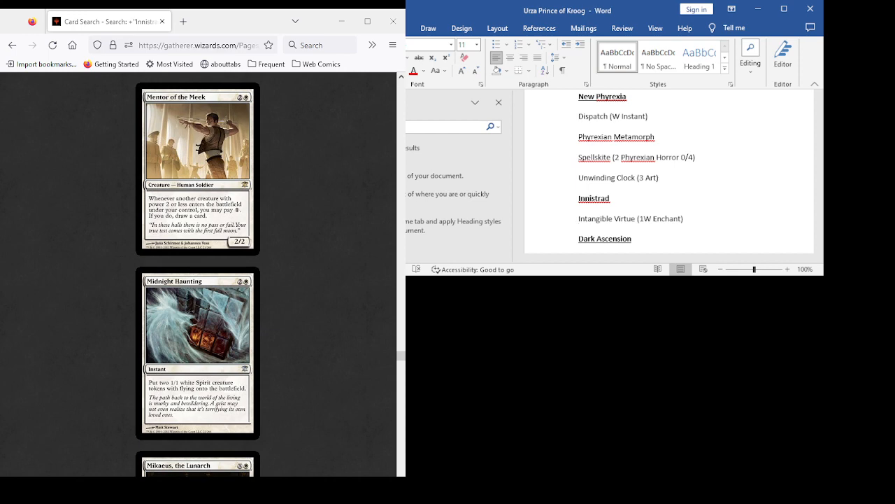
{"action": "scroll", "coordinate": [198, 274], "scroll_direction": "down", "scroll_amount": 5}
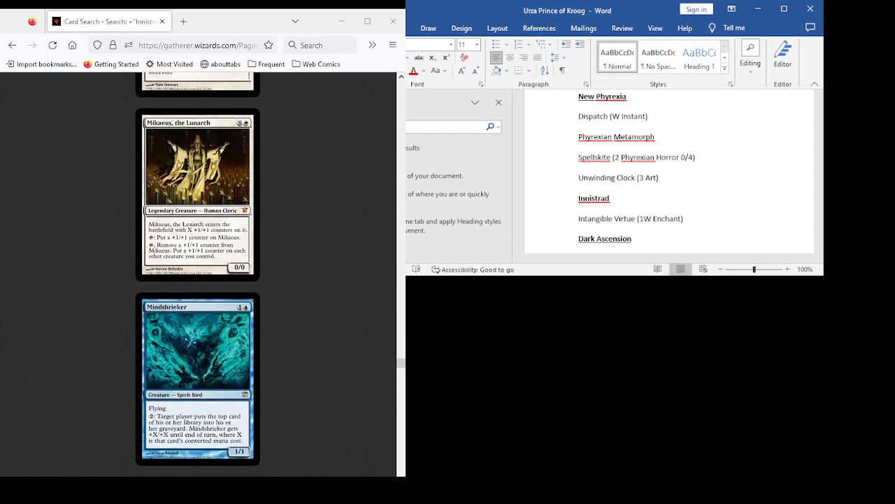
{"action": "scroll", "coordinate": [198, 274], "scroll_direction": "down", "scroll_amount": 3}
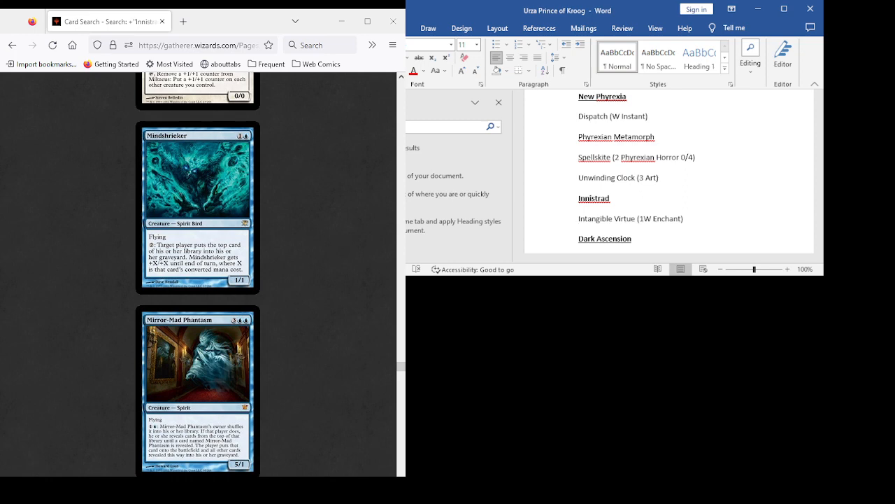
{"action": "scroll", "coordinate": [198, 274], "scroll_direction": "down", "scroll_amount": 6}
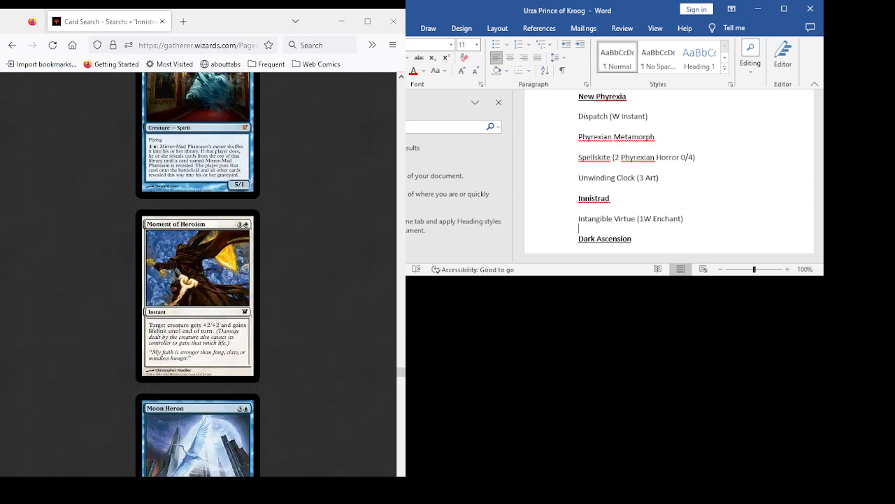
{"action": "scroll", "coordinate": [198, 275], "scroll_direction": "down", "scroll_amount": 3}
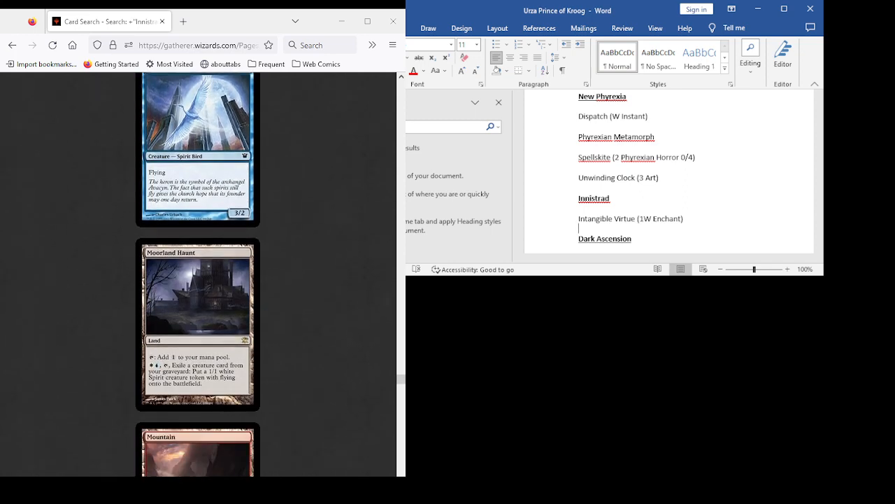
{"action": "scroll", "coordinate": [197, 274], "scroll_direction": "down", "scroll_amount": 3}
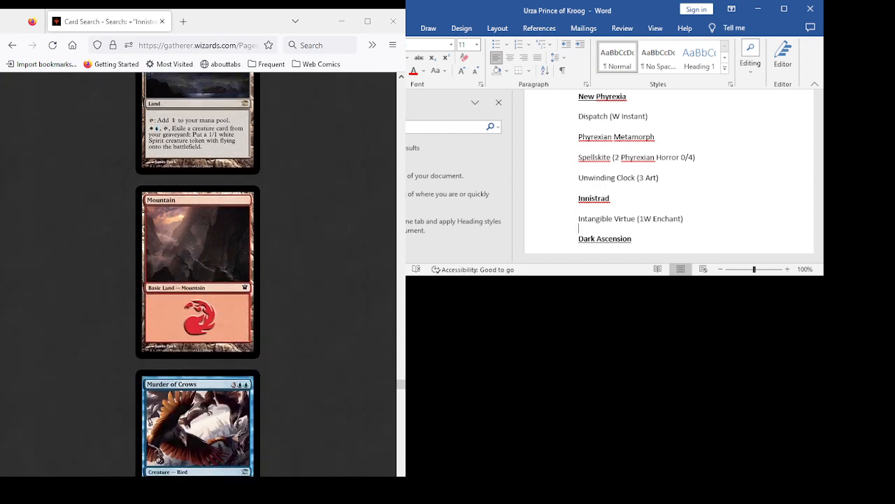
{"action": "scroll", "coordinate": [198, 275], "scroll_direction": "down", "scroll_amount": 3}
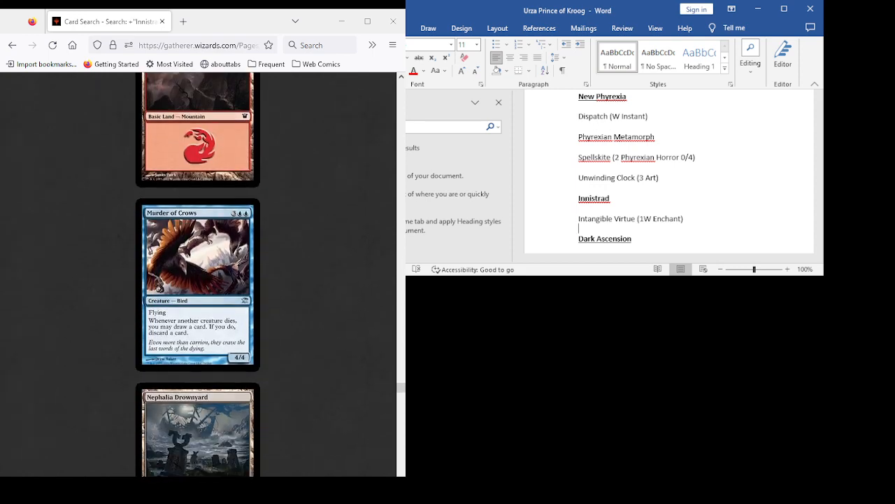
- Review the Innistrad cards from Nephalia Drownyard through Runechanter's Pike, including Nevermore, Paraselene and Rebuke
{"action": "scroll", "coordinate": [198, 274], "scroll_direction": "down", "scroll_amount": 3}
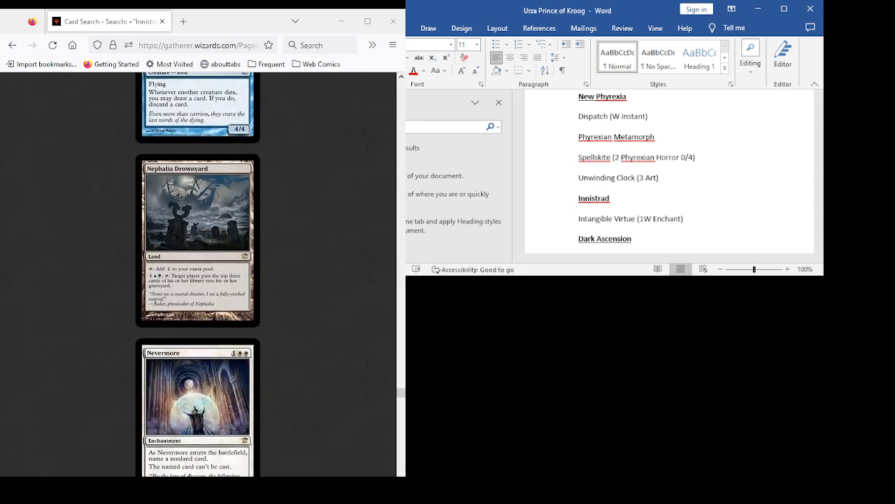
{"action": "scroll", "coordinate": [198, 274], "scroll_direction": "down", "scroll_amount": 3}
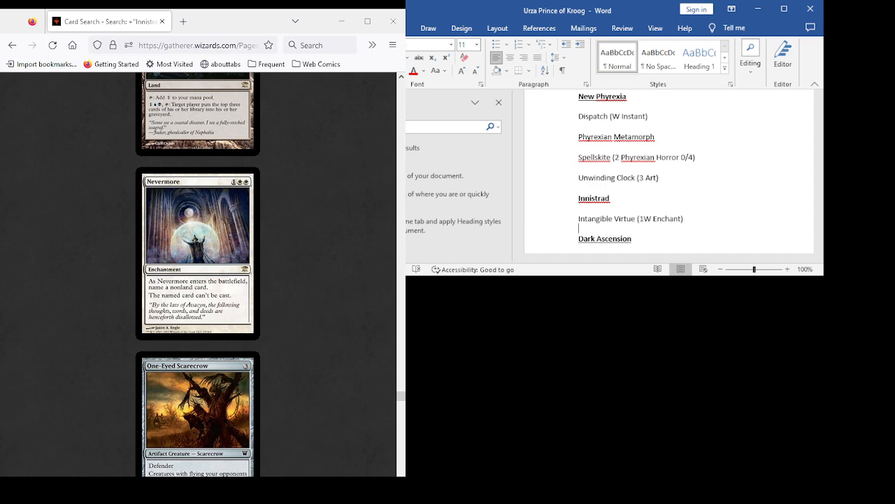
{"action": "scroll", "coordinate": [198, 275], "scroll_direction": "down", "scroll_amount": 6}
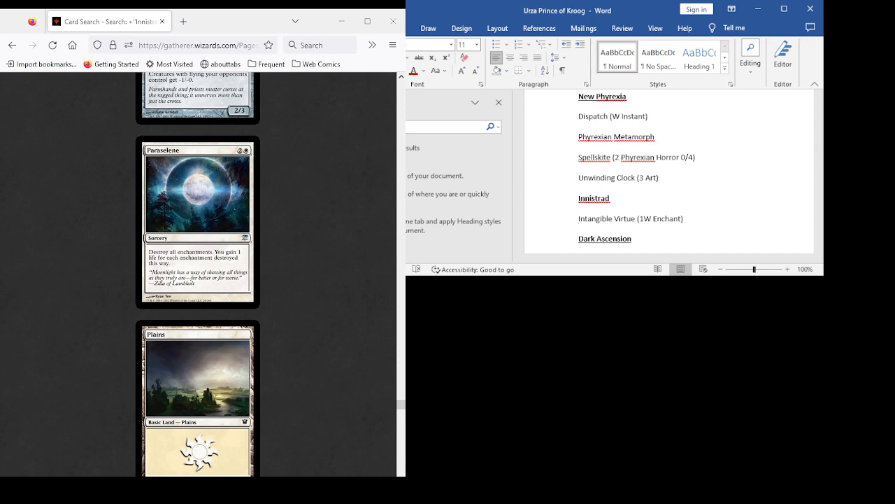
{"action": "scroll", "coordinate": [198, 274], "scroll_direction": "down", "scroll_amount": 3}
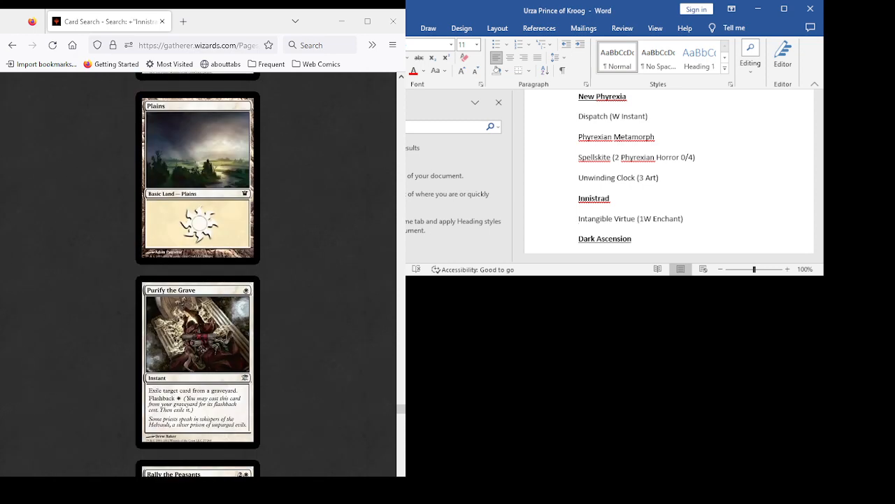
{"action": "scroll", "coordinate": [198, 274], "scroll_direction": "down", "scroll_amount": 3}
{"action": "scroll", "coordinate": [198, 274], "scroll_direction": "down", "scroll_amount": 3}
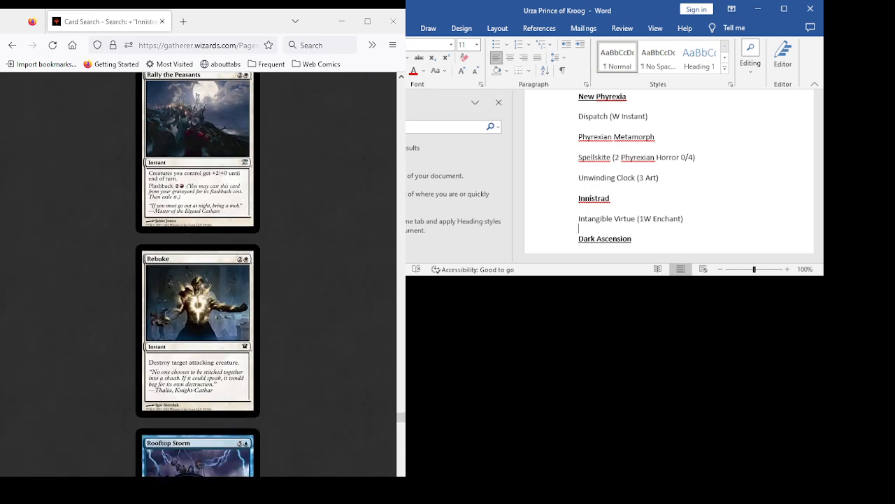
{"action": "scroll", "coordinate": [198, 274], "scroll_direction": "down", "scroll_amount": 3}
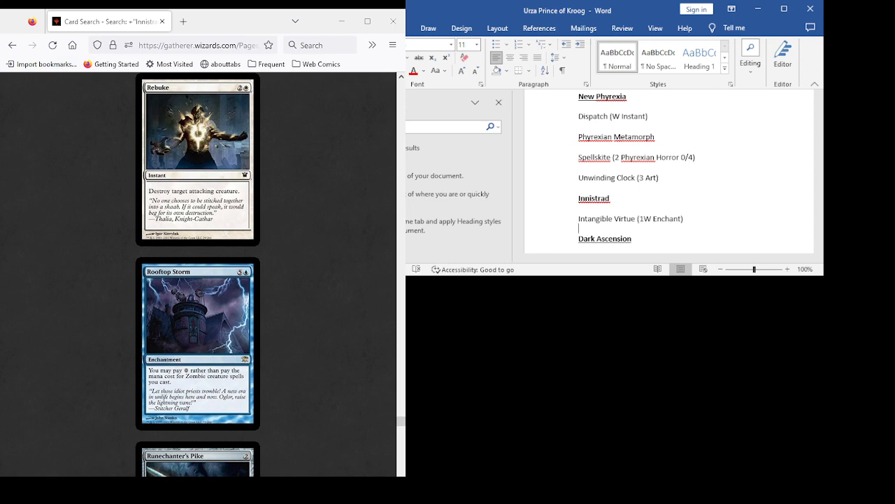
{"action": "scroll", "coordinate": [198, 275], "scroll_direction": "down", "scroll_amount": 3}
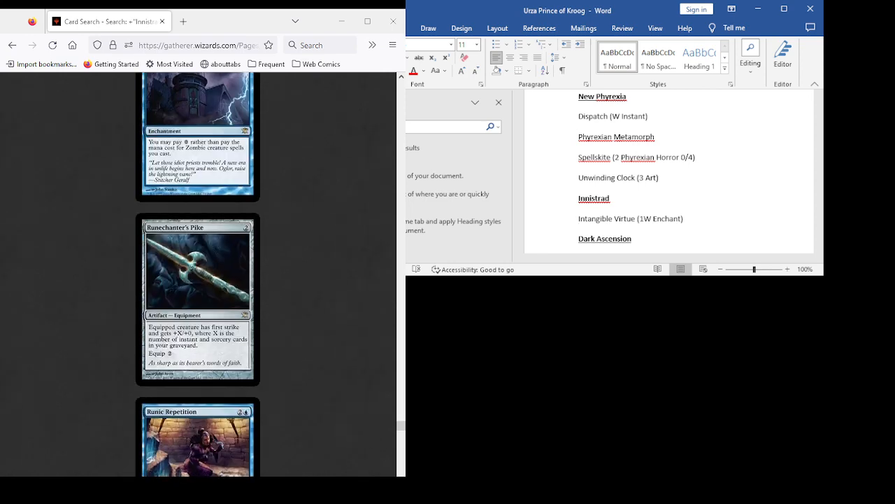
- Review the Innistrad cards from Runic Repetition through Skaab Ruinator, including Selfless Cathar, Silent Departure and Silverchase Fox
{"action": "scroll", "coordinate": [198, 274], "scroll_direction": "down", "scroll_amount": 3}
{"action": "scroll", "coordinate": [198, 274], "scroll_direction": "down", "scroll_amount": 3}
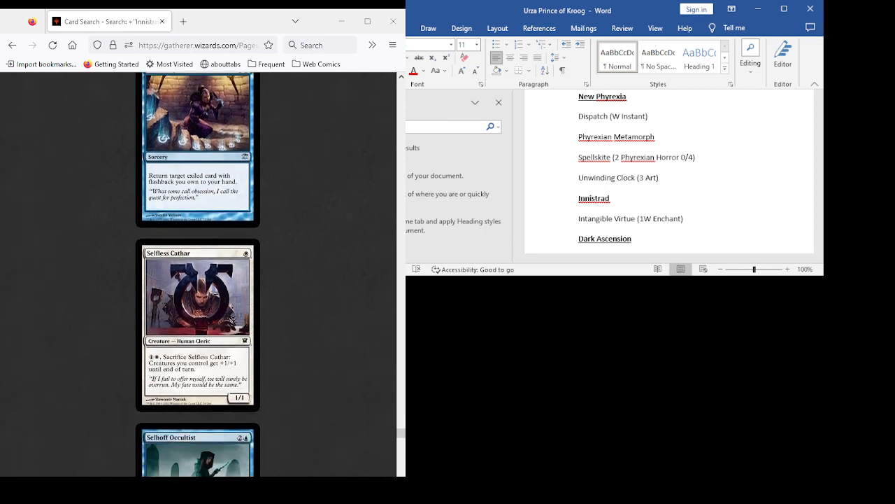
{"action": "scroll", "coordinate": [198, 275], "scroll_direction": "down", "scroll_amount": 3}
{"action": "scroll", "coordinate": [197, 274], "scroll_direction": "down", "scroll_amount": 12}
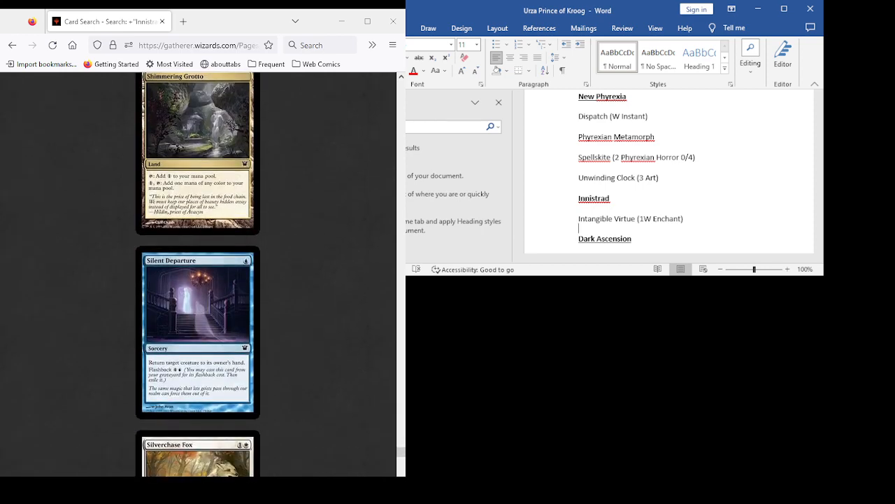
{"action": "scroll", "coordinate": [198, 274], "scroll_direction": "down", "scroll_amount": 3}
{"action": "scroll", "coordinate": [198, 274], "scroll_direction": "down", "scroll_amount": 3}
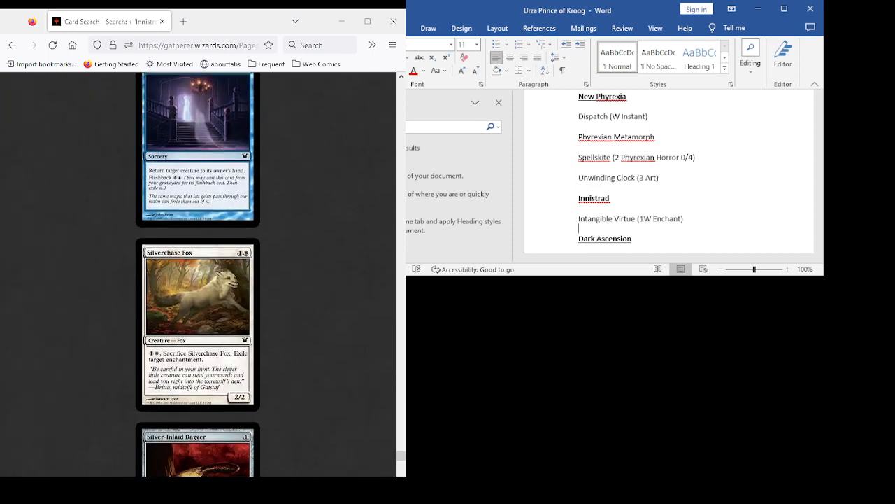
{"action": "scroll", "coordinate": [197, 274], "scroll_direction": "down", "scroll_amount": 3}
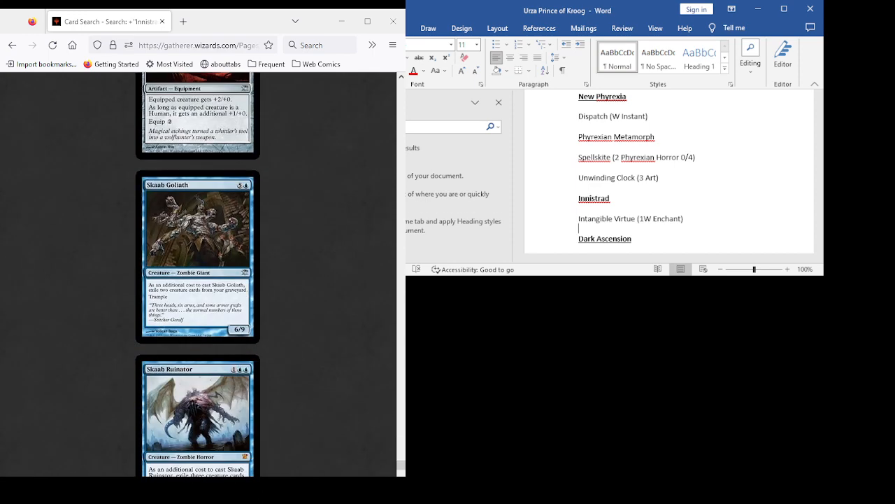
{"action": "scroll", "coordinate": [197, 274], "scroll_direction": "down", "scroll_amount": 3}
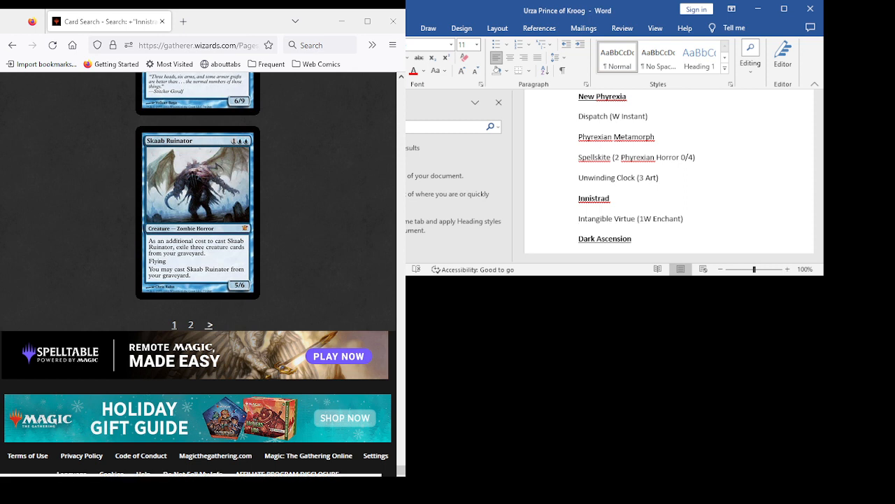
- Open the second page of the Innistrad results and review the cards from Slayer of the Wicked through Snapcaster Mage
{"action": "left_click", "coordinate": [209, 324]}
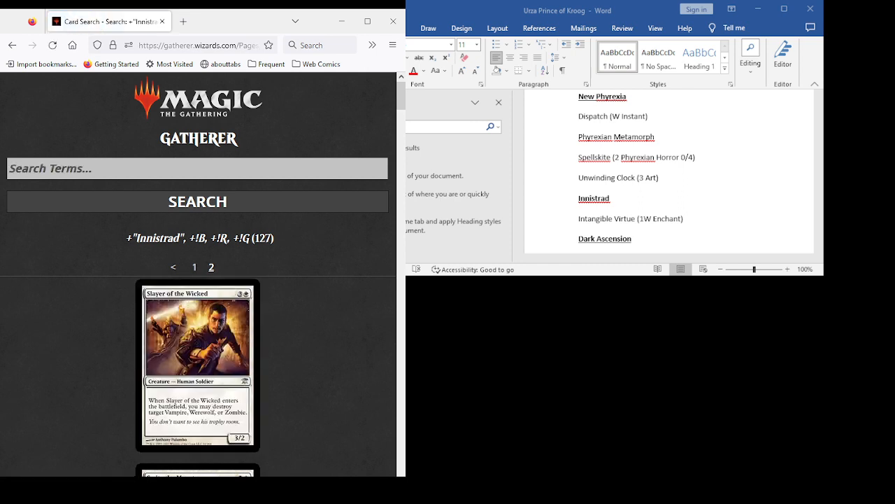
{"action": "scroll", "coordinate": [198, 273], "scroll_direction": "down", "scroll_amount": 8}
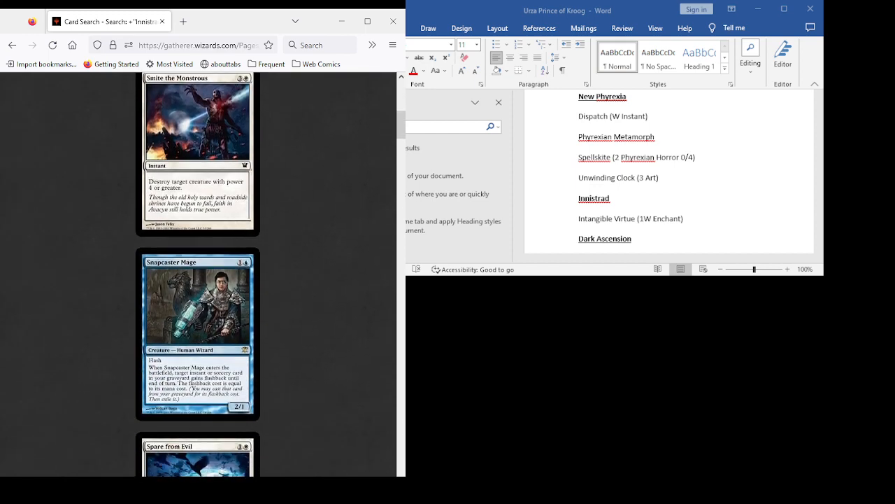
{"action": "scroll", "coordinate": [198, 272], "scroll_direction": "down", "scroll_amount": 1}
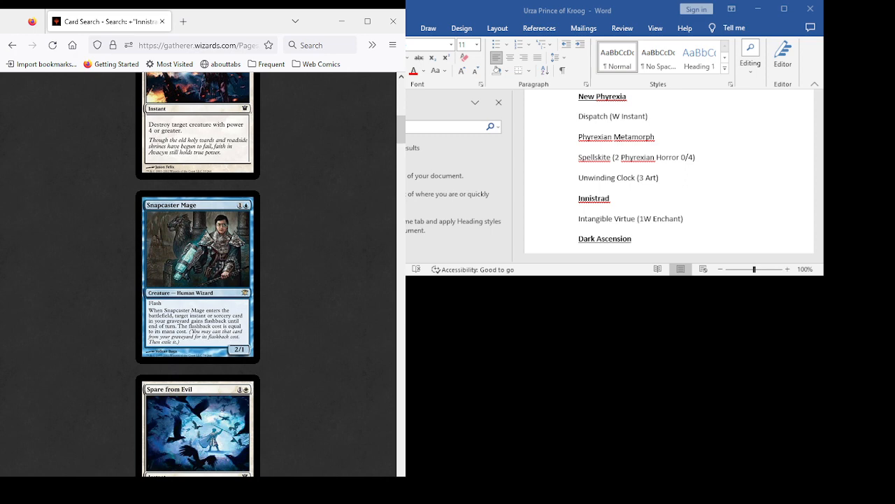
- Compare the Innistrad cards from Smite the Monstrous through Spectral Rider, including Snapcaster Mage, Spare from Evil and Spectral Flight
{"action": "scroll", "coordinate": [198, 275], "scroll_direction": "down", "scroll_amount": 3}
{"action": "scroll", "coordinate": [198, 275], "scroll_direction": "up", "scroll_amount": 3}
{"action": "scroll", "coordinate": [198, 275], "scroll_direction": "down", "scroll_amount": 3}
{"action": "scroll", "coordinate": [198, 275], "scroll_direction": "down", "scroll_amount": 5}
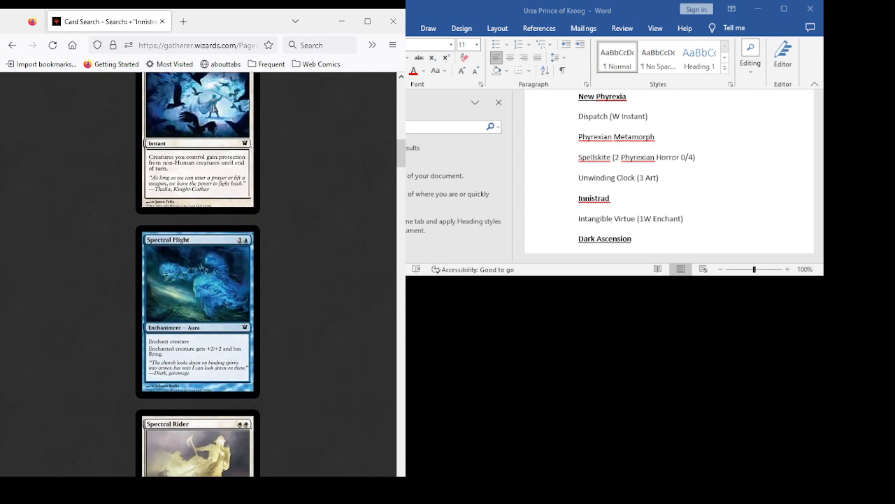
{"action": "scroll", "coordinate": [198, 275], "scroll_direction": "up", "scroll_amount": 4}
{"action": "scroll", "coordinate": [198, 274], "scroll_direction": "up", "scroll_amount": 6}
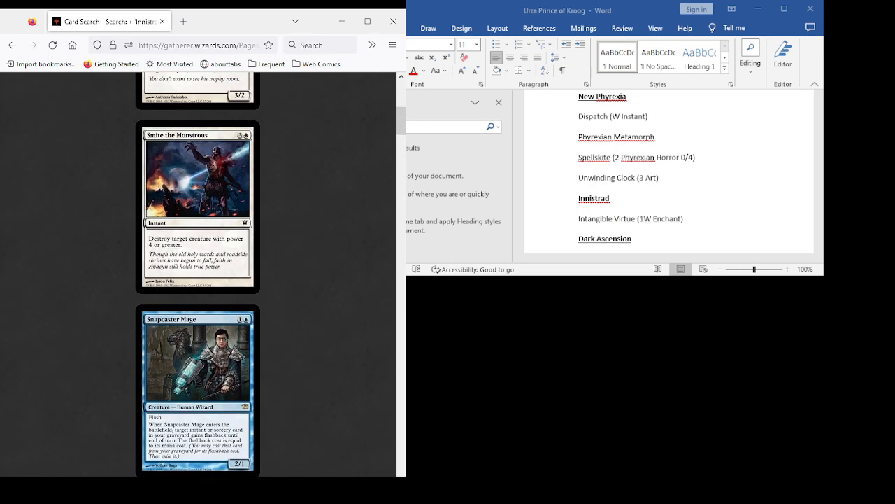
{"action": "scroll", "coordinate": [198, 275], "scroll_direction": "down", "scroll_amount": 1}
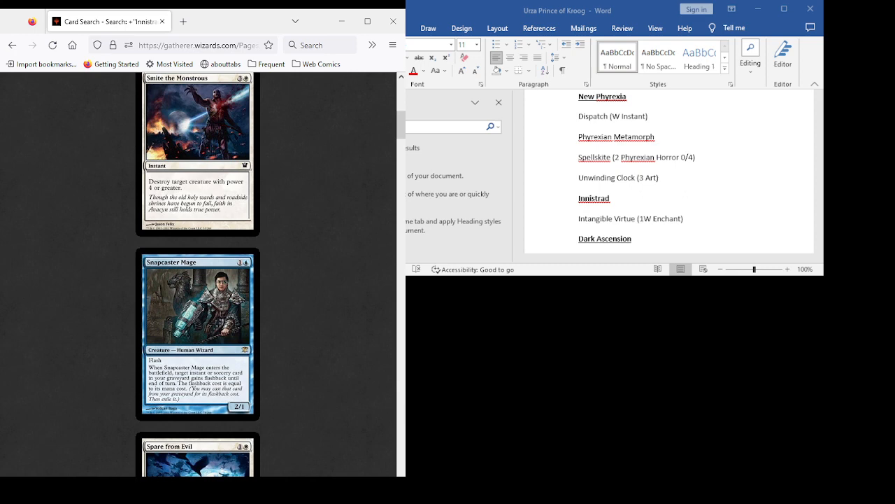
{"action": "scroll", "coordinate": [198, 274], "scroll_direction": "down", "scroll_amount": 5}
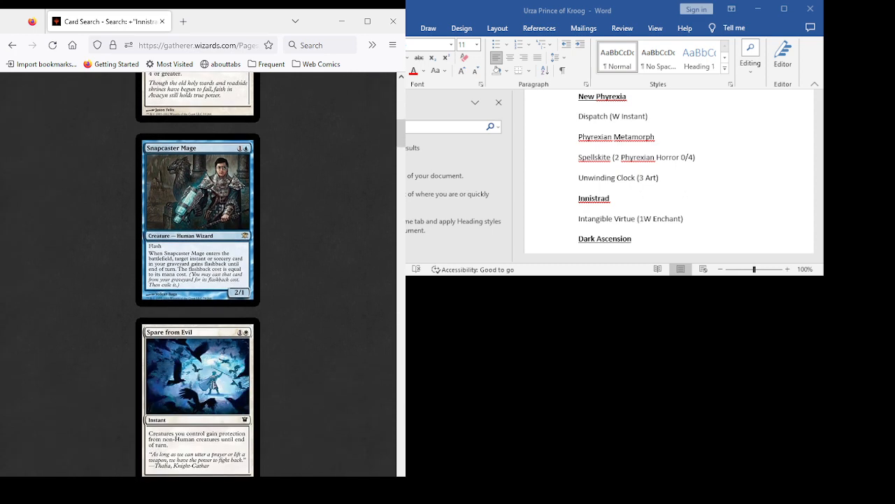
{"action": "scroll", "coordinate": [197, 274], "scroll_direction": "up", "scroll_amount": 5}
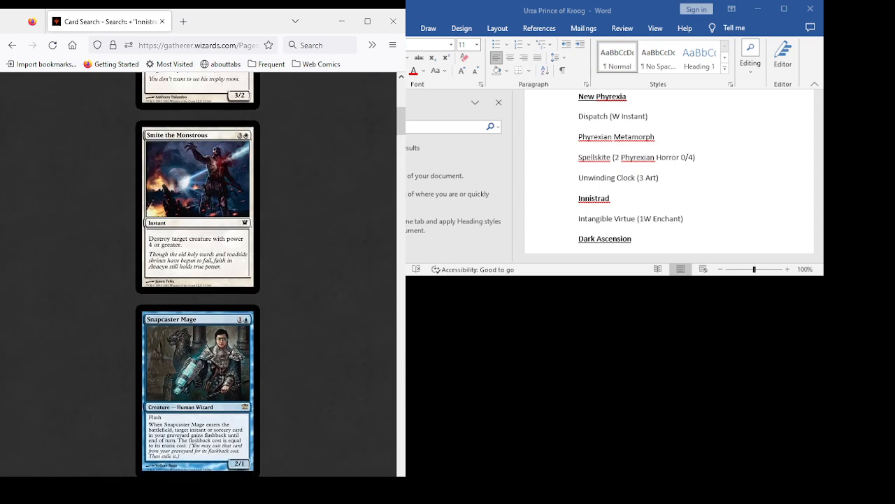
{"action": "scroll", "coordinate": [198, 274], "scroll_direction": "down", "scroll_amount": 3}
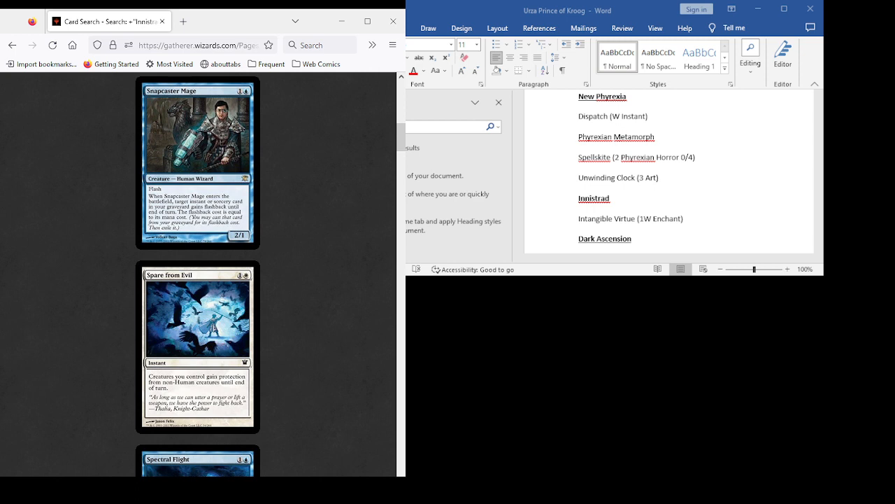
{"action": "scroll", "coordinate": [198, 274], "scroll_direction": "down", "scroll_amount": 2}
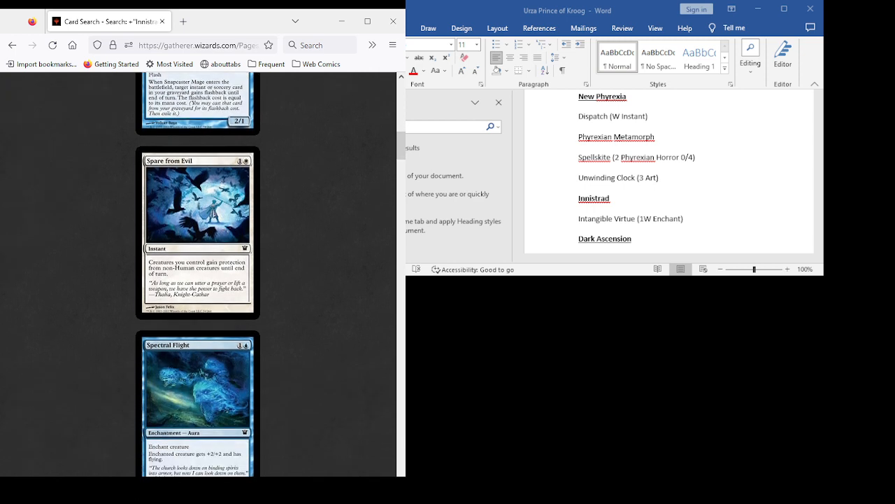
{"action": "scroll", "coordinate": [198, 274], "scroll_direction": "down", "scroll_amount": 4}
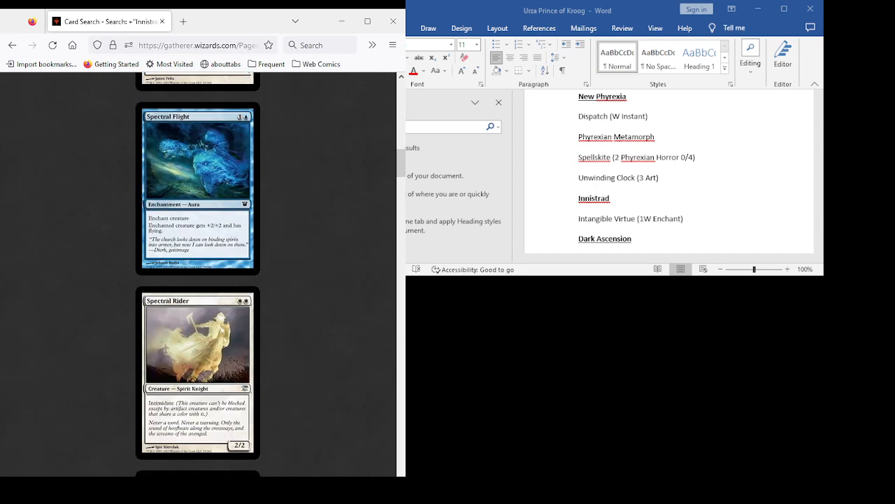
- Review the Innistrad cards from Stony Silence through Think Twice, including Sturmgeist and Sulfur Falls
{"action": "scroll", "coordinate": [198, 274], "scroll_direction": "down", "scroll_amount": 4}
{"action": "scroll", "coordinate": [198, 275], "scroll_direction": "down", "scroll_amount": 11}
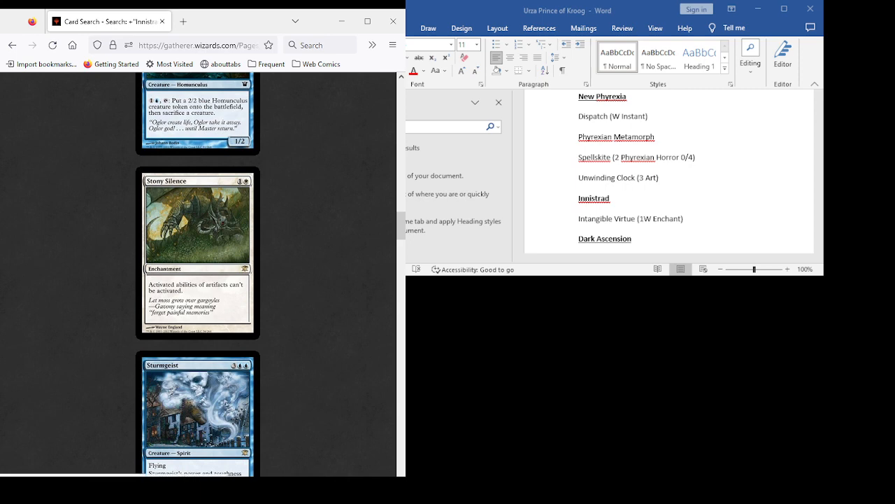
{"action": "scroll", "coordinate": [203, 273], "scroll_direction": "down", "scroll_amount": 5}
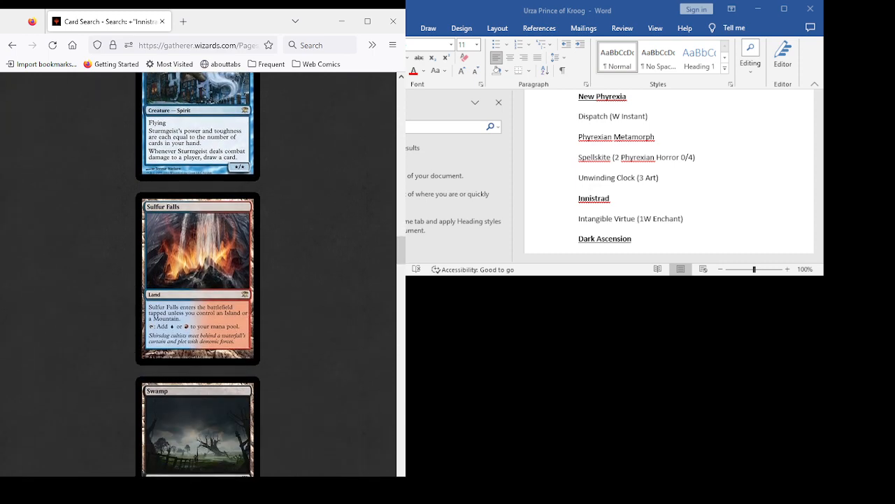
{"action": "scroll", "coordinate": [197, 273], "scroll_direction": "up", "scroll_amount": 2}
{"action": "scroll", "coordinate": [198, 274], "scroll_direction": "down", "scroll_amount": 1}
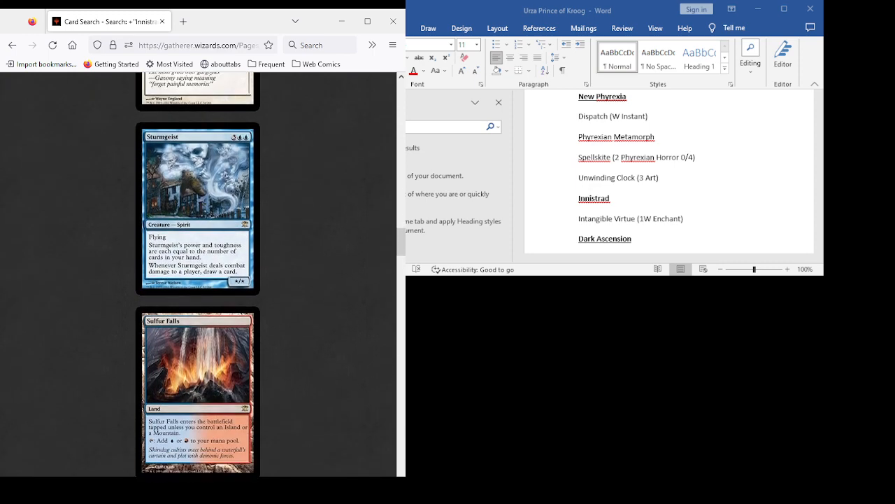
{"action": "scroll", "coordinate": [198, 274], "scroll_direction": "down", "scroll_amount": 1}
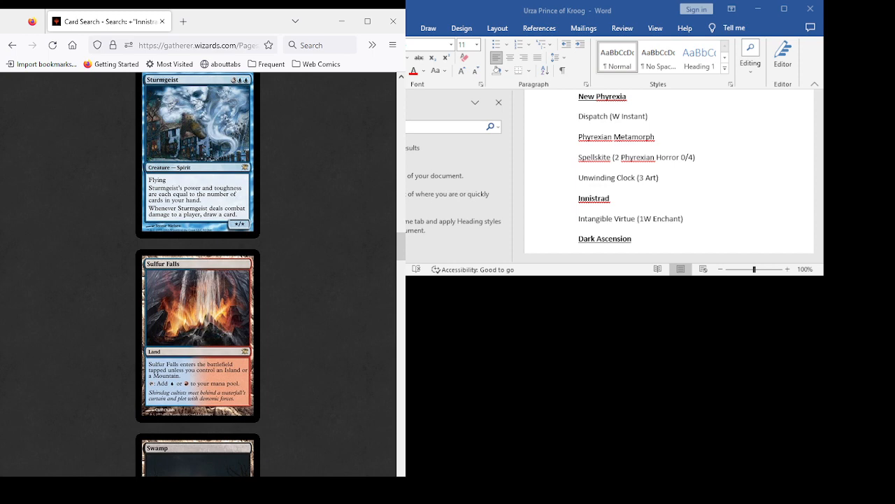
{"action": "scroll", "coordinate": [198, 275], "scroll_direction": "down", "scroll_amount": 8}
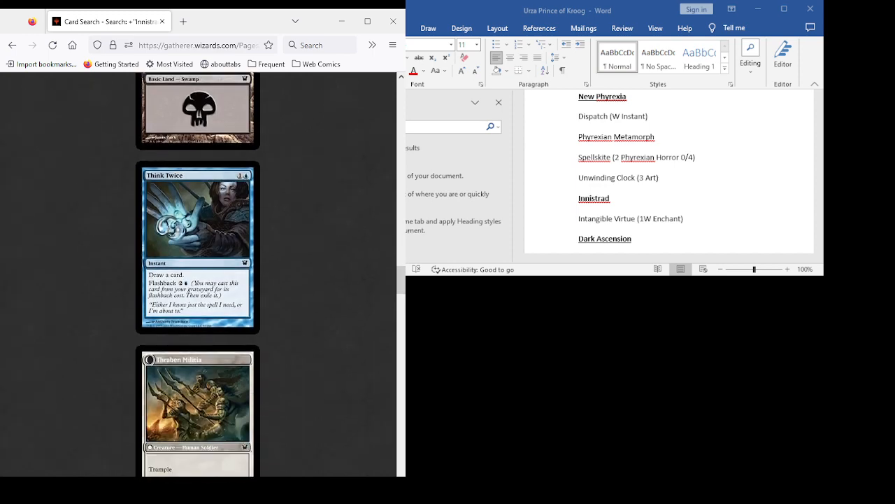
- Review the Innistrad cards from Thraben Sentry through Urgent Exorcism, including Traveler's Amulet, Trepanation Blade and Undead Alchemist
{"action": "scroll", "coordinate": [198, 274], "scroll_direction": "down", "scroll_amount": 10}
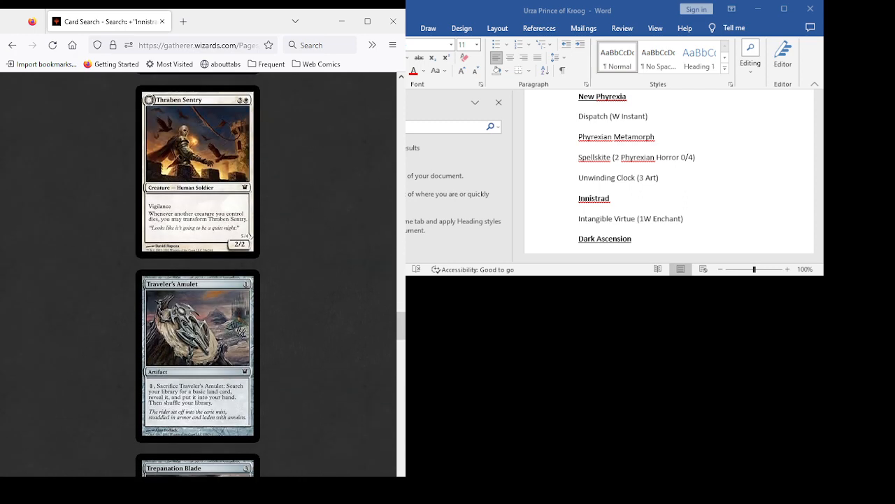
{"action": "scroll", "coordinate": [198, 275], "scroll_direction": "down", "scroll_amount": 3}
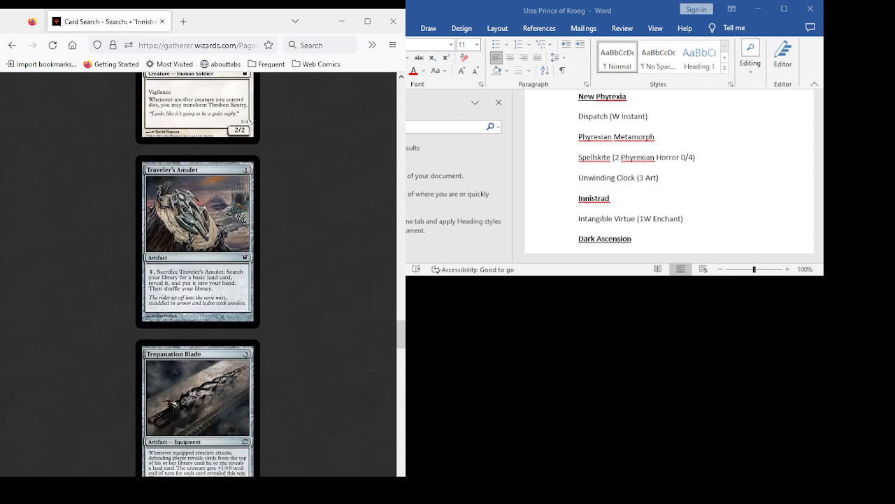
{"action": "scroll", "coordinate": [198, 274], "scroll_direction": "down", "scroll_amount": 6}
{"action": "scroll", "coordinate": [198, 274], "scroll_direction": "down", "scroll_amount": 5}
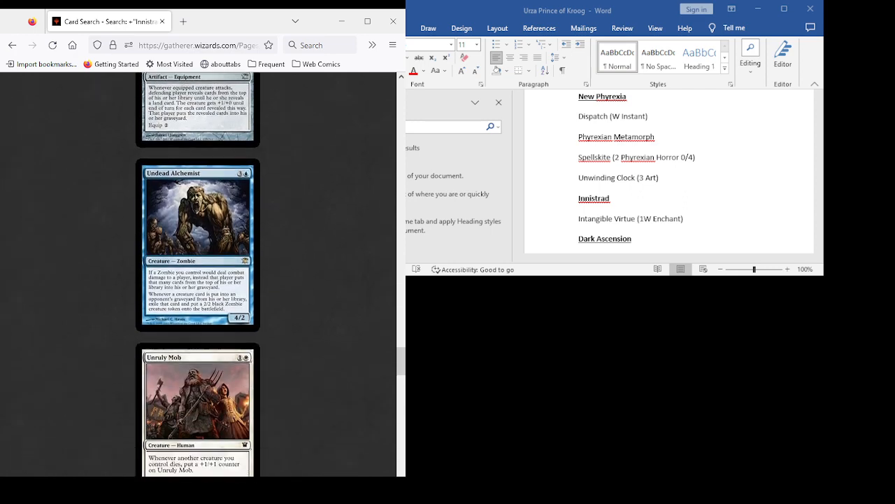
{"action": "scroll", "coordinate": [198, 274], "scroll_direction": "down", "scroll_amount": 8}
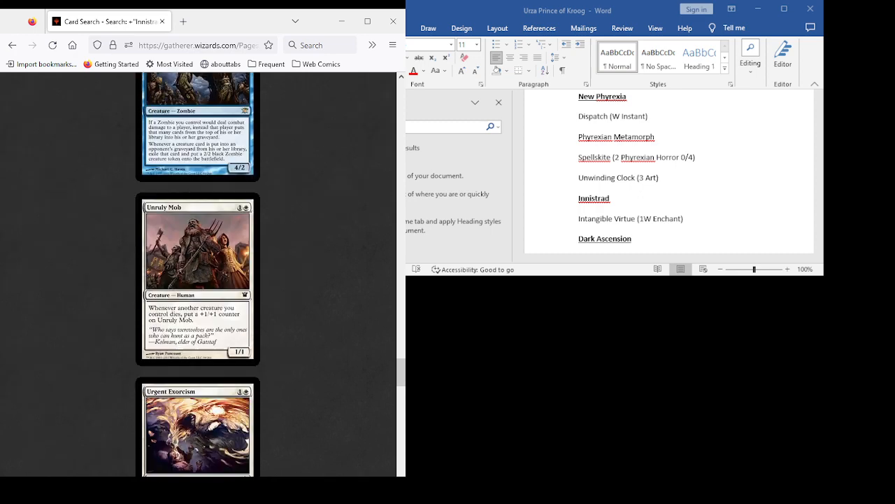
{"action": "scroll", "coordinate": [198, 275], "scroll_direction": "down", "scroll_amount": 2}
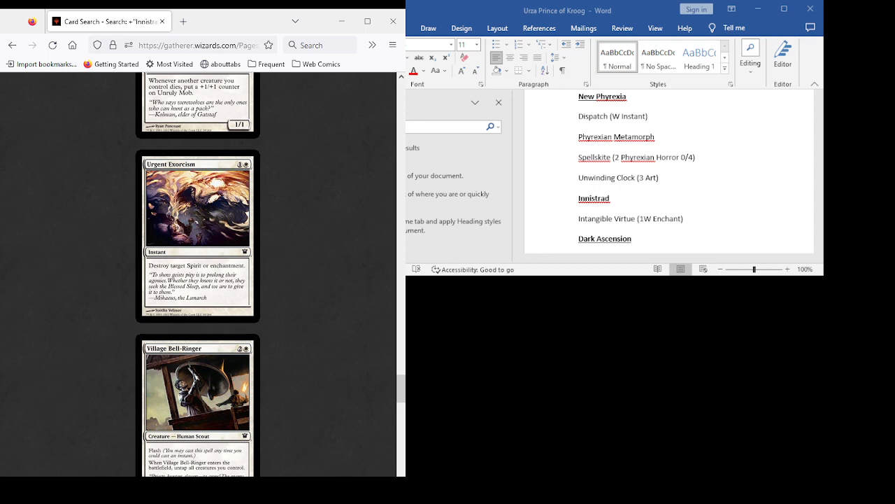
- Review the remaining Innistrad cards from Village Bell-Ringer through Woodland Cemetery, including Voiceless Spirit, Witchbane Orb and Wooden Stake
{"action": "scroll", "coordinate": [198, 274], "scroll_direction": "down", "scroll_amount": 7}
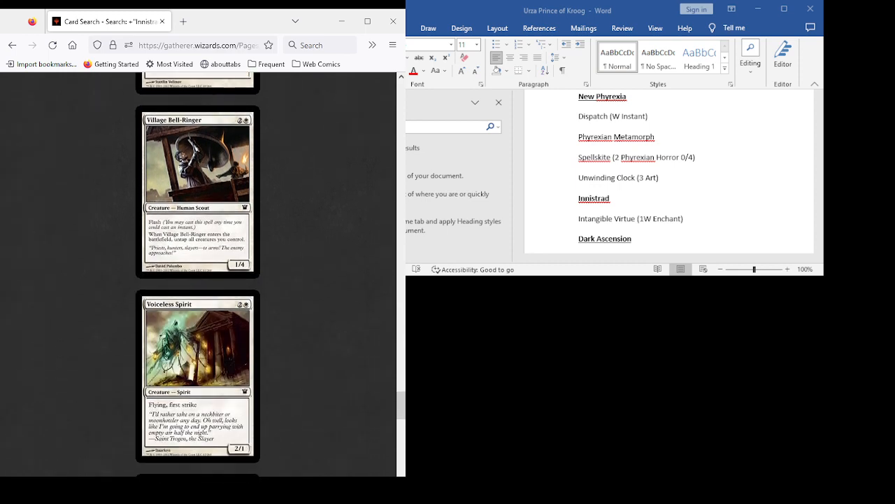
{"action": "scroll", "coordinate": [198, 274], "scroll_direction": "down", "scroll_amount": 5}
{"action": "scroll", "coordinate": [198, 274], "scroll_direction": "down", "scroll_amount": 5}
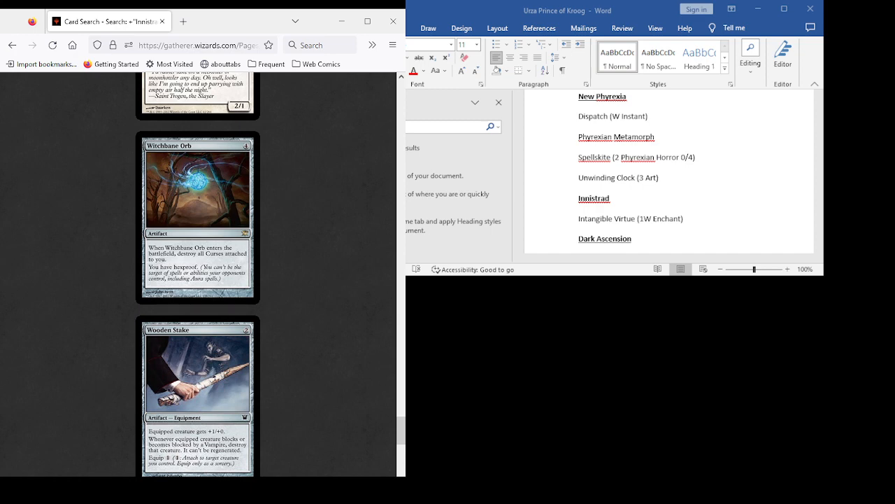
{"action": "scroll", "coordinate": [198, 274], "scroll_direction": "down", "scroll_amount": 5}
{"action": "scroll", "coordinate": [198, 274], "scroll_direction": "down", "scroll_amount": 5}
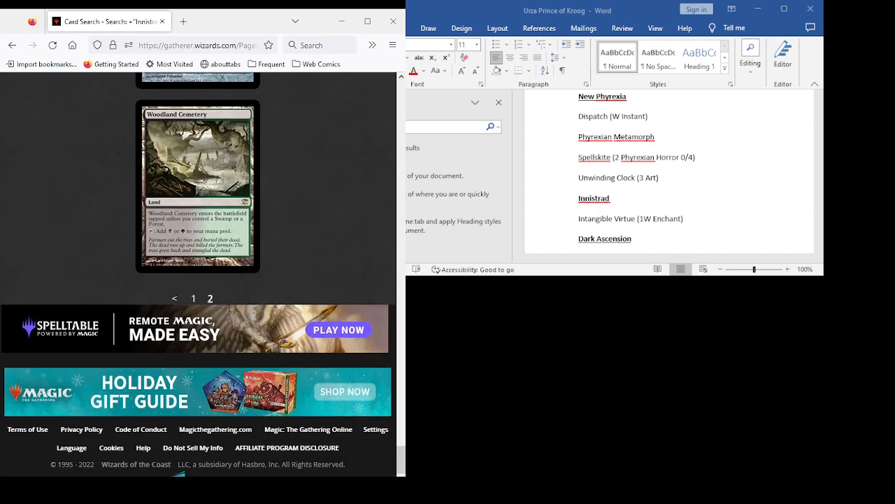
- Return to the advanced card search and remove the Innistrad set condition from the search criteria
{"action": "left_click", "coordinate": [12, 45]}
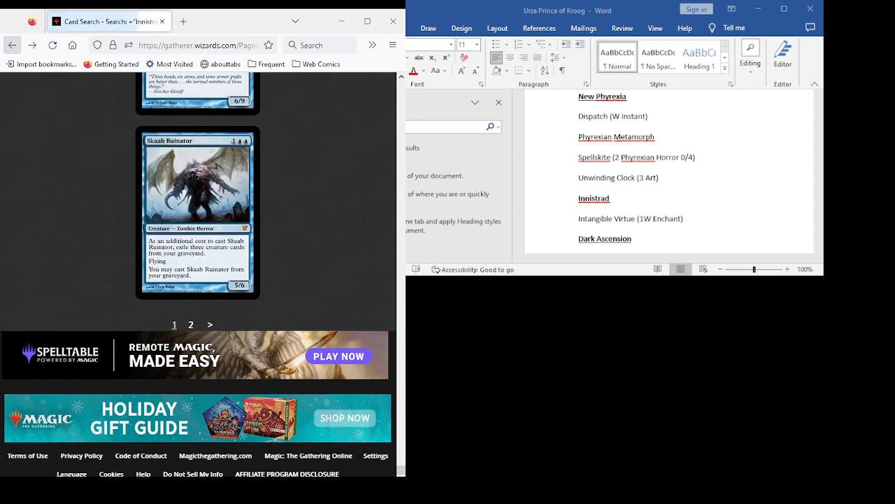
{"action": "left_click", "coordinate": [12, 45]}
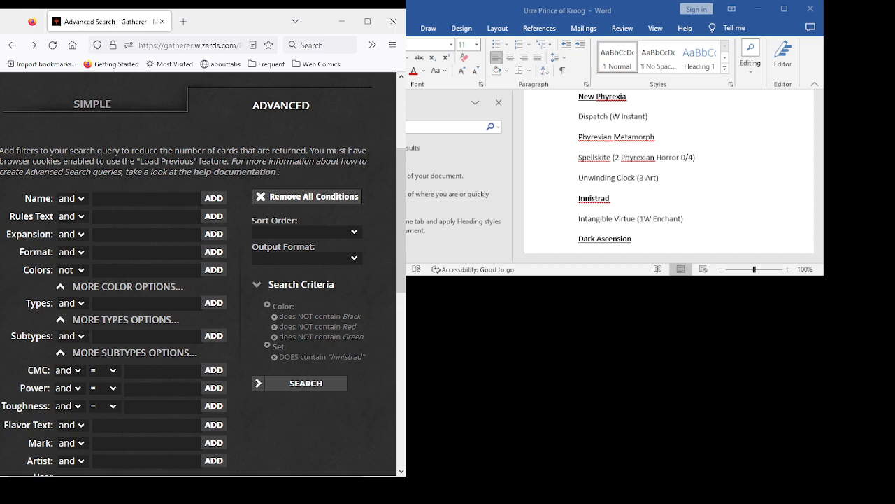
{"action": "left_click", "coordinate": [274, 357]}
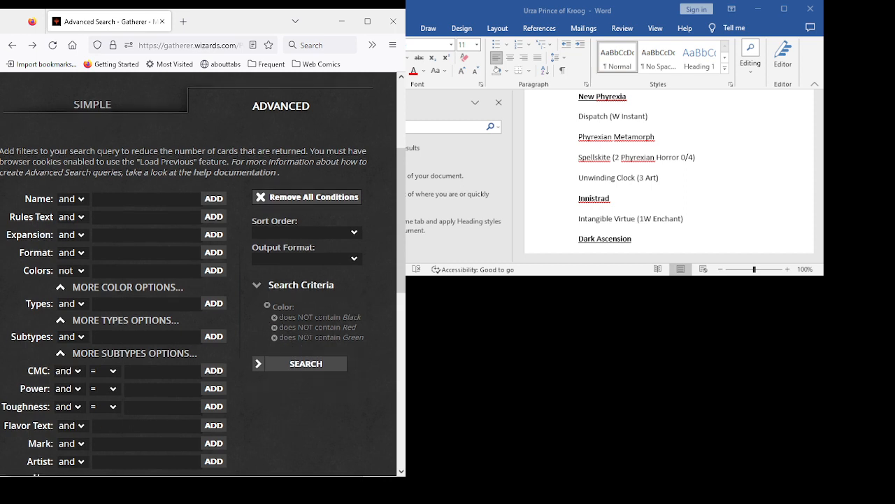
- Add the Dark Ascension expansion to the search criteria and run the search
{"action": "left_click", "coordinate": [146, 235]}
{"action": "type", "text": "dar"}
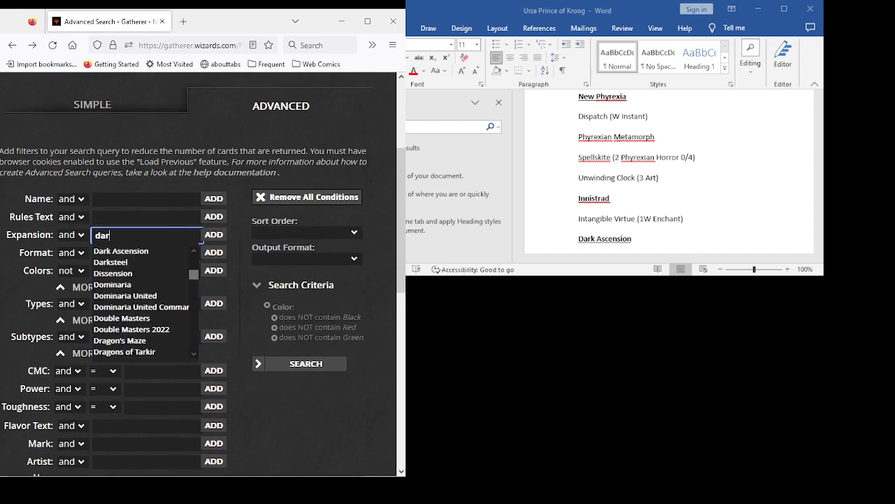
{"action": "type", "text": "k"}
{"action": "scroll", "coordinate": [203, 279], "scroll_direction": "up", "scroll_amount": 3}
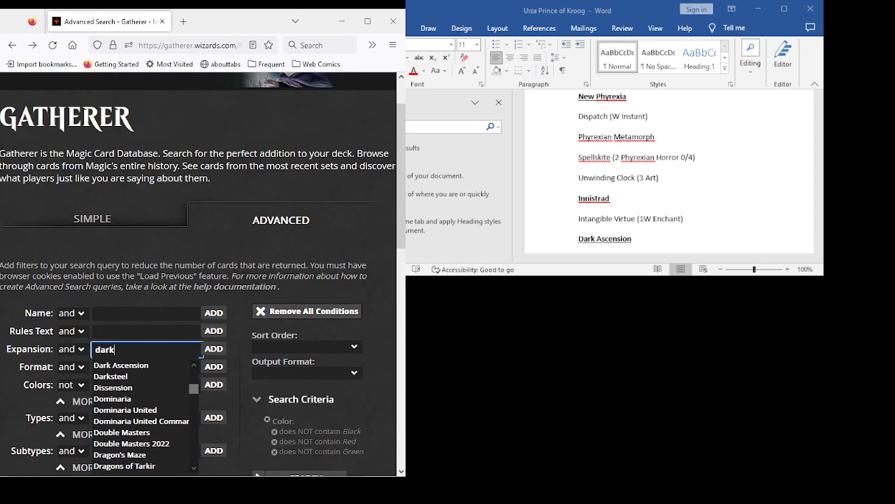
{"action": "key", "text": "Down"}
{"action": "key", "text": "Return"}
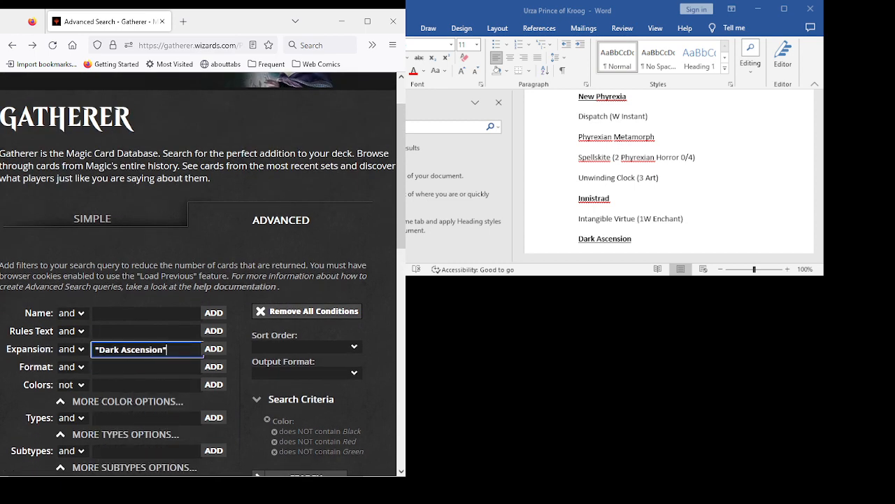
{"action": "key", "text": "Return"}
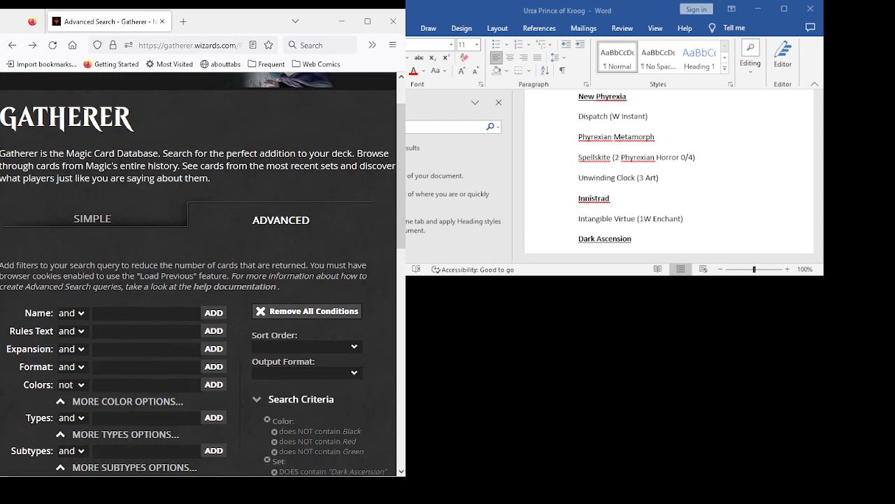
{"action": "scroll", "coordinate": [202, 280], "scroll_direction": "down", "scroll_amount": 3}
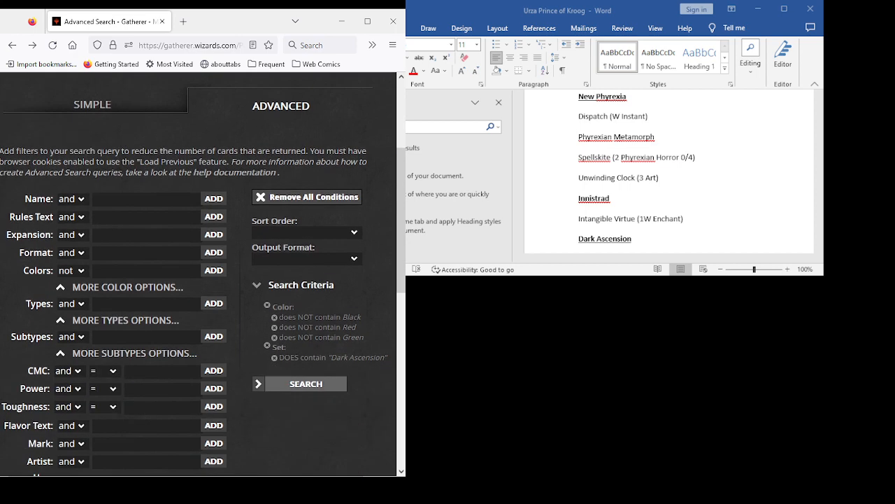
{"action": "left_click", "coordinate": [305, 383]}
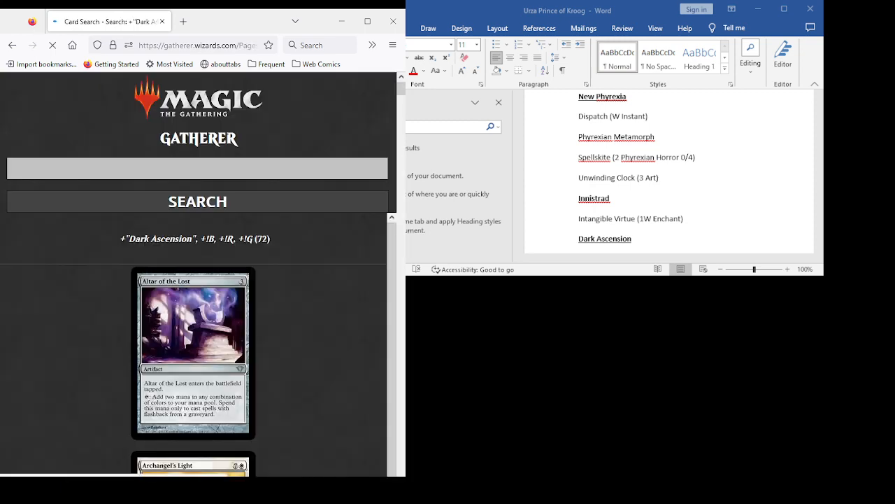
- Review the Dark Ascension cards from Altar of the Lost through Burden of Guilt, including Avacyn's Collar, Beguiler of Wills and Break of Day
{"action": "scroll", "coordinate": [198, 274], "scroll_direction": "down", "scroll_amount": 4}
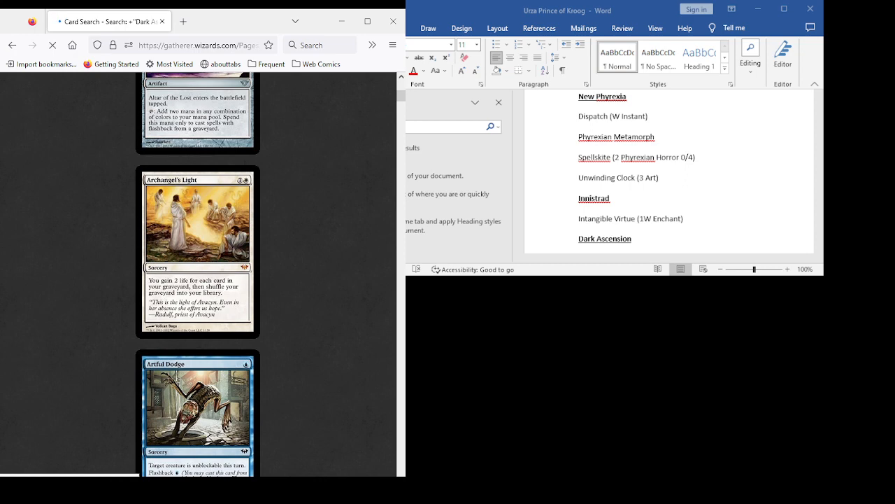
{"action": "scroll", "coordinate": [198, 274], "scroll_direction": "down", "scroll_amount": 6}
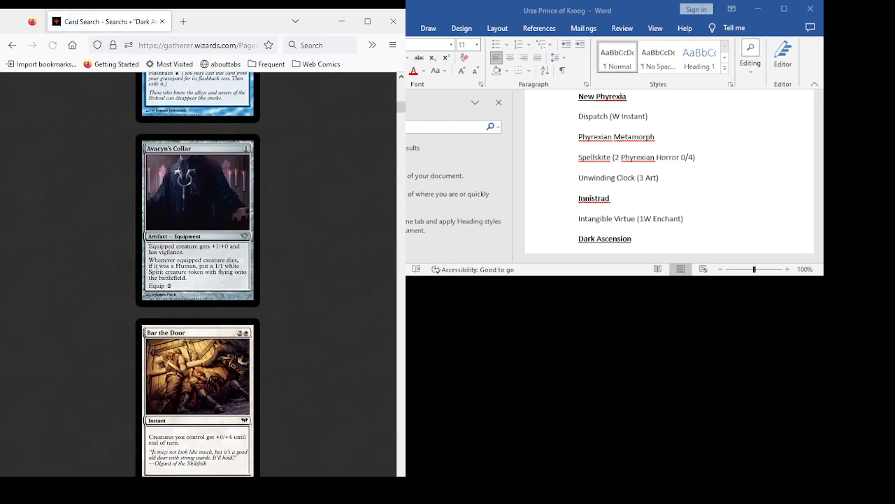
{"action": "scroll", "coordinate": [198, 274], "scroll_direction": "down", "scroll_amount": 2}
{"action": "scroll", "coordinate": [198, 274], "scroll_direction": "down", "scroll_amount": 3}
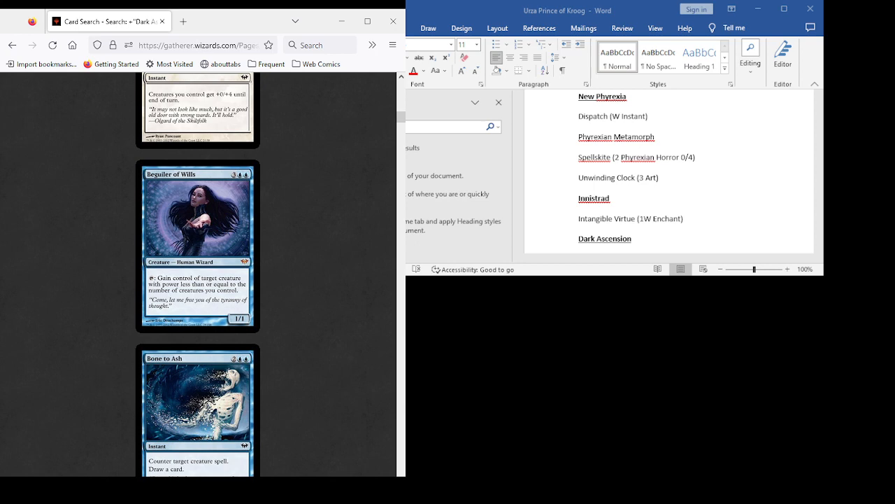
{"action": "scroll", "coordinate": [198, 274], "scroll_direction": "down", "scroll_amount": 4}
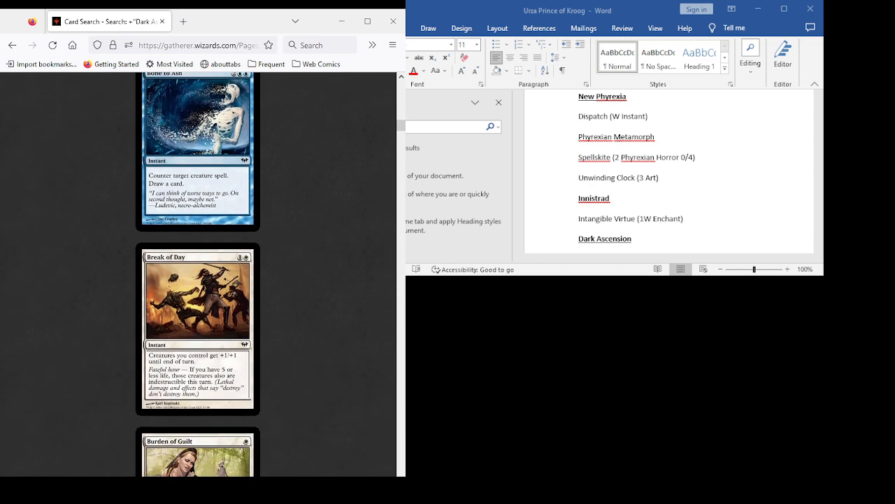
{"action": "scroll", "coordinate": [198, 274], "scroll_direction": "down", "scroll_amount": 2}
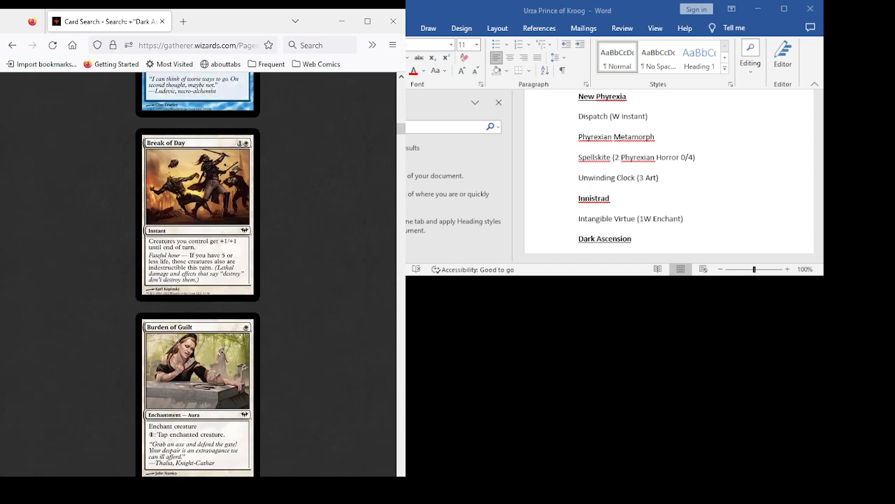
- Review the Dark Ascension cards from Call to the Kindred through Curse of Exhaustion, including Chalice of Life, Chill of Foreboding and Counterlash
{"action": "scroll", "coordinate": [198, 275], "scroll_direction": "down", "scroll_amount": 3}
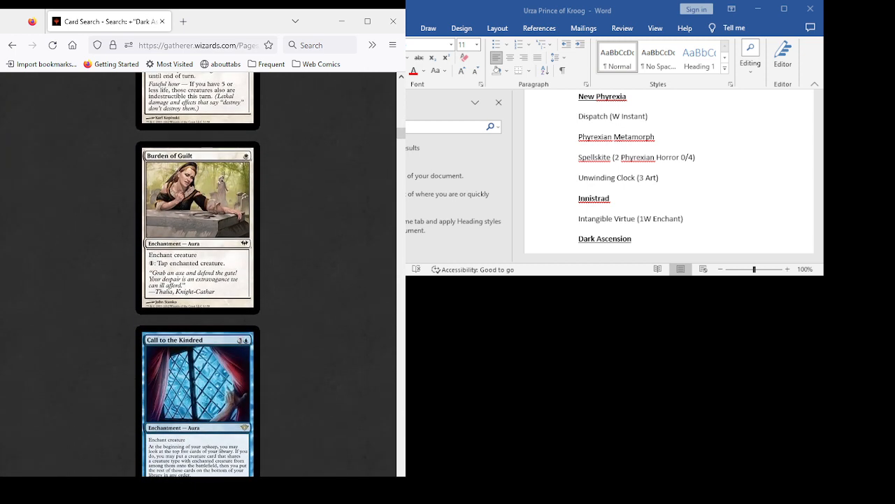
{"action": "scroll", "coordinate": [198, 274], "scroll_direction": "down", "scroll_amount": 2}
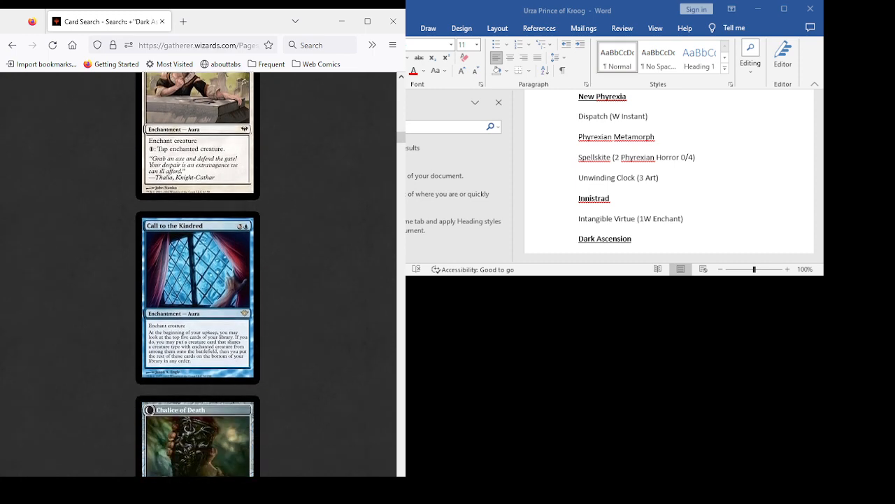
{"action": "scroll", "coordinate": [198, 274], "scroll_direction": "down", "scroll_amount": 8}
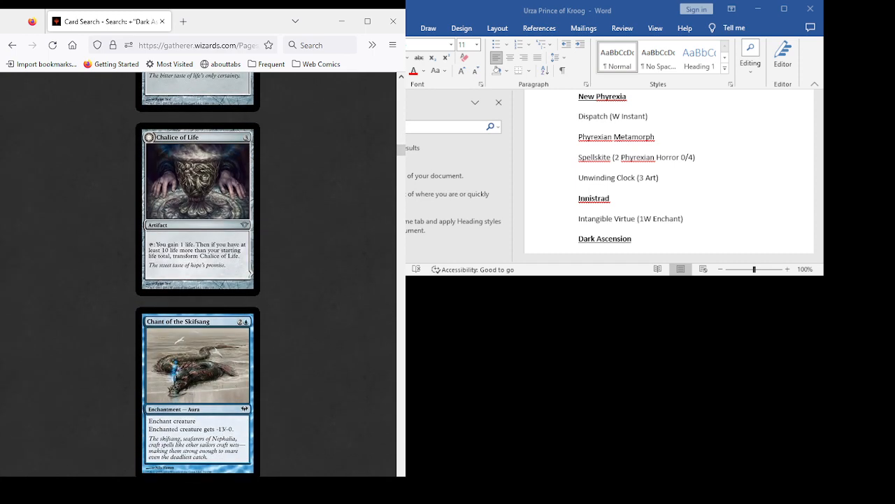
{"action": "scroll", "coordinate": [198, 274], "scroll_direction": "down", "scroll_amount": 4}
{"action": "scroll", "coordinate": [198, 275], "scroll_direction": "up", "scroll_amount": 8}
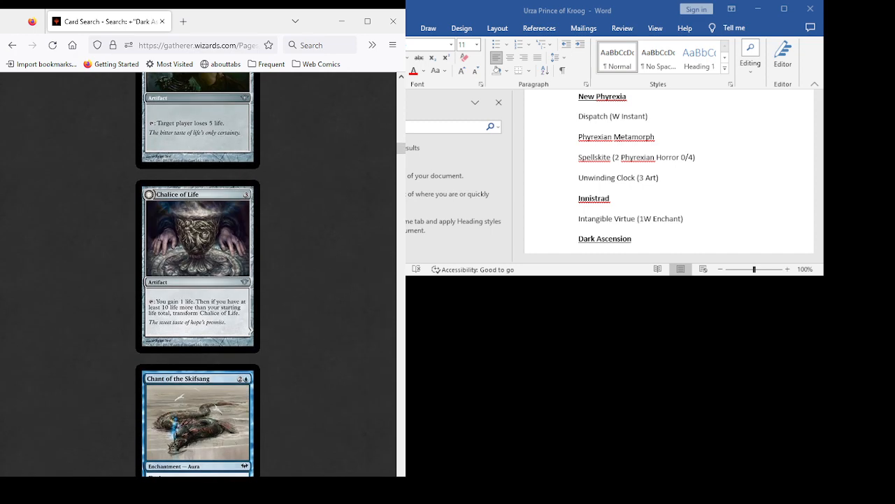
{"action": "scroll", "coordinate": [198, 274], "scroll_direction": "down", "scroll_amount": 7}
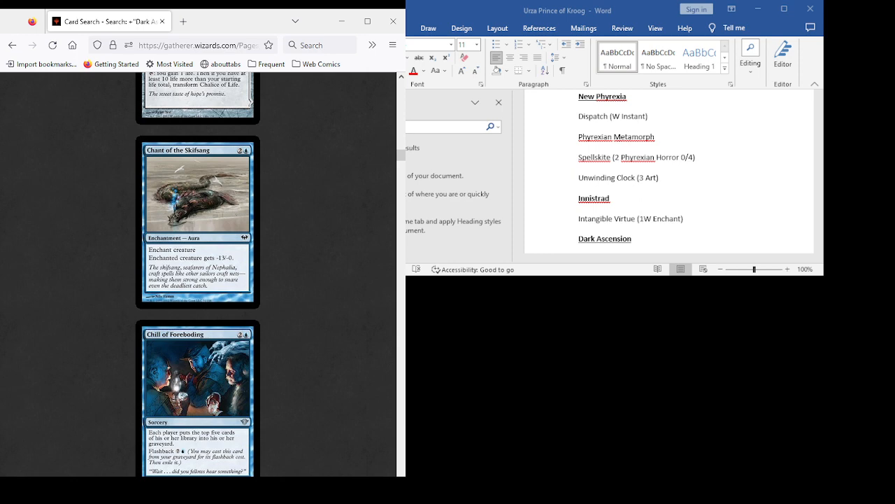
{"action": "scroll", "coordinate": [198, 274], "scroll_direction": "down", "scroll_amount": 4}
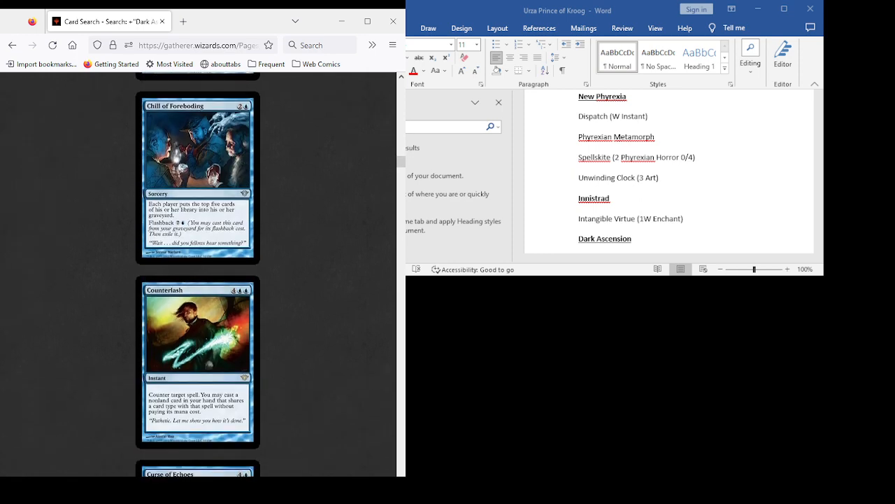
{"action": "scroll", "coordinate": [198, 274], "scroll_direction": "down", "scroll_amount": 4}
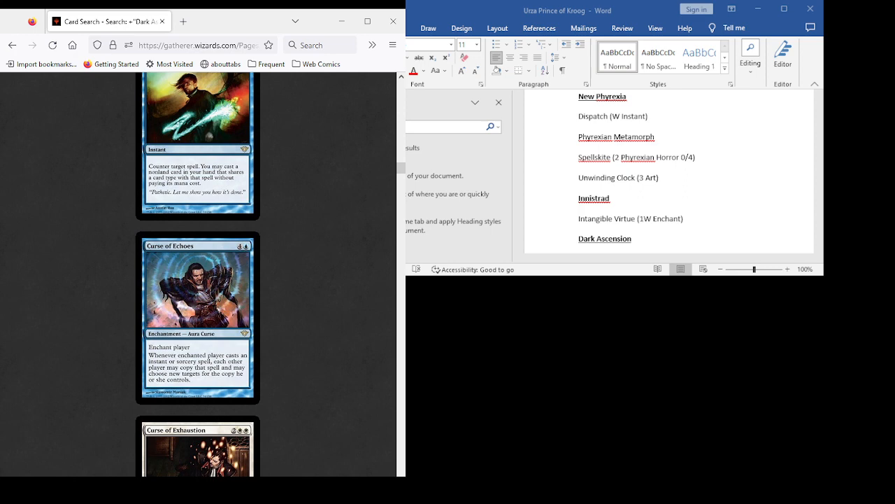
{"action": "scroll", "coordinate": [198, 275], "scroll_direction": "down", "scroll_amount": 3}
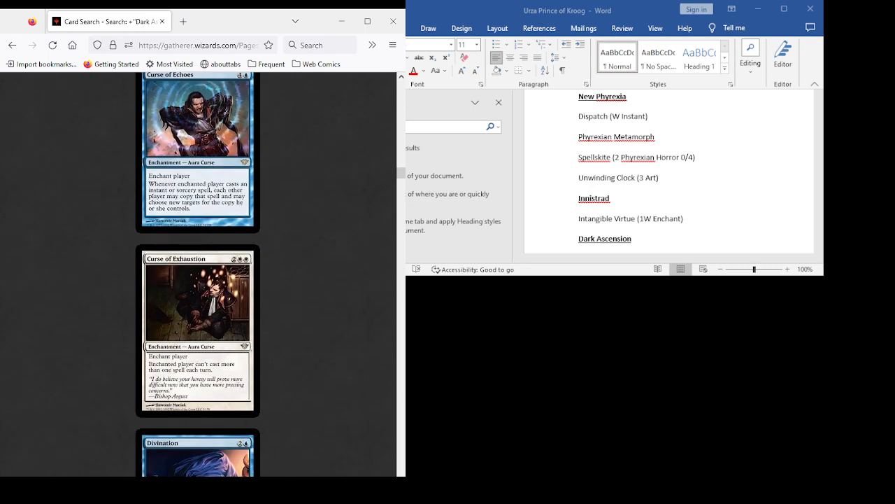
- Review the Dark Ascension cards from Divination through Gather the Townsfolk, including Drogskol Captain, Dungeon Geists, Executioner's Hood and Faith's Shield
{"action": "scroll", "coordinate": [198, 274], "scroll_direction": "down", "scroll_amount": 4}
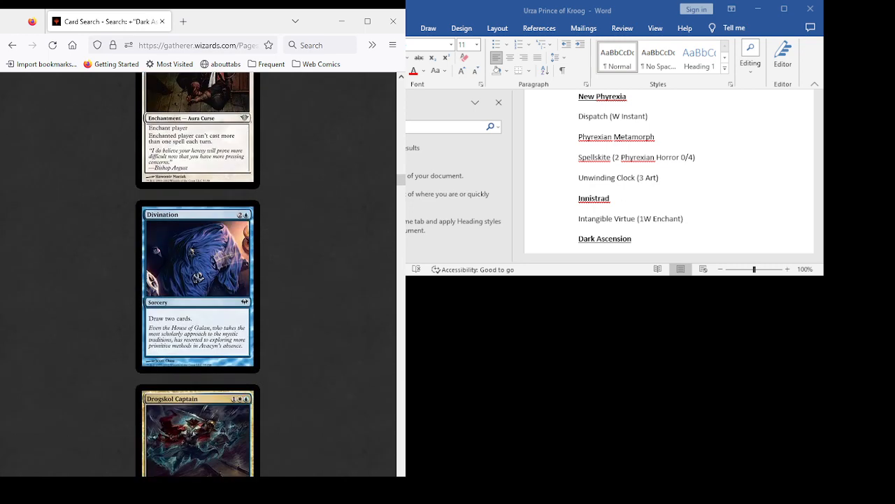
{"action": "scroll", "coordinate": [198, 274], "scroll_direction": "down", "scroll_amount": 3}
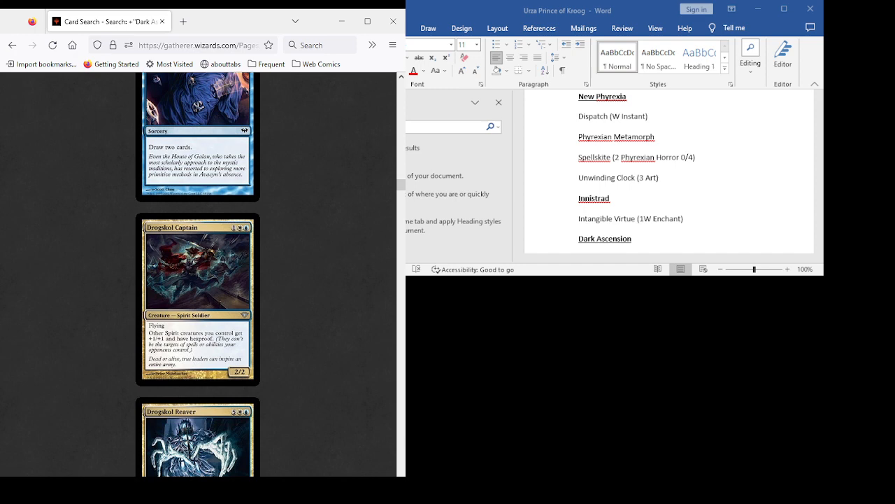
{"action": "scroll", "coordinate": [198, 274], "scroll_direction": "down", "scroll_amount": 3}
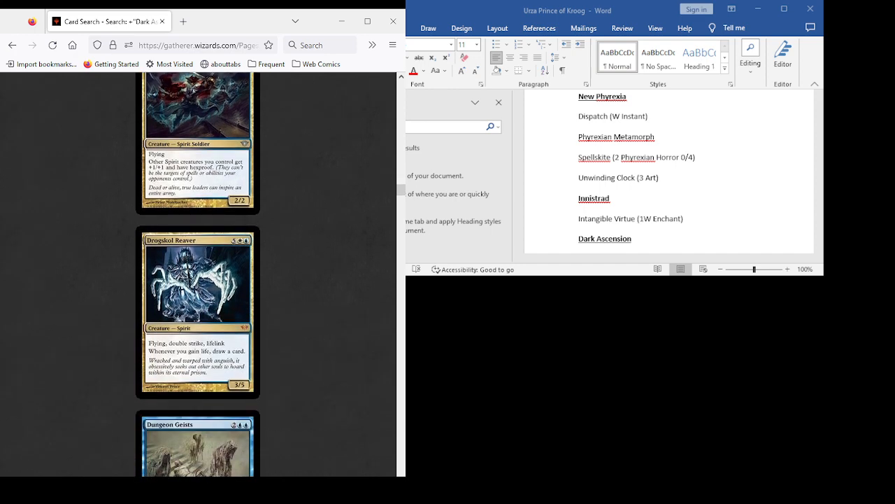
{"action": "scroll", "coordinate": [198, 274], "scroll_direction": "down", "scroll_amount": 1}
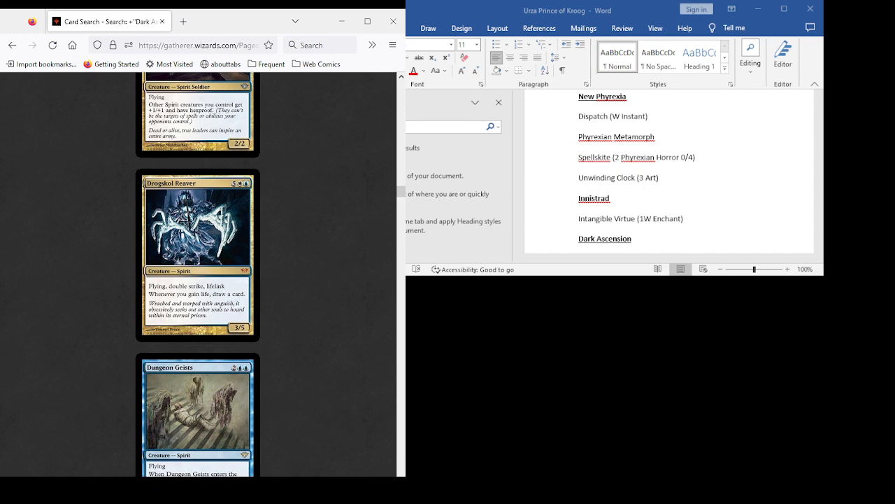
{"action": "scroll", "coordinate": [198, 274], "scroll_direction": "down", "scroll_amount": 4}
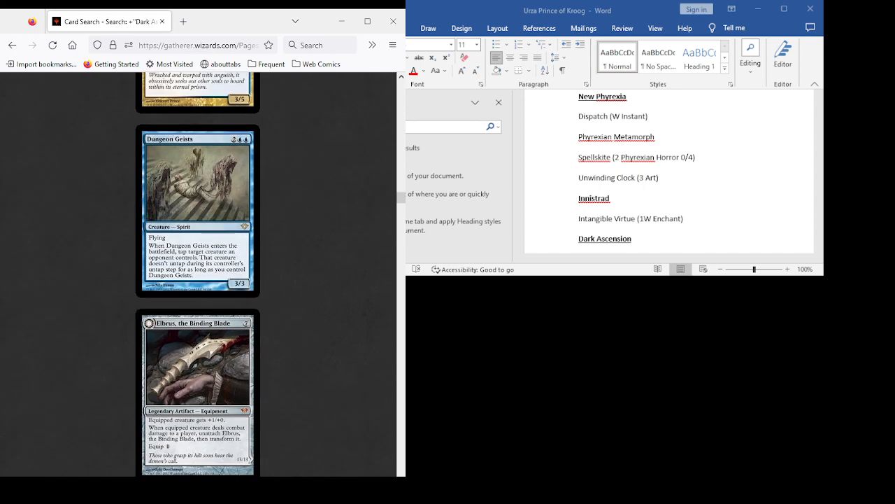
{"action": "scroll", "coordinate": [198, 275], "scroll_direction": "down", "scroll_amount": 9}
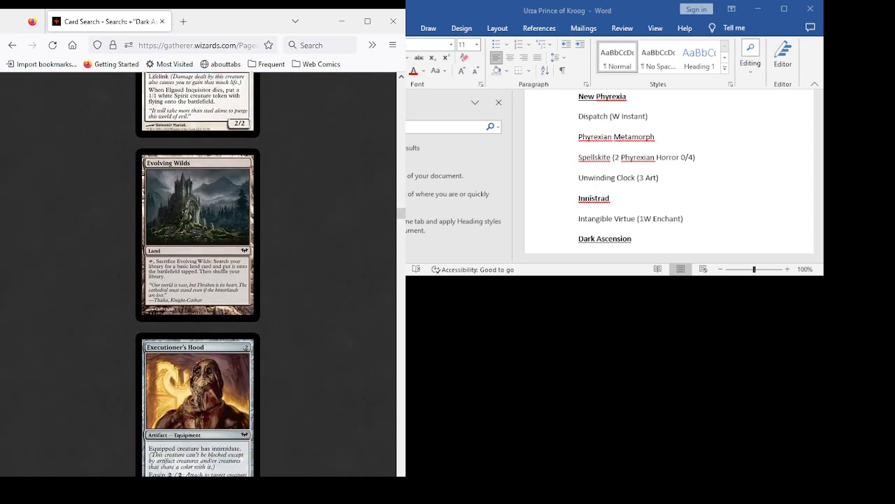
{"action": "scroll", "coordinate": [198, 274], "scroll_direction": "down", "scroll_amount": 8}
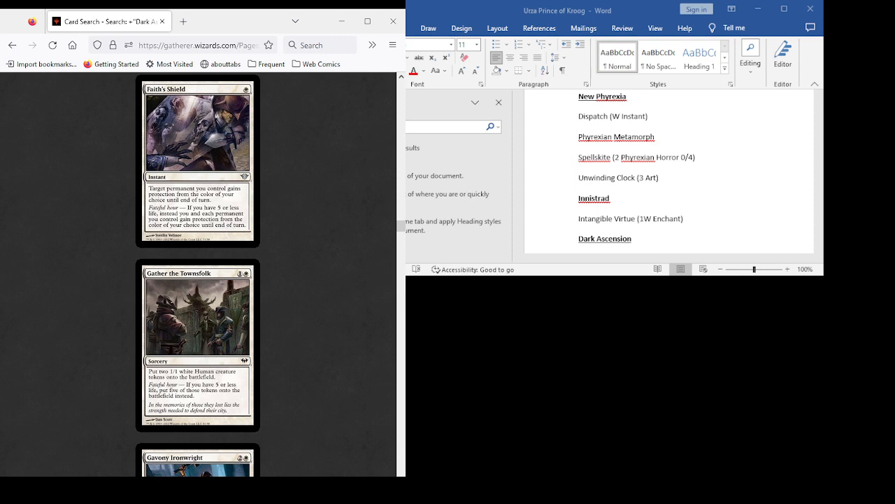
- Review the Dark Ascension cards from Gavony Ironwright through Griptide, including Geralf's Mindcrusher, Ghastly Haunting and Grafdigger's Cage
{"action": "scroll", "coordinate": [198, 274], "scroll_direction": "down", "scroll_amount": 3}
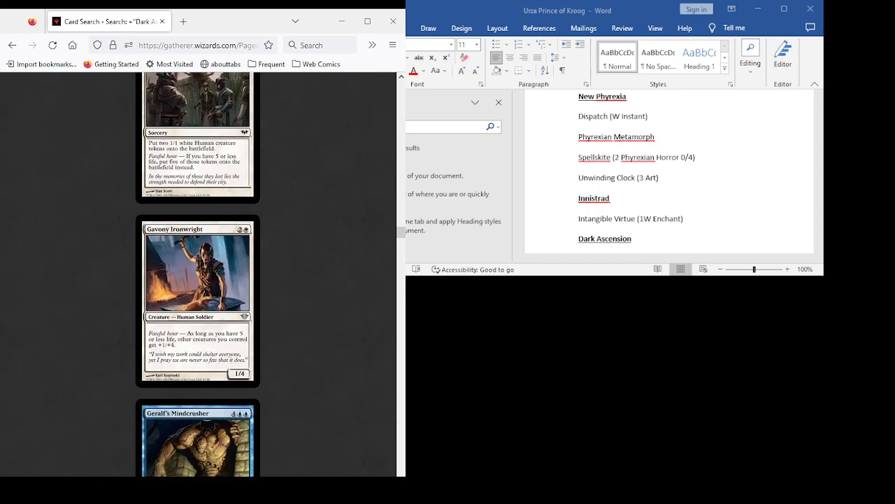
{"action": "scroll", "coordinate": [198, 274], "scroll_direction": "down", "scroll_amount": 1}
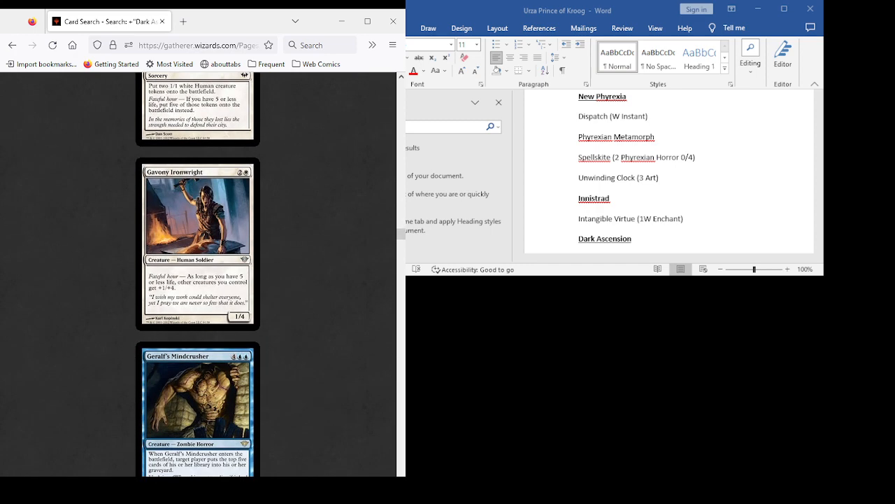
{"action": "scroll", "coordinate": [198, 274], "scroll_direction": "down", "scroll_amount": 3}
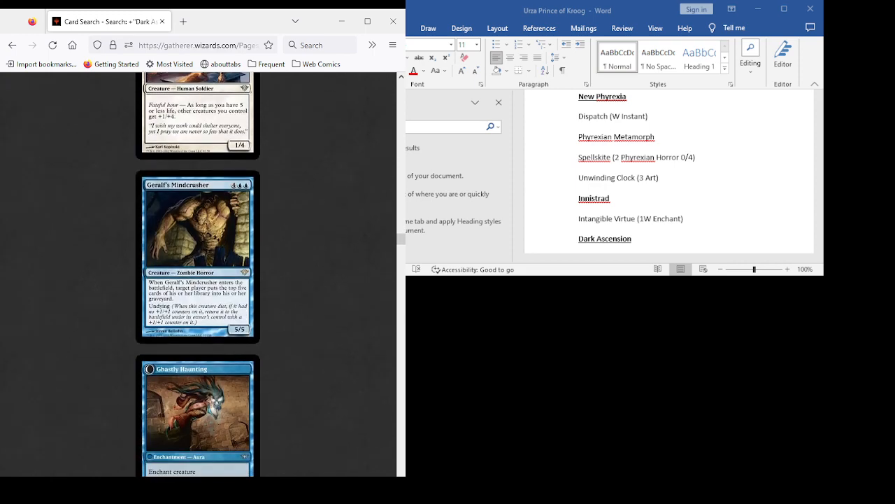
{"action": "scroll", "coordinate": [198, 274], "scroll_direction": "down", "scroll_amount": 4}
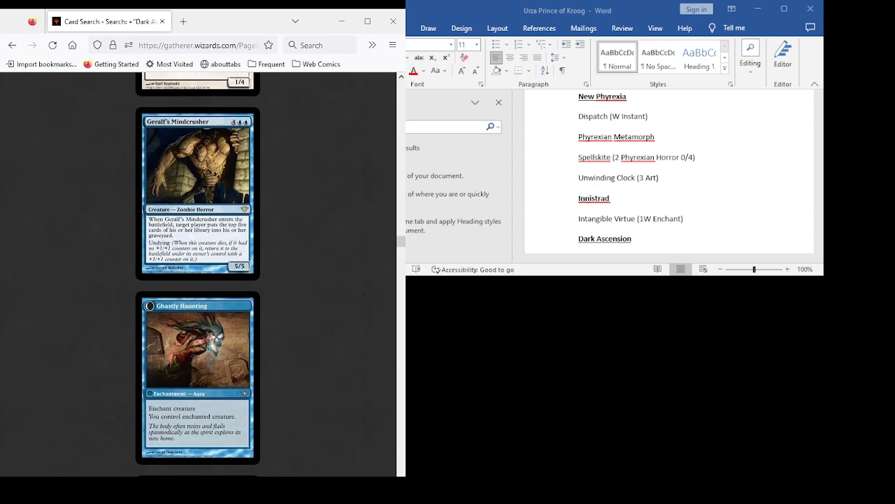
{"action": "scroll", "coordinate": [198, 274], "scroll_direction": "down", "scroll_amount": 4}
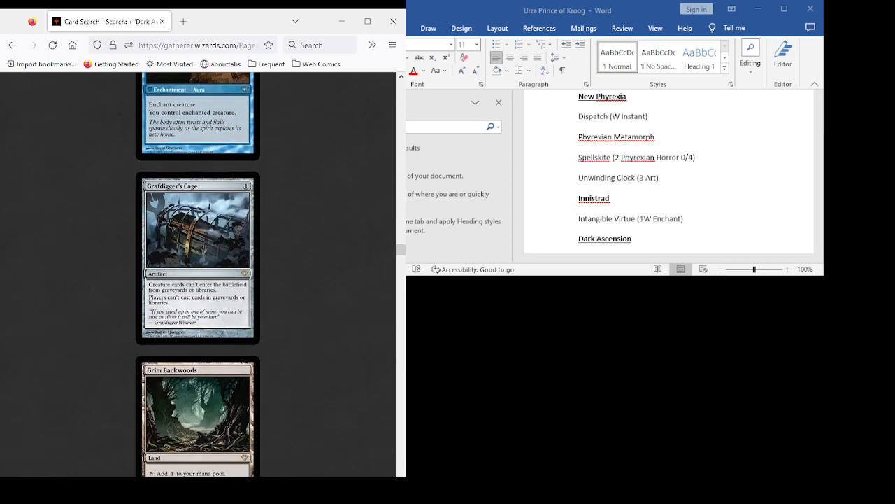
{"action": "scroll", "coordinate": [198, 274], "scroll_direction": "up", "scroll_amount": 3}
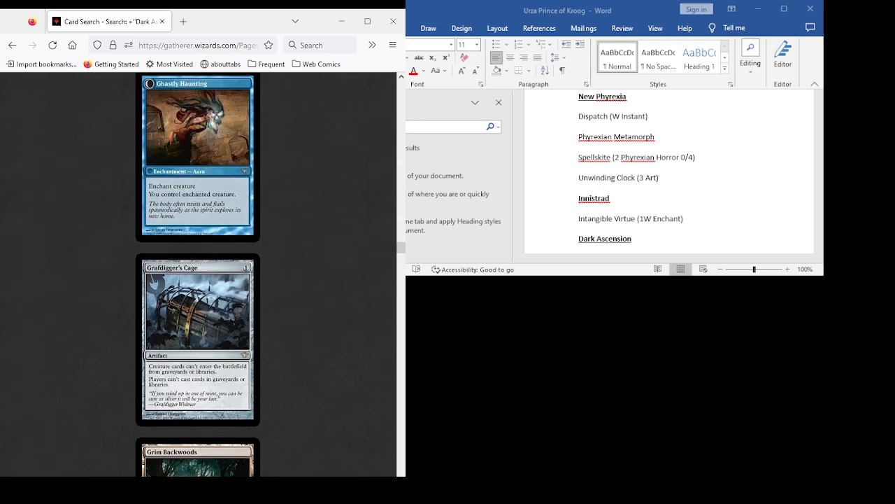
{"action": "scroll", "coordinate": [198, 274], "scroll_direction": "down", "scroll_amount": 7}
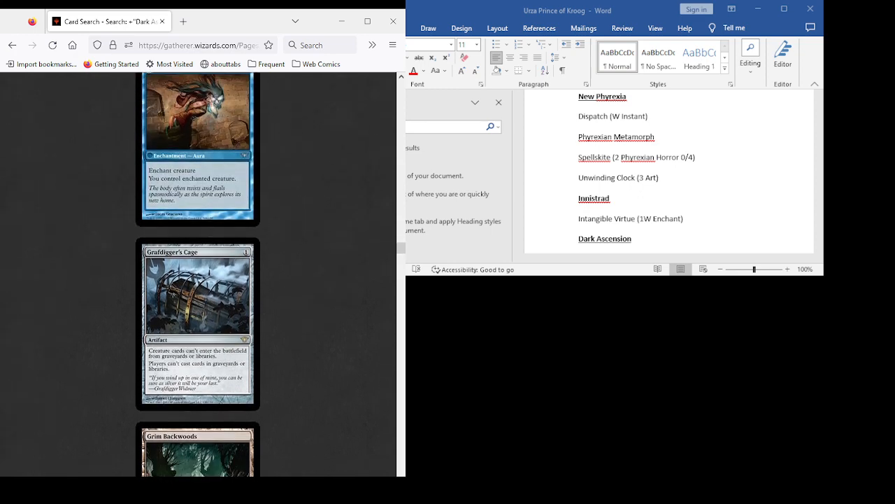
{"action": "scroll", "coordinate": [198, 274], "scroll_direction": "down", "scroll_amount": 3}
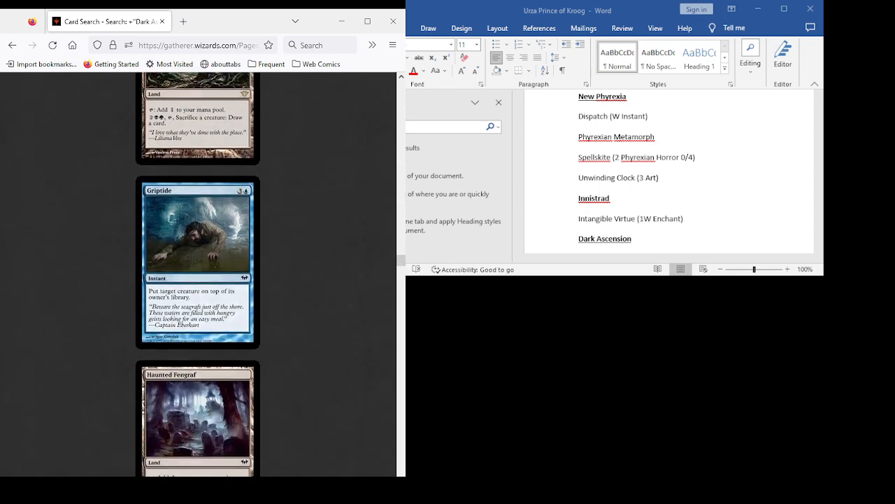
- Examine the Dark Ascension cards from Haunted Fengraf through Increasing Confusion, comparing Helvault and Hollowhenge Spirit closely
{"action": "scroll", "coordinate": [198, 274], "scroll_direction": "down", "scroll_amount": 3}
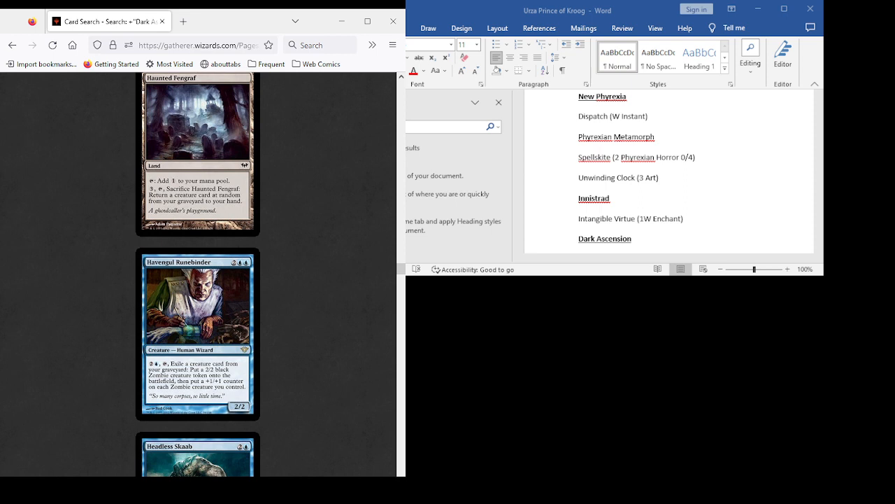
{"action": "scroll", "coordinate": [198, 273], "scroll_direction": "down", "scroll_amount": 2}
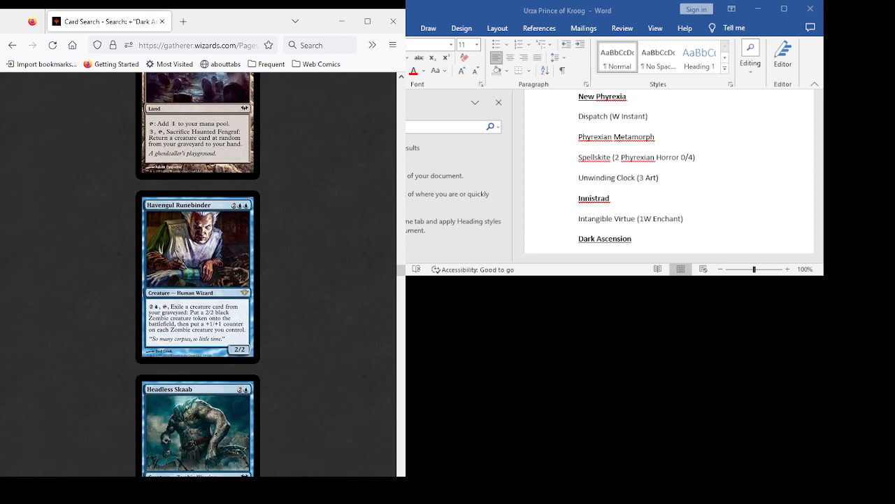
{"action": "scroll", "coordinate": [197, 274], "scroll_direction": "down", "scroll_amount": 5}
{"action": "scroll", "coordinate": [197, 275], "scroll_direction": "down", "scroll_amount": 15}
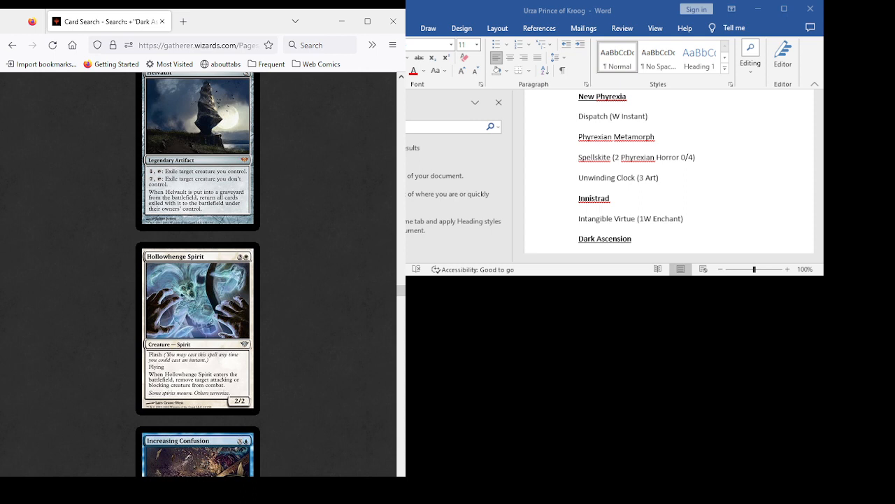
{"action": "scroll", "coordinate": [197, 275], "scroll_direction": "up", "scroll_amount": 3}
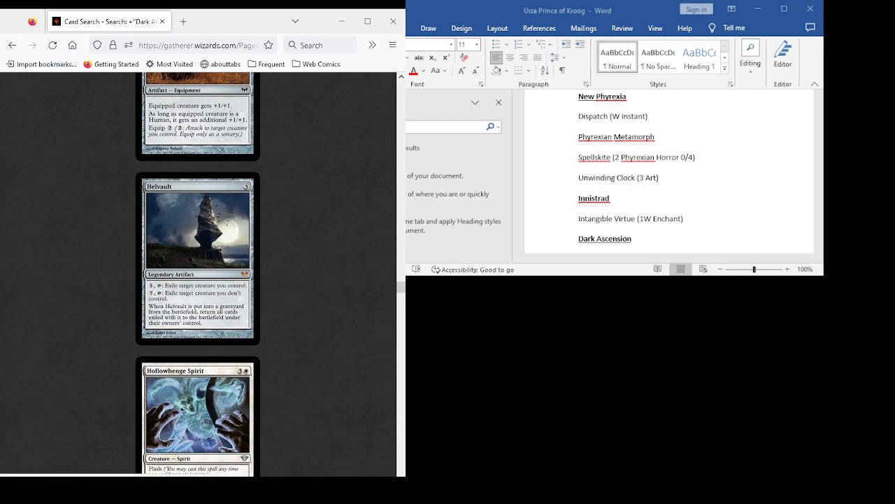
{"action": "scroll", "coordinate": [198, 273], "scroll_direction": "down", "scroll_amount": 3}
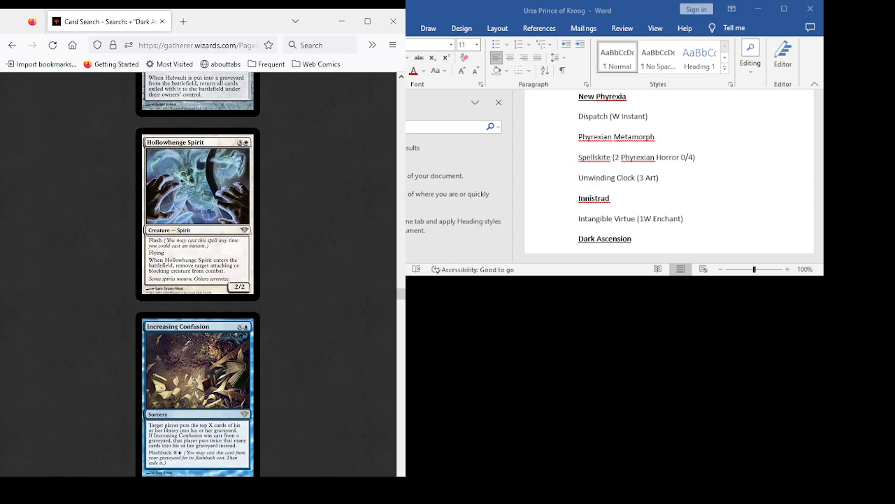
{"action": "scroll", "coordinate": [197, 273], "scroll_direction": "up", "scroll_amount": 3}
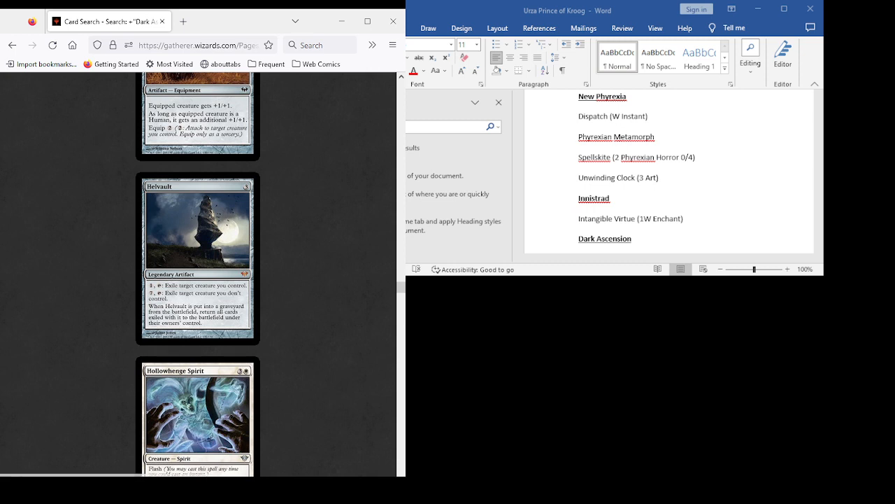
{"action": "scroll", "coordinate": [198, 274], "scroll_direction": "down", "scroll_amount": 10}
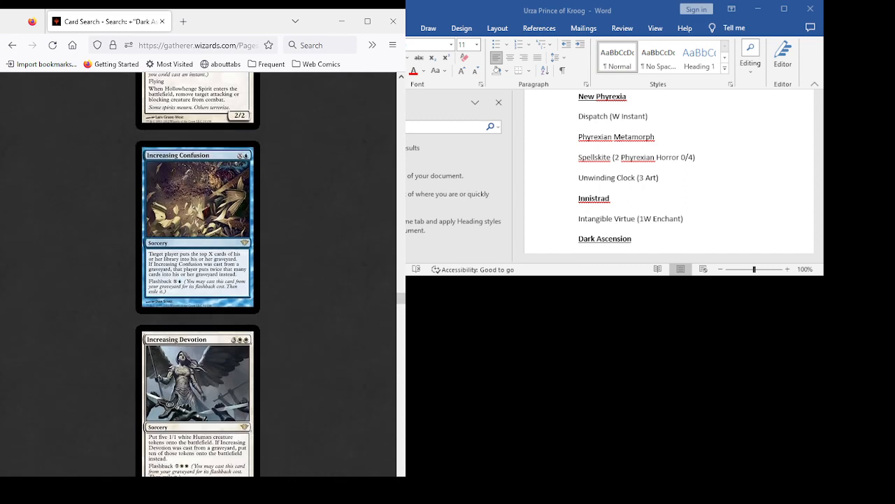
- Review the Dark Ascension cards from Increasing Devotion through Niblis of the Breath, including Jar of Eyeballs, Lingering Souls, Loyal Cathar and Midnight Guard
{"action": "scroll", "coordinate": [198, 274], "scroll_direction": "down", "scroll_amount": 5}
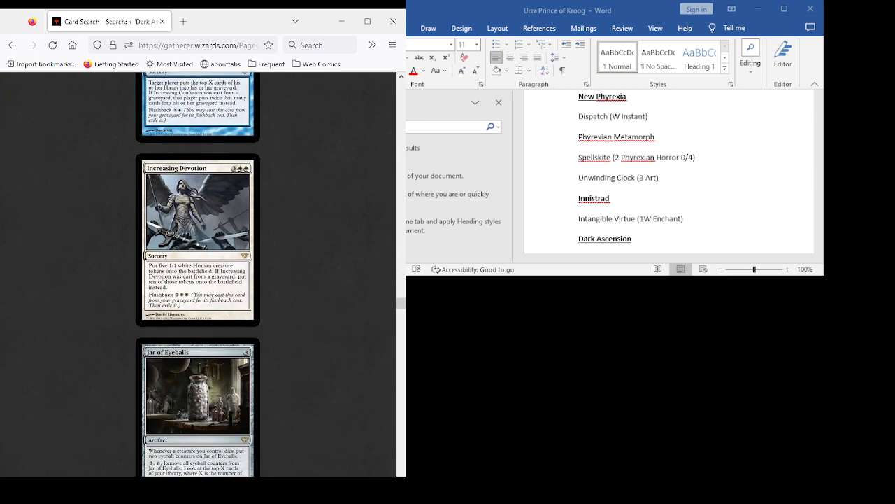
{"action": "scroll", "coordinate": [198, 275], "scroll_direction": "down", "scroll_amount": 6}
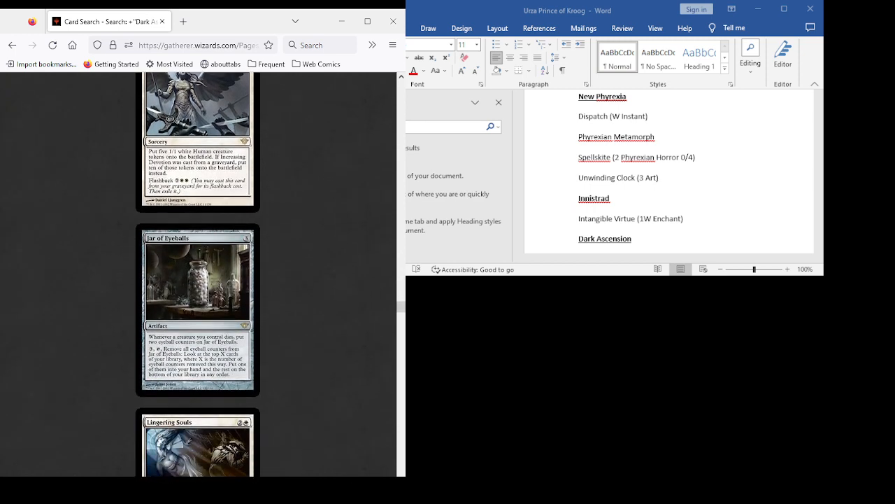
{"action": "scroll", "coordinate": [198, 274], "scroll_direction": "up", "scroll_amount": 5}
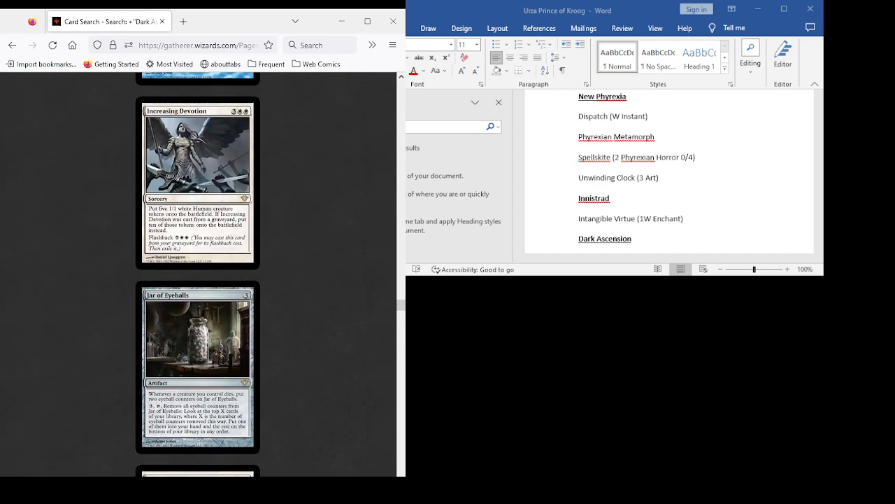
{"action": "scroll", "coordinate": [198, 274], "scroll_direction": "down", "scroll_amount": 10}
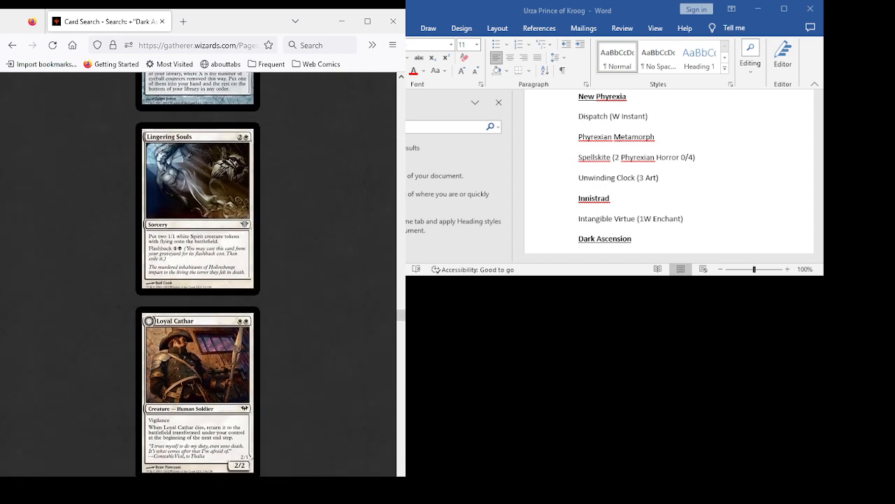
{"action": "scroll", "coordinate": [198, 274], "scroll_direction": "down", "scroll_amount": 6}
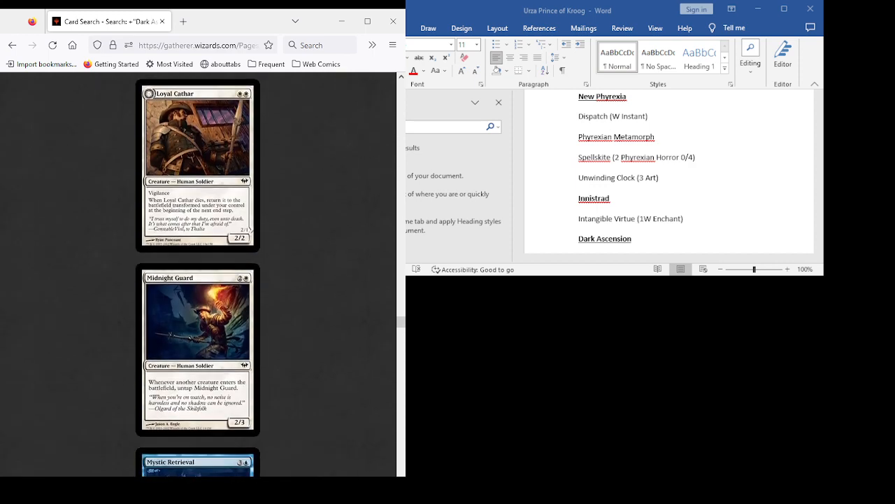
{"action": "scroll", "coordinate": [198, 274], "scroll_direction": "down", "scroll_amount": 5}
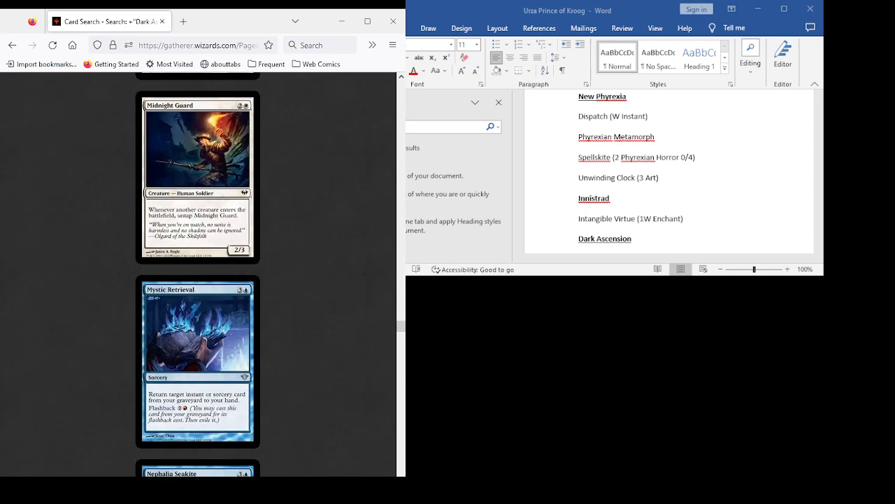
{"action": "scroll", "coordinate": [198, 274], "scroll_direction": "down", "scroll_amount": 5}
{"action": "scroll", "coordinate": [198, 275], "scroll_direction": "down", "scroll_amount": 10}
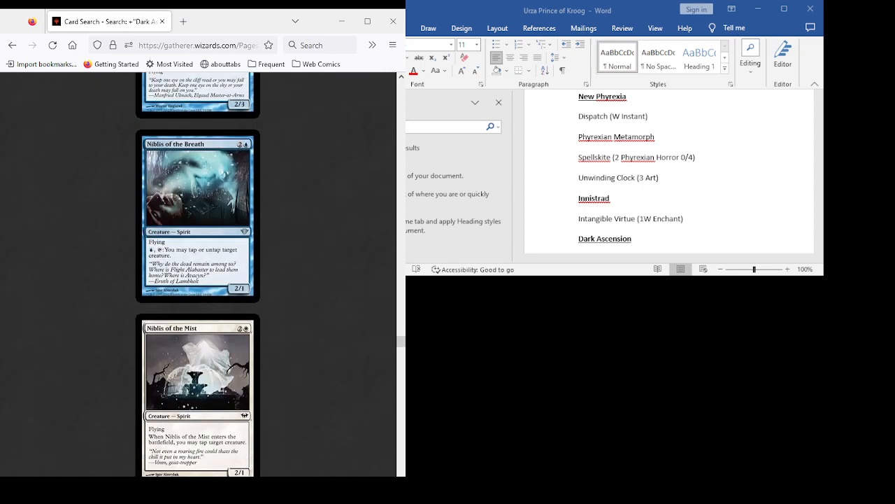
- Review the Dark Ascension cards from Niblis of the Mist through Requiem Angel, including Niblis of the Urn, Ray of Revelation and Relentless Skaabs
{"action": "scroll", "coordinate": [198, 274], "scroll_direction": "down", "scroll_amount": 5}
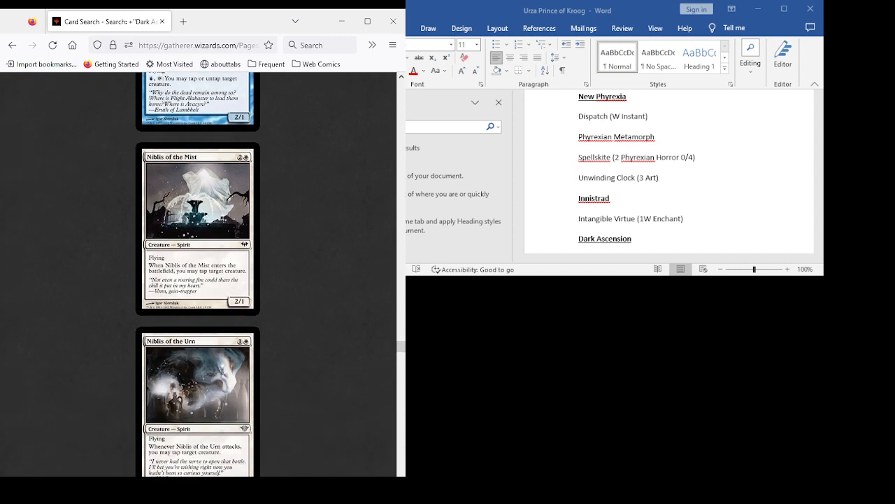
{"action": "scroll", "coordinate": [198, 274], "scroll_direction": "down", "scroll_amount": 5}
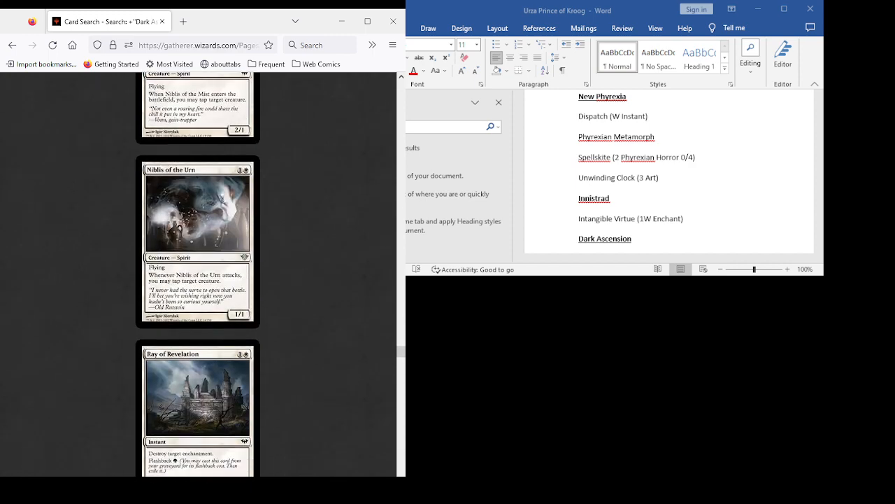
{"action": "scroll", "coordinate": [198, 274], "scroll_direction": "down", "scroll_amount": 10}
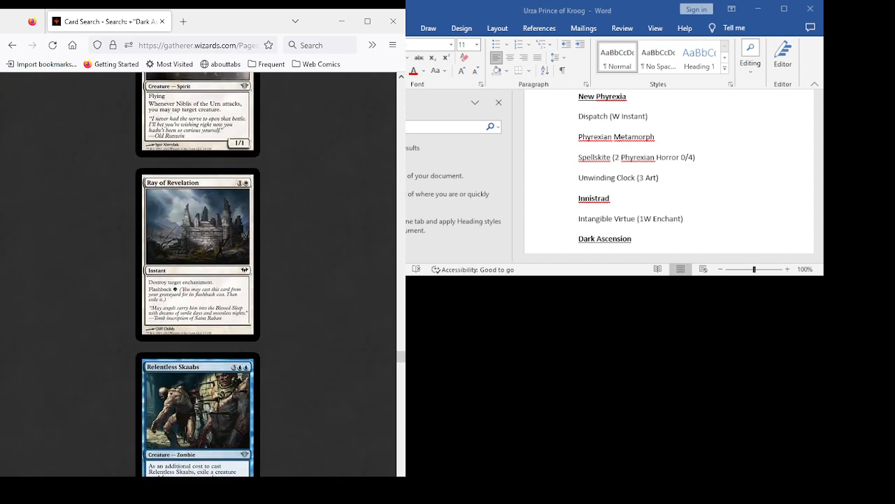
{"action": "scroll", "coordinate": [198, 274], "scroll_direction": "down", "scroll_amount": 2}
{"action": "scroll", "coordinate": [198, 274], "scroll_direction": "down", "scroll_amount": 1}
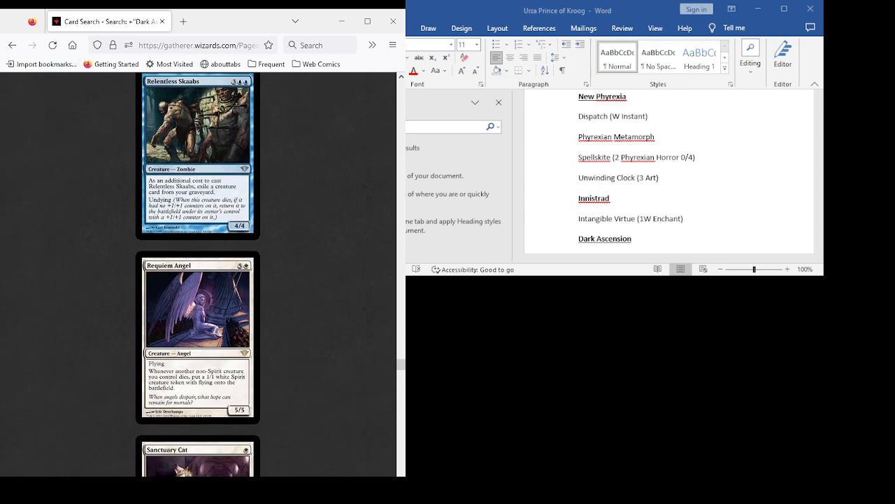
{"action": "scroll", "coordinate": [198, 274], "scroll_direction": "down", "scroll_amount": 6}
{"action": "scroll", "coordinate": [198, 274], "scroll_direction": "up", "scroll_amount": 8}
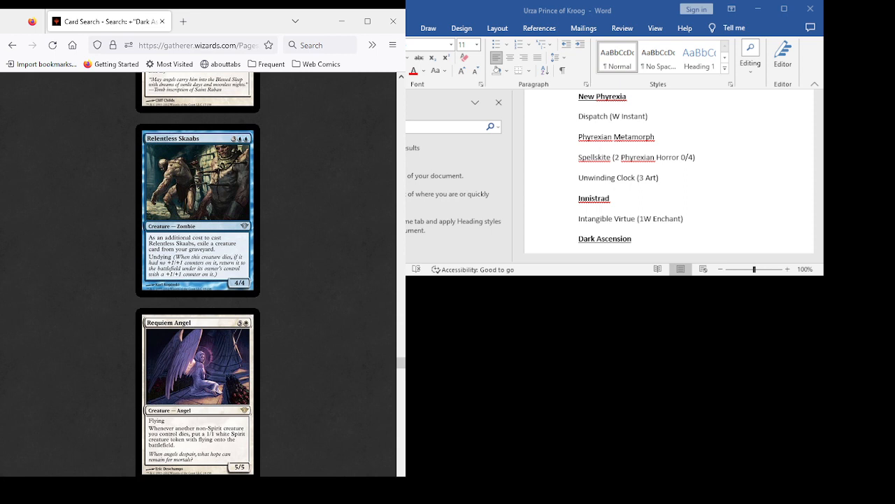
{"action": "scroll", "coordinate": [198, 273], "scroll_direction": "down", "scroll_amount": 5}
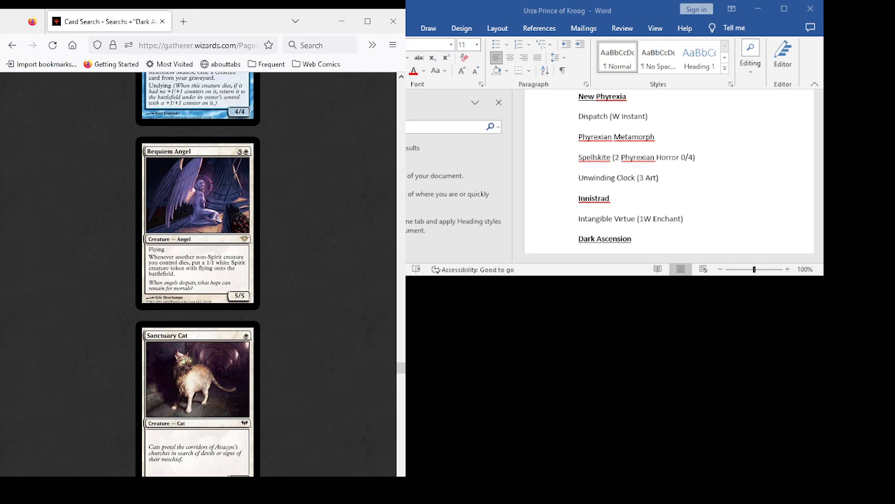
- Examine Requiem Angel closely alongside Sanctuary Cat and Saving Grasp, rechecking the preceding cards back to Niblis of the Urn
{"action": "scroll", "coordinate": [198, 273], "scroll_direction": "down", "scroll_amount": 3}
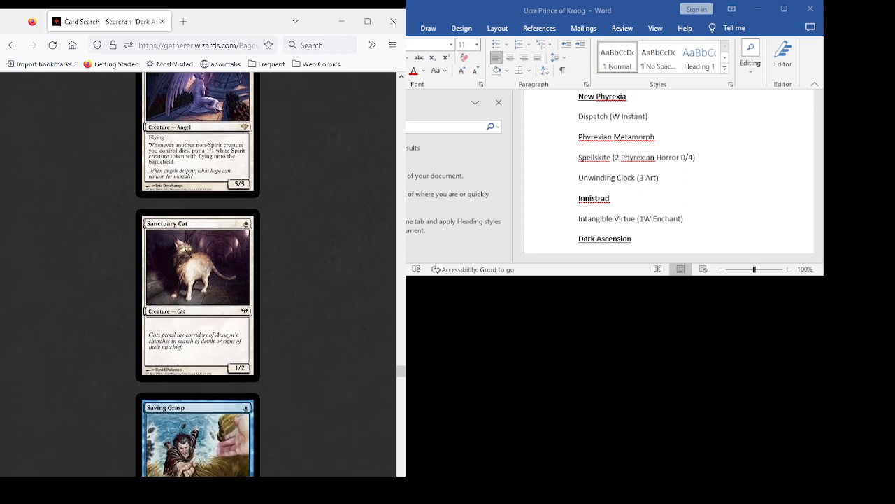
{"action": "scroll", "coordinate": [198, 273], "scroll_direction": "up", "scroll_amount": 3}
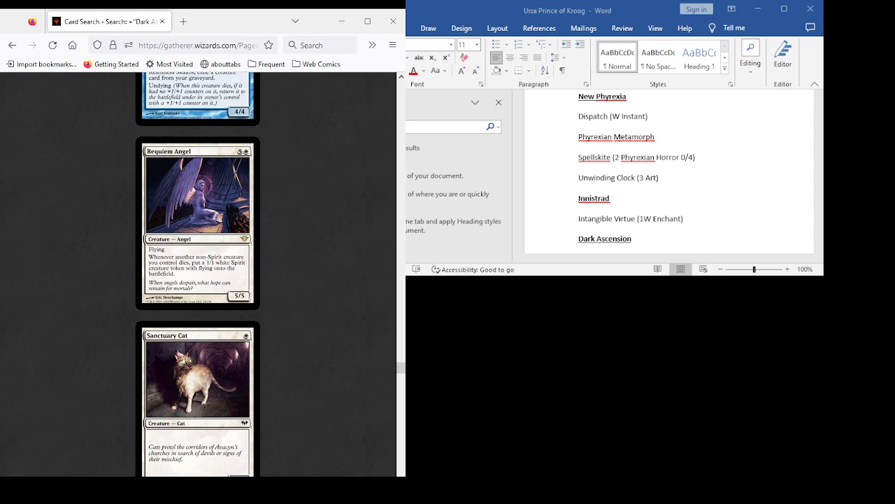
{"action": "scroll", "coordinate": [198, 273], "scroll_direction": "down", "scroll_amount": 3}
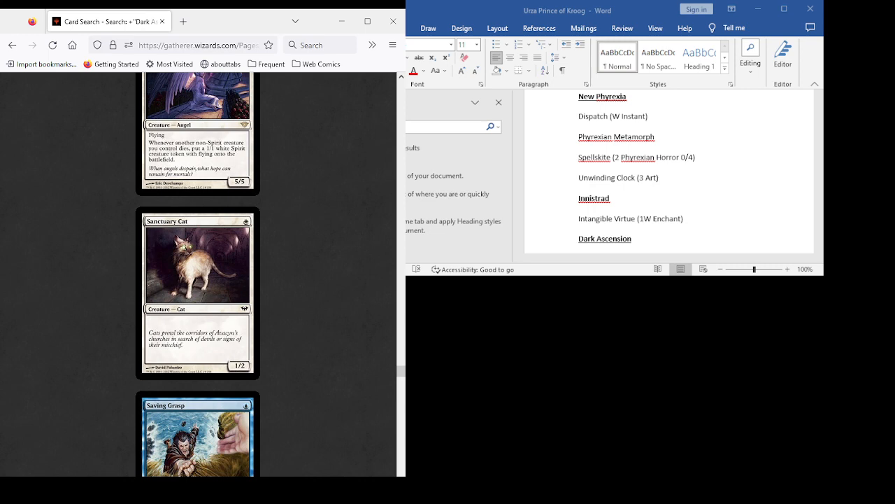
{"action": "scroll", "coordinate": [198, 272], "scroll_direction": "down", "scroll_amount": 3}
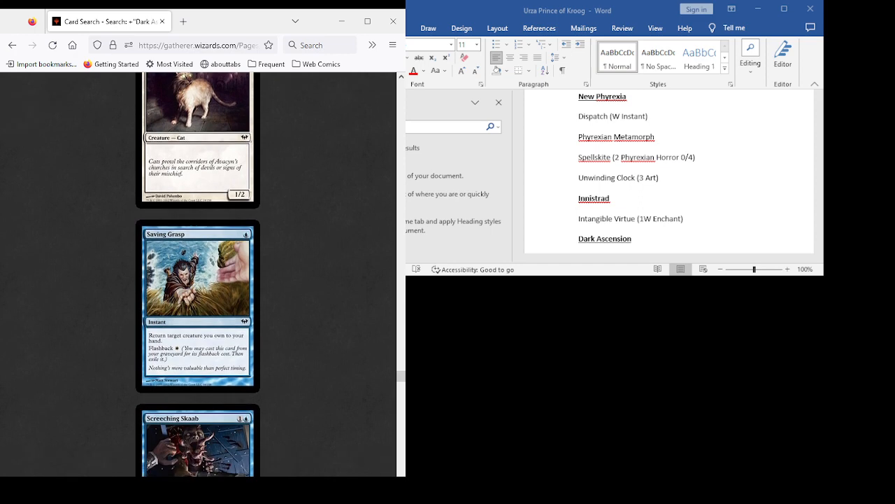
{"action": "scroll", "coordinate": [198, 273], "scroll_direction": "up", "scroll_amount": 6}
{"action": "scroll", "coordinate": [198, 273], "scroll_direction": "up", "scroll_amount": 4}
{"action": "scroll", "coordinate": [198, 273], "scroll_direction": "down", "scroll_amount": 5}
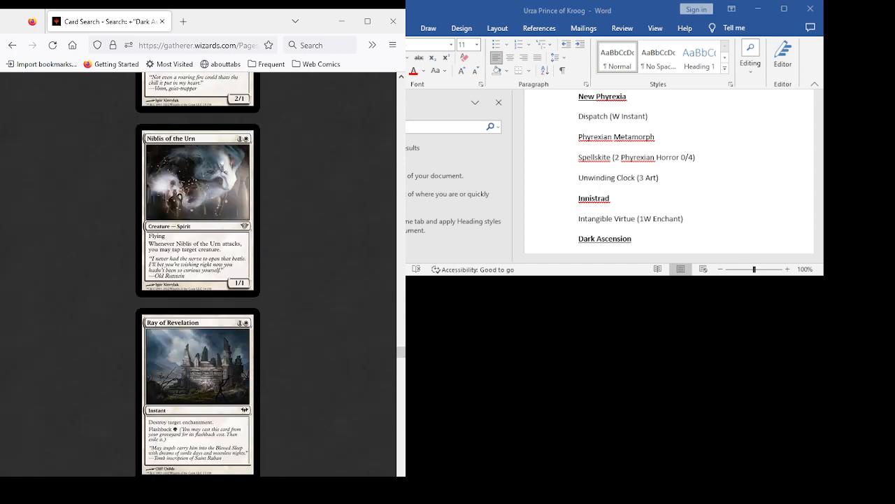
{"action": "scroll", "coordinate": [198, 273], "scroll_direction": "down", "scroll_amount": 2}
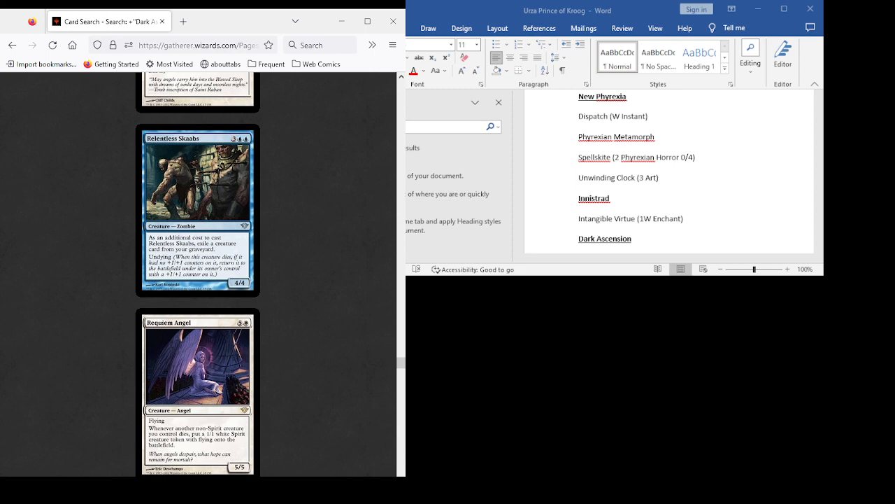
{"action": "scroll", "coordinate": [198, 273], "scroll_direction": "down", "scroll_amount": 3}
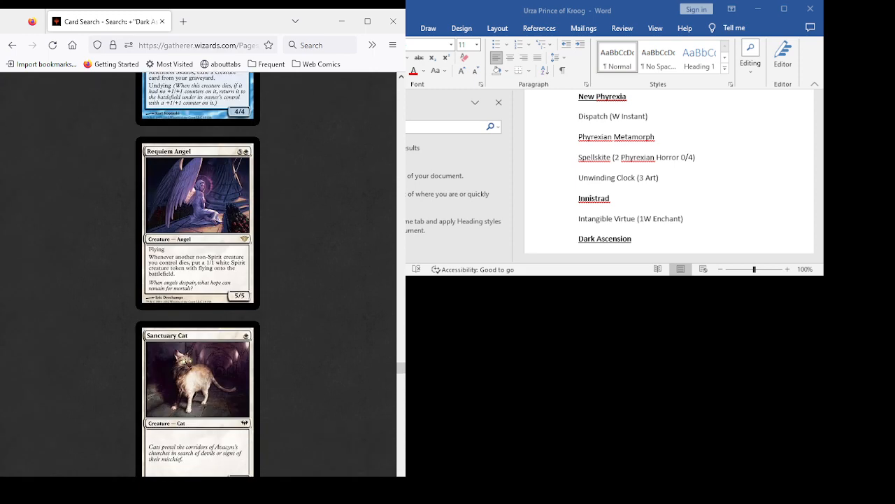
{"action": "scroll", "coordinate": [198, 273], "scroll_direction": "down", "scroll_amount": 2}
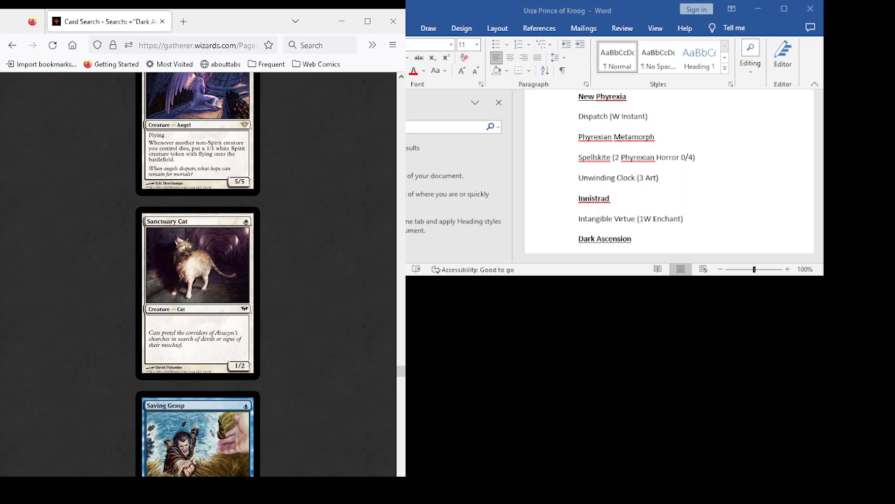
- Review the Dark Ascension cards from Saving Grasp through Soul Seizer, including Séance, Secrets of the Dead, Shriekgeist and Silverclaw Griffin
{"action": "scroll", "coordinate": [198, 273], "scroll_direction": "down", "scroll_amount": 4}
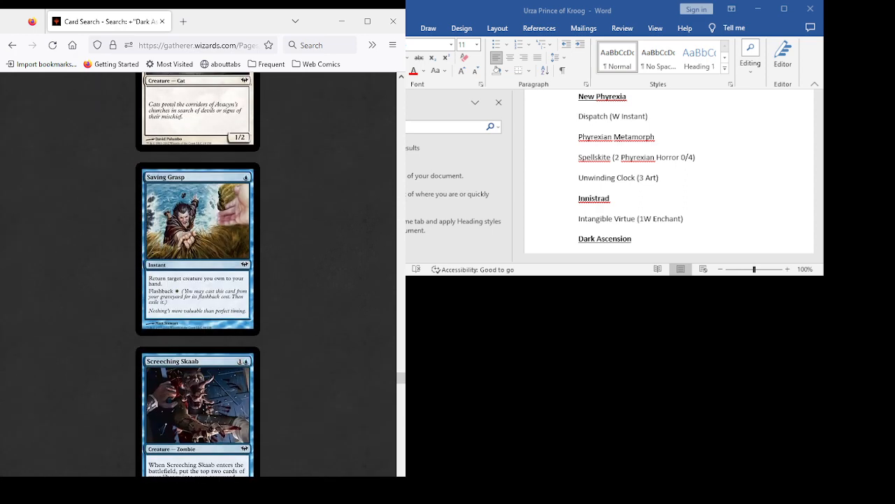
{"action": "scroll", "coordinate": [198, 272], "scroll_direction": "down", "scroll_amount": 3}
{"action": "scroll", "coordinate": [198, 272], "scroll_direction": "down", "scroll_amount": 3}
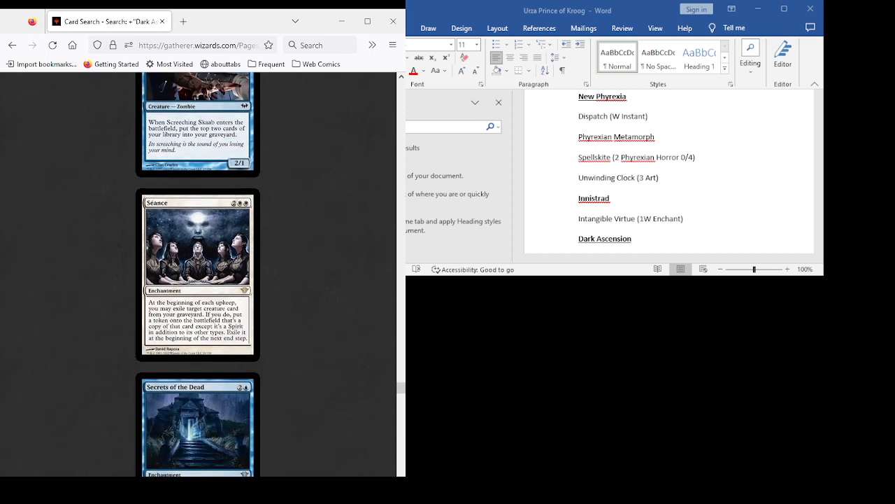
{"action": "scroll", "coordinate": [198, 273], "scroll_direction": "down", "scroll_amount": 3}
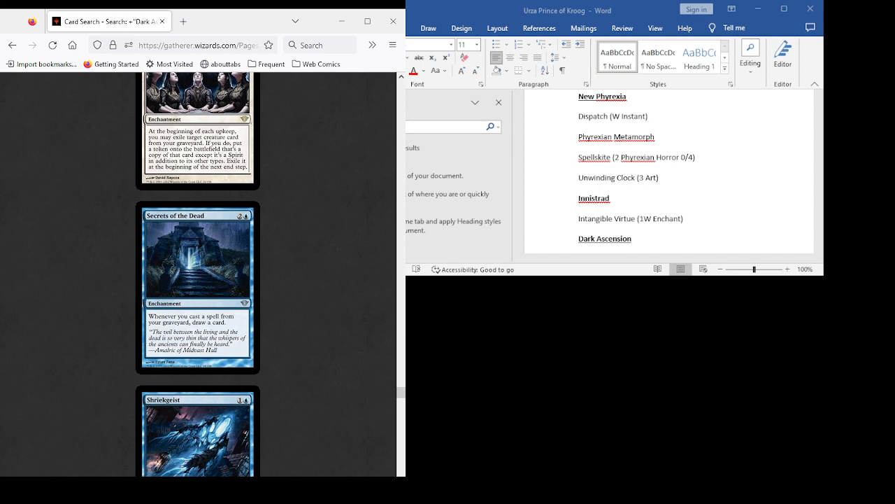
{"action": "scroll", "coordinate": [198, 273], "scroll_direction": "down", "scroll_amount": 3}
{"action": "scroll", "coordinate": [197, 273], "scroll_direction": "down", "scroll_amount": 4}
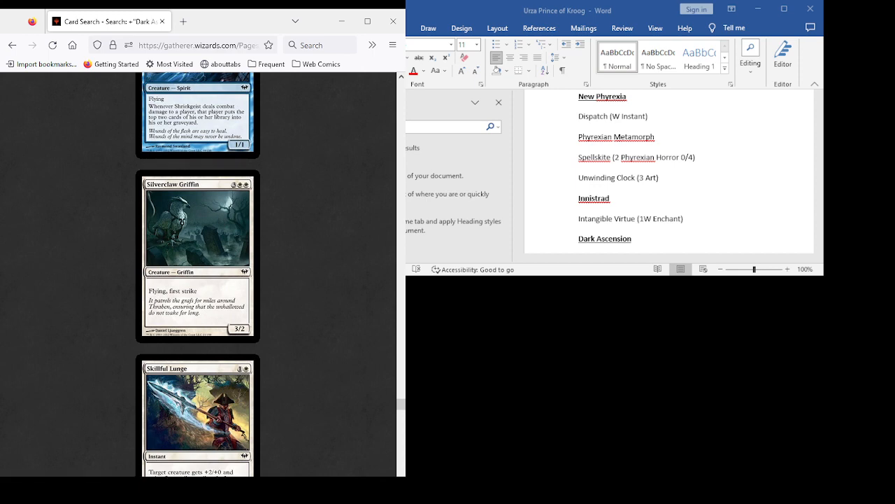
{"action": "scroll", "coordinate": [198, 273], "scroll_direction": "down", "scroll_amount": 3}
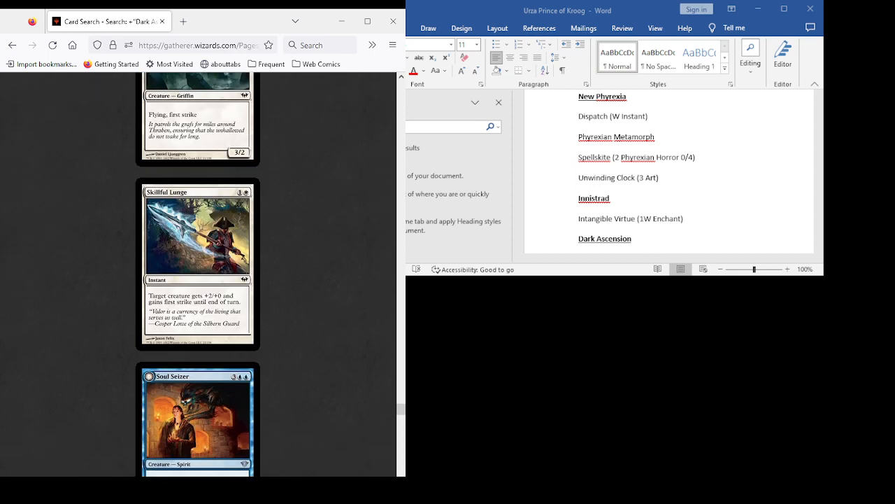
{"action": "scroll", "coordinate": [198, 273], "scroll_direction": "down", "scroll_amount": 2}
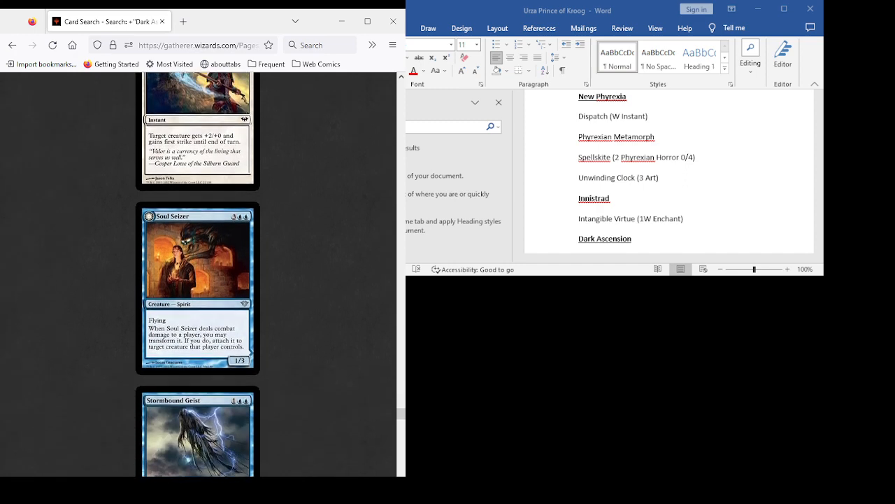
- Examine the Dark Ascension cards Stormbound Geist and Sudden Disappearance, rechecking Silverclaw Griffin, Skillful Lunge and Soul Seizer
{"action": "scroll", "coordinate": [198, 272], "scroll_direction": "up", "scroll_amount": 2}
{"action": "scroll", "coordinate": [198, 273], "scroll_direction": "down", "scroll_amount": 1}
{"action": "scroll", "coordinate": [198, 273], "scroll_direction": "down", "scroll_amount": 5}
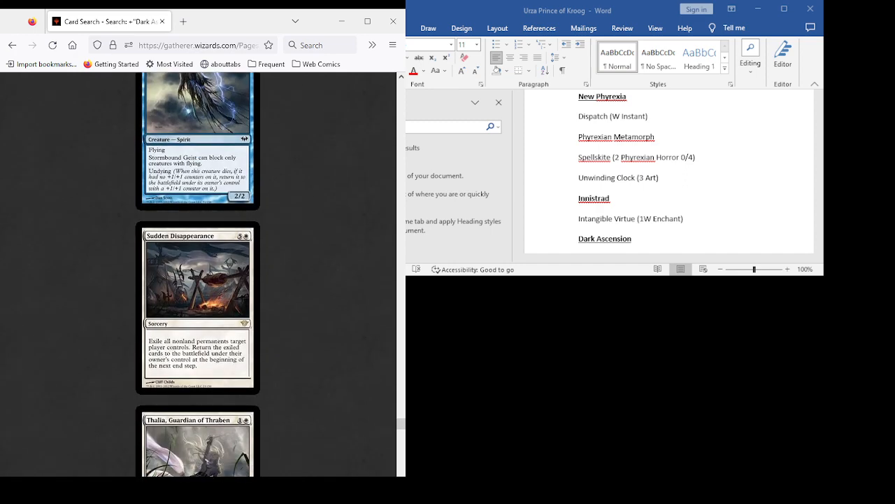
{"action": "scroll", "coordinate": [198, 273], "scroll_direction": "up", "scroll_amount": 6}
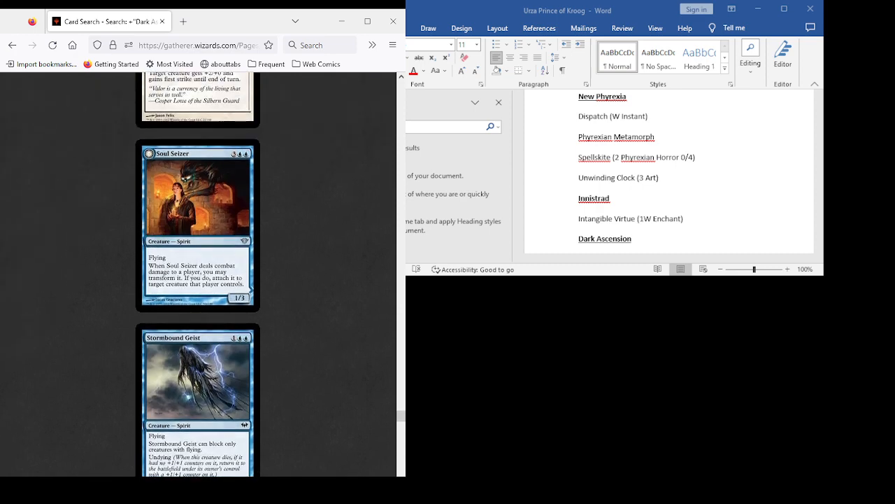
{"action": "scroll", "coordinate": [198, 272], "scroll_direction": "up", "scroll_amount": 2}
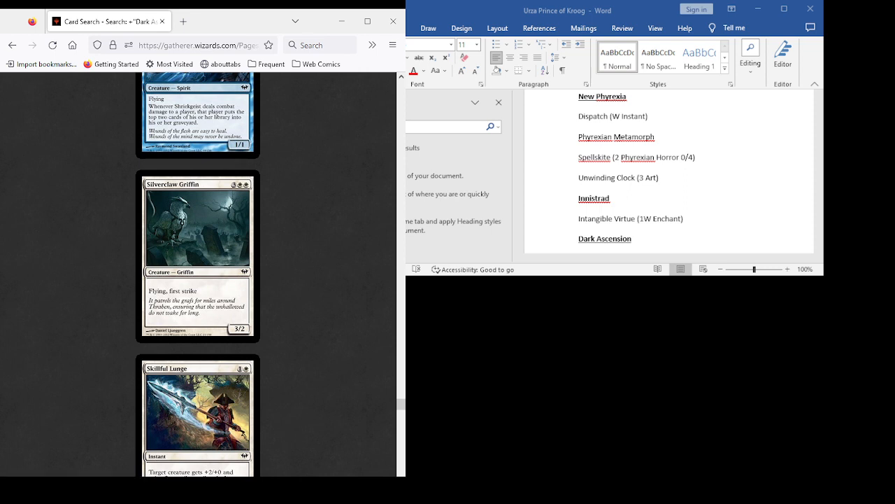
{"action": "scroll", "coordinate": [198, 273], "scroll_direction": "down", "scroll_amount": 1}
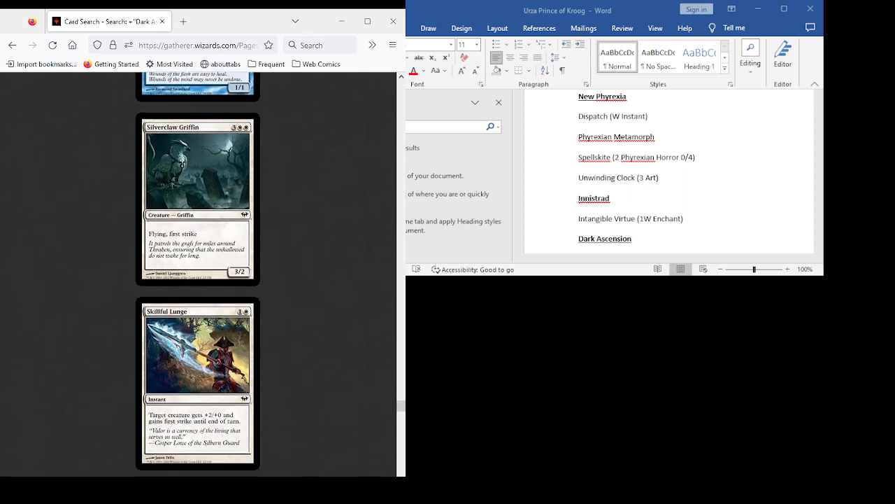
{"action": "scroll", "coordinate": [198, 273], "scroll_direction": "down", "scroll_amount": 8}
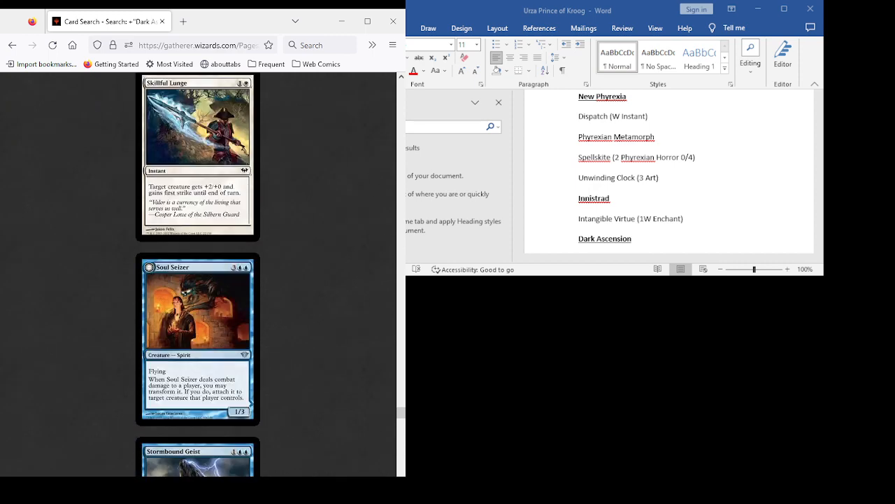
{"action": "scroll", "coordinate": [198, 272], "scroll_direction": "down", "scroll_amount": 2}
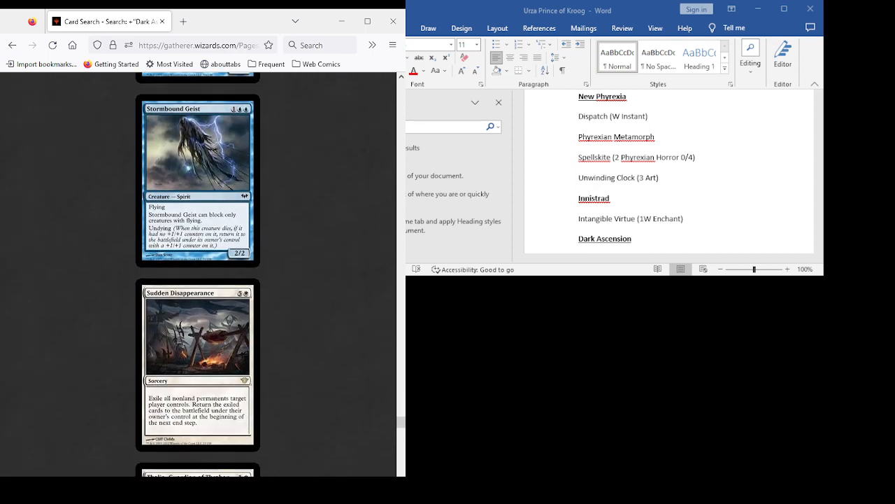
{"action": "scroll", "coordinate": [198, 273], "scroll_direction": "up", "scroll_amount": 12}
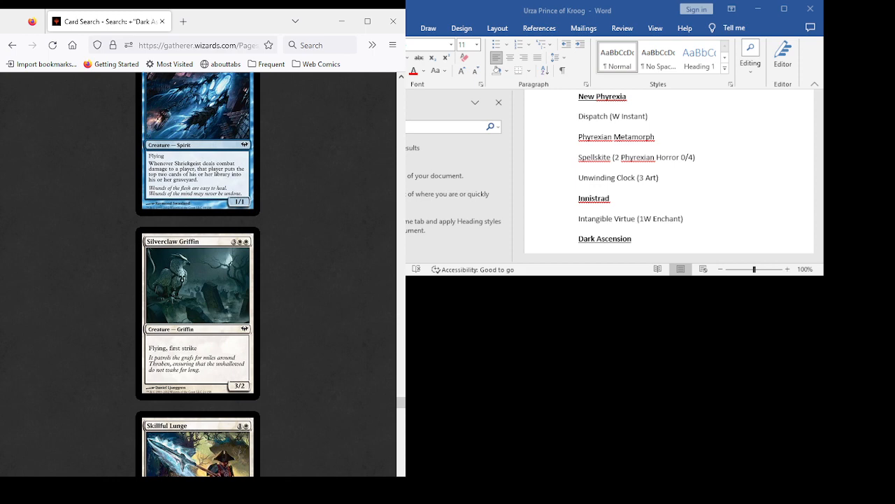
{"action": "scroll", "coordinate": [198, 273], "scroll_direction": "down", "scroll_amount": 3}
{"action": "scroll", "coordinate": [198, 273], "scroll_direction": "down", "scroll_amount": 3}
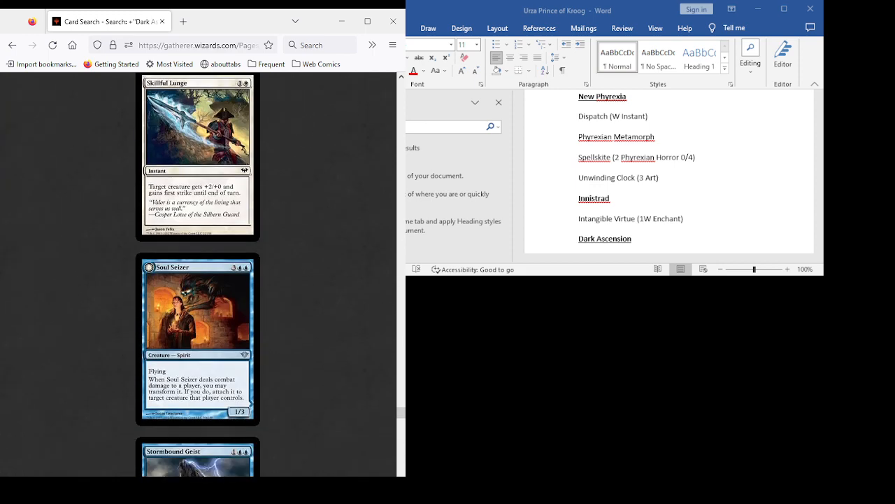
- Recheck the Dark Ascension cards from Silverclaw Griffin through Sudden Disappearance, including Skillful Lunge, Soul Seizer and Stormbound Geist
{"action": "scroll", "coordinate": [198, 273], "scroll_direction": "up", "scroll_amount": 5}
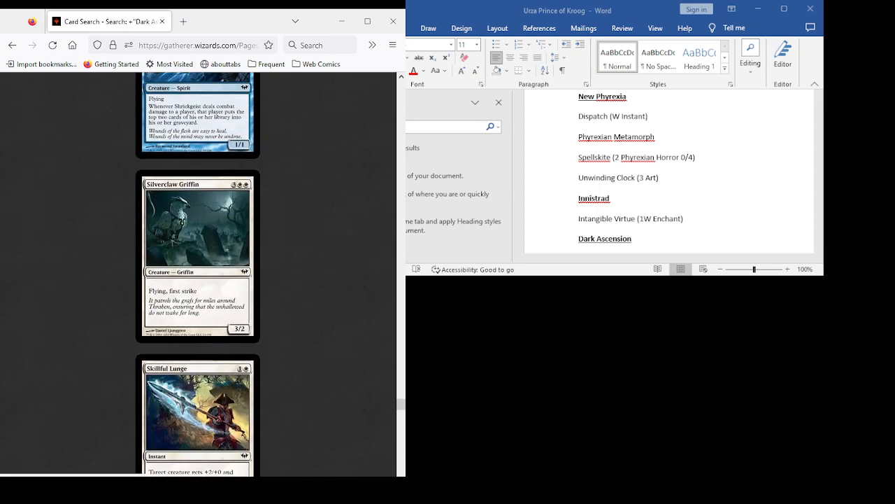
{"action": "scroll", "coordinate": [198, 273], "scroll_direction": "down", "scroll_amount": 3}
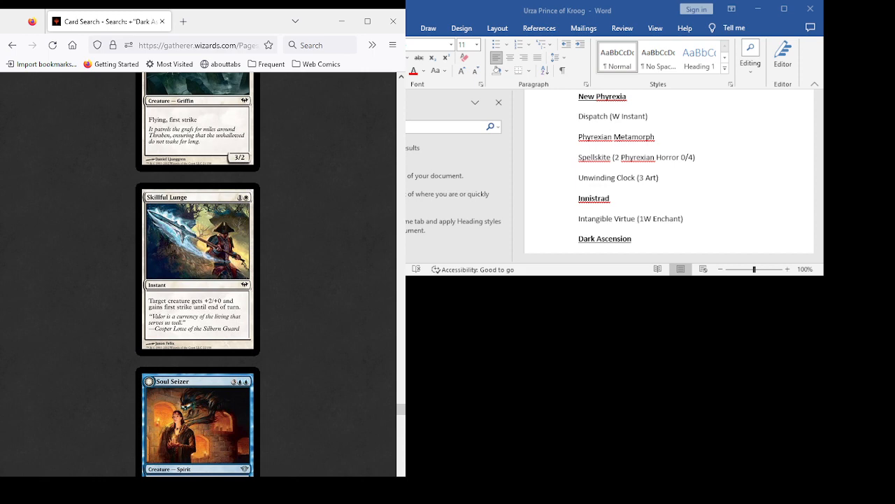
{"action": "scroll", "coordinate": [198, 273], "scroll_direction": "down", "scroll_amount": 3}
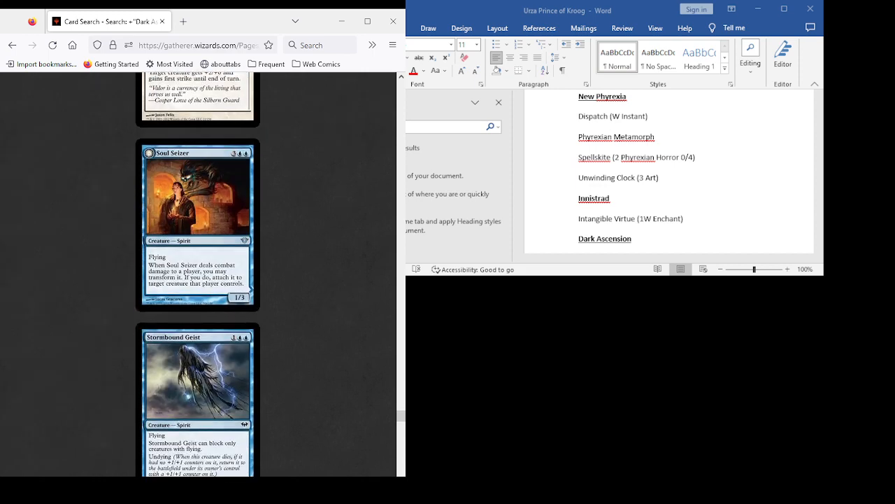
{"action": "scroll", "coordinate": [197, 272], "scroll_direction": "down", "scroll_amount": 2}
{"action": "scroll", "coordinate": [197, 272], "scroll_direction": "down", "scroll_amount": 2}
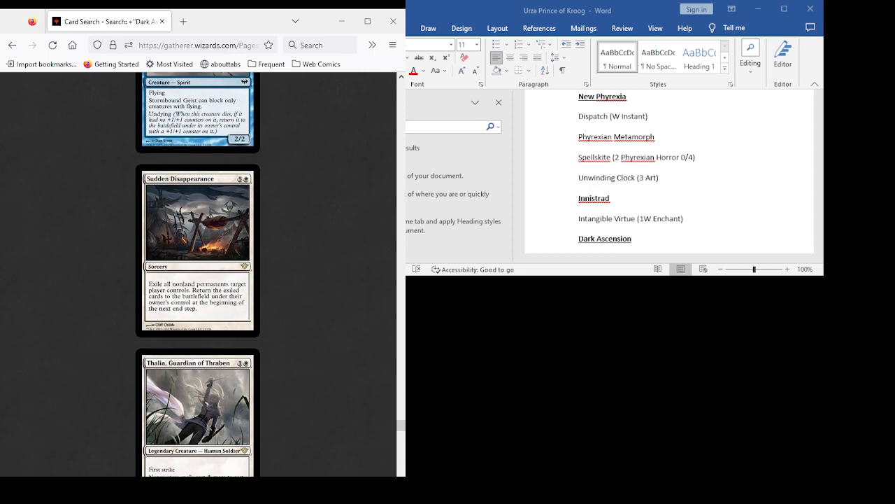
{"action": "scroll", "coordinate": [197, 273], "scroll_direction": "up", "scroll_amount": 2}
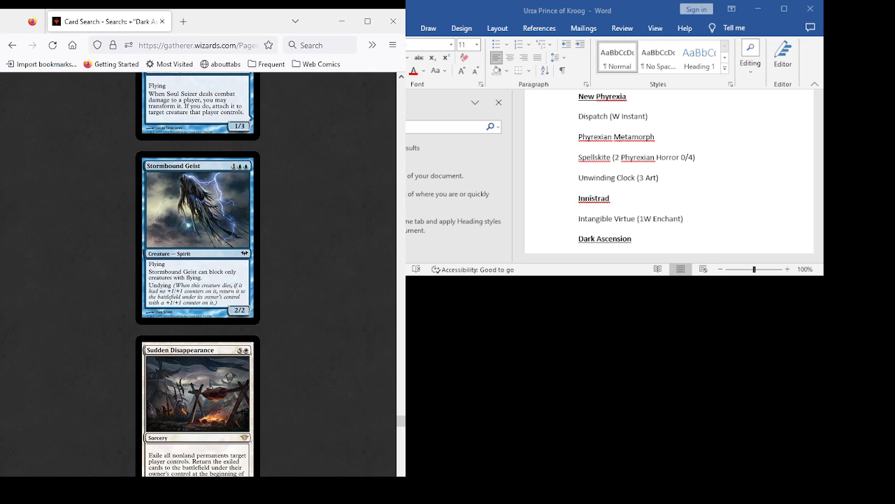
{"action": "scroll", "coordinate": [198, 273], "scroll_direction": "up", "scroll_amount": 2}
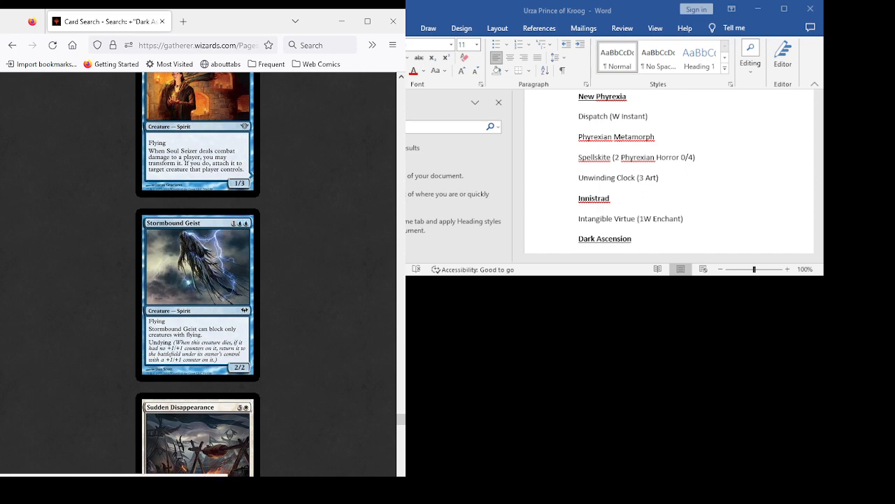
- Review the remaining Dark Ascension cards from Sudden Disappearance and Thalia, Guardian of Thraben through Wolfhunter's Quiver
{"action": "scroll", "coordinate": [197, 273], "scroll_direction": "down", "scroll_amount": 10}
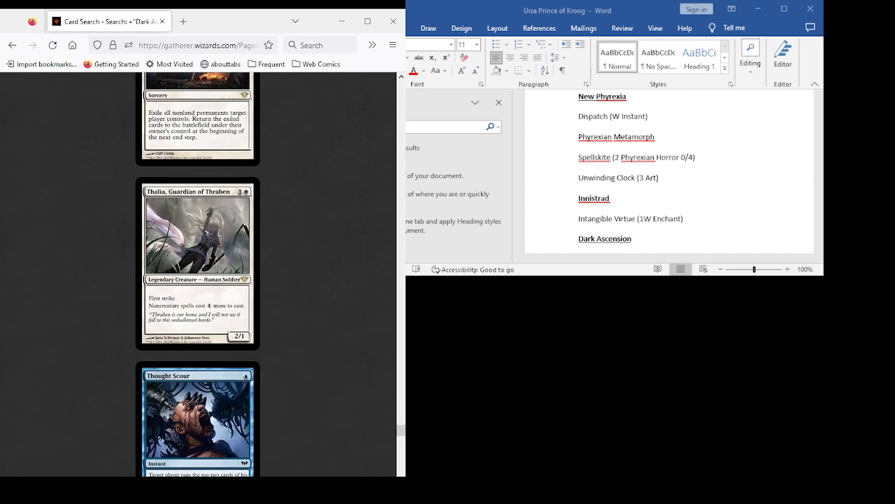
{"action": "scroll", "coordinate": [198, 273], "scroll_direction": "up", "scroll_amount": 5}
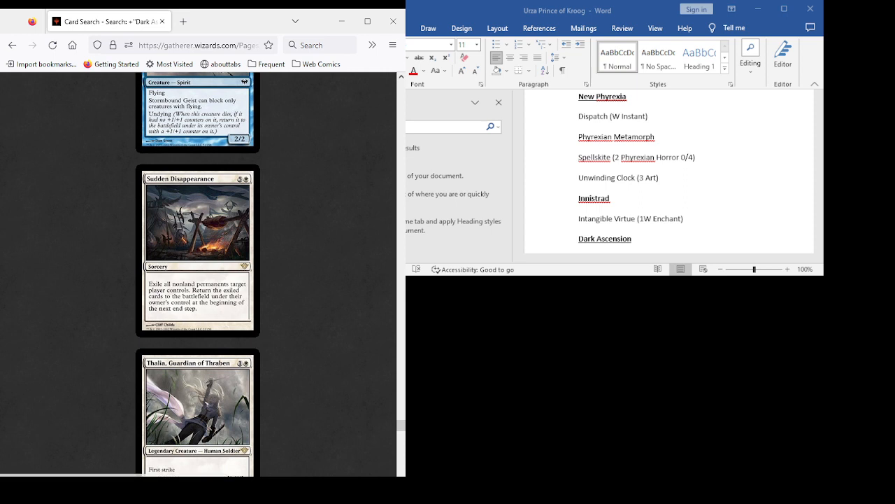
{"action": "scroll", "coordinate": [198, 273], "scroll_direction": "down", "scroll_amount": 3}
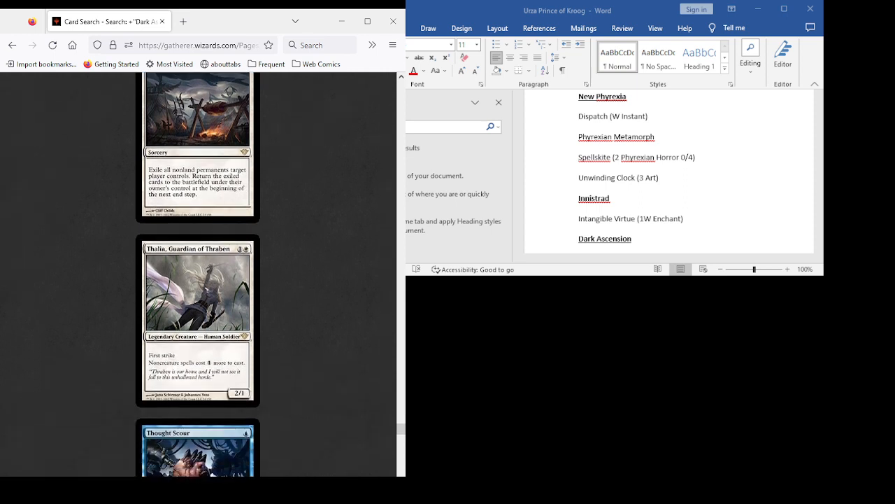
{"action": "scroll", "coordinate": [198, 273], "scroll_direction": "up", "scroll_amount": 3}
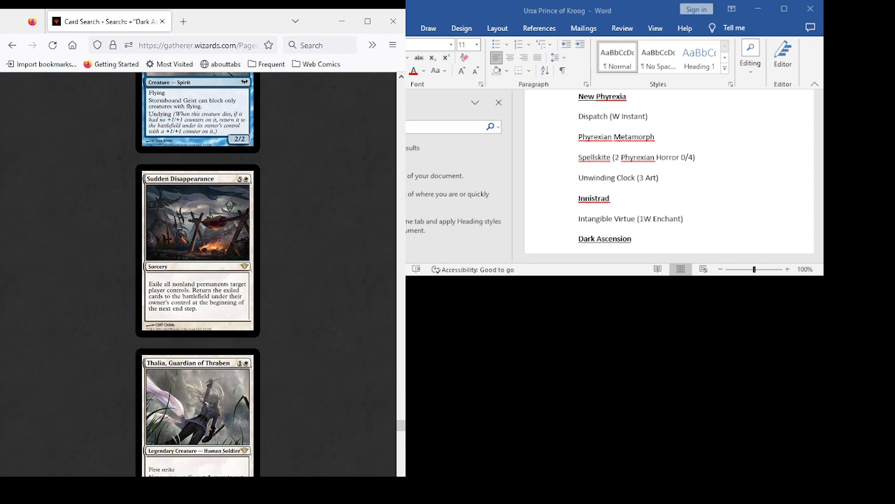
{"action": "scroll", "coordinate": [198, 272], "scroll_direction": "down", "scroll_amount": 6}
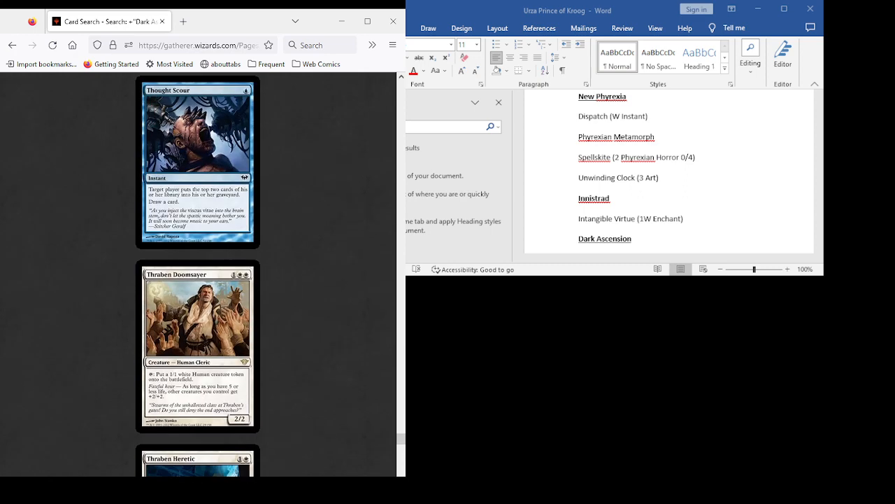
{"action": "scroll", "coordinate": [197, 272], "scroll_direction": "down", "scroll_amount": 2}
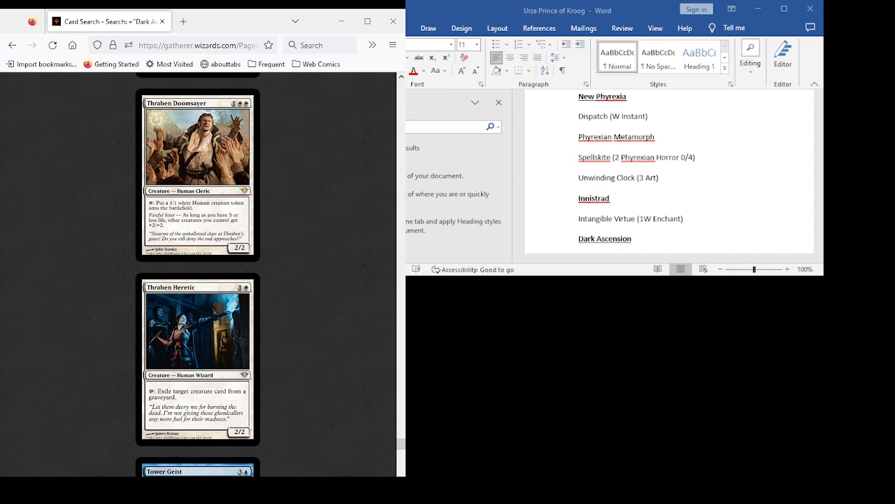
{"action": "scroll", "coordinate": [197, 273], "scroll_direction": "down", "scroll_amount": 3}
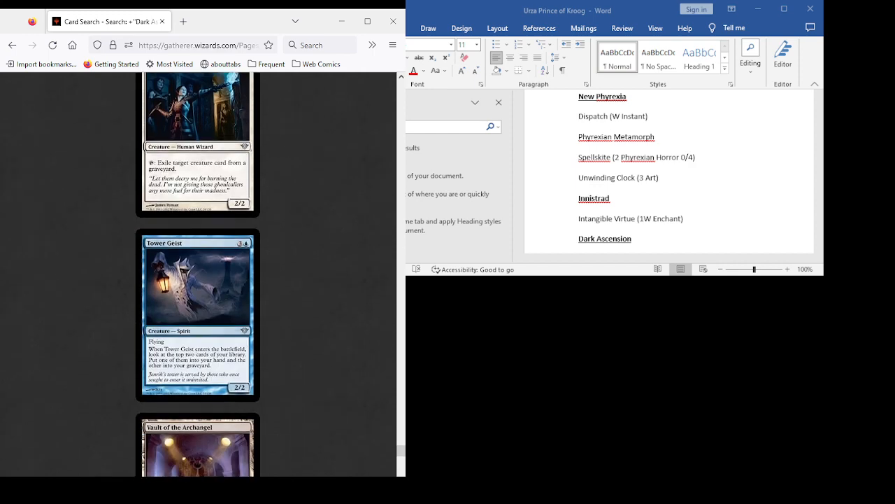
{"action": "scroll", "coordinate": [197, 273], "scroll_direction": "down", "scroll_amount": 2}
{"action": "scroll", "coordinate": [197, 273], "scroll_direction": "down", "scroll_amount": 4}
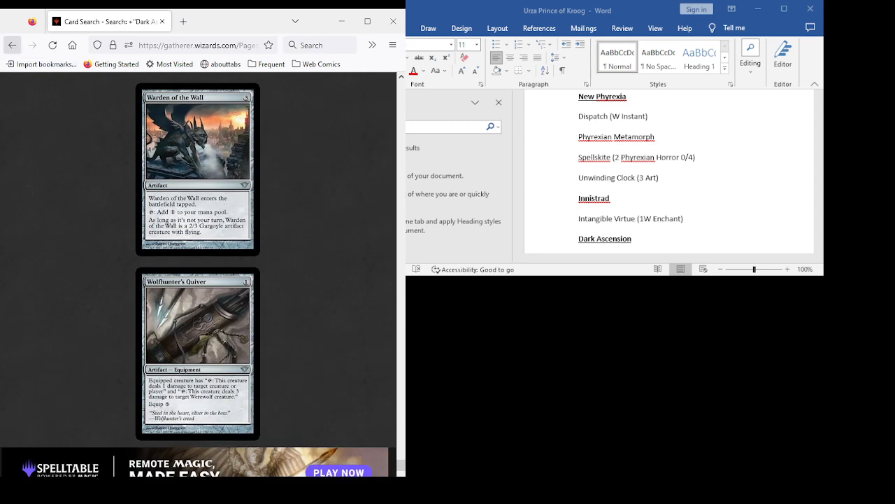
- Return to the advanced search and search the Avacyn Restored expansion, keeping the exclusions of black, red and green
{"action": "left_click", "coordinate": [13, 45]}
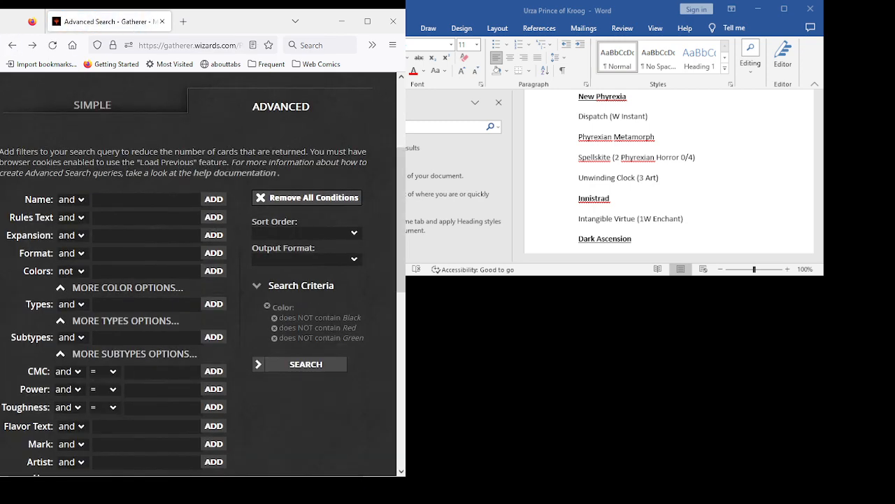
{"action": "scroll", "coordinate": [664, 172], "scroll_direction": "down", "scroll_amount": 2}
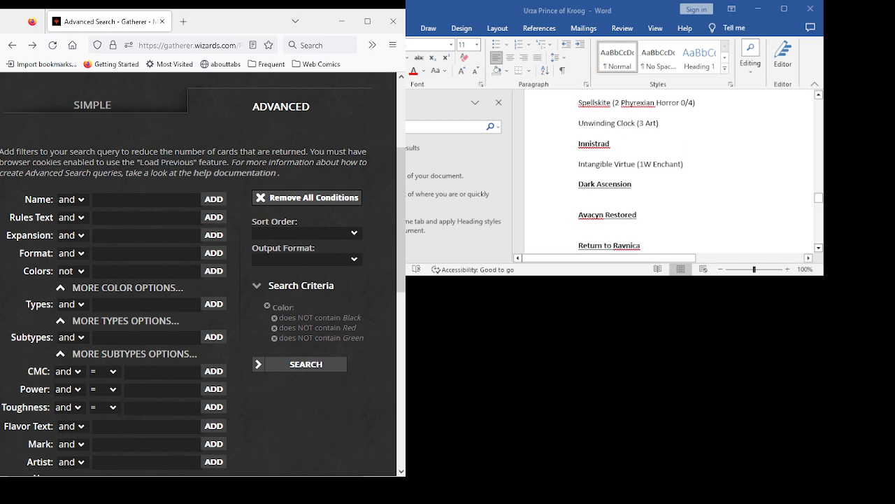
{"action": "left_click", "coordinate": [147, 236]}
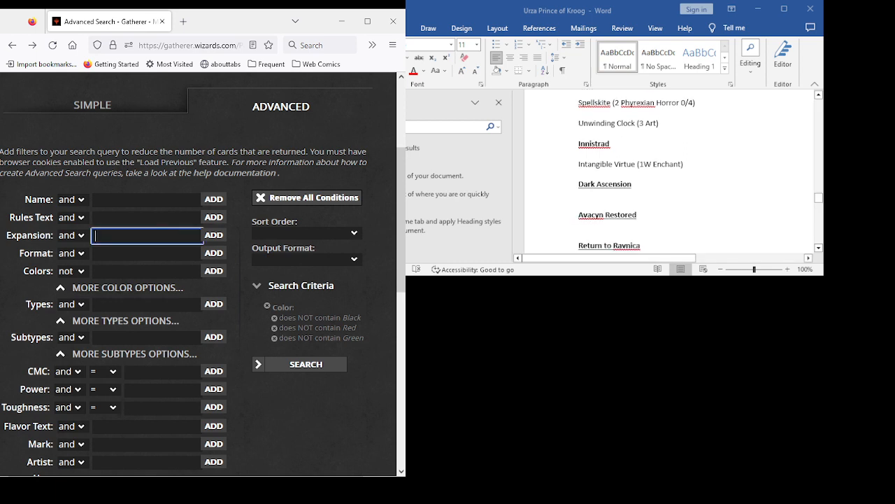
{"action": "type", "text": "a"}
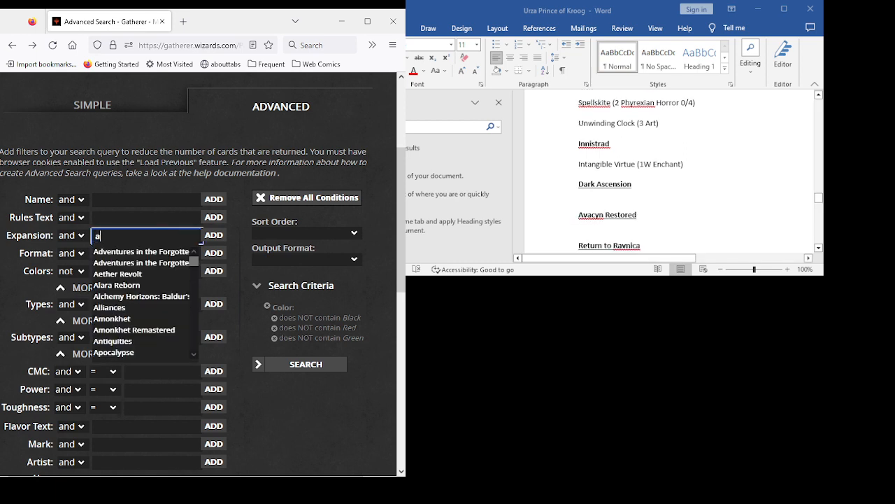
{"action": "type", "text": "v"}
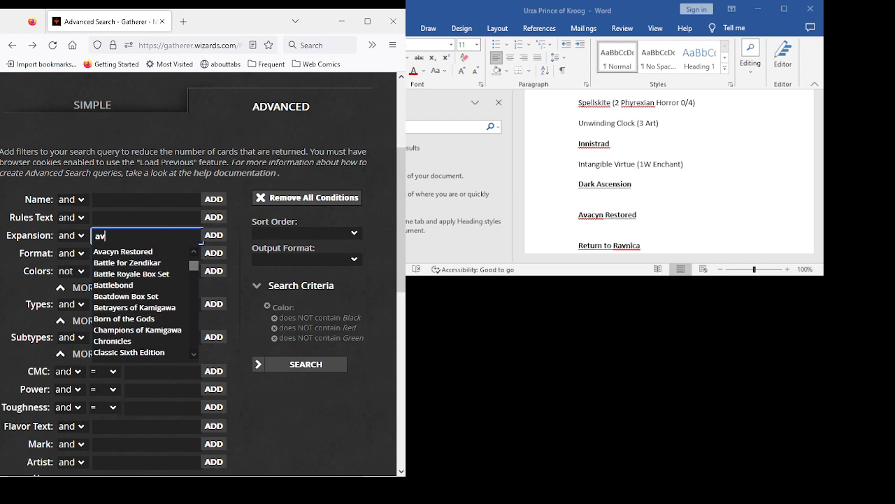
{"action": "key", "text": "Down"}
{"action": "key", "text": "Return"}
{"action": "key", "text": "Return"}
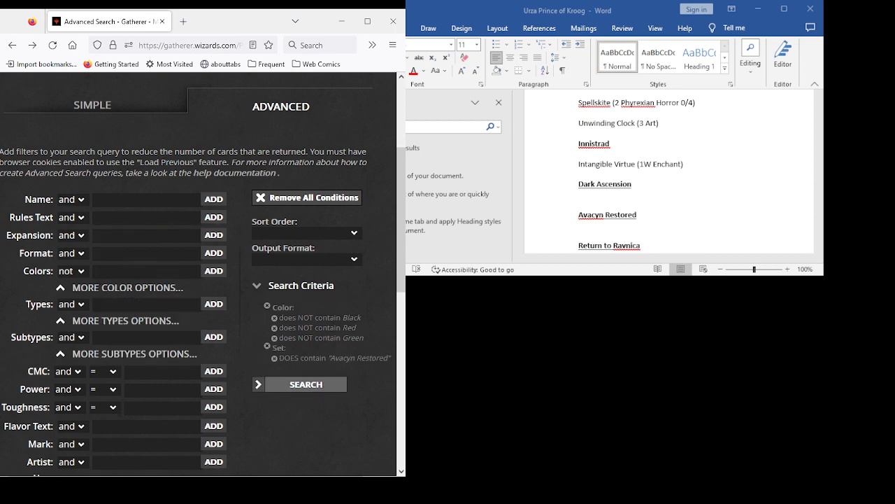
{"action": "left_click", "coordinate": [305, 384]}
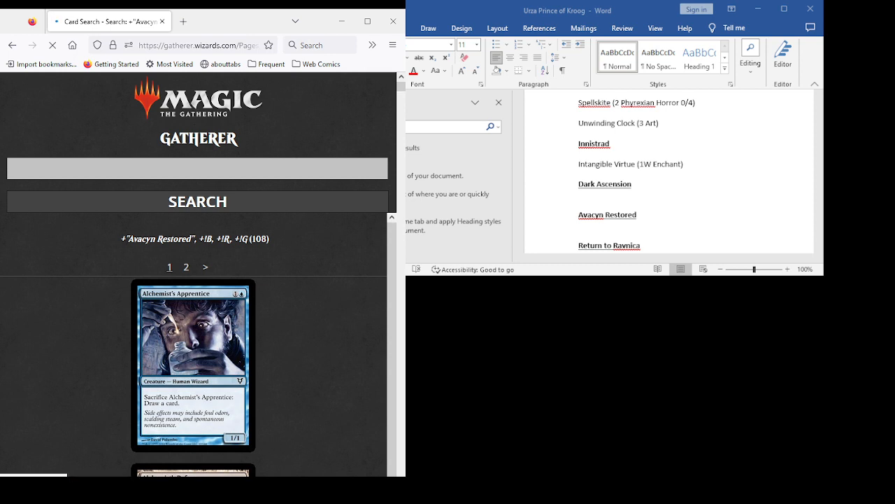
- Review the Avacyn Restored cards from Alchemist's Apprentice through Angelic Wall, including Amass the Components, Angel of Jubilation and Angelic Armaments
{"action": "scroll", "coordinate": [198, 280], "scroll_direction": "down", "scroll_amount": 5}
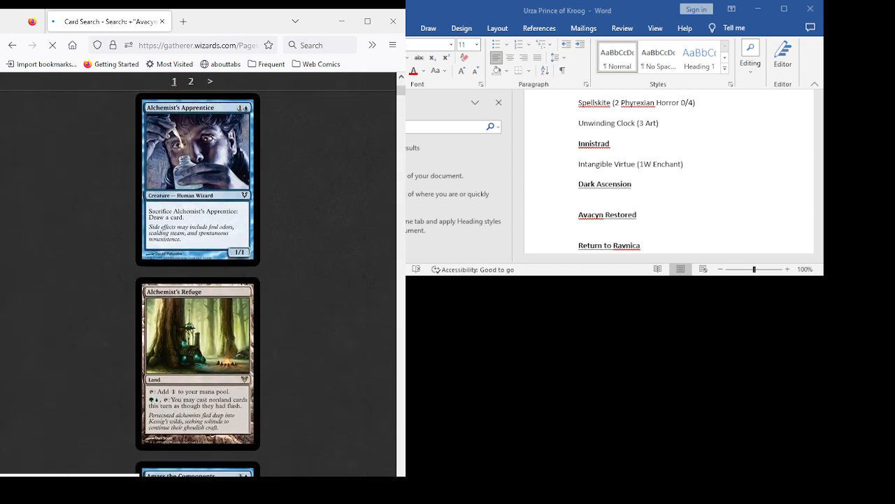
{"action": "scroll", "coordinate": [198, 280], "scroll_direction": "down", "scroll_amount": 4}
{"action": "scroll", "coordinate": [198, 280], "scroll_direction": "down", "scroll_amount": 3}
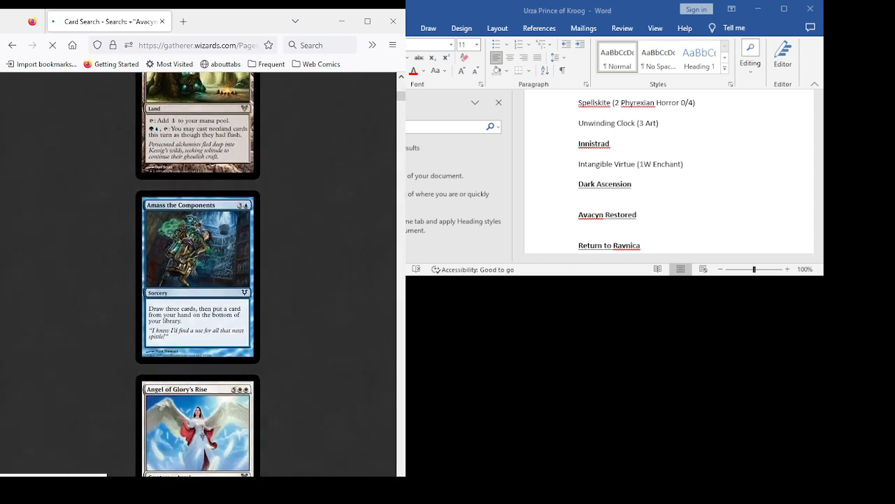
{"action": "scroll", "coordinate": [198, 279], "scroll_direction": "down", "scroll_amount": 4}
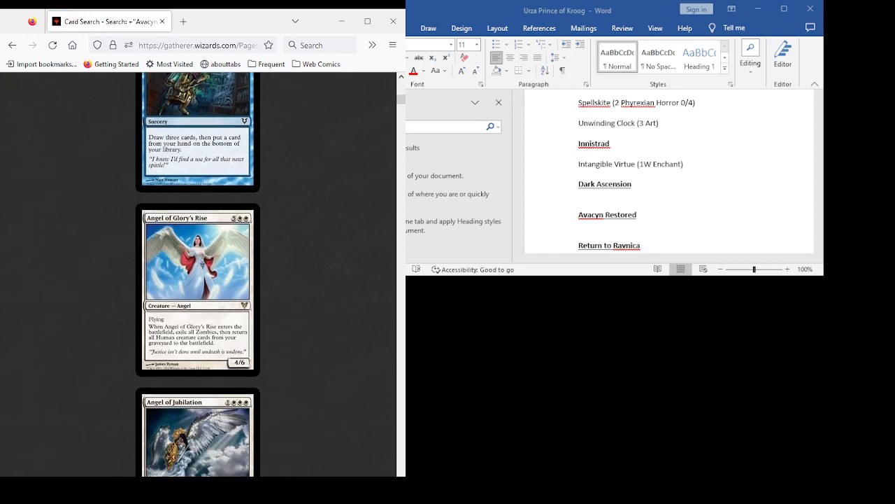
{"action": "scroll", "coordinate": [198, 279], "scroll_direction": "down", "scroll_amount": 4}
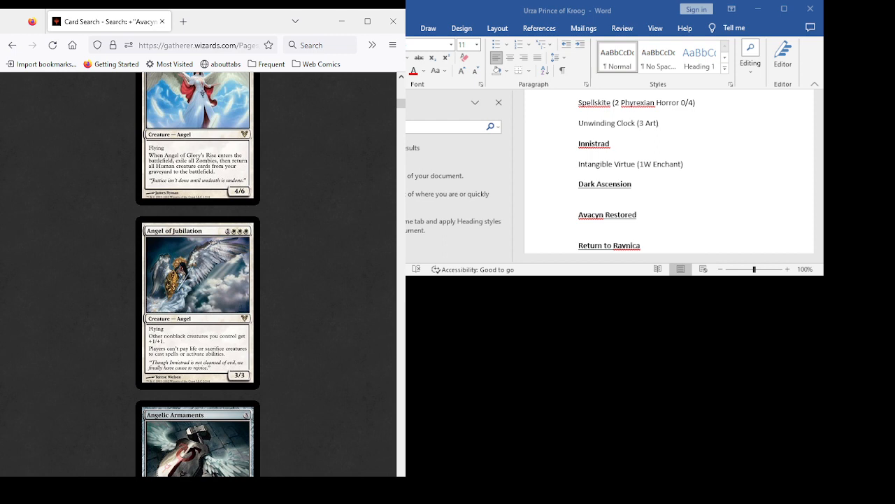
{"action": "scroll", "coordinate": [198, 274], "scroll_direction": "down", "scroll_amount": 3}
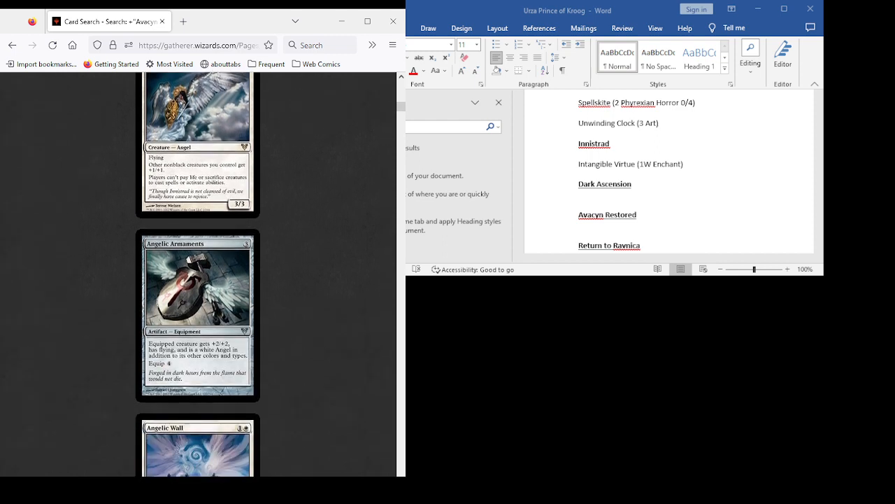
{"action": "scroll", "coordinate": [198, 274], "scroll_direction": "up", "scroll_amount": 1}
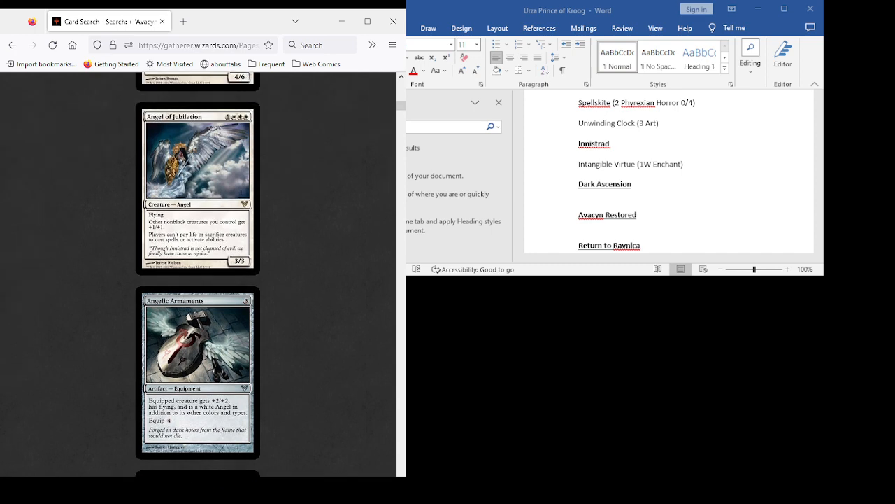
{"action": "scroll", "coordinate": [198, 274], "scroll_direction": "down", "scroll_amount": 6}
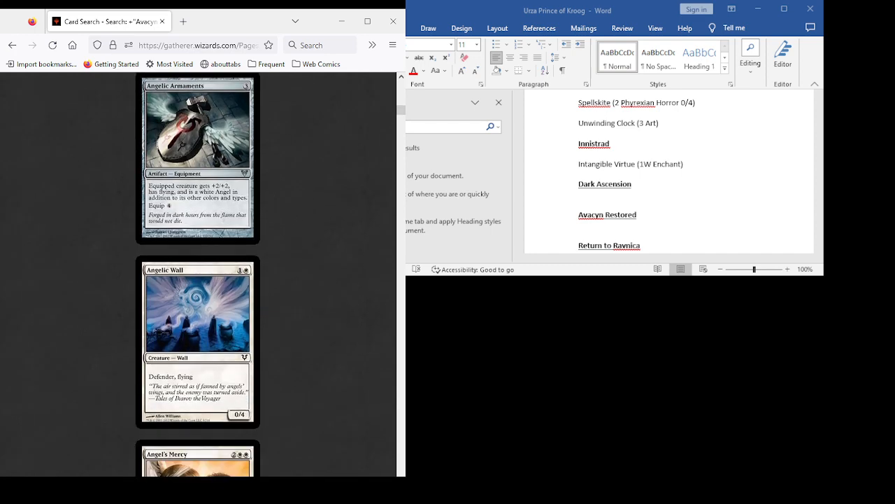
- Review the Avacyn Restored cards from Angel's Mercy through Cathars' Crusade, including Arcane Melee, Avacyn, Builder's Blessing and Captain of the Mists
{"action": "scroll", "coordinate": [198, 274], "scroll_direction": "down", "scroll_amount": 2}
{"action": "scroll", "coordinate": [198, 275], "scroll_direction": "down", "scroll_amount": 7}
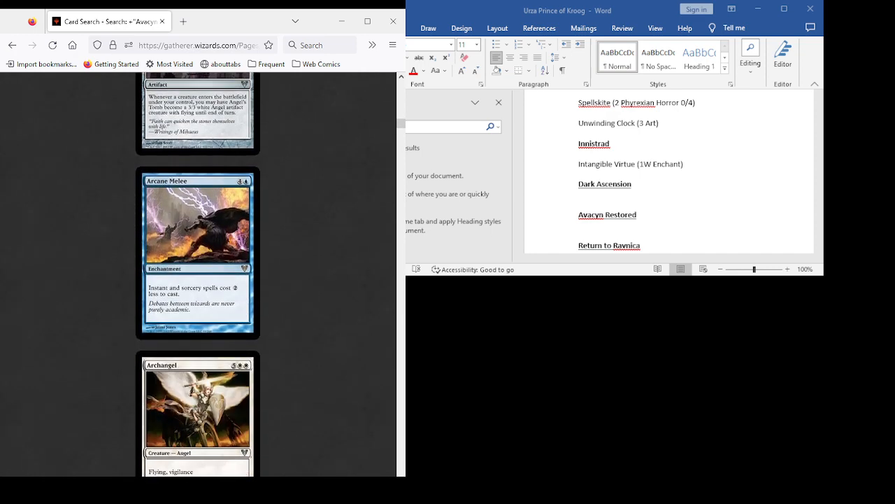
{"action": "scroll", "coordinate": [198, 274], "scroll_direction": "down", "scroll_amount": 4}
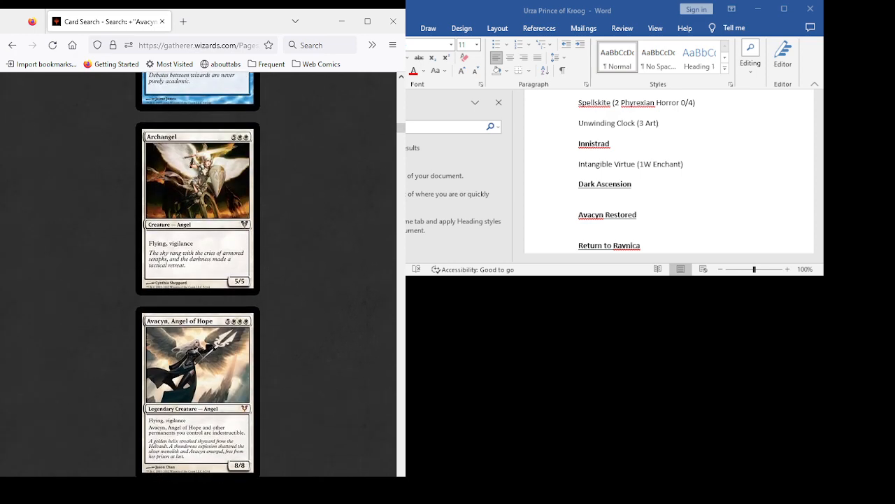
{"action": "scroll", "coordinate": [198, 274], "scroll_direction": "down", "scroll_amount": 2}
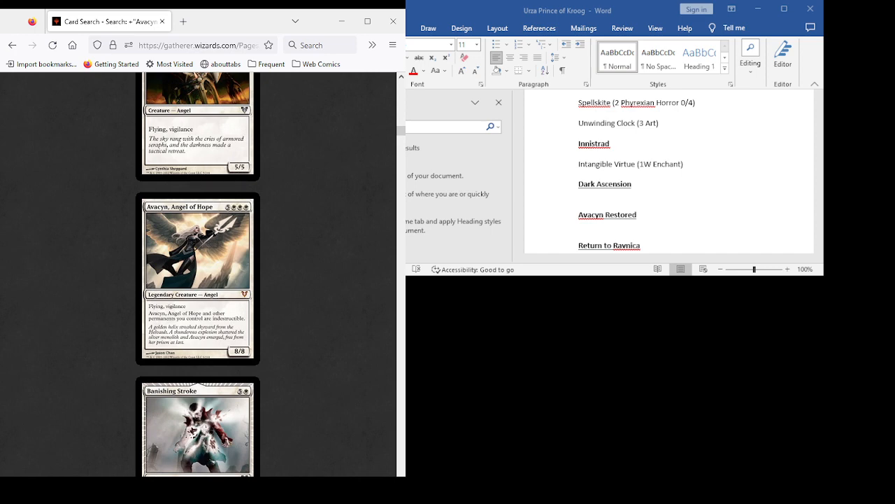
{"action": "scroll", "coordinate": [198, 274], "scroll_direction": "down", "scroll_amount": 10}
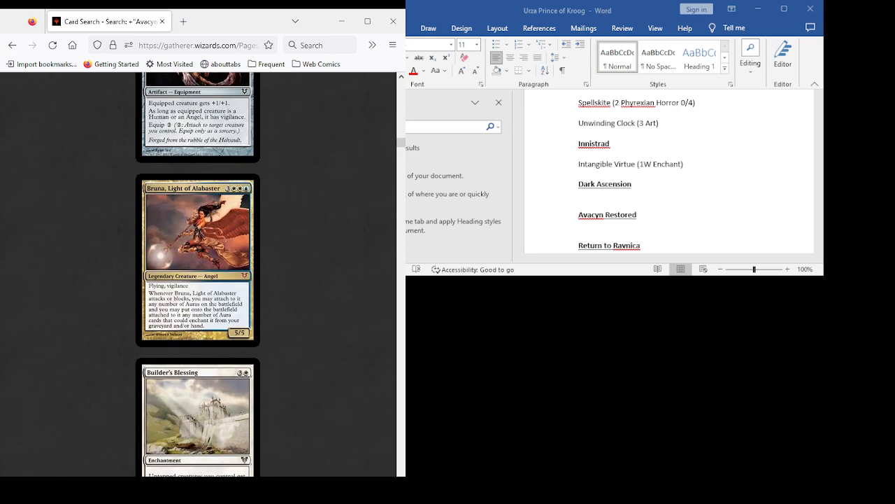
{"action": "scroll", "coordinate": [198, 274], "scroll_direction": "down", "scroll_amount": 3}
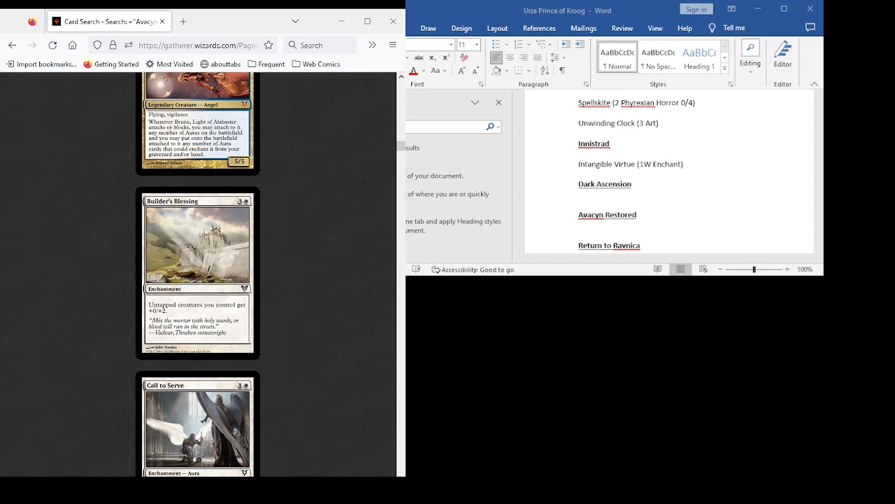
{"action": "scroll", "coordinate": [198, 275], "scroll_direction": "down", "scroll_amount": 3}
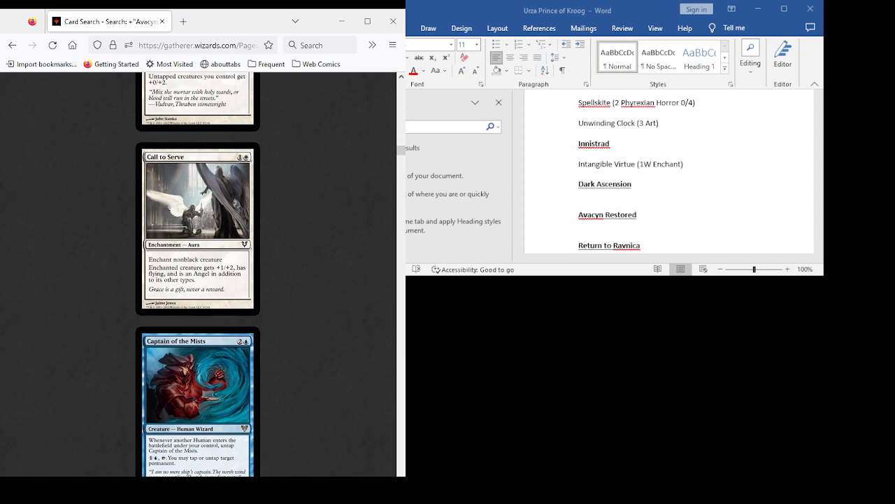
{"action": "scroll", "coordinate": [198, 274], "scroll_direction": "down", "scroll_amount": 3}
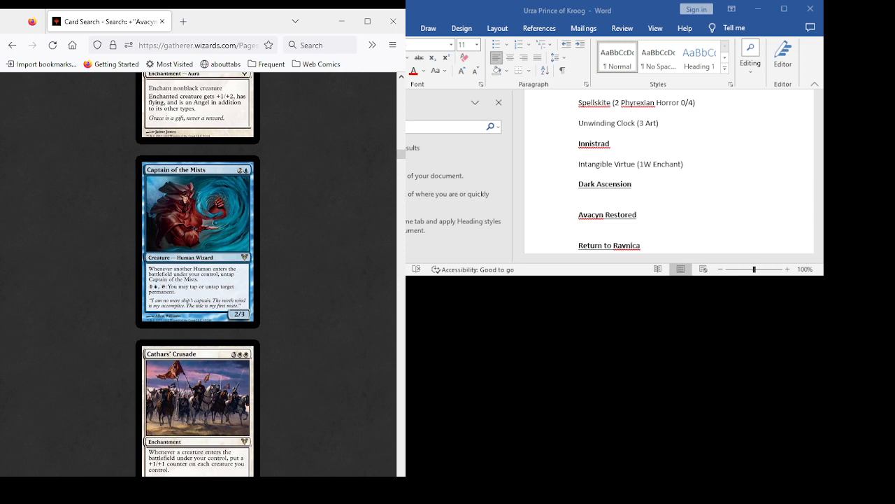
- Review the Avacyn Restored cards from Cathars' Crusade through Crippling Chill, including Cavern of Souls, Cloudshift, Commander's Authority and Conjurer's Closet
{"action": "scroll", "coordinate": [198, 274], "scroll_direction": "down", "scroll_amount": 3}
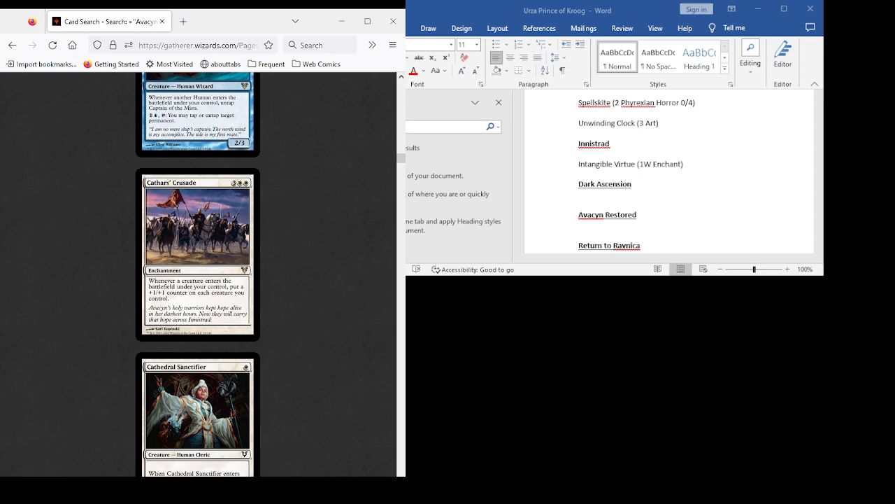
{"action": "scroll", "coordinate": [198, 274], "scroll_direction": "down", "scroll_amount": 3}
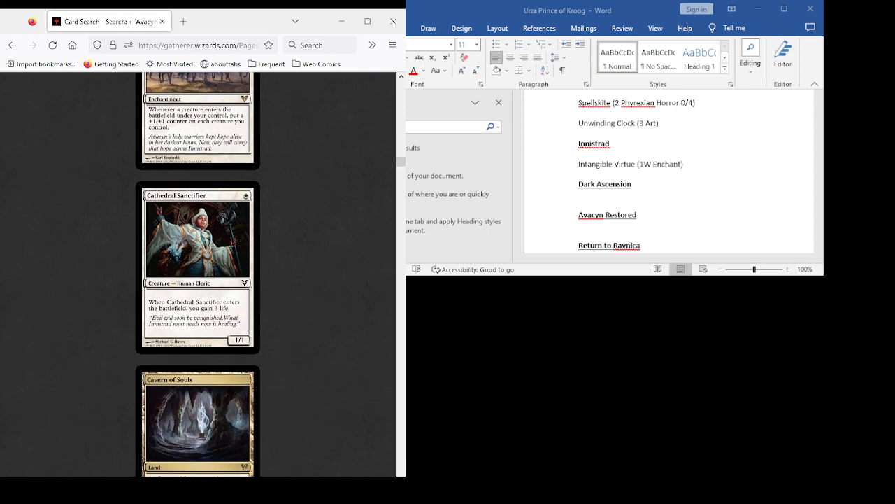
{"action": "scroll", "coordinate": [198, 275], "scroll_direction": "up", "scroll_amount": 4}
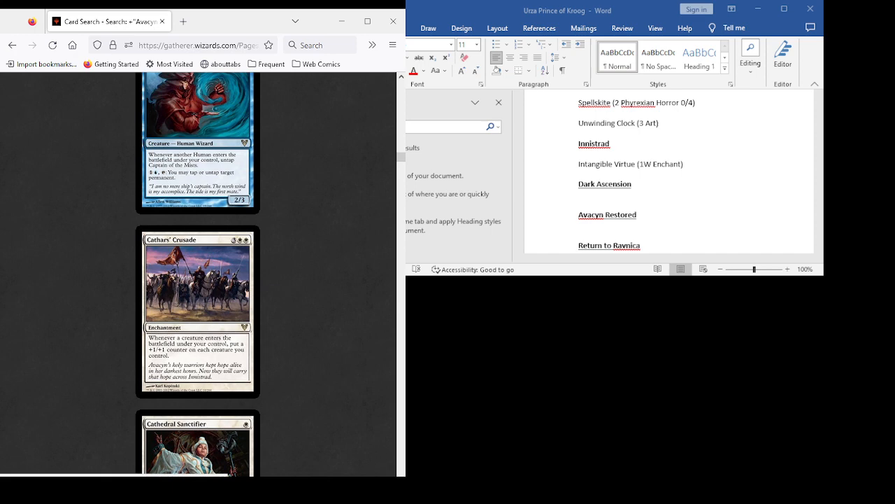
{"action": "scroll", "coordinate": [198, 274], "scroll_direction": "down", "scroll_amount": 4}
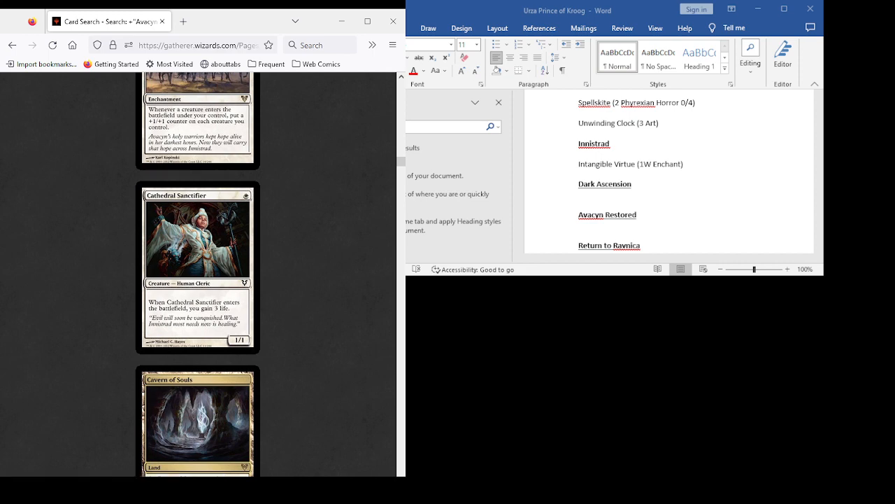
{"action": "scroll", "coordinate": [198, 275], "scroll_direction": "down", "scroll_amount": 5}
{"action": "scroll", "coordinate": [198, 274], "scroll_direction": "down", "scroll_amount": 4}
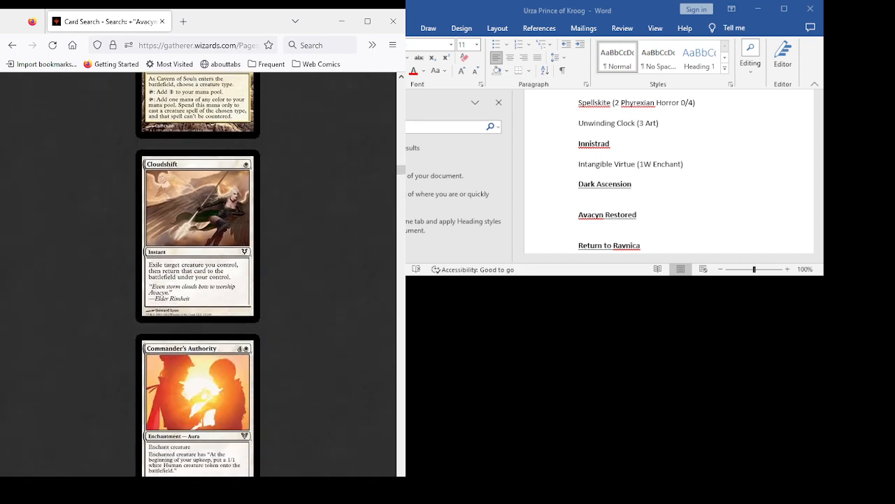
{"action": "scroll", "coordinate": [198, 275], "scroll_direction": "down", "scroll_amount": 4}
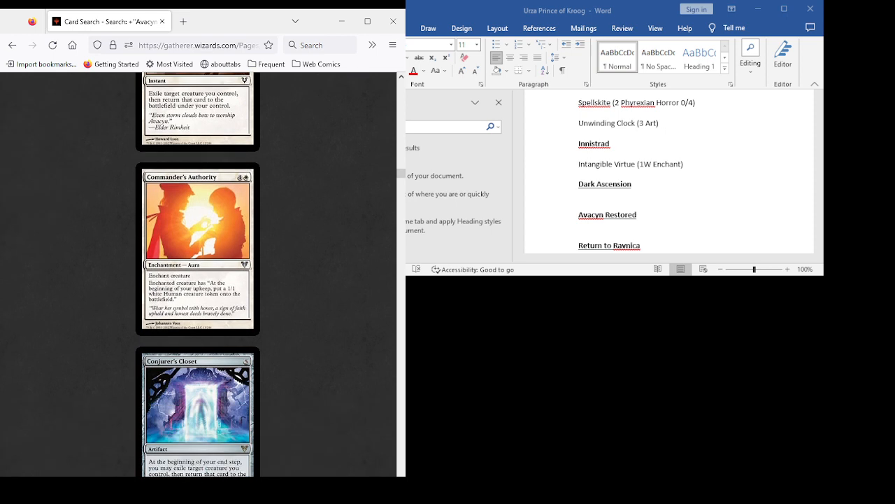
{"action": "scroll", "coordinate": [198, 274], "scroll_direction": "down", "scroll_amount": 4}
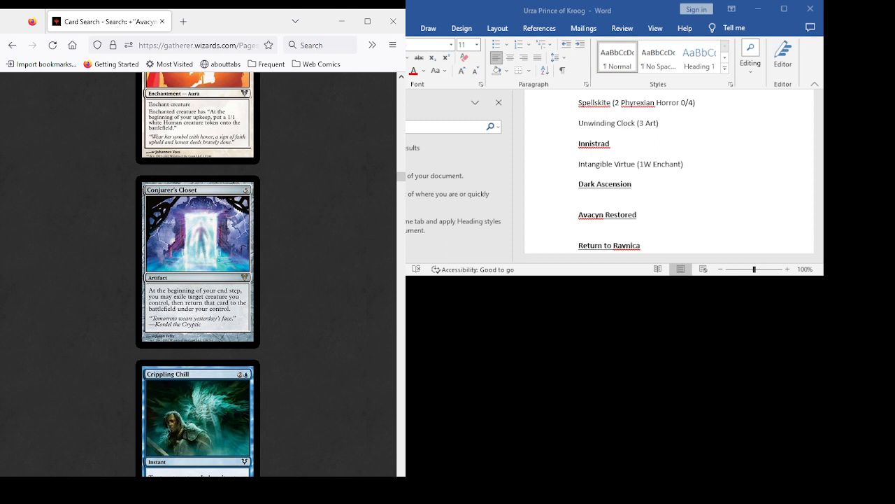
{"action": "scroll", "coordinate": [198, 274], "scroll_direction": "down", "scroll_amount": 4}
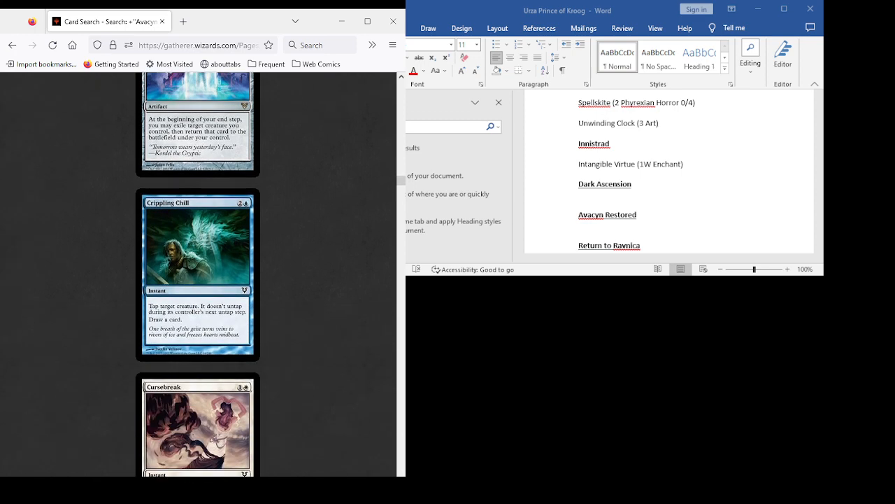
- Recheck Conjurer's Closet, then read the Avacyn Restored cards from Cursebreak and Deadeye Navigator through Desolate Lighthouse
{"action": "scroll", "coordinate": [198, 274], "scroll_direction": "down", "scroll_amount": 4}
{"action": "scroll", "coordinate": [198, 274], "scroll_direction": "up", "scroll_amount": 7}
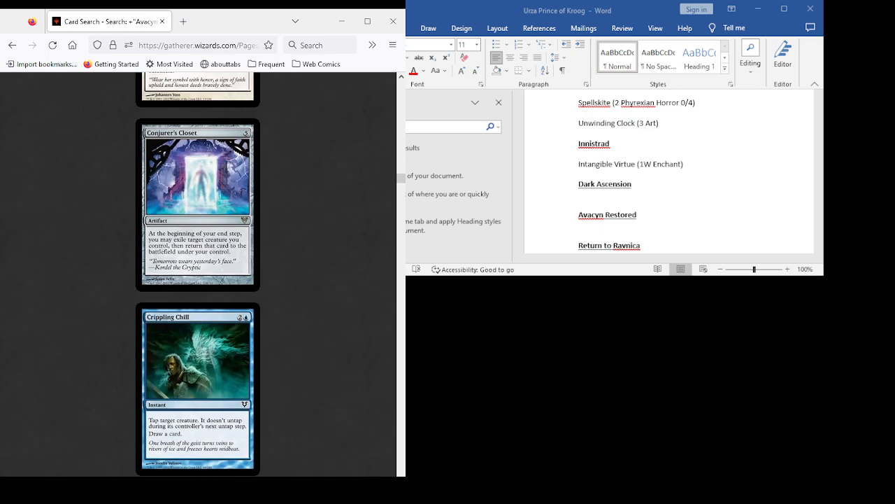
{"action": "scroll", "coordinate": [198, 274], "scroll_direction": "down", "scroll_amount": 7}
{"action": "scroll", "coordinate": [198, 274], "scroll_direction": "up", "scroll_amount": 7}
{"action": "scroll", "coordinate": [198, 275], "scroll_direction": "down", "scroll_amount": 5}
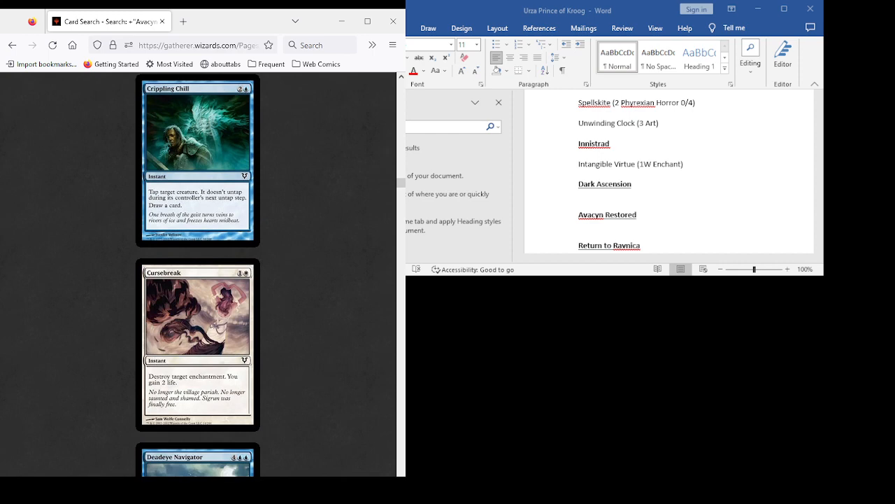
{"action": "scroll", "coordinate": [198, 274], "scroll_direction": "down", "scroll_amount": 2}
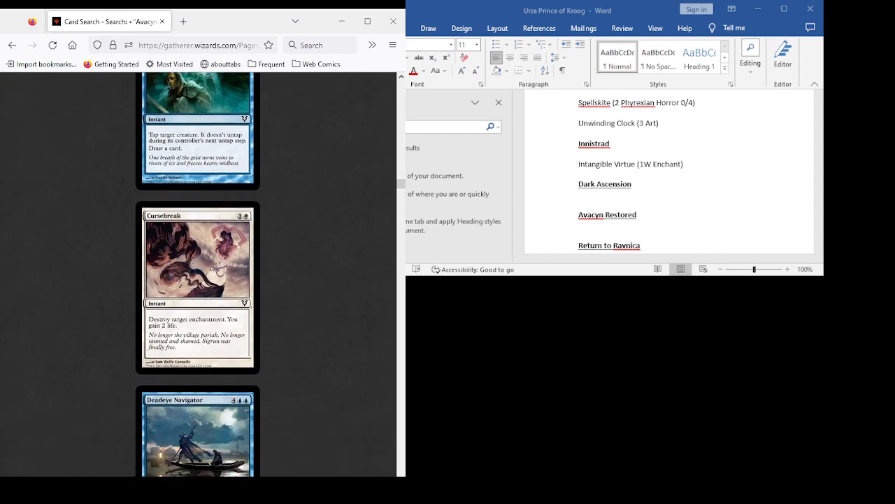
{"action": "scroll", "coordinate": [198, 274], "scroll_direction": "down", "scroll_amount": 5}
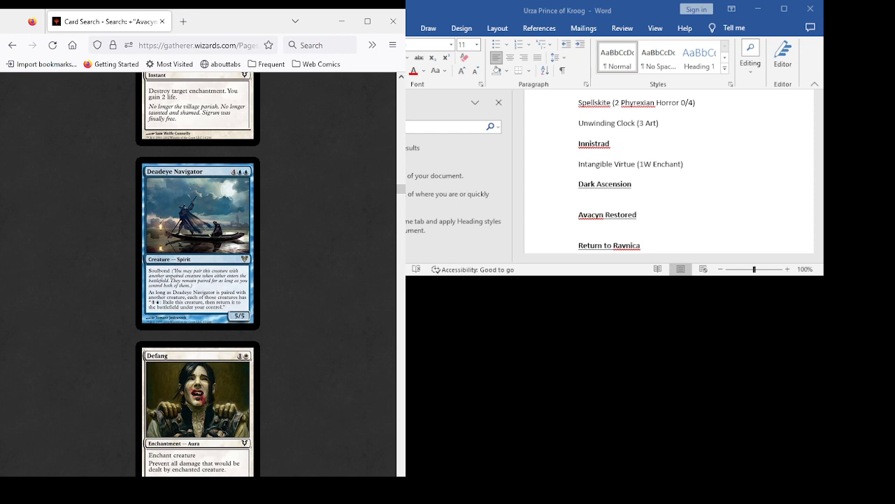
{"action": "scroll", "coordinate": [198, 273], "scroll_direction": "down", "scroll_amount": 5}
{"action": "scroll", "coordinate": [198, 273], "scroll_direction": "down", "scroll_amount": 4}
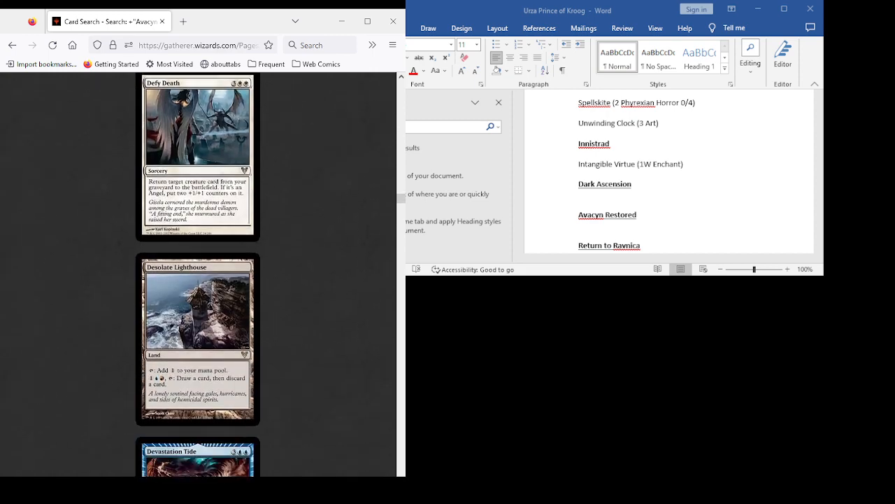
- Go back to Deadeye Navigator and reread its soulbond ability, along with the neighbouring Defang, Defy Death and Desolate Lighthouse cards
{"action": "scroll", "coordinate": [198, 273], "scroll_direction": "up", "scroll_amount": 3}
{"action": "scroll", "coordinate": [198, 273], "scroll_direction": "up", "scroll_amount": 6}
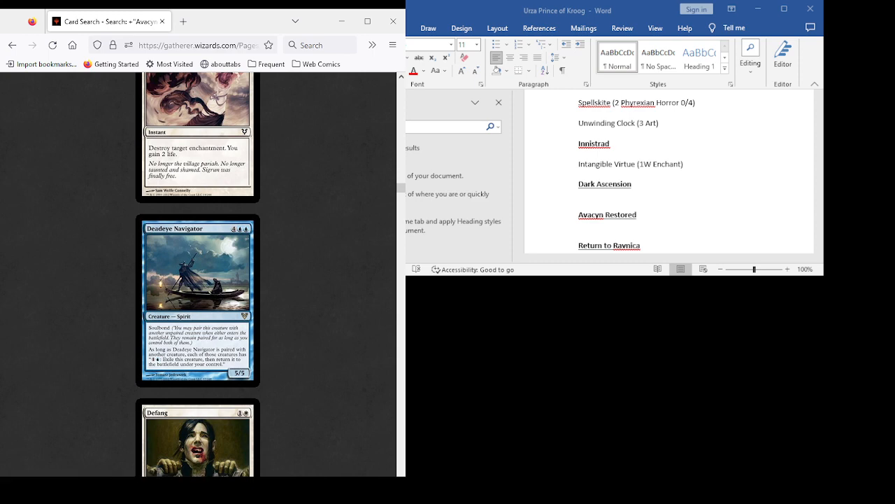
{"action": "scroll", "coordinate": [198, 274], "scroll_direction": "down", "scroll_amount": 6}
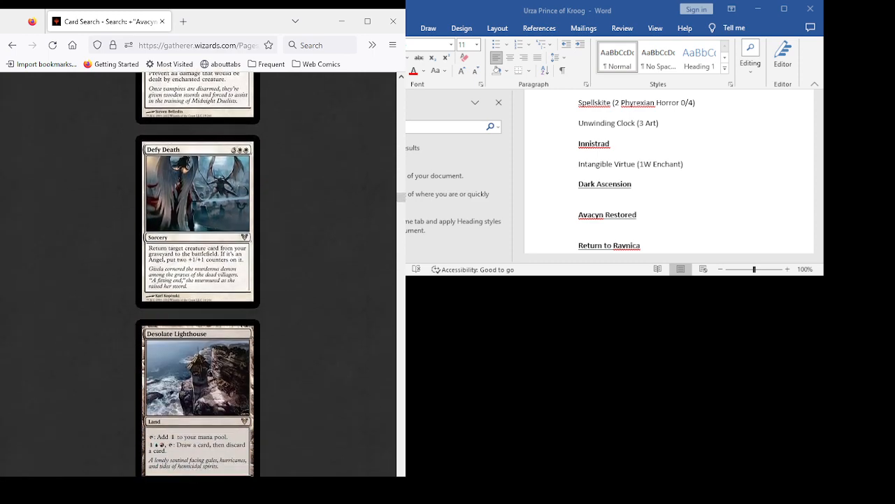
{"action": "scroll", "coordinate": [198, 274], "scroll_direction": "down", "scroll_amount": 5}
{"action": "scroll", "coordinate": [198, 274], "scroll_direction": "up", "scroll_amount": 11}
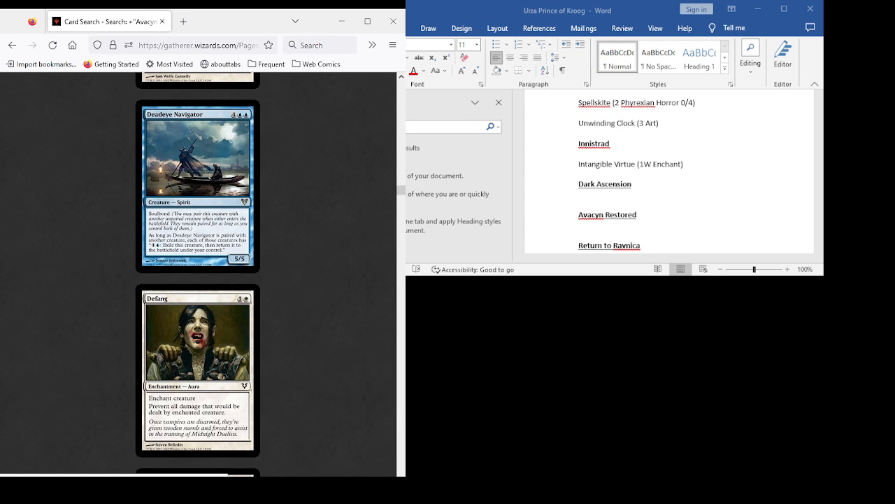
{"action": "scroll", "coordinate": [198, 274], "scroll_direction": "down", "scroll_amount": 5}
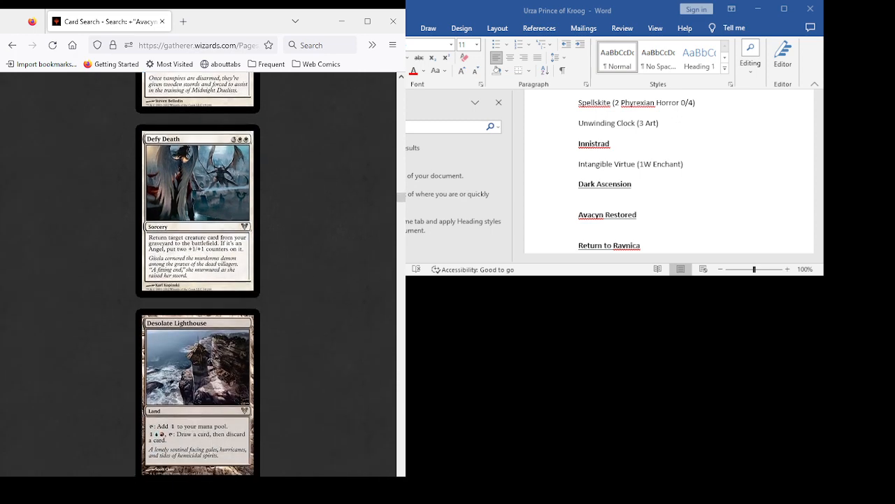
{"action": "scroll", "coordinate": [197, 274], "scroll_direction": "down", "scroll_amount": 2}
{"action": "scroll", "coordinate": [198, 274], "scroll_direction": "up", "scroll_amount": 7}
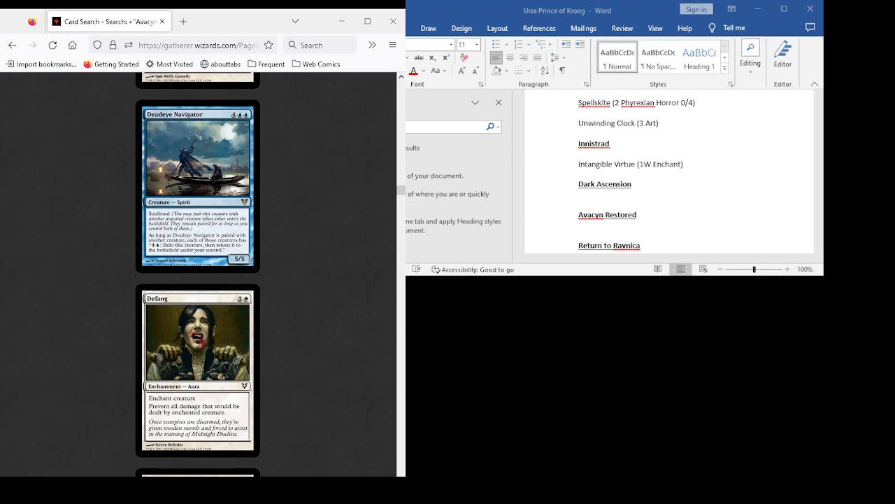
- Review Devastation Tide, Devout Chaplain, Divine Deflection, Dreadwaters and Elgaud Shieldmate, rechecking Deadeye Navigator in between
{"action": "scroll", "coordinate": [198, 275], "scroll_direction": "down", "scroll_amount": 9}
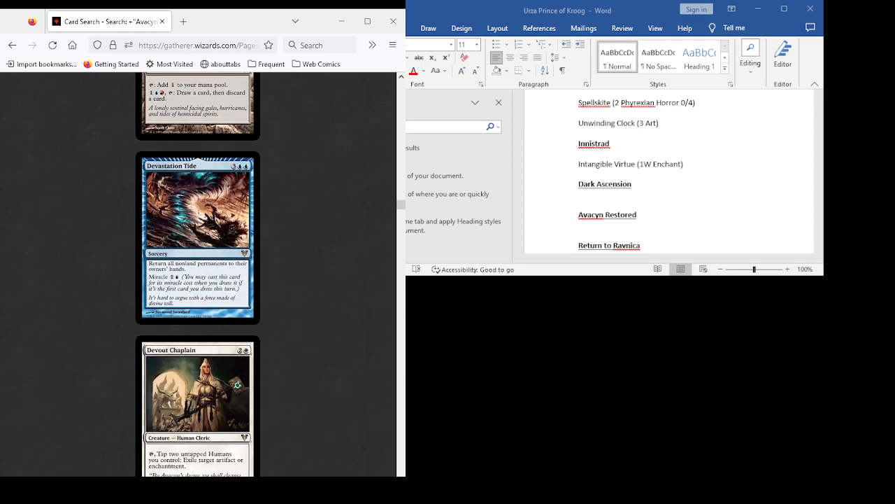
{"action": "scroll", "coordinate": [198, 274], "scroll_direction": "down", "scroll_amount": 2}
{"action": "scroll", "coordinate": [198, 274], "scroll_direction": "down", "scroll_amount": 3}
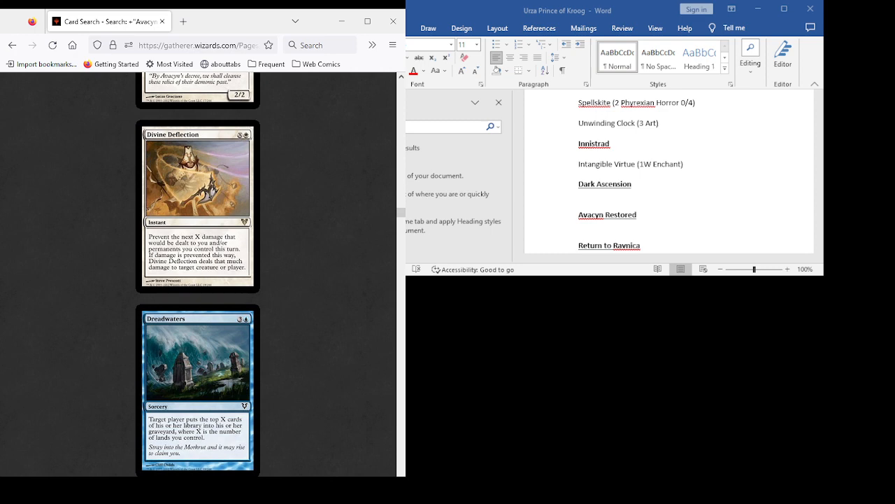
{"action": "scroll", "coordinate": [198, 275], "scroll_direction": "up", "scroll_amount": 6}
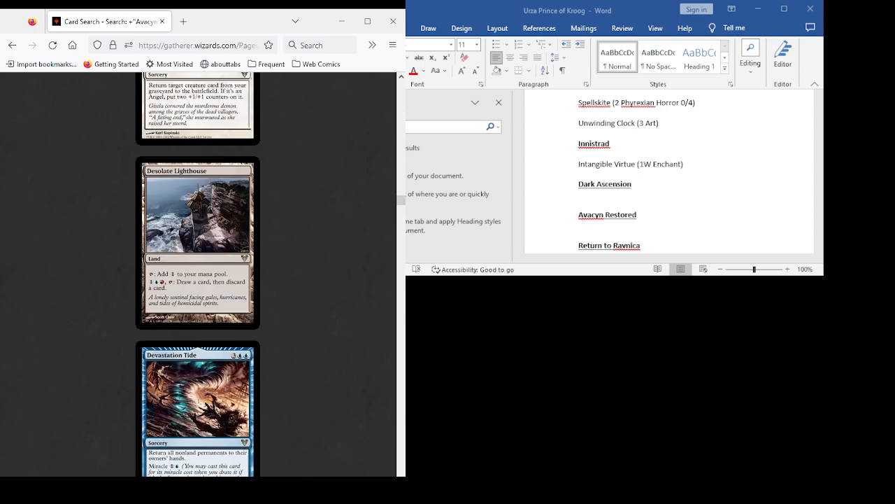
{"action": "scroll", "coordinate": [198, 274], "scroll_direction": "up", "scroll_amount": 9}
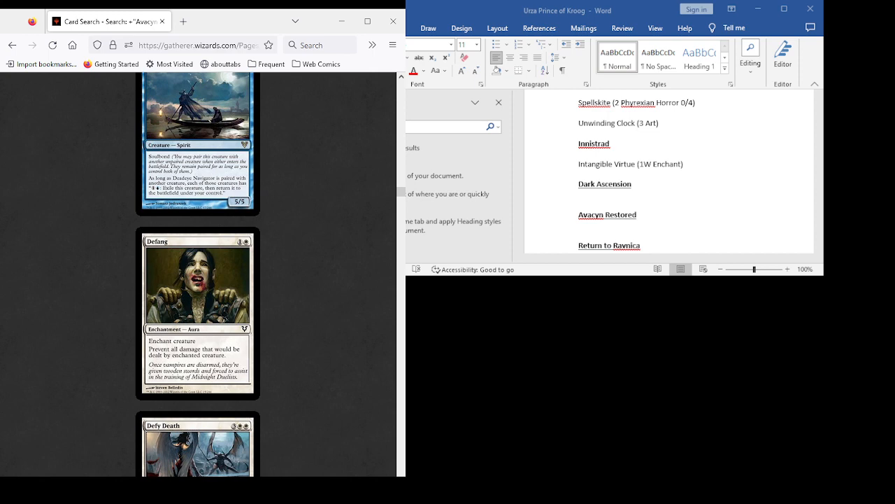
{"action": "scroll", "coordinate": [198, 275], "scroll_direction": "up", "scroll_amount": 3}
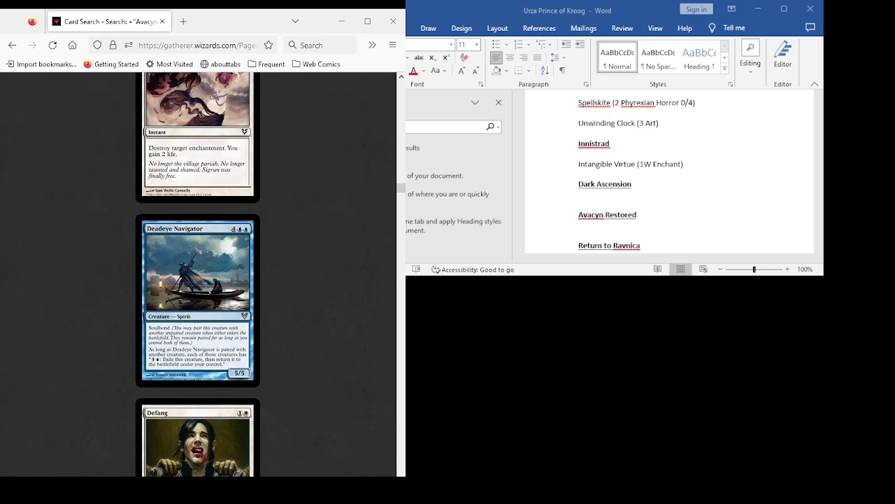
{"action": "scroll", "coordinate": [198, 274], "scroll_direction": "down", "scroll_amount": 12}
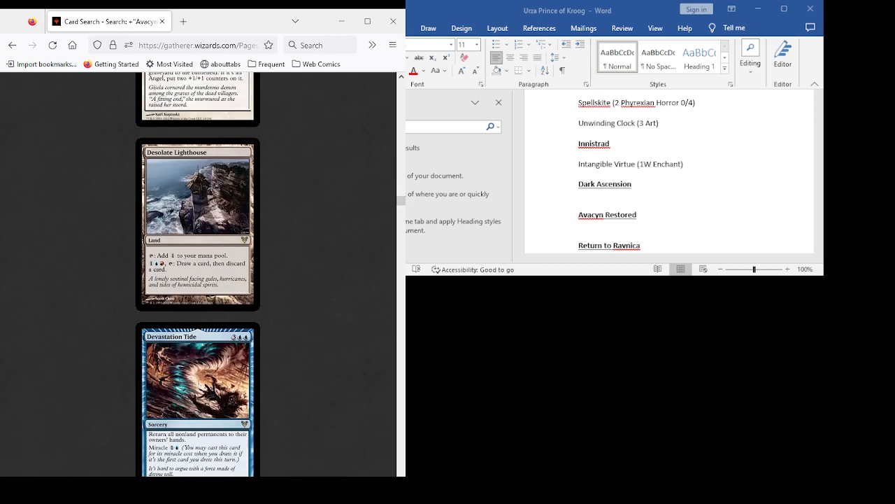
{"action": "scroll", "coordinate": [198, 274], "scroll_direction": "down", "scroll_amount": 9}
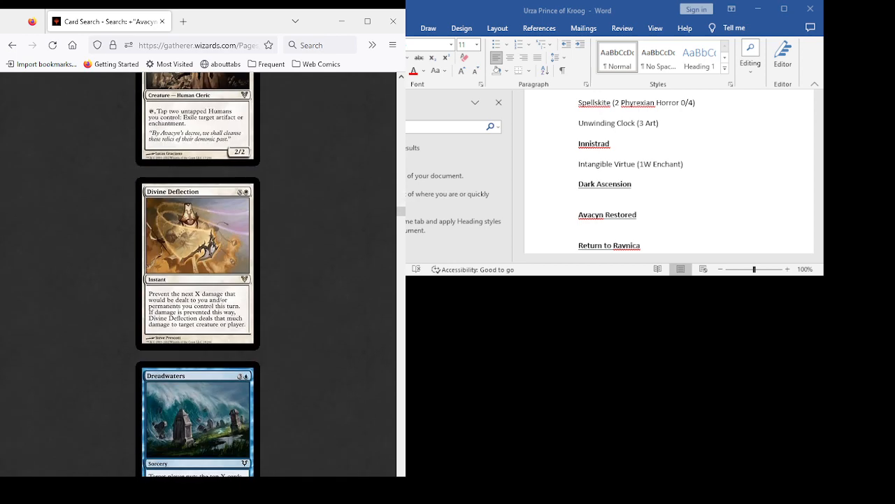
{"action": "scroll", "coordinate": [198, 274], "scroll_direction": "down", "scroll_amount": 4}
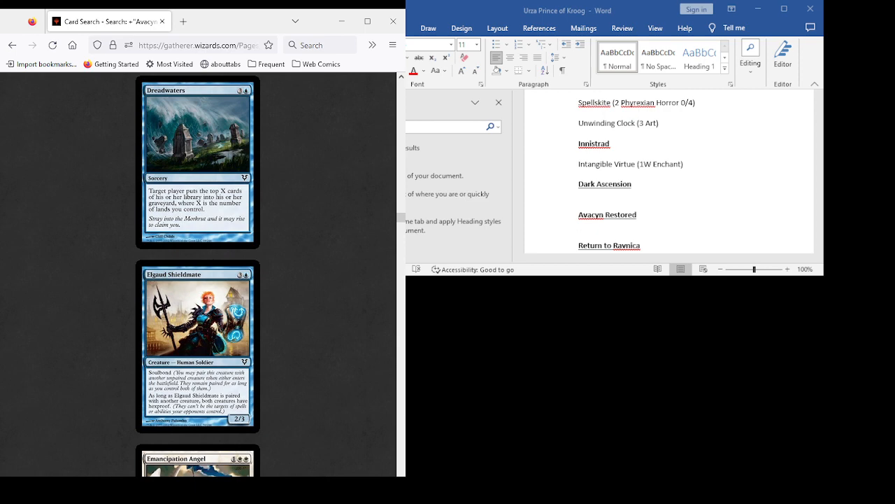
- Recheck Defang and Defy Death, read Emancipation Angel, Entreat the Angels and Farbog Explorer, and return to Desolate Lighthouse
{"action": "scroll", "coordinate": [198, 274], "scroll_direction": "up", "scroll_amount": 13}
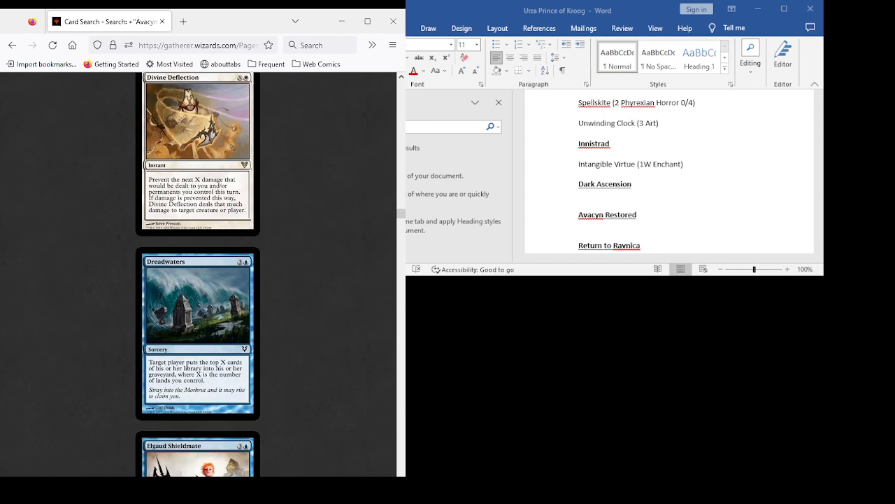
{"action": "scroll", "coordinate": [198, 275], "scroll_direction": "up", "scroll_amount": 8}
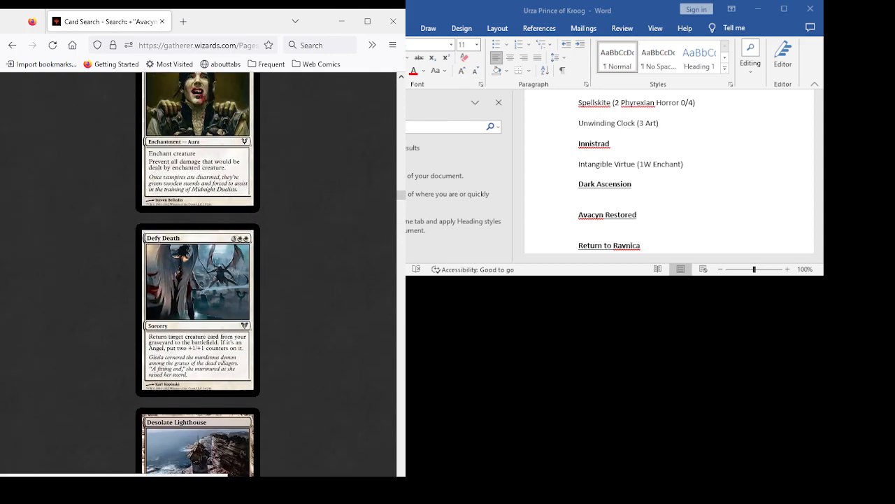
{"action": "scroll", "coordinate": [198, 274], "scroll_direction": "down", "scroll_amount": 9}
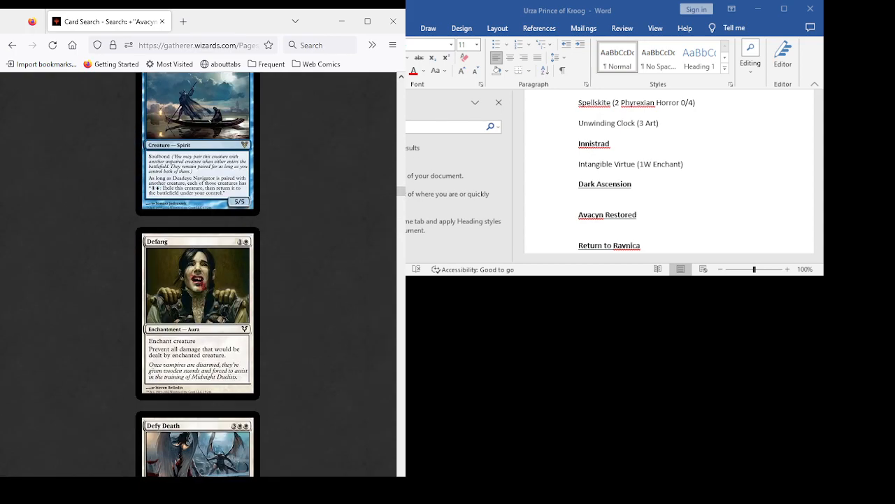
{"action": "scroll", "coordinate": [198, 274], "scroll_direction": "down", "scroll_amount": 8}
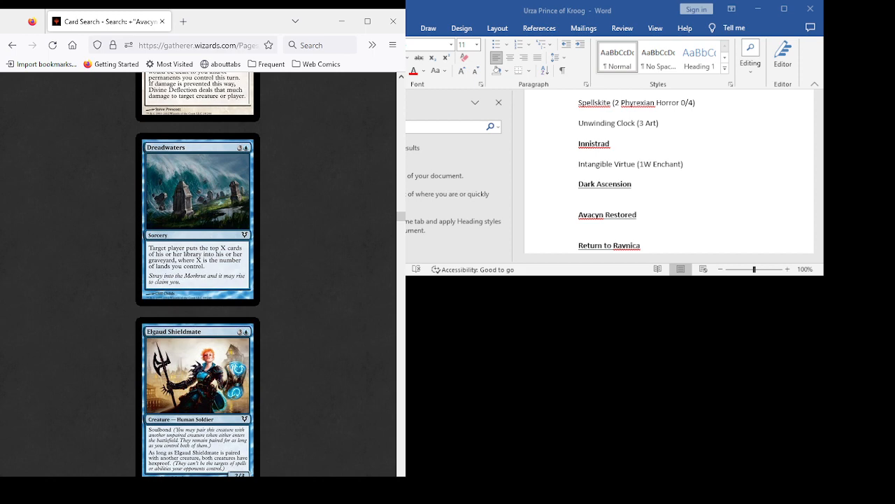
{"action": "scroll", "coordinate": [198, 275], "scroll_direction": "down", "scroll_amount": 5}
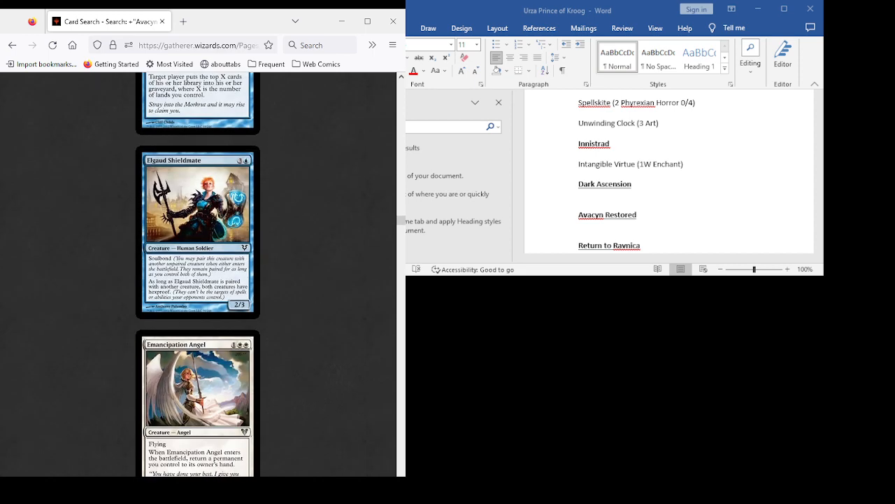
{"action": "scroll", "coordinate": [198, 275], "scroll_direction": "down", "scroll_amount": 12}
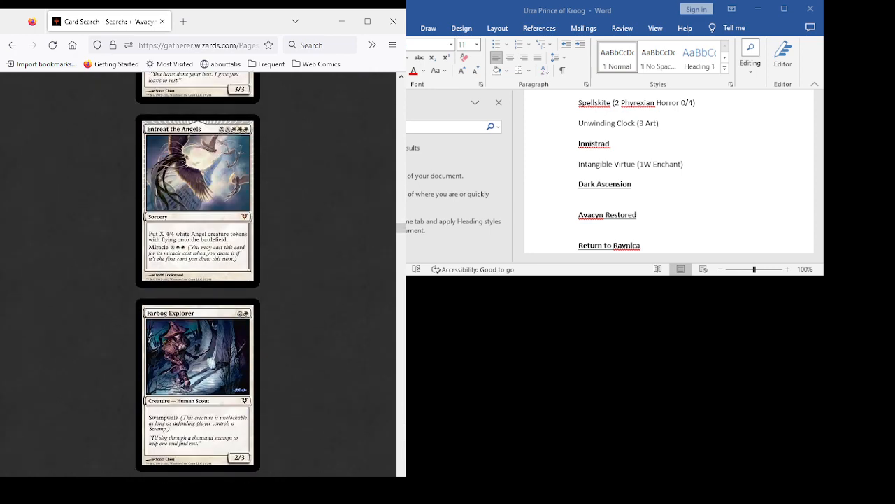
{"action": "scroll", "coordinate": [198, 275], "scroll_direction": "up", "scroll_amount": 15}
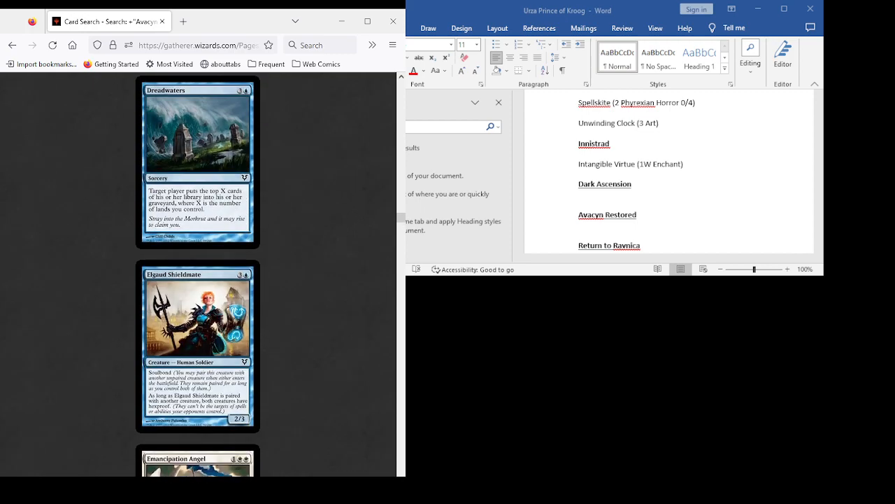
{"action": "scroll", "coordinate": [198, 274], "scroll_direction": "up", "scroll_amount": 8}
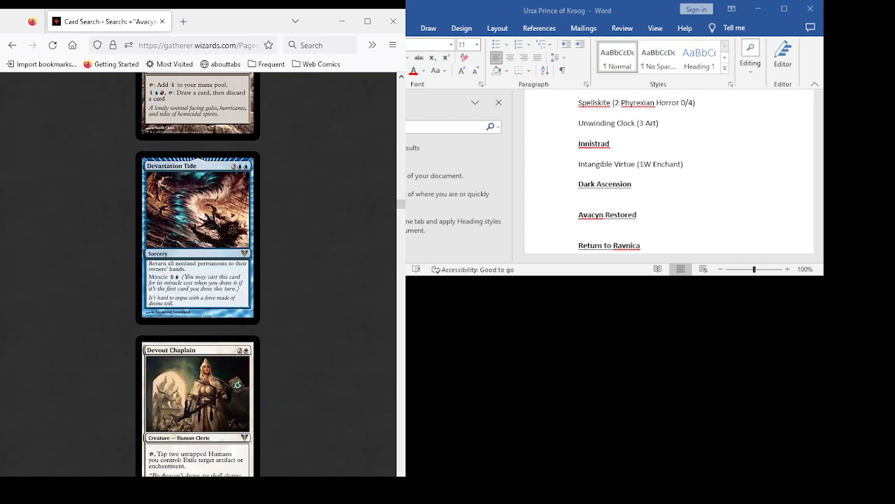
{"action": "scroll", "coordinate": [198, 275], "scroll_direction": "up", "scroll_amount": 8}
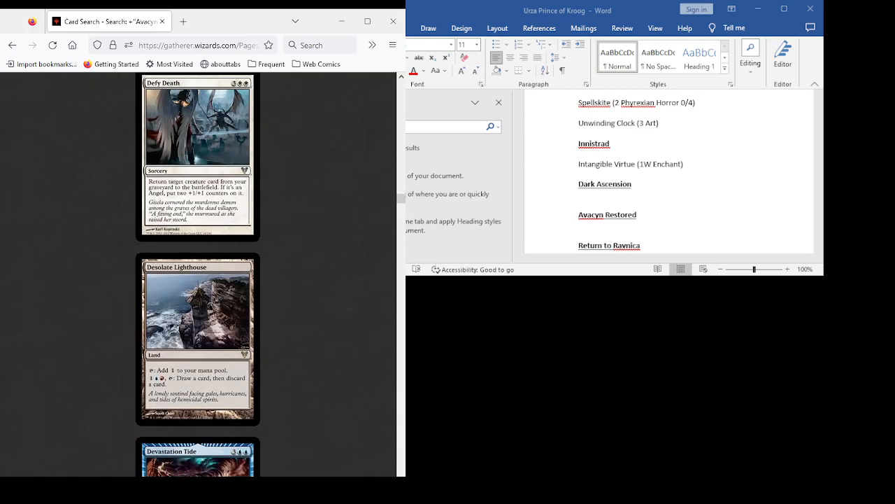
- Reread Devout Chaplain and Divine Deflection, rechecking Defang, Defy Death and Deadeye Navigator in between
{"action": "scroll", "coordinate": [197, 274], "scroll_direction": "down", "scroll_amount": 13}
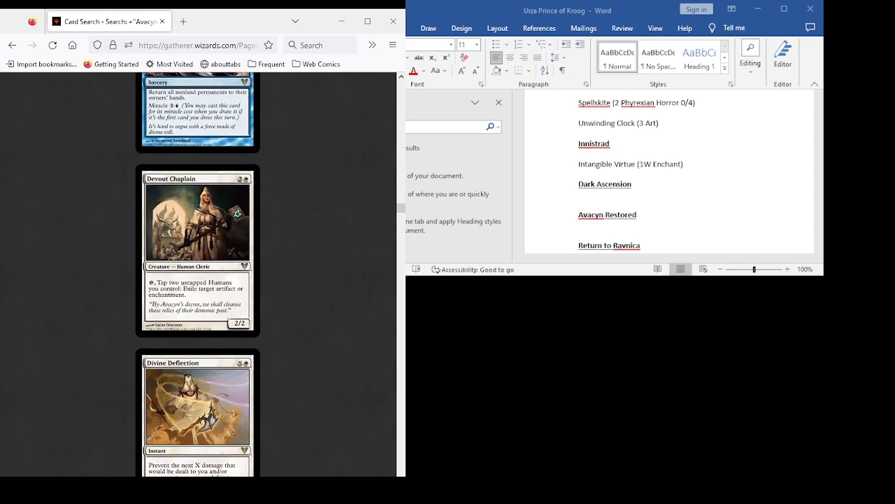
{"action": "scroll", "coordinate": [198, 274], "scroll_direction": "down", "scroll_amount": 5}
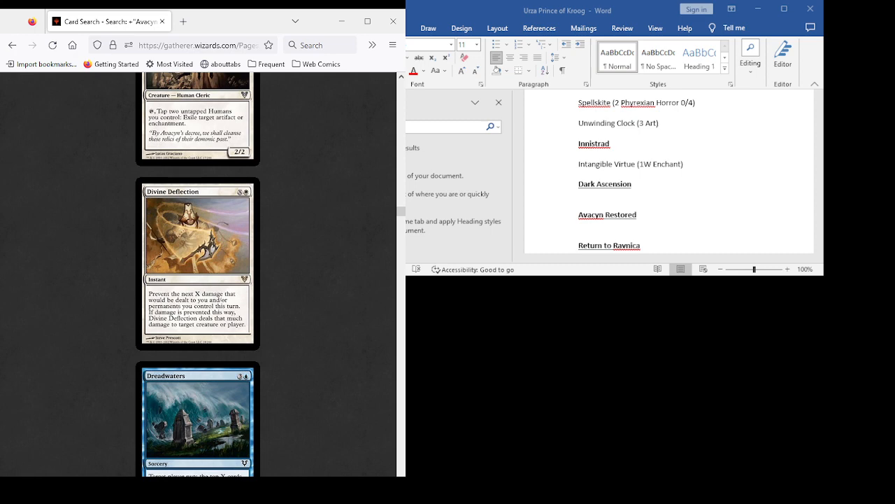
{"action": "scroll", "coordinate": [198, 273], "scroll_direction": "up", "scroll_amount": 15}
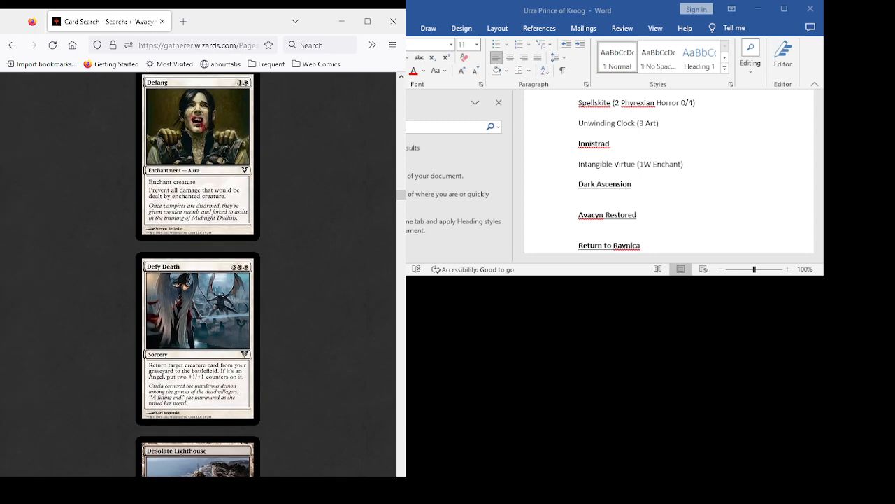
{"action": "scroll", "coordinate": [198, 273], "scroll_direction": "up", "scroll_amount": 5}
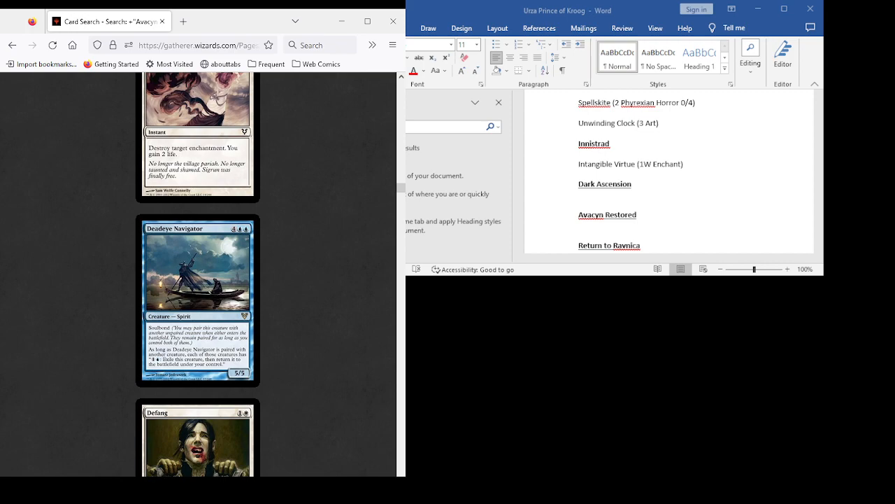
{"action": "scroll", "coordinate": [198, 273], "scroll_direction": "down", "scroll_amount": 12}
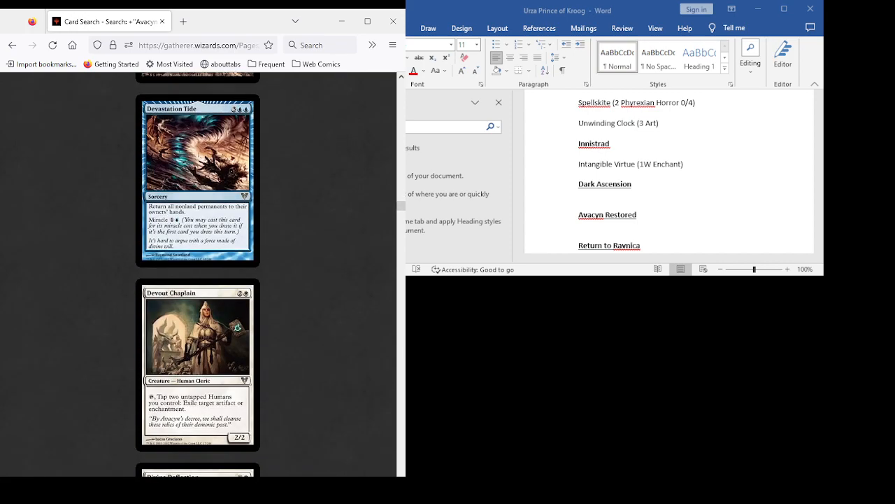
{"action": "scroll", "coordinate": [198, 273], "scroll_direction": "down", "scroll_amount": 9}
{"action": "scroll", "coordinate": [198, 273], "scroll_direction": "up", "scroll_amount": 6}
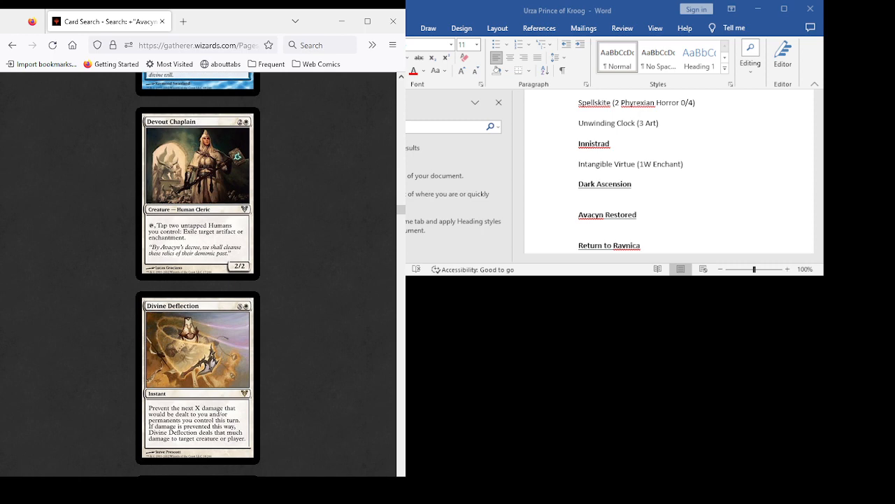
- Look ahead from Elgaud Shieldmate through Favorable Winds, Fettergeist and Fleeting Distraction, and return to Deadeye Navigator
{"action": "scroll", "coordinate": [198, 274], "scroll_direction": "down", "scroll_amount": 15}
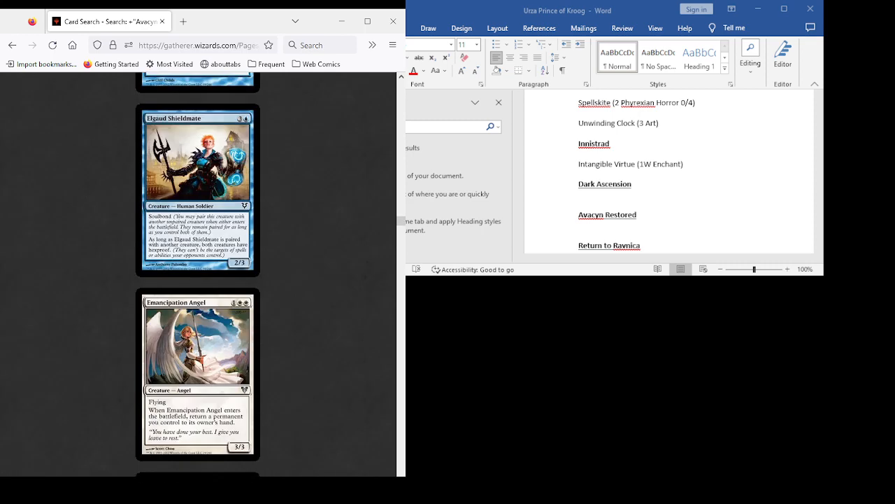
{"action": "scroll", "coordinate": [198, 275], "scroll_direction": "down", "scroll_amount": 10}
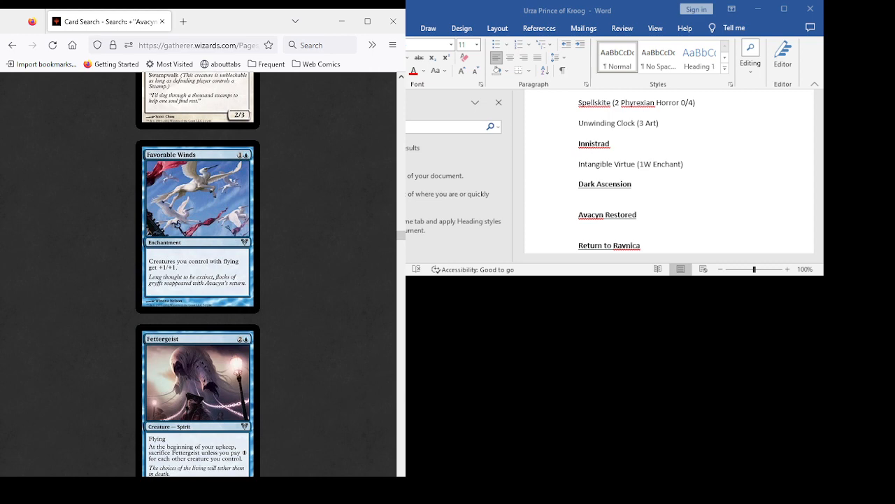
{"action": "scroll", "coordinate": [198, 274], "scroll_direction": "down", "scroll_amount": 8}
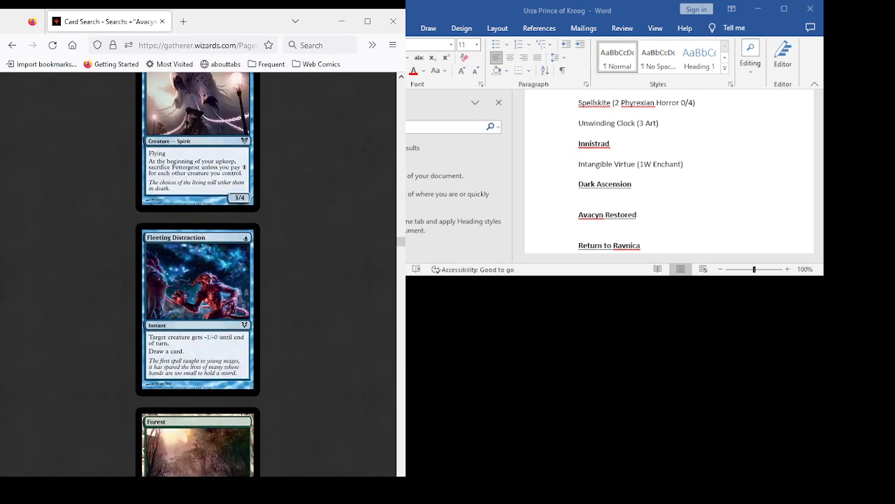
{"action": "scroll", "coordinate": [198, 274], "scroll_direction": "up", "scroll_amount": 20}
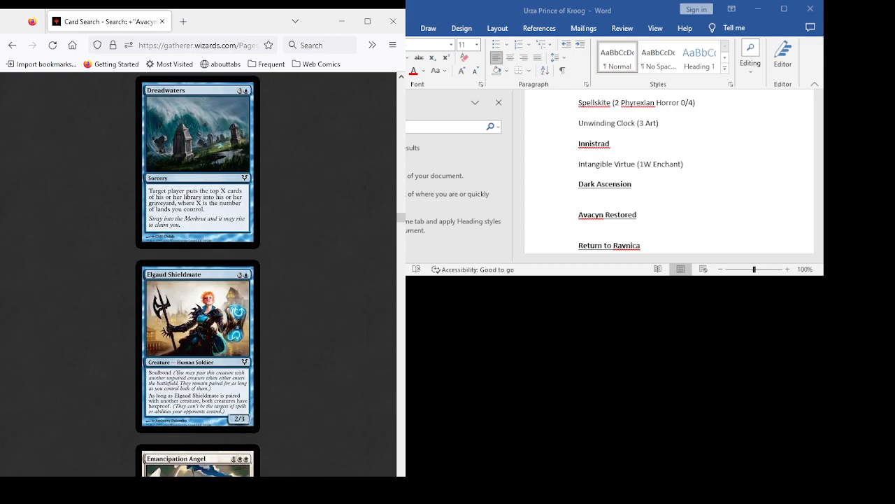
{"action": "scroll", "coordinate": [198, 274], "scroll_direction": "up", "scroll_amount": 11}
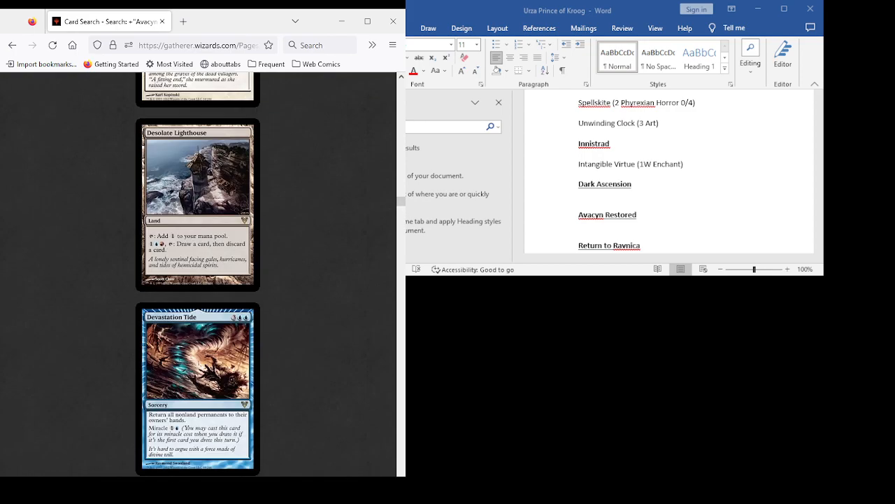
{"action": "scroll", "coordinate": [198, 274], "scroll_direction": "up", "scroll_amount": 8}
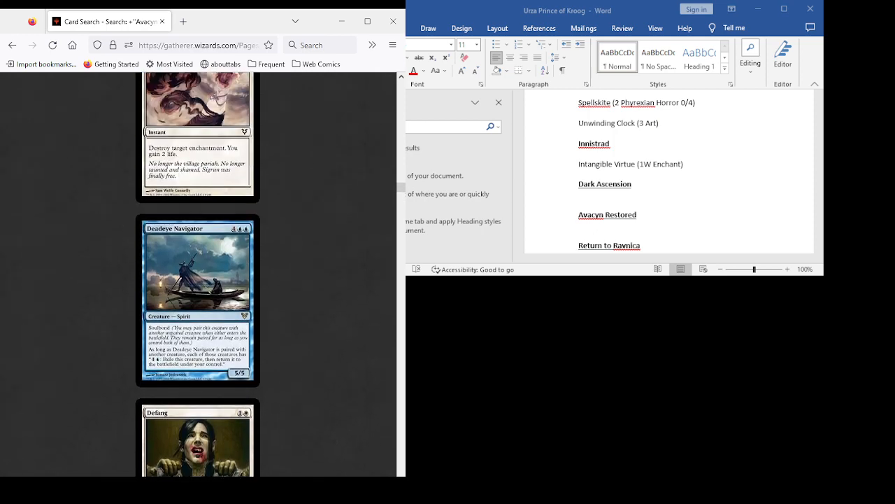
- Review the Avacyn Restored cards from Defy Death through Devastation Tide, Devout Chaplain, Divine Deflection and Dreadwaters again
{"action": "scroll", "coordinate": [198, 274], "scroll_direction": "down", "scroll_amount": 6}
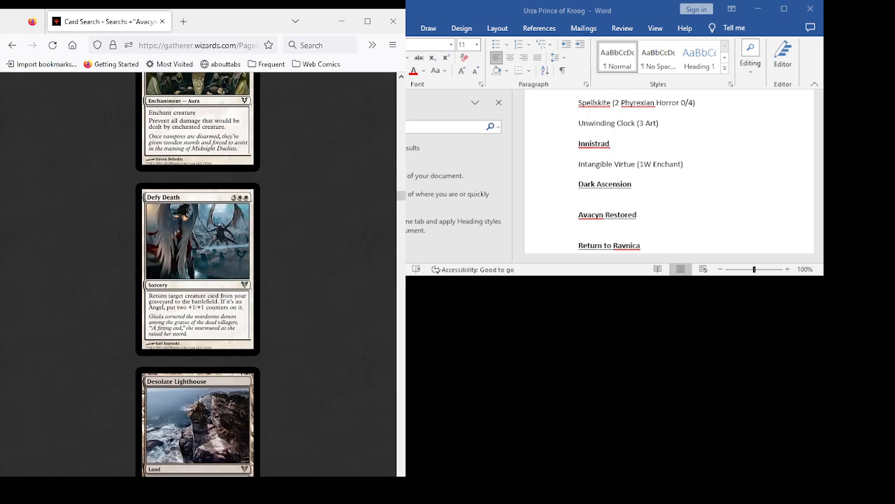
{"action": "scroll", "coordinate": [198, 274], "scroll_direction": "down", "scroll_amount": 7}
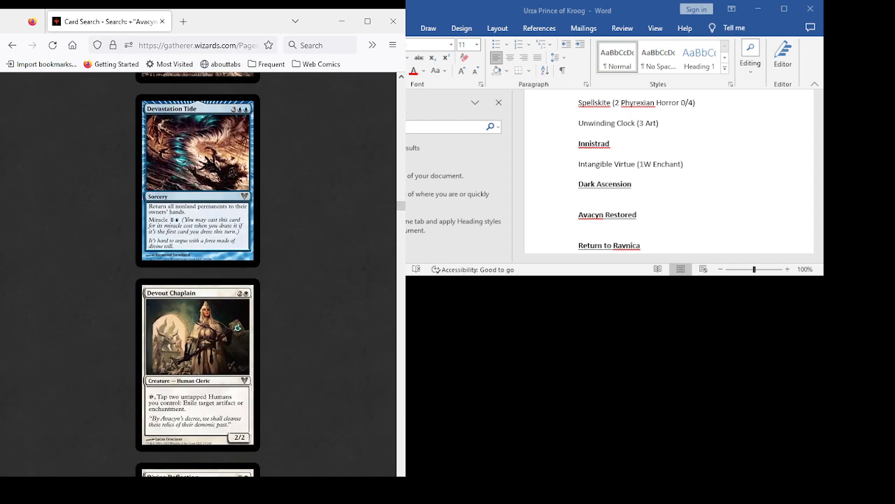
{"action": "scroll", "coordinate": [198, 274], "scroll_direction": "down", "scroll_amount": 3}
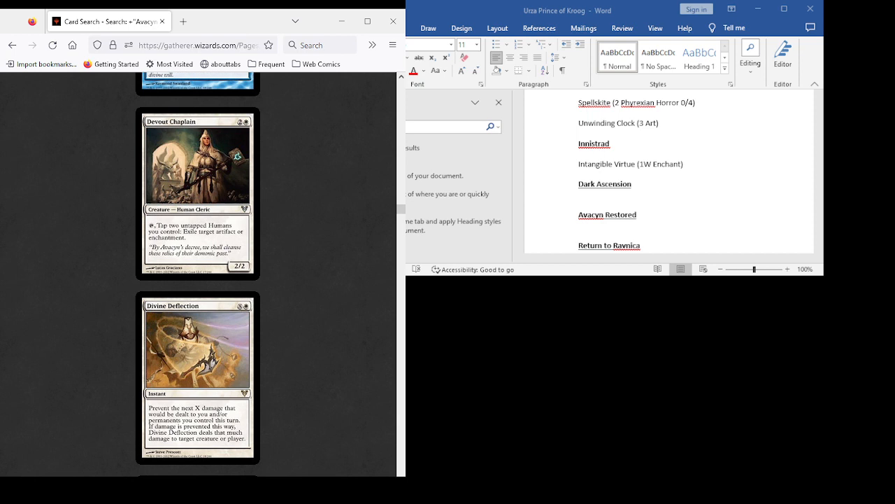
{"action": "scroll", "coordinate": [198, 274], "scroll_direction": "down", "scroll_amount": 1}
{"action": "scroll", "coordinate": [198, 274], "scroll_direction": "up", "scroll_amount": 2}
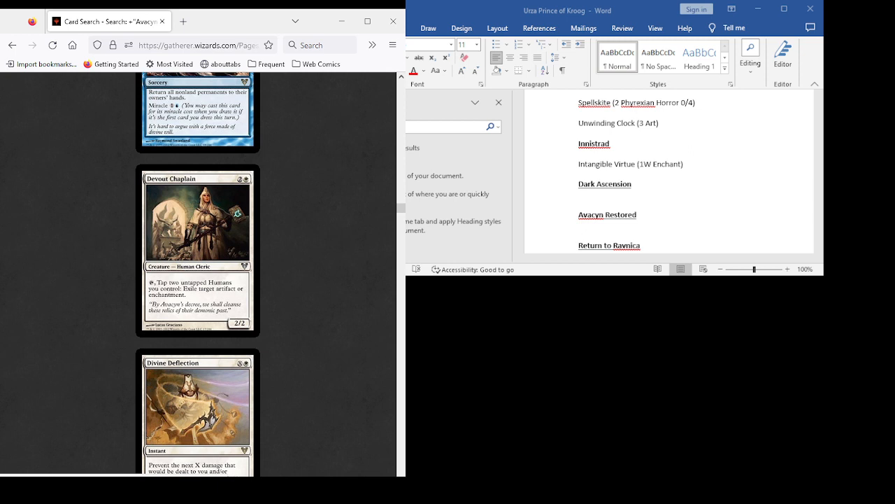
{"action": "scroll", "coordinate": [198, 273], "scroll_direction": "down", "scroll_amount": 3}
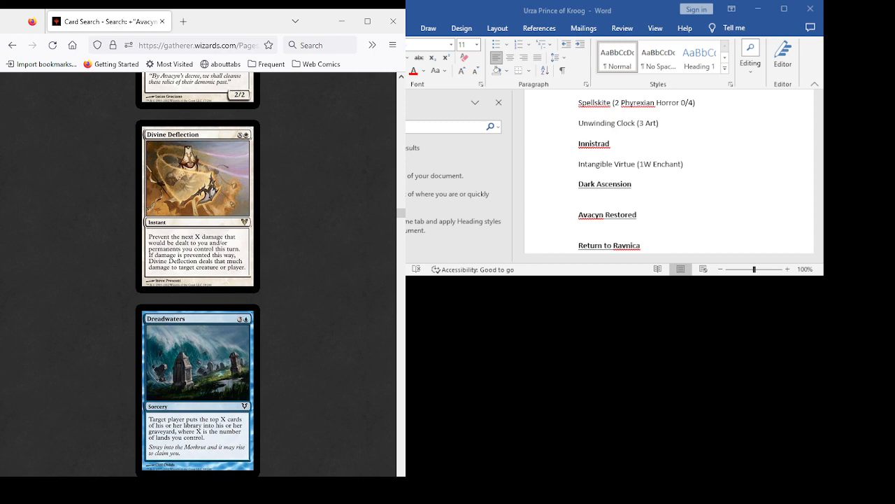
{"action": "scroll", "coordinate": [198, 273], "scroll_direction": "up", "scroll_amount": 3}
{"action": "scroll", "coordinate": [198, 272], "scroll_direction": "down", "scroll_amount": 2}
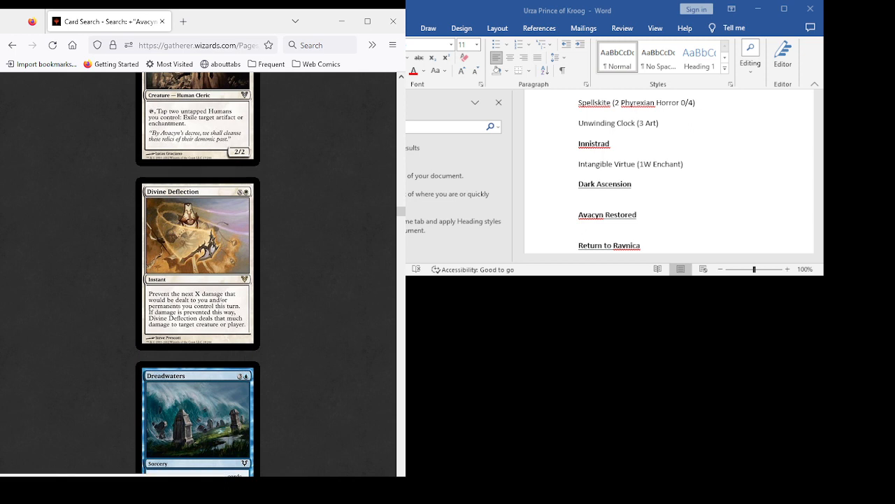
{"action": "scroll", "coordinate": [198, 273], "scroll_direction": "down", "scroll_amount": 4}
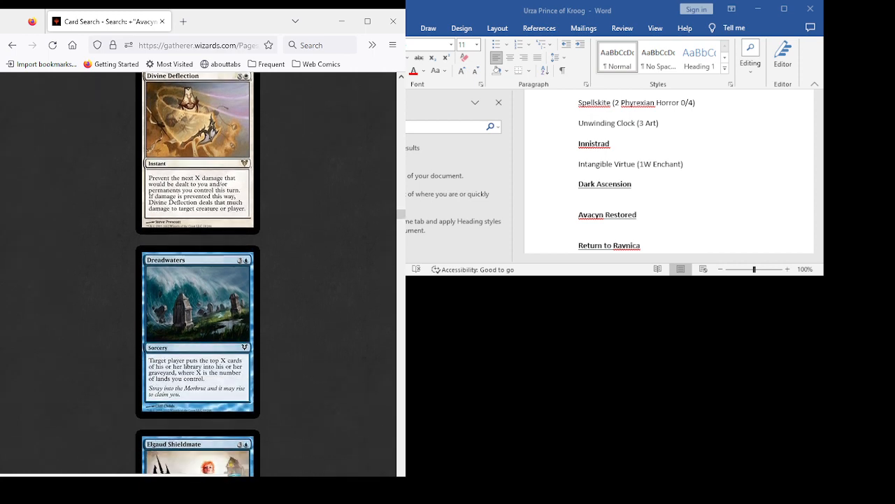
{"action": "scroll", "coordinate": [198, 272], "scroll_direction": "up", "scroll_amount": 2}
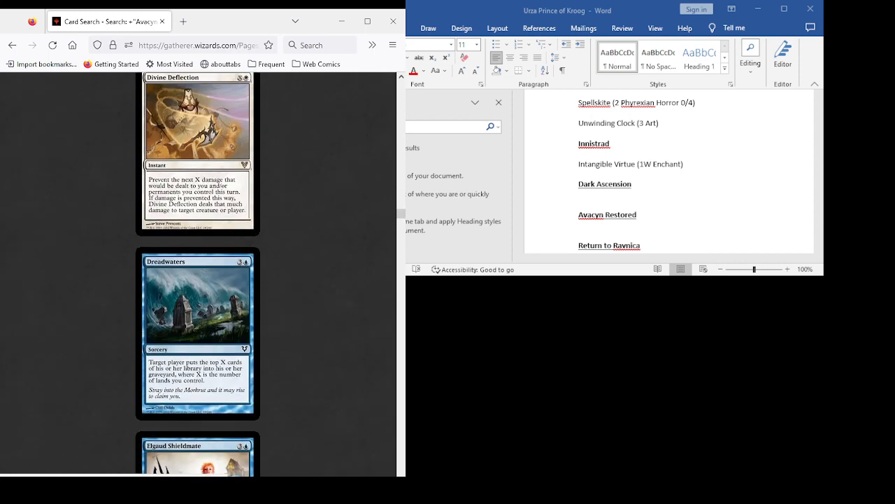
{"action": "scroll", "coordinate": [198, 273], "scroll_direction": "up", "scroll_amount": 2}
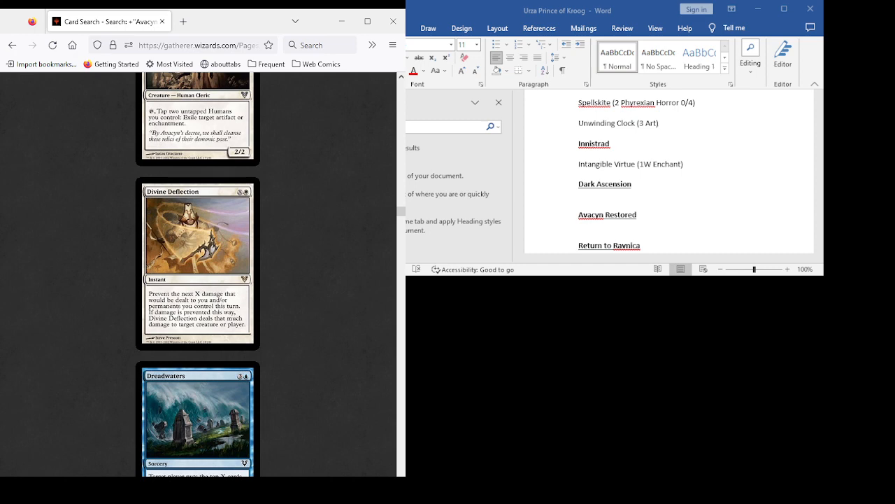
{"action": "scroll", "coordinate": [198, 273], "scroll_direction": "down", "scroll_amount": 3}
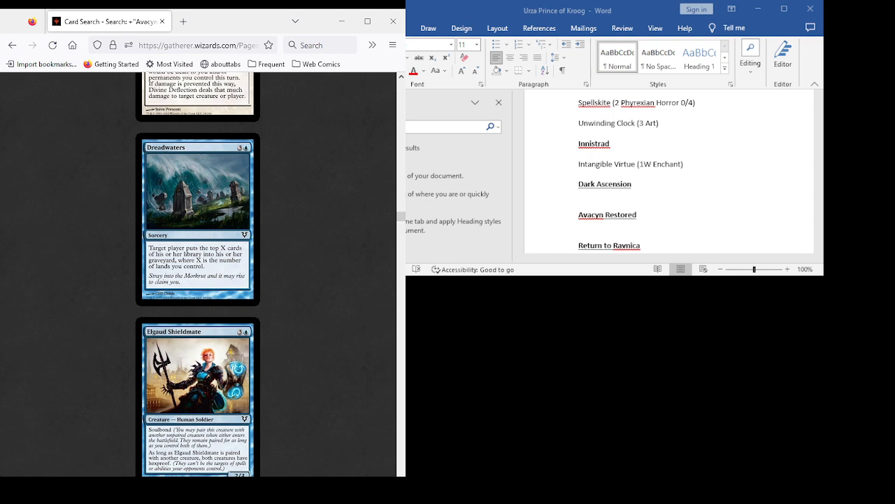
- Read the cards from Elgaud Shieldmate and Emancipation Angel through Entreat the Angels, Farbog Explorer, Favorable Winds, Fettergeist and Fleeting Distraction
{"action": "scroll", "coordinate": [198, 273], "scroll_direction": "down", "scroll_amount": 2}
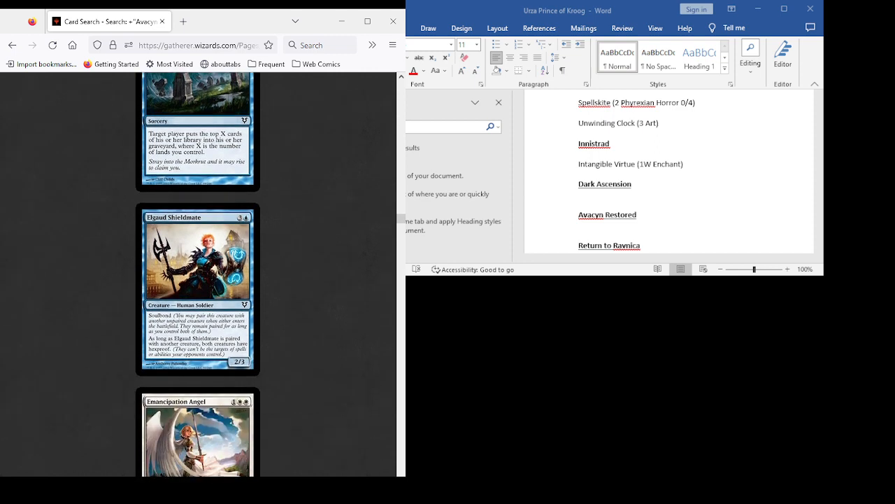
{"action": "scroll", "coordinate": [198, 272], "scroll_direction": "down", "scroll_amount": 2}
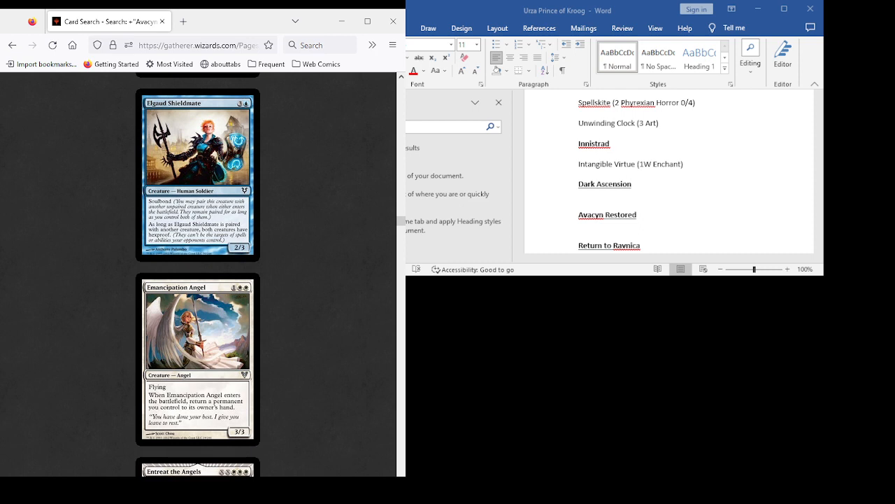
{"action": "scroll", "coordinate": [198, 272], "scroll_direction": "down", "scroll_amount": 4}
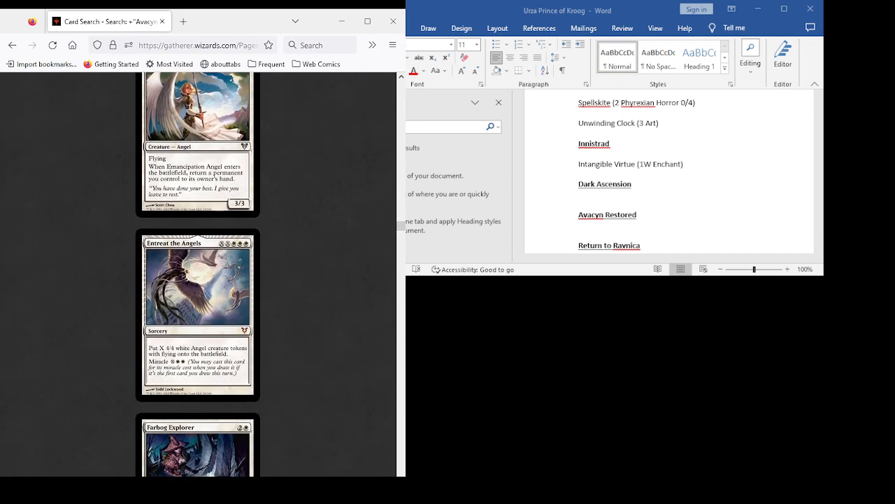
{"action": "scroll", "coordinate": [198, 274], "scroll_direction": "up", "scroll_amount": 1}
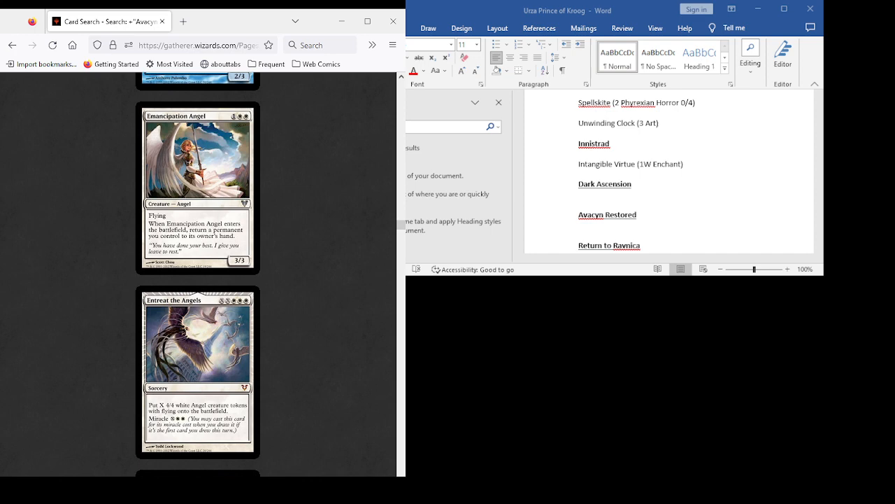
{"action": "scroll", "coordinate": [198, 274], "scroll_direction": "down", "scroll_amount": 3}
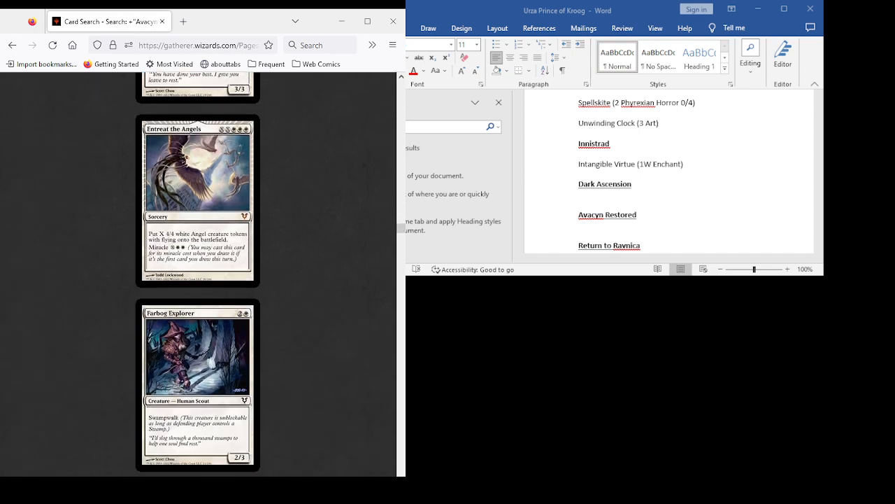
{"action": "scroll", "coordinate": [198, 274], "scroll_direction": "down", "scroll_amount": 3}
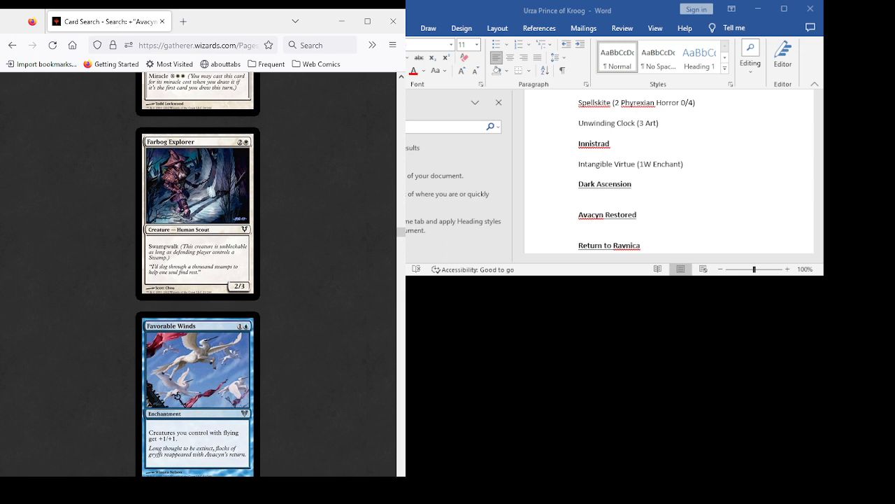
{"action": "scroll", "coordinate": [198, 275], "scroll_direction": "down", "scroll_amount": 3}
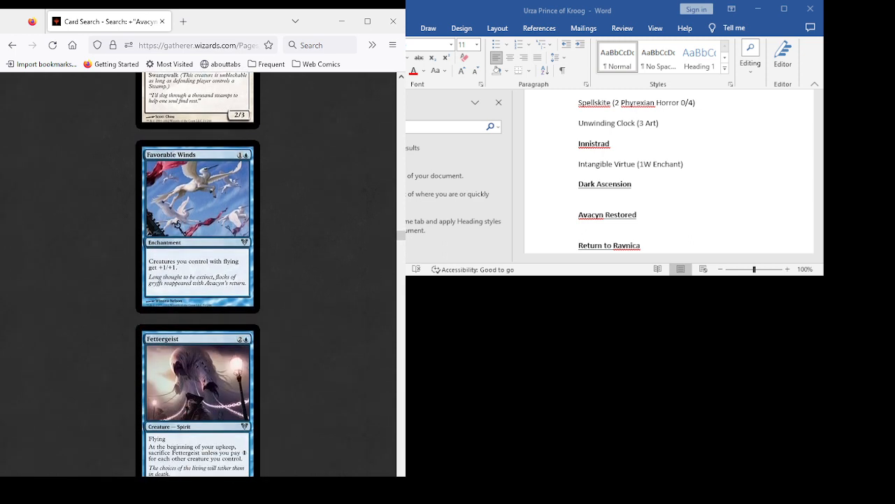
{"action": "scroll", "coordinate": [198, 274], "scroll_direction": "down", "scroll_amount": 3}
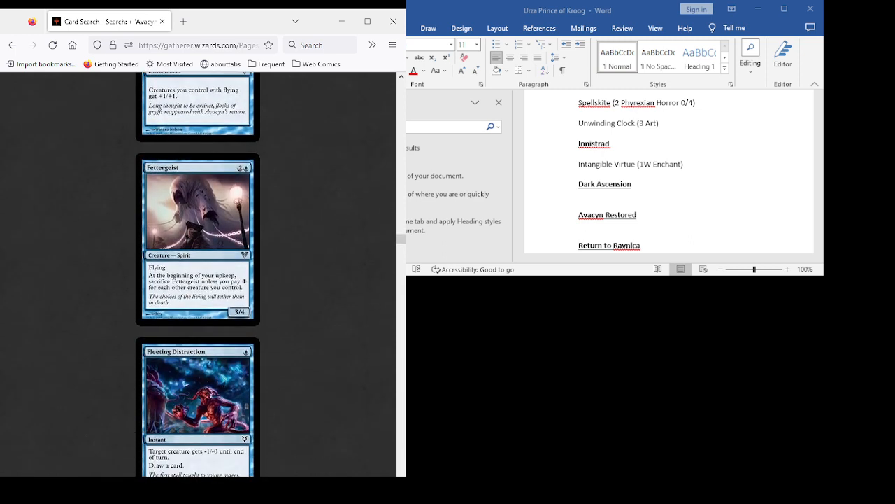
{"action": "scroll", "coordinate": [198, 275], "scroll_direction": "down", "scroll_amount": 4}
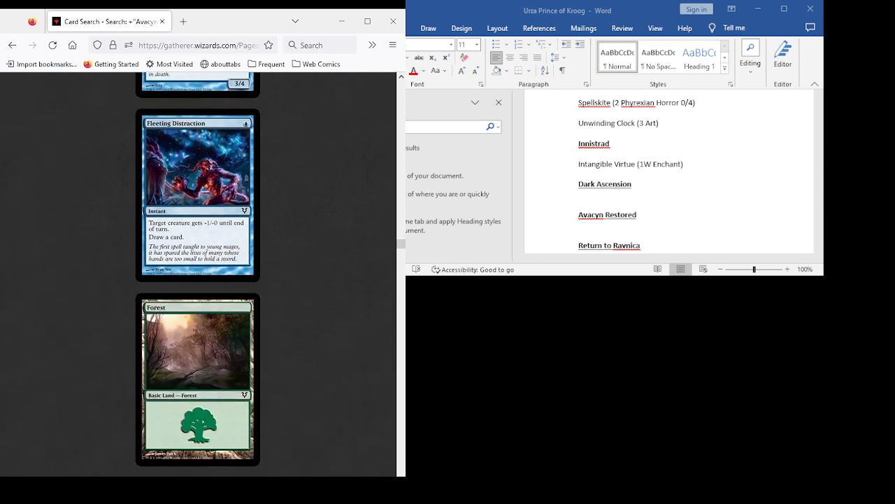
- Examine Gallows at Willow Hill, Galvanic Alchemist and Geist Snatch as candidates
{"action": "scroll", "coordinate": [198, 274], "scroll_direction": "down", "scroll_amount": 7}
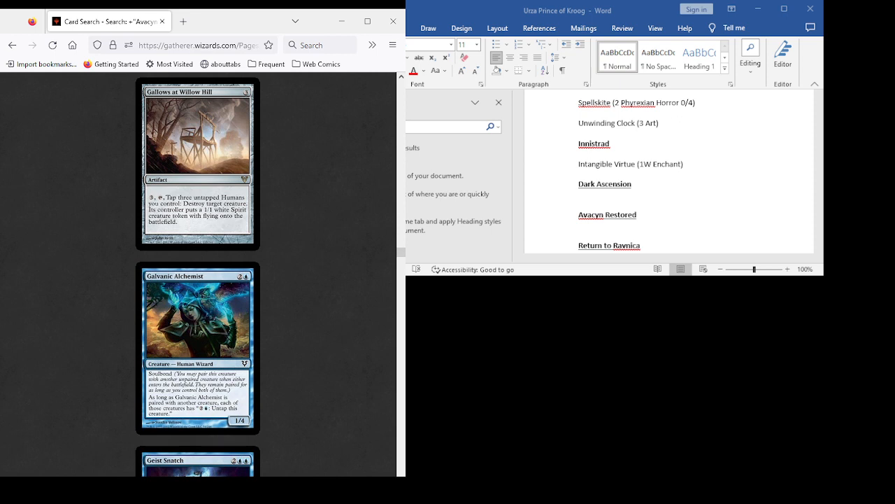
{"action": "scroll", "coordinate": [198, 275], "scroll_direction": "down", "scroll_amount": 3}
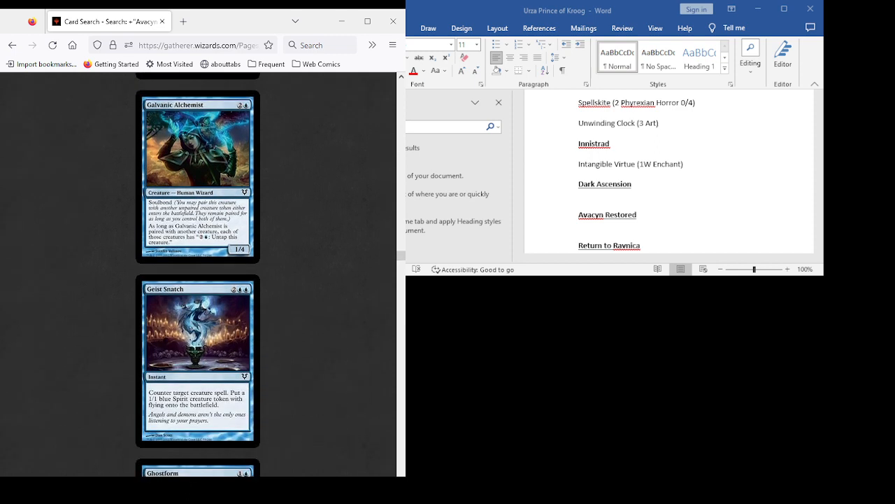
{"action": "scroll", "coordinate": [198, 274], "scroll_direction": "up", "scroll_amount": 3}
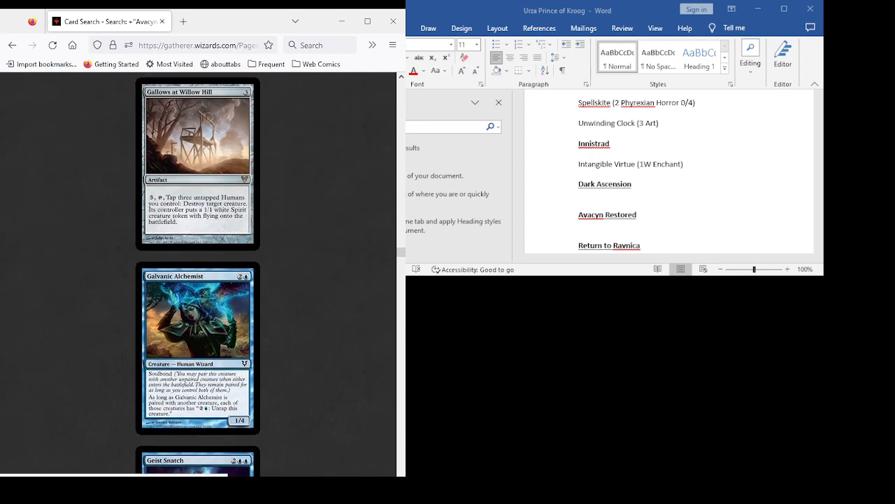
{"action": "scroll", "coordinate": [198, 274], "scroll_direction": "down", "scroll_amount": 4}
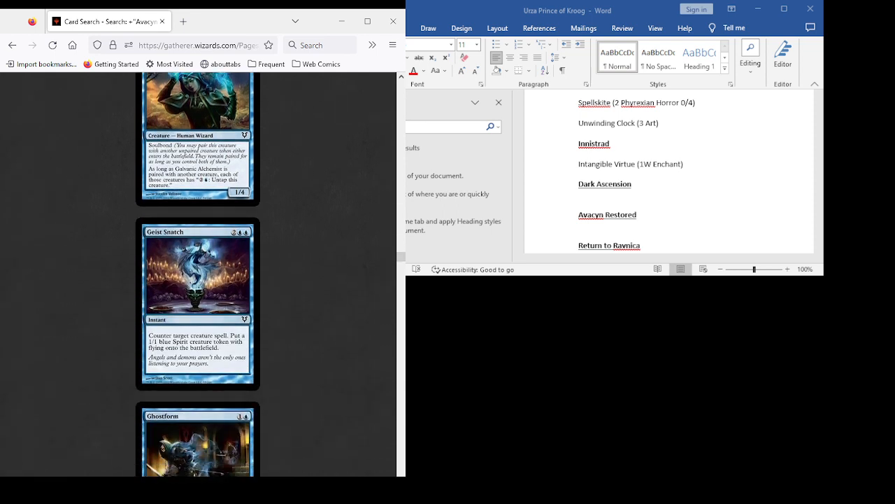
- Reread Galvanic Alchemist, comparing it with the neighbouring Geist Snatch, Ghostform and Ghostly Flicker cards
{"action": "scroll", "coordinate": [198, 274], "scroll_direction": "up", "scroll_amount": 1}
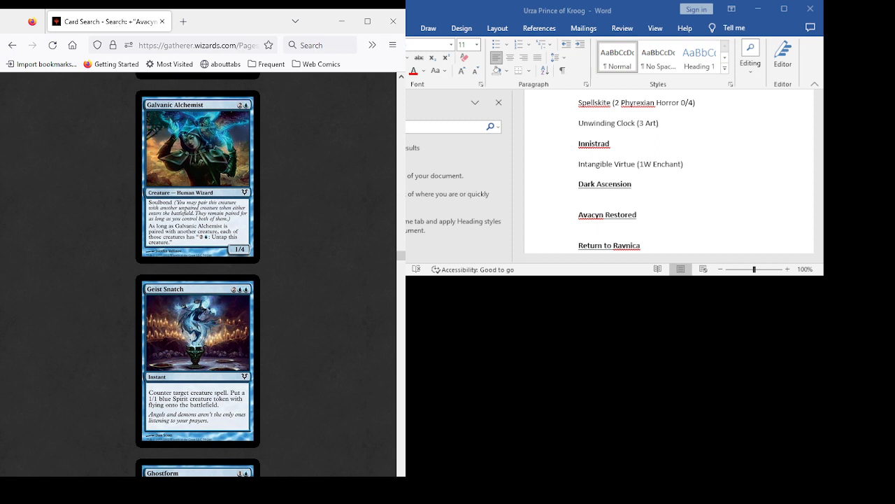
{"action": "scroll", "coordinate": [198, 274], "scroll_direction": "up", "scroll_amount": 2}
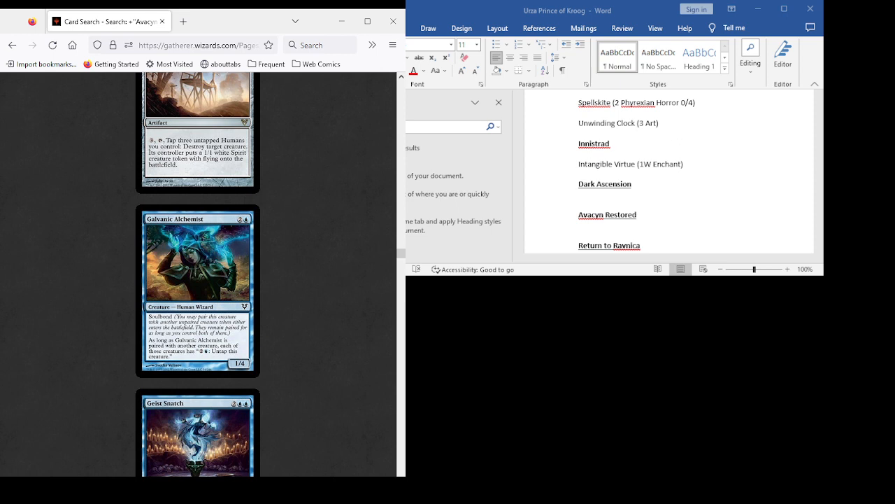
{"action": "scroll", "coordinate": [198, 272], "scroll_direction": "down", "scroll_amount": 3}
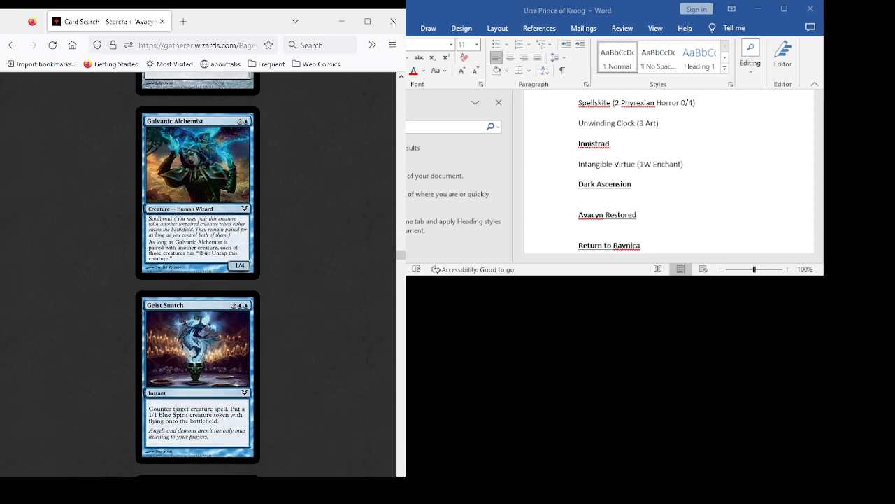
{"action": "scroll", "coordinate": [198, 272], "scroll_direction": "up", "scroll_amount": 3}
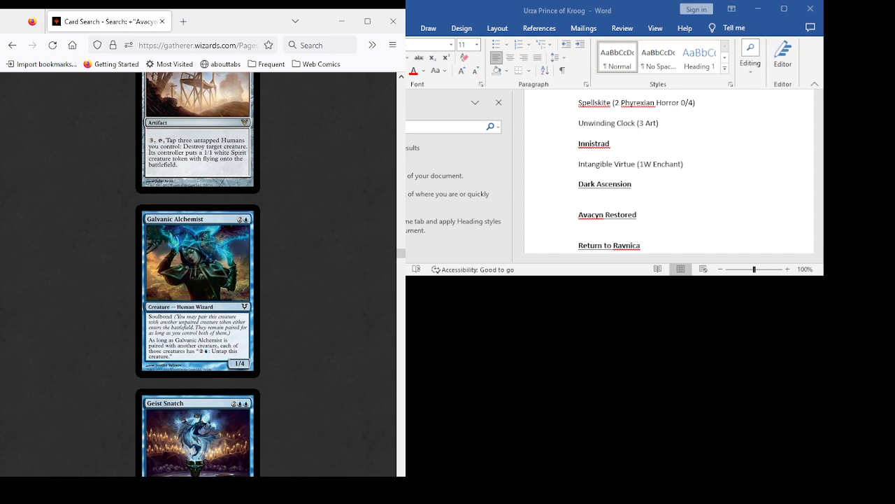
{"action": "scroll", "coordinate": [198, 273], "scroll_direction": "down", "scroll_amount": 3}
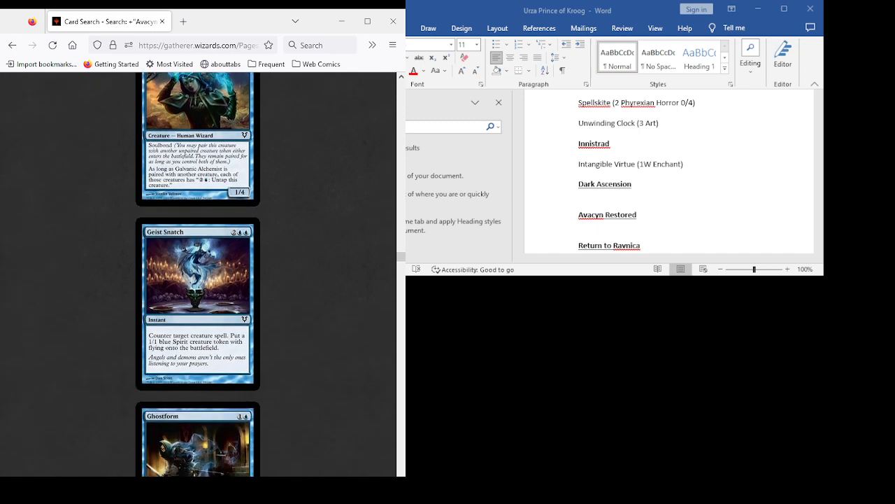
{"action": "scroll", "coordinate": [198, 272], "scroll_direction": "down", "scroll_amount": 5}
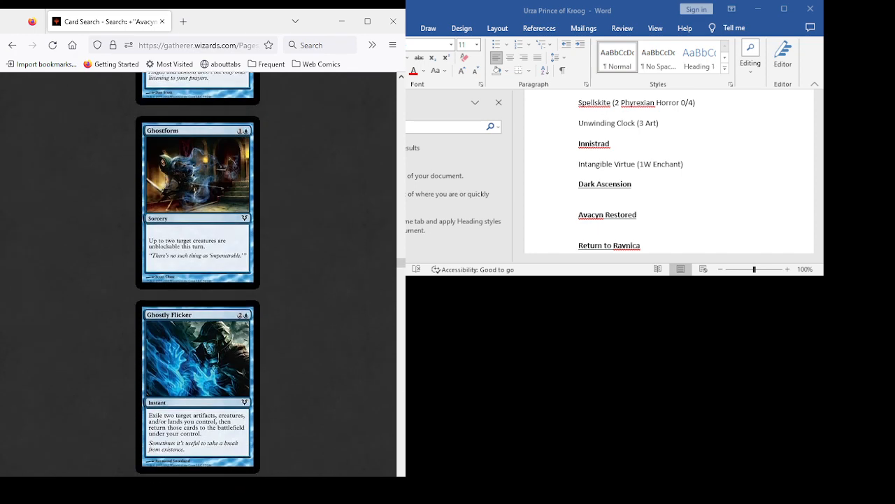
{"action": "scroll", "coordinate": [198, 273], "scroll_direction": "up", "scroll_amount": 7}
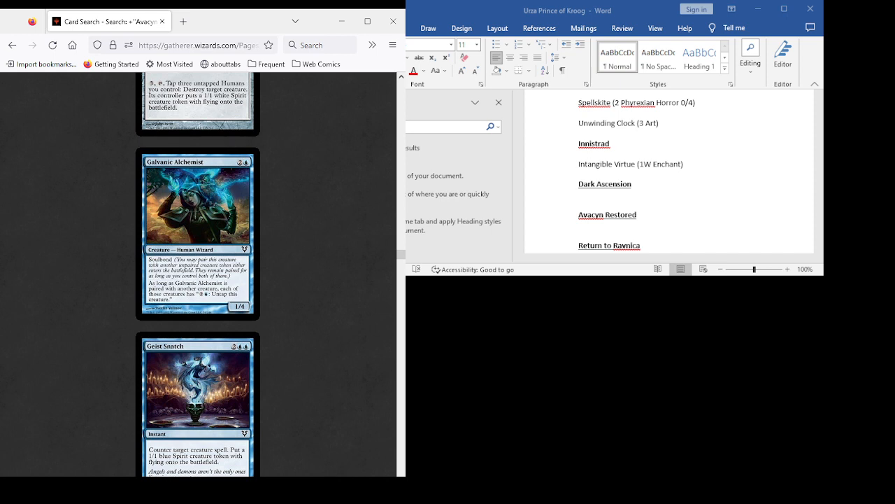
{"action": "scroll", "coordinate": [198, 273], "scroll_direction": "down", "scroll_amount": 3}
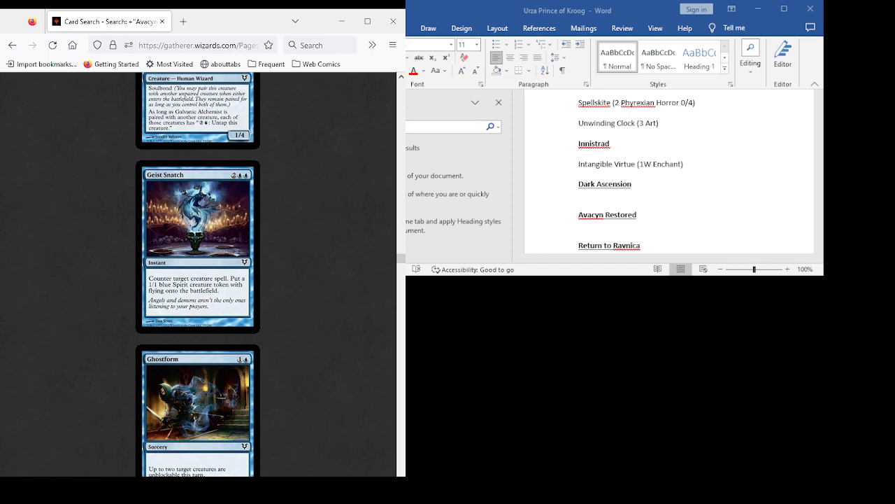
{"action": "scroll", "coordinate": [198, 273], "scroll_direction": "up", "scroll_amount": 4}
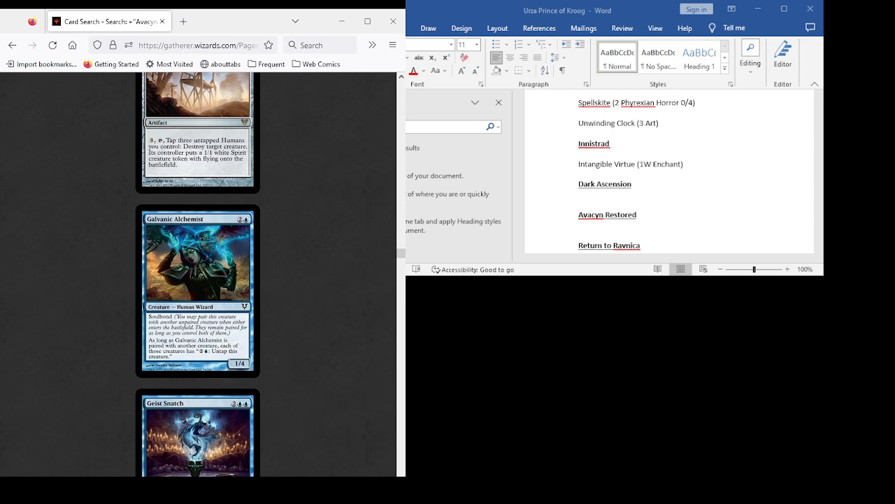
- Check back to Gallows at Willow Hill, and read Ghostform and Ghostly Flicker as candidates
{"action": "scroll", "coordinate": [198, 274], "scroll_direction": "down", "scroll_amount": 6}
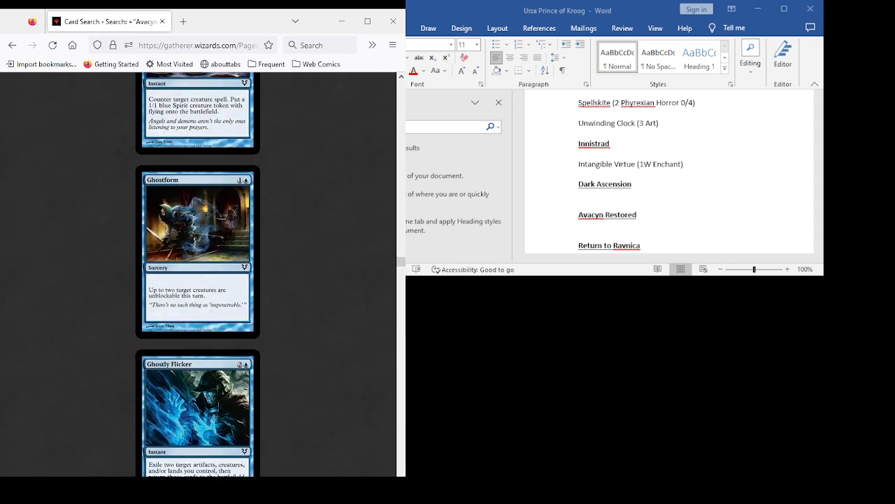
{"action": "scroll", "coordinate": [198, 274], "scroll_direction": "down", "scroll_amount": 3}
{"action": "scroll", "coordinate": [198, 274], "scroll_direction": "up", "scroll_amount": 10}
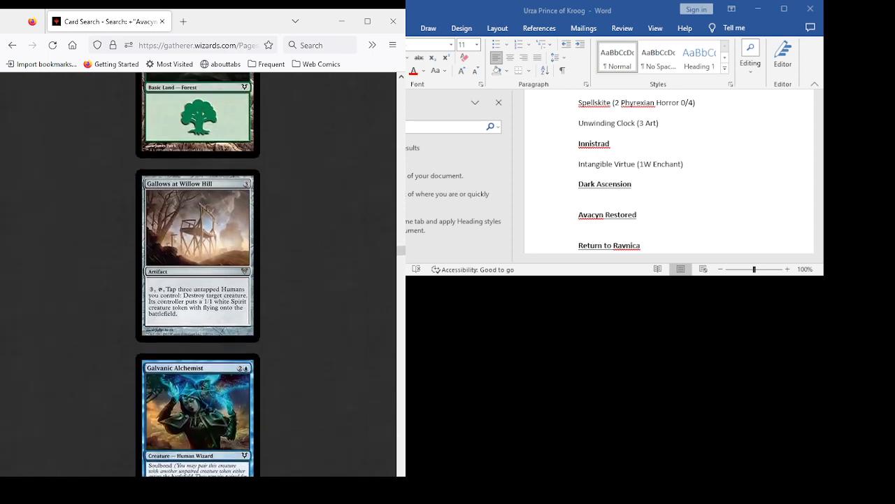
{"action": "scroll", "coordinate": [198, 274], "scroll_direction": "down", "scroll_amount": 7}
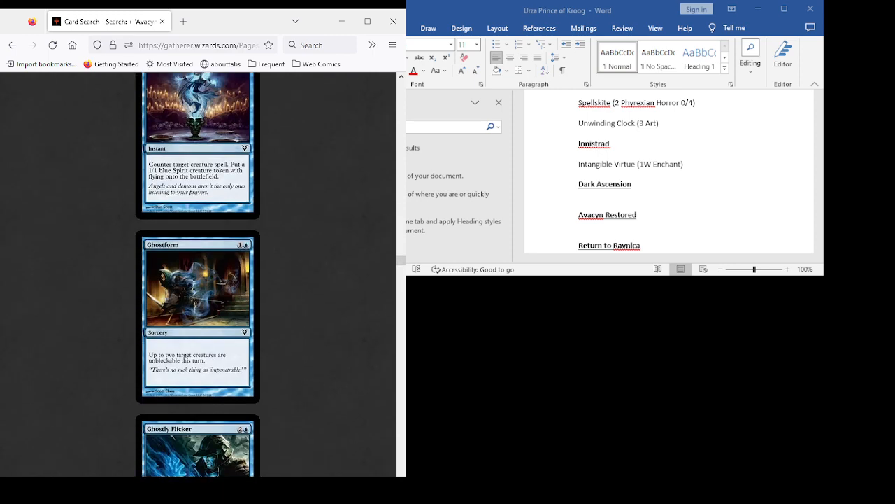
{"action": "scroll", "coordinate": [198, 274], "scroll_direction": "down", "scroll_amount": 3}
{"action": "scroll", "coordinate": [198, 274], "scroll_direction": "up", "scroll_amount": 3}
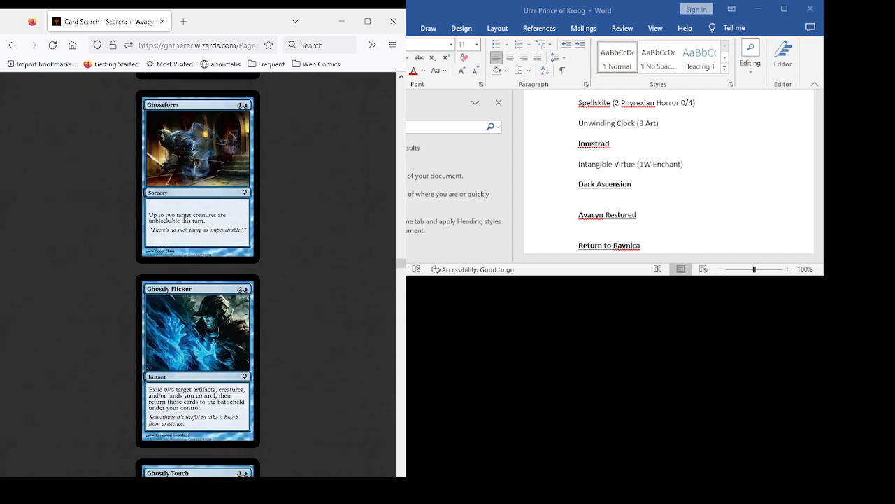
{"action": "scroll", "coordinate": [198, 274], "scroll_direction": "down", "scroll_amount": 3}
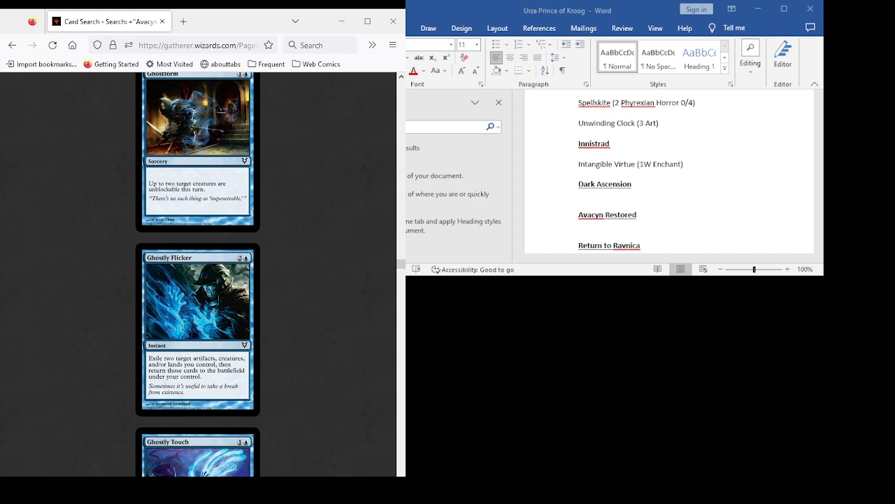
- Review the Avacyn Restored cards from Ghostly Touch and Goldnight Commander through Gryff Vanguard, Haunted Guardian, Herald of War and Holy Justiciar
{"action": "scroll", "coordinate": [198, 274], "scroll_direction": "down", "scroll_amount": 5}
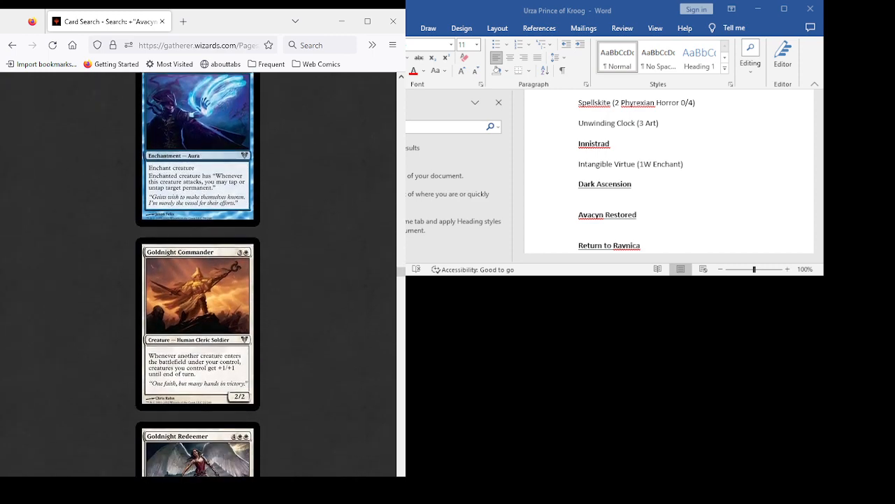
{"action": "scroll", "coordinate": [198, 275], "scroll_direction": "down", "scroll_amount": 2}
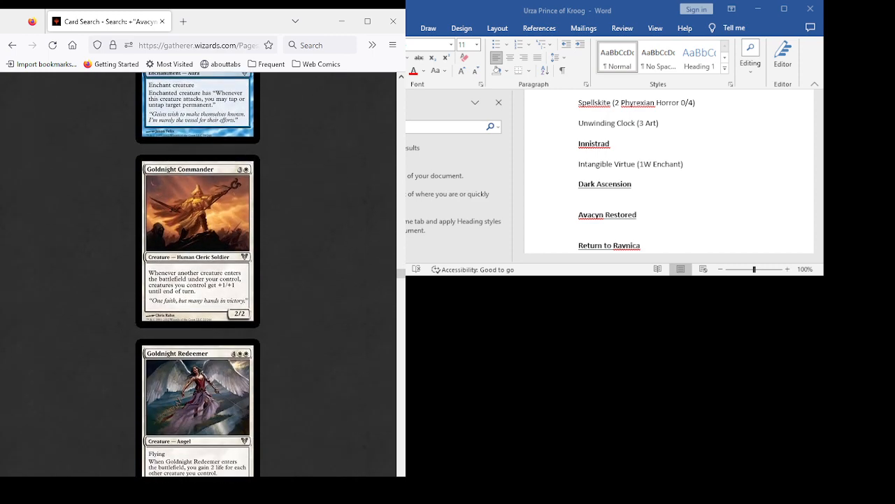
{"action": "scroll", "coordinate": [198, 274], "scroll_direction": "down", "scroll_amount": 4}
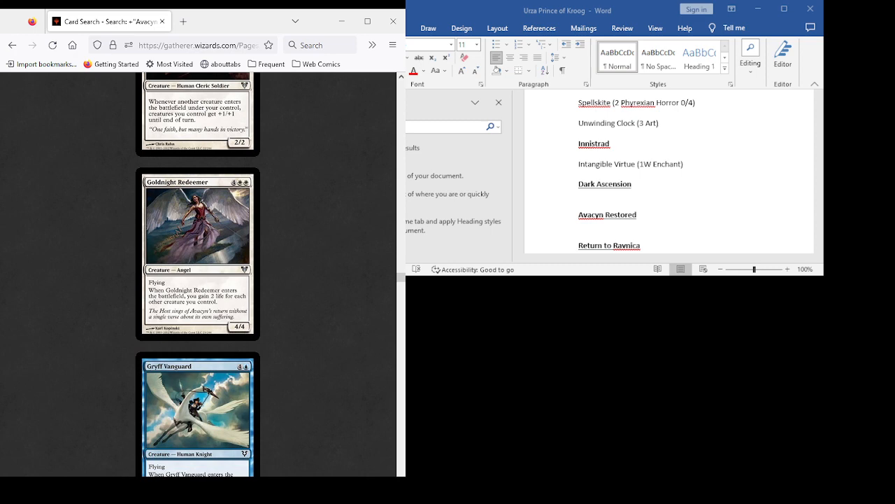
{"action": "scroll", "coordinate": [198, 275], "scroll_direction": "down", "scroll_amount": 4}
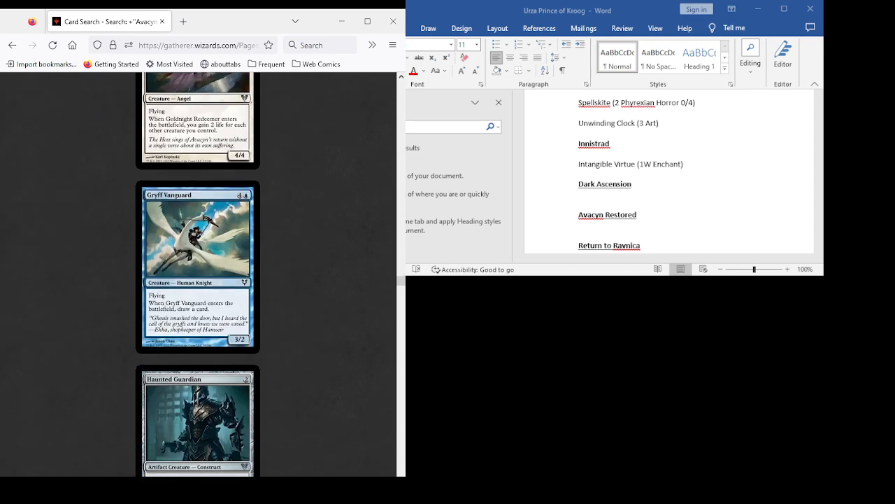
{"action": "scroll", "coordinate": [198, 274], "scroll_direction": "down", "scroll_amount": 5}
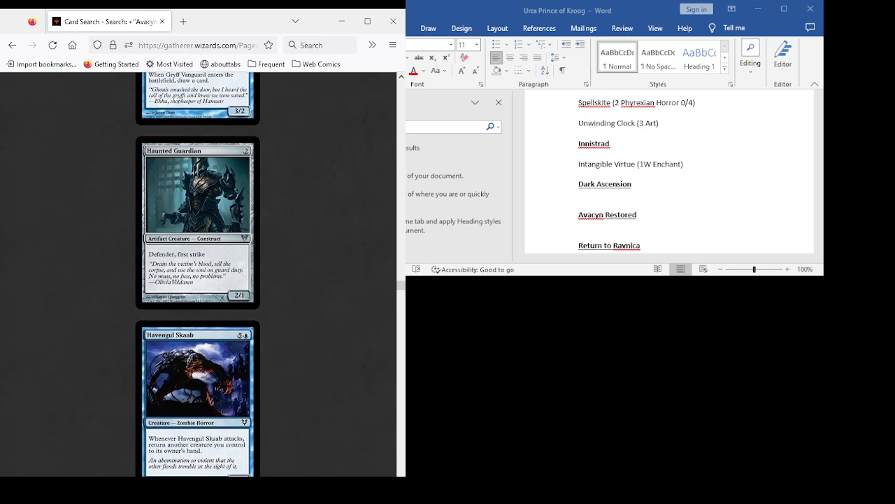
{"action": "scroll", "coordinate": [198, 274], "scroll_direction": "down", "scroll_amount": 5}
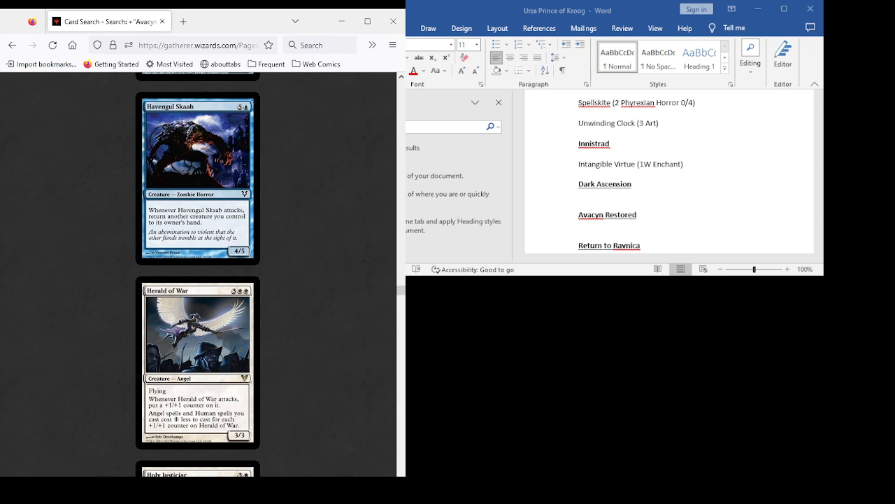
{"action": "scroll", "coordinate": [198, 274], "scroll_direction": "down", "scroll_amount": 4}
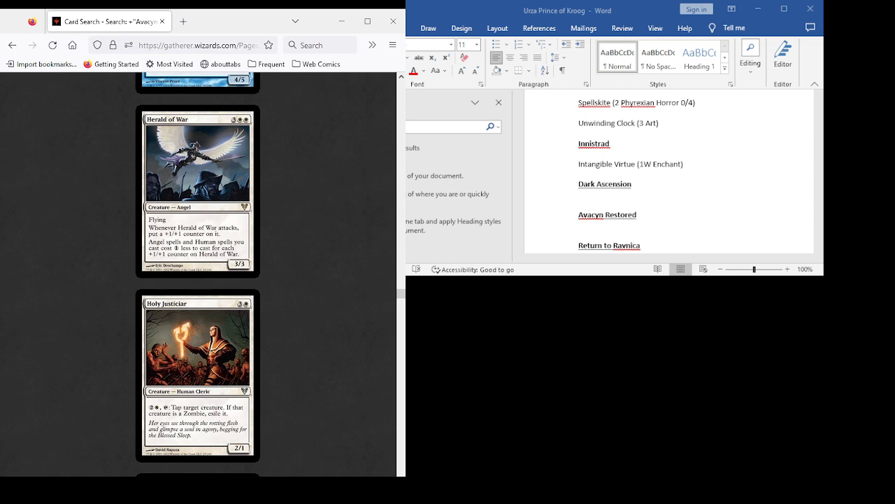
- Examine Infinite Reflection, glance ahead to Latch Seeker, and return to compare Infinite Reflection with Into the Void
{"action": "scroll", "coordinate": [198, 275], "scroll_direction": "down", "scroll_amount": 4}
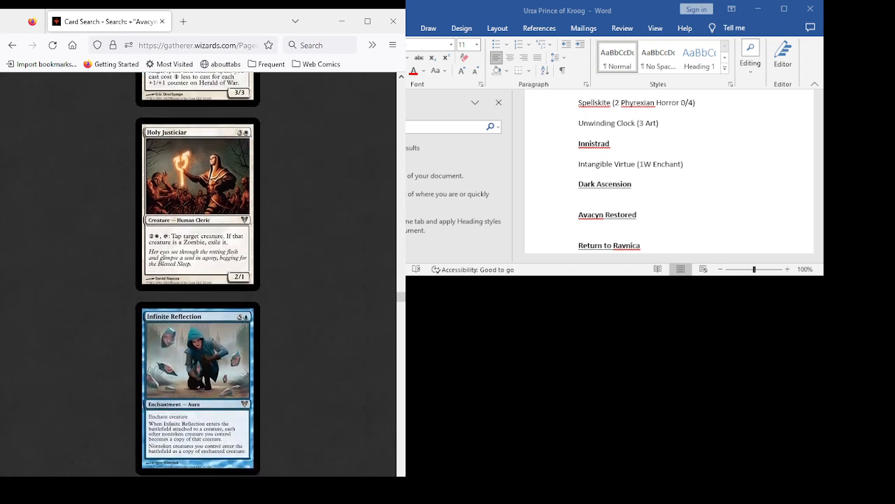
{"action": "scroll", "coordinate": [198, 274], "scroll_direction": "down", "scroll_amount": 4}
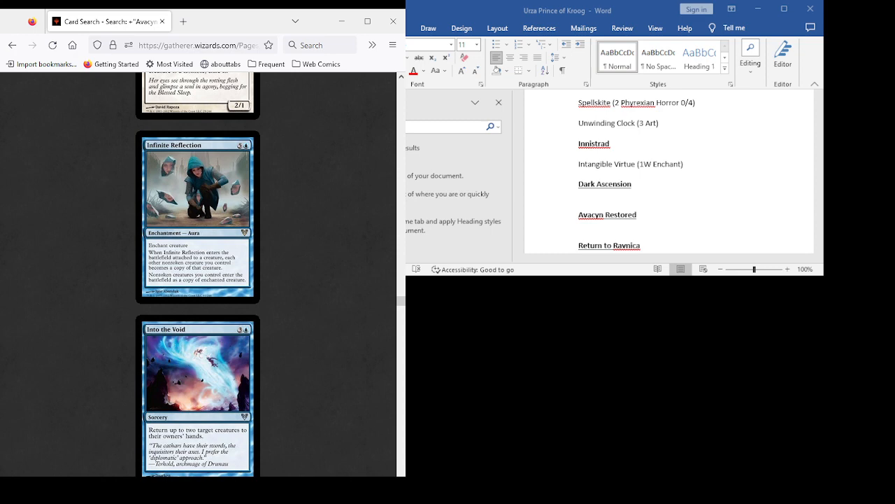
{"action": "scroll", "coordinate": [198, 273], "scroll_direction": "down", "scroll_amount": 3}
{"action": "scroll", "coordinate": [198, 272], "scroll_direction": "down", "scroll_amount": 7}
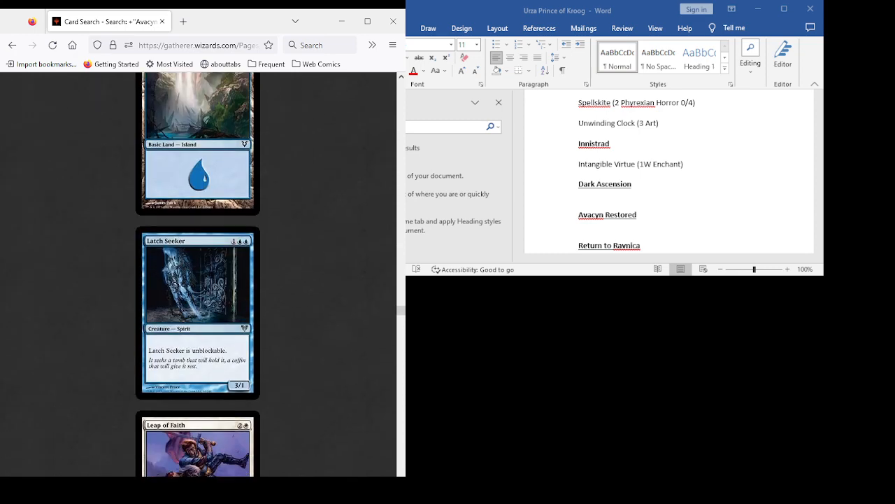
{"action": "scroll", "coordinate": [198, 273], "scroll_direction": "down", "scroll_amount": 3}
{"action": "scroll", "coordinate": [198, 273], "scroll_direction": "up", "scroll_amount": 10}
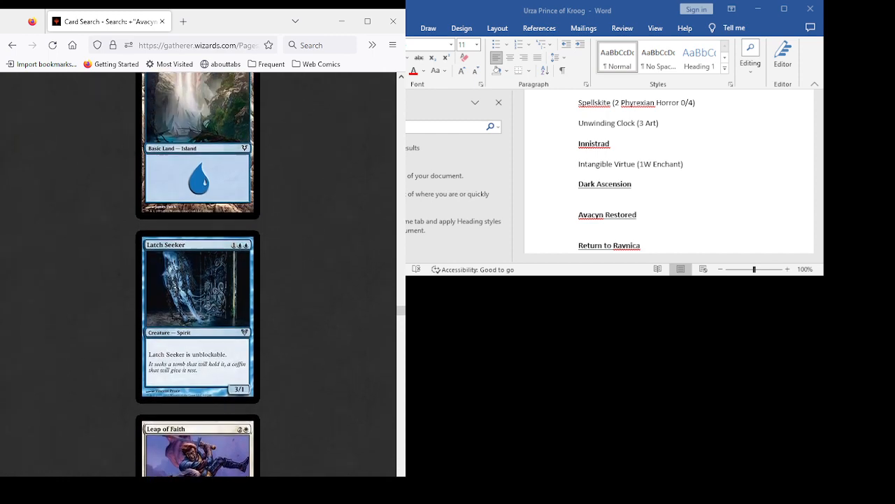
{"action": "scroll", "coordinate": [198, 272], "scroll_direction": "up", "scroll_amount": 3}
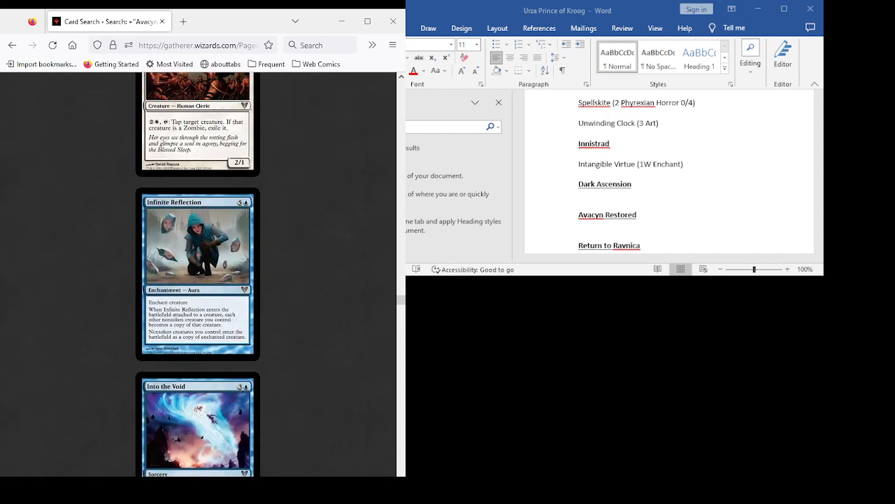
{"action": "scroll", "coordinate": [198, 273], "scroll_direction": "down", "scroll_amount": 3}
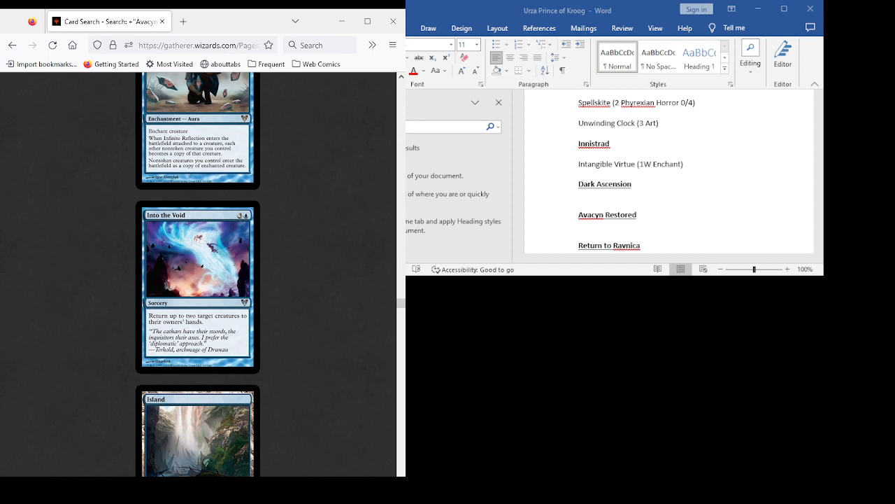
{"action": "scroll", "coordinate": [198, 273], "scroll_direction": "down", "scroll_amount": 8}
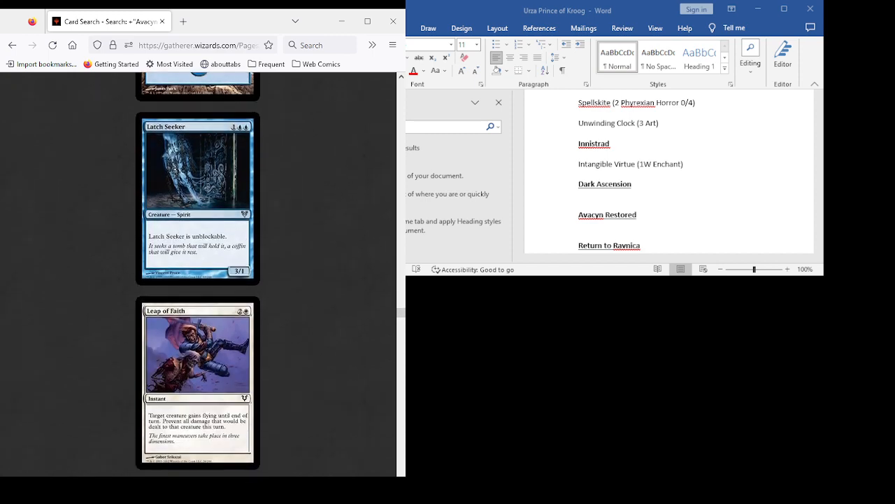
- Read the cards from Leap of Faith and Lone Revenant through Lunar Mystic, Mass Appeal, Midnight Duelist and Midvast Protector
{"action": "scroll", "coordinate": [198, 273], "scroll_direction": "down", "scroll_amount": 3}
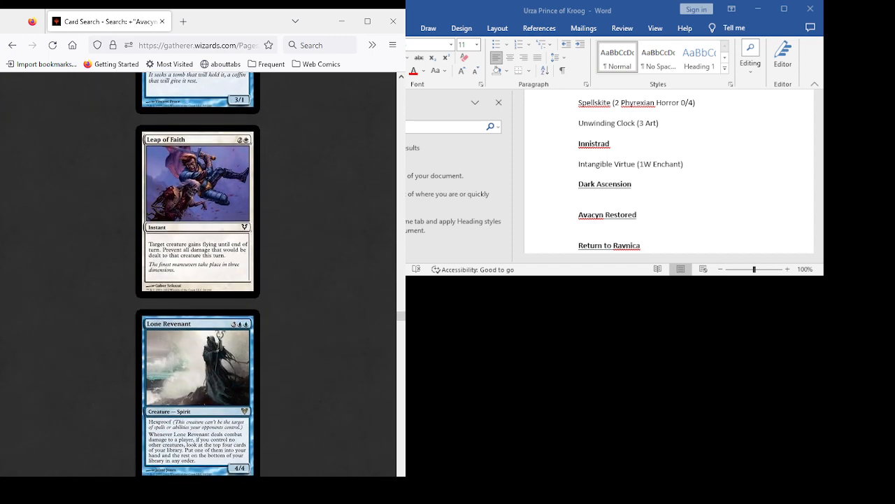
{"action": "scroll", "coordinate": [198, 273], "scroll_direction": "down", "scroll_amount": 3}
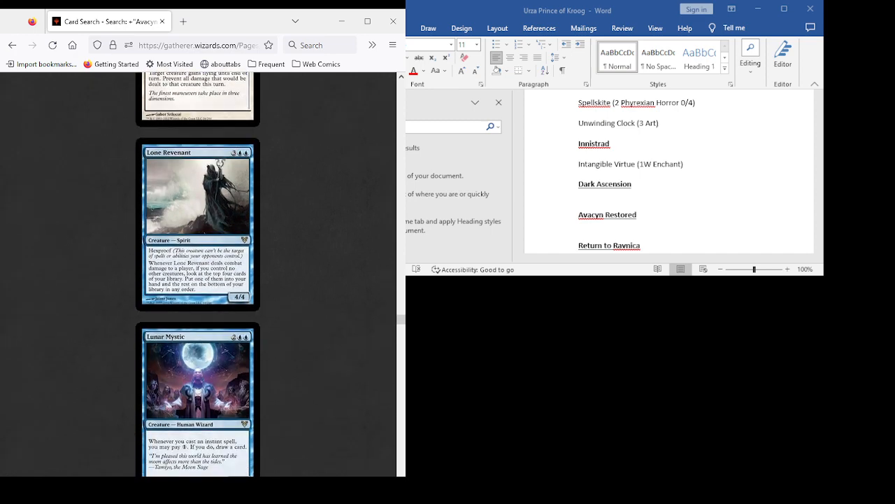
{"action": "scroll", "coordinate": [198, 273], "scroll_direction": "down", "scroll_amount": 4}
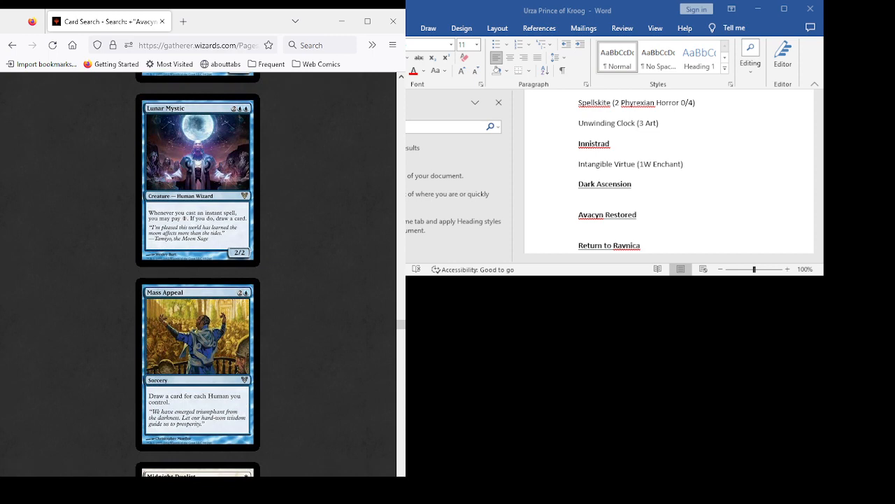
{"action": "scroll", "coordinate": [198, 273], "scroll_direction": "up", "scroll_amount": 6}
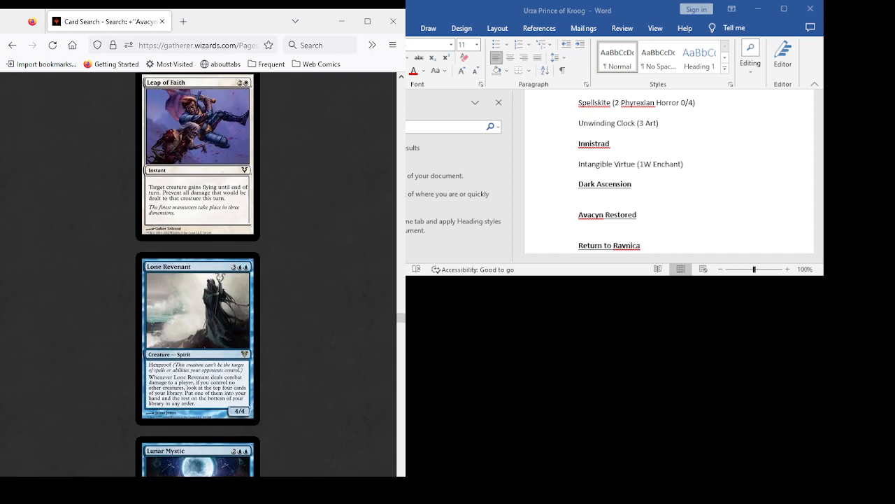
{"action": "scroll", "coordinate": [198, 273], "scroll_direction": "down", "scroll_amount": 5}
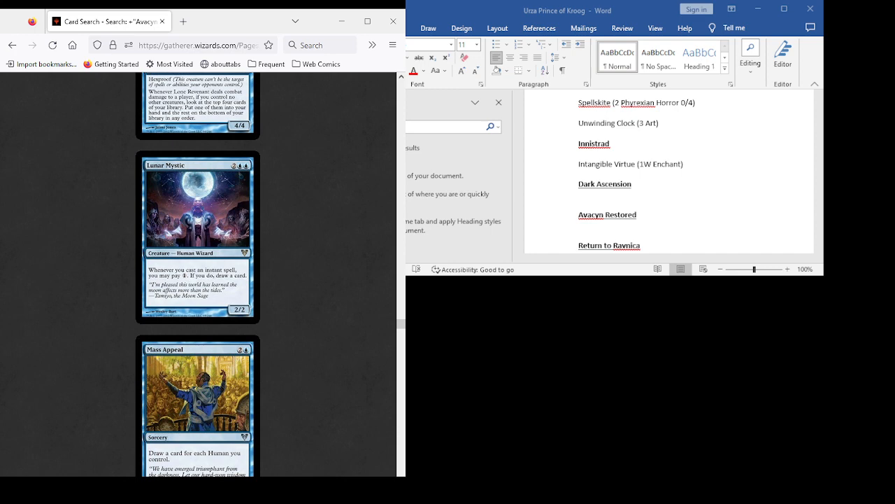
{"action": "scroll", "coordinate": [198, 273], "scroll_direction": "down", "scroll_amount": 3}
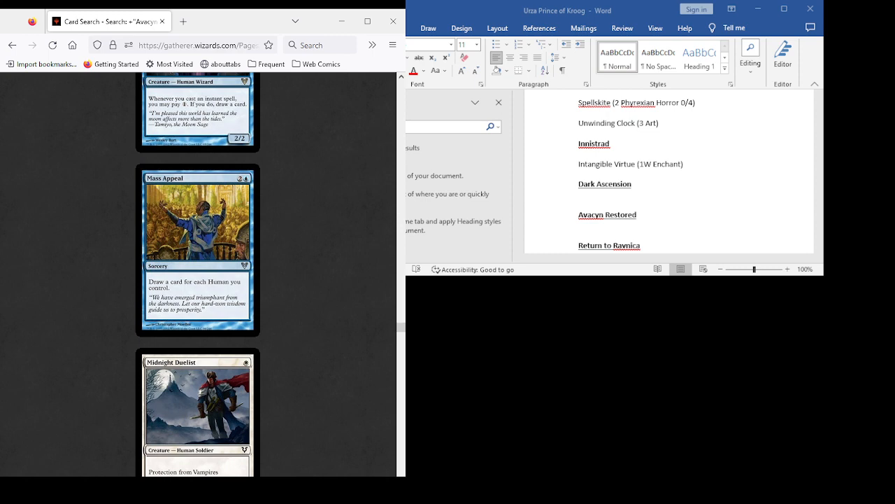
{"action": "scroll", "coordinate": [198, 273], "scroll_direction": "down", "scroll_amount": 4}
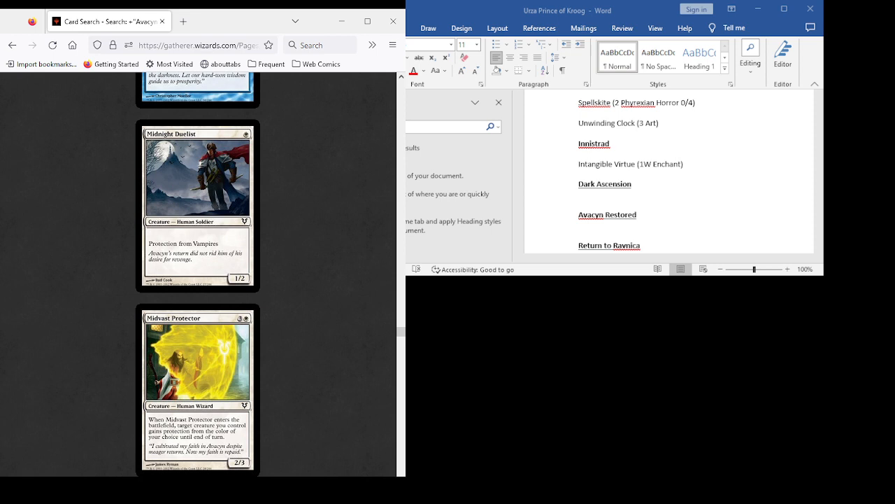
- Read the Avacyn Restored cards from Mist Raven and Misthollow Griffin through Moonlight Geist, Moonsilver Spear and Moorland Inquisitor
{"action": "scroll", "coordinate": [198, 273], "scroll_direction": "down", "scroll_amount": 3}
{"action": "scroll", "coordinate": [198, 273], "scroll_direction": "down", "scroll_amount": 1}
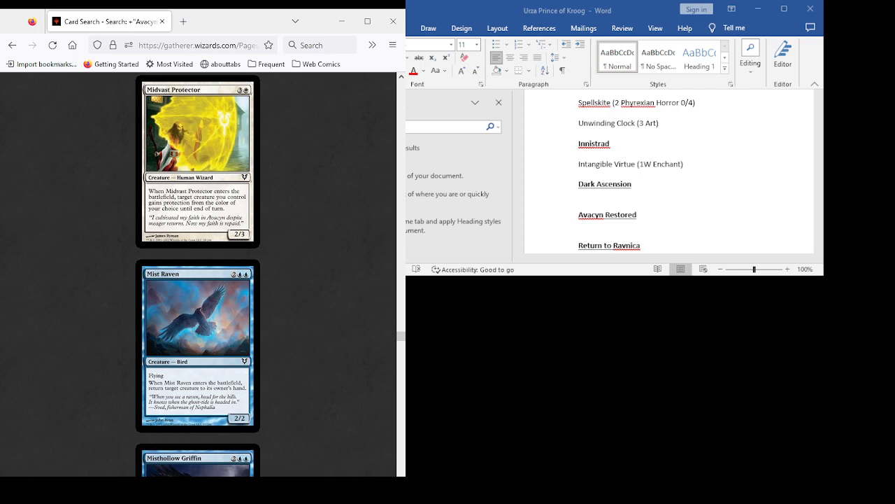
{"action": "scroll", "coordinate": [198, 273], "scroll_direction": "down", "scroll_amount": 3}
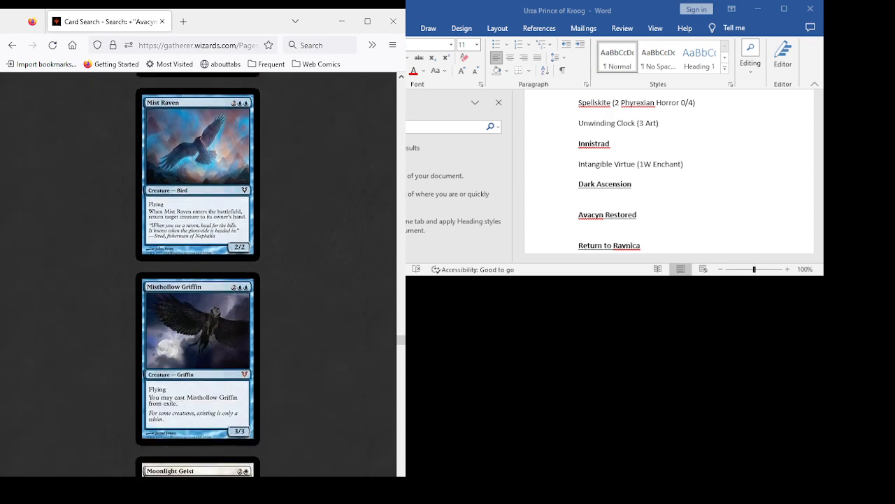
{"action": "scroll", "coordinate": [198, 273], "scroll_direction": "down", "scroll_amount": 2}
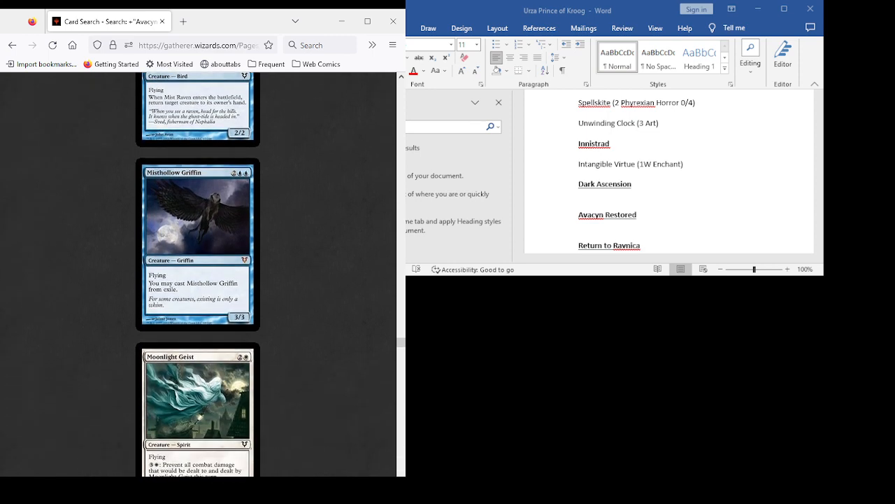
{"action": "scroll", "coordinate": [198, 273], "scroll_direction": "down", "scroll_amount": 4}
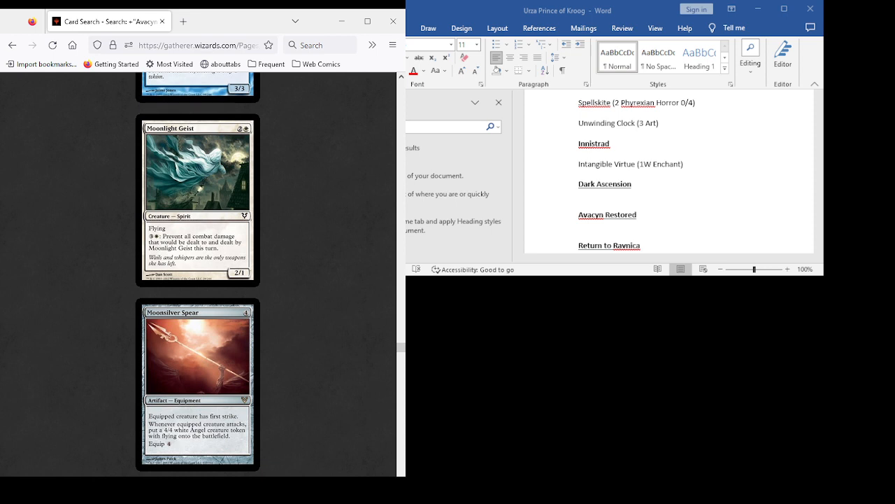
{"action": "scroll", "coordinate": [198, 273], "scroll_direction": "down", "scroll_amount": 3}
{"action": "scroll", "coordinate": [198, 273], "scroll_direction": "down", "scroll_amount": 4}
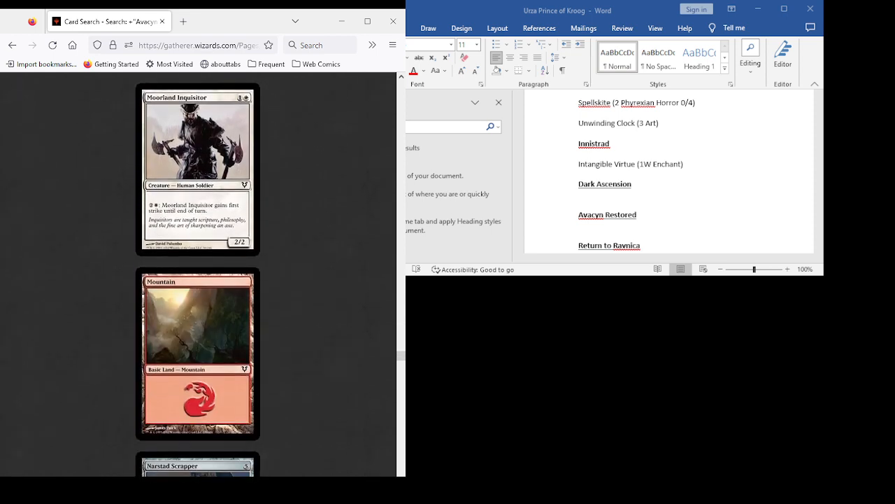
- Review Narstad Scrapper, Nearheath Pilgrim, Nephalia Smuggler, Otherworld Atlas, Outwit and Peel from Reality as candidates
{"action": "scroll", "coordinate": [198, 272], "scroll_direction": "down", "scroll_amount": 5}
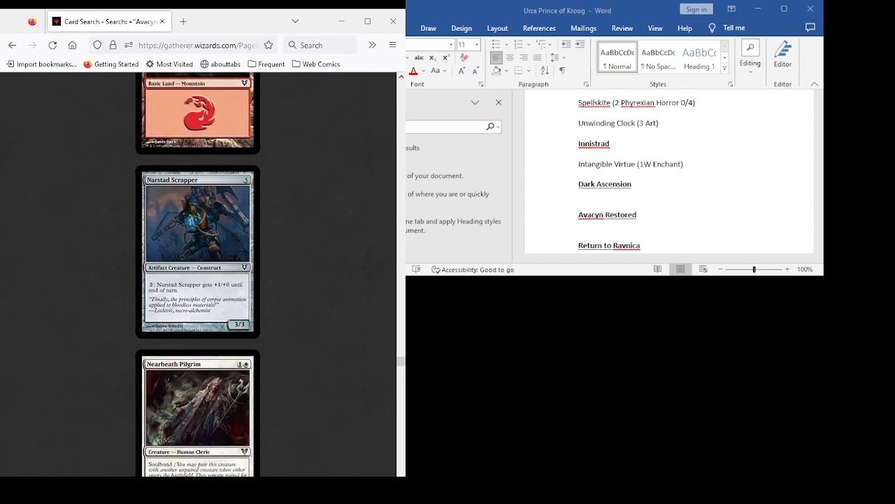
{"action": "scroll", "coordinate": [198, 273], "scroll_direction": "down", "scroll_amount": 4}
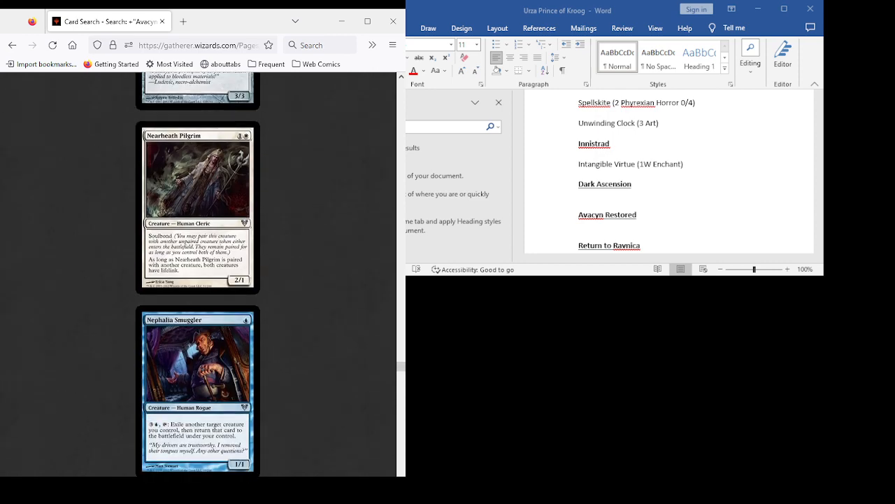
{"action": "scroll", "coordinate": [198, 273], "scroll_direction": "down", "scroll_amount": 3}
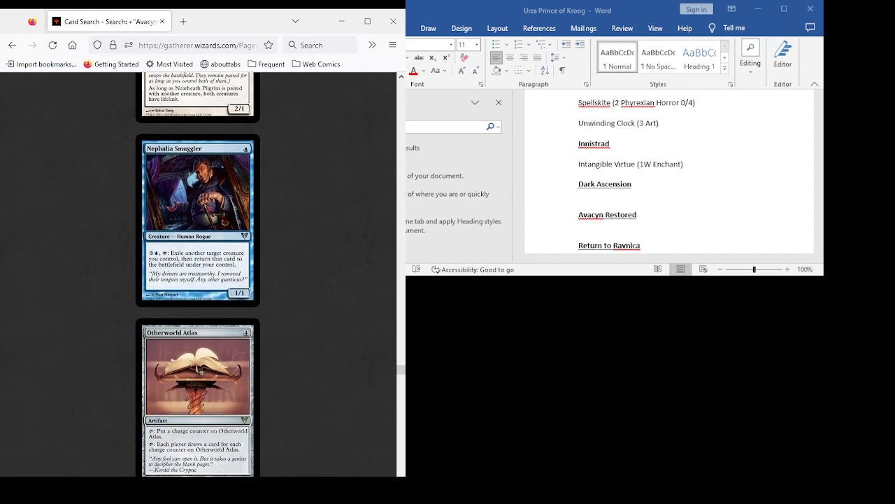
{"action": "scroll", "coordinate": [198, 272], "scroll_direction": "down", "scroll_amount": 4}
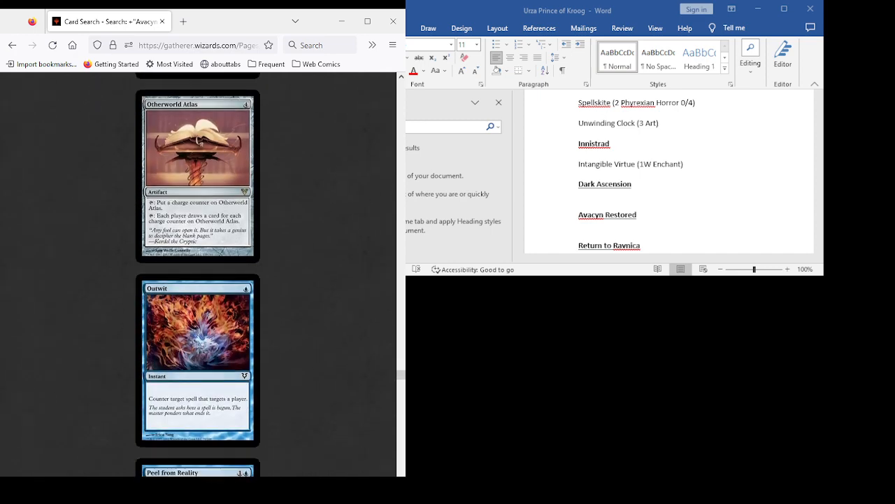
{"action": "scroll", "coordinate": [198, 273], "scroll_direction": "down", "scroll_amount": 4}
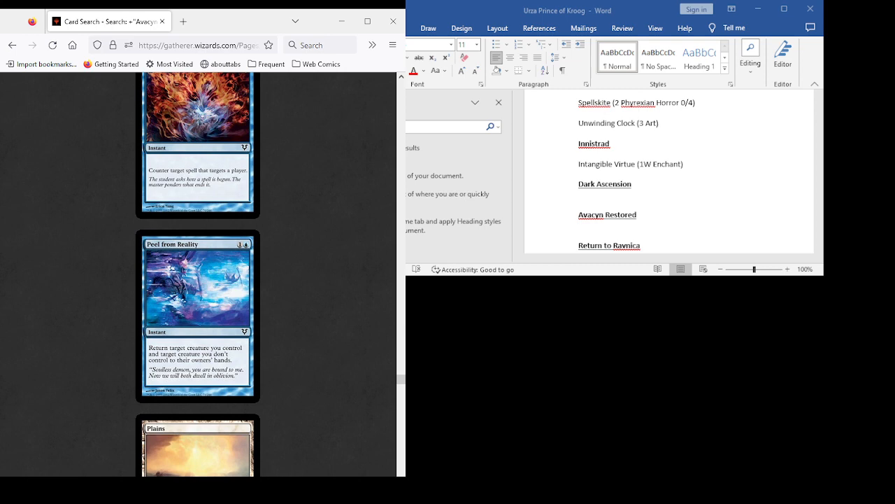
- Examine the cards from Restoration Angel, Riders of Gavony and Righteous Blow through Scroll of Avacyn, Scroll of Griselbrand and Second Guess
{"action": "scroll", "coordinate": [198, 273], "scroll_direction": "down", "scroll_amount": 6}
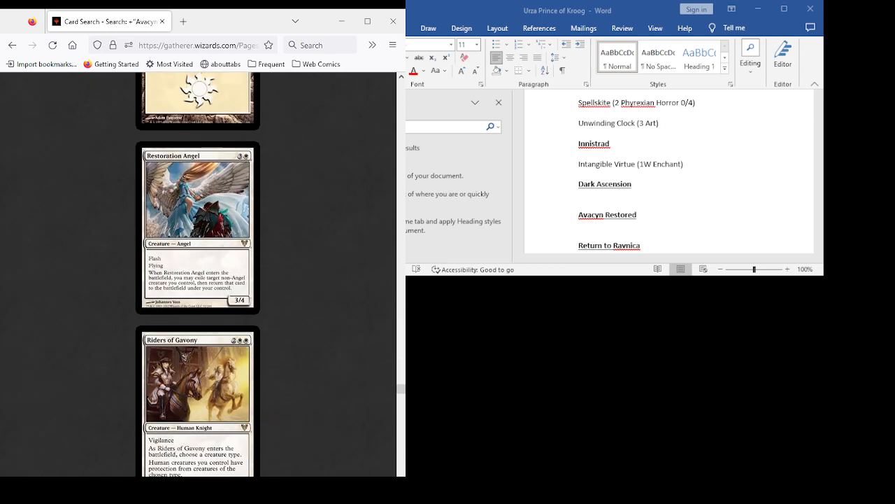
{"action": "scroll", "coordinate": [198, 273], "scroll_direction": "down", "scroll_amount": 3}
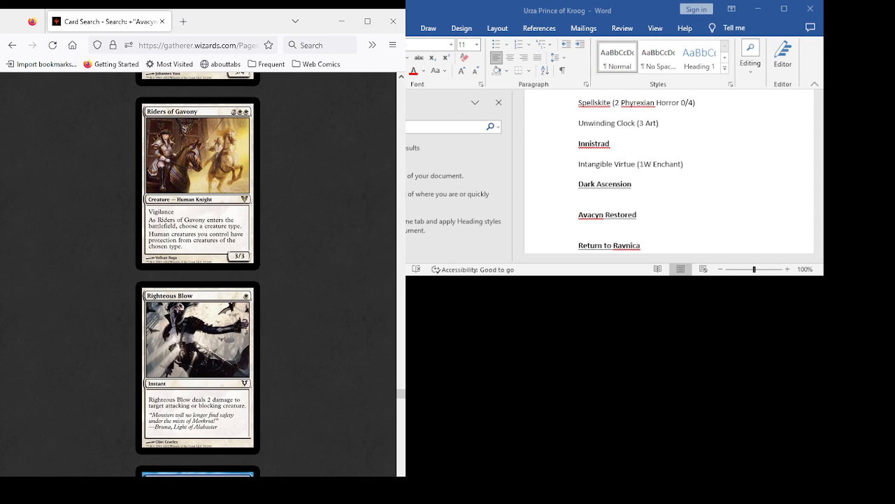
{"action": "scroll", "coordinate": [198, 273], "scroll_direction": "down", "scroll_amount": 8}
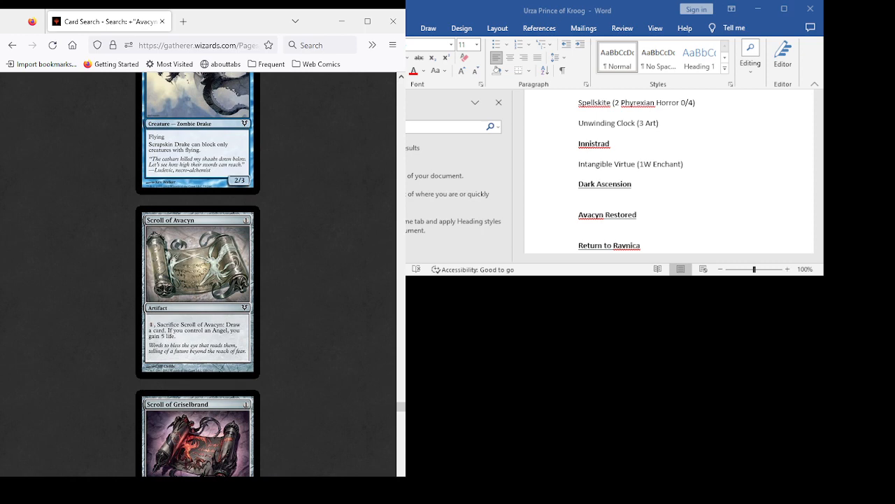
{"action": "scroll", "coordinate": [198, 273], "scroll_direction": "down", "scroll_amount": 2}
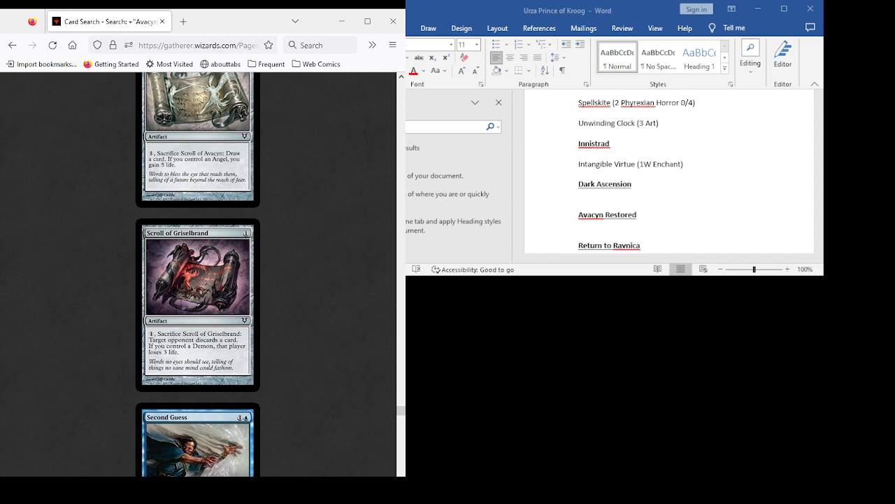
{"action": "scroll", "coordinate": [198, 273], "scroll_direction": "down", "scroll_amount": 3}
{"action": "scroll", "coordinate": [198, 273], "scroll_direction": "up", "scroll_amount": 5}
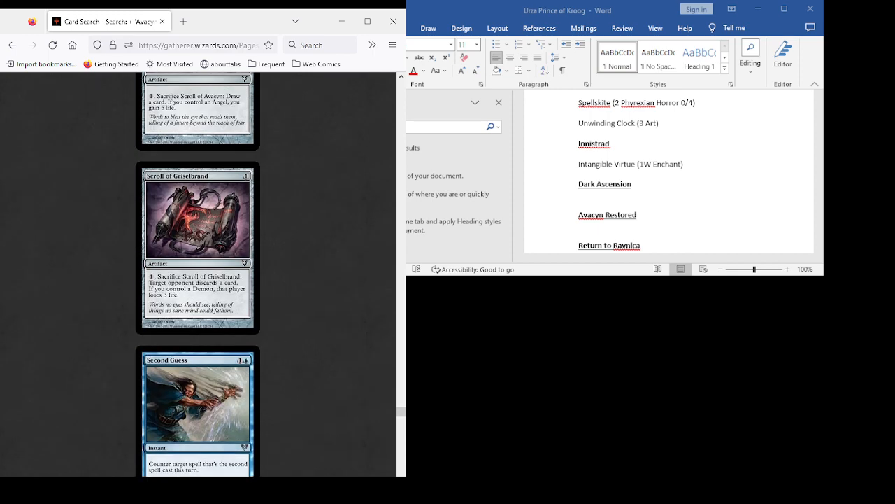
{"action": "scroll", "coordinate": [198, 273], "scroll_direction": "down", "scroll_amount": 2}
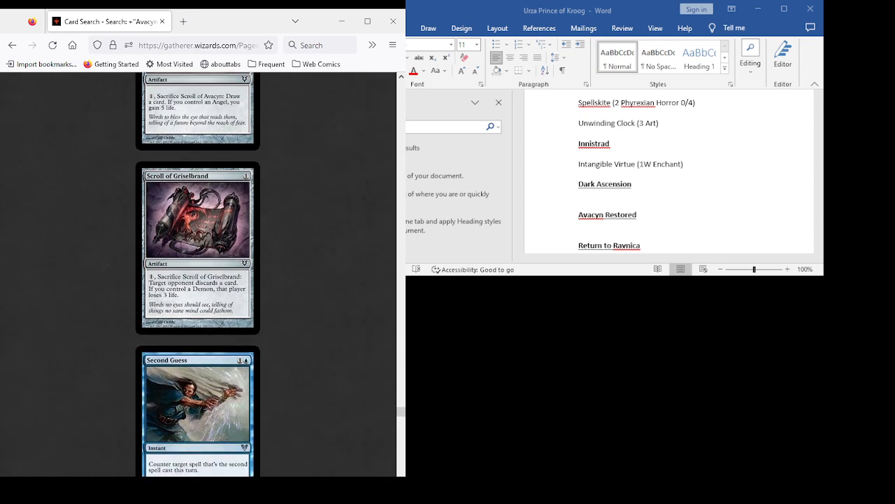
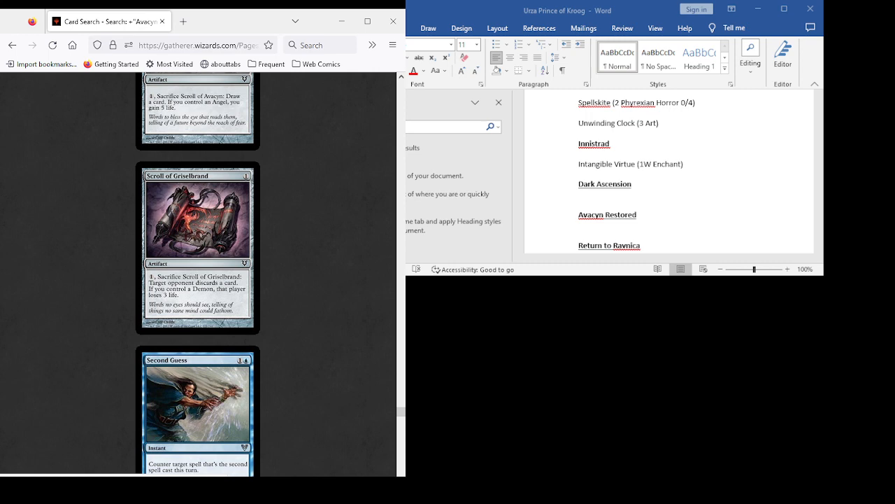
- Compare Scroll of Avacyn, Scroll of Griselbrand, Second Guess and Seraph of Dawn as Avacyn Restored candidates
{"action": "scroll", "coordinate": [198, 273], "scroll_direction": "down", "scroll_amount": 5}
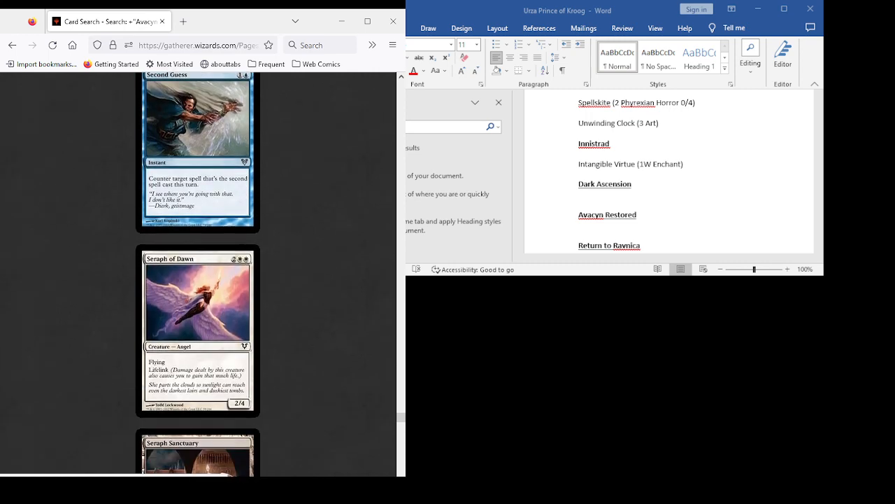
{"action": "scroll", "coordinate": [197, 273], "scroll_direction": "up", "scroll_amount": 3}
{"action": "scroll", "coordinate": [197, 273], "scroll_direction": "up", "scroll_amount": 5}
{"action": "scroll", "coordinate": [197, 273], "scroll_direction": "down", "scroll_amount": 3}
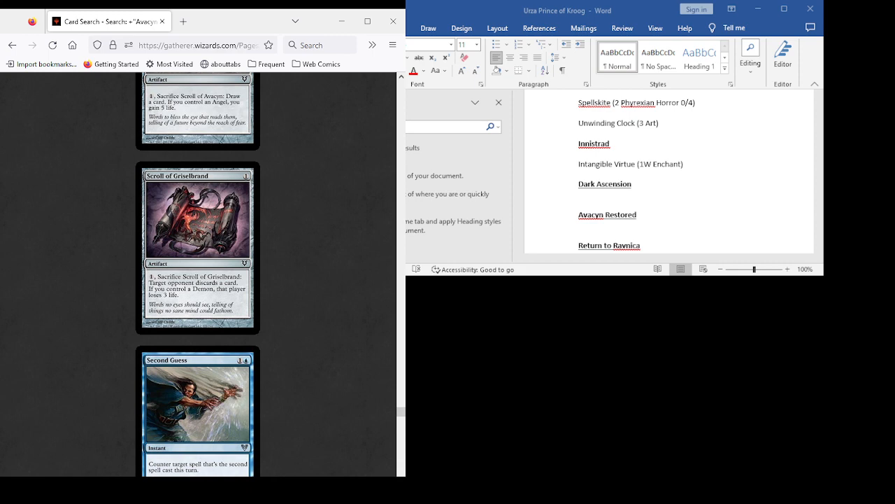
{"action": "scroll", "coordinate": [198, 274], "scroll_direction": "down", "scroll_amount": 5}
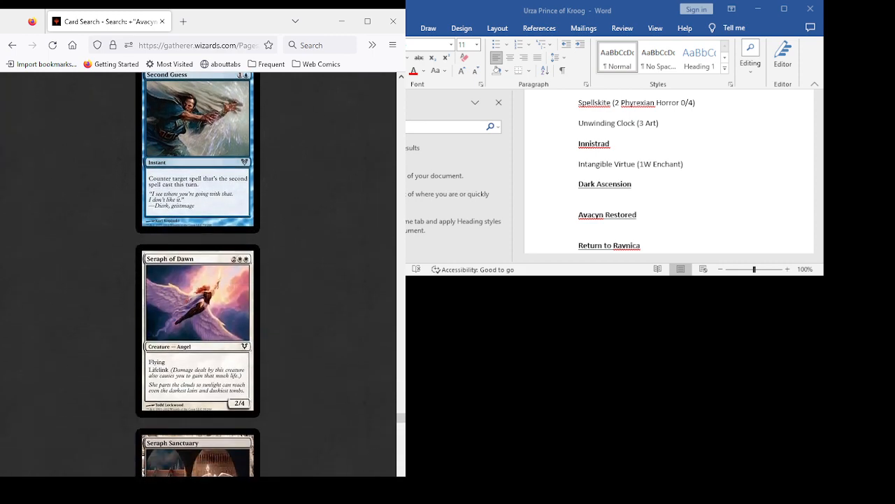
{"action": "scroll", "coordinate": [198, 274], "scroll_direction": "up", "scroll_amount": 7}
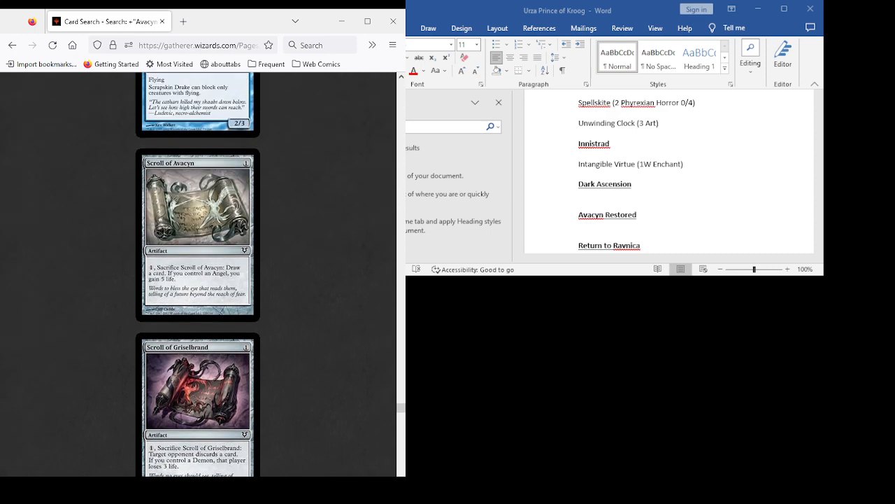
{"action": "scroll", "coordinate": [198, 274], "scroll_direction": "up", "scroll_amount": 3}
{"action": "scroll", "coordinate": [198, 274], "scroll_direction": "down", "scroll_amount": 6}
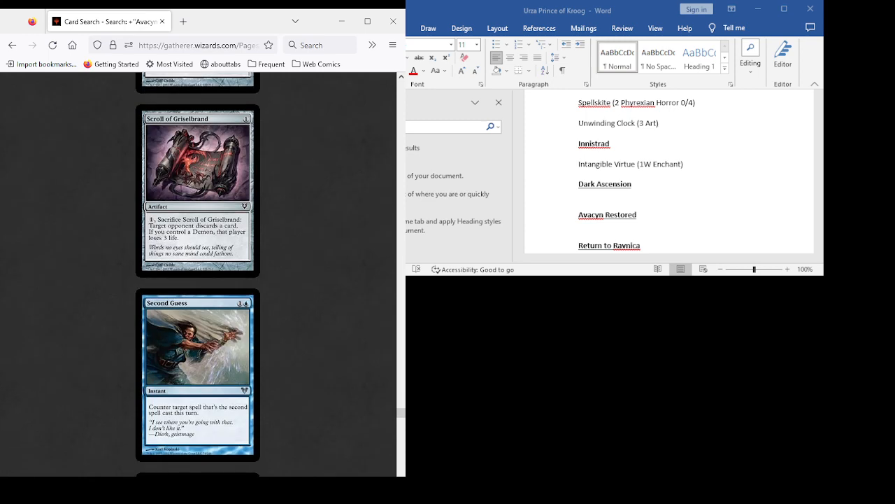
{"action": "scroll", "coordinate": [198, 274], "scroll_direction": "down", "scroll_amount": 4}
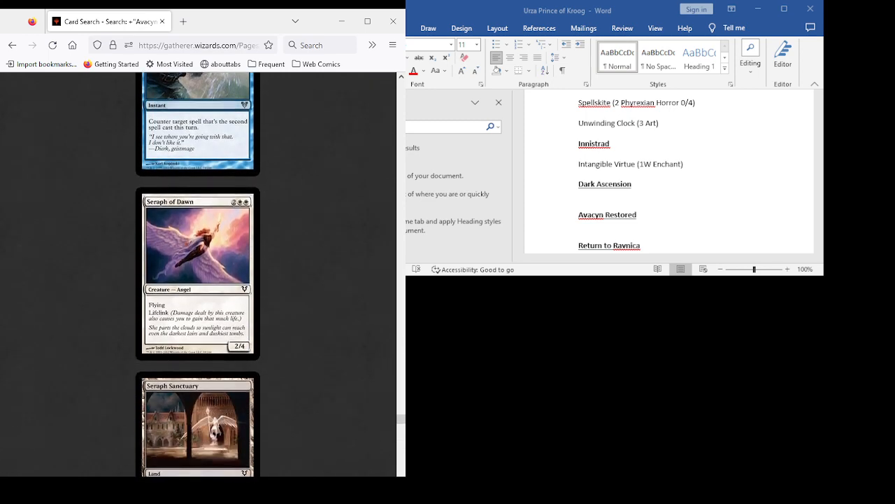
{"action": "scroll", "coordinate": [197, 274], "scroll_direction": "up", "scroll_amount": 5}
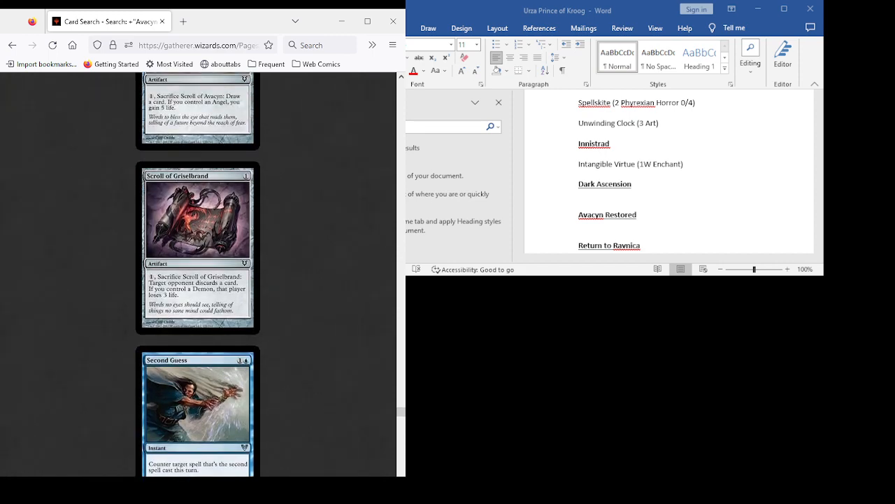
{"action": "scroll", "coordinate": [197, 274], "scroll_direction": "down", "scroll_amount": 2}
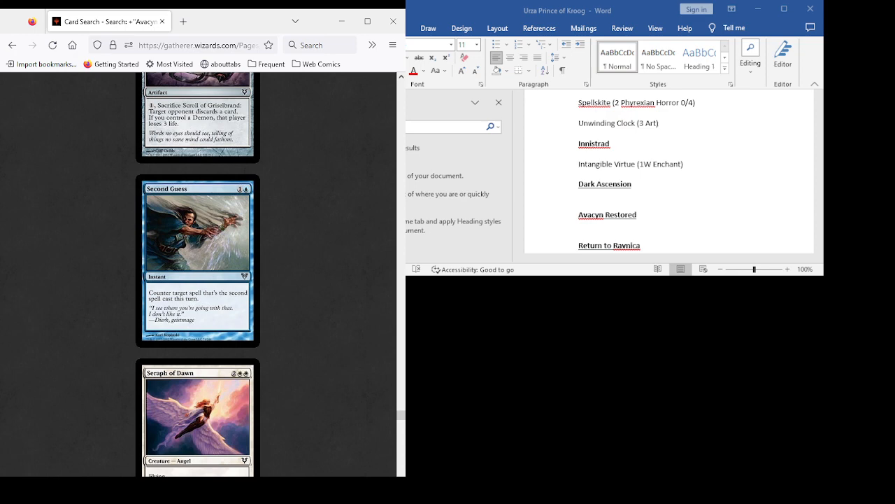
- Read the cards from Seraph Sanctuary and Silverblade Paladin through Slayers' Stronghold, Spectral Gateguards, Spectral Prison and Spirit Away
{"action": "scroll", "coordinate": [197, 274], "scroll_direction": "down", "scroll_amount": 9}
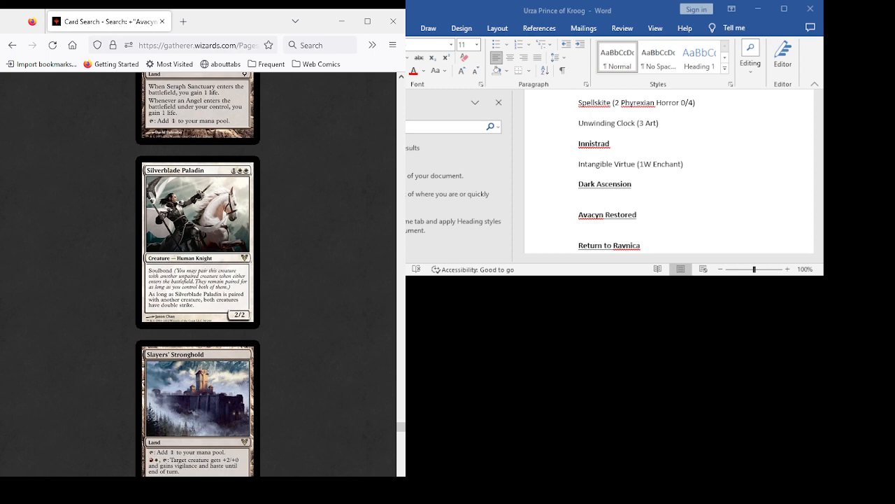
{"action": "scroll", "coordinate": [197, 274], "scroll_direction": "down", "scroll_amount": 6}
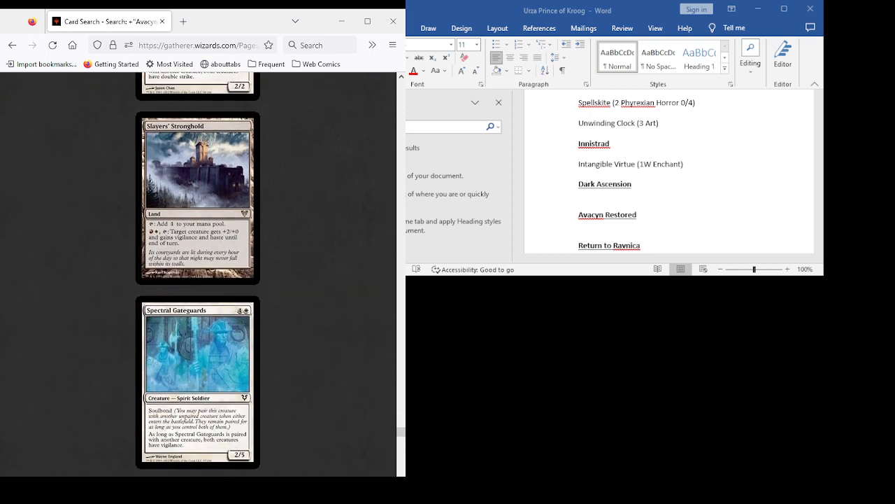
{"action": "scroll", "coordinate": [198, 274], "scroll_direction": "up", "scroll_amount": 10}
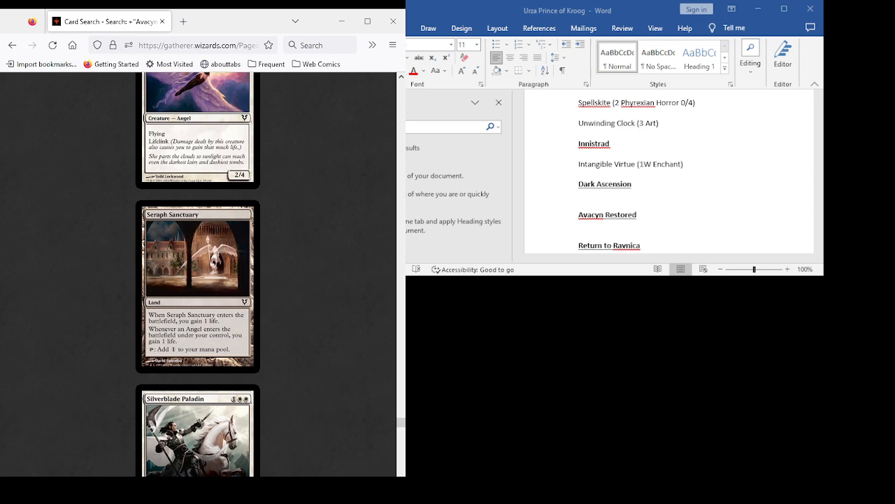
{"action": "scroll", "coordinate": [198, 275], "scroll_direction": "down", "scroll_amount": 10}
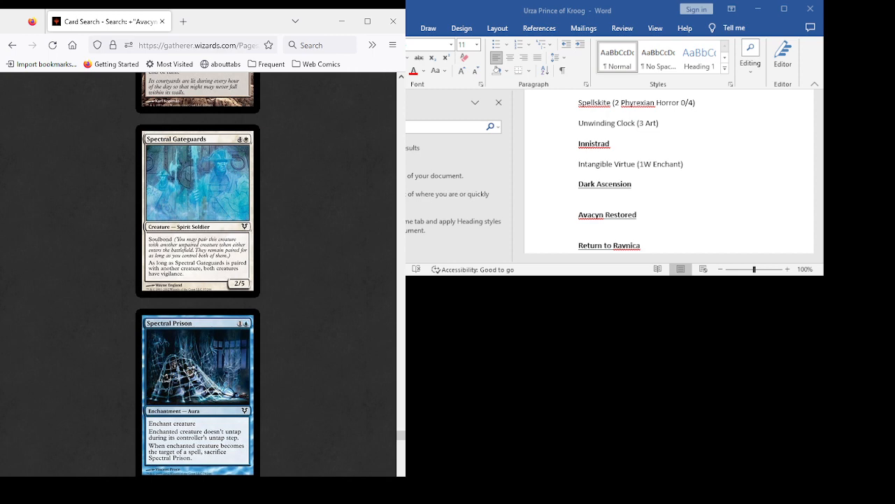
{"action": "scroll", "coordinate": [197, 274], "scroll_direction": "down", "scroll_amount": 3}
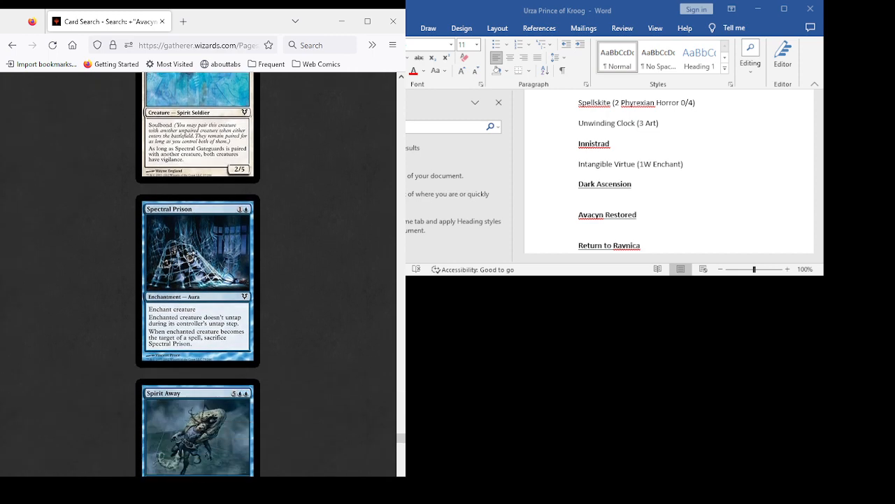
{"action": "scroll", "coordinate": [198, 274], "scroll_direction": "down", "scroll_amount": 7}
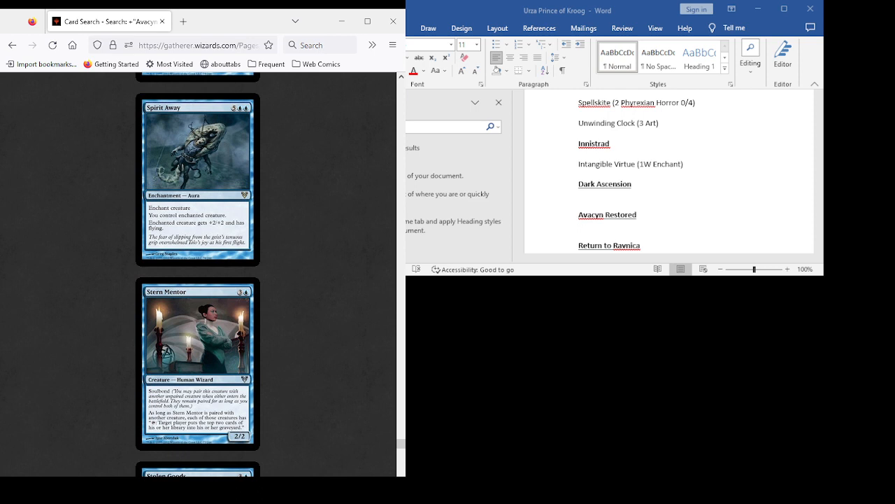
- Review Stern Mentor, Stolen Goods, Tamiyo, the Moon Sage, Tandem Lookout, Temporal Mastery and Terminus as candidates
{"action": "scroll", "coordinate": [197, 274], "scroll_direction": "down", "scroll_amount": 4}
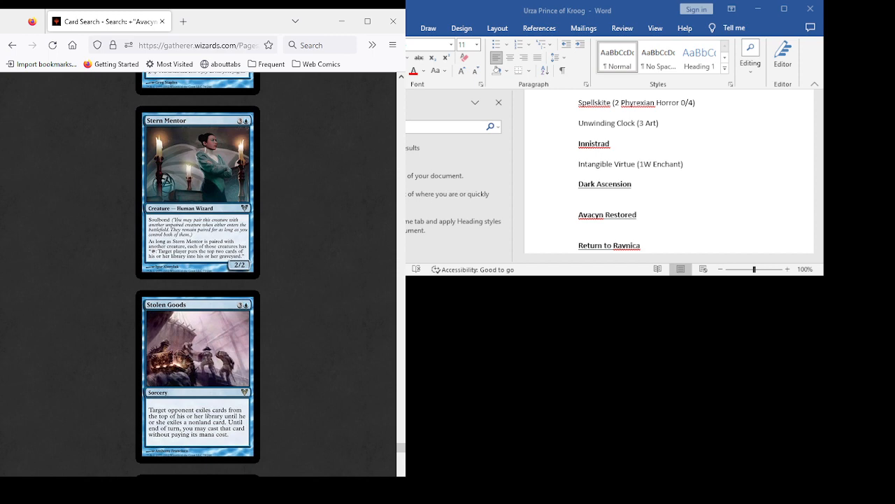
{"action": "scroll", "coordinate": [197, 275], "scroll_direction": "down", "scroll_amount": 4}
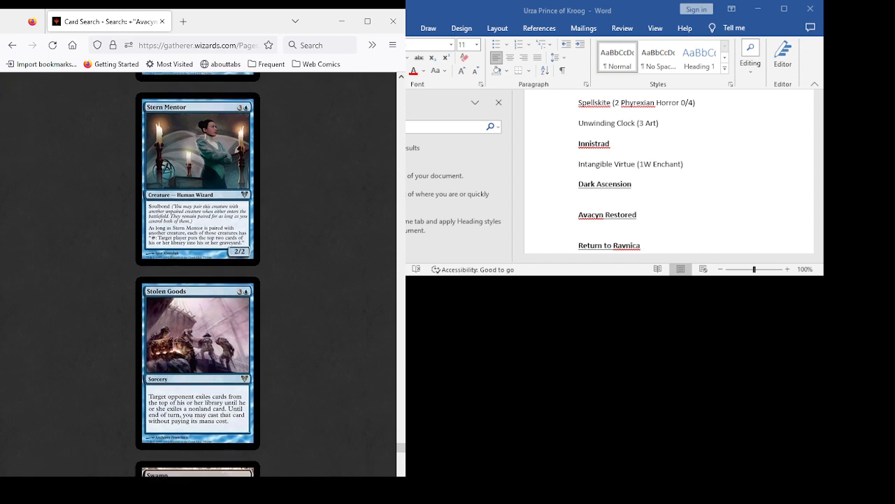
{"action": "scroll", "coordinate": [198, 274], "scroll_direction": "down", "scroll_amount": 6}
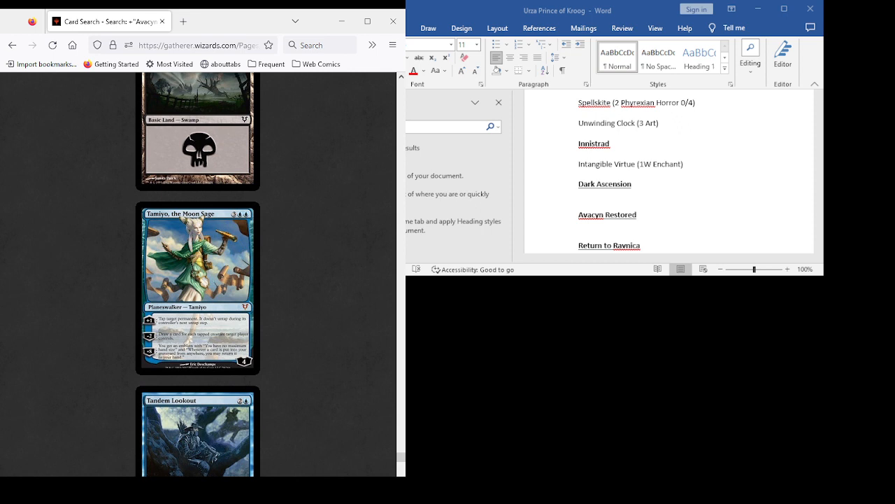
{"action": "scroll", "coordinate": [197, 274], "scroll_direction": "down", "scroll_amount": 6}
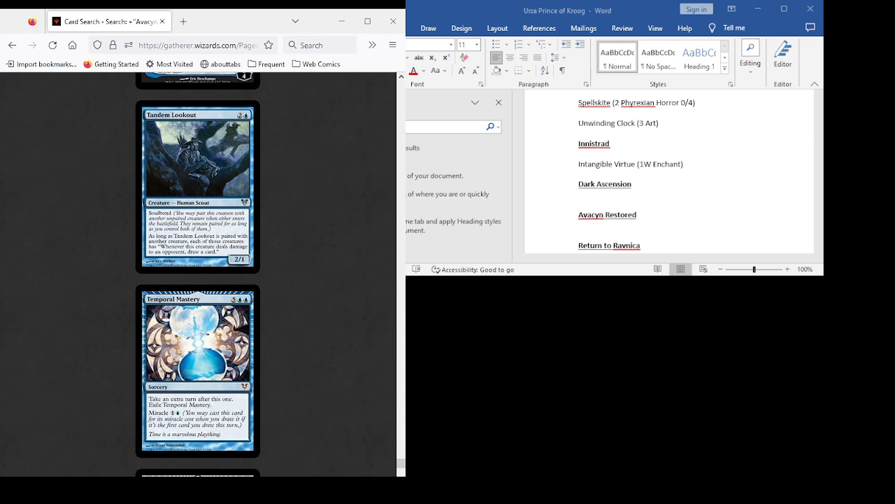
{"action": "scroll", "coordinate": [198, 273], "scroll_direction": "down", "scroll_amount": 3}
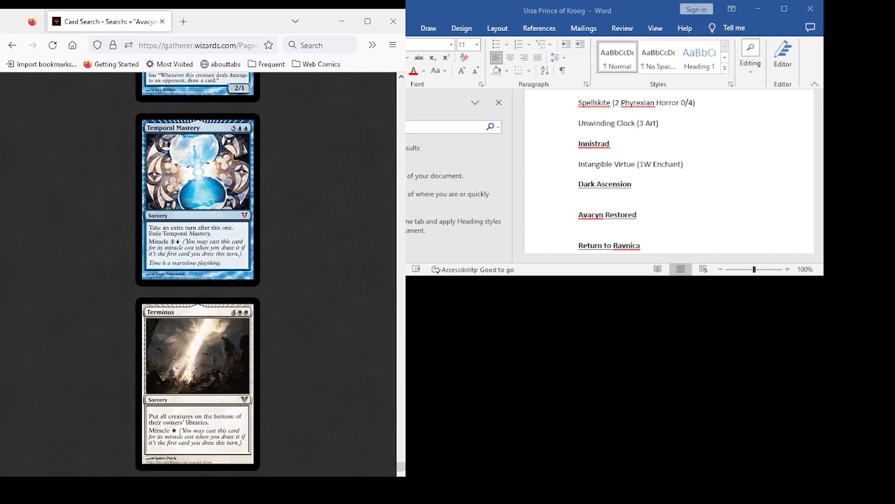
{"action": "scroll", "coordinate": [198, 273], "scroll_direction": "down", "scroll_amount": 3}
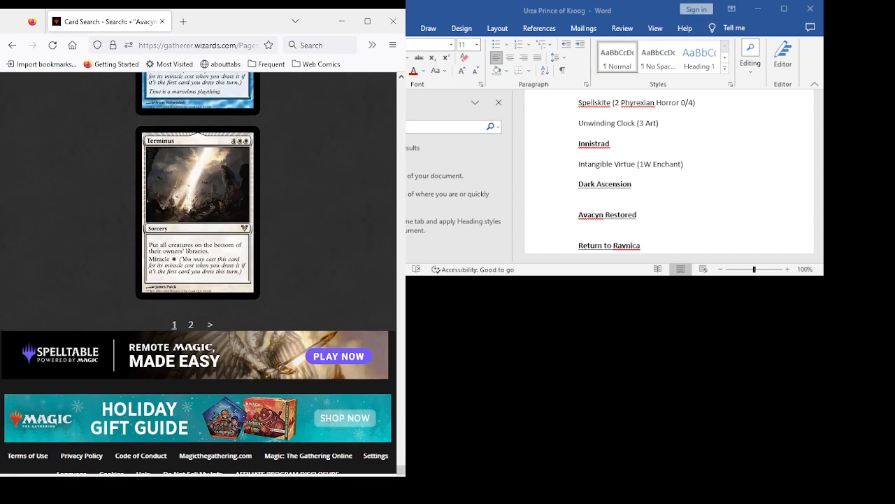
- Go to the second results page and read the cards from Thraben Valiant and Tormentor's Trident through Vanishment and Voice of the Provinces
{"action": "left_click", "coordinate": [210, 324]}
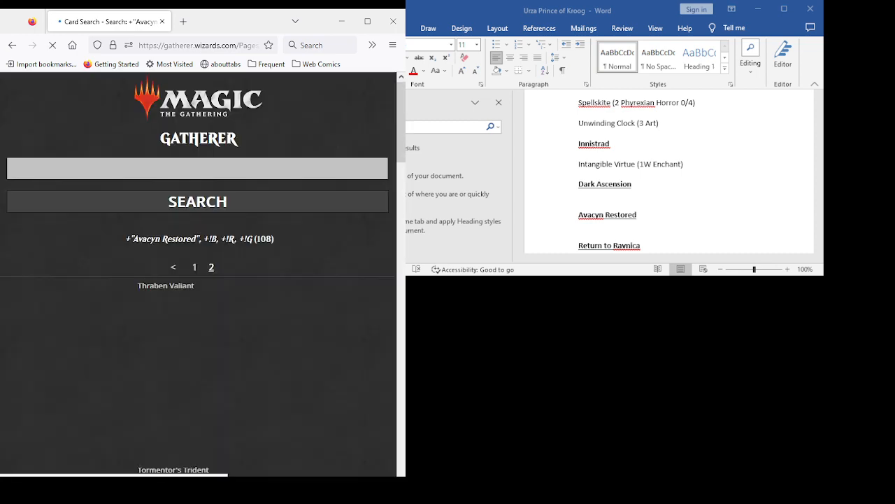
{"action": "scroll", "coordinate": [198, 273], "scroll_direction": "down", "scroll_amount": 3}
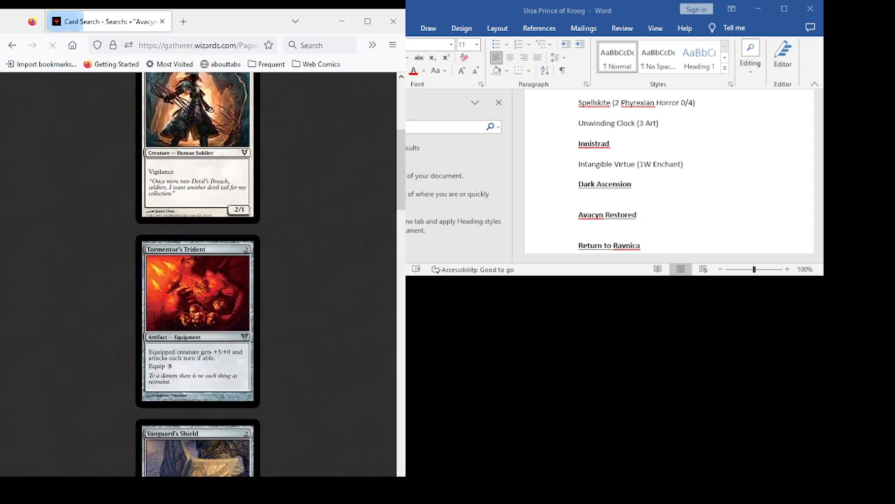
{"action": "scroll", "coordinate": [198, 273], "scroll_direction": "down", "scroll_amount": 3}
{"action": "scroll", "coordinate": [198, 273], "scroll_direction": "down", "scroll_amount": 3}
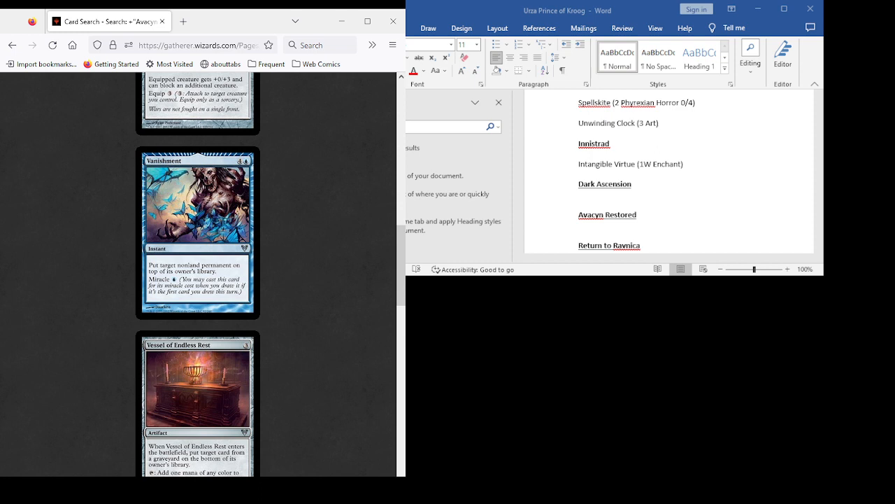
{"action": "scroll", "coordinate": [198, 273], "scroll_direction": "down", "scroll_amount": 3}
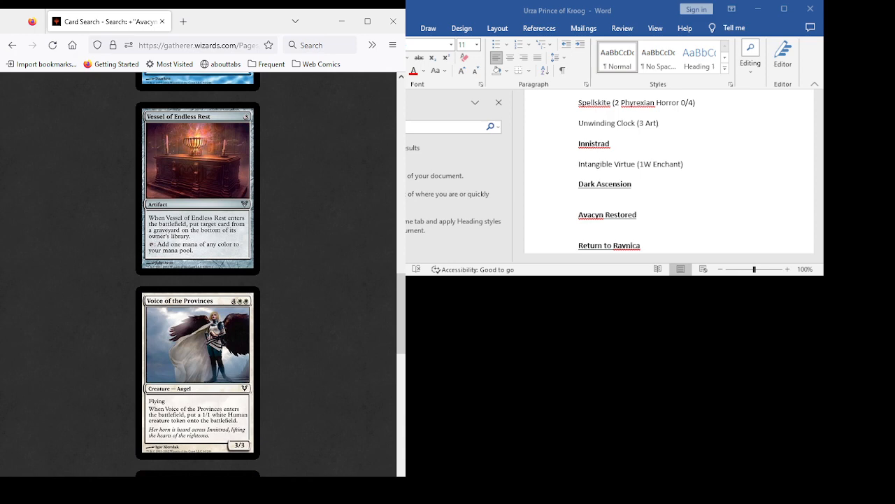
{"action": "scroll", "coordinate": [198, 273], "scroll_direction": "down", "scroll_amount": 2}
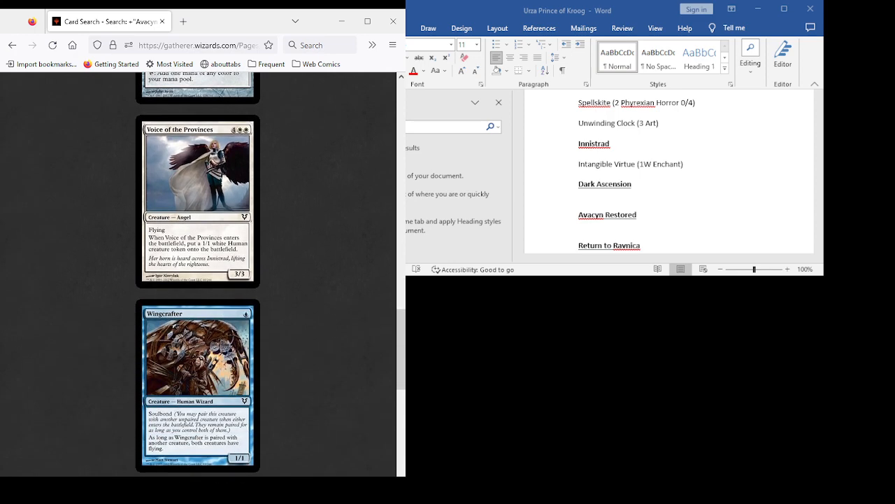
- Examine Vessel of Endless Rest again, plus Voice of the Provinces, Wingcrafter and Zealous Strike at the end of the set
{"action": "scroll", "coordinate": [198, 274], "scroll_direction": "up", "scroll_amount": 3}
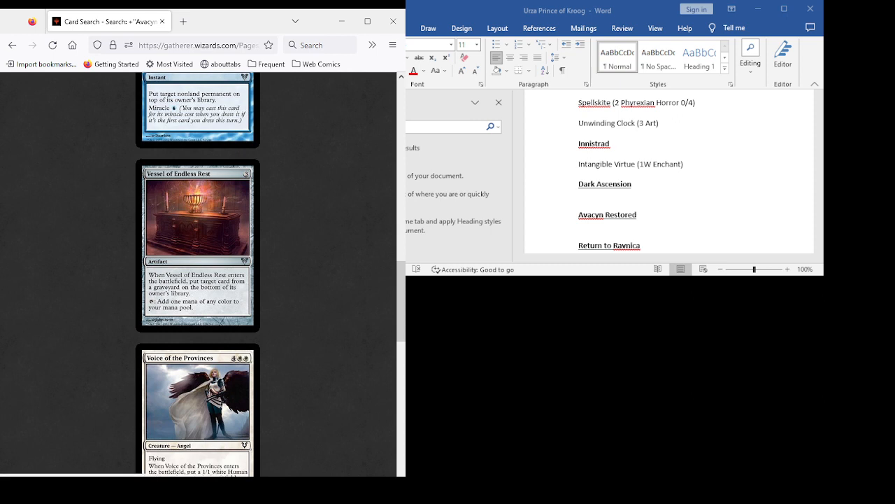
{"action": "scroll", "coordinate": [198, 273], "scroll_direction": "up", "scroll_amount": 1}
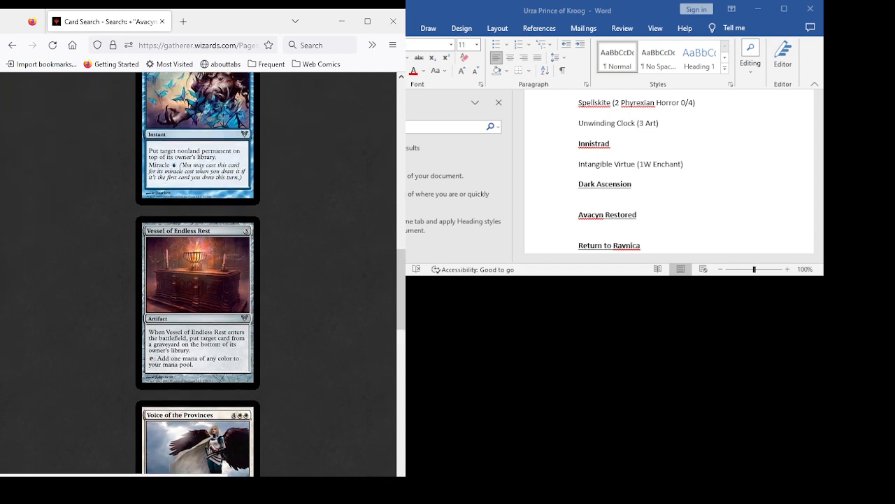
{"action": "scroll", "coordinate": [198, 273], "scroll_direction": "down", "scroll_amount": 4}
{"action": "scroll", "coordinate": [198, 273], "scroll_direction": "down", "scroll_amount": 3}
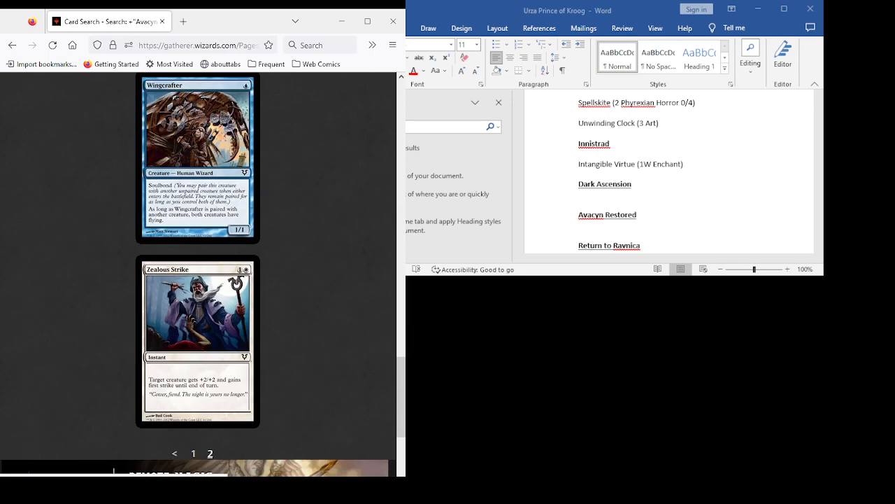
{"action": "scroll", "coordinate": [198, 273], "scroll_direction": "down", "scroll_amount": 2}
{"action": "scroll", "coordinate": [198, 273], "scroll_direction": "up", "scroll_amount": 2}
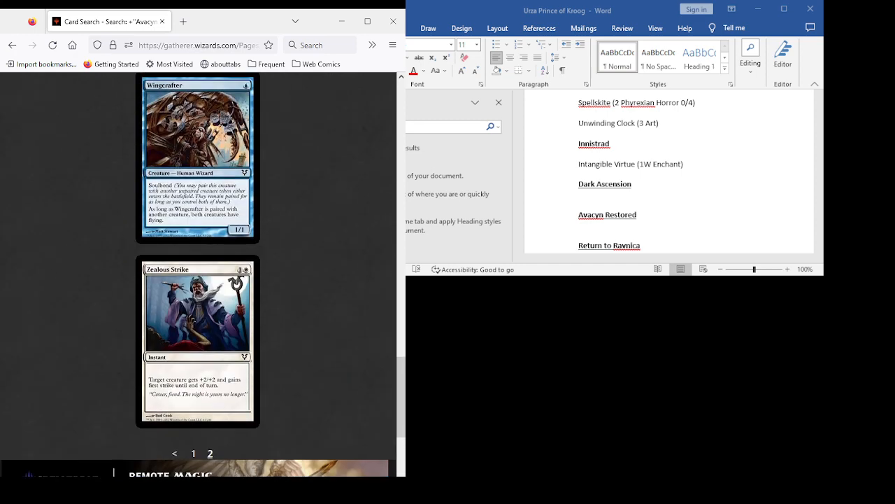
{"action": "scroll", "coordinate": [198, 273], "scroll_direction": "up", "scroll_amount": 2}
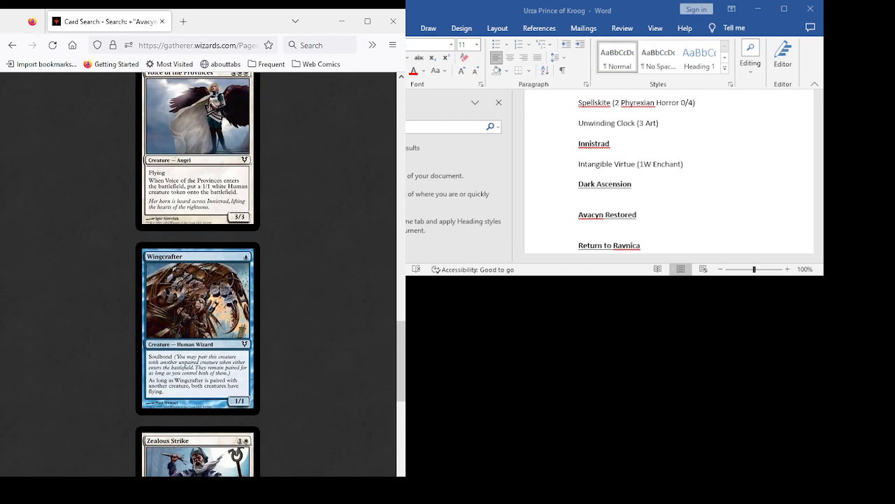
{"action": "scroll", "coordinate": [198, 273], "scroll_direction": "down", "scroll_amount": 2}
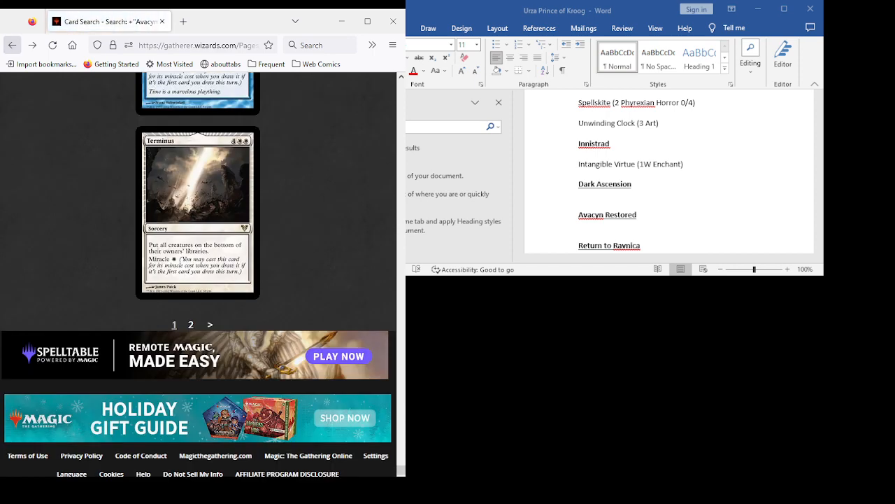
- Replace the Avacyn Restored set filter with Return to Ravnica, keeping the colour exclusions, and run the card search
{"action": "left_click", "coordinate": [12, 45]}
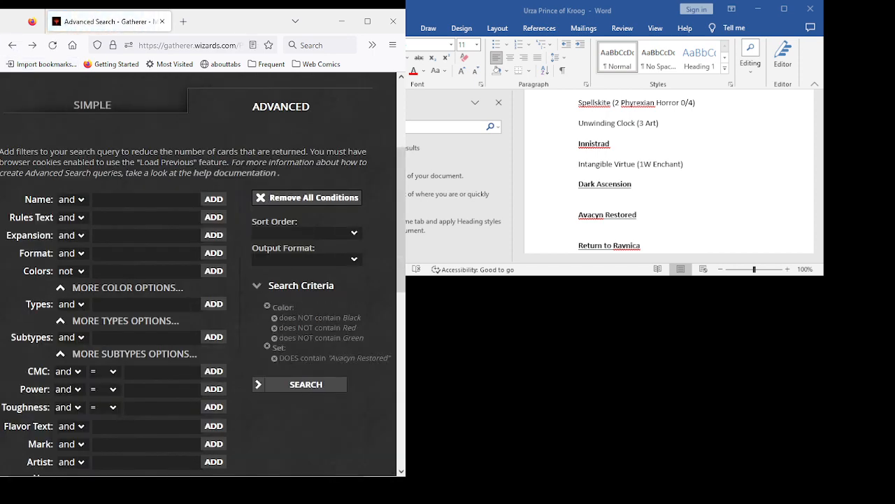
{"action": "scroll", "coordinate": [202, 273], "scroll_direction": "up", "scroll_amount": 1}
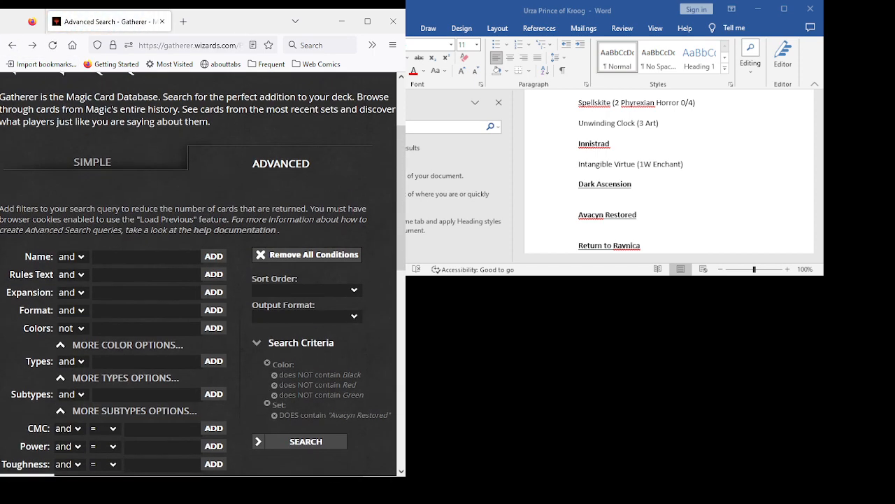
{"action": "left_click", "coordinate": [275, 415]}
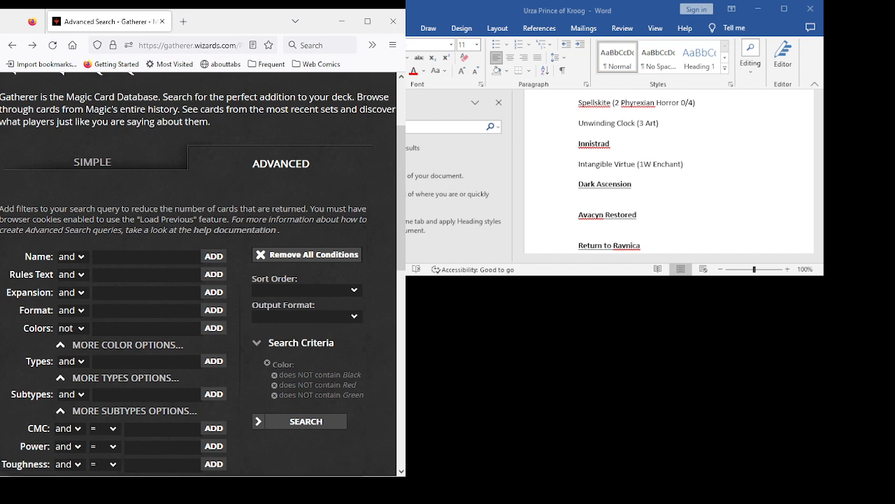
{"action": "left_click", "coordinate": [202, 294]}
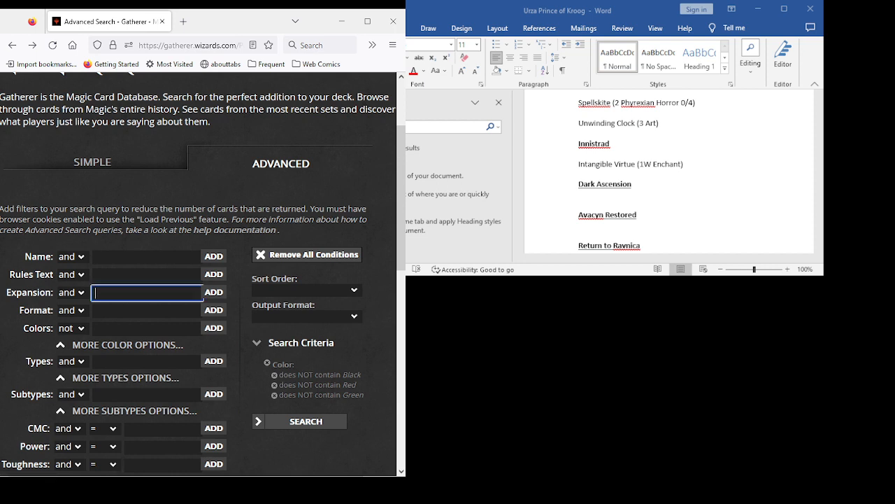
{"action": "type", "text": "re"}
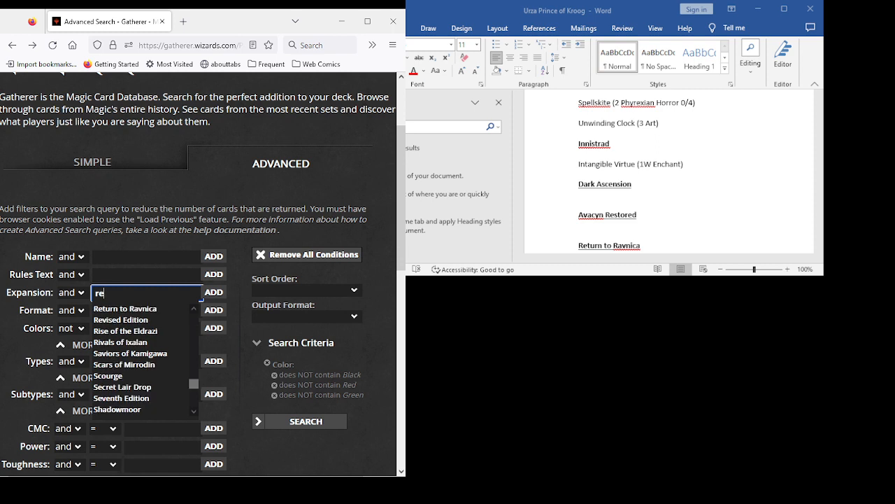
{"action": "key", "text": "Return"}
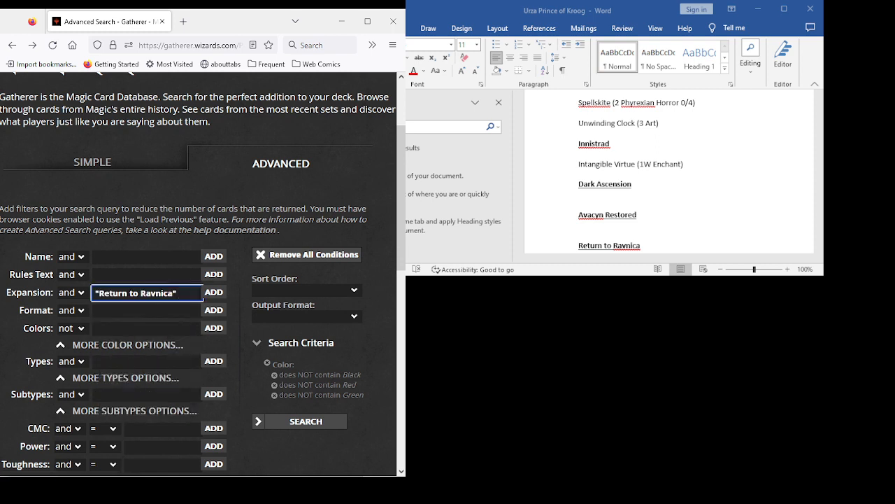
{"action": "key", "text": "Return"}
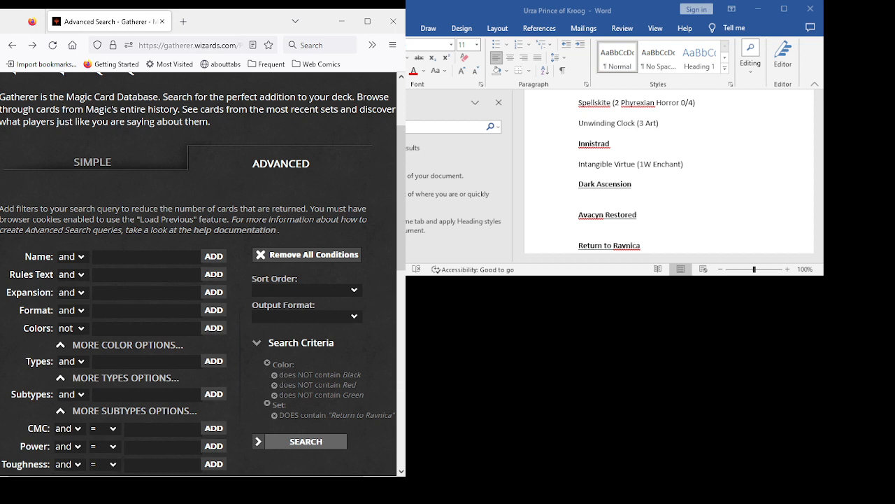
{"action": "left_click", "coordinate": [306, 441]}
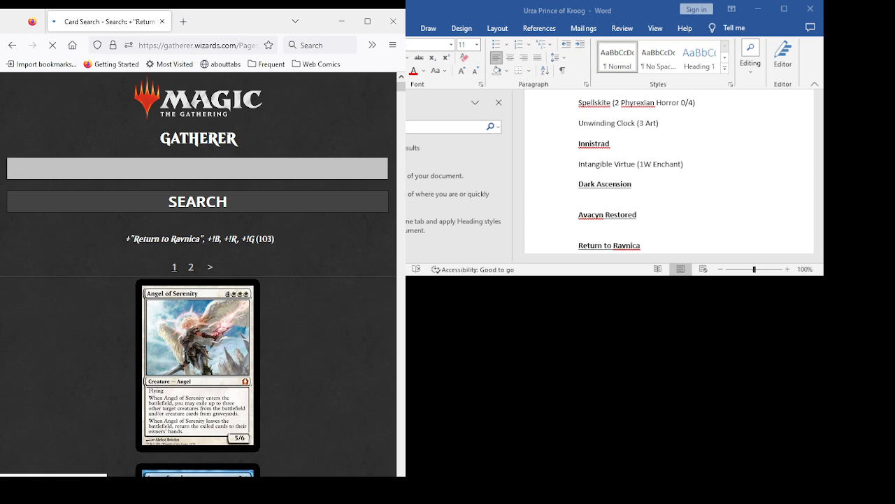
- Read the Return to Ravnica cards from Angel of Serenity and Aquus Steed through Arrest, Avenging Arrow and Azorius Arrester
{"action": "scroll", "coordinate": [198, 273], "scroll_direction": "down", "scroll_amount": 3}
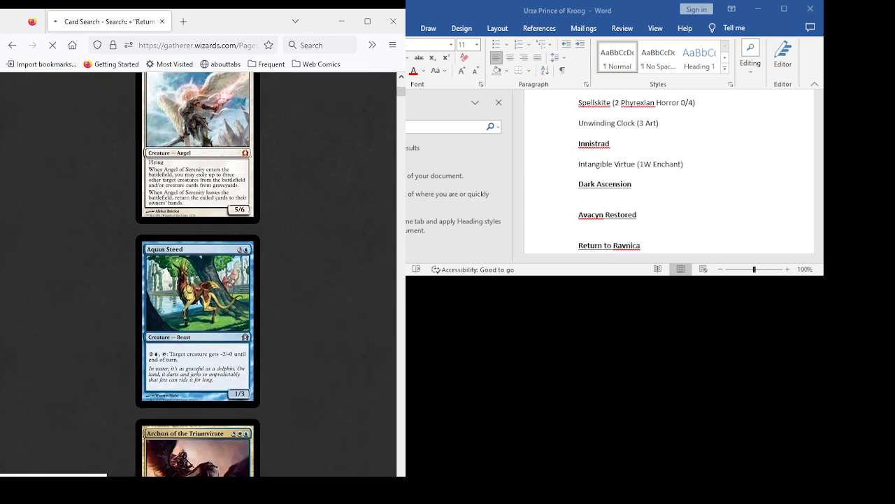
{"action": "scroll", "coordinate": [198, 424], "scroll_direction": "down", "scroll_amount": 2}
{"action": "scroll", "coordinate": [198, 273], "scroll_direction": "down", "scroll_amount": 2}
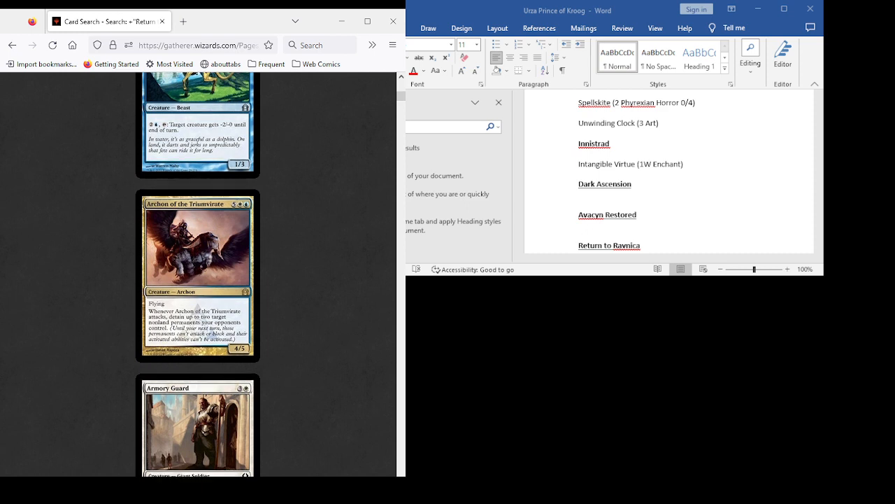
{"action": "scroll", "coordinate": [198, 273], "scroll_direction": "down", "scroll_amount": 2}
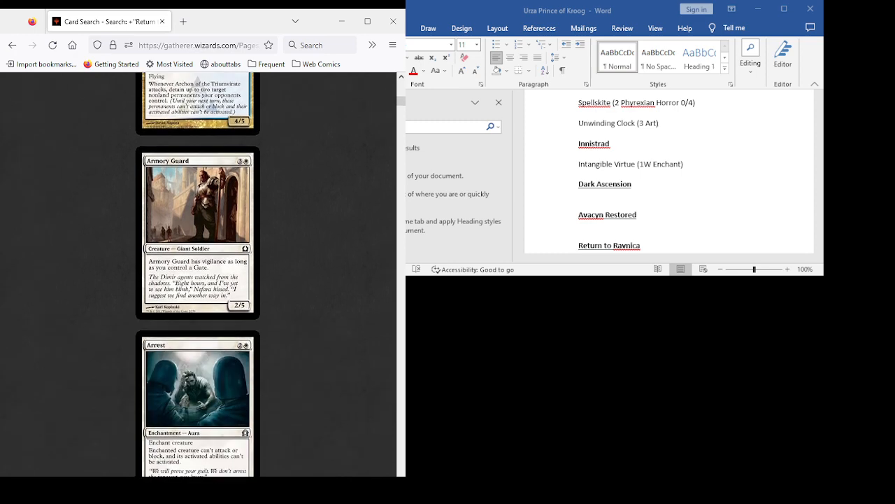
{"action": "scroll", "coordinate": [198, 272], "scroll_direction": "down", "scroll_amount": 2}
{"action": "scroll", "coordinate": [198, 273], "scroll_direction": "down", "scroll_amount": 2}
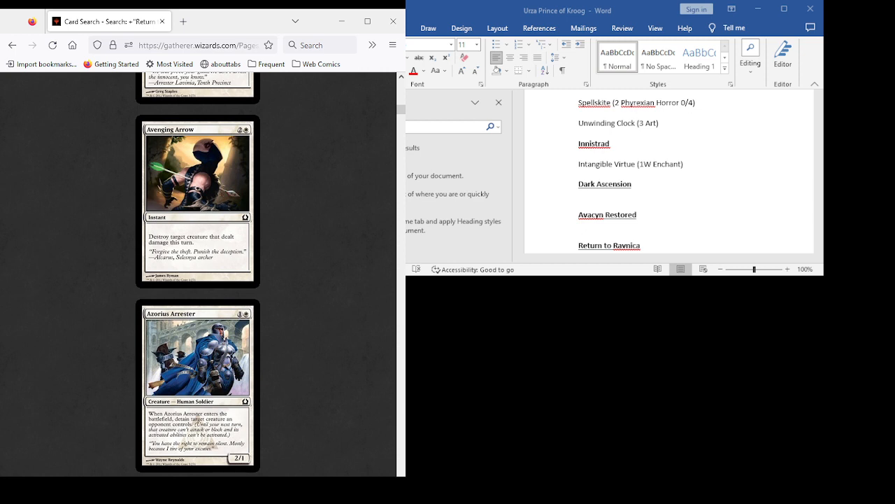
{"action": "scroll", "coordinate": [198, 272], "scroll_direction": "down", "scroll_amount": 2}
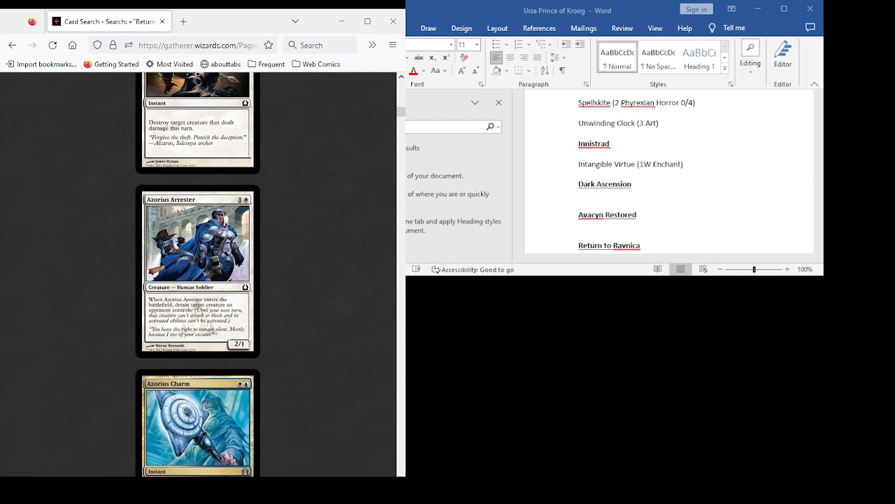
- Review Azorius Charm, Azorius Justiciar, Azorius Keyrune, Azor's Elocutors, Bazaar Krovod, Blustersquall and Cancel as candidates
{"action": "scroll", "coordinate": [212, 286], "scroll_direction": "down", "scroll_amount": 3}
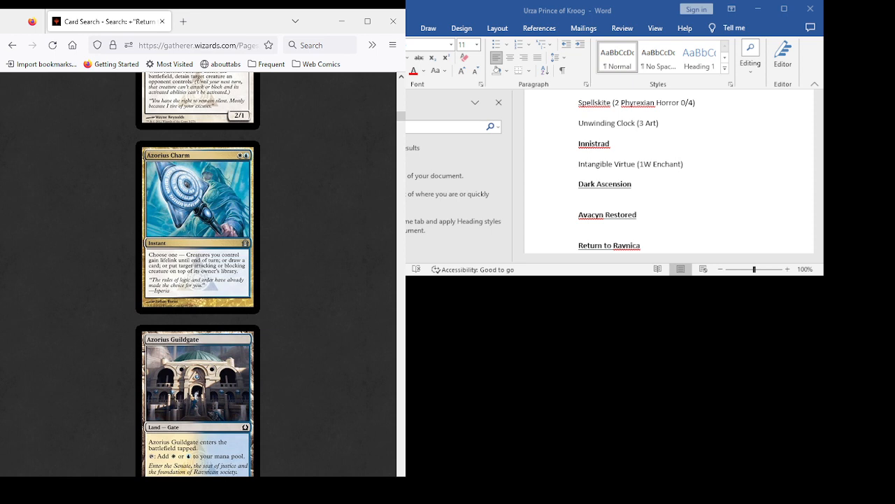
{"action": "scroll", "coordinate": [198, 274], "scroll_direction": "down", "scroll_amount": 2}
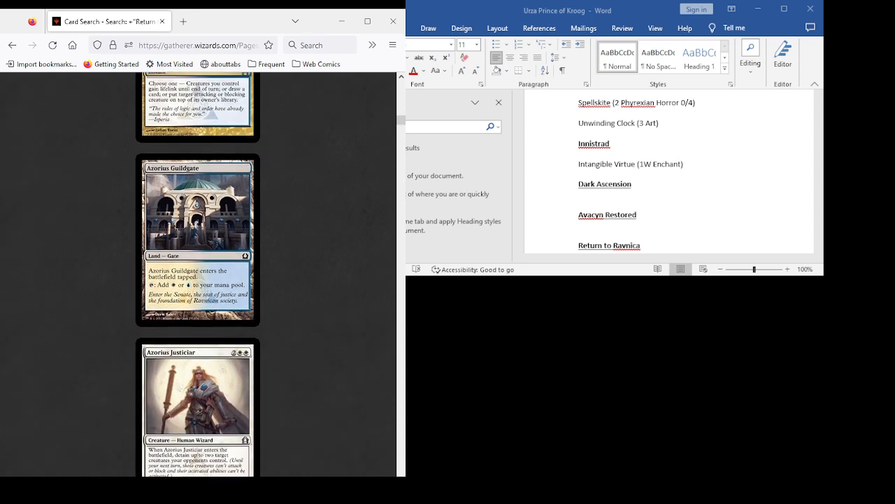
{"action": "scroll", "coordinate": [198, 274], "scroll_direction": "down", "scroll_amount": 2}
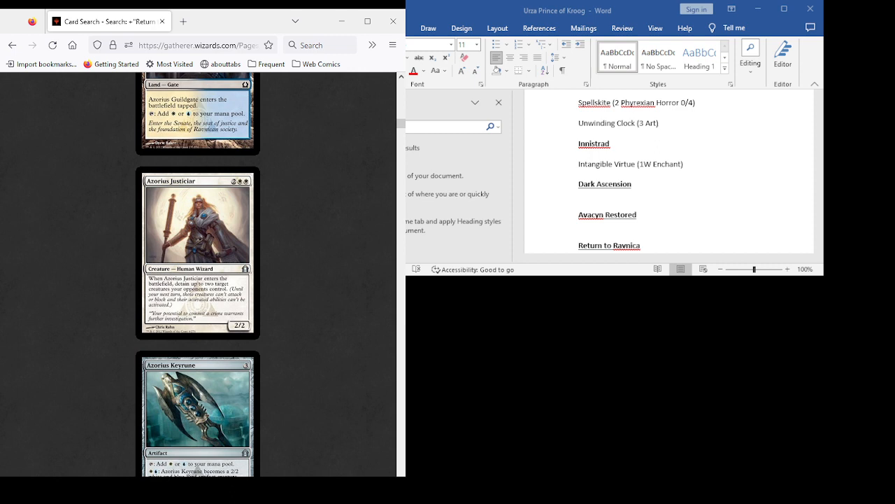
{"action": "scroll", "coordinate": [198, 275], "scroll_direction": "down", "scroll_amount": 3}
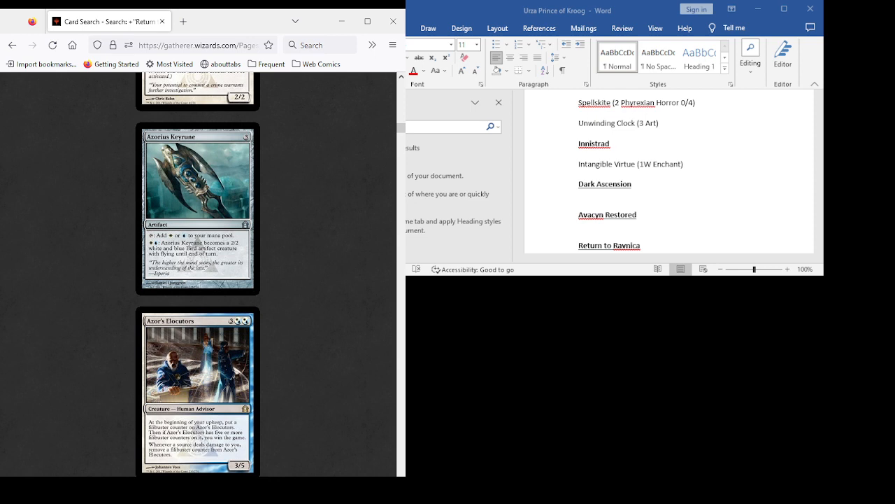
{"action": "scroll", "coordinate": [198, 275], "scroll_direction": "down", "scroll_amount": 3}
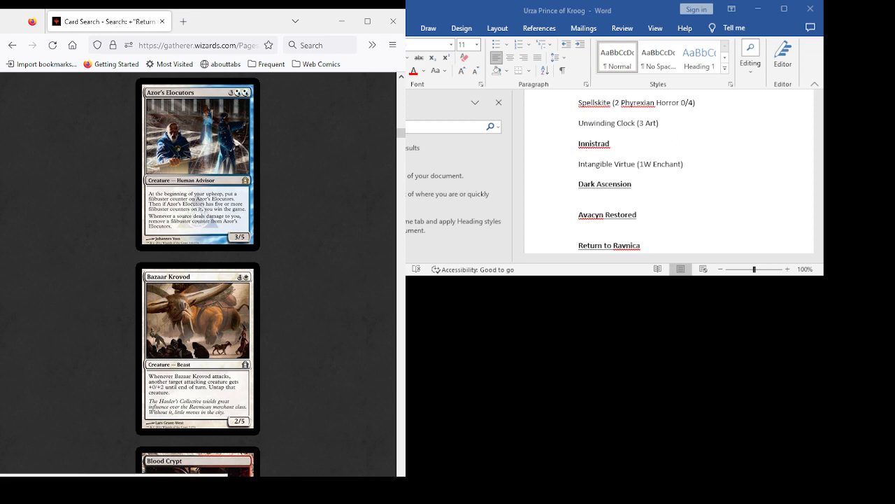
{"action": "scroll", "coordinate": [198, 273], "scroll_direction": "down", "scroll_amount": 3}
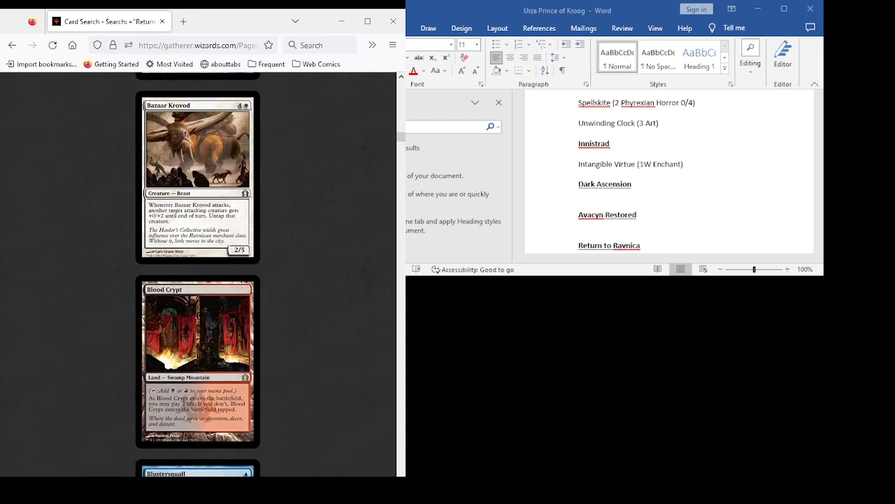
{"action": "scroll", "coordinate": [198, 273], "scroll_direction": "down", "scroll_amount": 4}
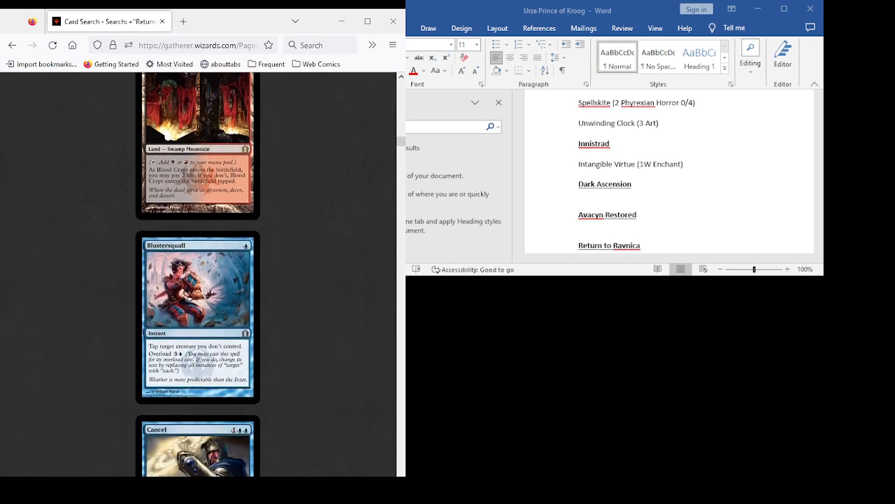
{"action": "scroll", "coordinate": [198, 273], "scroll_direction": "down", "scroll_amount": 7}
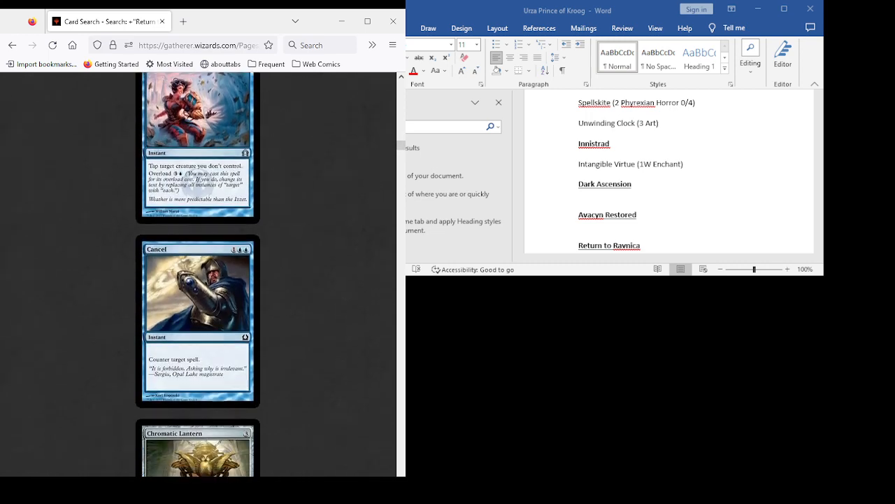
- Examine Chromatic Lantern, Chronic Flooding, Codex Shredder, Concordia Pegasus and Conjured Currency, returning to Codex Shredder
{"action": "scroll", "coordinate": [198, 273], "scroll_direction": "down", "scroll_amount": 4}
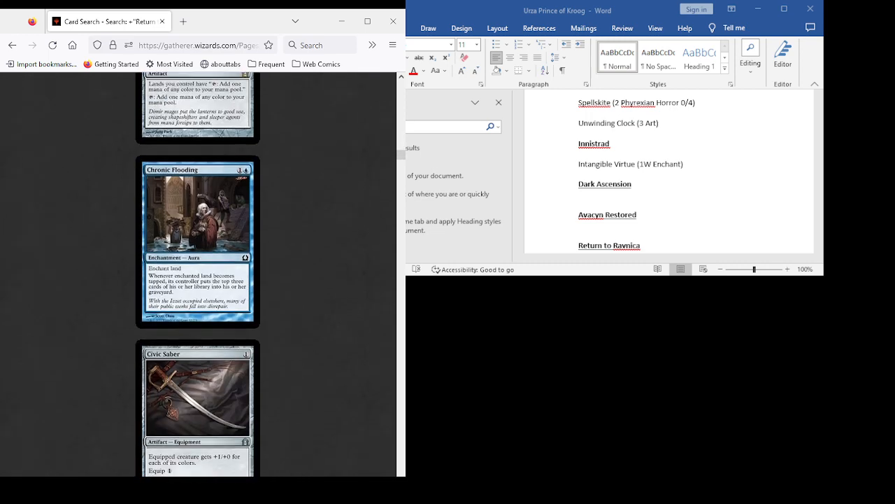
{"action": "scroll", "coordinate": [198, 273], "scroll_direction": "up", "scroll_amount": 2}
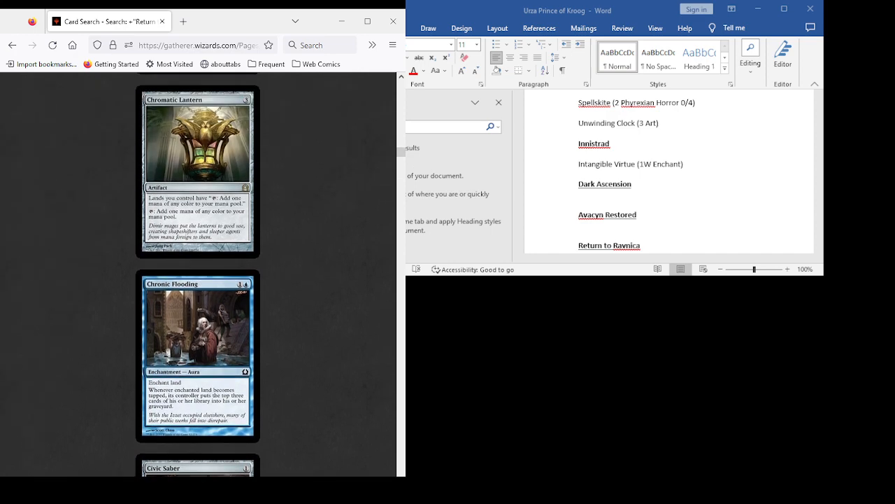
{"action": "scroll", "coordinate": [198, 273], "scroll_direction": "down", "scroll_amount": 3}
{"action": "scroll", "coordinate": [198, 273], "scroll_direction": "down", "scroll_amount": 6}
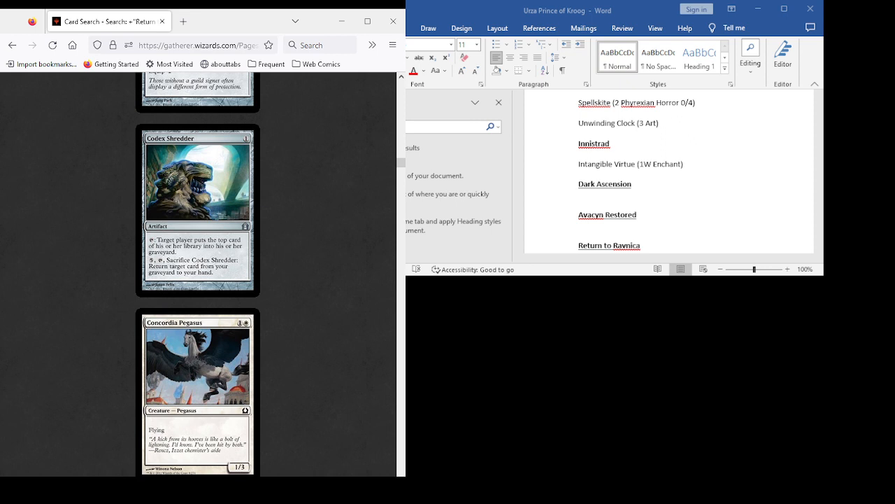
{"action": "scroll", "coordinate": [198, 273], "scroll_direction": "down", "scroll_amount": 2}
{"action": "scroll", "coordinate": [198, 272], "scroll_direction": "down", "scroll_amount": 3}
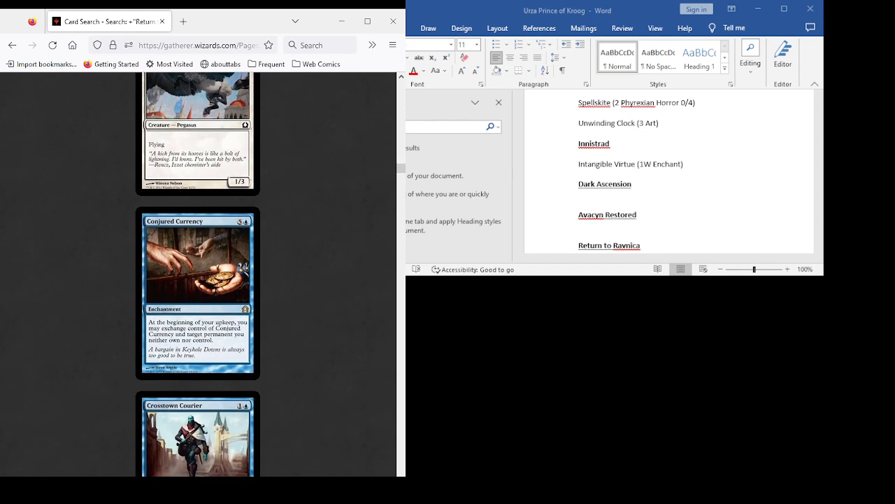
{"action": "scroll", "coordinate": [198, 273], "scroll_direction": "up", "scroll_amount": 5}
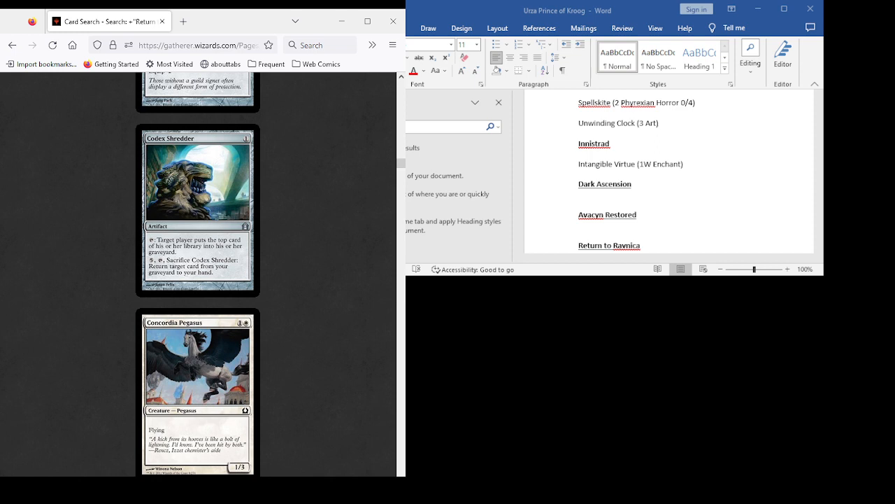
- In the Word document, add Codex Shredder on its own line under the Return to Ravnica heading
{"action": "scroll", "coordinate": [670, 171], "scroll_direction": "down", "scroll_amount": 2}
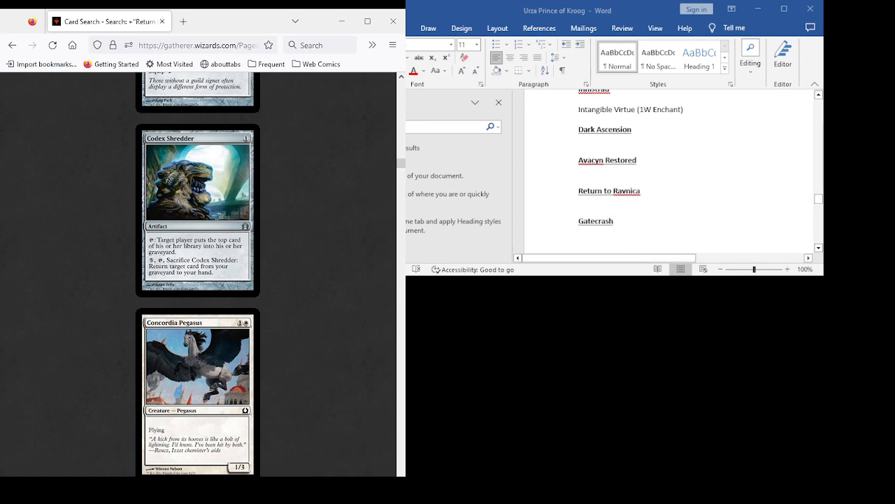
{"action": "left_click", "coordinate": [579, 118]}
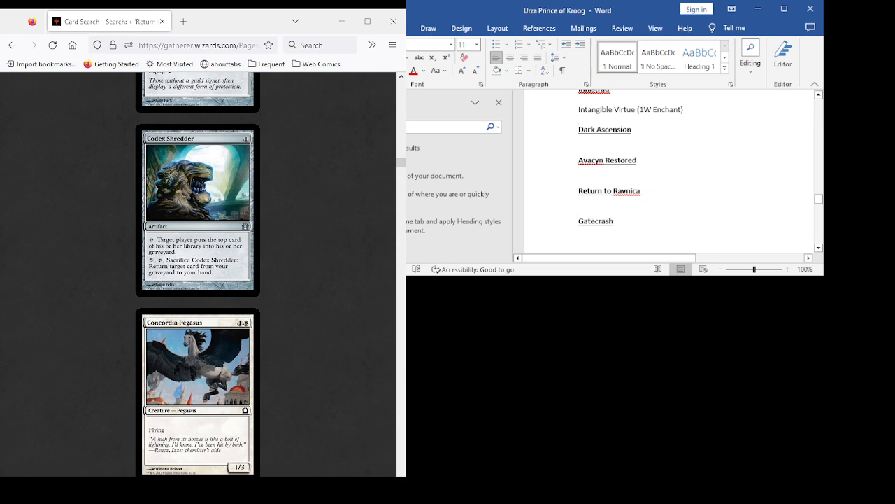
{"action": "type", "text": "Code"}
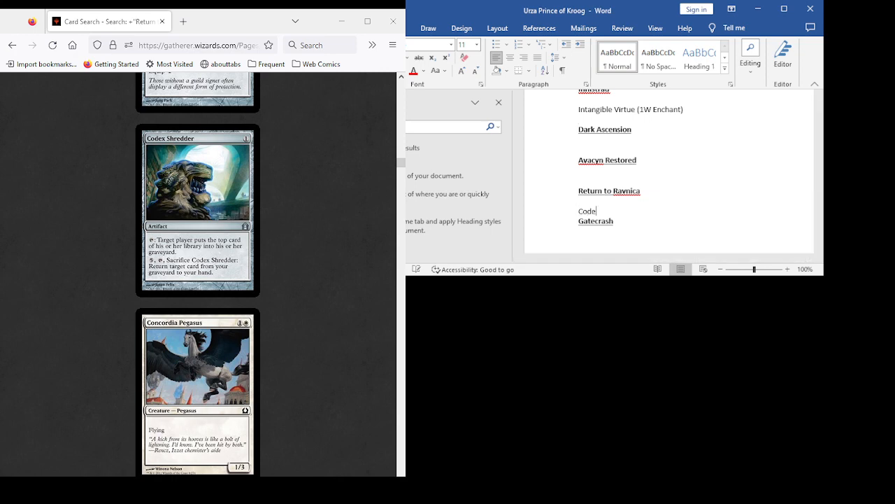
{"action": "type", "text": "x Shredder"}
{"action": "key", "text": "Return"}
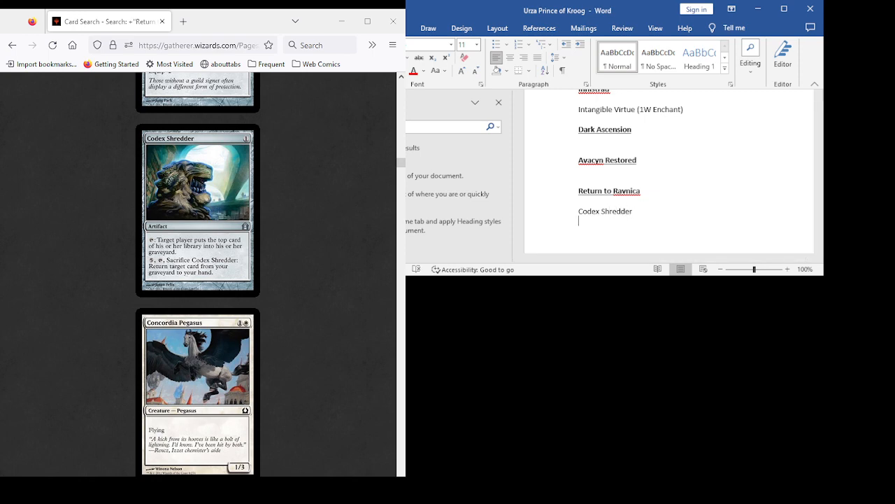
- Check the cards up to Detention Sphere and add Cyclonic Rift below Codex Shredder in the Return to Ravnica list
{"action": "scroll", "coordinate": [198, 275], "scroll_direction": "down", "scroll_amount": 3}
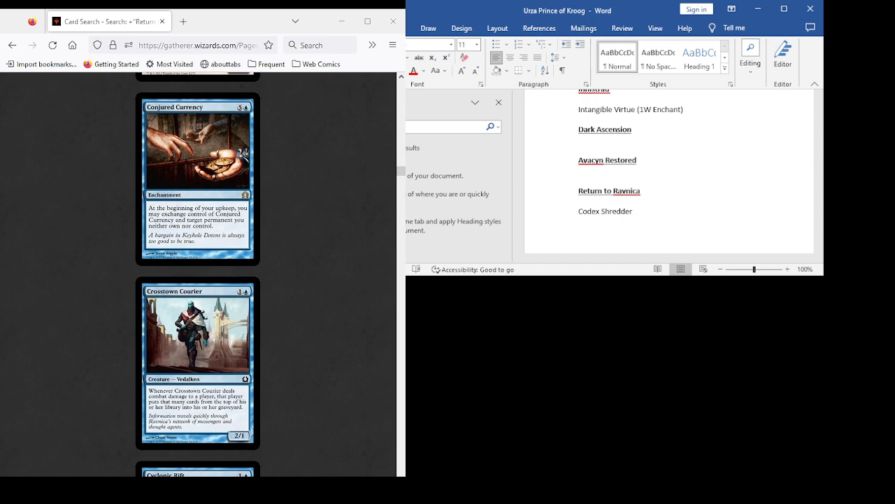
{"action": "scroll", "coordinate": [197, 273], "scroll_direction": "down", "scroll_amount": 5}
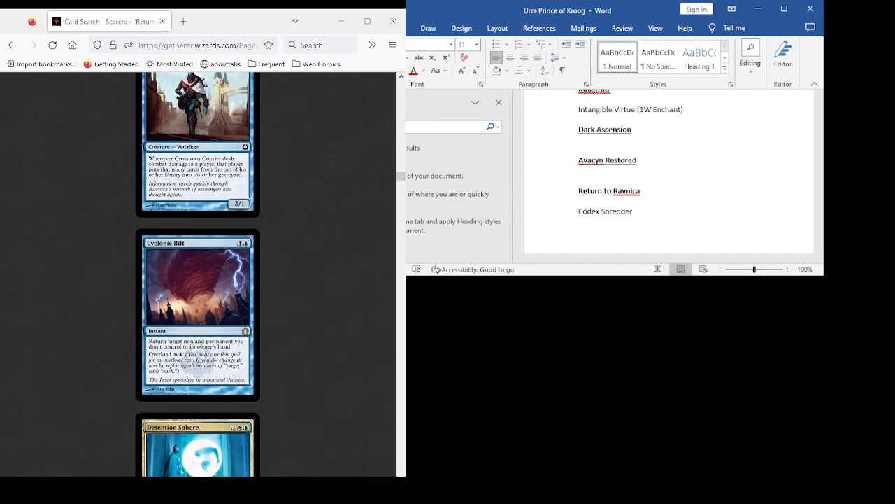
{"action": "scroll", "coordinate": [197, 273], "scroll_direction": "down", "scroll_amount": 3}
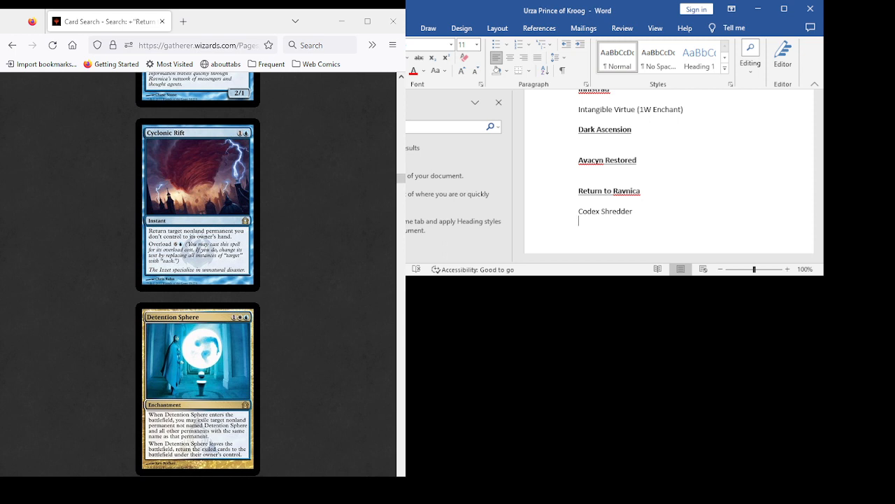
{"action": "key", "text": "Return"}
{"action": "type", "text": "Cyclo"}
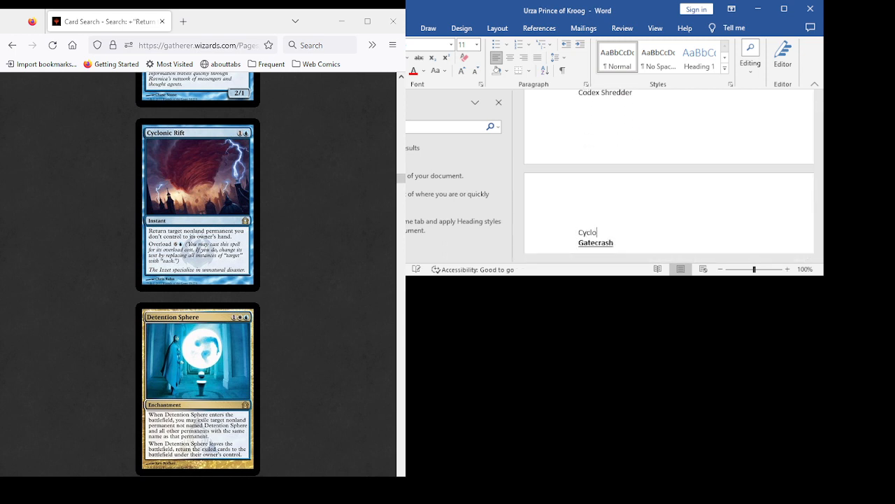
{"action": "type", "text": "nic Rift"}
{"action": "key", "text": "Return"}
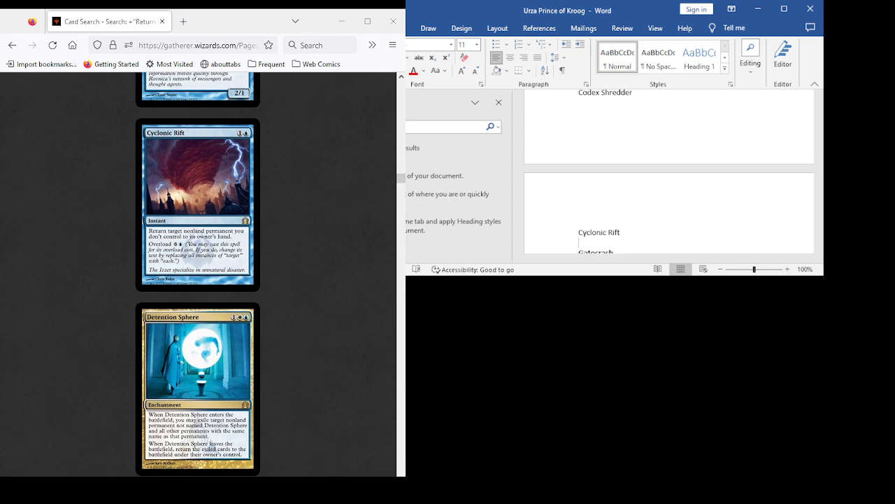
- Add the cost and type note "(1 Art)" after Codex Shredder in the Return to Ravnica list
{"action": "scroll", "coordinate": [197, 273], "scroll_direction": "down", "scroll_amount": 4}
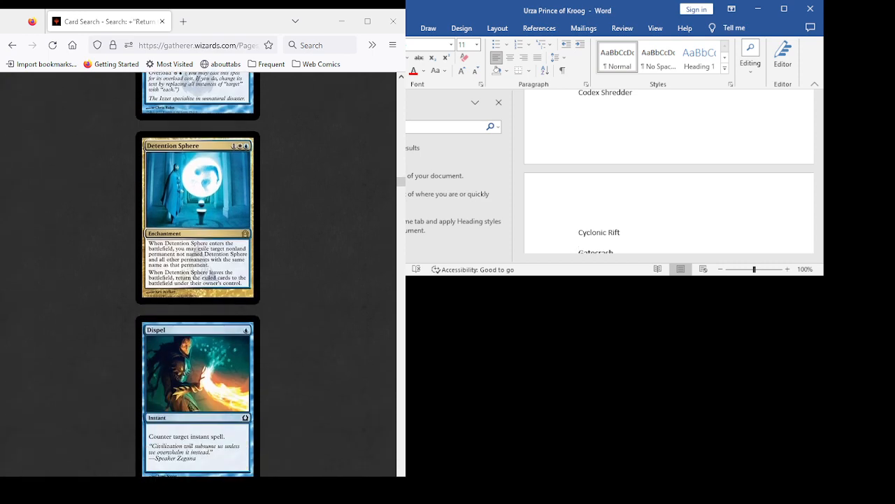
{"action": "scroll", "coordinate": [198, 273], "scroll_direction": "up", "scroll_amount": 4}
{"action": "scroll", "coordinate": [669, 171], "scroll_direction": "up", "scroll_amount": 3}
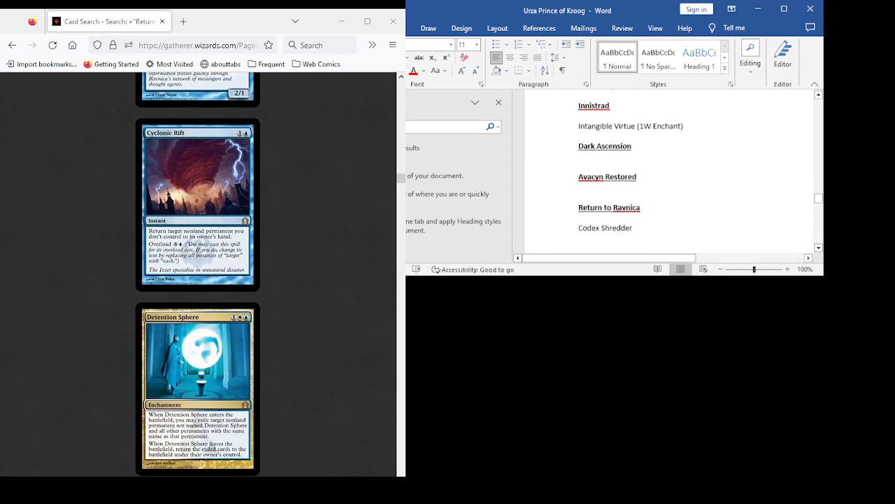
{"action": "type", "text": "(1)"}
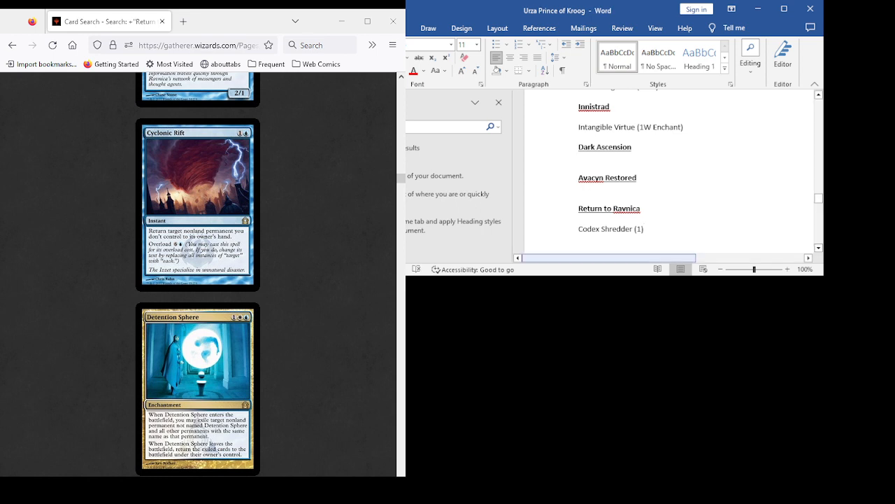
{"action": "key", "text": "Left"}
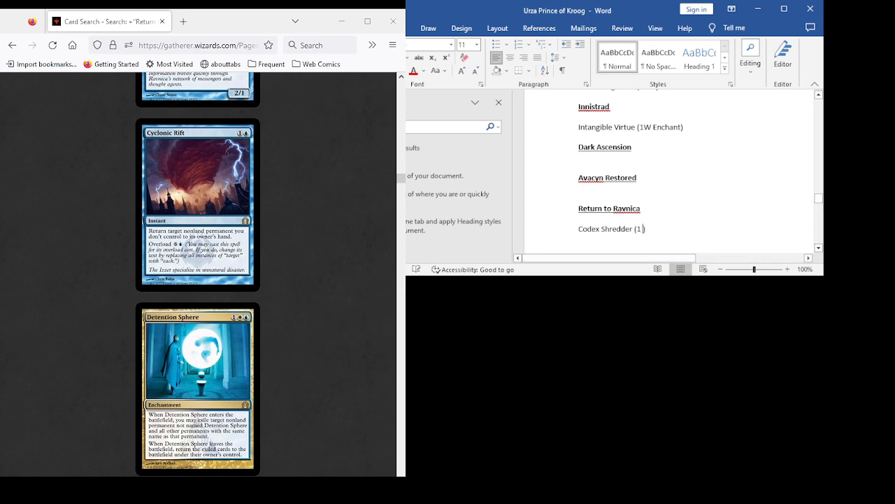
{"action": "type", "text": "Art"}
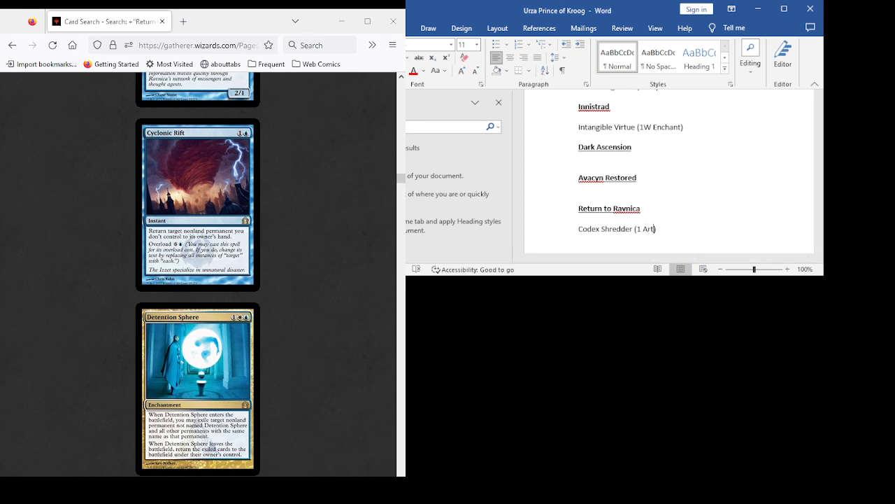
- Add the note "(1U Instant Overload 6U)" after Cyclonic Rift in the Return to Ravnica list
{"action": "scroll", "coordinate": [669, 171], "scroll_direction": "down", "scroll_amount": 5}
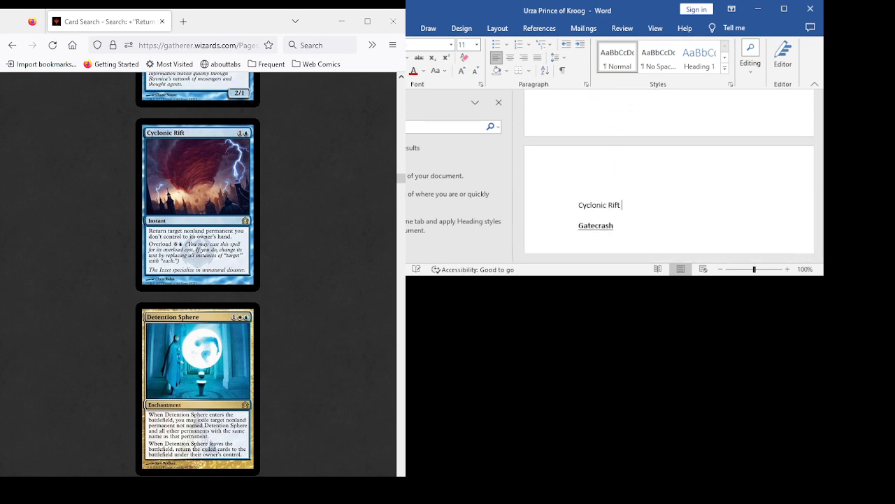
{"action": "type", "text": "(1U Instant Overload 6U)"}
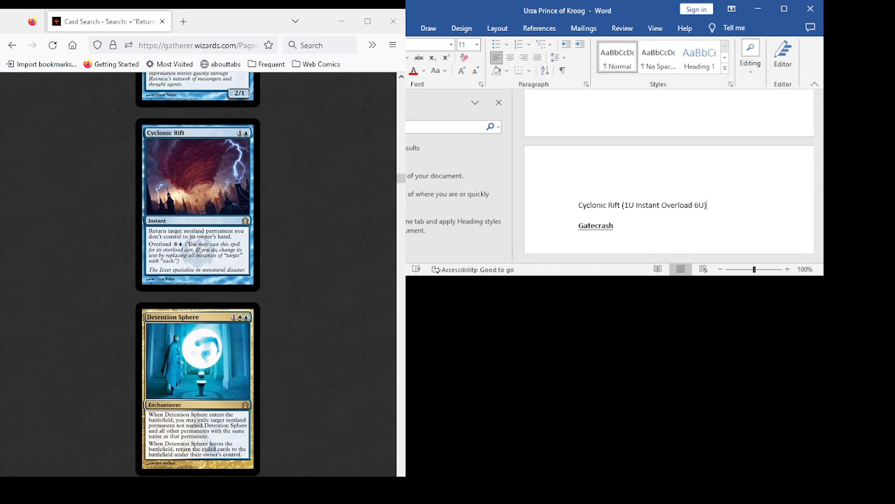
- Examine the Gatherer cards from Detention Sphere to Eyes in the Skies, returning to Doorkeeper and Downsize
{"action": "scroll", "coordinate": [197, 274], "scroll_direction": "down", "scroll_amount": 2}
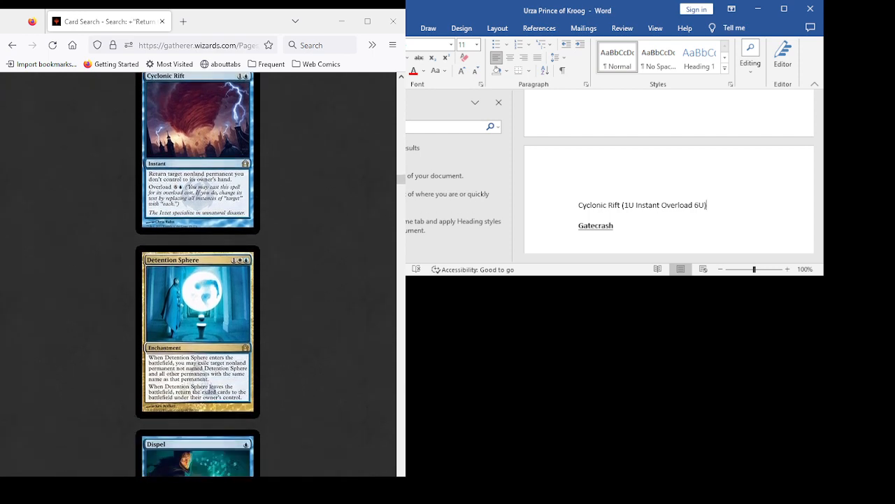
{"action": "scroll", "coordinate": [198, 275], "scroll_direction": "up", "scroll_amount": 4}
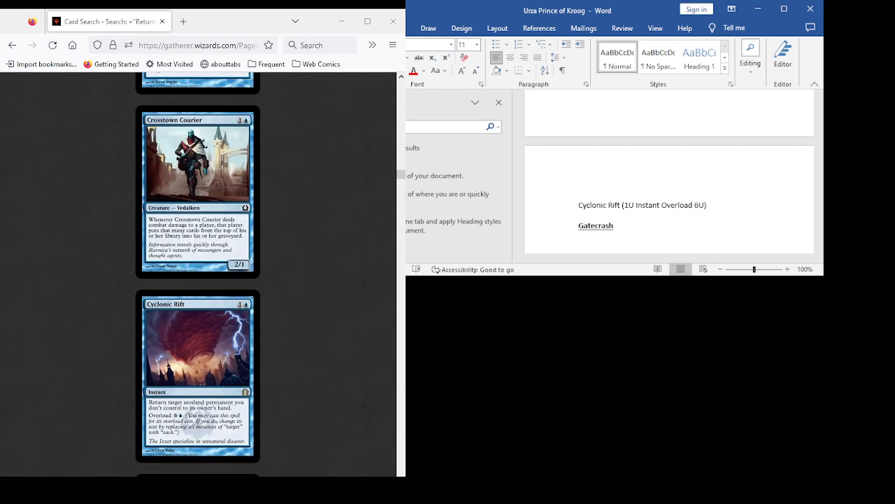
{"action": "scroll", "coordinate": [197, 274], "scroll_direction": "down", "scroll_amount": 10}
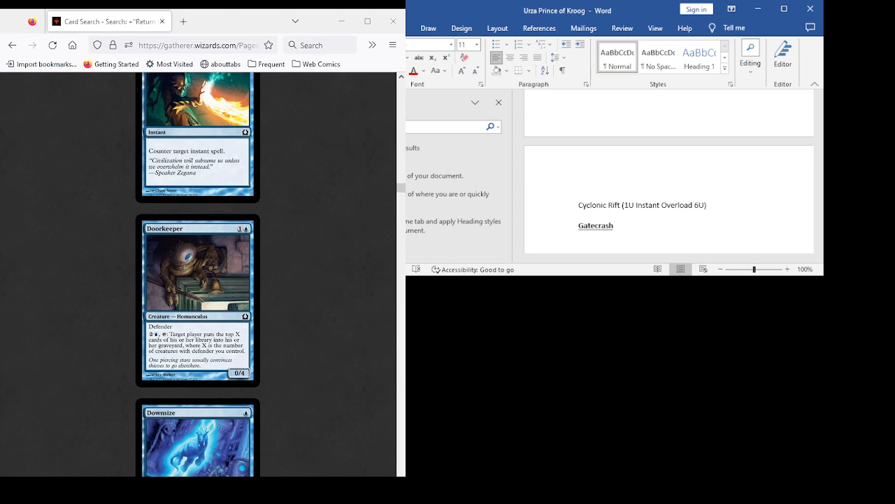
{"action": "scroll", "coordinate": [197, 274], "scroll_direction": "down", "scroll_amount": 5}
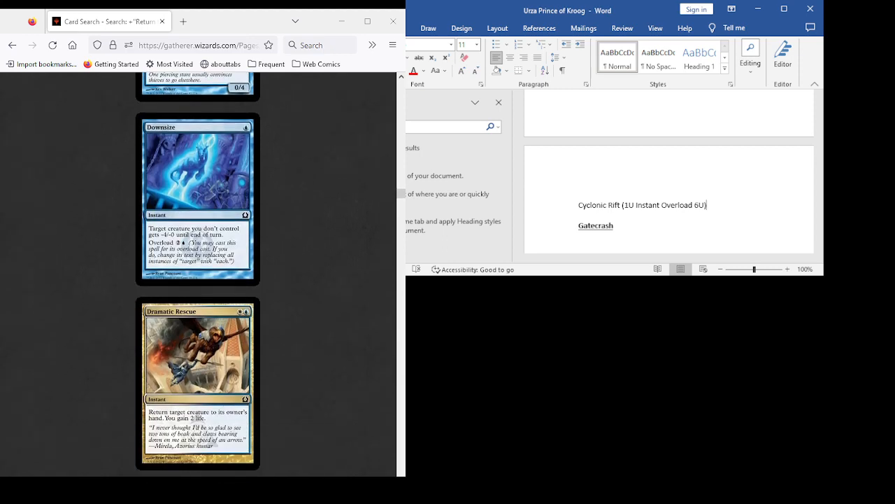
{"action": "scroll", "coordinate": [198, 275], "scroll_direction": "down", "scroll_amount": 2}
{"action": "scroll", "coordinate": [197, 275], "scroll_direction": "down", "scroll_amount": 5}
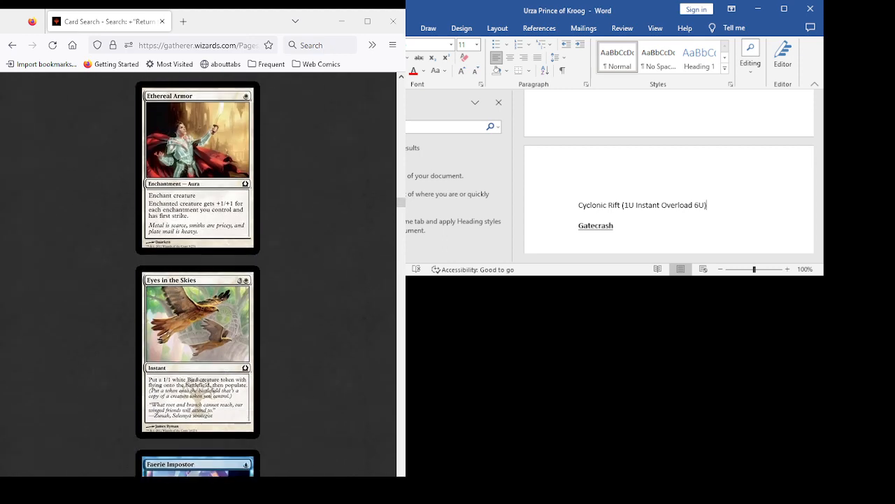
{"action": "scroll", "coordinate": [197, 274], "scroll_direction": "up", "scroll_amount": 12}
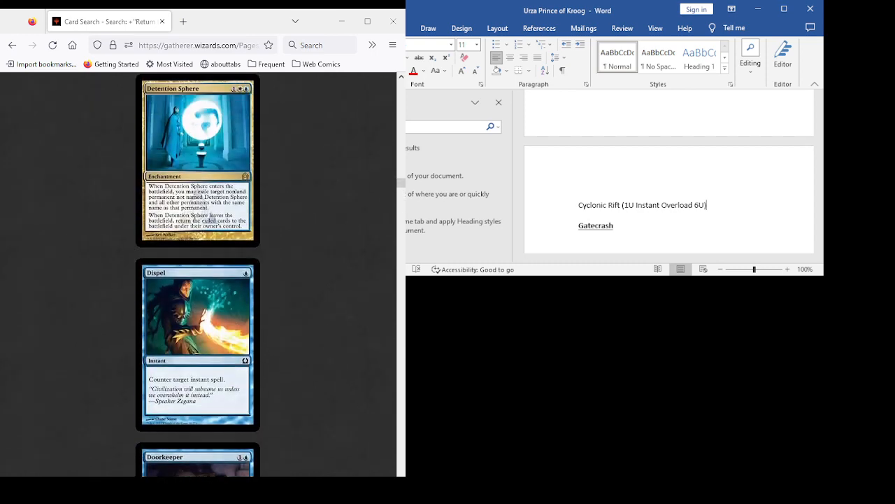
{"action": "scroll", "coordinate": [198, 275], "scroll_direction": "down", "scroll_amount": 6}
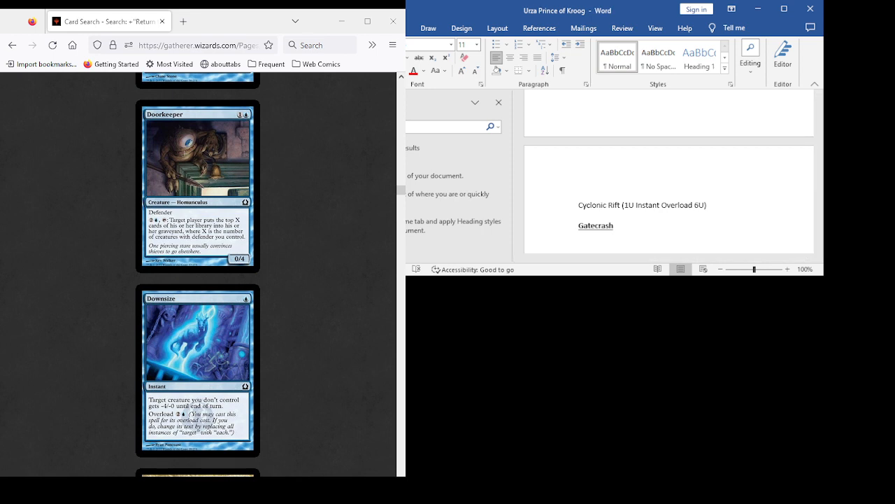
- Look over the set headings below Cyclonic Rift in the document, and recheck the cards from Crosstown Courier to Dispel
{"action": "scroll", "coordinate": [670, 174], "scroll_direction": "down", "scroll_amount": 2}
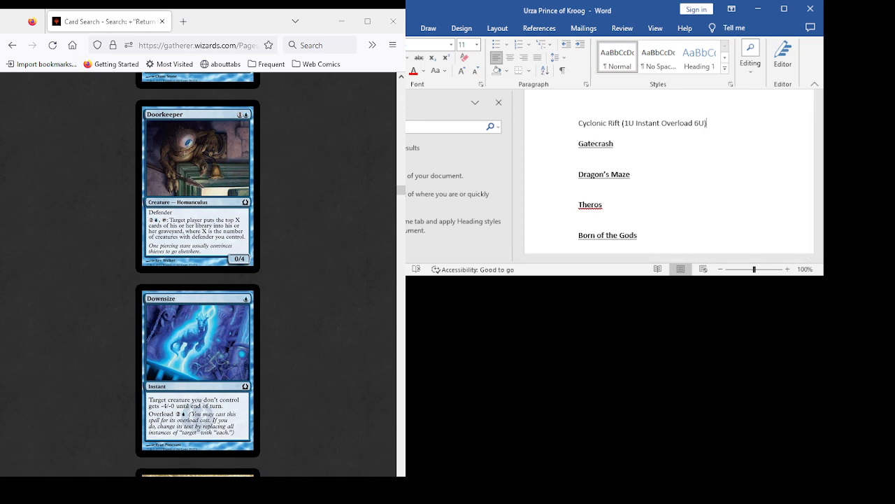
{"action": "scroll", "coordinate": [198, 273], "scroll_direction": "up", "scroll_amount": 6}
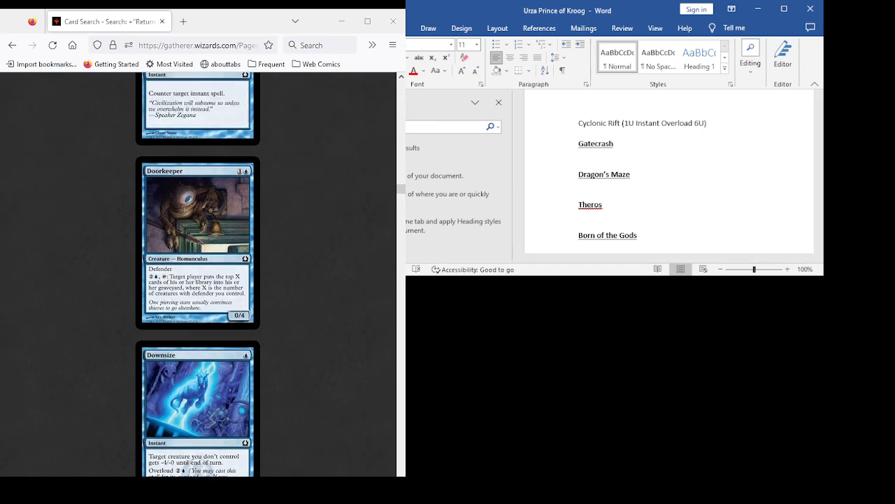
{"action": "scroll", "coordinate": [198, 273], "scroll_direction": "up", "scroll_amount": 4}
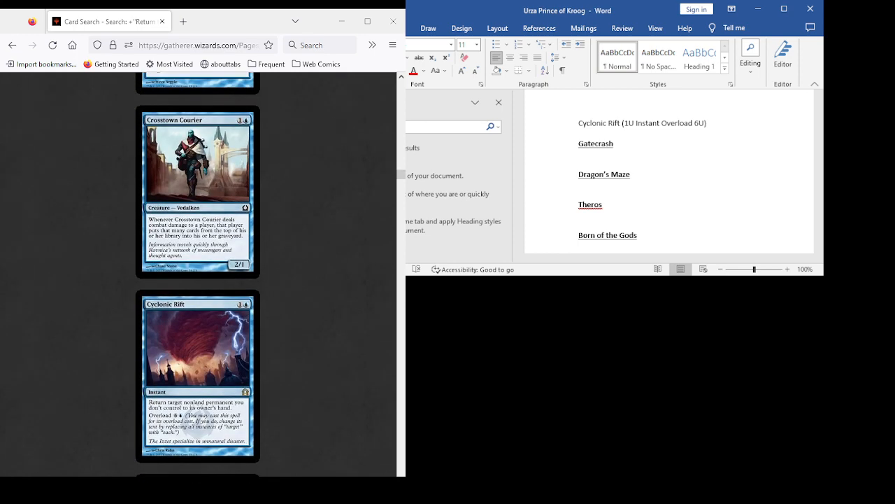
{"action": "scroll", "coordinate": [198, 273], "scroll_direction": "down", "scroll_amount": 5}
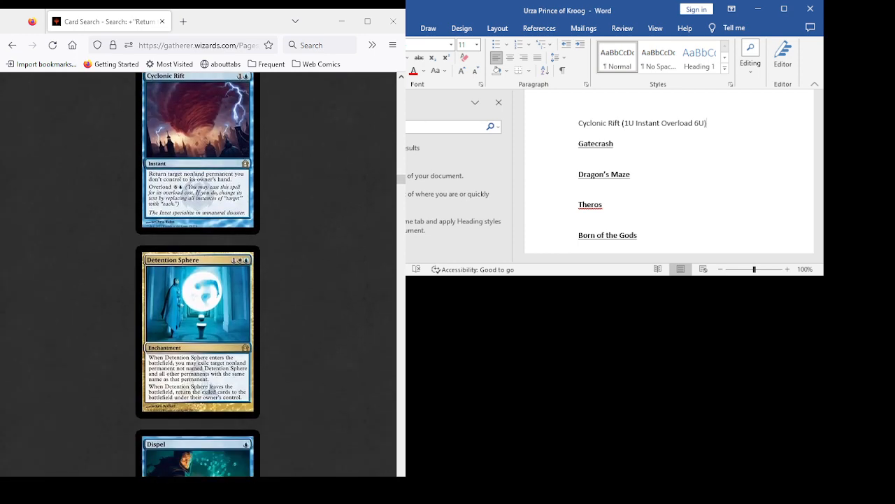
{"action": "scroll", "coordinate": [198, 273], "scroll_direction": "down", "scroll_amount": 3}
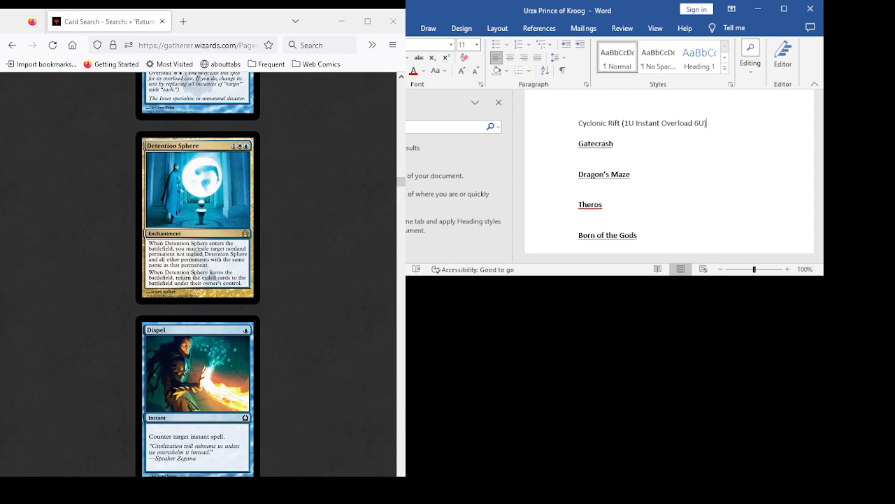
{"action": "scroll", "coordinate": [198, 273], "scroll_direction": "down", "scroll_amount": 10}
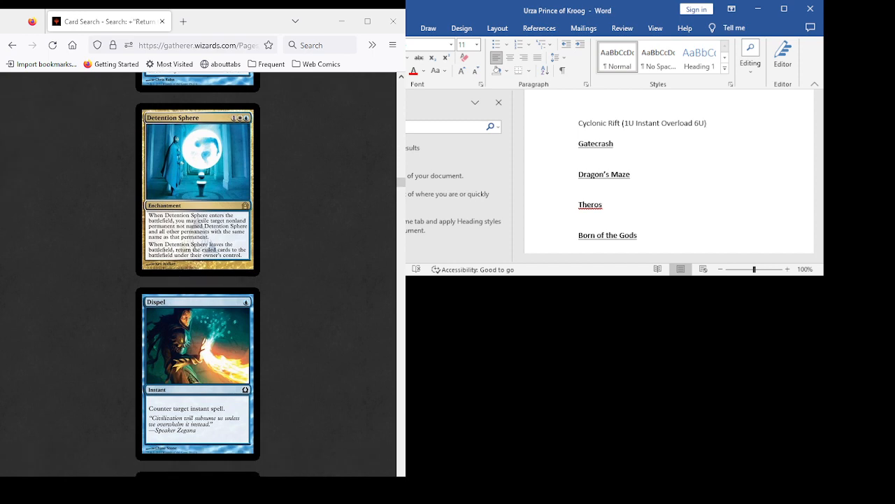
- Review the cards from Dramatic Rescue to Hussar Patrol, including Ethereal Armor, Faerie Impostor, Fall of the Gavel, Hallowed Fountain and Hover Barrier
{"action": "scroll", "coordinate": [198, 273], "scroll_direction": "down", "scroll_amount": 10}
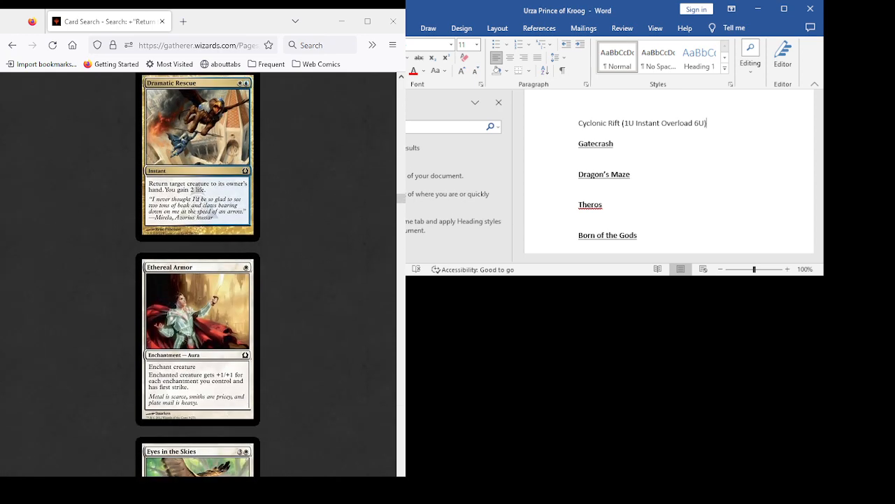
{"action": "scroll", "coordinate": [198, 273], "scroll_direction": "down", "scroll_amount": 11}
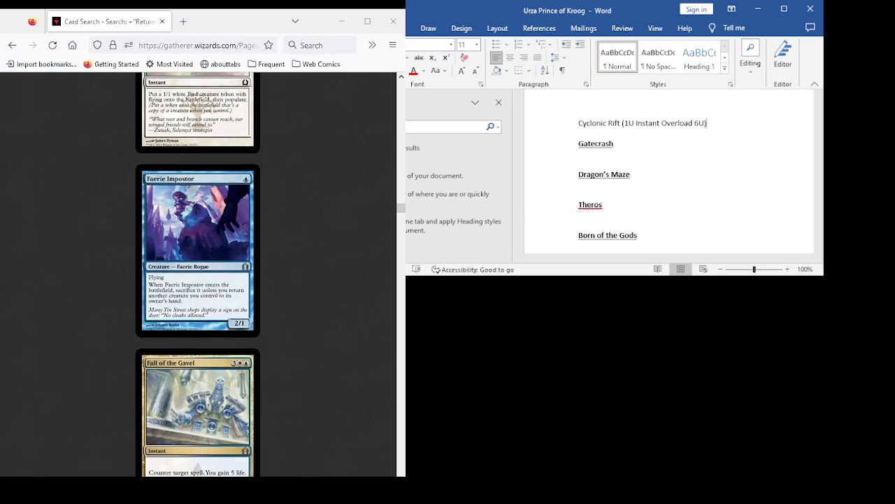
{"action": "scroll", "coordinate": [198, 273], "scroll_direction": "down", "scroll_amount": 4}
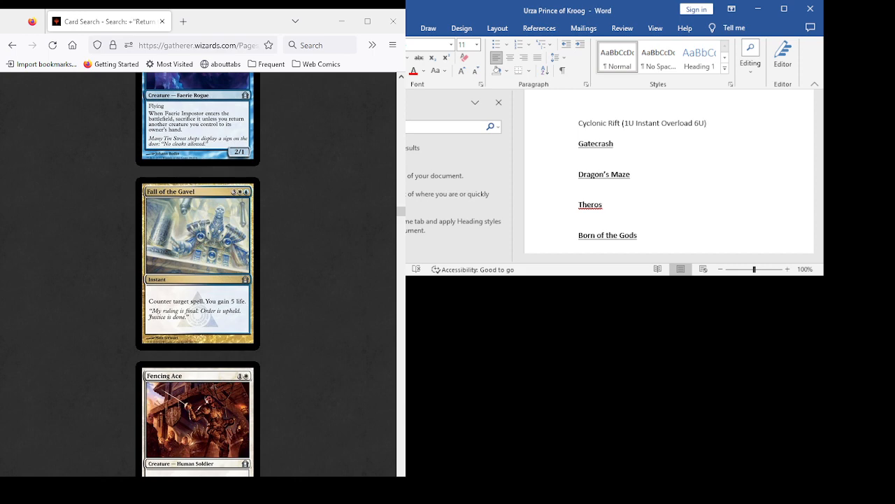
{"action": "scroll", "coordinate": [198, 273], "scroll_direction": "down", "scroll_amount": 4}
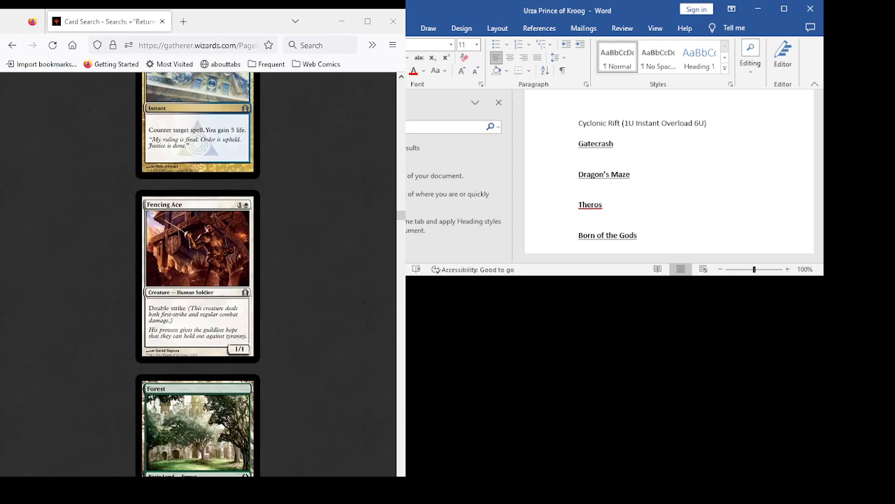
{"action": "scroll", "coordinate": [198, 273], "scroll_direction": "down", "scroll_amount": 13}
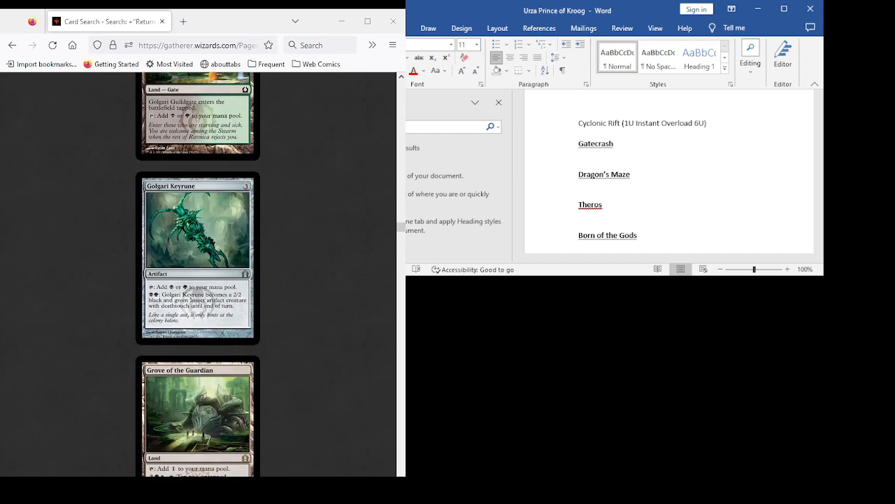
{"action": "scroll", "coordinate": [198, 273], "scroll_direction": "down", "scroll_amount": 11}
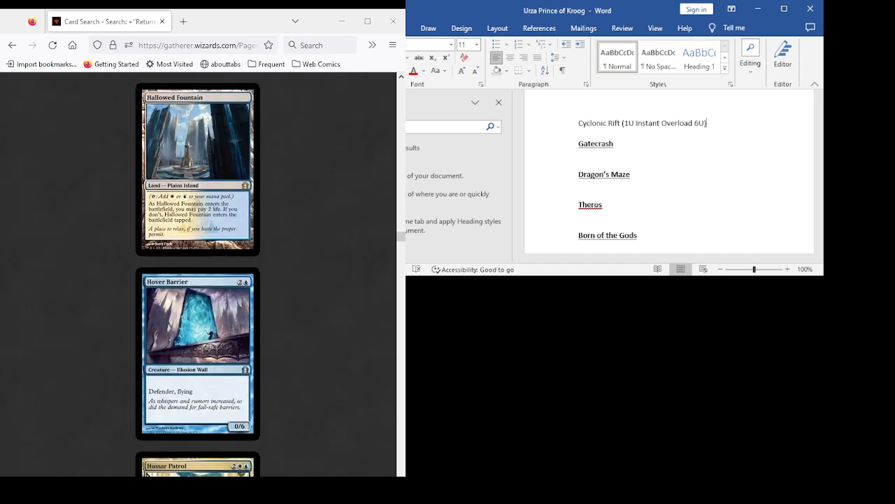
{"action": "scroll", "coordinate": [198, 272], "scroll_direction": "down", "scroll_amount": 5}
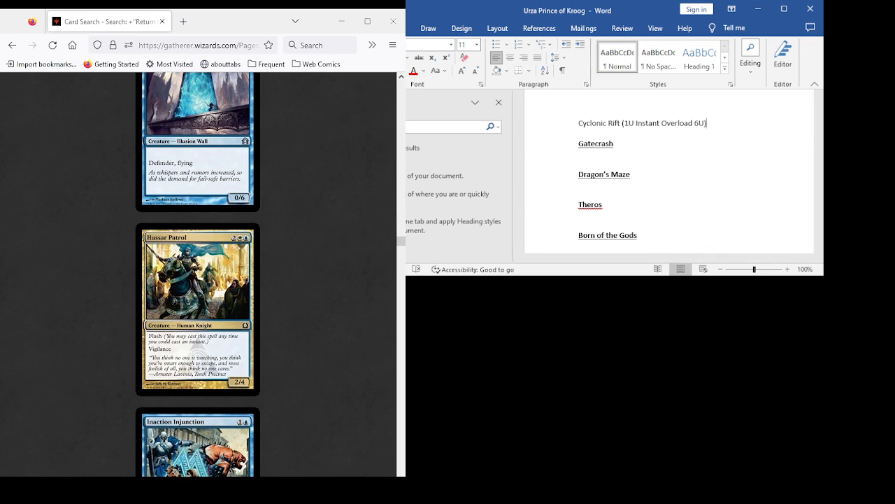
- Review the cards from Inaction Injunction to Knightly Valor, including Inspiration, Isperia, Izzet Keyrune, Jace, Judge's Familiar and Keening Apparition
{"action": "scroll", "coordinate": [198, 273], "scroll_direction": "down", "scroll_amount": 4}
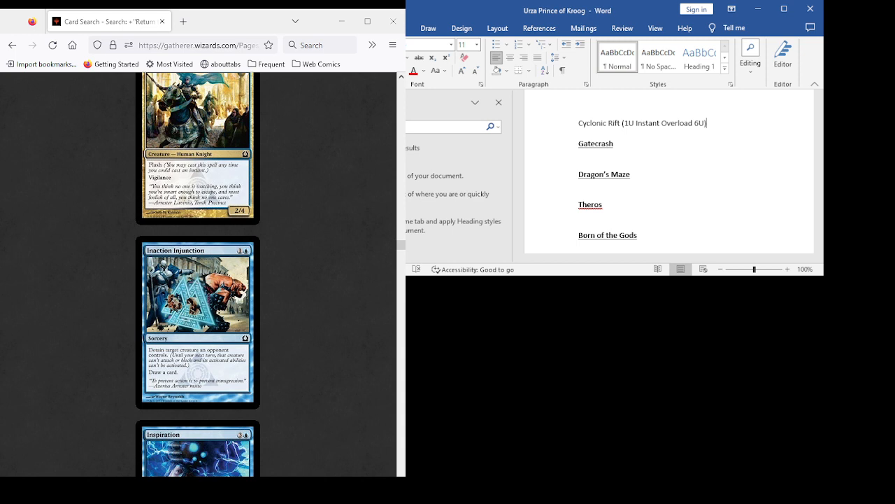
{"action": "scroll", "coordinate": [198, 273], "scroll_direction": "down", "scroll_amount": 5}
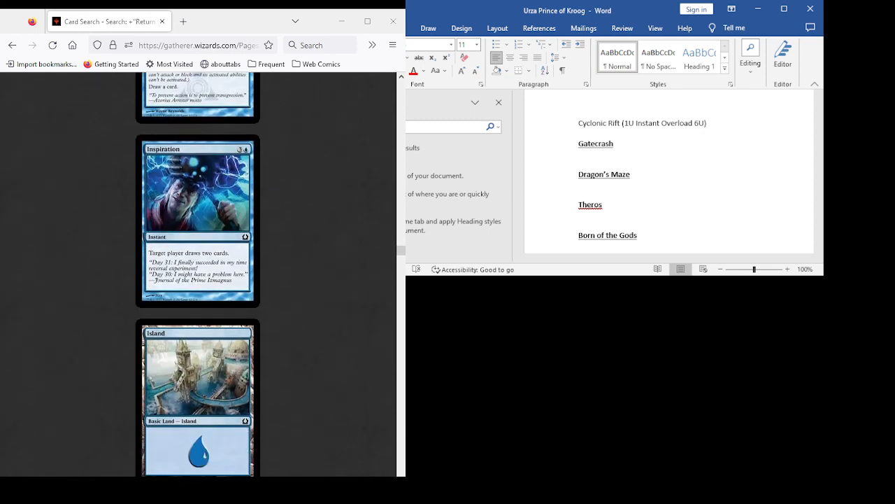
{"action": "scroll", "coordinate": [198, 273], "scroll_direction": "down", "scroll_amount": 3}
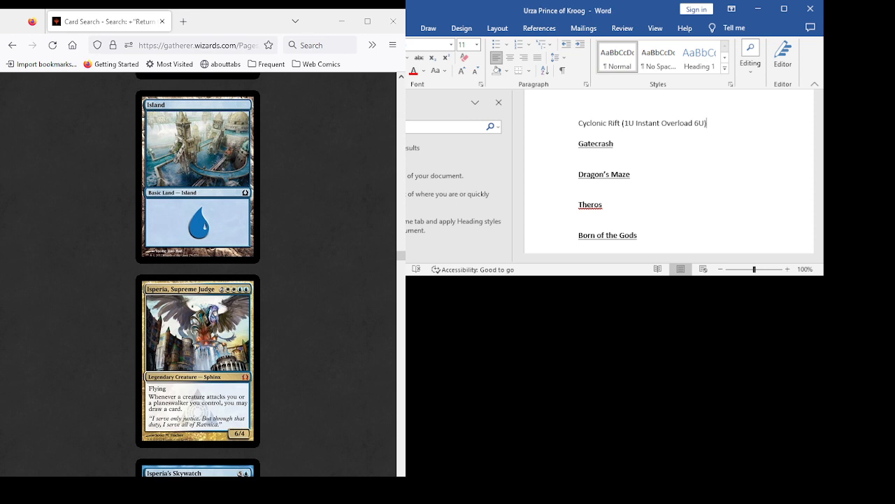
{"action": "scroll", "coordinate": [198, 274], "scroll_direction": "down", "scroll_amount": 5}
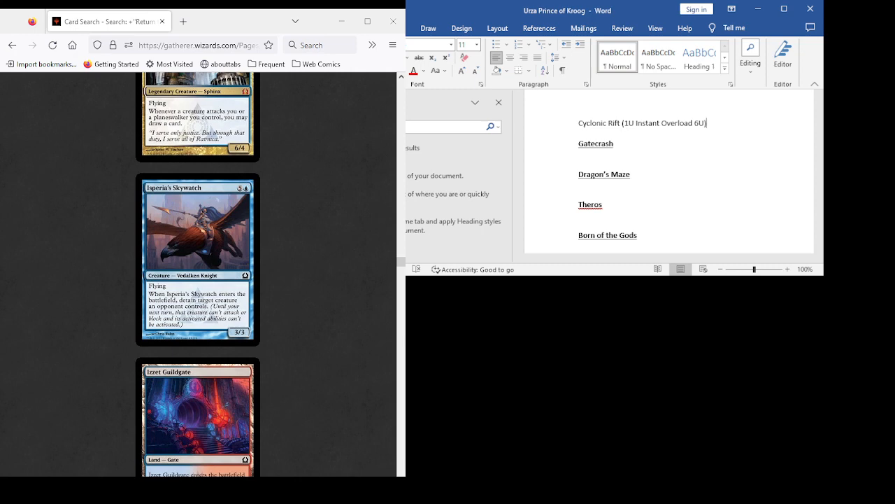
{"action": "scroll", "coordinate": [198, 273], "scroll_direction": "down", "scroll_amount": 6}
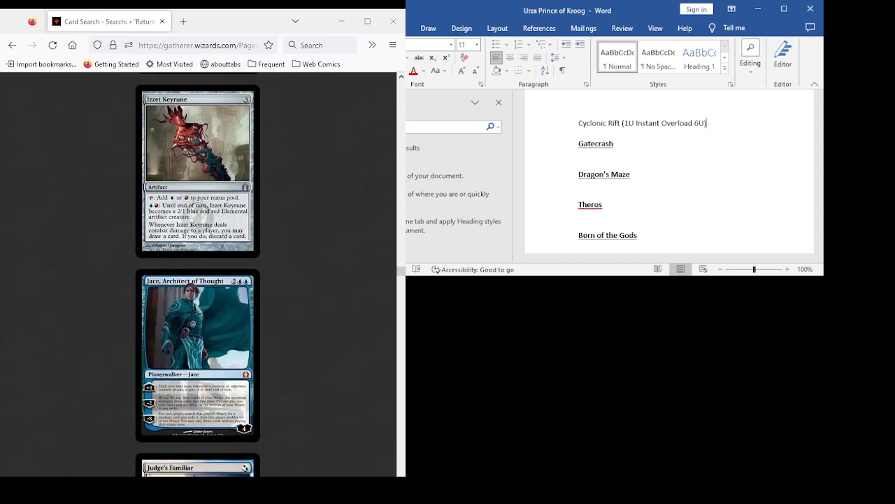
{"action": "scroll", "coordinate": [198, 272], "scroll_direction": "down", "scroll_amount": 2}
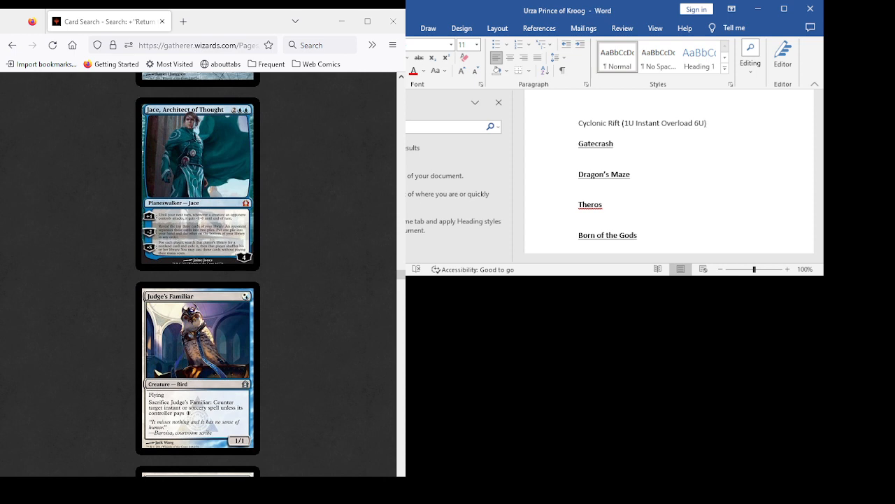
{"action": "scroll", "coordinate": [198, 273], "scroll_direction": "down", "scroll_amount": 2}
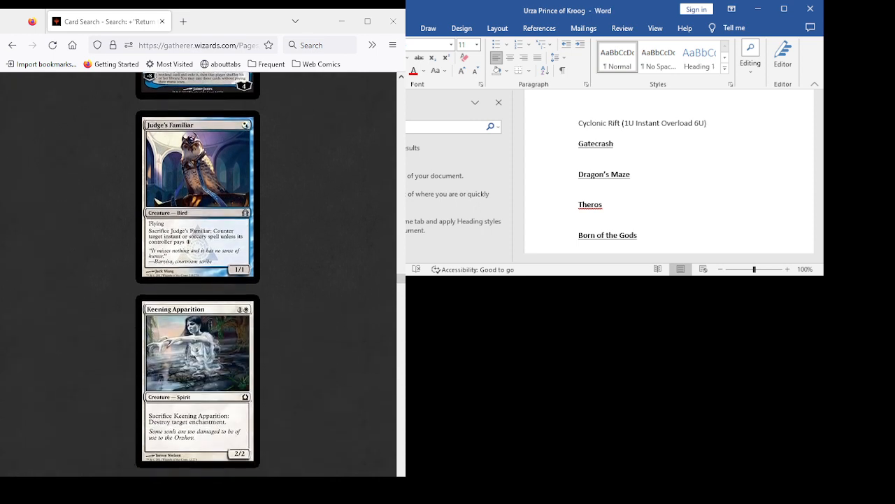
{"action": "scroll", "coordinate": [198, 272], "scroll_direction": "down", "scroll_amount": 2}
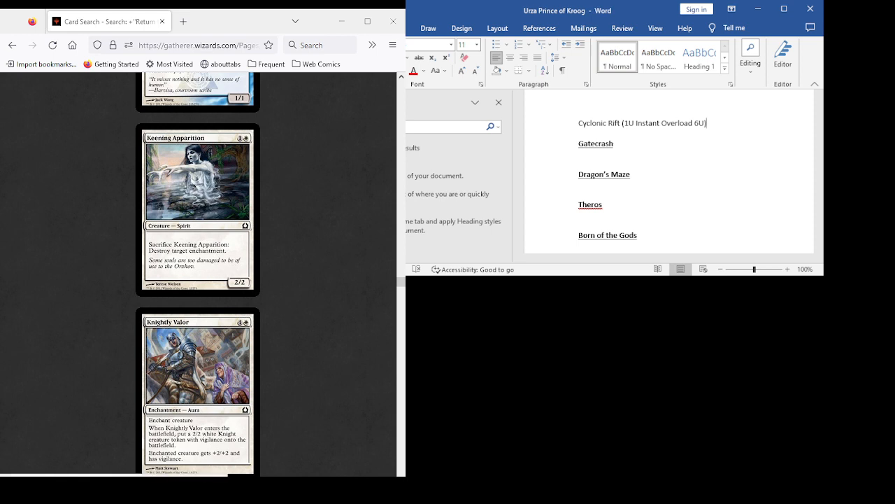
- Review the cards from Lyev Skyknight to Pithing Needle, including Martial Law, Mizzium Skin, New Prahv Guildmage, Palisade Giant, Paralyzing Grasp and Phantom General
{"action": "scroll", "coordinate": [198, 274], "scroll_direction": "down", "scroll_amount": 3}
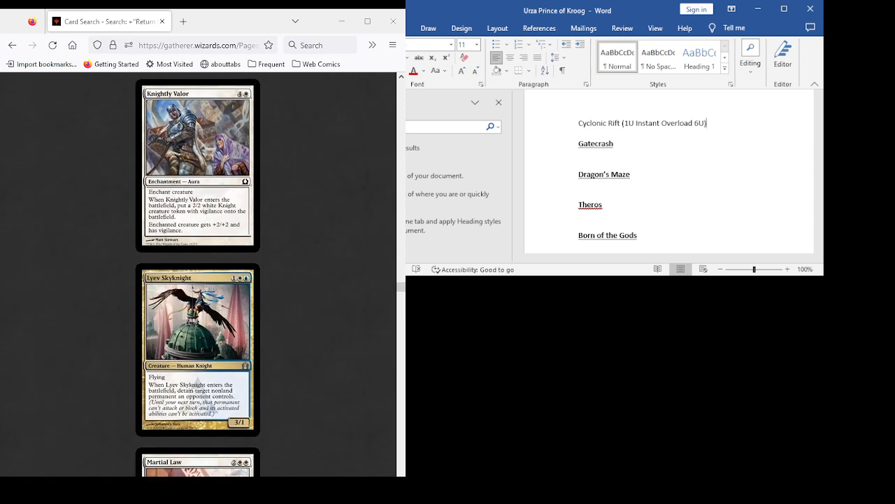
{"action": "scroll", "coordinate": [198, 275], "scroll_direction": "down", "scroll_amount": 2}
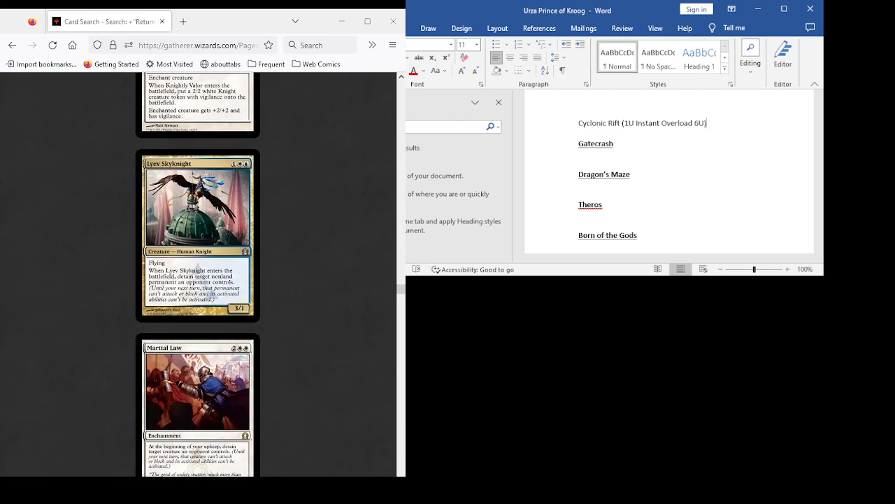
{"action": "scroll", "coordinate": [198, 274], "scroll_direction": "down", "scroll_amount": 3}
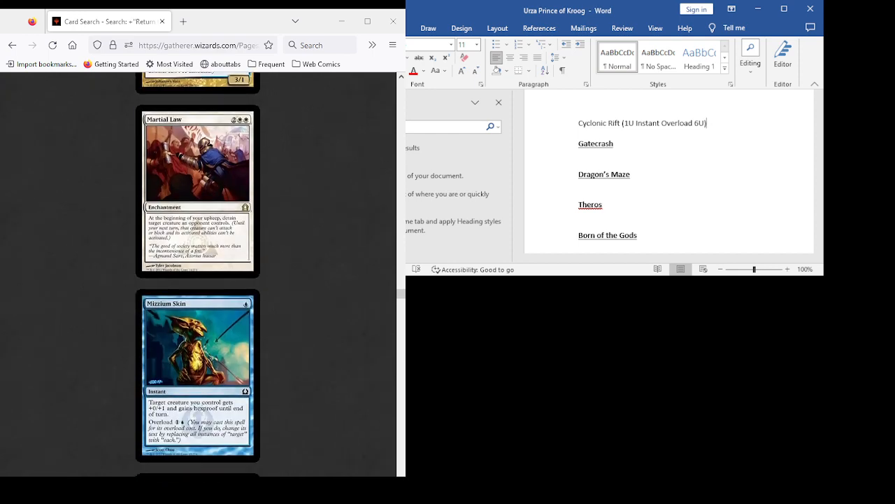
{"action": "scroll", "coordinate": [198, 274], "scroll_direction": "down", "scroll_amount": 3}
{"action": "scroll", "coordinate": [198, 275], "scroll_direction": "down", "scroll_amount": 3}
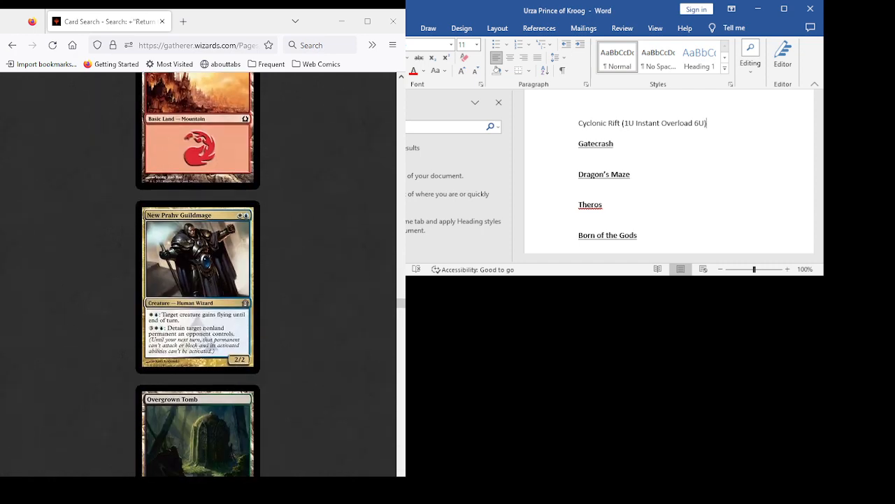
{"action": "scroll", "coordinate": [198, 274], "scroll_direction": "down", "scroll_amount": 5}
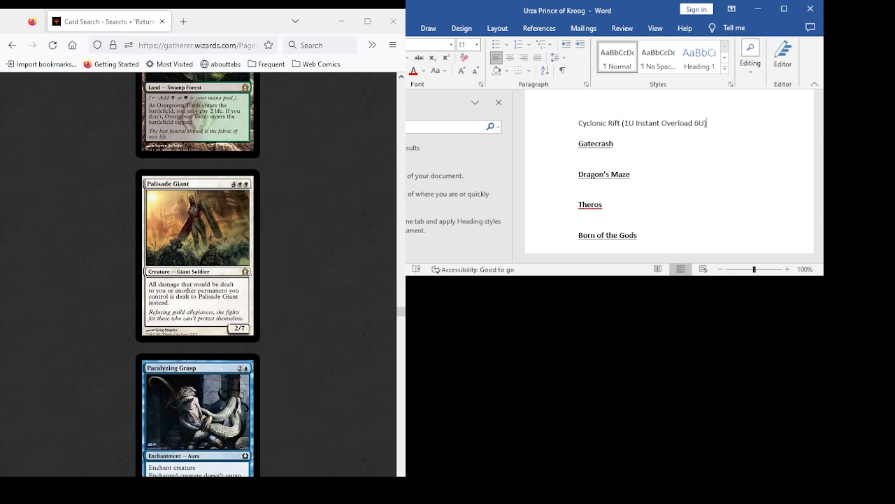
{"action": "scroll", "coordinate": [198, 274], "scroll_direction": "down", "scroll_amount": 2}
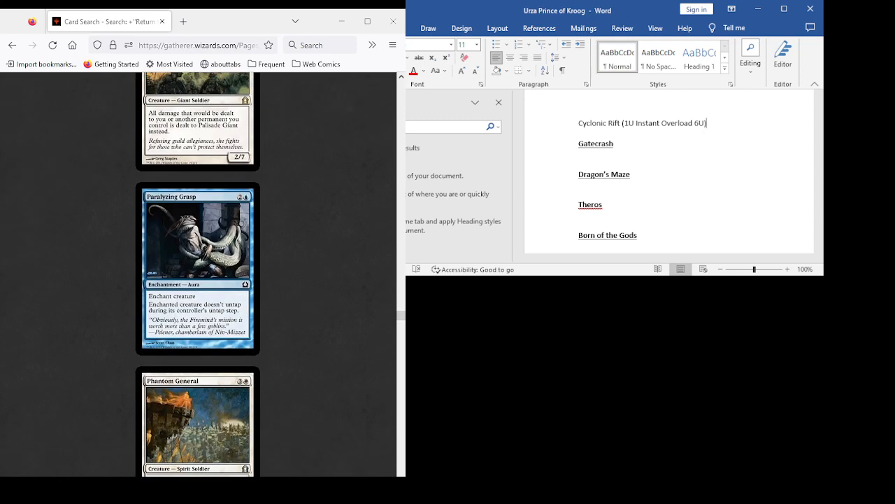
{"action": "scroll", "coordinate": [198, 274], "scroll_direction": "down", "scroll_amount": 2}
{"action": "scroll", "coordinate": [198, 274], "scroll_direction": "down", "scroll_amount": 1}
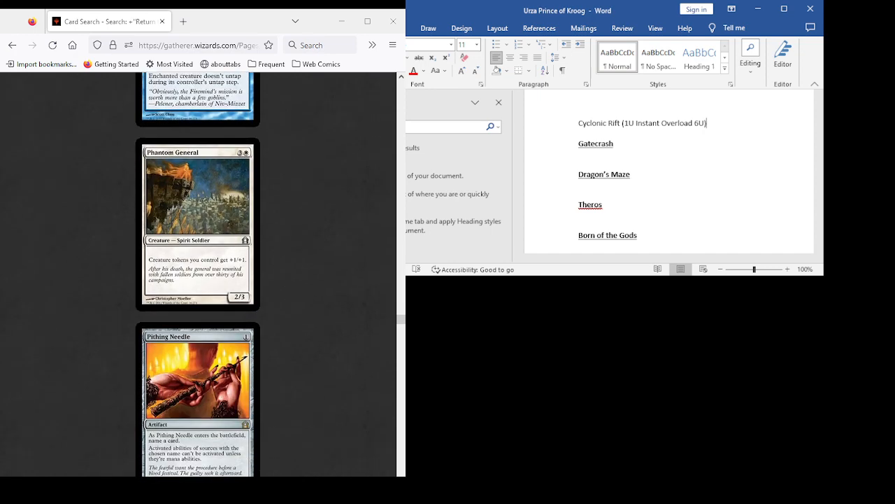
- Recheck Paralyzing Grasp, Phantom General and Pithing Needle, and examine Precinct Captain
{"action": "scroll", "coordinate": [198, 274], "scroll_direction": "up", "scroll_amount": 3}
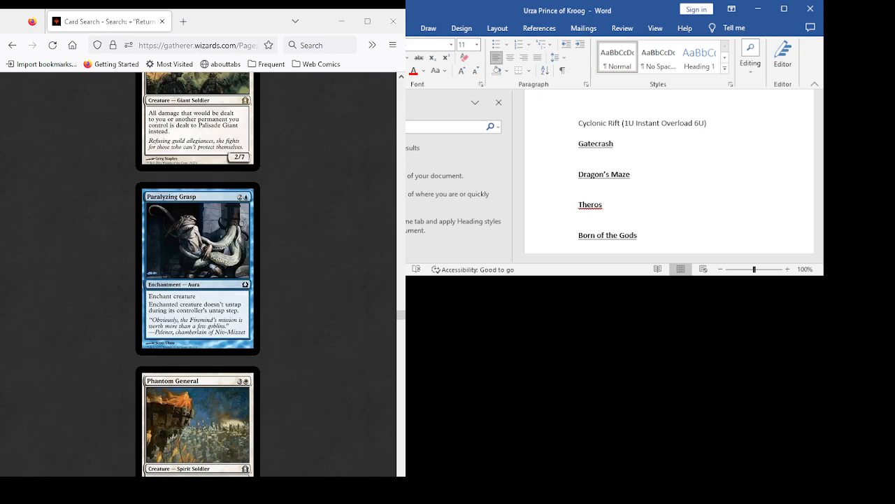
{"action": "scroll", "coordinate": [198, 274], "scroll_direction": "down", "scroll_amount": 2}
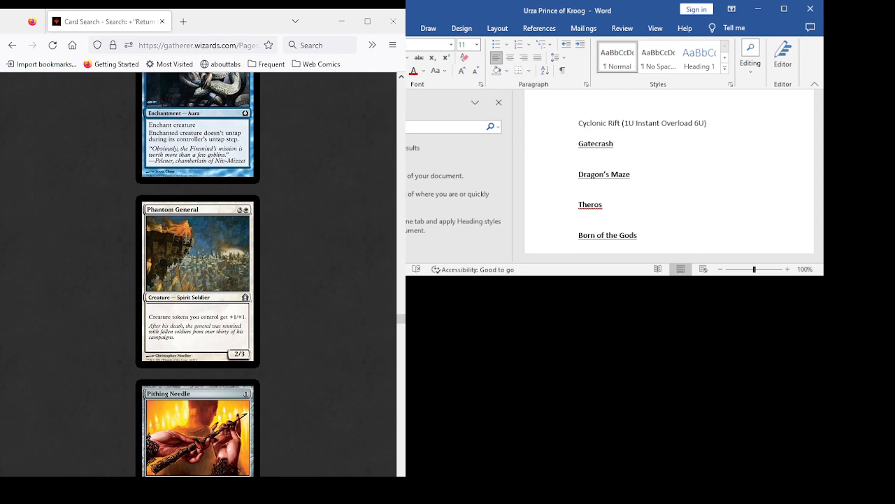
{"action": "key", "text": "alt+Tab"}
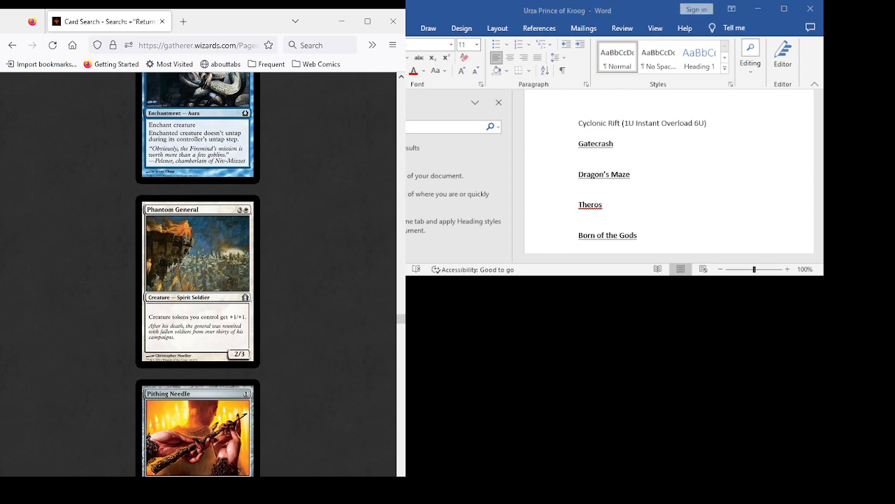
{"action": "scroll", "coordinate": [198, 274], "scroll_direction": "down", "scroll_amount": 2}
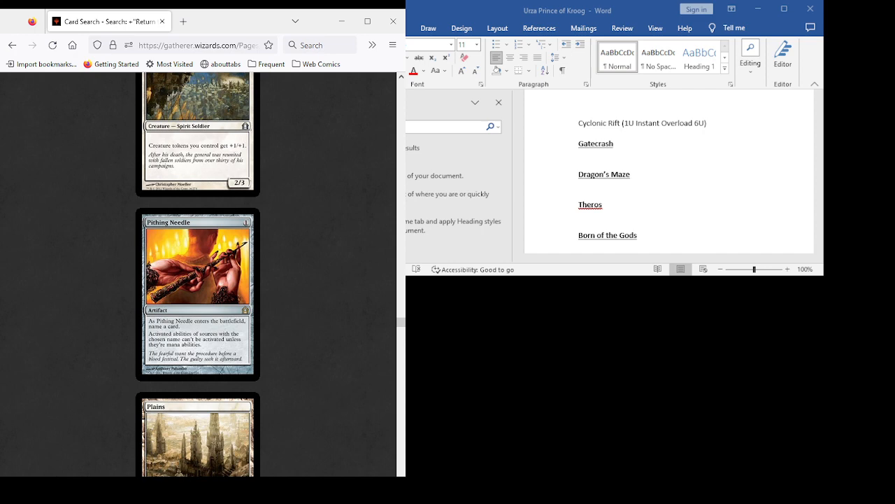
{"action": "scroll", "coordinate": [198, 274], "scroll_direction": "up", "scroll_amount": 2}
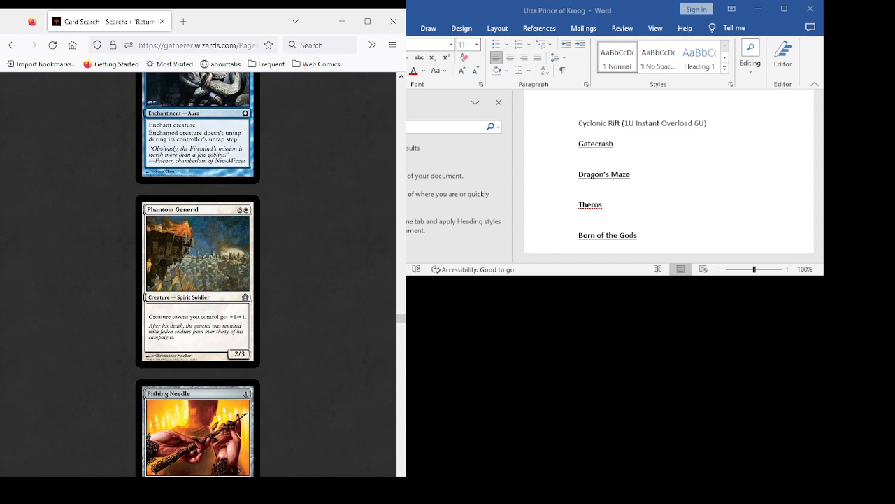
{"action": "scroll", "coordinate": [198, 272], "scroll_direction": "down", "scroll_amount": 6}
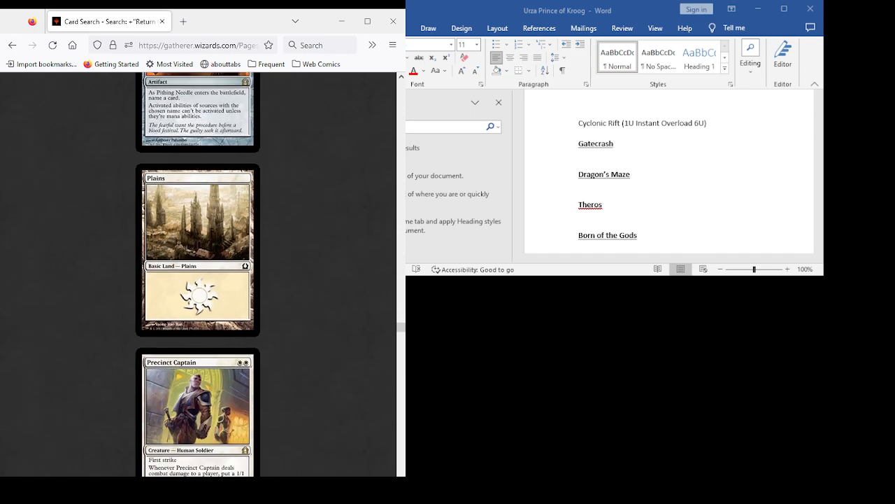
{"action": "scroll", "coordinate": [198, 273], "scroll_direction": "down", "scroll_amount": 3}
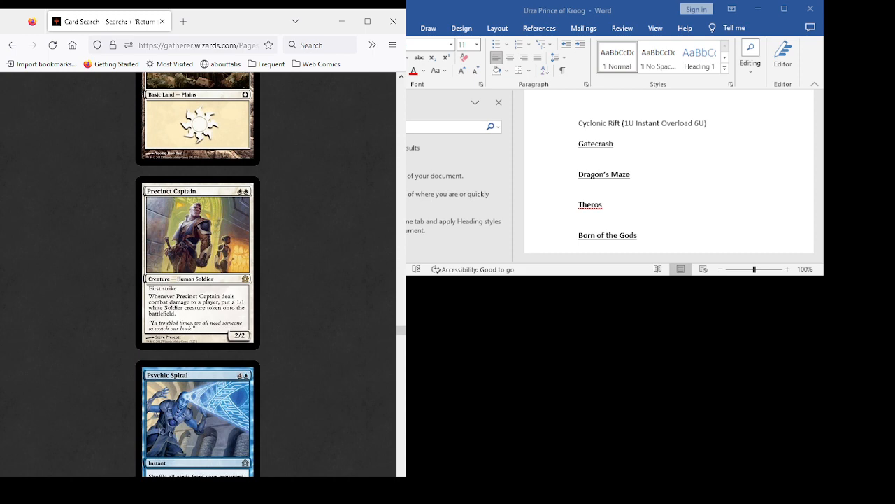
{"action": "scroll", "coordinate": [198, 273], "scroll_direction": "up", "scroll_amount": 8}
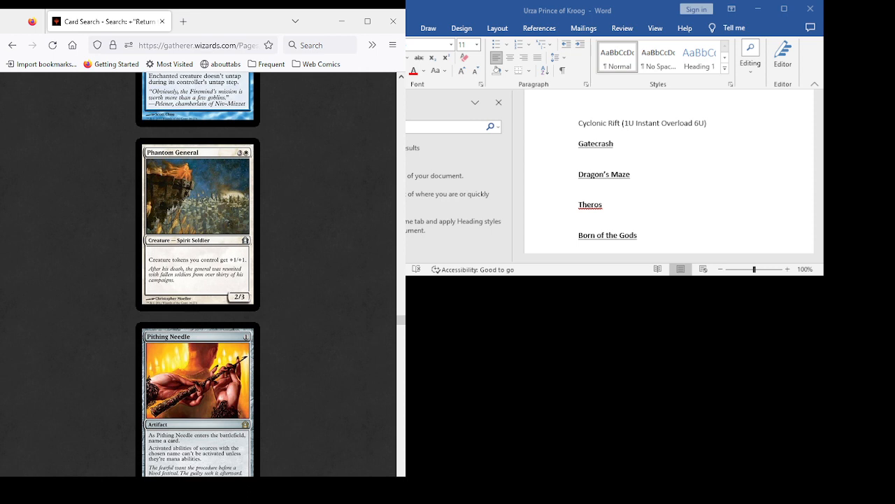
{"action": "scroll", "coordinate": [198, 273], "scroll_direction": "down", "scroll_amount": 9}
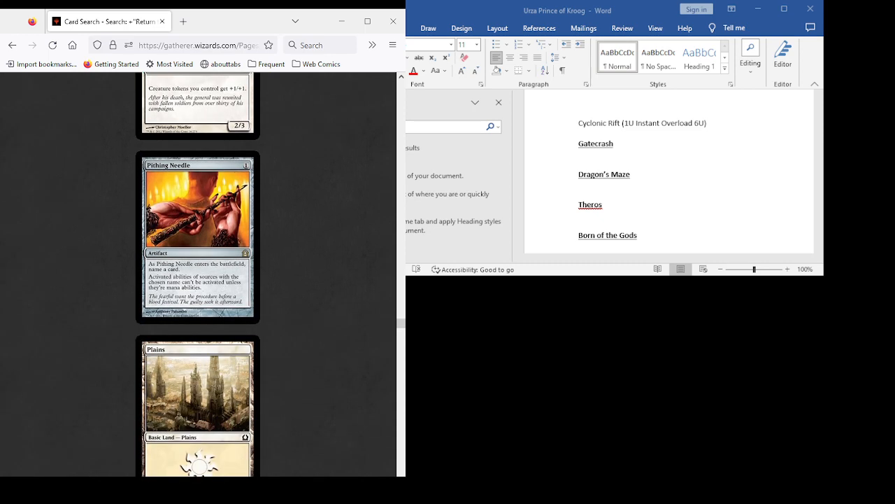
- Review the cards from Psychic Spiral to Runewing, including Rakdos Keyrune, Rest in Peace, Righteous Authority, Rogue's Passage and Rootborn Defenses
{"action": "scroll", "coordinate": [198, 273], "scroll_direction": "down", "scroll_amount": 6}
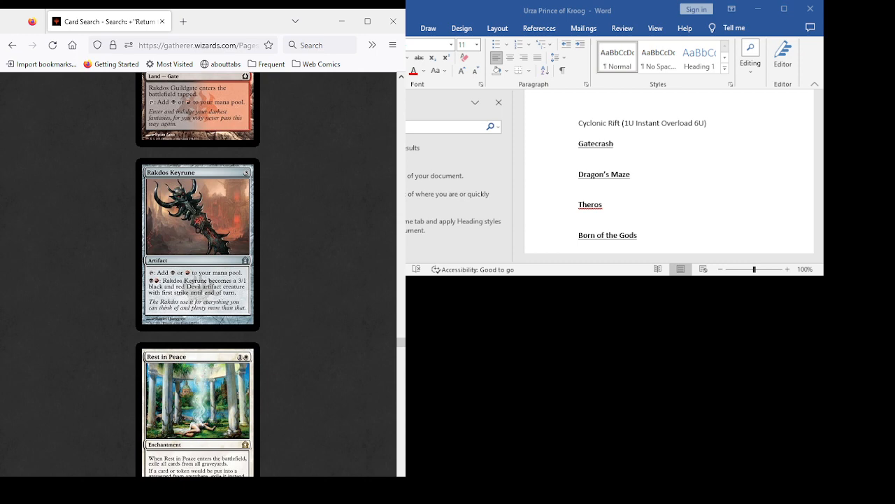
{"action": "scroll", "coordinate": [198, 273], "scroll_direction": "up", "scroll_amount": 3}
{"action": "scroll", "coordinate": [198, 273], "scroll_direction": "up", "scroll_amount": 5}
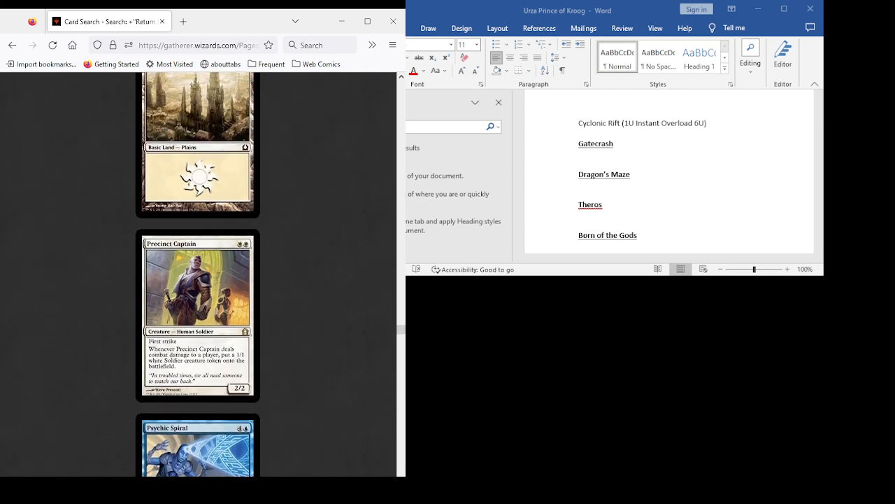
{"action": "scroll", "coordinate": [198, 273], "scroll_direction": "down", "scroll_amount": 4}
{"action": "scroll", "coordinate": [198, 272], "scroll_direction": "down", "scroll_amount": 1}
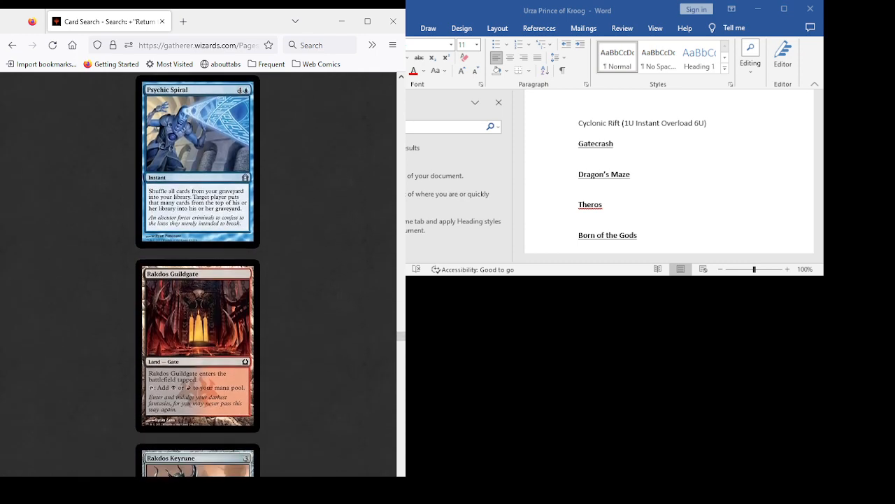
{"action": "scroll", "coordinate": [198, 273], "scroll_direction": "down", "scroll_amount": 6}
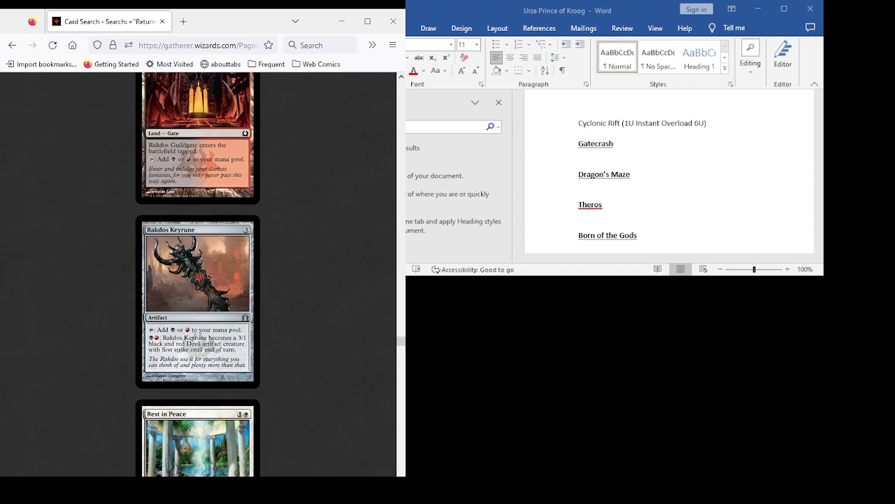
{"action": "scroll", "coordinate": [198, 273], "scroll_direction": "down", "scroll_amount": 2}
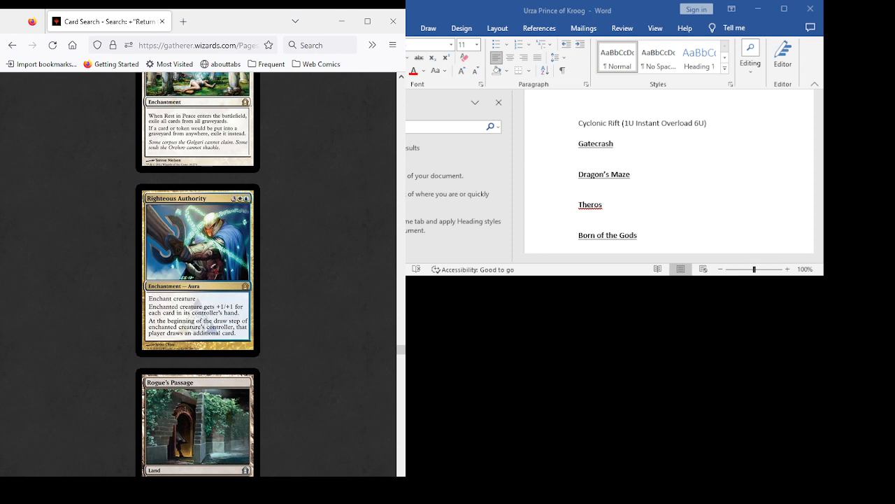
{"action": "scroll", "coordinate": [198, 273], "scroll_direction": "down", "scroll_amount": 3}
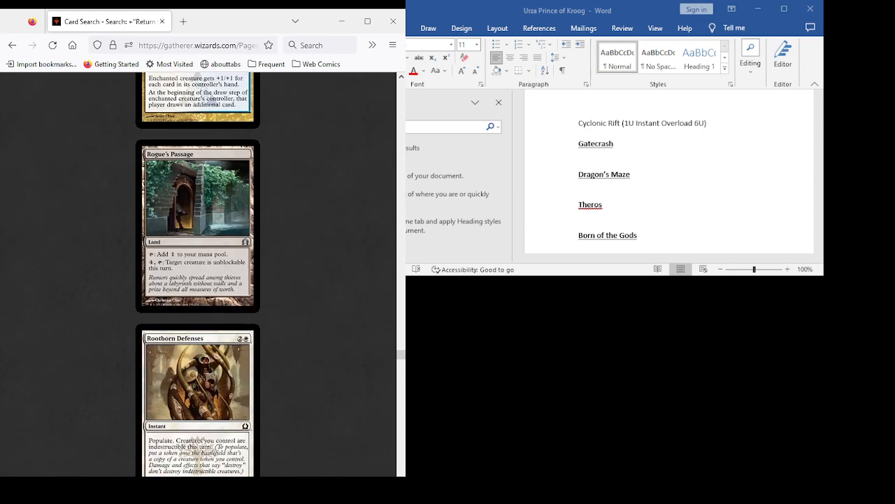
{"action": "scroll", "coordinate": [197, 275], "scroll_direction": "down", "scroll_amount": 2}
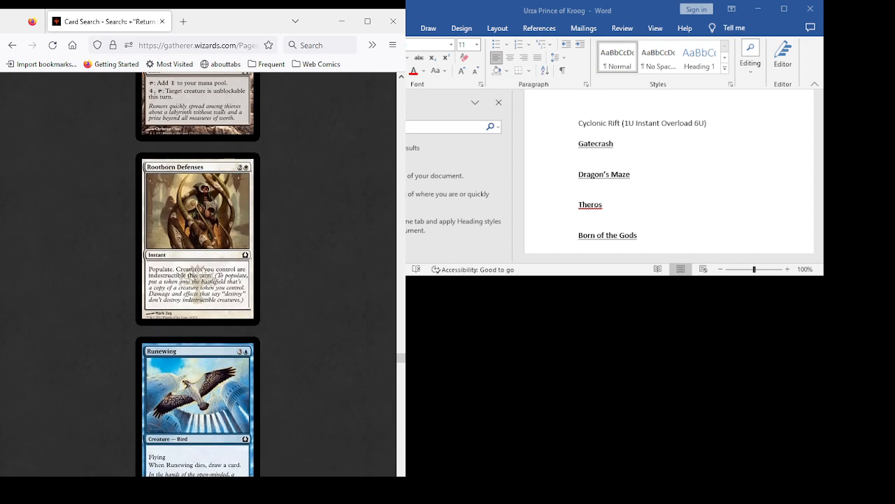
{"action": "scroll", "coordinate": [197, 274], "scroll_direction": "down", "scroll_amount": 1}
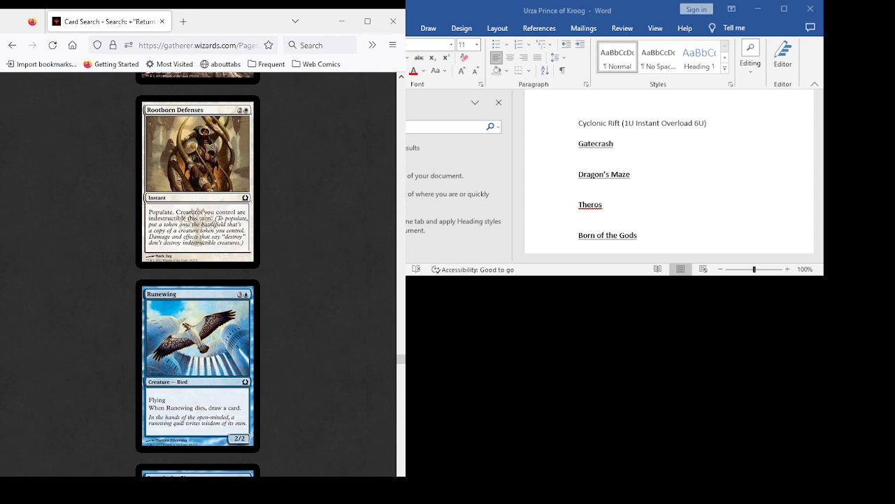
- Add the entry "Rootborn Defenses (2W Instant Populate and my creatures are indestructible until eot)" below Cyclonic Rift in the document, followed by a new line
{"action": "left_click", "coordinate": [707, 123]}
{"action": "key", "text": "Down"}
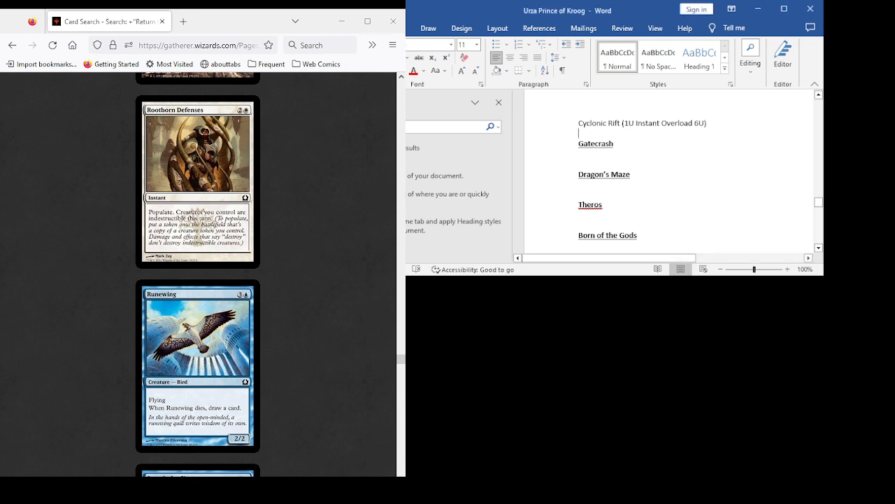
{"action": "key", "text": "Return"}
{"action": "type", "text": "R"}
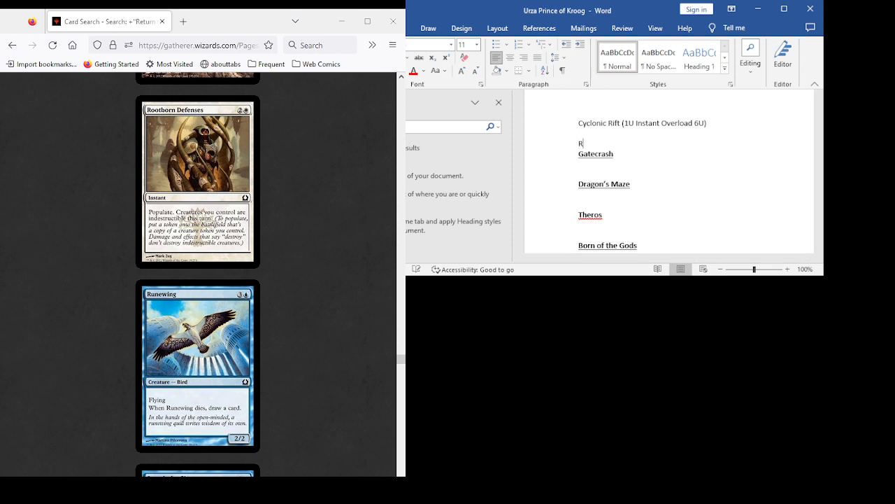
{"action": "type", "text": "ootborn Defenses (2W"}
{"action": "type", "text": "In"}
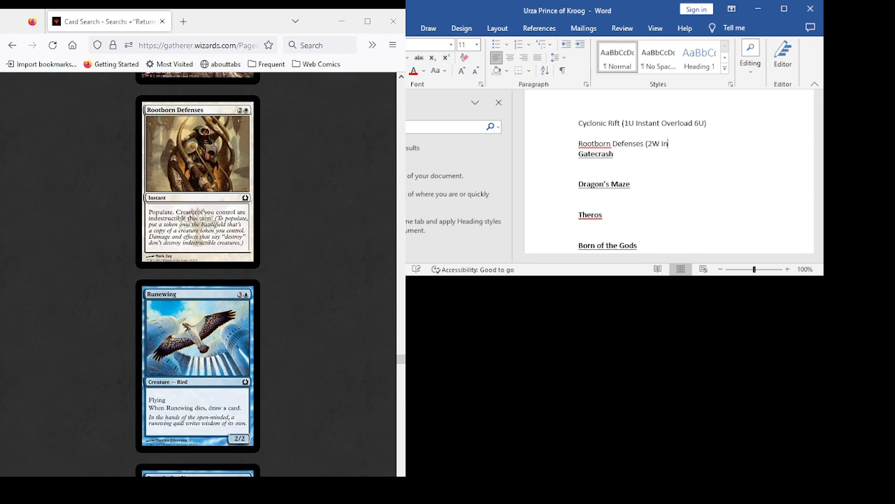
{"action": "type", "text": "stant Populate and my creatur"}
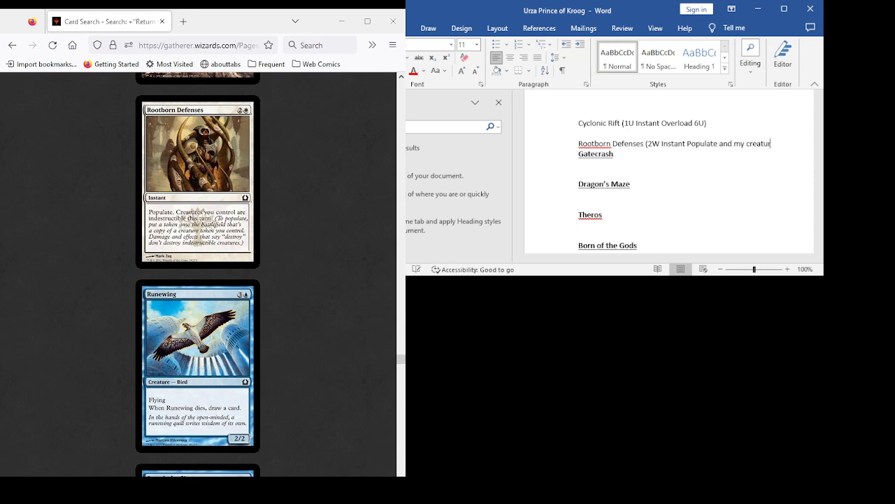
{"action": "type", "text": "es are indestructible until"}
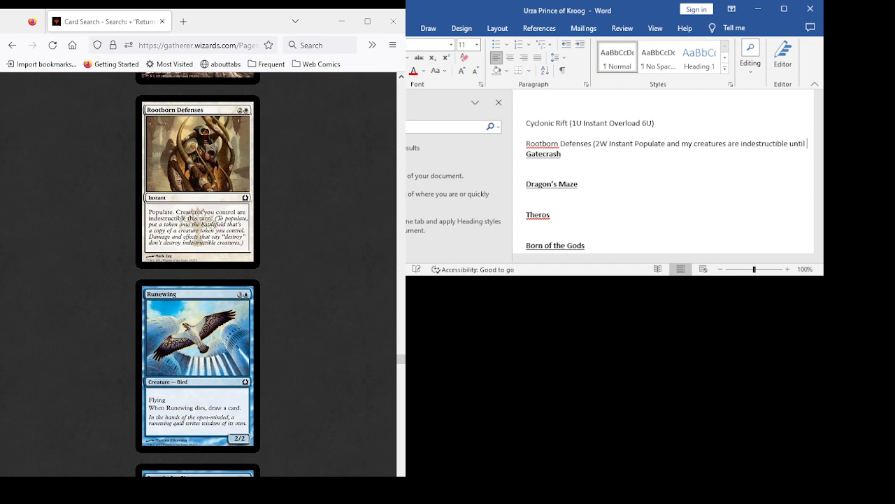
{"action": "type", "text": " eot)"}
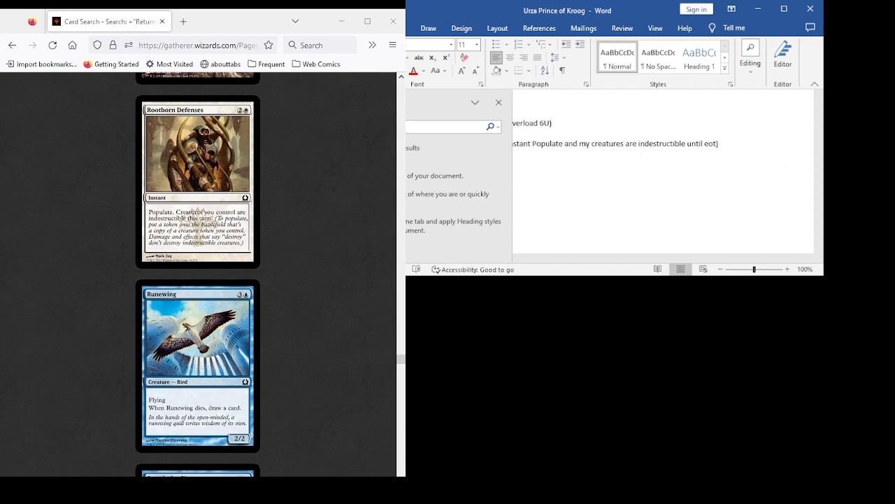
{"action": "key", "text": "Return"}
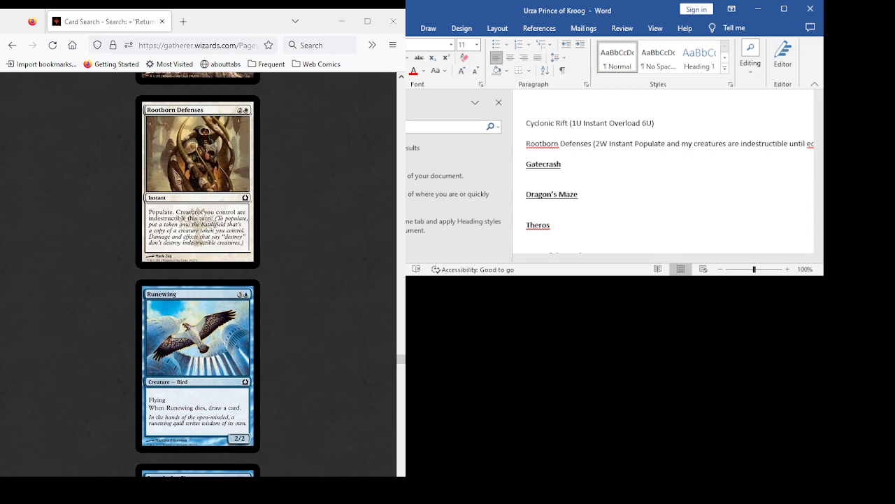
- Review the cards from Search the City to Selesnya Sentry, including Search Warrant, Security Blockade, Selesnya Guildgate and Selesnya Keyrune
{"action": "scroll", "coordinate": [197, 275], "scroll_direction": "down", "scroll_amount": 4}
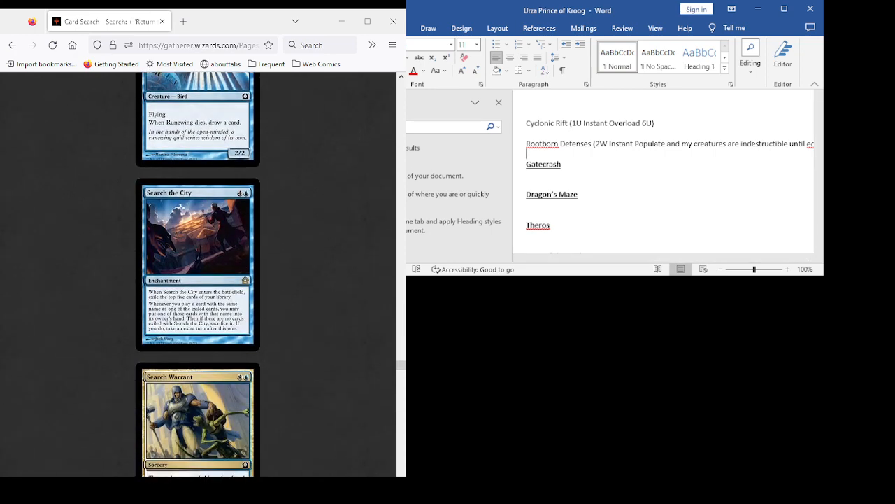
{"action": "scroll", "coordinate": [197, 274], "scroll_direction": "down", "scroll_amount": 3}
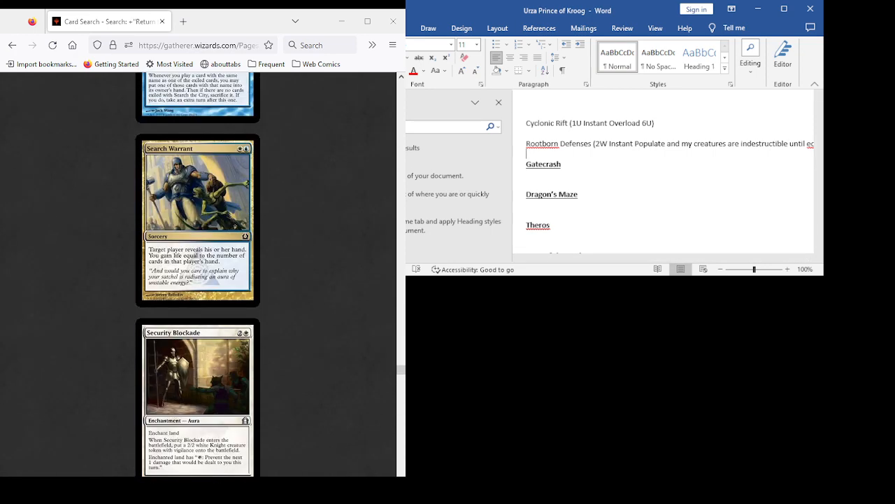
{"action": "scroll", "coordinate": [197, 274], "scroll_direction": "down", "scroll_amount": 2}
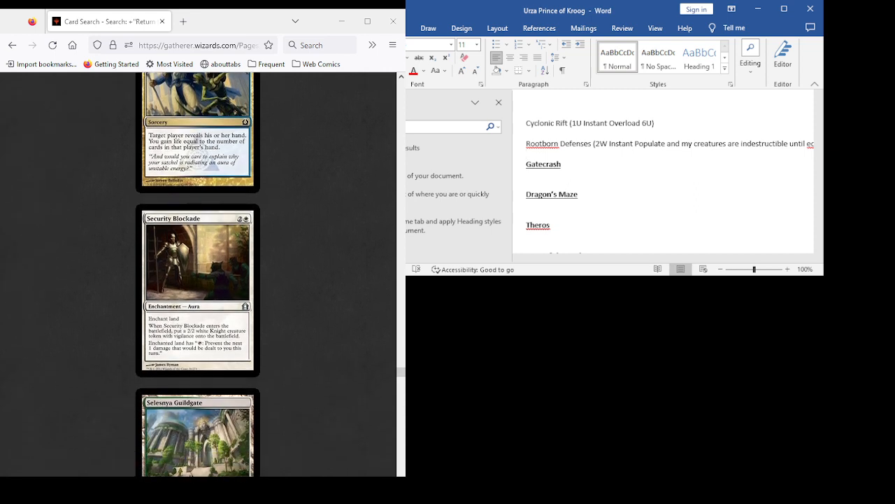
{"action": "scroll", "coordinate": [198, 274], "scroll_direction": "down", "scroll_amount": 2}
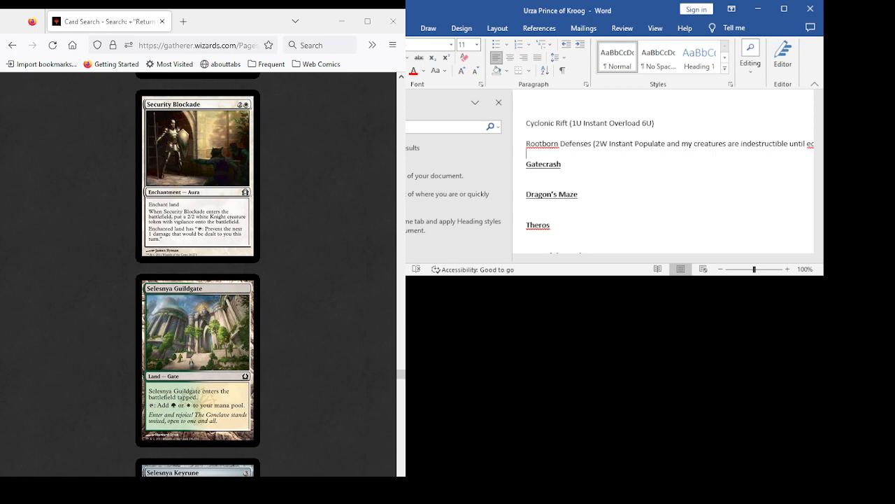
{"action": "scroll", "coordinate": [197, 274], "scroll_direction": "down", "scroll_amount": 6}
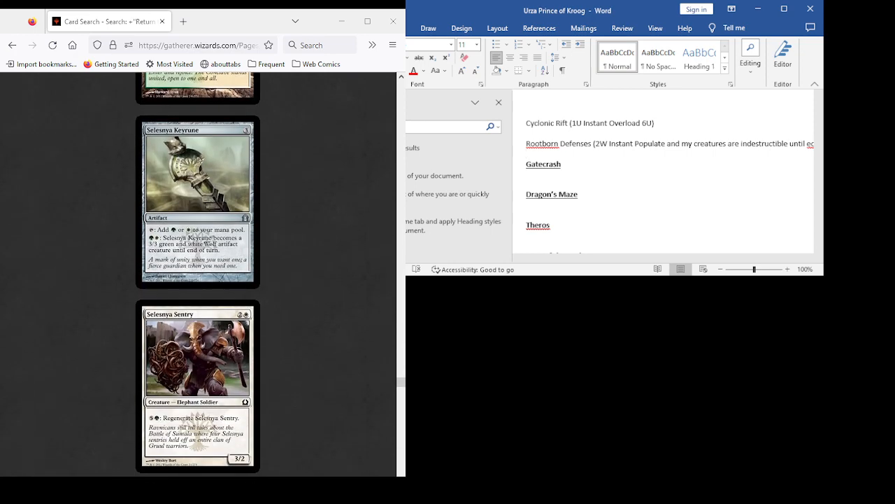
{"action": "scroll", "coordinate": [198, 274], "scroll_direction": "up", "scroll_amount": 9}
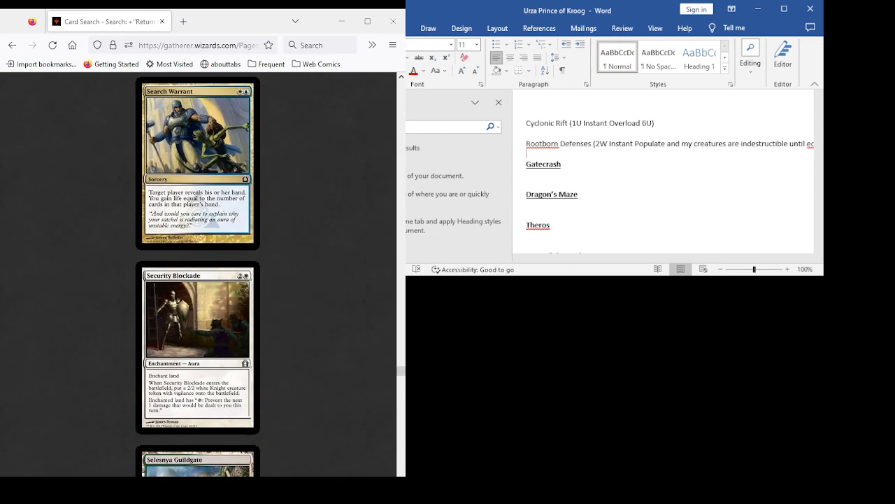
{"action": "scroll", "coordinate": [197, 274], "scroll_direction": "down", "scroll_amount": 3}
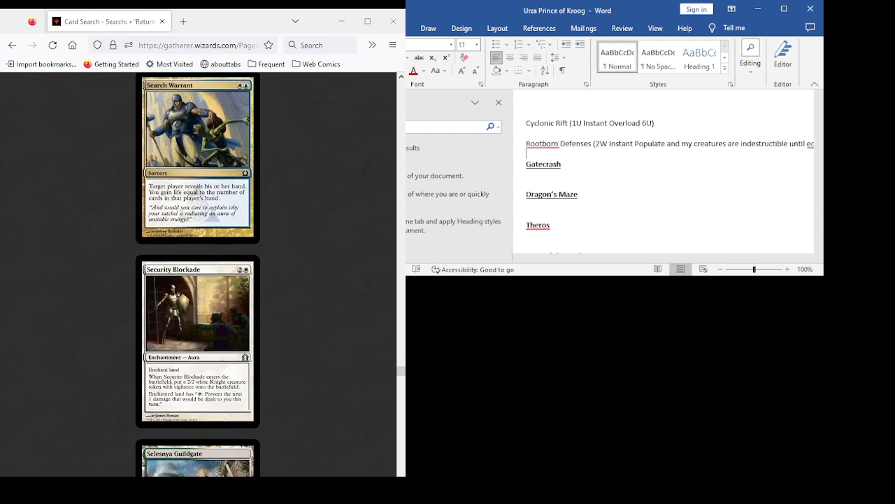
{"action": "scroll", "coordinate": [197, 274], "scroll_direction": "down", "scroll_amount": 8}
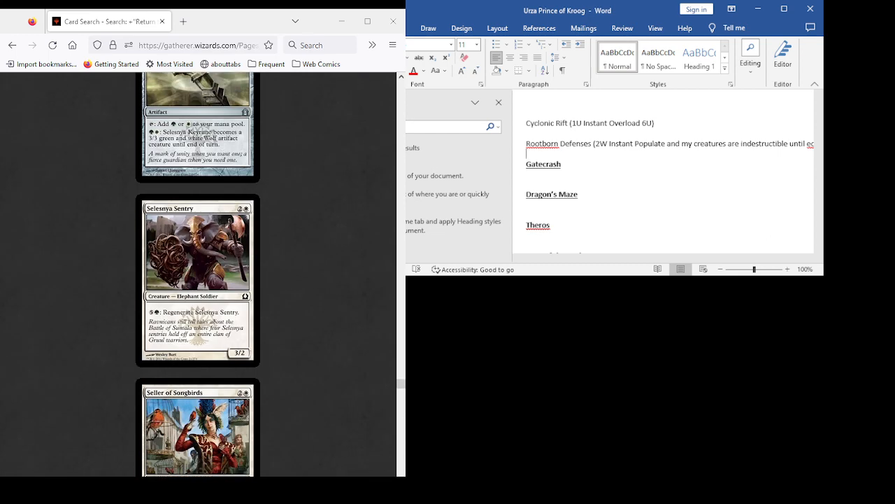
- Review the cards from Seller of Songbirds to Sphere of Safety, including Skyline Predator, Skymark Roc, Soul Tithe and Soulsworn Spirit
{"action": "scroll", "coordinate": [198, 274], "scroll_direction": "down", "scroll_amount": 3}
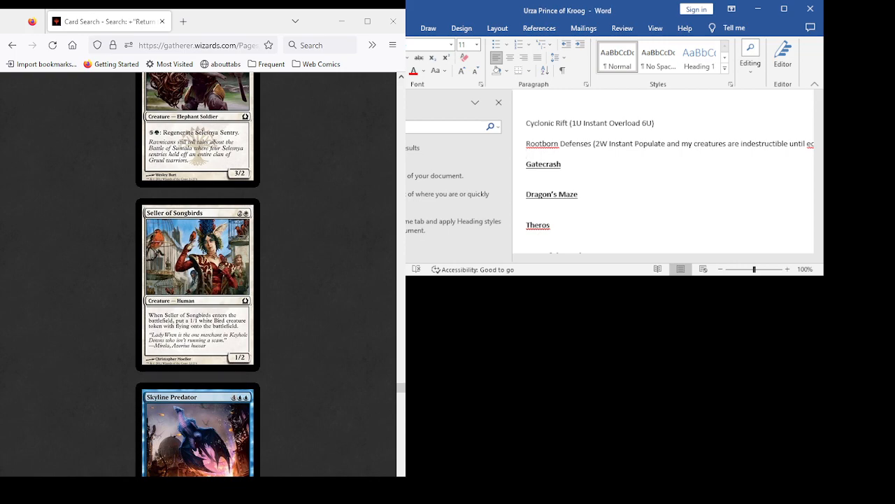
{"action": "scroll", "coordinate": [198, 274], "scroll_direction": "up", "scroll_amount": 10}
{"action": "scroll", "coordinate": [197, 274], "scroll_direction": "down", "scroll_amount": 10}
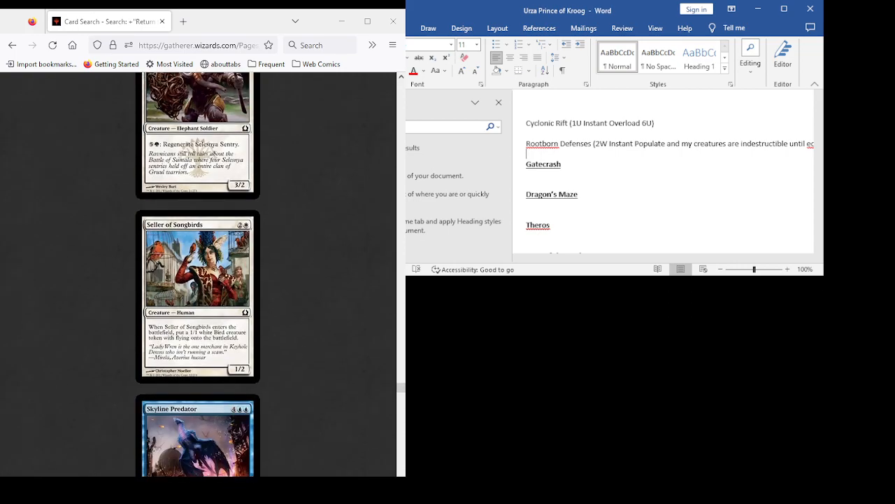
{"action": "scroll", "coordinate": [197, 274], "scroll_direction": "down", "scroll_amount": 6}
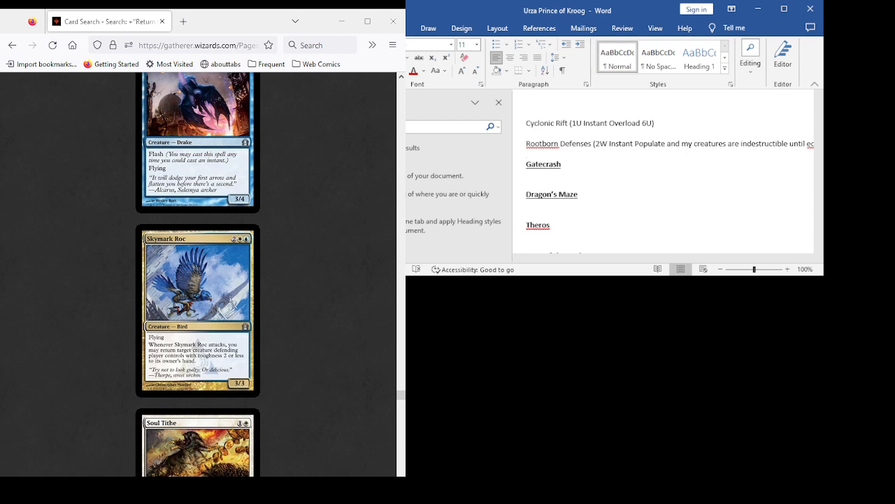
{"action": "scroll", "coordinate": [198, 274], "scroll_direction": "down", "scroll_amount": 1}
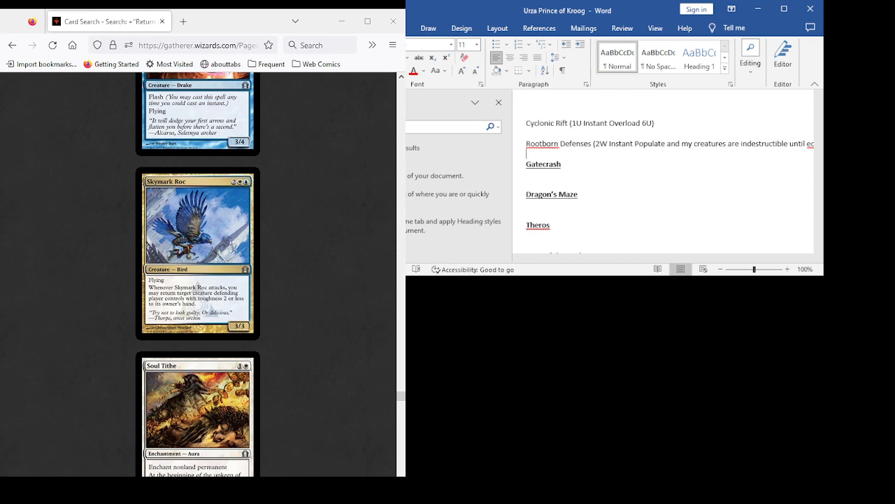
{"action": "scroll", "coordinate": [197, 274], "scroll_direction": "down", "scroll_amount": 4}
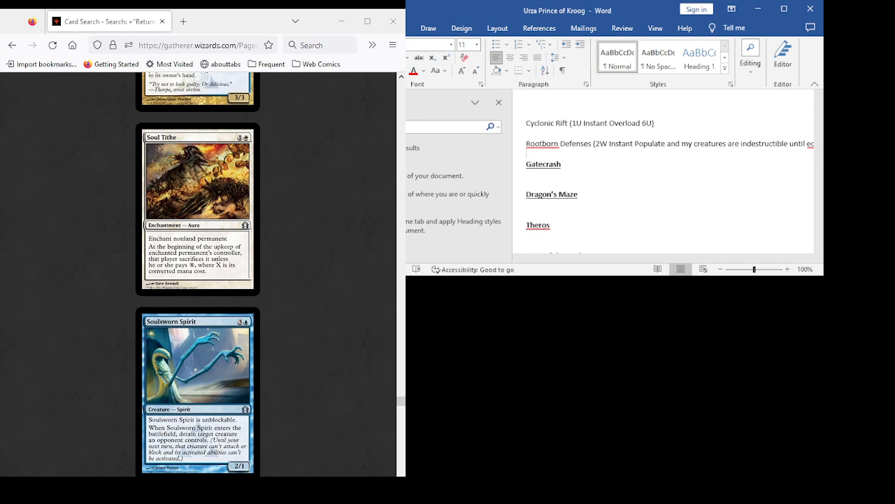
{"action": "scroll", "coordinate": [198, 273], "scroll_direction": "down", "scroll_amount": 3}
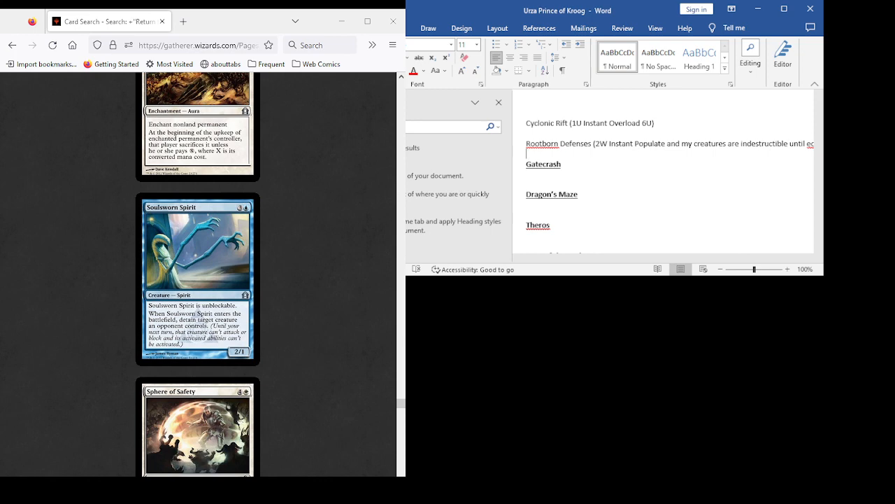
{"action": "scroll", "coordinate": [198, 272], "scroll_direction": "down", "scroll_amount": 6}
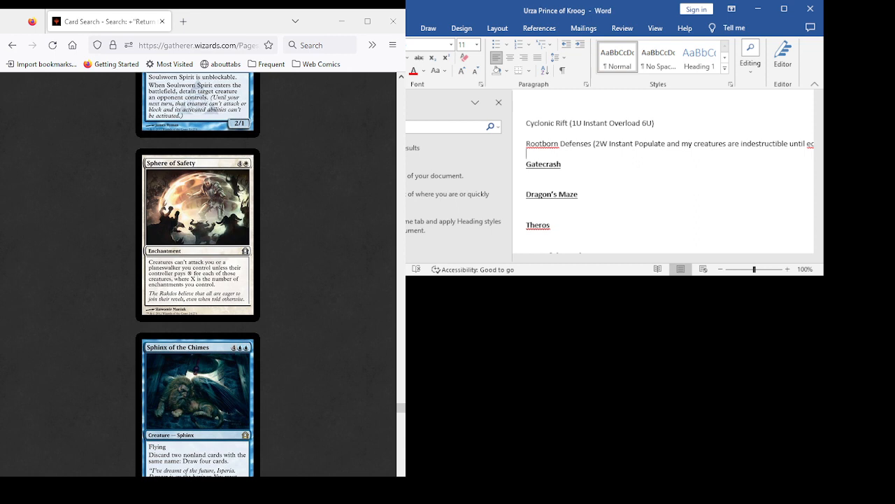
- Examine Sphinx of the Chimes, Sphinx's Revelation, Stealer of Secrets, Steam Vents and Street Sweeper, rechecking the two Sphinx cards
{"action": "scroll", "coordinate": [198, 273], "scroll_direction": "down", "scroll_amount": 3}
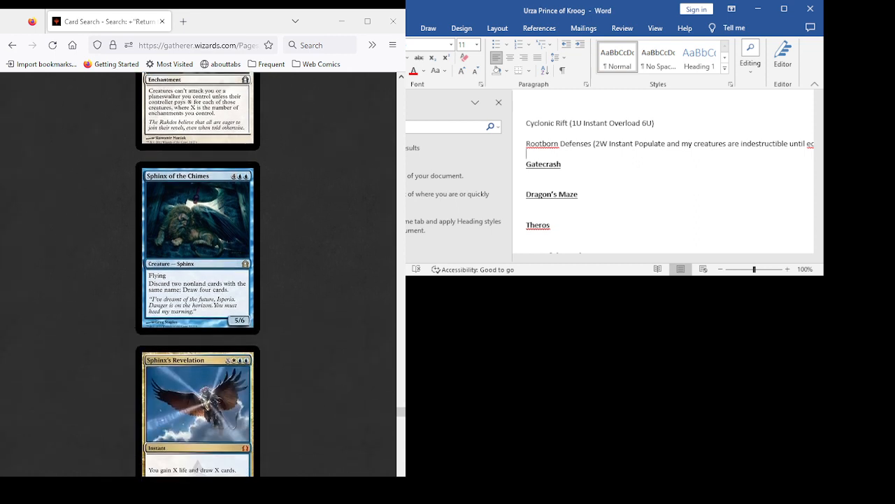
{"action": "scroll", "coordinate": [198, 273], "scroll_direction": "up", "scroll_amount": 3}
{"action": "scroll", "coordinate": [198, 273], "scroll_direction": "down", "scroll_amount": 2}
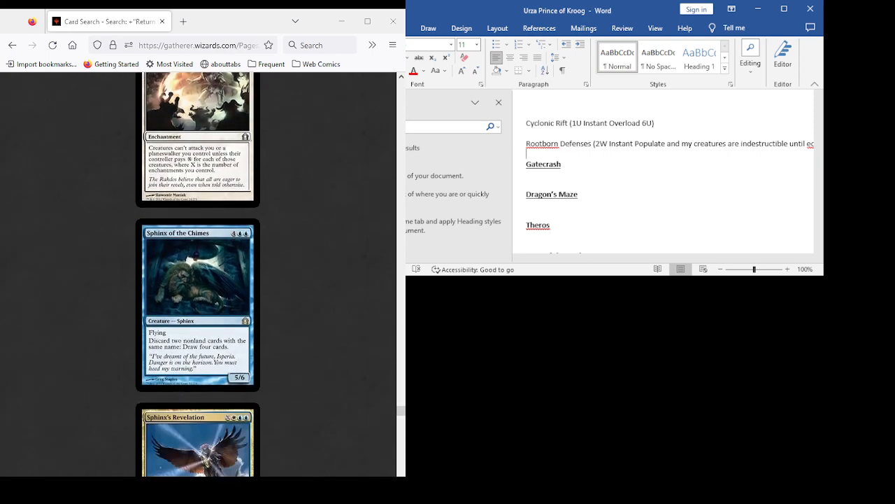
{"action": "scroll", "coordinate": [198, 273], "scroll_direction": "down", "scroll_amount": 3}
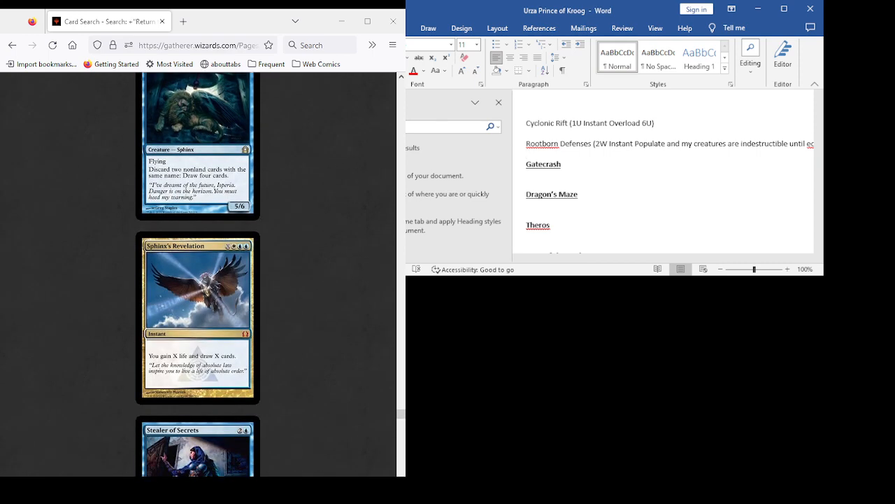
{"action": "scroll", "coordinate": [198, 273], "scroll_direction": "down", "scroll_amount": 2}
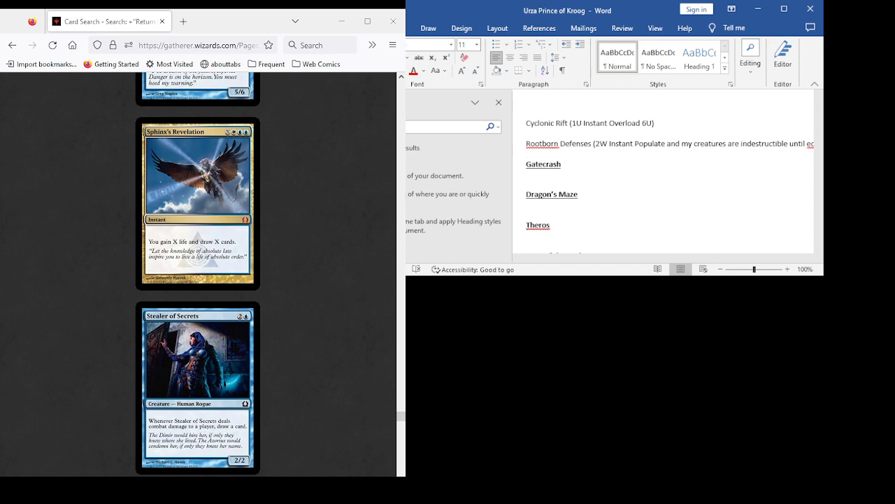
{"action": "scroll", "coordinate": [198, 273], "scroll_direction": "up", "scroll_amount": 4}
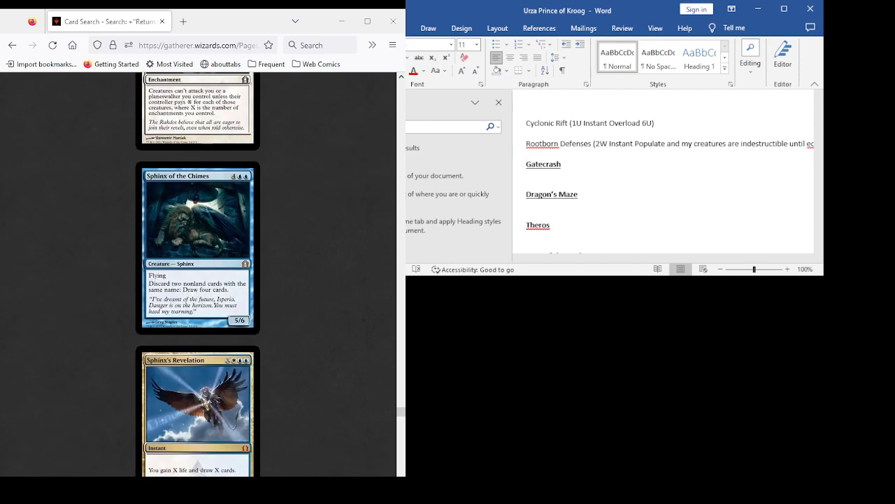
{"action": "scroll", "coordinate": [198, 272], "scroll_direction": "down", "scroll_amount": 3}
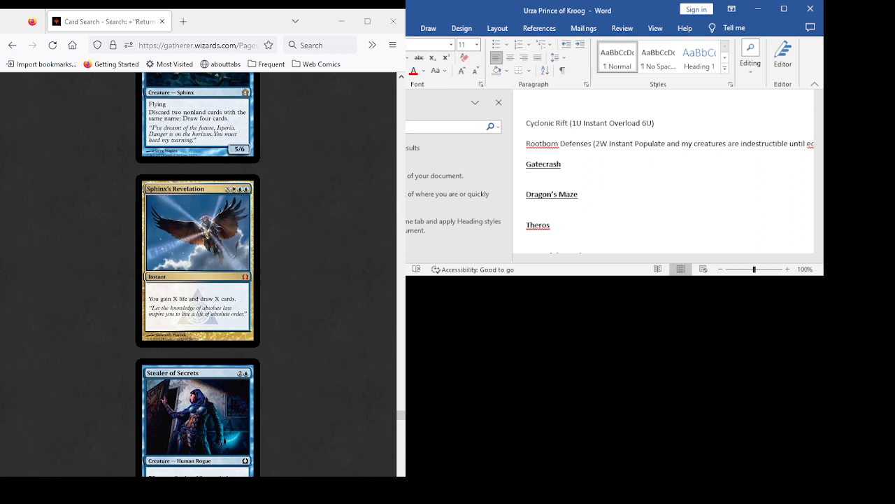
{"action": "scroll", "coordinate": [198, 274], "scroll_direction": "down", "scroll_amount": 3}
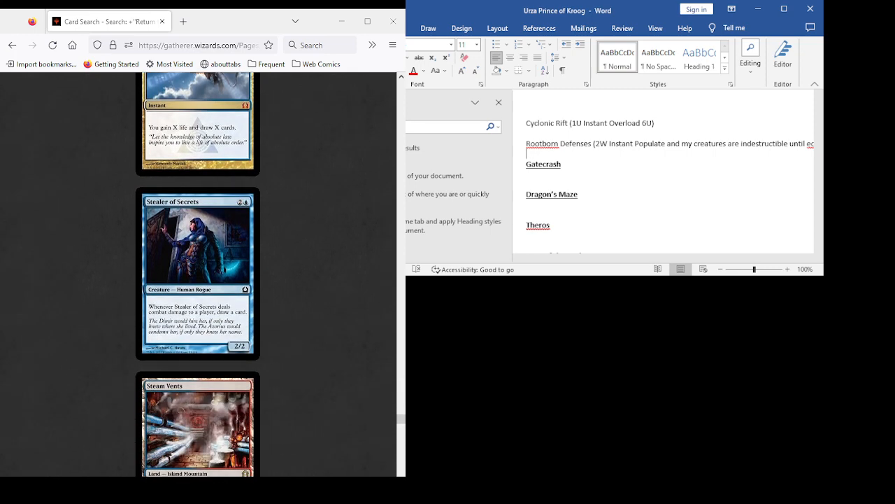
{"action": "scroll", "coordinate": [198, 274], "scroll_direction": "down", "scroll_amount": 1}
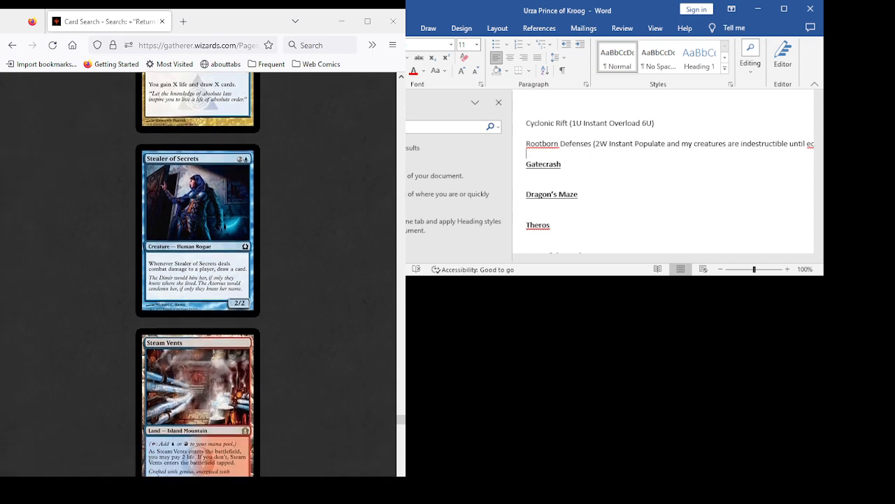
{"action": "scroll", "coordinate": [198, 274], "scroll_direction": "down", "scroll_amount": 6}
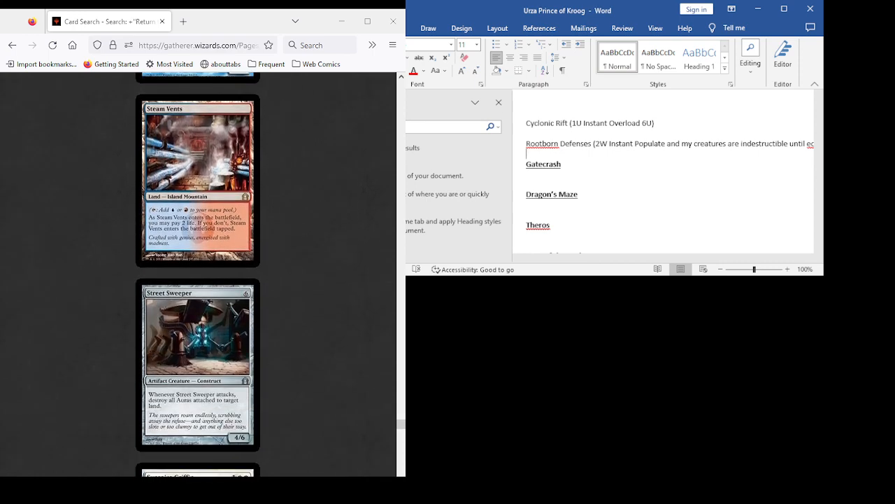
- Review the cards from Sunspire Griffin to Temple Garden, including Supreme Verdict, Swift Justice and Tablet of the Guilds, and recheck Syncopate
{"action": "scroll", "coordinate": [198, 274], "scroll_direction": "down", "scroll_amount": 3}
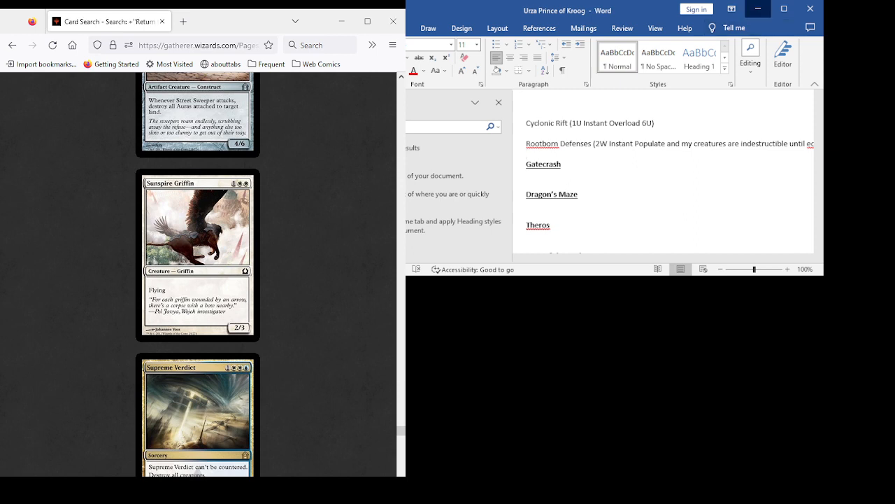
{"action": "scroll", "coordinate": [197, 273], "scroll_direction": "down", "scroll_amount": 5}
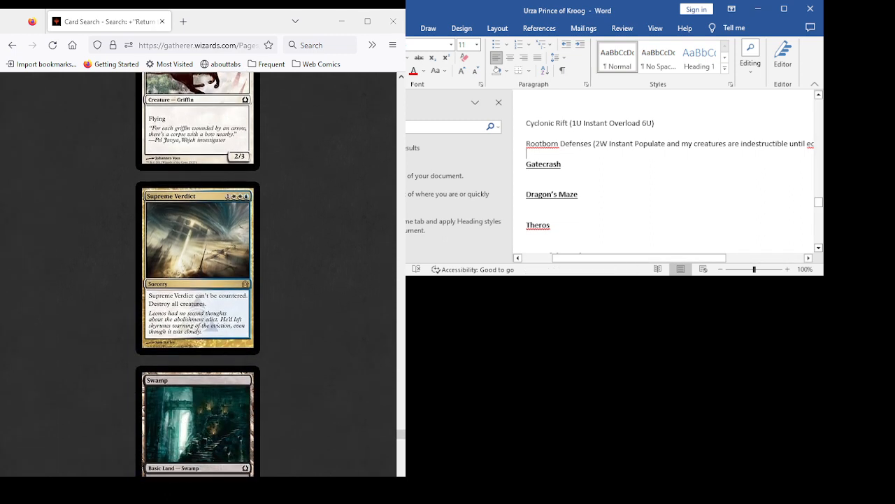
{"action": "scroll", "coordinate": [197, 273], "scroll_direction": "up", "scroll_amount": 3}
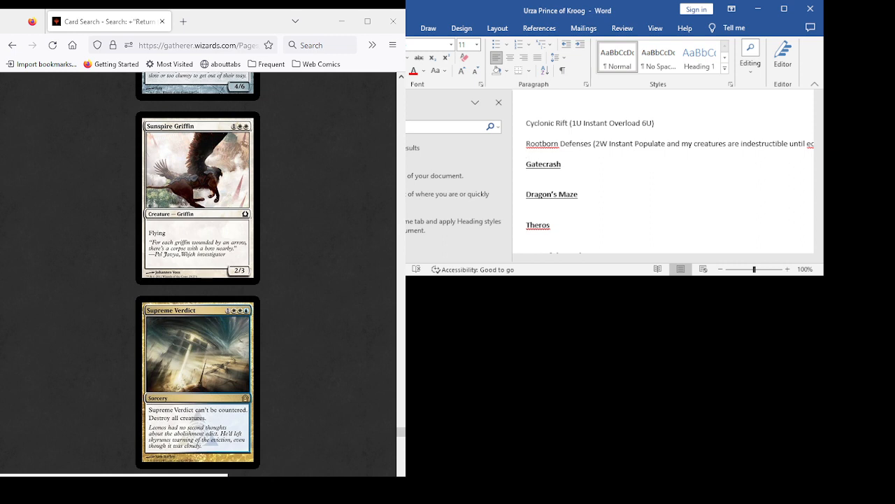
{"action": "scroll", "coordinate": [197, 275], "scroll_direction": "down", "scroll_amount": 5}
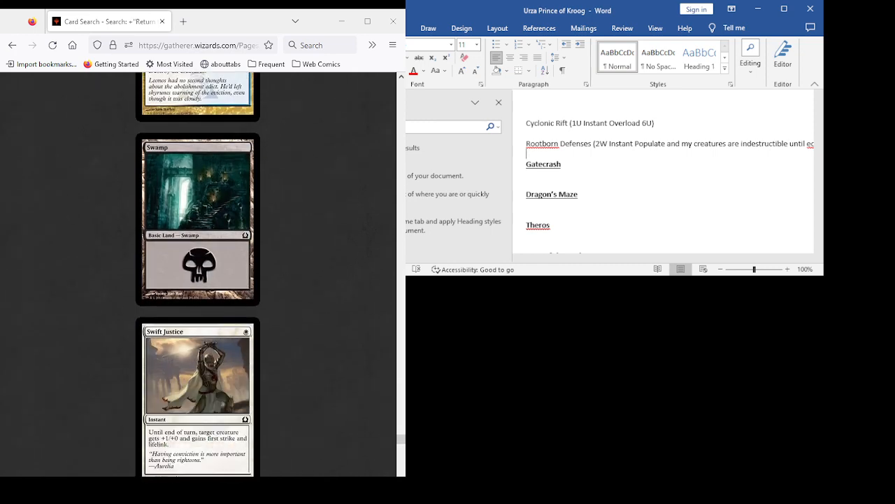
{"action": "scroll", "coordinate": [198, 274], "scroll_direction": "down", "scroll_amount": 5}
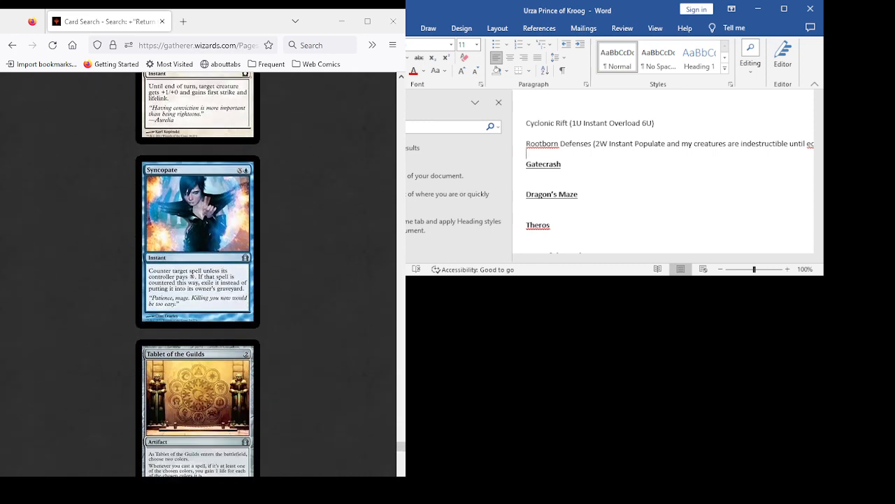
{"action": "scroll", "coordinate": [197, 275], "scroll_direction": "down", "scroll_amount": 2}
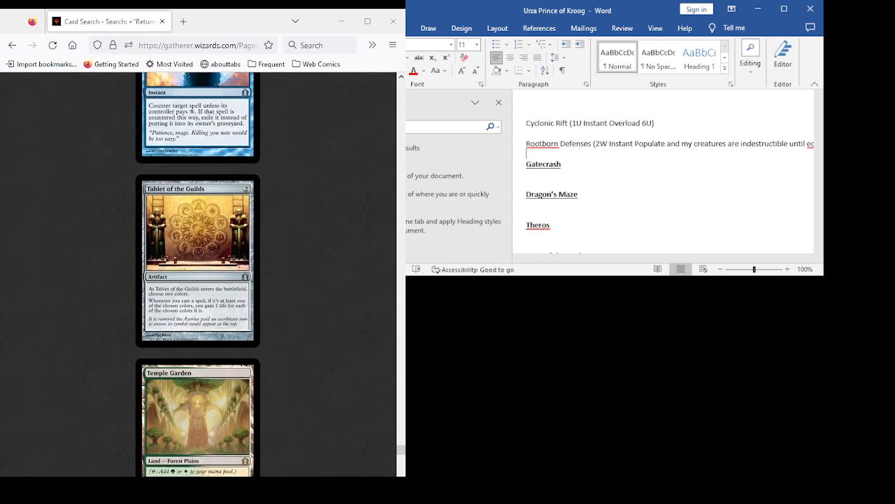
{"action": "scroll", "coordinate": [197, 274], "scroll_direction": "up", "scroll_amount": 1}
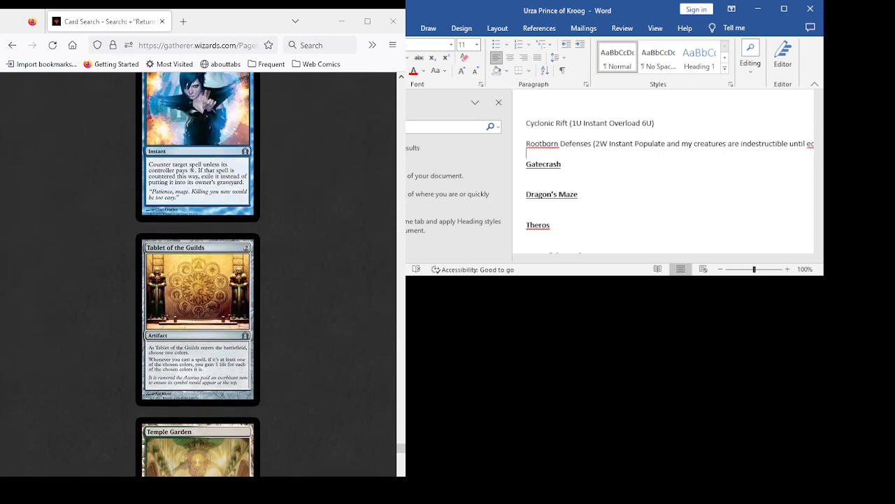
{"action": "scroll", "coordinate": [197, 274], "scroll_direction": "down", "scroll_amount": 2}
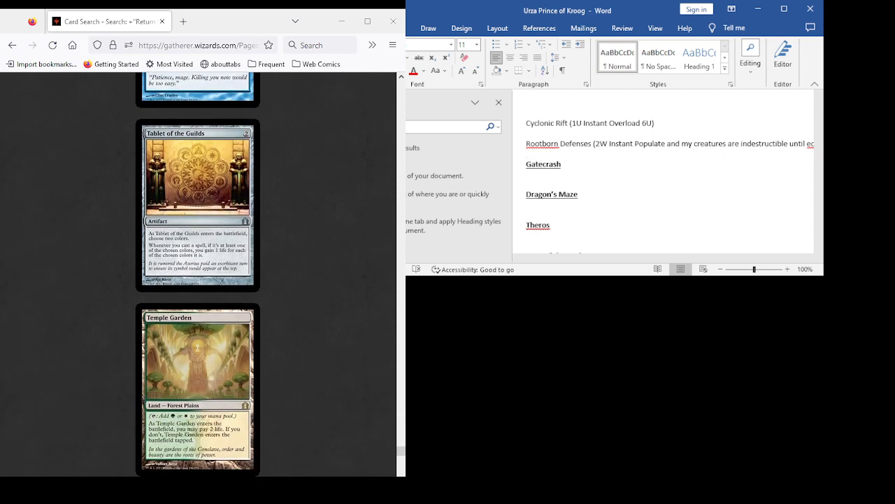
{"action": "scroll", "coordinate": [198, 274], "scroll_direction": "down", "scroll_amount": 3}
{"action": "scroll", "coordinate": [198, 274], "scroll_direction": "up", "scroll_amount": 5}
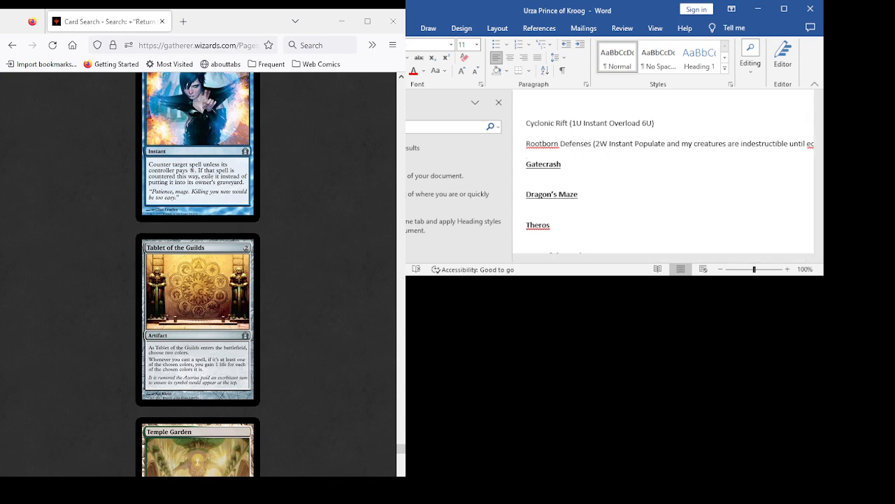
{"action": "scroll", "coordinate": [198, 273], "scroll_direction": "up", "scroll_amount": 5}
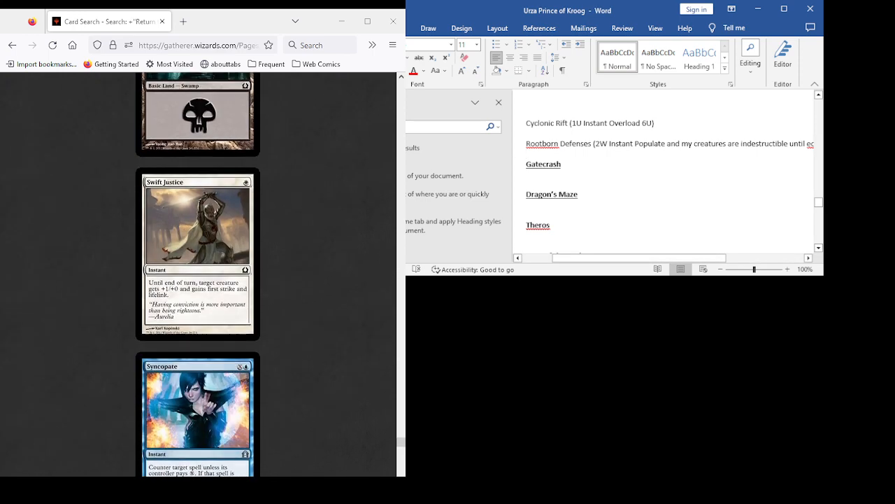
{"action": "scroll", "coordinate": [198, 273], "scroll_direction": "down", "scroll_amount": 3}
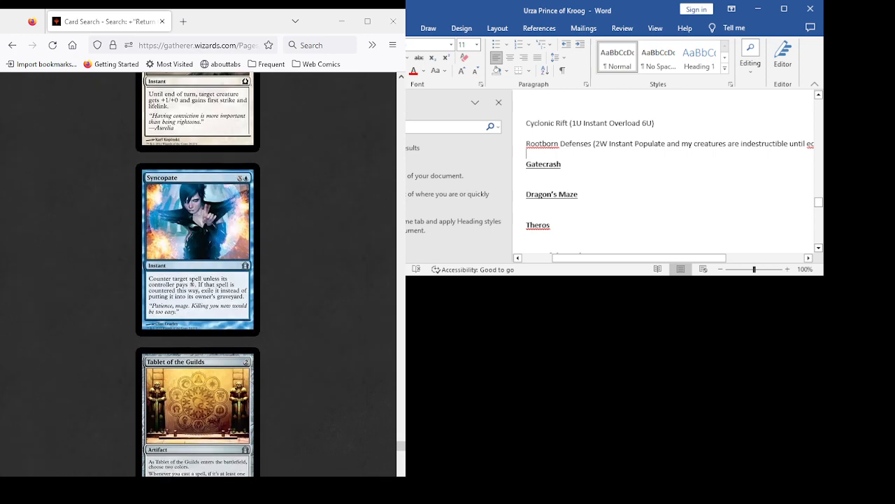
- Review the Return to Ravnica cards from Tablet of the Guilds to Trostani's Judgment, including Tower Drake, Trained Caracal and Transguild Promenade
{"action": "scroll", "coordinate": [198, 273], "scroll_direction": "down", "scroll_amount": 2}
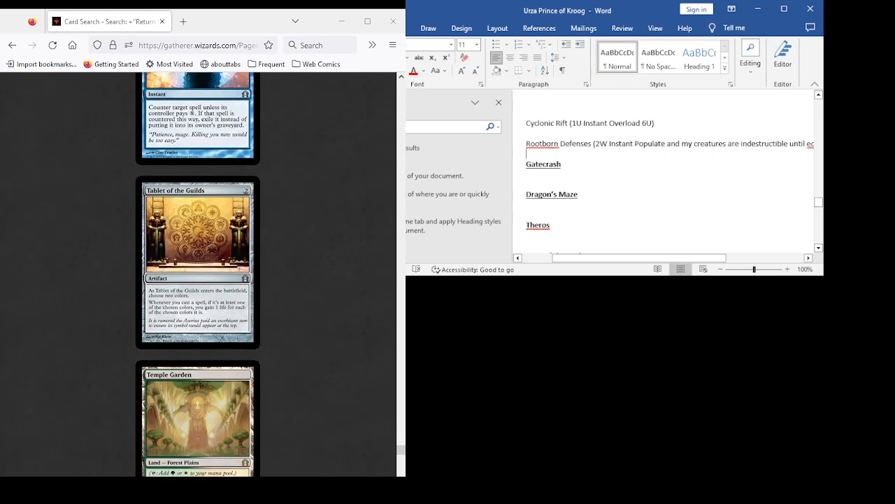
{"action": "scroll", "coordinate": [198, 273], "scroll_direction": "down", "scroll_amount": 4}
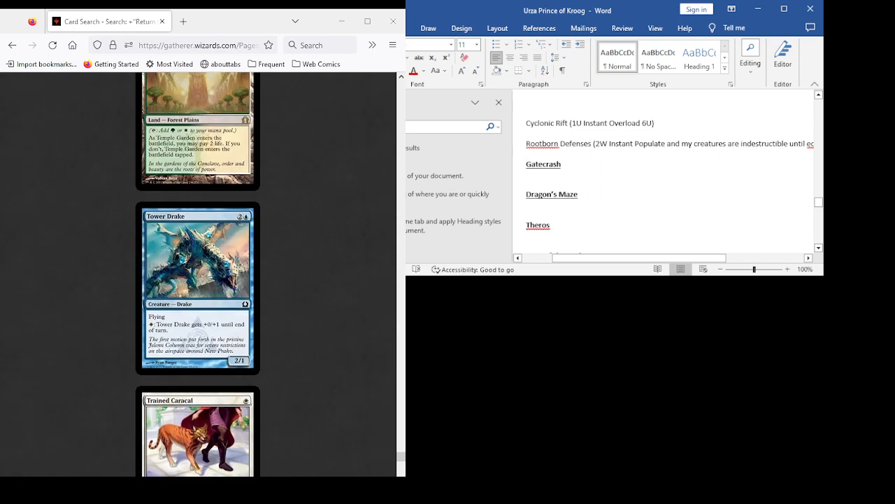
{"action": "scroll", "coordinate": [198, 273], "scroll_direction": "down", "scroll_amount": 2}
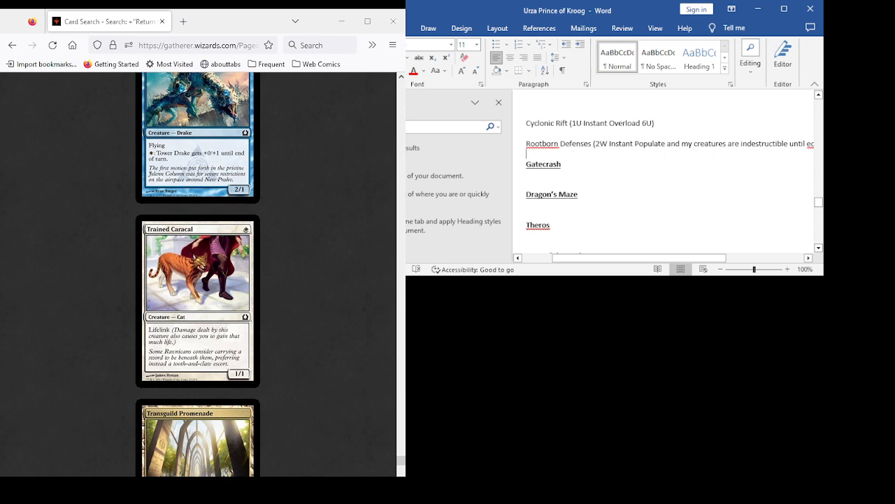
{"action": "scroll", "coordinate": [198, 272], "scroll_direction": "down", "scroll_amount": 5}
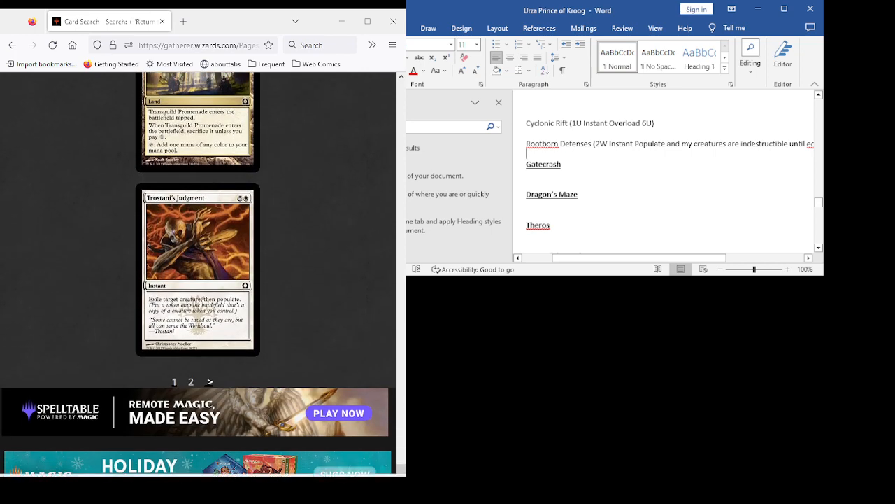
- Open the second results page and review Vassal Soul, Voidwielder and Volatile Rig
{"action": "left_click", "coordinate": [209, 381]}
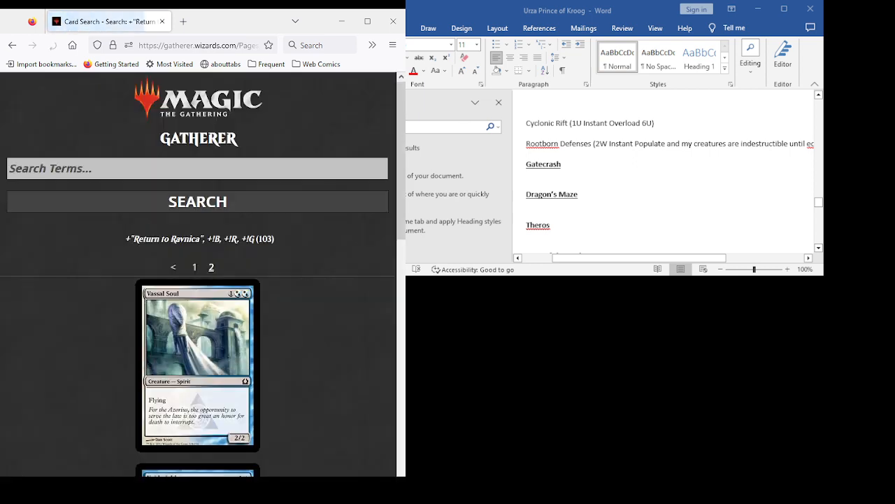
{"action": "scroll", "coordinate": [198, 280], "scroll_direction": "down", "scroll_amount": 3}
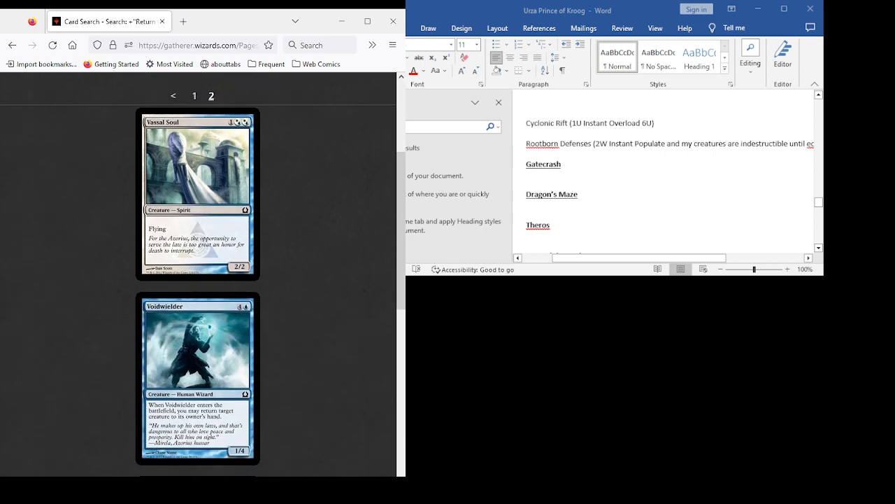
{"action": "scroll", "coordinate": [198, 280], "scroll_direction": "down", "scroll_amount": 3}
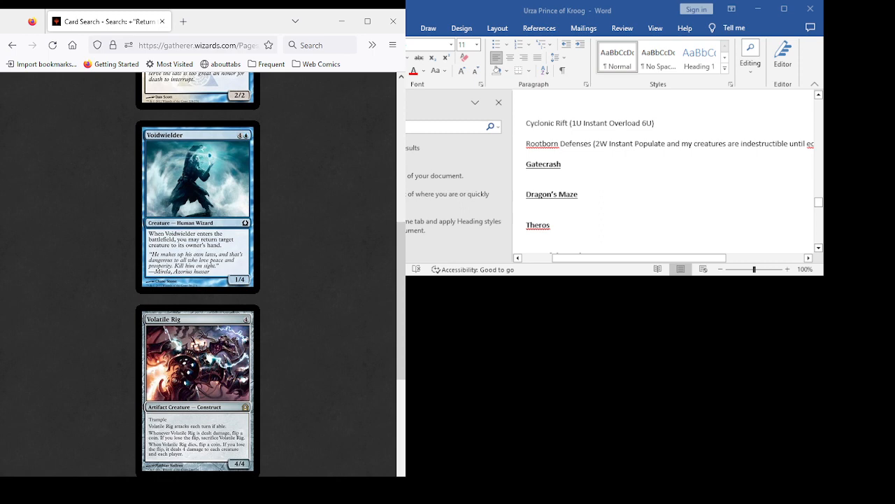
{"action": "scroll", "coordinate": [198, 280], "scroll_direction": "down", "scroll_amount": 3}
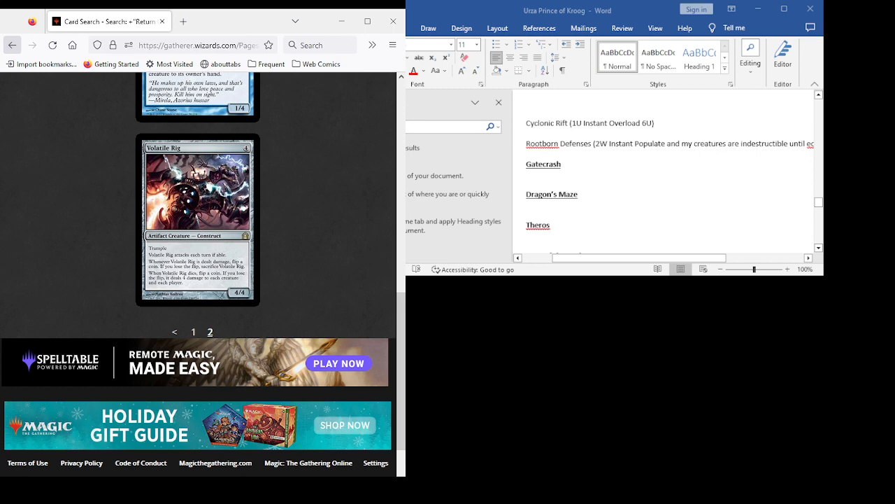
- Return to the advanced search, add the Gatecrash expansion to the criteria excluding black, red and green, and run the search
{"action": "left_click", "coordinate": [12, 45]}
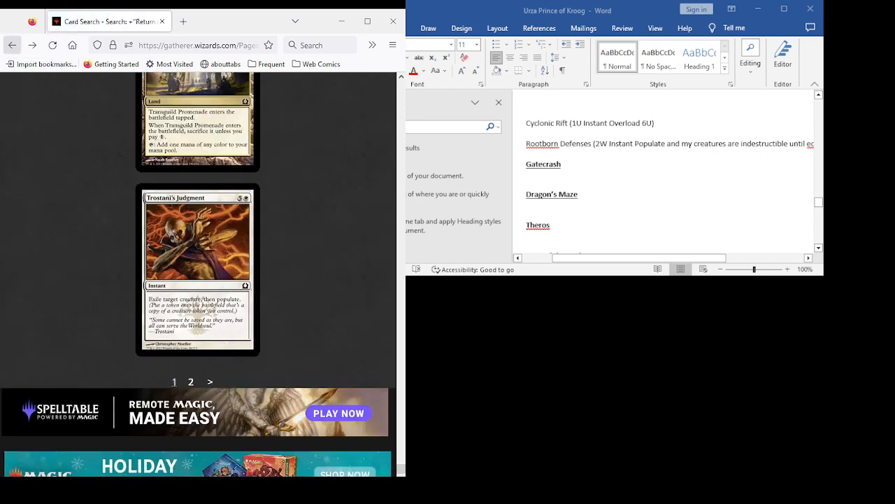
{"action": "left_click", "coordinate": [12, 45]}
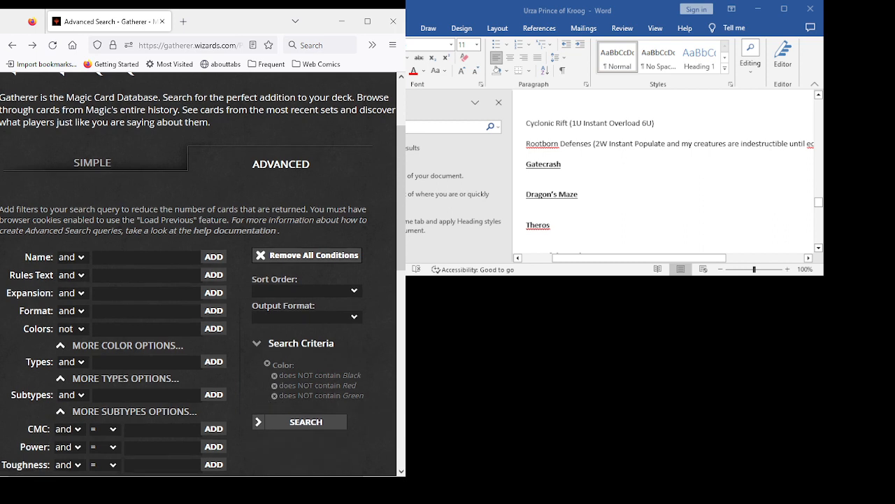
{"action": "left_click", "coordinate": [146, 293]}
{"action": "type", "text": "f"}
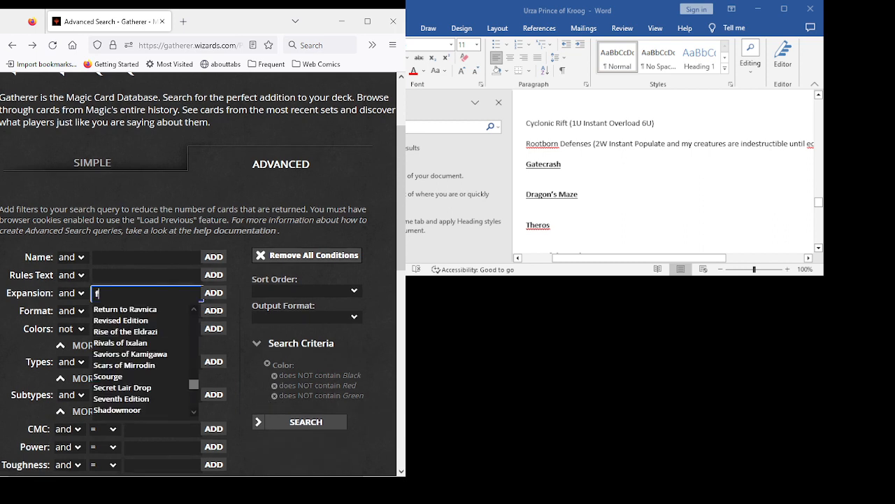
{"action": "key", "text": "BackSpace"}
{"action": "type", "text": "gate"}
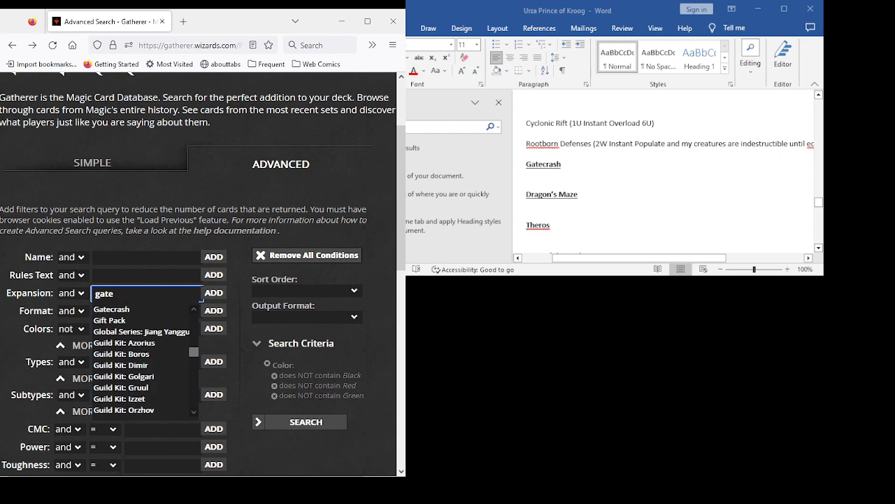
{"action": "key", "text": "Down"}
{"action": "key", "text": "Down"}
{"action": "key", "text": "Up"}
{"action": "key", "text": "Return"}
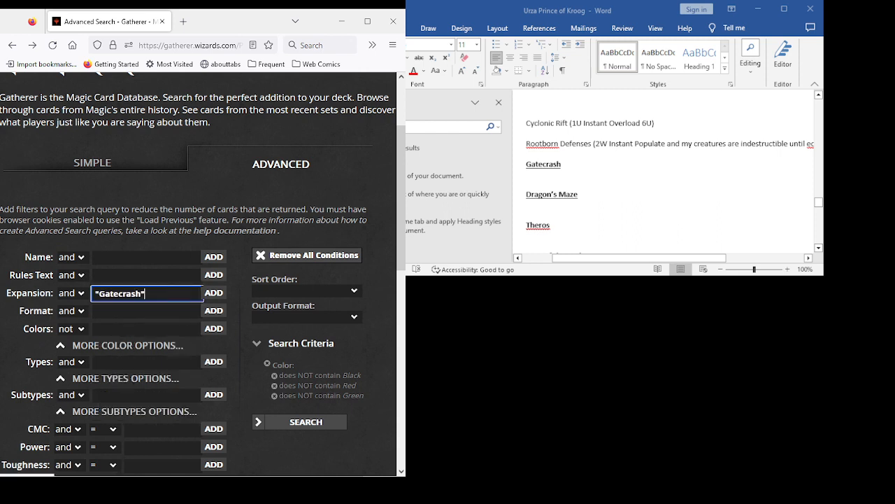
{"action": "key", "text": "Return"}
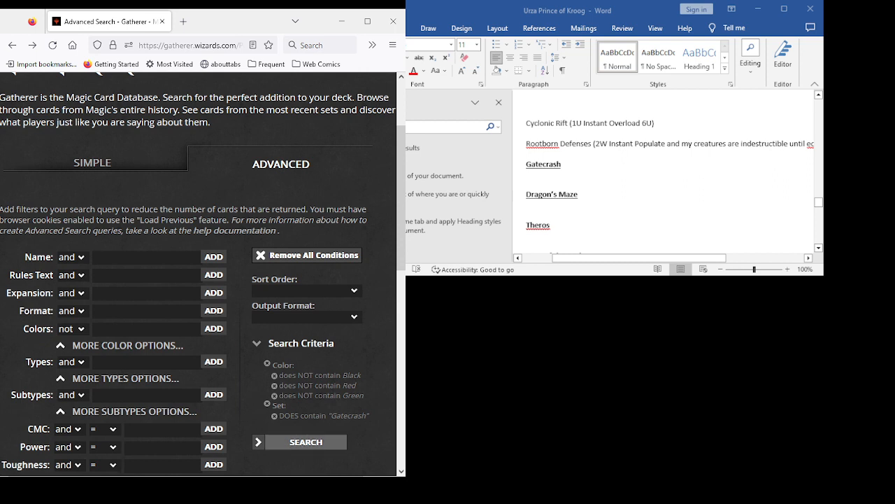
{"action": "left_click", "coordinate": [305, 442]}
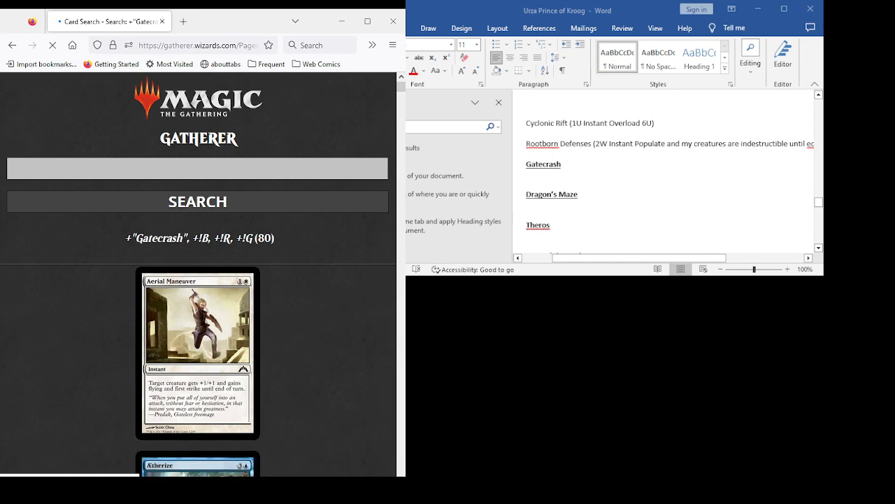
- Review the Gatecrash cards from Aerial Maneuver to Assault Griffin, including Ætherize, Agoraphobia, Angelic Edict, Angelic Skirmisher and Armored Transport
{"action": "scroll", "coordinate": [198, 274], "scroll_direction": "down", "scroll_amount": 3}
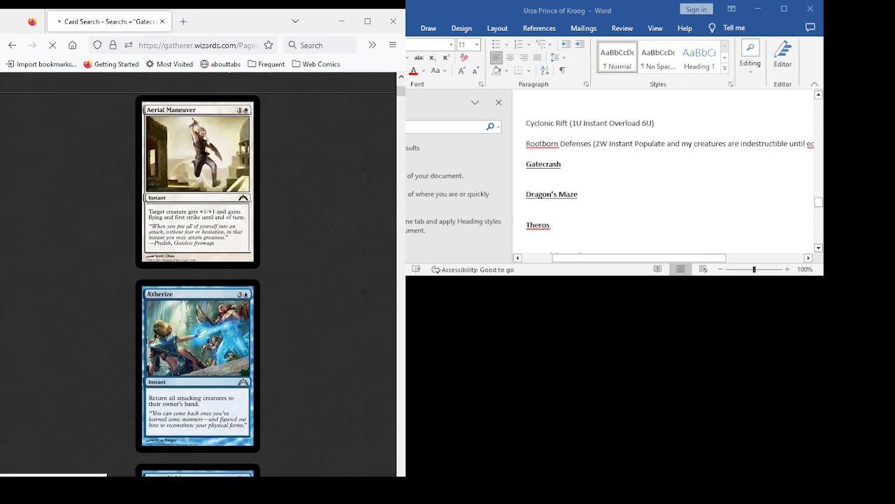
{"action": "scroll", "coordinate": [198, 274], "scroll_direction": "down", "scroll_amount": 3}
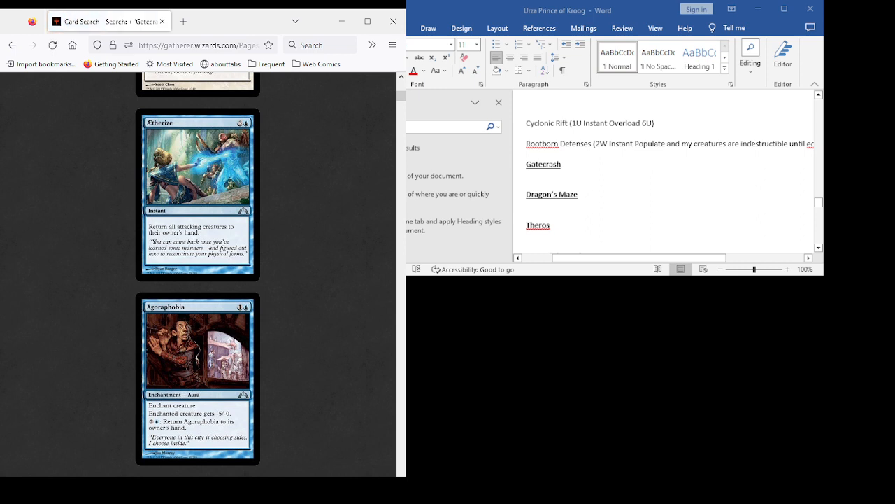
{"action": "scroll", "coordinate": [198, 275], "scroll_direction": "down", "scroll_amount": 3}
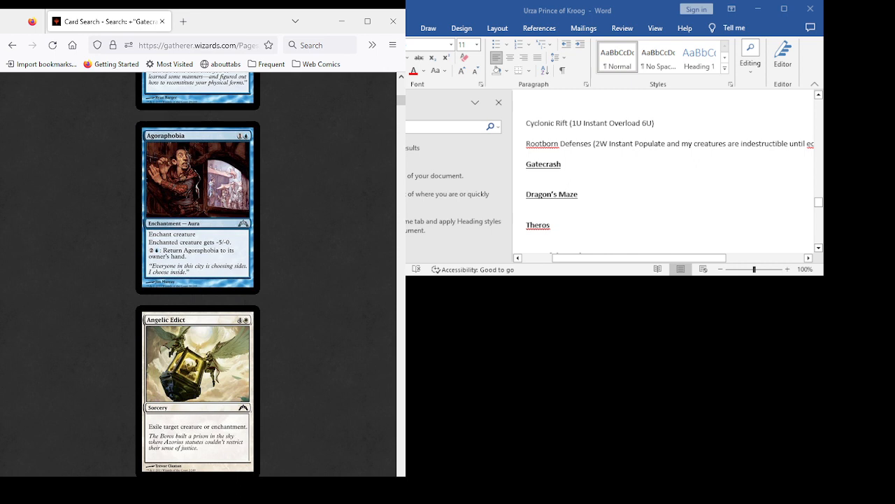
{"action": "scroll", "coordinate": [198, 274], "scroll_direction": "down", "scroll_amount": 4}
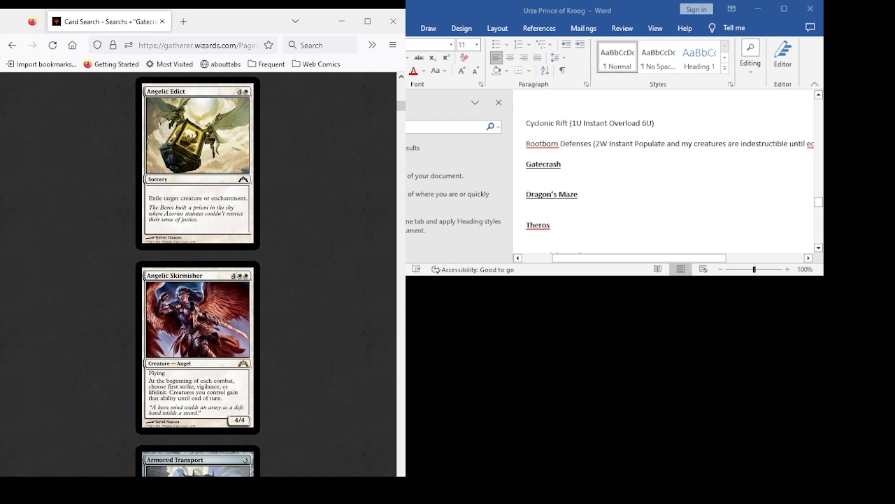
{"action": "scroll", "coordinate": [198, 275], "scroll_direction": "down", "scroll_amount": 2}
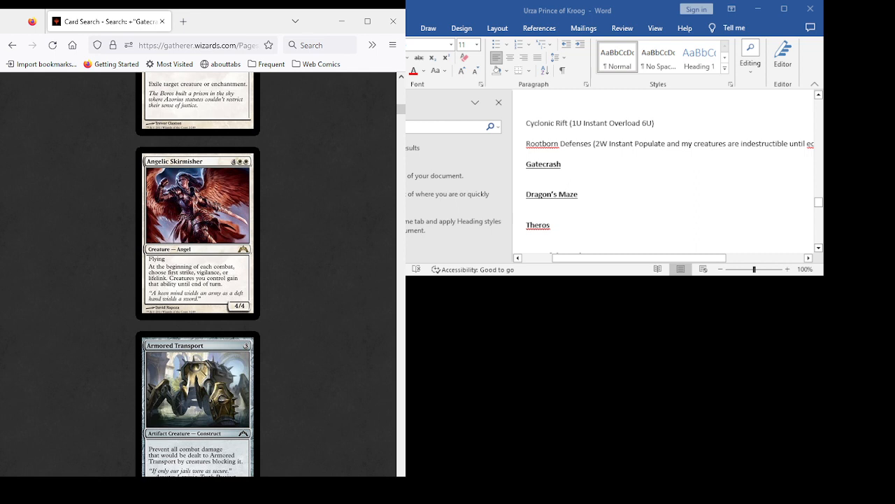
{"action": "scroll", "coordinate": [198, 274], "scroll_direction": "down", "scroll_amount": 3}
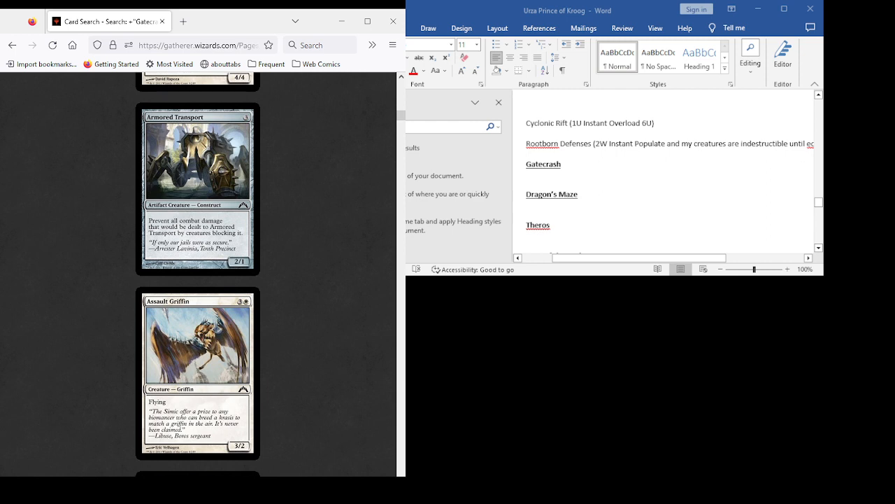
- Review the cards from Basilica Guards to Breeding Pool, including Blind Obedience, Boros Elite, Boros Guildgate and Boros Keyrune
{"action": "scroll", "coordinate": [198, 274], "scroll_direction": "down", "scroll_amount": 2}
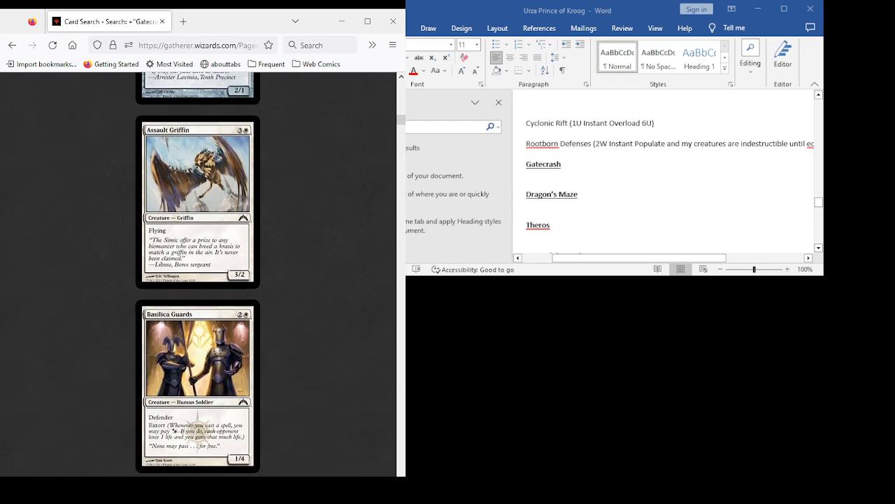
{"action": "scroll", "coordinate": [198, 275], "scroll_direction": "down", "scroll_amount": 2}
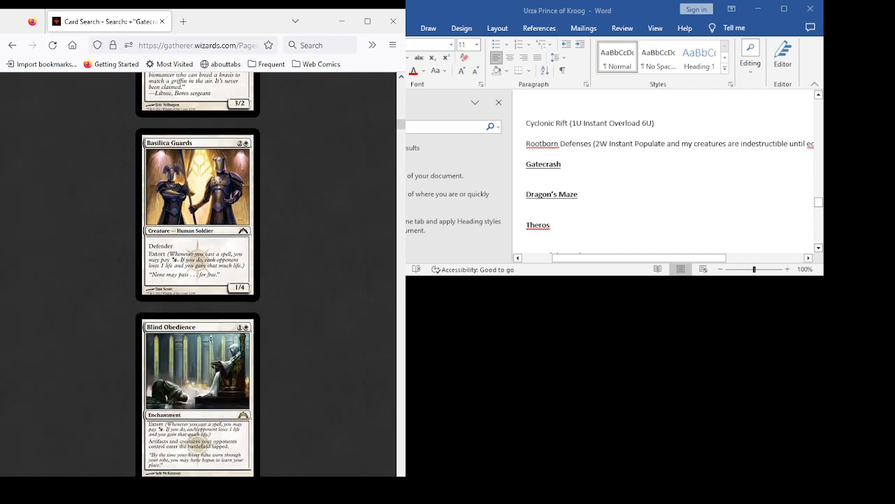
{"action": "scroll", "coordinate": [198, 274], "scroll_direction": "down", "scroll_amount": 2}
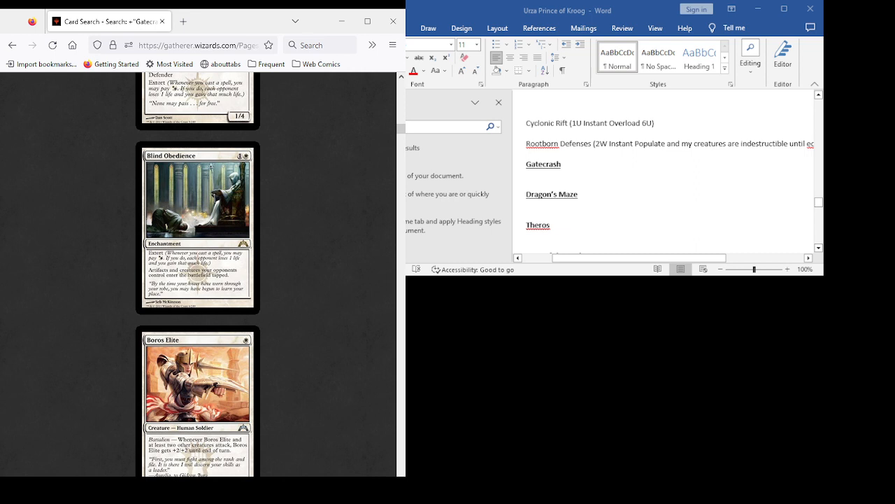
{"action": "scroll", "coordinate": [198, 274], "scroll_direction": "down", "scroll_amount": 3}
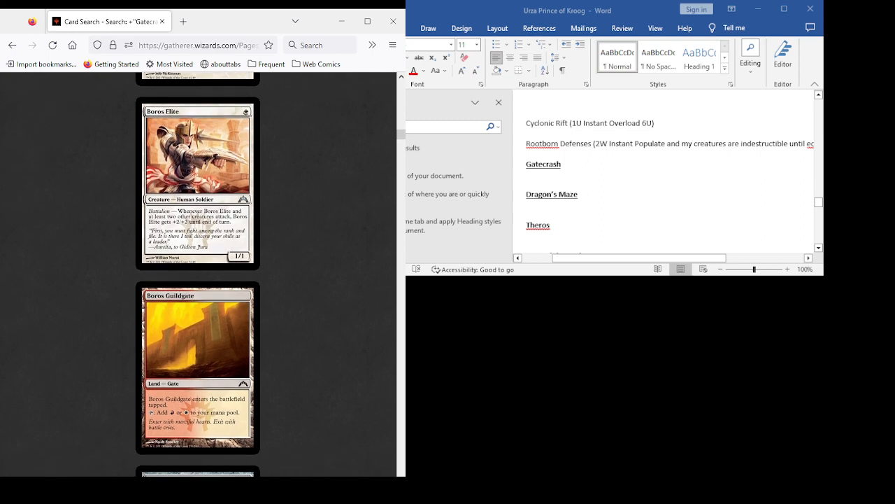
{"action": "scroll", "coordinate": [197, 274], "scroll_direction": "down", "scroll_amount": 5}
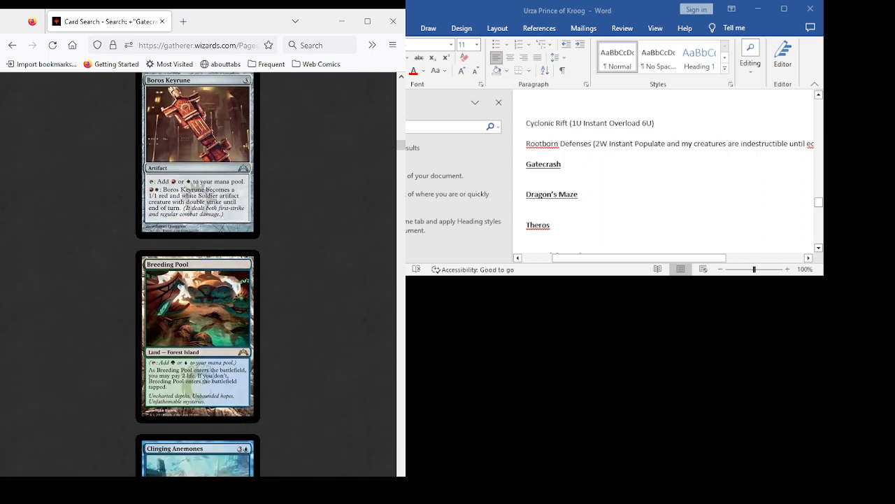
- Review the cards from Clinging Anemones to Debtor's Pulpit, including Cloudfin Raptor, Court Street Denizen and Daring Skyjek
{"action": "scroll", "coordinate": [197, 274], "scroll_direction": "down", "scroll_amount": 3}
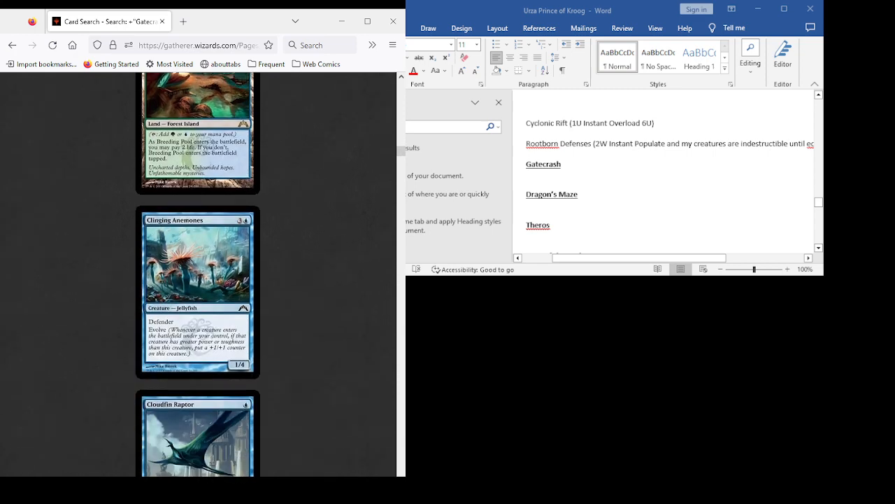
{"action": "scroll", "coordinate": [198, 274], "scroll_direction": "down", "scroll_amount": 3}
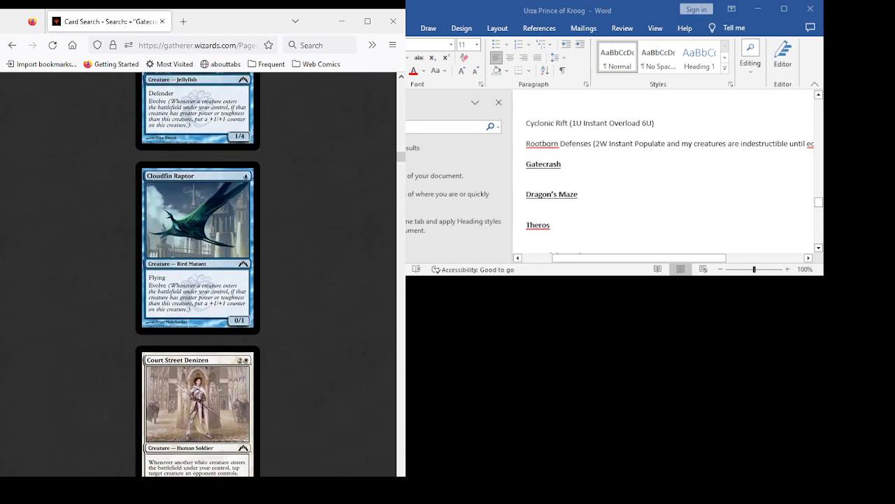
{"action": "scroll", "coordinate": [197, 274], "scroll_direction": "down", "scroll_amount": 2}
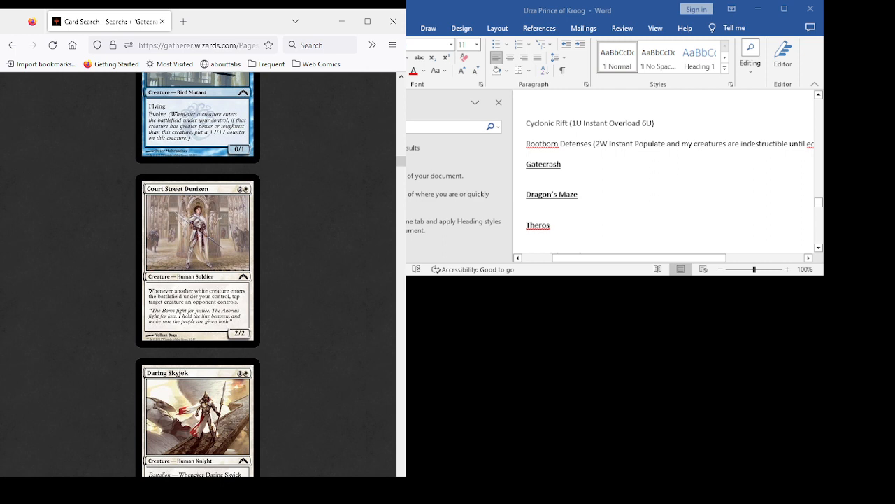
{"action": "scroll", "coordinate": [197, 275], "scroll_direction": "down", "scroll_amount": 2}
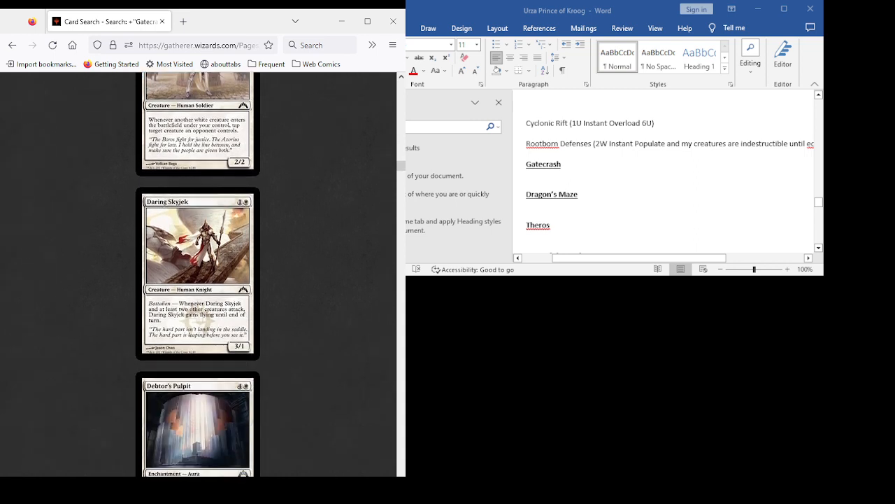
{"action": "scroll", "coordinate": [198, 275], "scroll_direction": "down", "scroll_amount": 3}
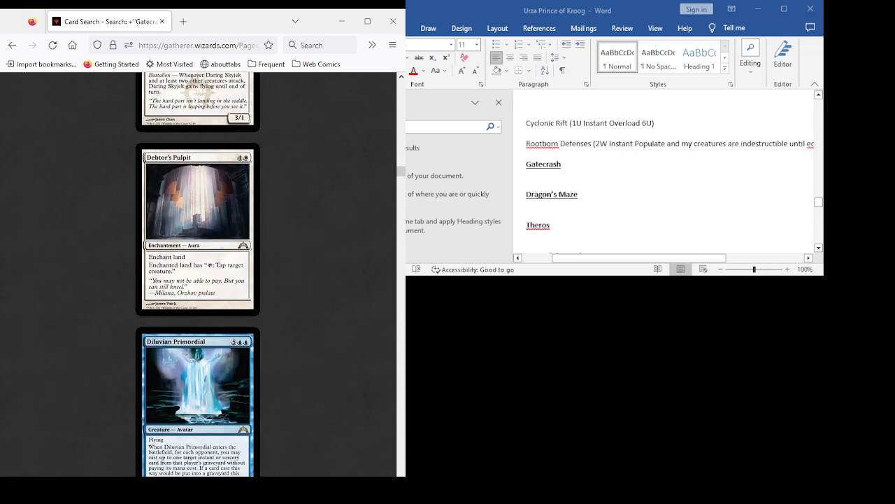
- Examine Diluvian Primordial, Dimir Guildgate and Dimir Keyrune, rechecking Diluvian Primordial's text
{"action": "scroll", "coordinate": [198, 275], "scroll_direction": "down", "scroll_amount": 2}
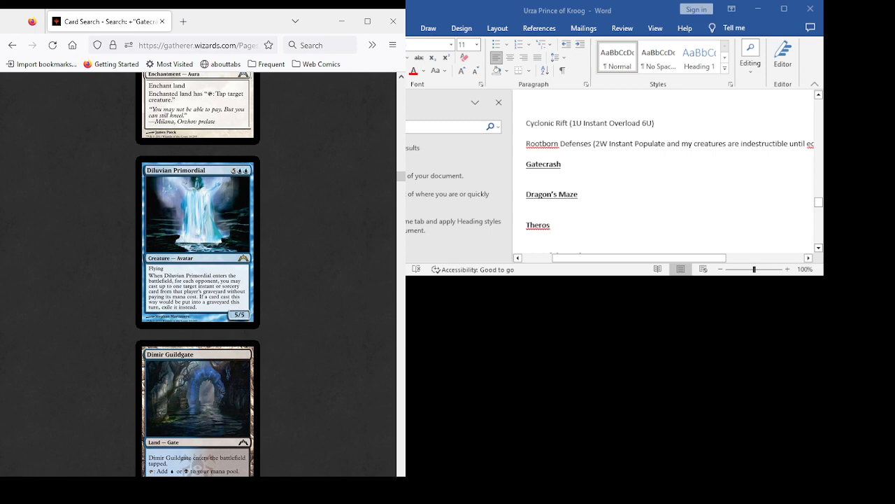
{"action": "scroll", "coordinate": [198, 274], "scroll_direction": "down", "scroll_amount": 8}
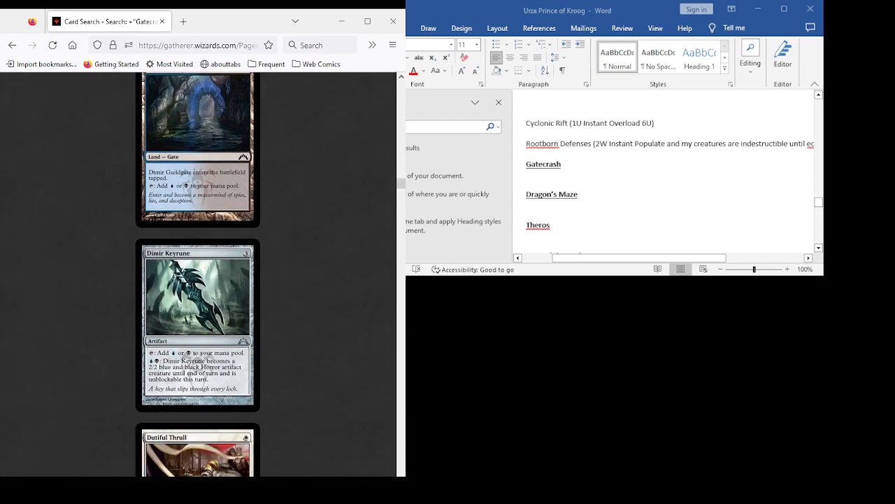
{"action": "scroll", "coordinate": [198, 274], "scroll_direction": "up", "scroll_amount": 10}
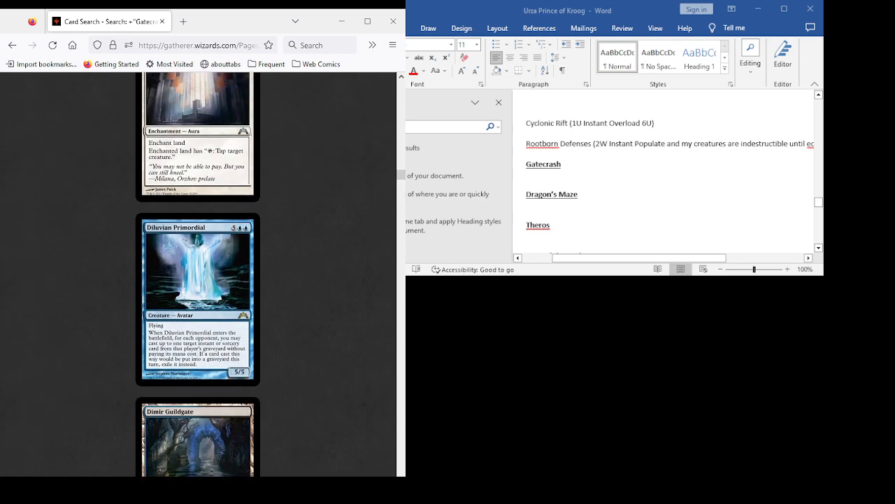
{"action": "scroll", "coordinate": [198, 275], "scroll_direction": "down", "scroll_amount": 5}
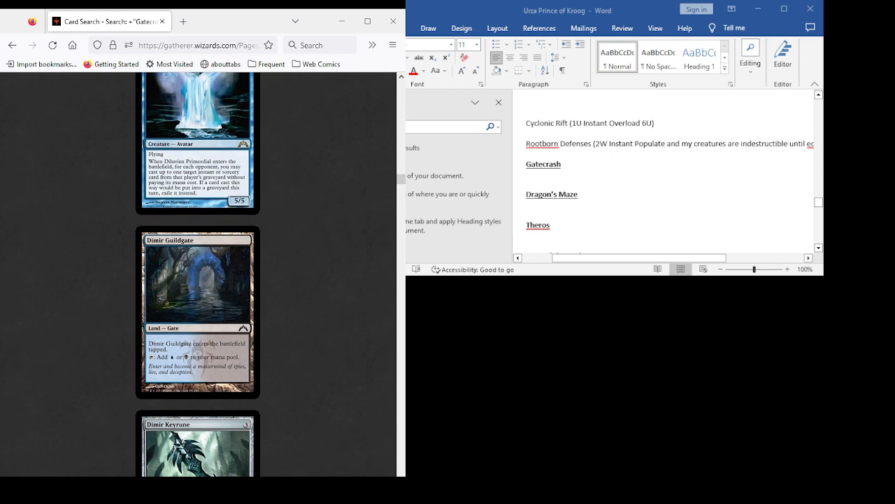
- Review the Gatecrash cards from Dutiful Thrull to Gideon, Champion of Justice, including Enter the Infinite, Frilled Oculus and Frontline Medic
{"action": "scroll", "coordinate": [198, 273], "scroll_direction": "down", "scroll_amount": 6}
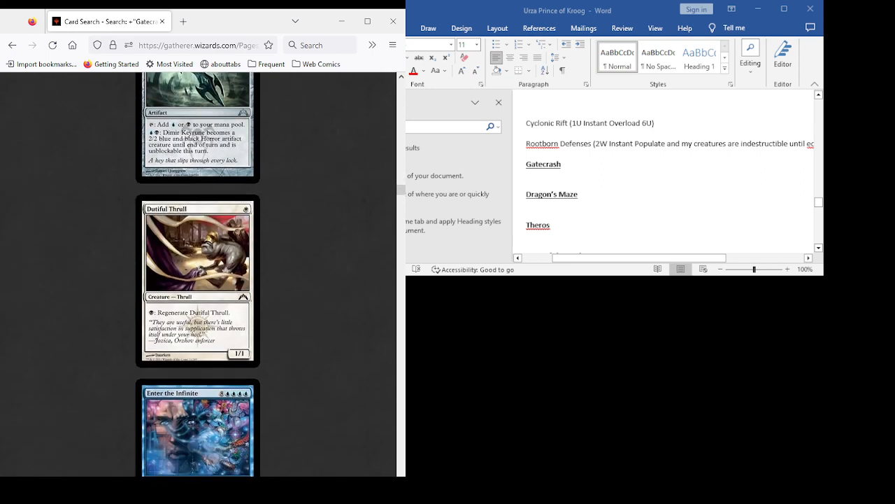
{"action": "scroll", "coordinate": [198, 273], "scroll_direction": "down", "scroll_amount": 3}
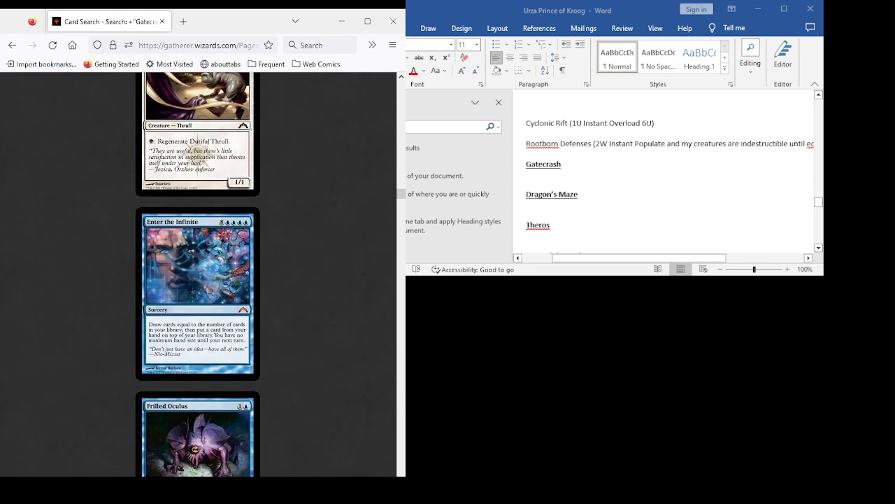
{"action": "scroll", "coordinate": [198, 273], "scroll_direction": "down", "scroll_amount": 4}
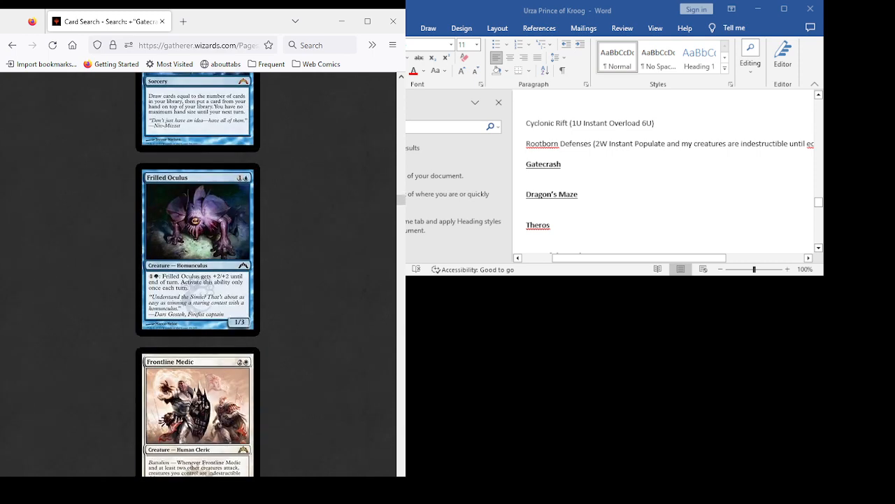
{"action": "scroll", "coordinate": [198, 273], "scroll_direction": "down", "scroll_amount": 4}
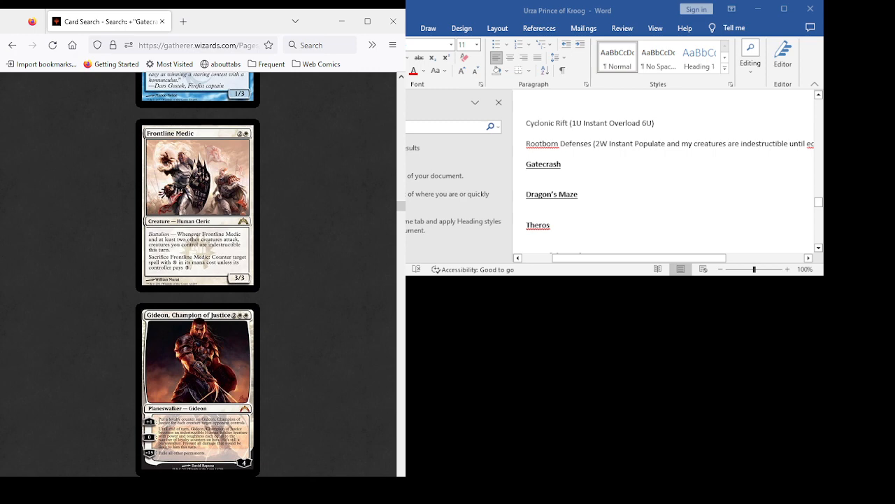
{"action": "scroll", "coordinate": [198, 273], "scroll_direction": "down", "scroll_amount": 4}
{"action": "scroll", "coordinate": [198, 273], "scroll_direction": "up", "scroll_amount": 1}
{"action": "scroll", "coordinate": [198, 273], "scroll_direction": "down", "scroll_amount": 3}
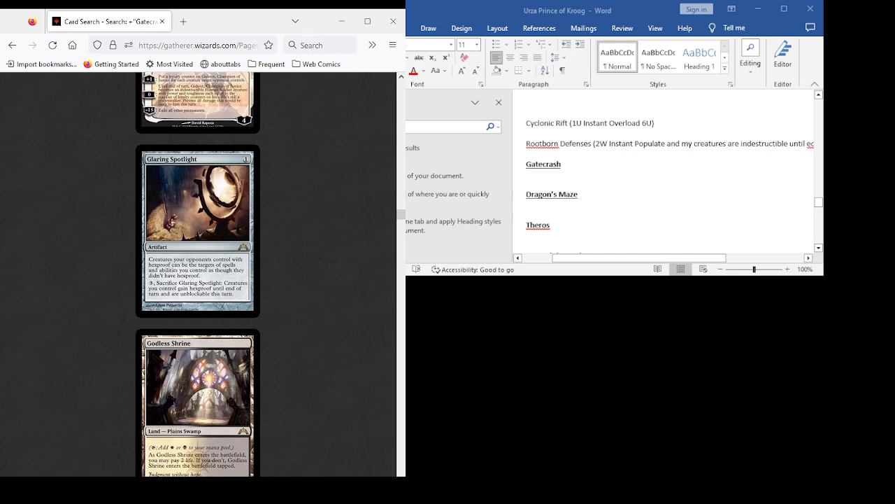
- Review the cards from Glaring Spotlight to Illusionist's Bracers, including Godless Shrine, Gruul Keyrune, Guildscorn Ward, Hands of Binding, Hold the Gates and Holy Mantle
{"action": "scroll", "coordinate": [198, 273], "scroll_direction": "down", "scroll_amount": 2}
{"action": "scroll", "coordinate": [198, 273], "scroll_direction": "down", "scroll_amount": 2}
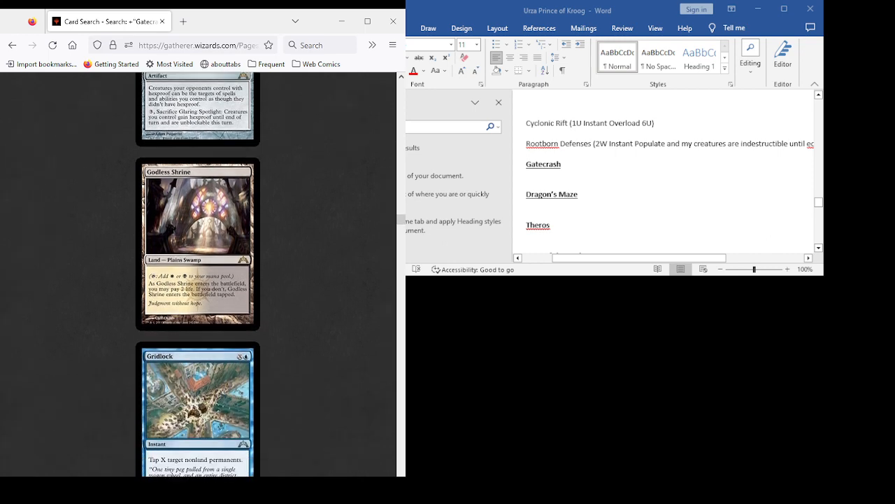
{"action": "scroll", "coordinate": [198, 273], "scroll_direction": "up", "scroll_amount": 2}
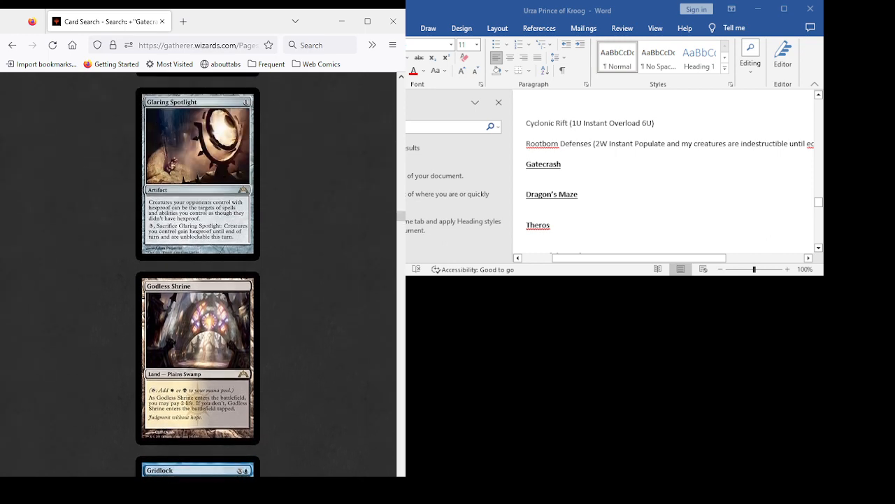
{"action": "scroll", "coordinate": [198, 273], "scroll_direction": "down", "scroll_amount": 10}
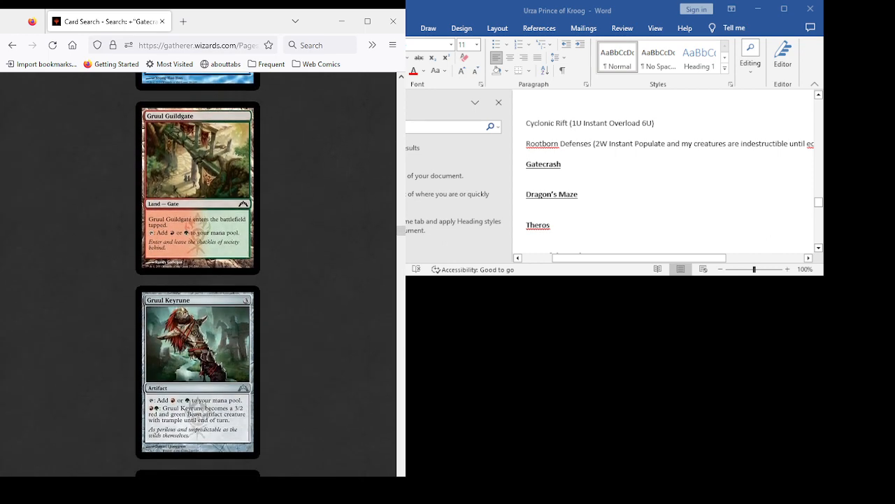
{"action": "scroll", "coordinate": [198, 272], "scroll_direction": "down", "scroll_amount": 8}
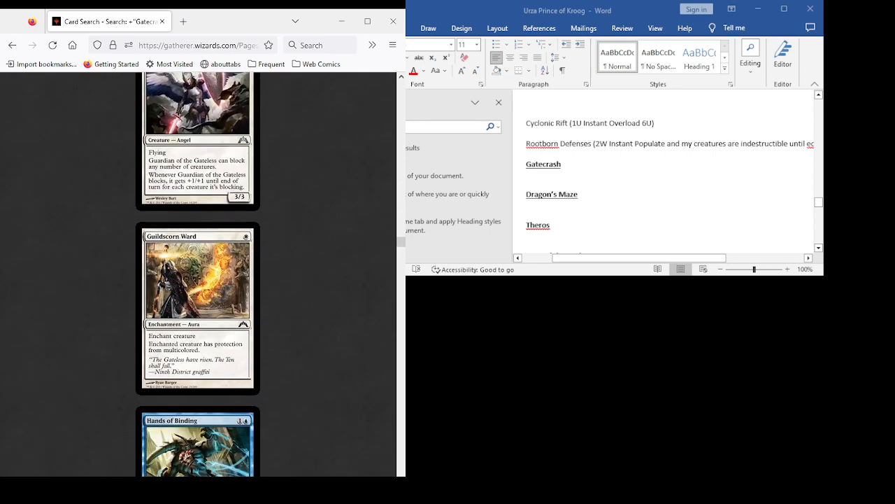
{"action": "scroll", "coordinate": [198, 273], "scroll_direction": "down", "scroll_amount": 6}
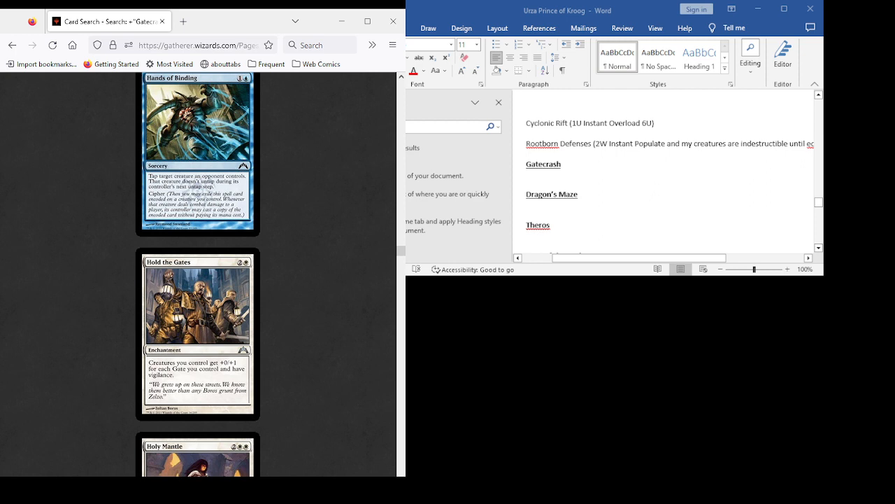
{"action": "scroll", "coordinate": [198, 274], "scroll_direction": "down", "scroll_amount": 2}
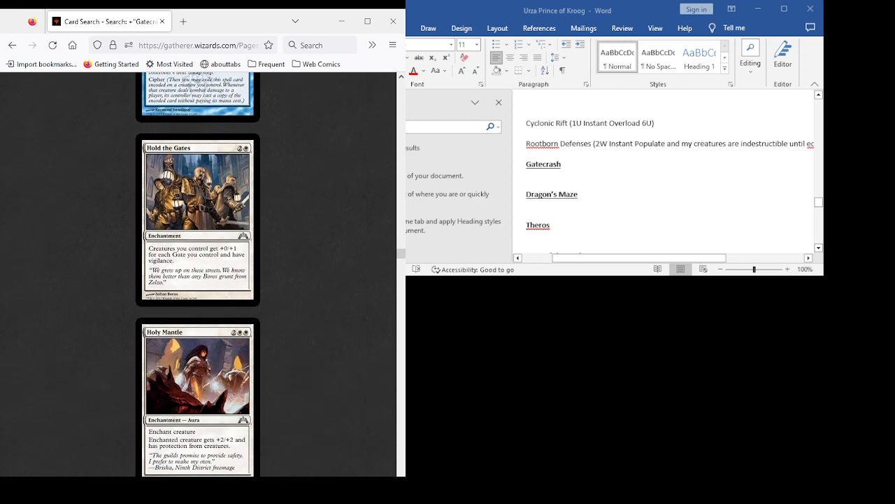
{"action": "scroll", "coordinate": [198, 273], "scroll_direction": "down", "scroll_amount": 3}
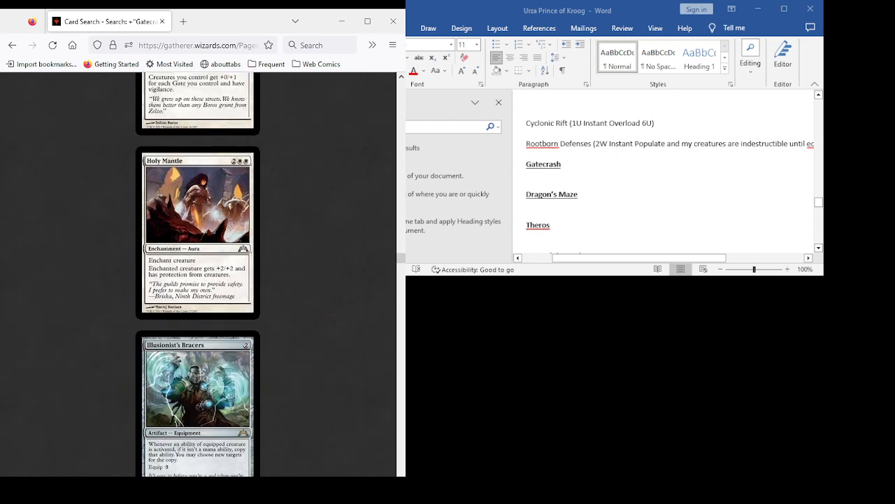
{"action": "scroll", "coordinate": [198, 273], "scroll_direction": "down", "scroll_amount": 4}
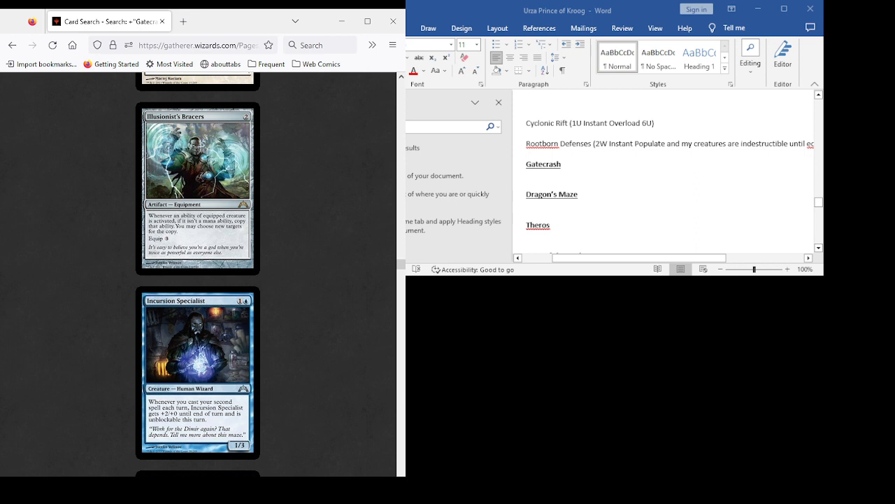
{"action": "scroll", "coordinate": [198, 273], "scroll_direction": "up", "scroll_amount": 2}
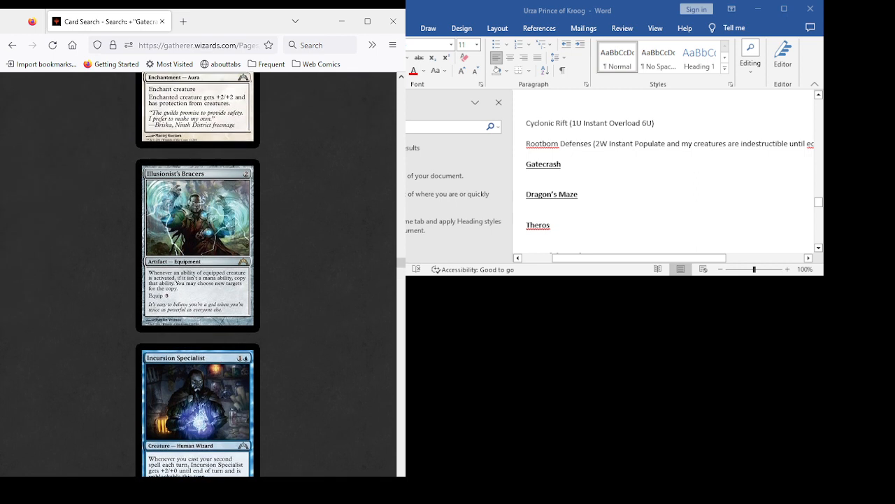
- Switch to the Word document and add the entry "Illusionist Bracers (2 Art Equip 3)" under the Gatecrash heading, followed by a new line
{"action": "key", "text": "alt+Tab"}
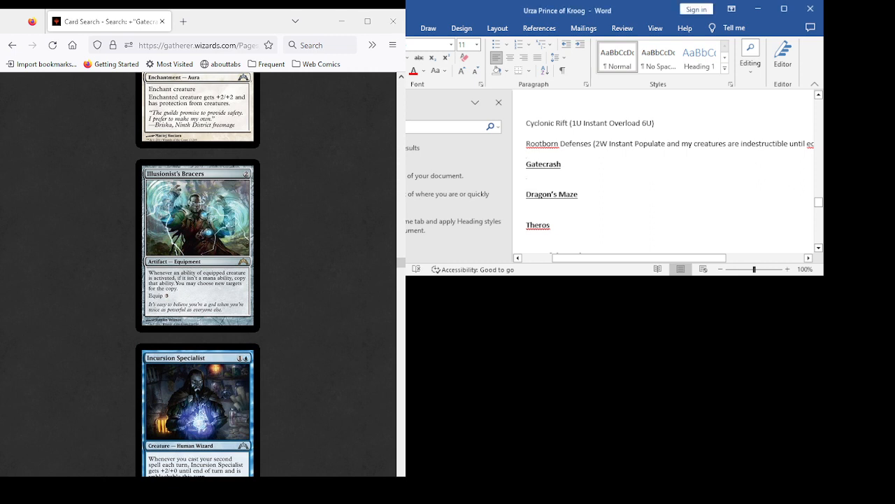
{"action": "type", "text": "Illusio"}
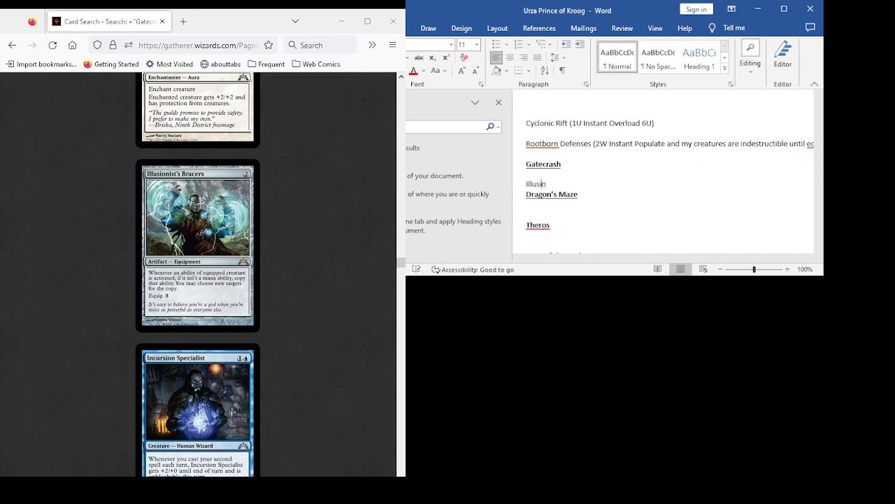
{"action": "type", "text": "nist Bracers (2"}
{"action": "type", "text": "Art Equip 3)"}
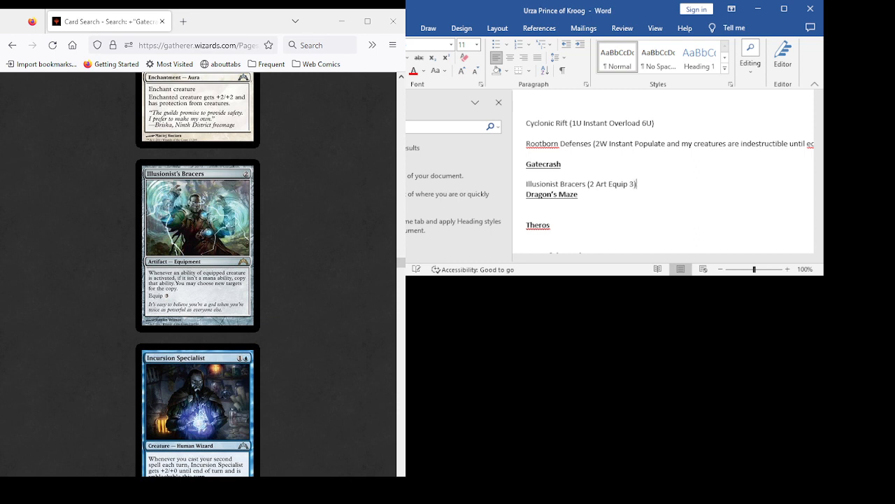
{"action": "key", "text": "Return"}
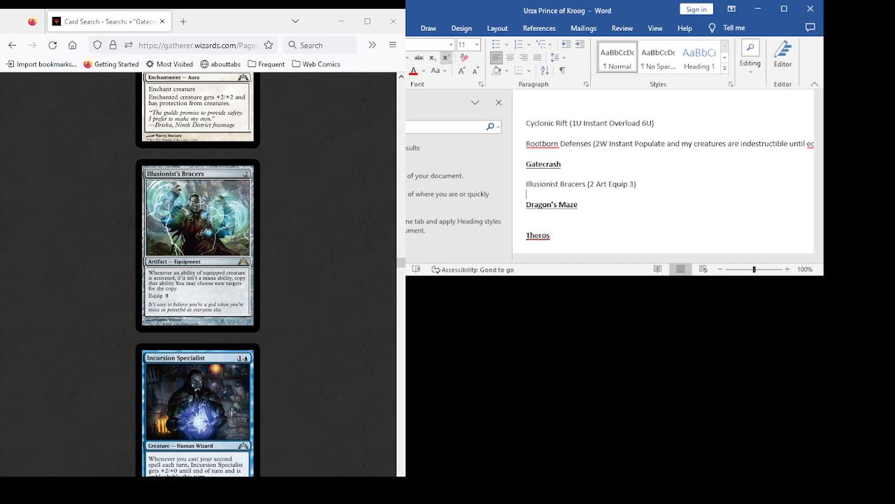
- Review the Gatecrash cards from Incursion Specialist to Metropolis Sprite, including Keymaster Rogue, Knight Watch, Last Thoughts, Leyline Phantom and Luminate Primordial
{"action": "scroll", "coordinate": [198, 274], "scroll_direction": "down", "scroll_amount": 3}
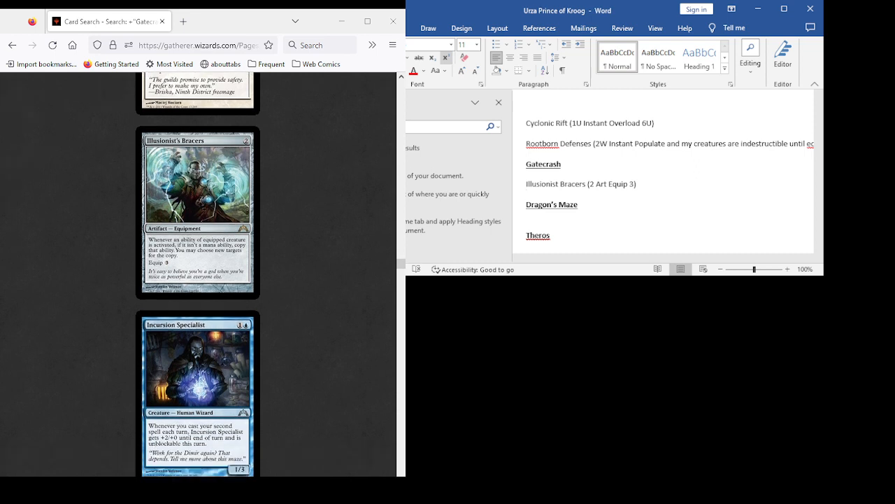
{"action": "scroll", "coordinate": [612, 63], "scroll_direction": "down", "scroll_amount": 1}
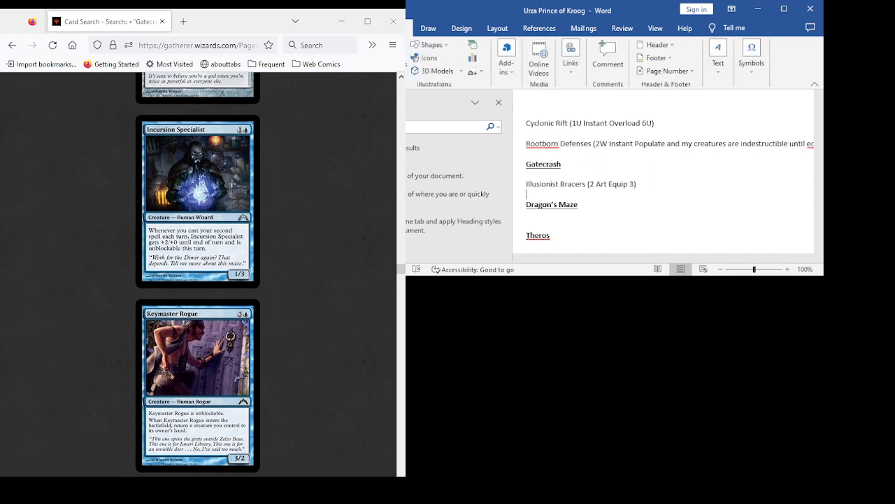
{"action": "scroll", "coordinate": [198, 275], "scroll_direction": "down", "scroll_amount": 2}
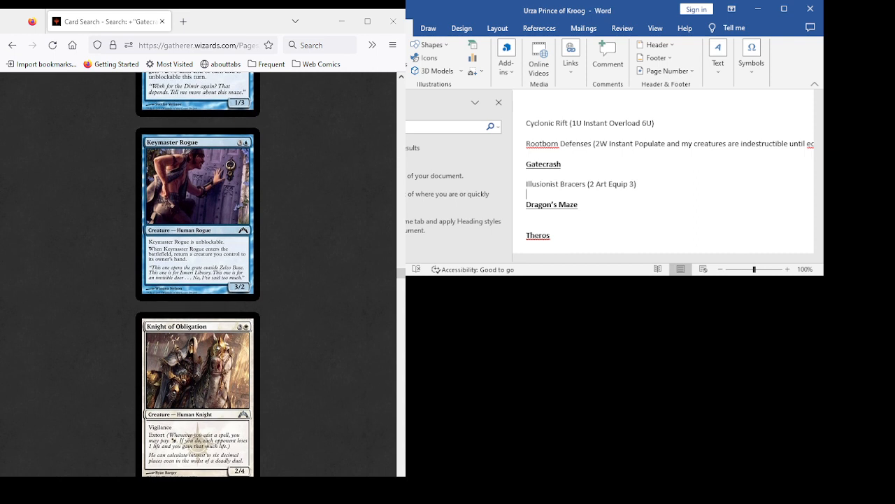
{"action": "scroll", "coordinate": [198, 274], "scroll_direction": "down", "scroll_amount": 2}
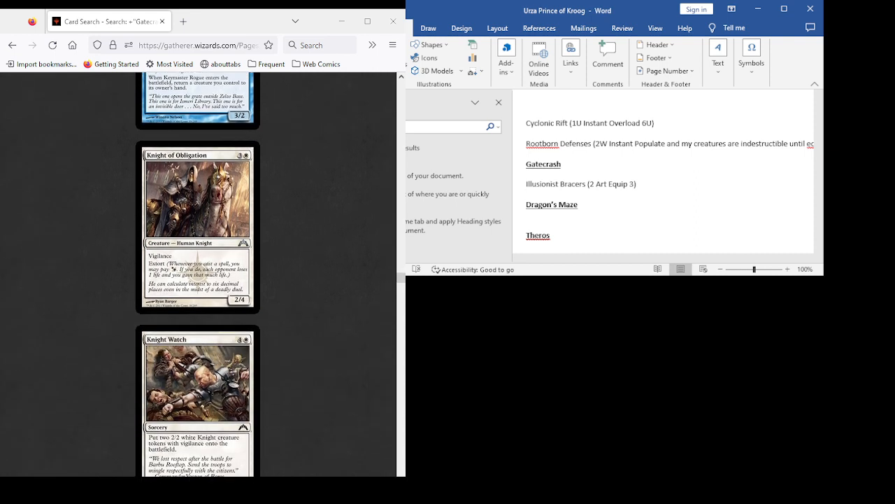
{"action": "scroll", "coordinate": [198, 275], "scroll_direction": "down", "scroll_amount": 2}
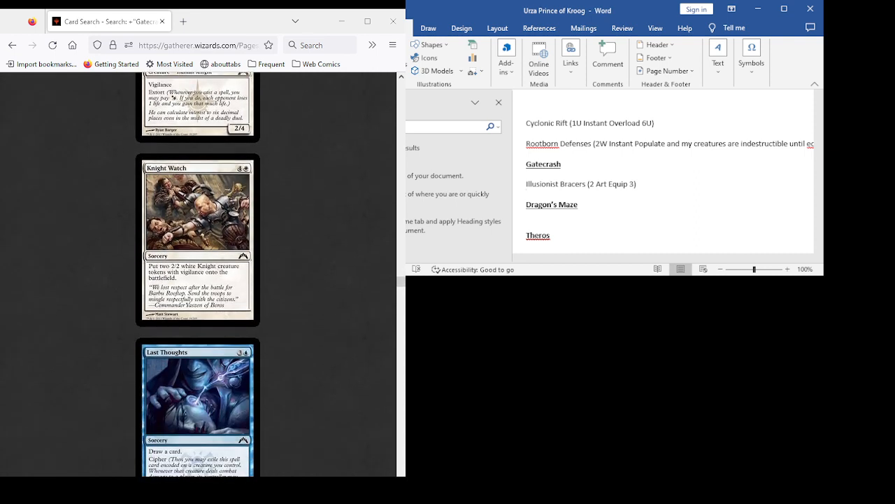
{"action": "scroll", "coordinate": [198, 274], "scroll_direction": "down", "scroll_amount": 3}
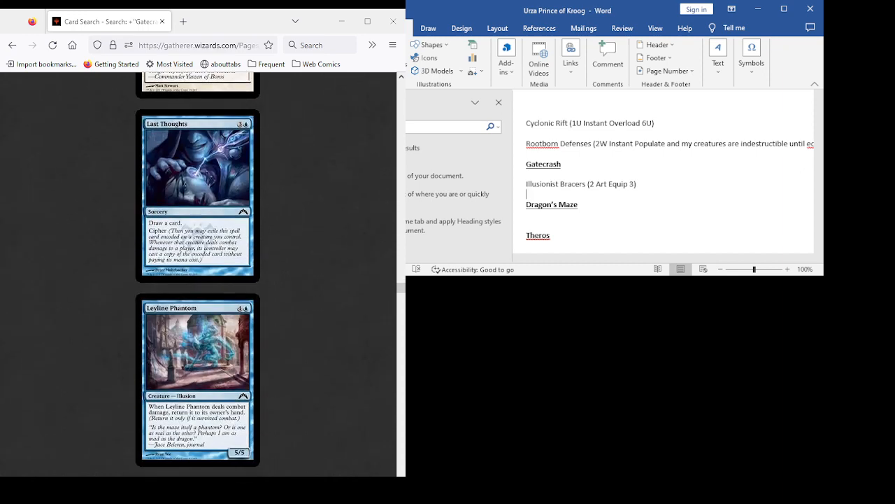
{"action": "scroll", "coordinate": [198, 274], "scroll_direction": "down", "scroll_amount": 3}
{"action": "scroll", "coordinate": [198, 274], "scroll_direction": "down", "scroll_amount": 2}
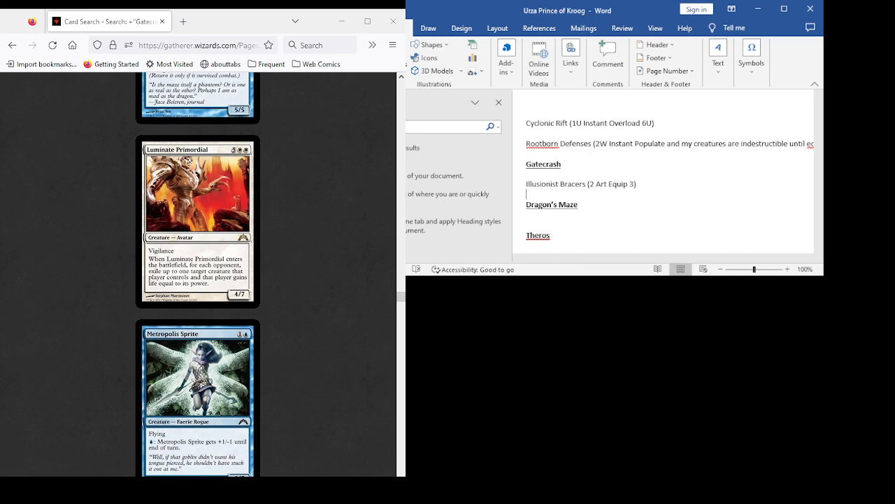
{"action": "scroll", "coordinate": [197, 274], "scroll_direction": "down", "scroll_amount": 3}
{"action": "scroll", "coordinate": [197, 275], "scroll_direction": "up", "scroll_amount": 5}
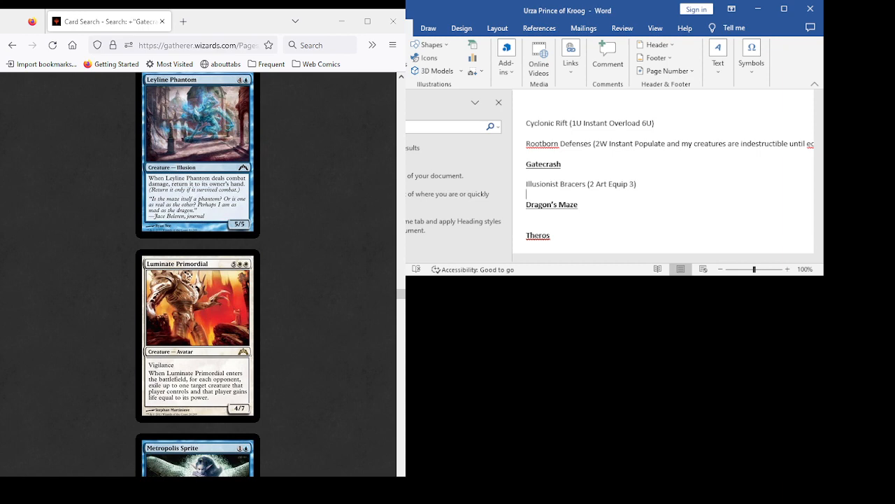
{"action": "scroll", "coordinate": [197, 274], "scroll_direction": "down", "scroll_amount": 7}
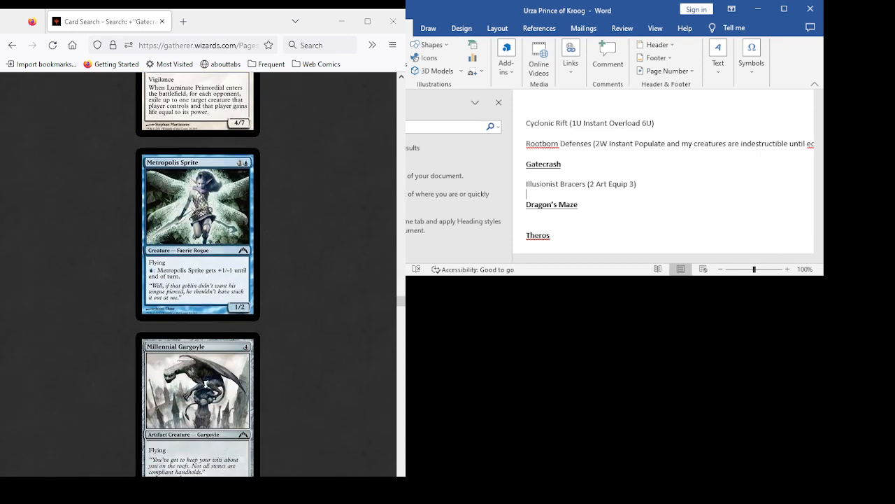
- Review the cards from Murder Investigation to Rapid Hybridization, including Nav Squad Commandos and Prophetic Prism, rechecking Orzhov Keyrune
{"action": "scroll", "coordinate": [197, 274], "scroll_direction": "down", "scroll_amount": 6}
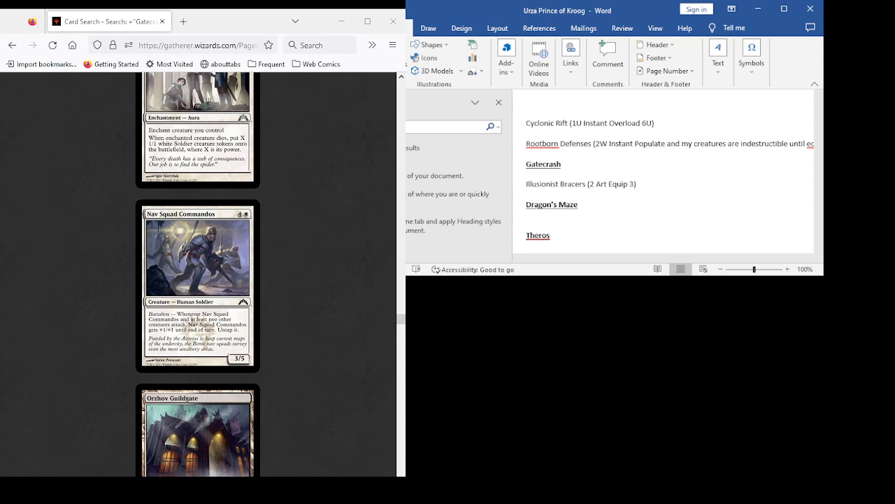
{"action": "scroll", "coordinate": [197, 274], "scroll_direction": "down", "scroll_amount": 5}
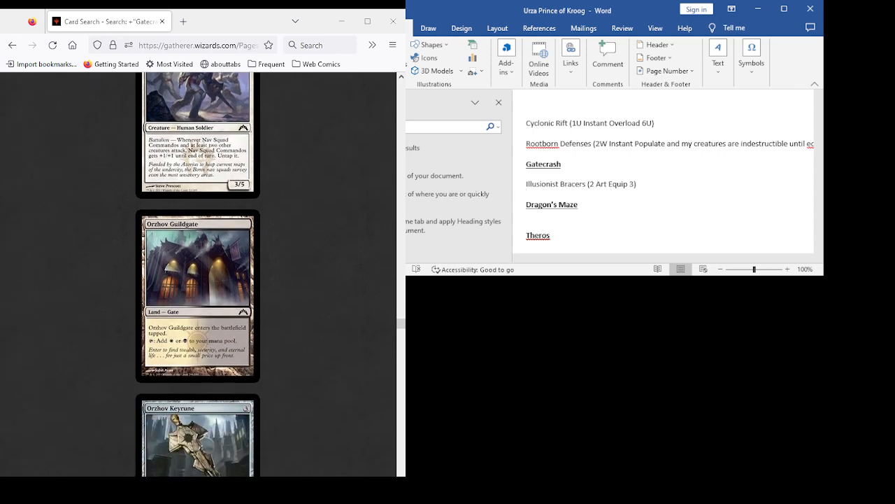
{"action": "scroll", "coordinate": [198, 275], "scroll_direction": "down", "scroll_amount": 2}
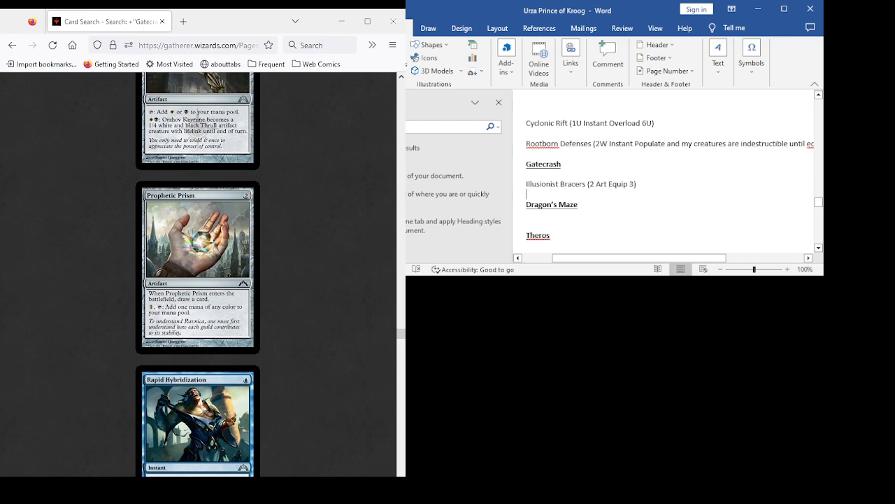
{"action": "scroll", "coordinate": [197, 274], "scroll_direction": "up", "scroll_amount": 10}
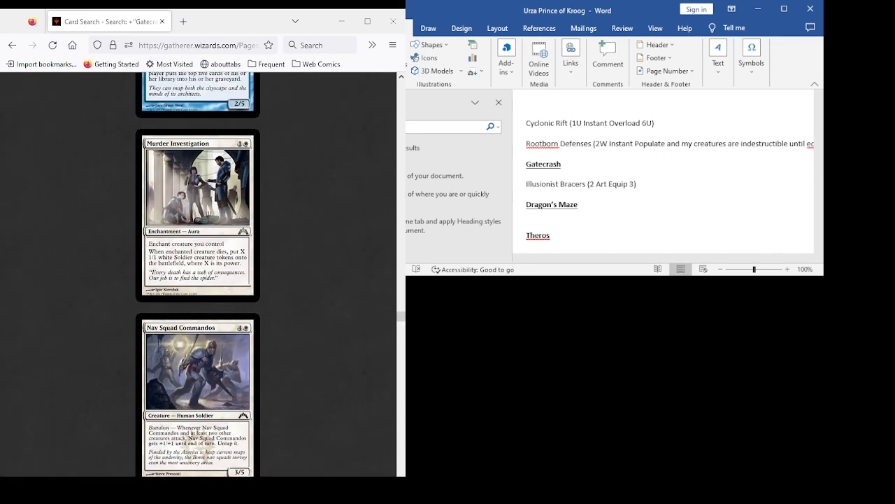
{"action": "scroll", "coordinate": [198, 274], "scroll_direction": "down", "scroll_amount": 8}
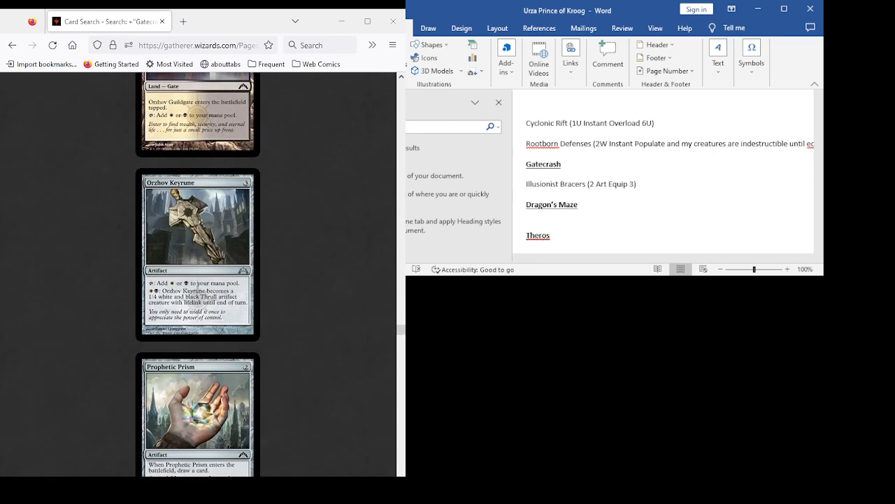
{"action": "scroll", "coordinate": [197, 275], "scroll_direction": "down", "scroll_amount": 2}
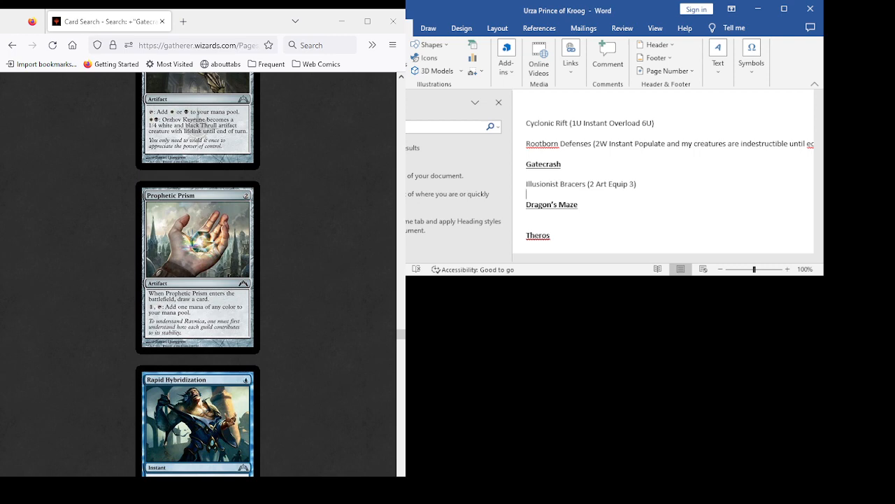
{"action": "scroll", "coordinate": [198, 273], "scroll_direction": "down", "scroll_amount": 3}
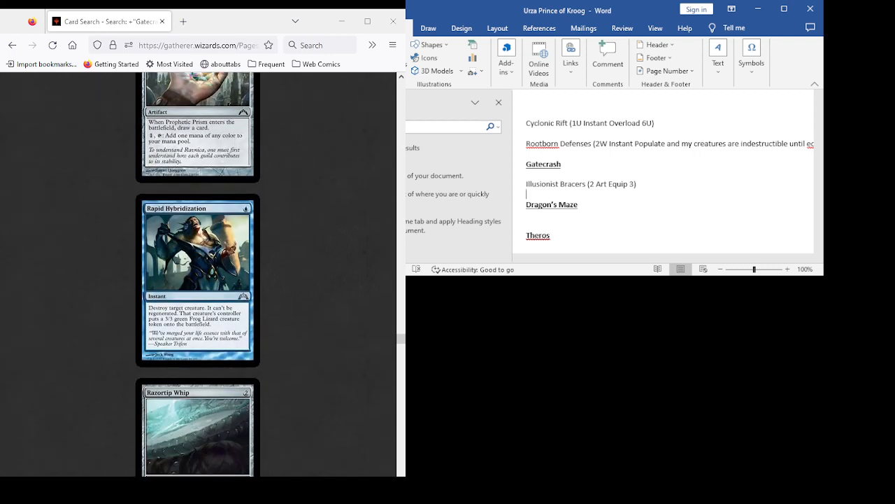
{"action": "scroll", "coordinate": [198, 273], "scroll_direction": "up", "scroll_amount": 3}
{"action": "scroll", "coordinate": [198, 272], "scroll_direction": "up", "scroll_amount": 3}
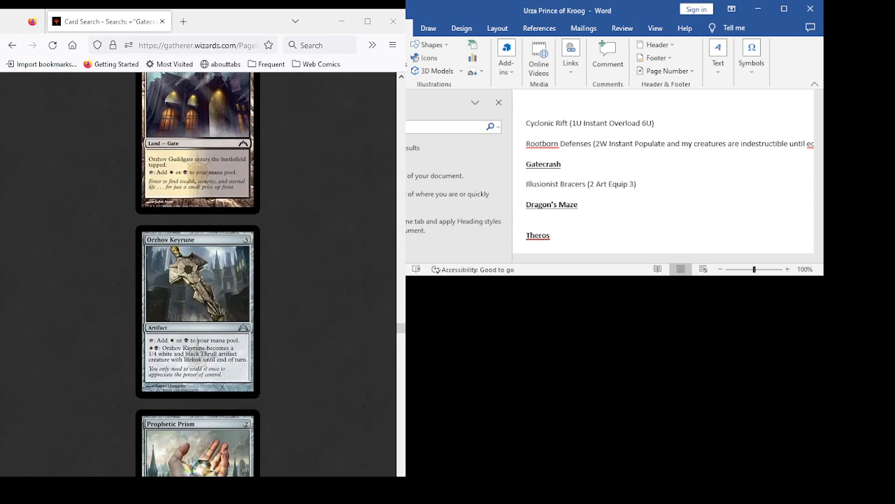
- Review the Gatecrash cards from Prophetic Prism to Scatter Arc, including Realmwright, Righteous Charge, Riot Gear, Sacred Foundry, Sage's Row Denizen and Sapphire Drake
{"action": "scroll", "coordinate": [198, 273], "scroll_direction": "down", "scroll_amount": 3}
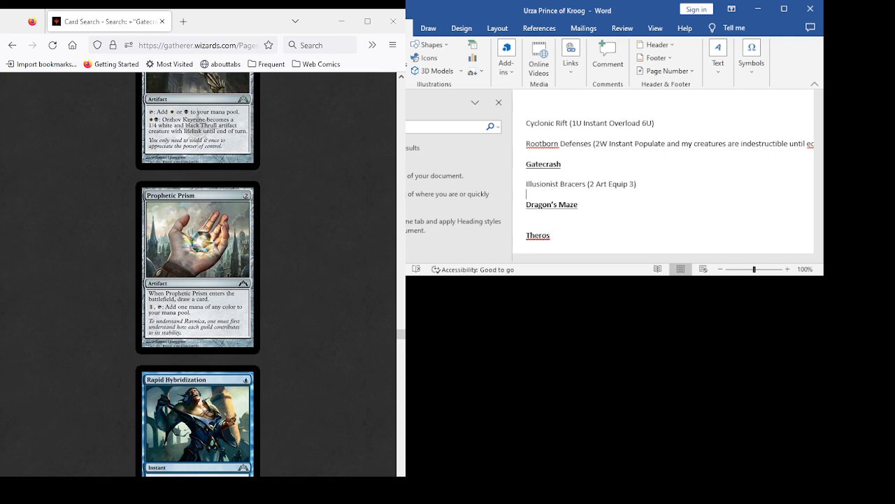
{"action": "scroll", "coordinate": [198, 273], "scroll_direction": "down", "scroll_amount": 3}
{"action": "scroll", "coordinate": [198, 273], "scroll_direction": "down", "scroll_amount": 5}
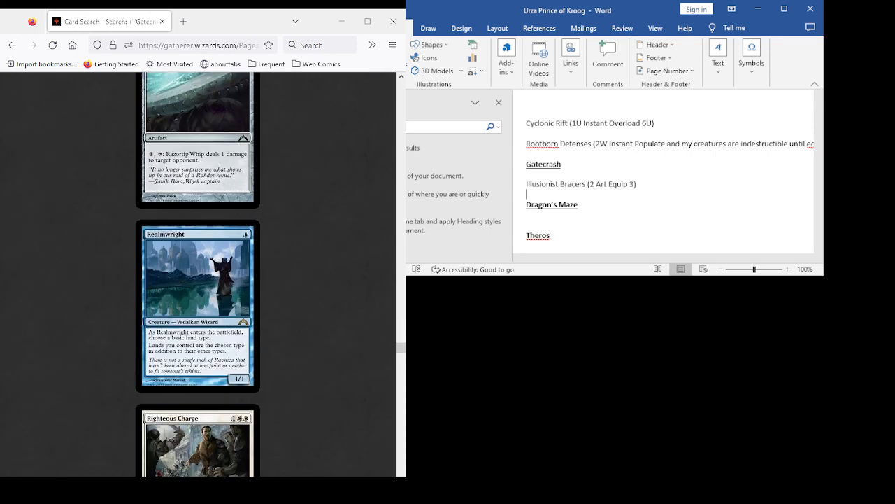
{"action": "scroll", "coordinate": [198, 273], "scroll_direction": "down", "scroll_amount": 3}
{"action": "scroll", "coordinate": [197, 273], "scroll_direction": "down", "scroll_amount": 2}
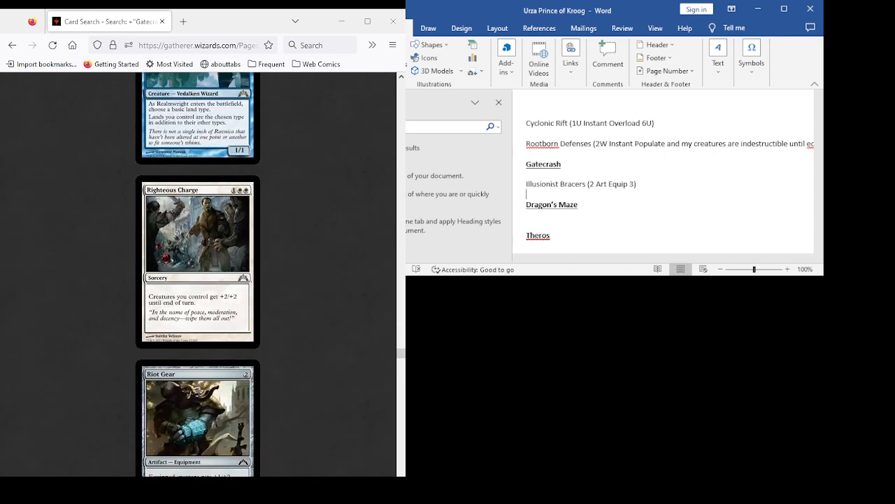
{"action": "scroll", "coordinate": [198, 273], "scroll_direction": "down", "scroll_amount": 3}
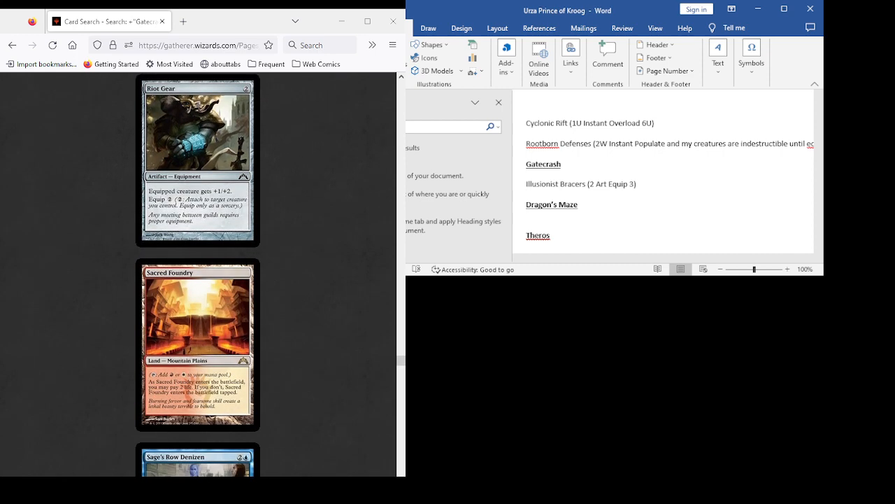
{"action": "scroll", "coordinate": [198, 273], "scroll_direction": "down", "scroll_amount": 4}
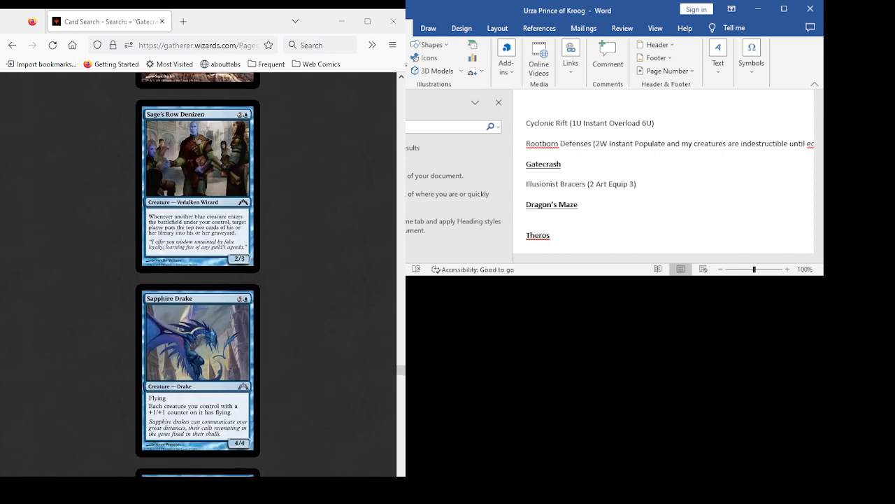
{"action": "scroll", "coordinate": [198, 273], "scroll_direction": "down", "scroll_amount": 3}
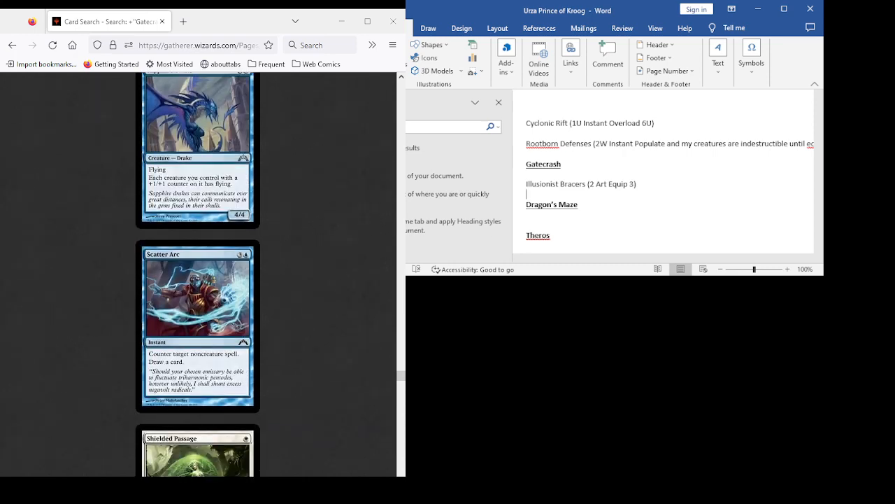
- Review the cards from Shielded Passage to Stolen Identity, including Simic Fluxmage, Simic Guildgate, Skyblinder Staff, Skygames, Smite and Spell Rupture
{"action": "scroll", "coordinate": [198, 273], "scroll_direction": "down", "scroll_amount": 2}
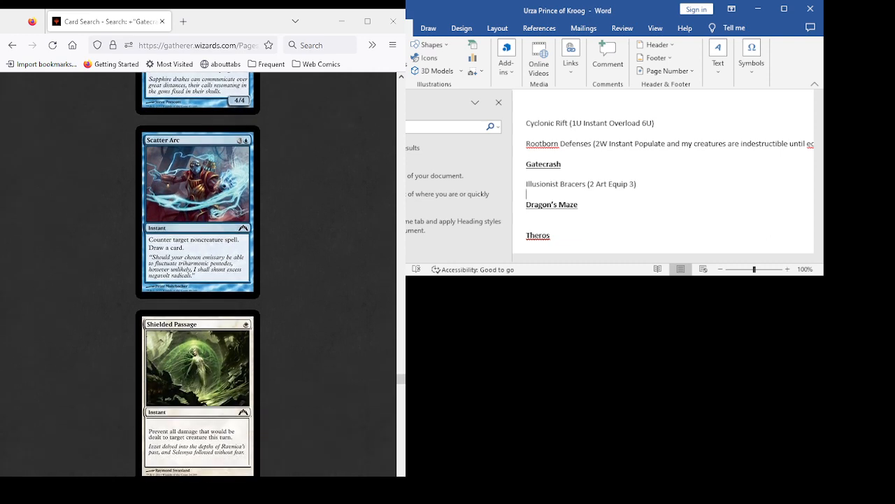
{"action": "scroll", "coordinate": [198, 273], "scroll_direction": "down", "scroll_amount": 1}
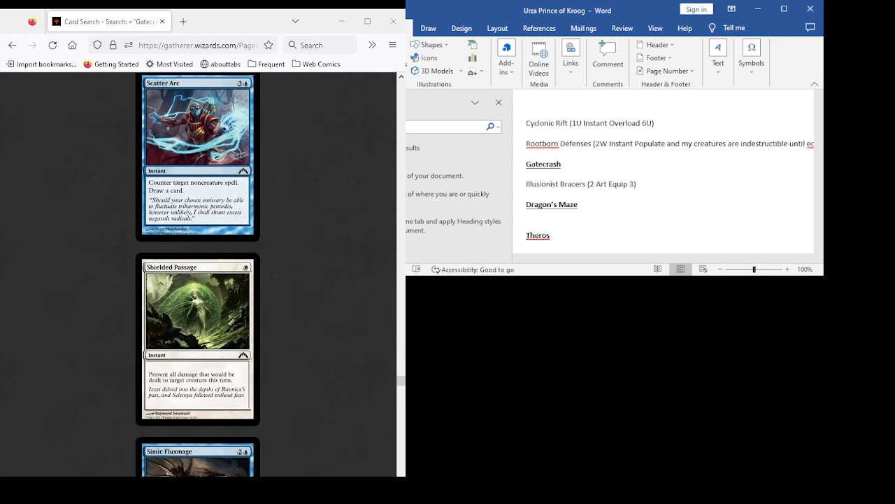
{"action": "scroll", "coordinate": [198, 272], "scroll_direction": "down", "scroll_amount": 3}
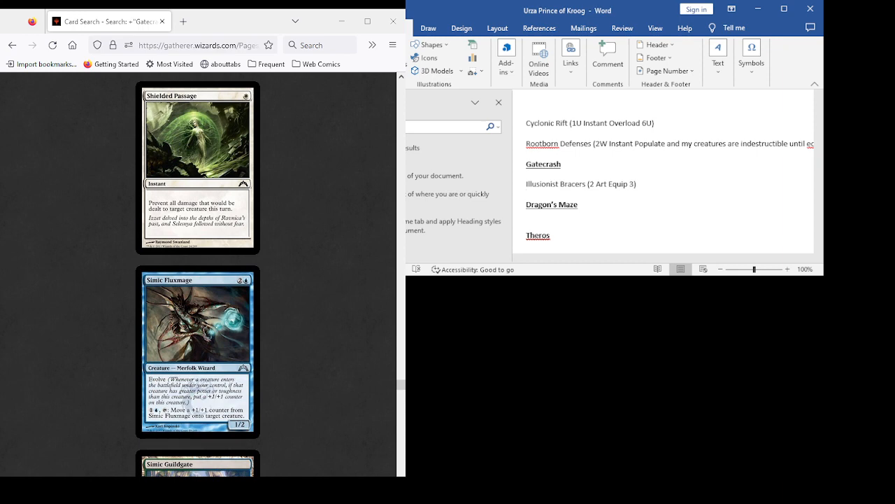
{"action": "scroll", "coordinate": [198, 273], "scroll_direction": "down", "scroll_amount": 12}
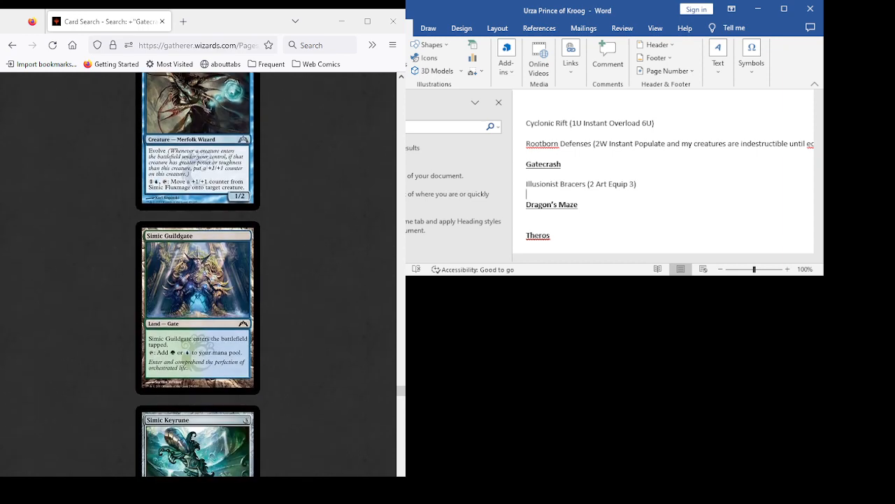
{"action": "scroll", "coordinate": [198, 272], "scroll_direction": "down", "scroll_amount": 4}
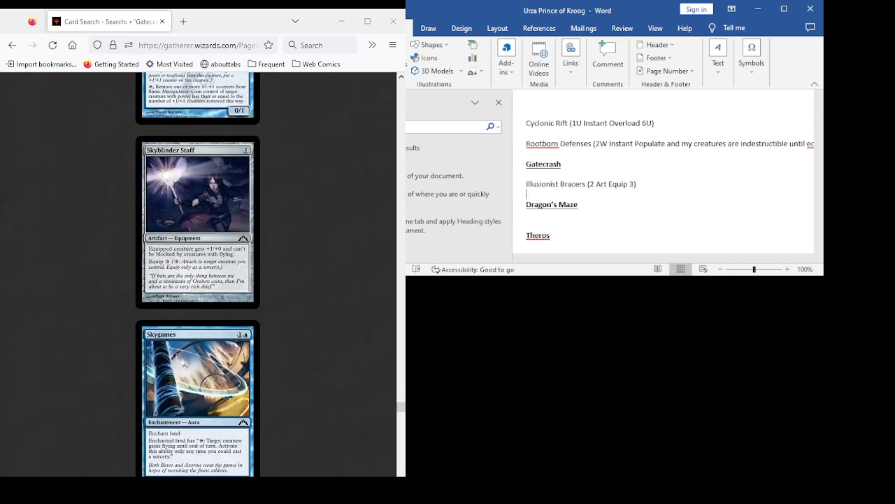
{"action": "scroll", "coordinate": [198, 273], "scroll_direction": "down", "scroll_amount": 3}
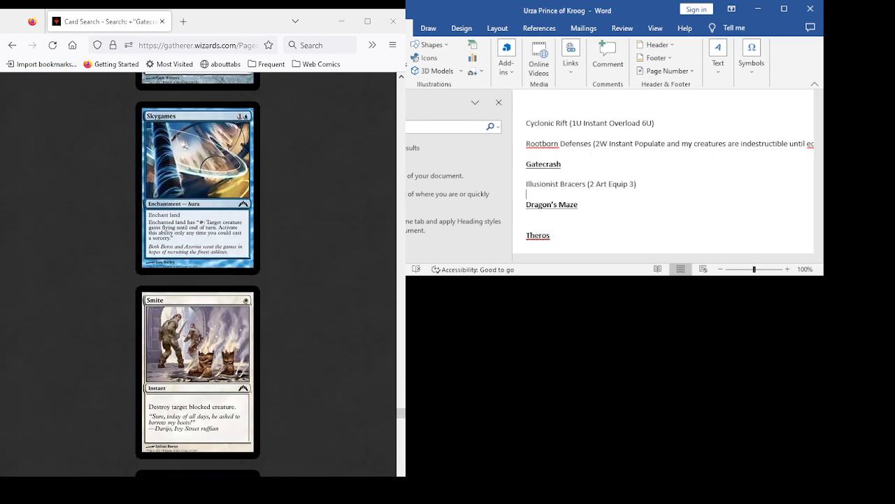
{"action": "scroll", "coordinate": [198, 273], "scroll_direction": "down", "scroll_amount": 3}
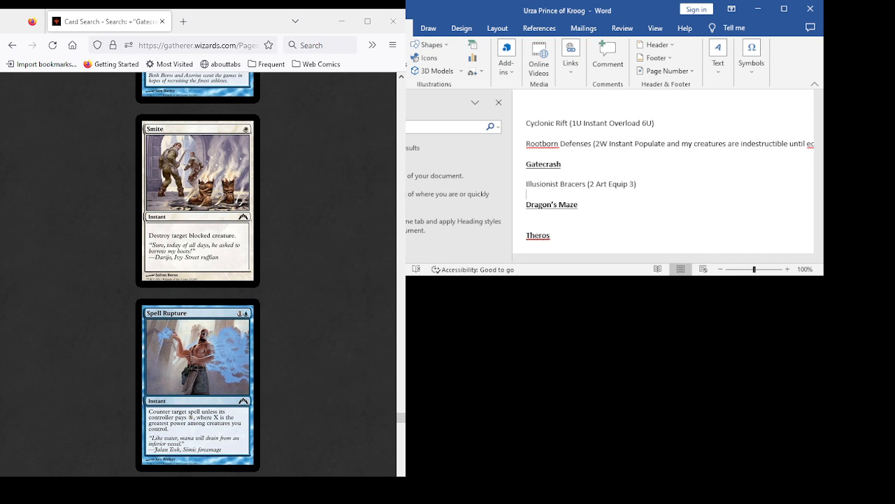
{"action": "scroll", "coordinate": [198, 273], "scroll_direction": "down", "scroll_amount": 3}
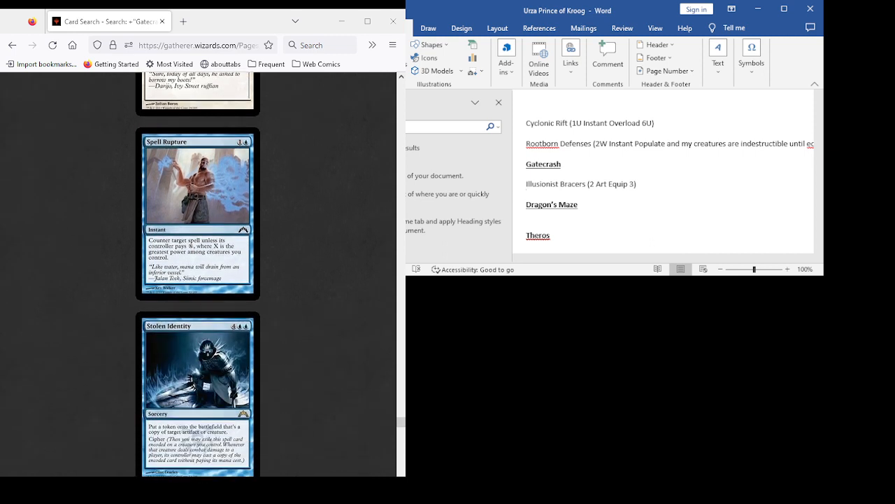
- Review the cards from Stomping Ground to Watery Grave, including Syndic of Tithes, Thespian's Stage and Voidwalk, rechecking Stolen Identity and Urbis Protector
{"action": "scroll", "coordinate": [198, 273], "scroll_direction": "down", "scroll_amount": 3}
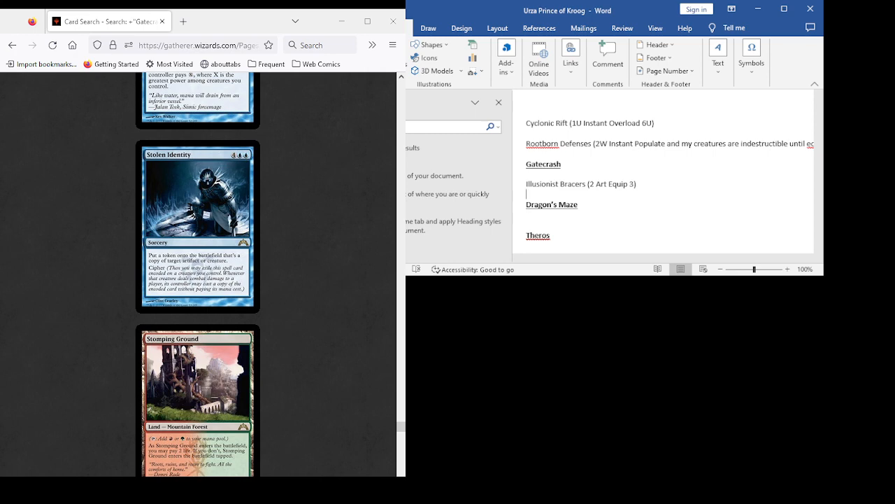
{"action": "scroll", "coordinate": [198, 275], "scroll_direction": "down", "scroll_amount": 3}
{"action": "scroll", "coordinate": [198, 274], "scroll_direction": "down", "scroll_amount": 3}
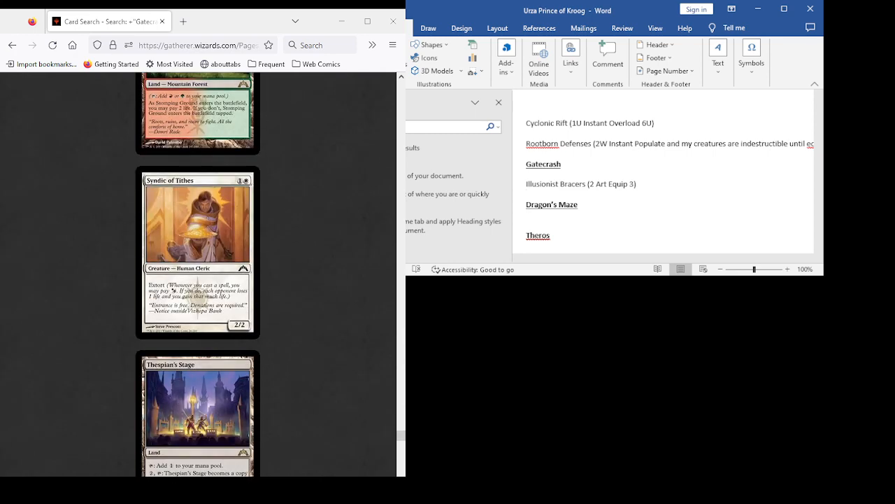
{"action": "scroll", "coordinate": [198, 274], "scroll_direction": "down", "scroll_amount": 5}
{"action": "scroll", "coordinate": [198, 275], "scroll_direction": "up", "scroll_amount": 10}
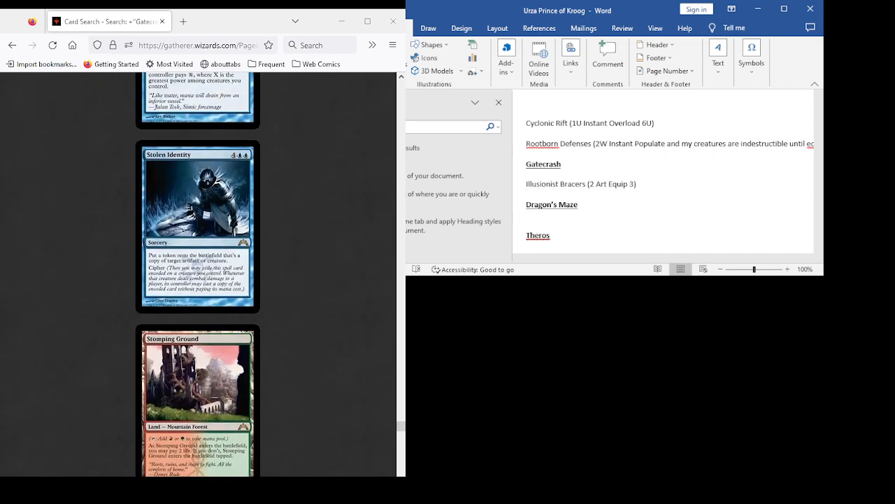
{"action": "scroll", "coordinate": [198, 274], "scroll_direction": "down", "scroll_amount": 10}
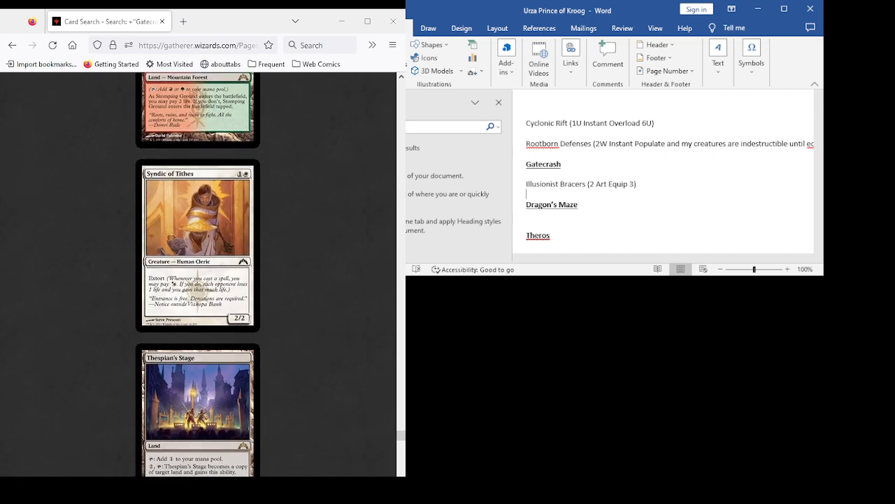
{"action": "scroll", "coordinate": [198, 274], "scroll_direction": "down", "scroll_amount": 5}
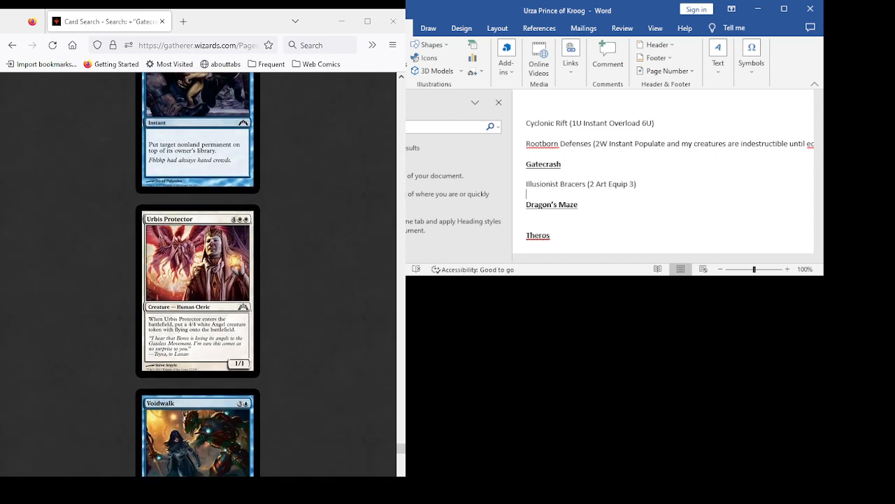
{"action": "scroll", "coordinate": [198, 274], "scroll_direction": "down", "scroll_amount": 4}
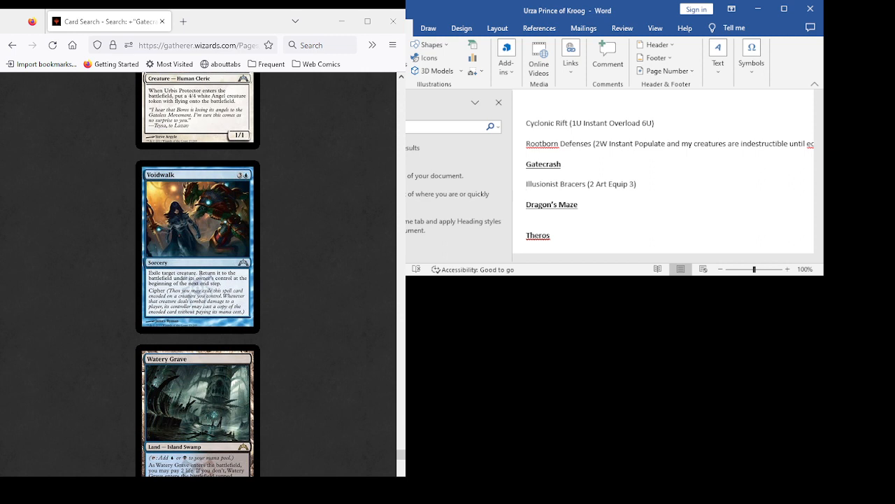
{"action": "scroll", "coordinate": [198, 274], "scroll_direction": "up", "scroll_amount": 2}
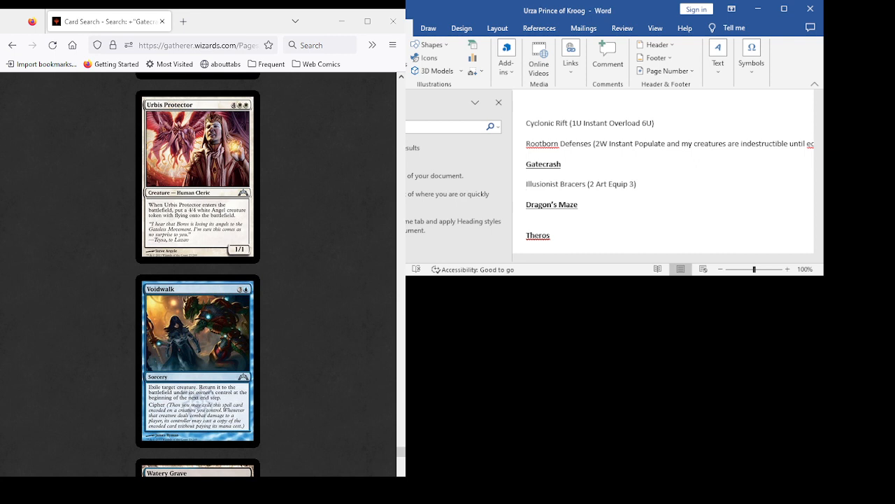
{"action": "scroll", "coordinate": [198, 274], "scroll_direction": "up", "scroll_amount": 2}
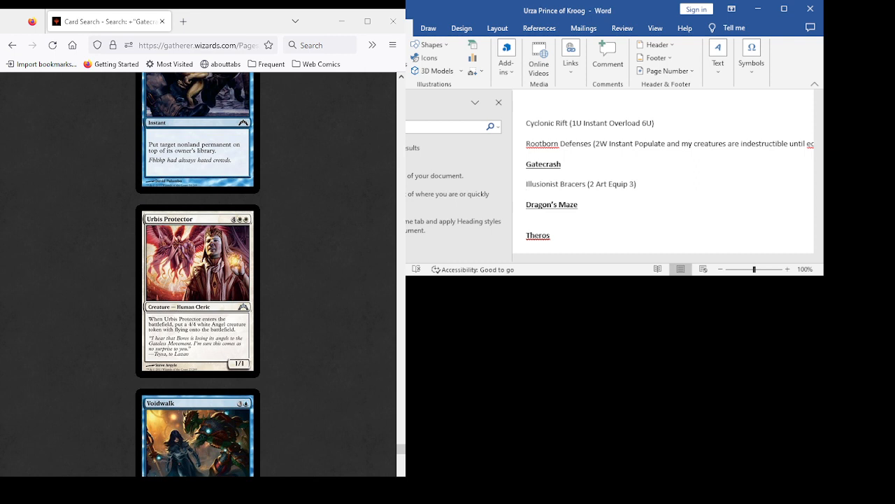
- Return from the Gatecrash card results to the advanced search form and remove the Gatecrash set condition
{"action": "scroll", "coordinate": [198, 273], "scroll_direction": "down", "scroll_amount": 10}
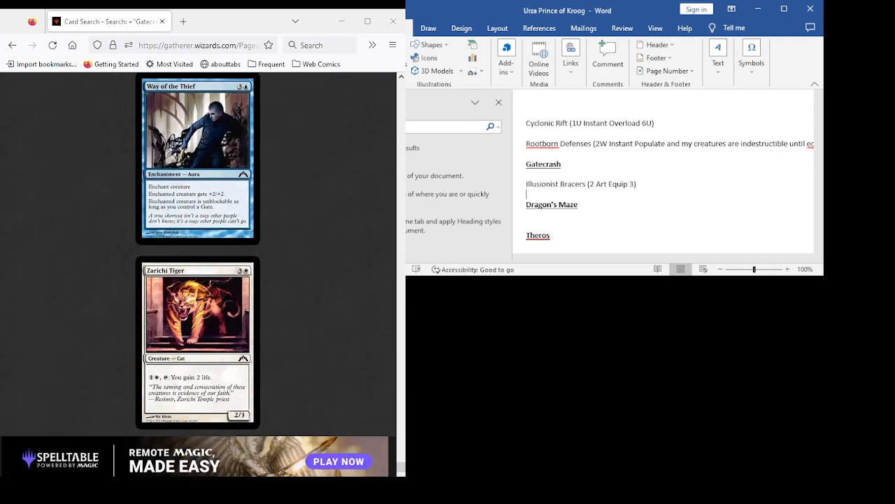
{"action": "scroll", "coordinate": [198, 273], "scroll_direction": "down", "scroll_amount": 2}
{"action": "scroll", "coordinate": [198, 273], "scroll_direction": "up", "scroll_amount": 3}
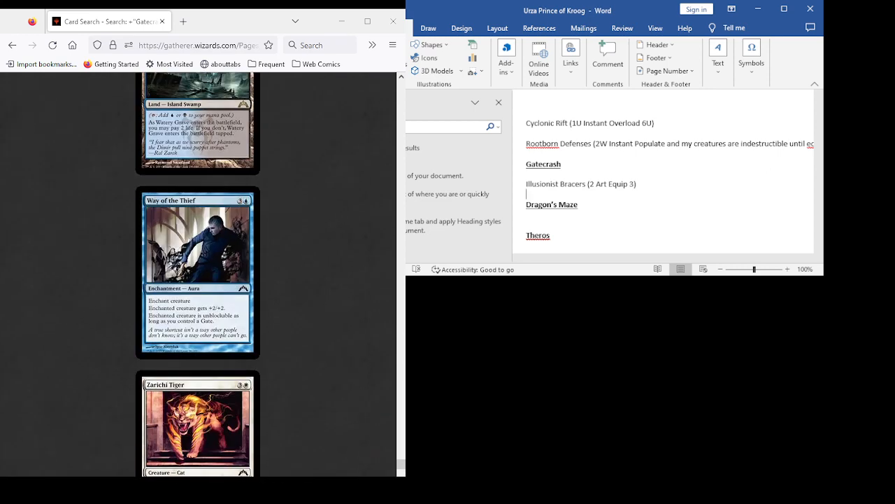
{"action": "left_click", "coordinate": [12, 45]}
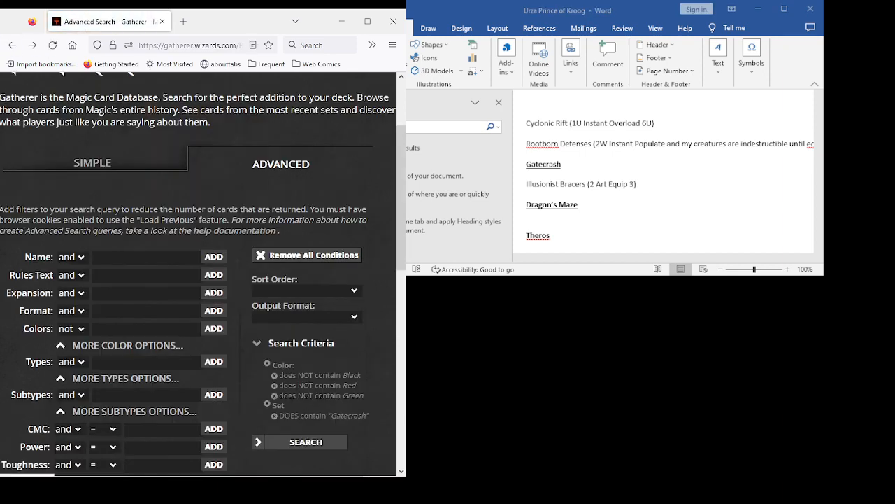
{"action": "left_click", "coordinate": [147, 293]}
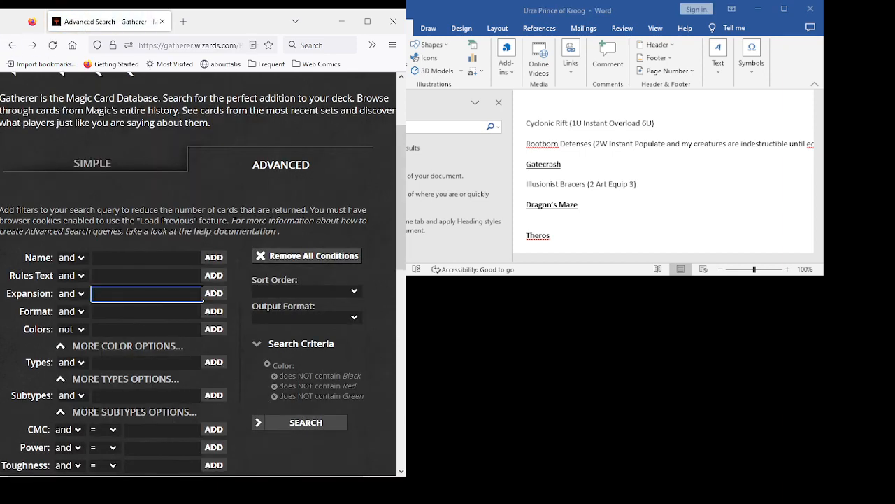
{"action": "type", "text": "drag"}
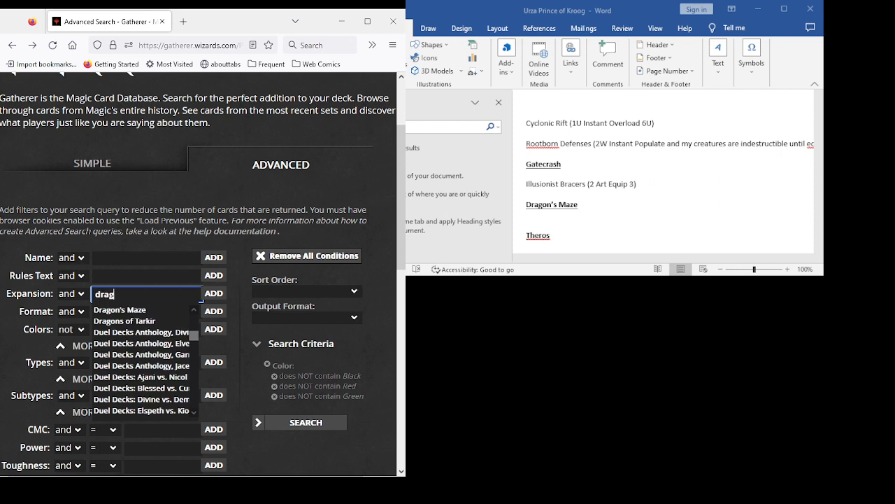
{"action": "key", "text": "Down"}
{"action": "key", "text": "Down"}
{"action": "key", "text": "Return"}
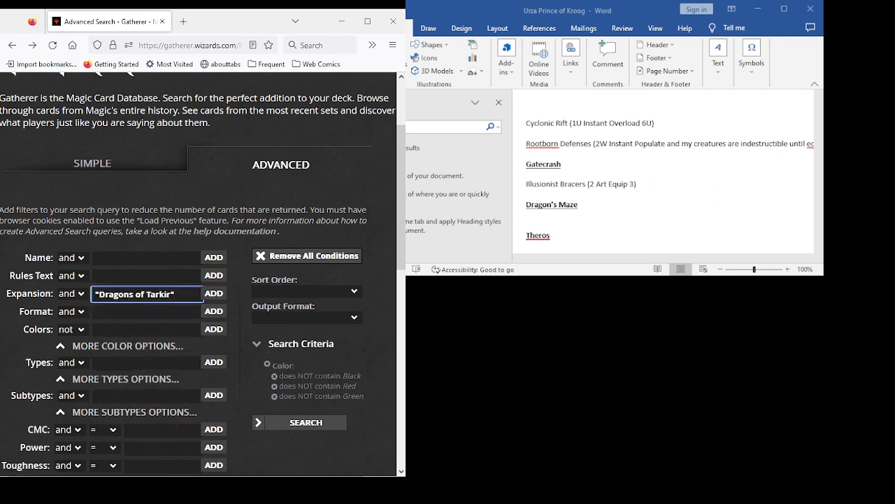
{"action": "key", "text": "shift+Left"}
{"action": "key", "text": "shift+Left"}
{"action": "key", "text": "shift+Left"}
{"action": "key", "text": "shift+Left"}
{"action": "key", "text": "shift+Left"}
{"action": "key", "text": "shift+Left"}
{"action": "key", "text": "shift+Left"}
{"action": "key", "text": "shift+Left"}
{"action": "key", "text": "shift+Left"}
{"action": "key", "text": "shift+Left"}
{"action": "key", "text": "BackSpace"}
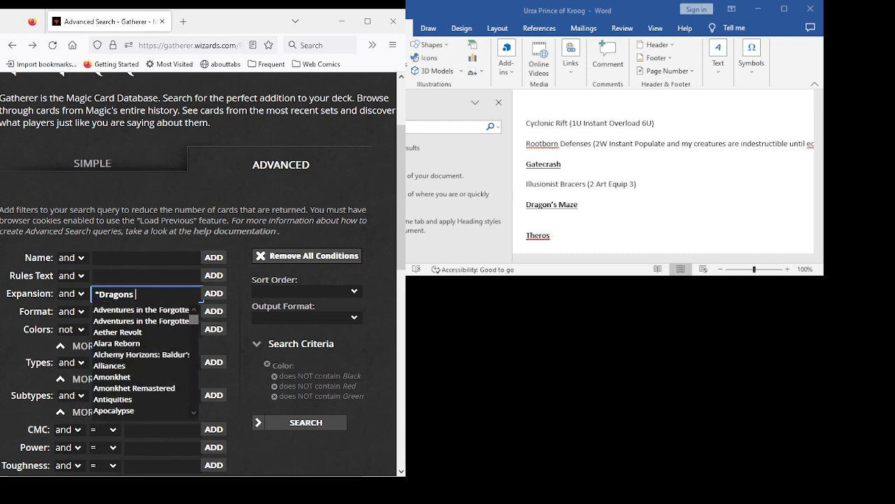
- Add "Dragon's Maze" as the expansion condition and run the card search
{"action": "key", "text": "BackSpace"}
{"action": "key", "text": "Home"}
{"action": "key", "text": "Right"}
{"action": "key", "text": "BackSpace"}
{"action": "key", "text": "Down"}
{"action": "key", "text": "Return"}
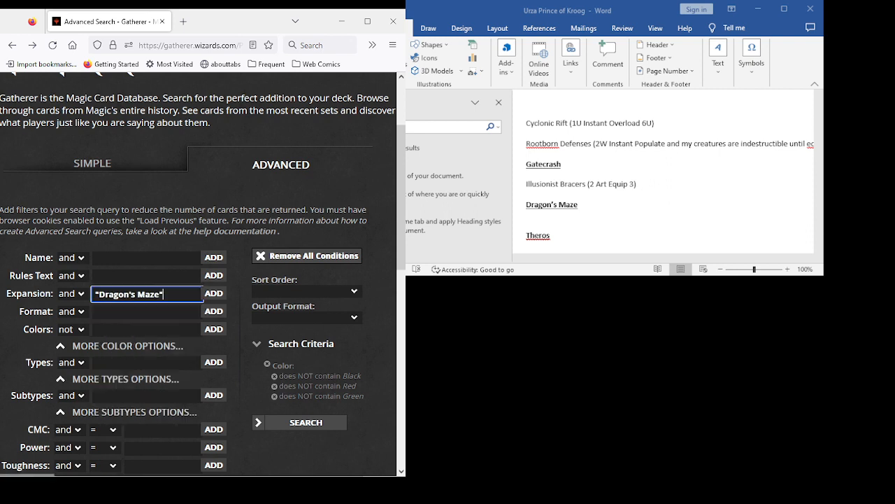
{"action": "key", "text": "Return"}
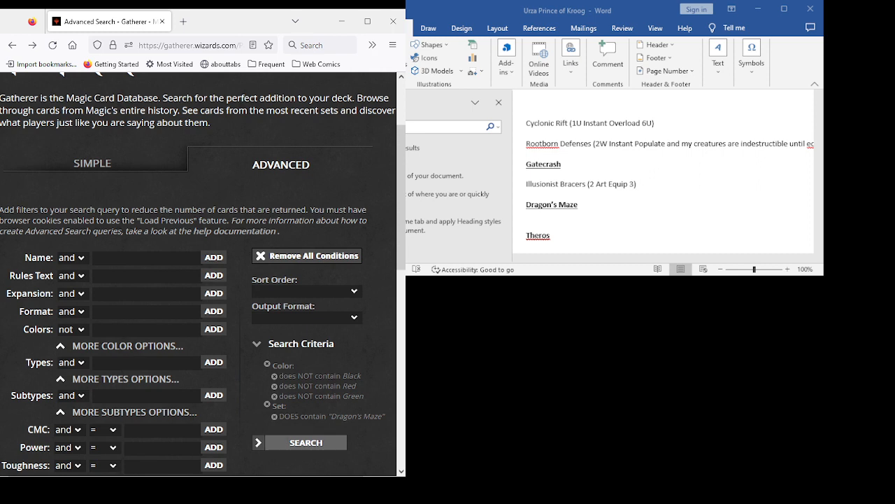
{"action": "left_click", "coordinate": [306, 442]}
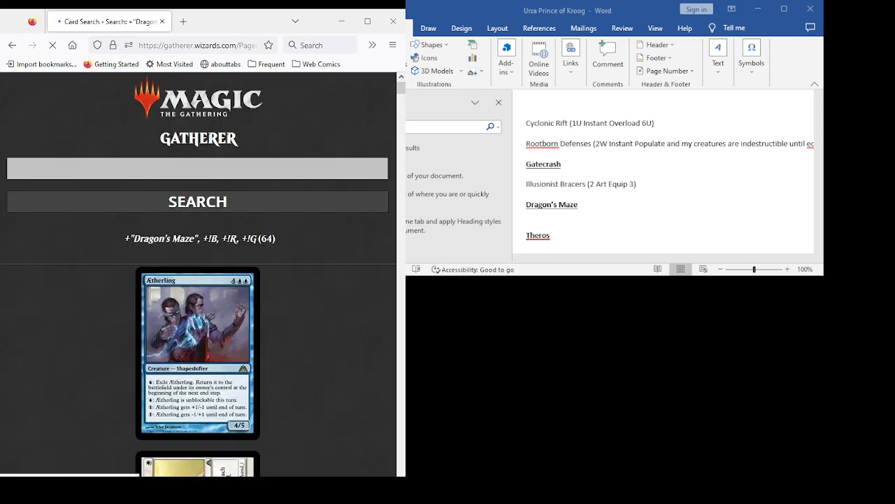
- Examine the Dragon's Maze card results from Ætherling through Opal Lake Gatekeepers for cards that suit the Urza deck list
{"action": "scroll", "coordinate": [198, 280], "scroll_direction": "down", "scroll_amount": 5}
{"action": "scroll", "coordinate": [198, 279], "scroll_direction": "up", "scroll_amount": 5}
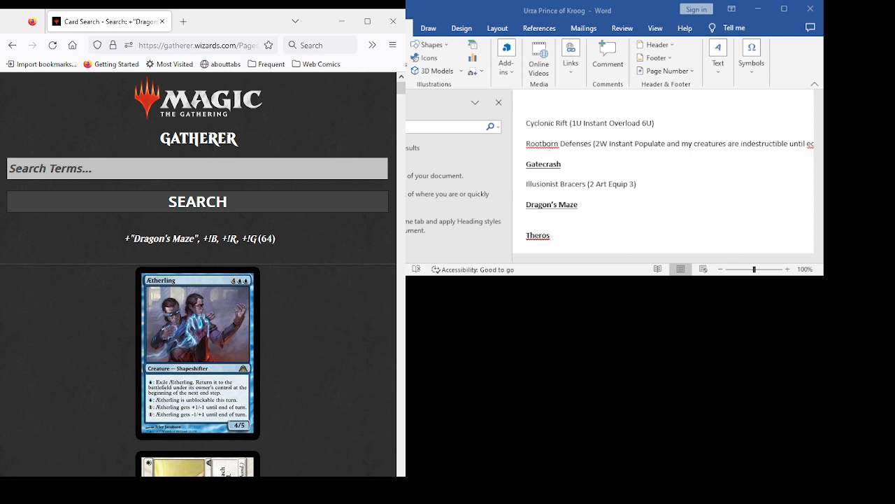
{"action": "scroll", "coordinate": [198, 274], "scroll_direction": "down", "scroll_amount": 5}
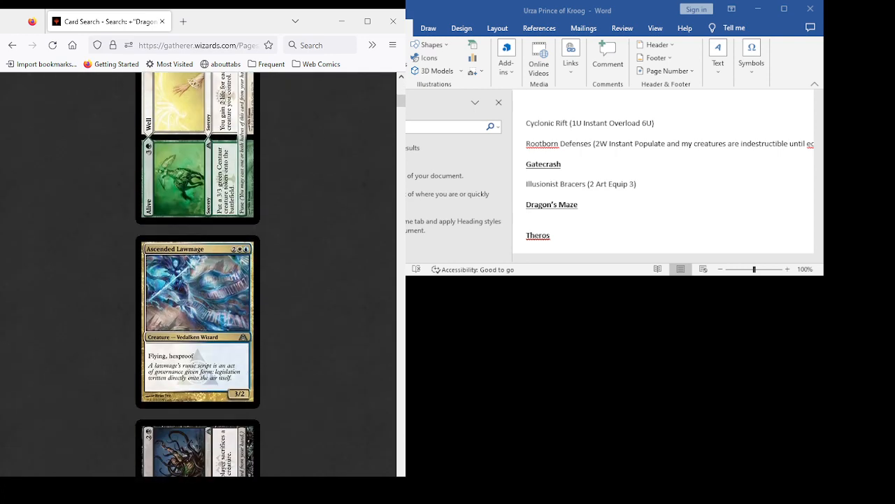
{"action": "scroll", "coordinate": [198, 274], "scroll_direction": "down", "scroll_amount": 6}
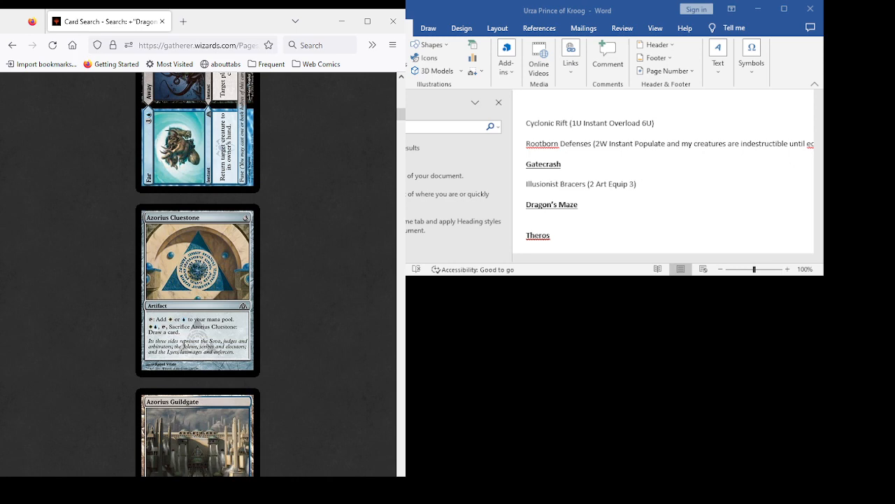
{"action": "scroll", "coordinate": [198, 275], "scroll_direction": "down", "scroll_amount": 3}
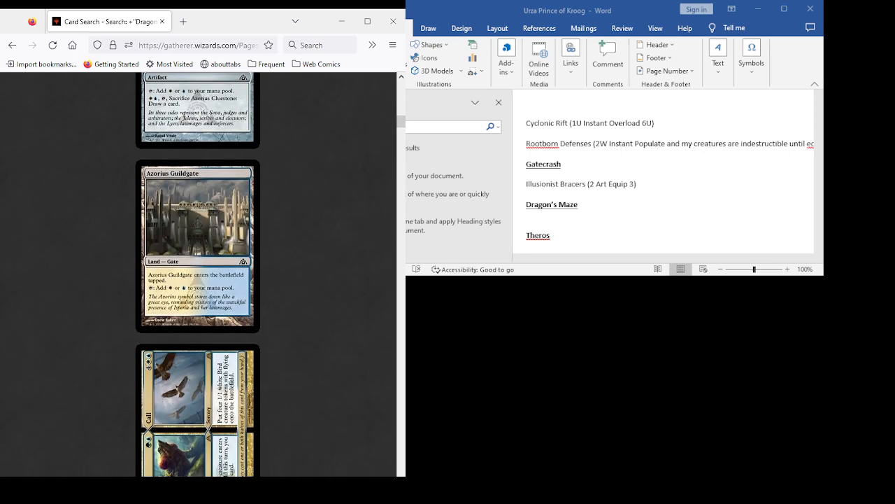
{"action": "scroll", "coordinate": [198, 274], "scroll_direction": "down", "scroll_amount": 2}
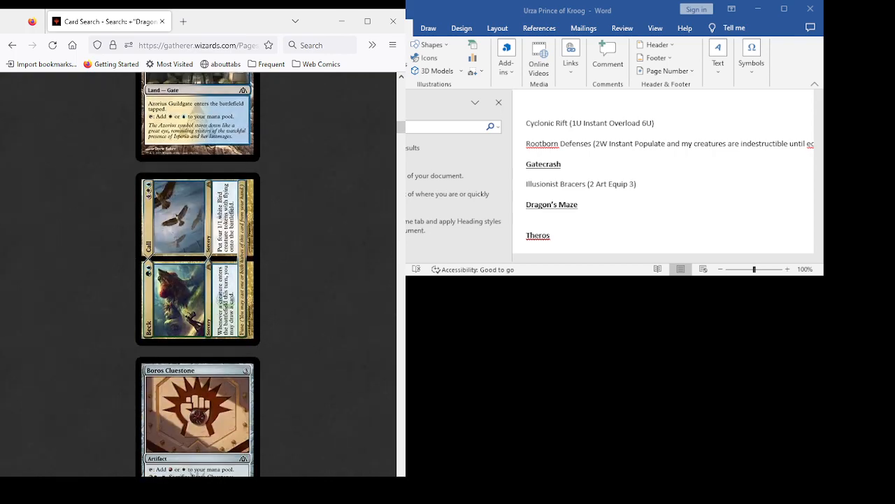
{"action": "scroll", "coordinate": [198, 274], "scroll_direction": "down", "scroll_amount": 9}
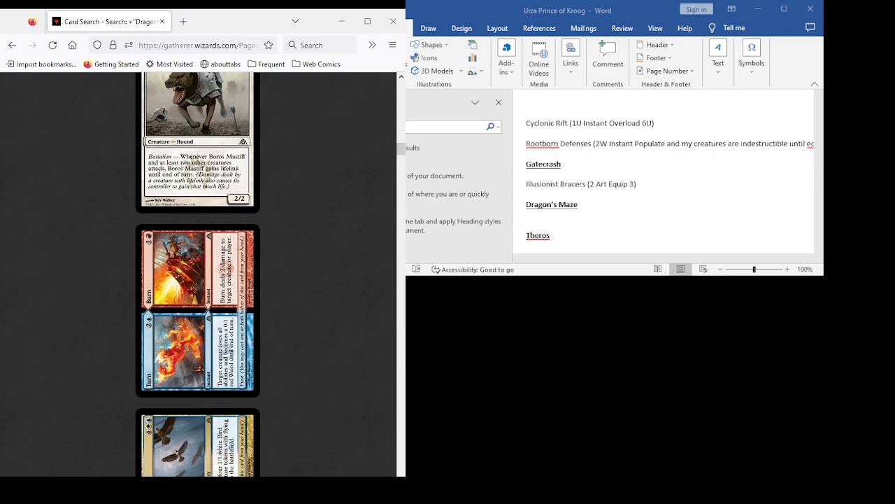
{"action": "scroll", "coordinate": [198, 274], "scroll_direction": "up", "scroll_amount": 4}
{"action": "scroll", "coordinate": [198, 274], "scroll_direction": "up", "scroll_amount": 5}
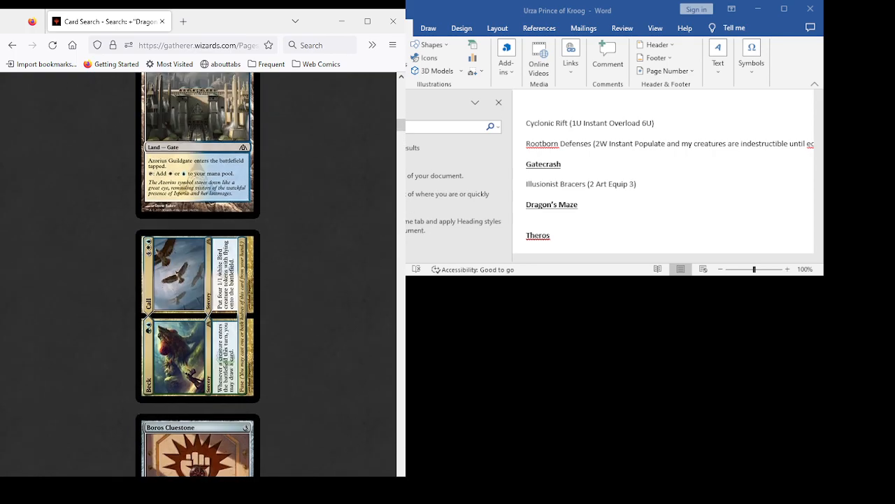
{"action": "scroll", "coordinate": [198, 274], "scroll_direction": "up", "scroll_amount": 4}
{"action": "scroll", "coordinate": [198, 274], "scroll_direction": "down", "scroll_amount": 8}
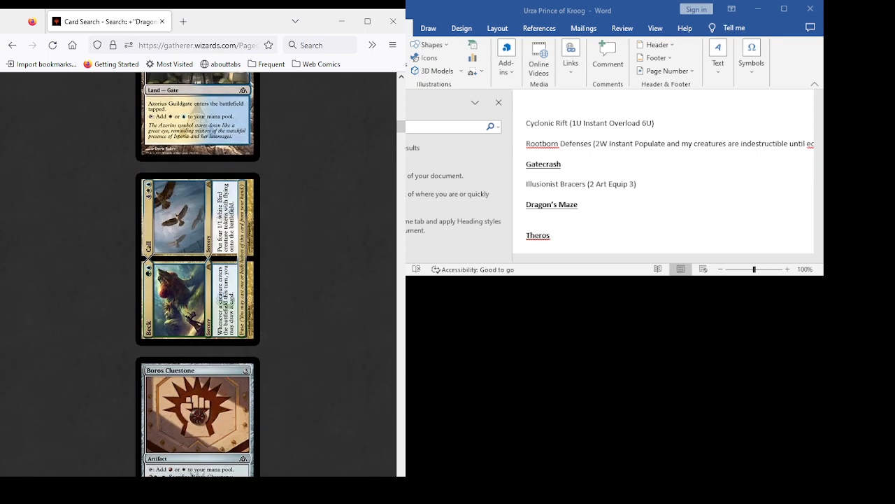
{"action": "scroll", "coordinate": [198, 274], "scroll_direction": "down", "scroll_amount": 4}
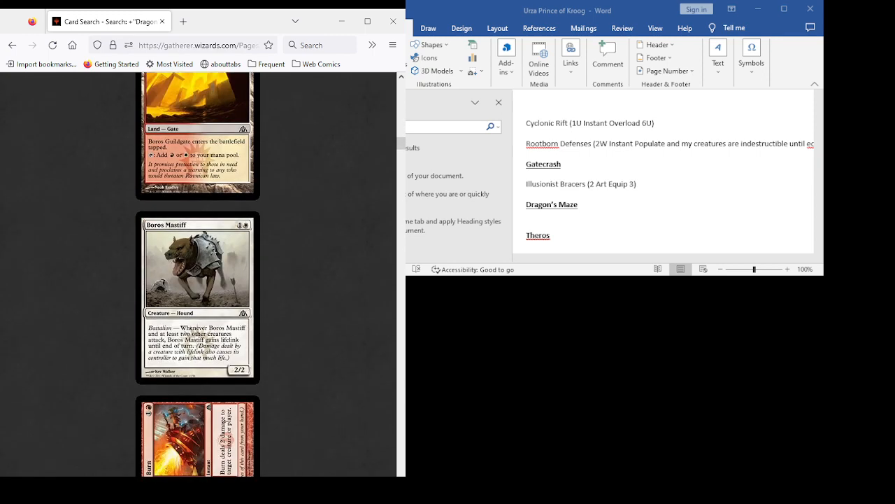
{"action": "scroll", "coordinate": [198, 274], "scroll_direction": "down", "scroll_amount": 4}
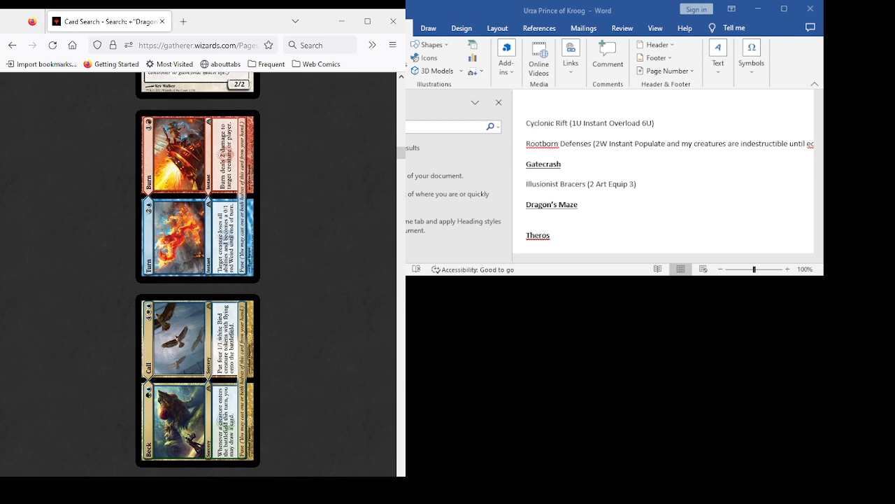
{"action": "scroll", "coordinate": [198, 274], "scroll_direction": "down", "scroll_amount": 4}
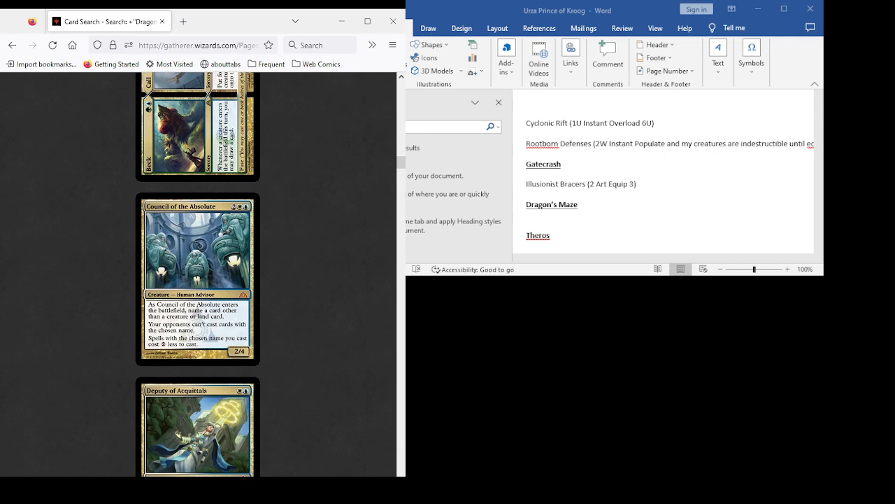
{"action": "scroll", "coordinate": [198, 273], "scroll_direction": "down", "scroll_amount": 3}
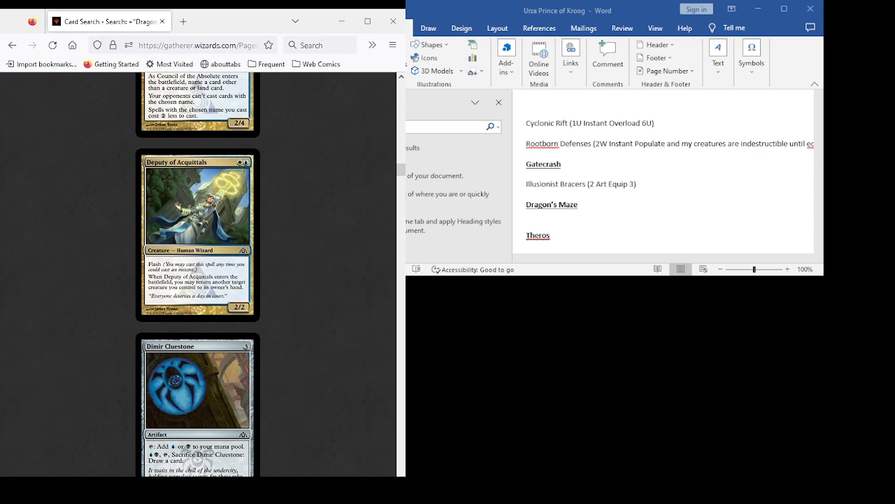
{"action": "scroll", "coordinate": [198, 273], "scroll_direction": "down", "scroll_amount": 10}
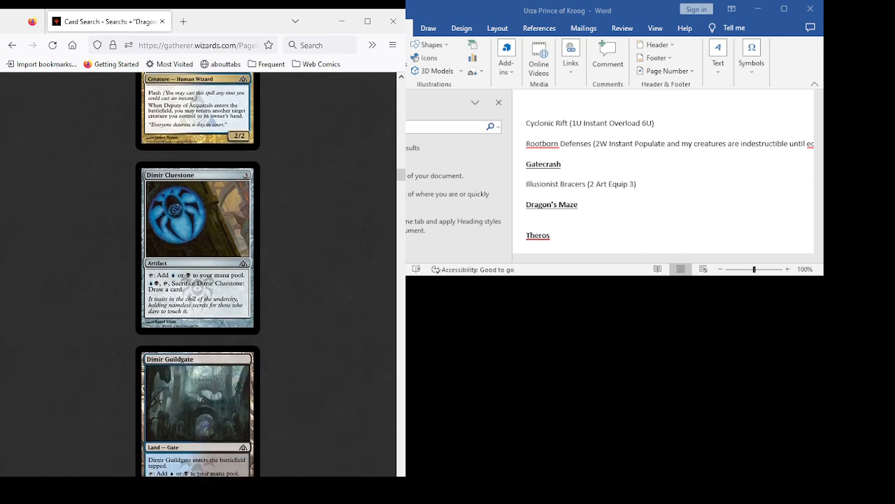
{"action": "scroll", "coordinate": [198, 273], "scroll_direction": "down", "scroll_amount": 8}
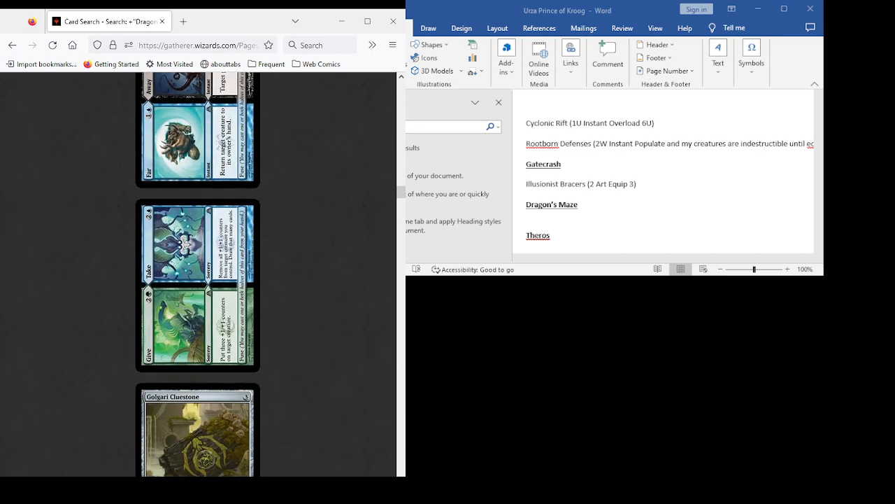
{"action": "scroll", "coordinate": [198, 272], "scroll_direction": "down", "scroll_amount": 3}
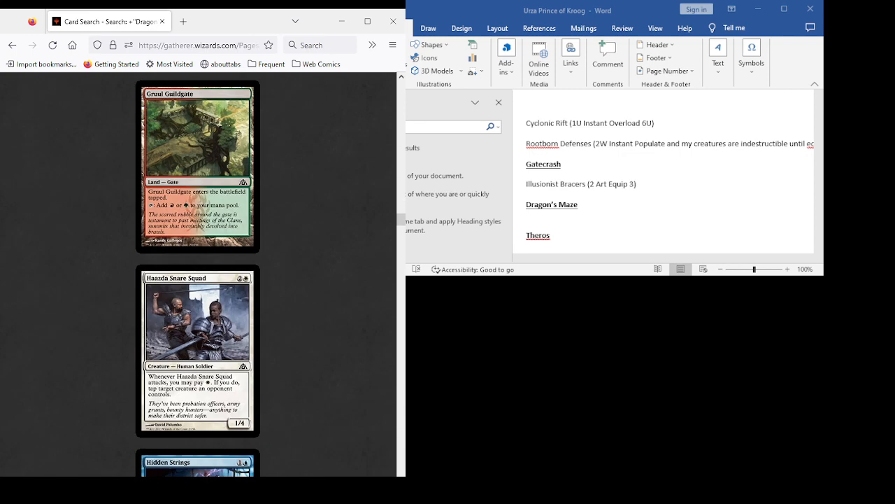
{"action": "scroll", "coordinate": [198, 273], "scroll_direction": "down", "scroll_amount": 3}
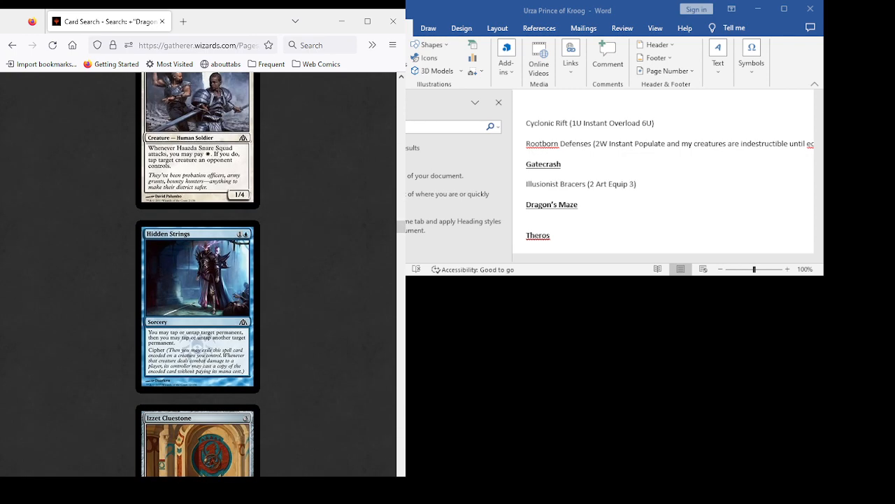
{"action": "scroll", "coordinate": [198, 346], "scroll_direction": "down", "scroll_amount": 2}
{"action": "scroll", "coordinate": [198, 273], "scroll_direction": "down", "scroll_amount": 5}
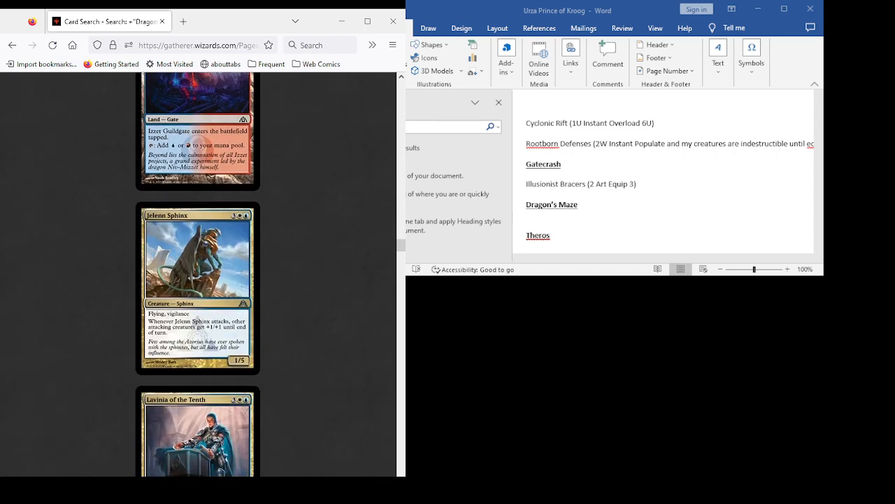
{"action": "scroll", "coordinate": [198, 273], "scroll_direction": "down", "scroll_amount": 3}
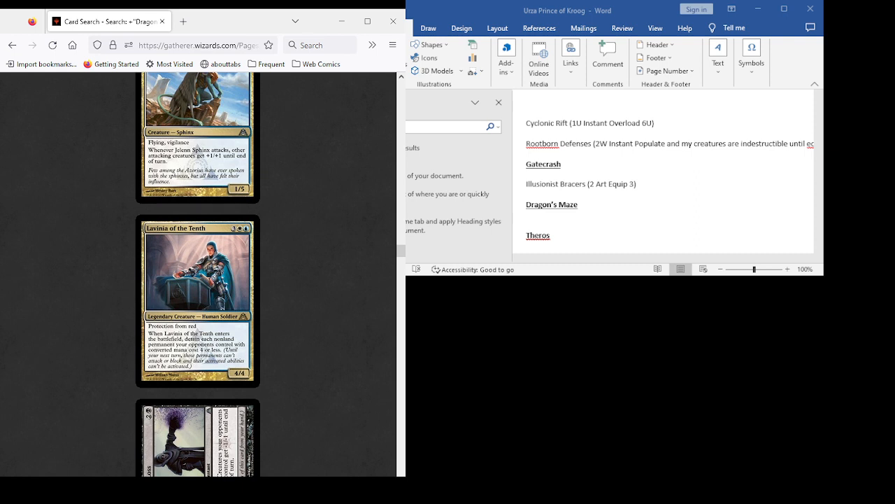
{"action": "scroll", "coordinate": [197, 274], "scroll_direction": "down", "scroll_amount": 4}
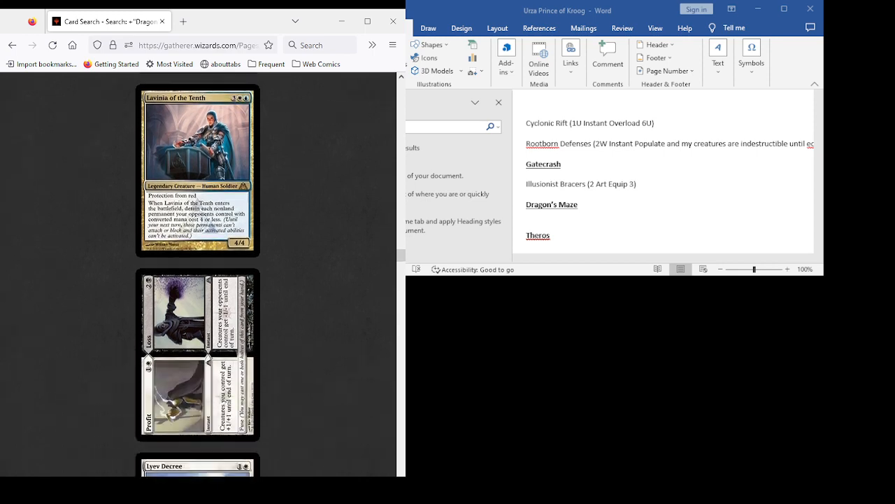
{"action": "scroll", "coordinate": [197, 274], "scroll_direction": "down", "scroll_amount": 4}
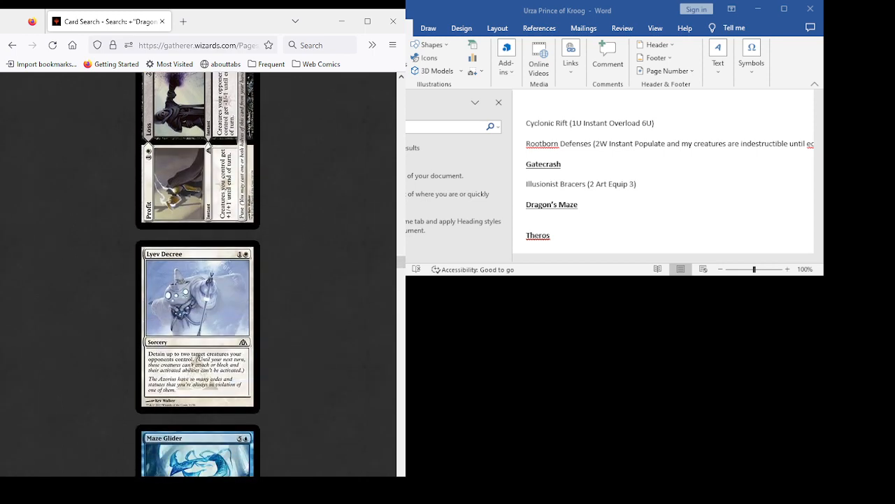
{"action": "scroll", "coordinate": [197, 274], "scroll_direction": "down", "scroll_amount": 4}
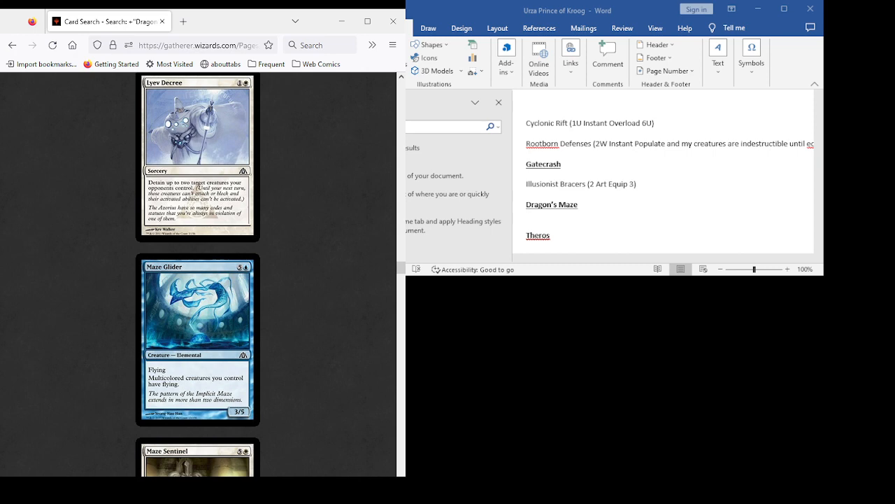
{"action": "scroll", "coordinate": [197, 275], "scroll_direction": "down", "scroll_amount": 4}
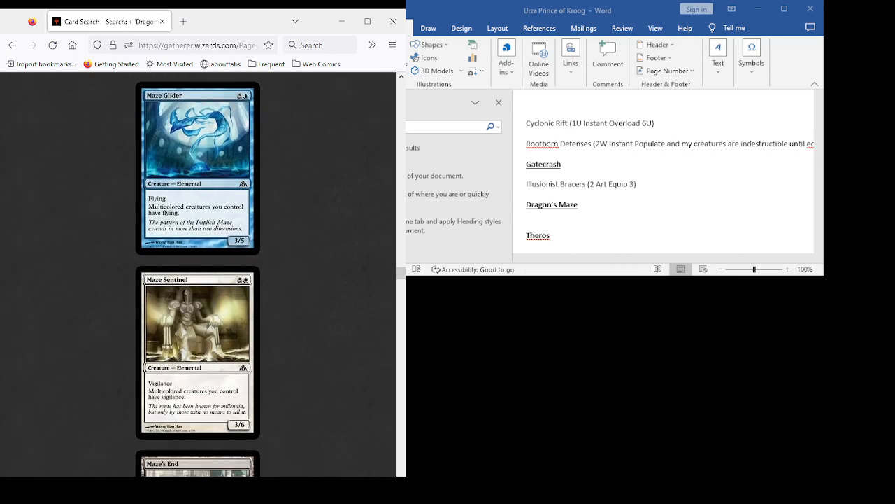
{"action": "scroll", "coordinate": [198, 275], "scroll_direction": "down", "scroll_amount": 12}
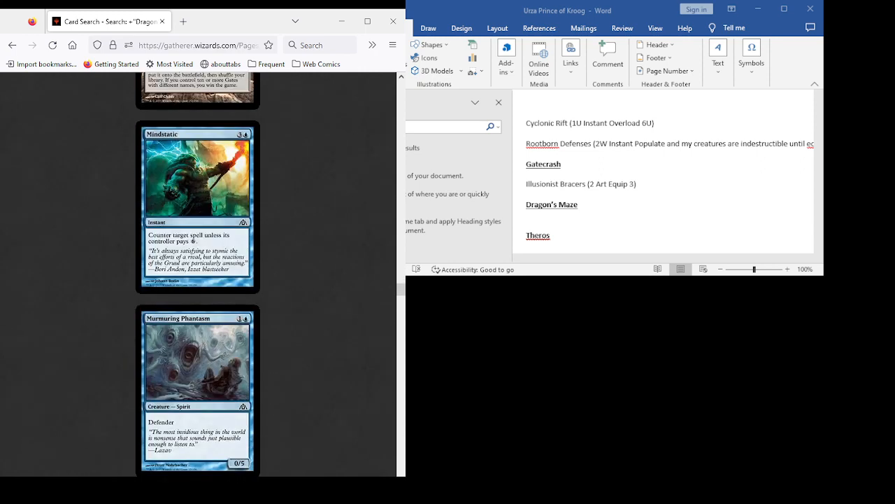
{"action": "scroll", "coordinate": [198, 274], "scroll_direction": "down", "scroll_amount": 4}
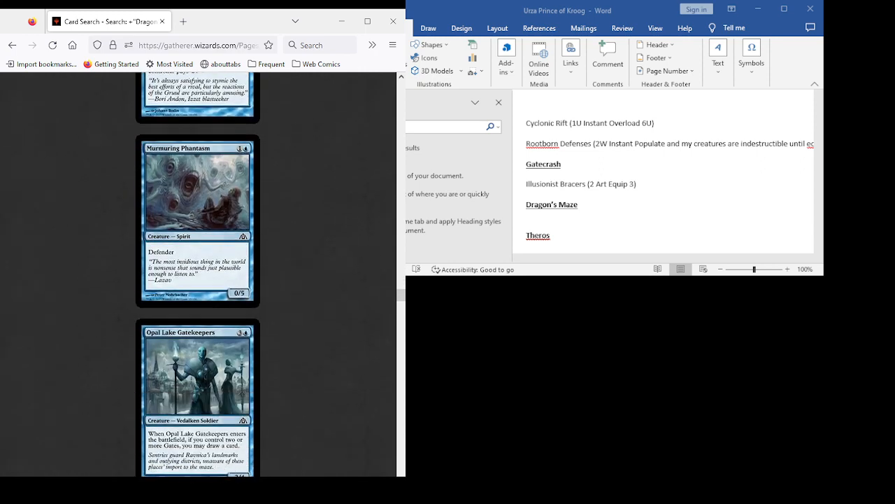
{"action": "scroll", "coordinate": [198, 274], "scroll_direction": "down", "scroll_amount": 4}
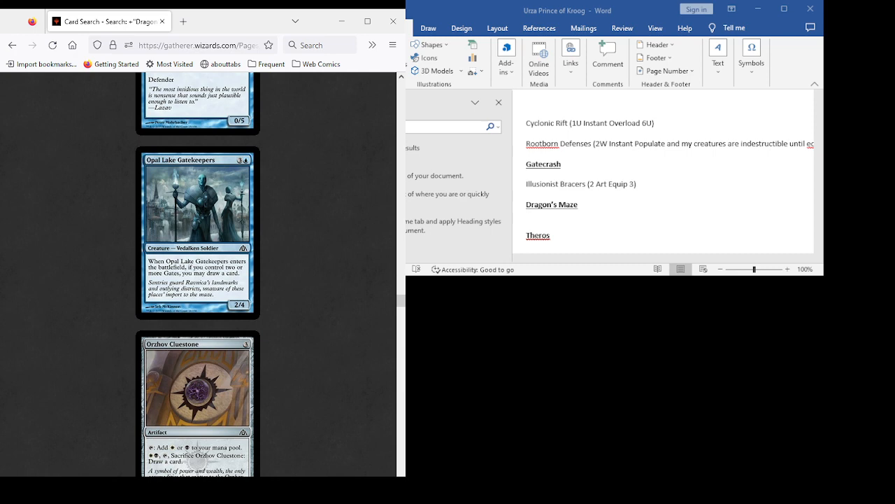
- Examine the remaining Dragon's Maze card results from Orzhov Cluestone through Wind Drake for cards that suit the Urza deck list
{"action": "scroll", "coordinate": [198, 275], "scroll_direction": "down", "scroll_amount": 18}
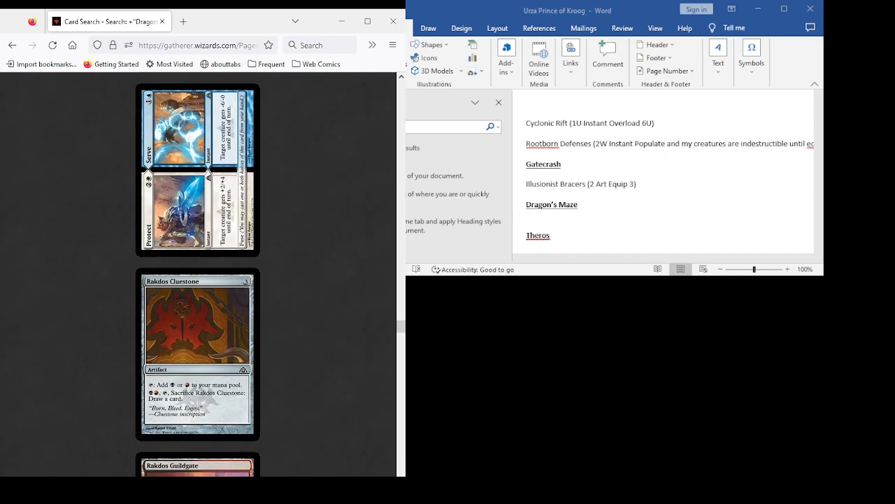
{"action": "scroll", "coordinate": [198, 274], "scroll_direction": "up", "scroll_amount": 1}
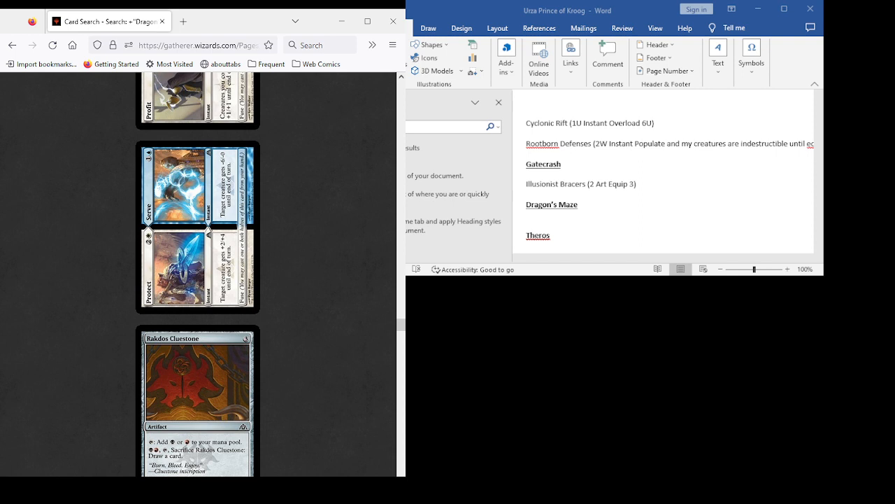
{"action": "scroll", "coordinate": [198, 274], "scroll_direction": "down", "scroll_amount": 7}
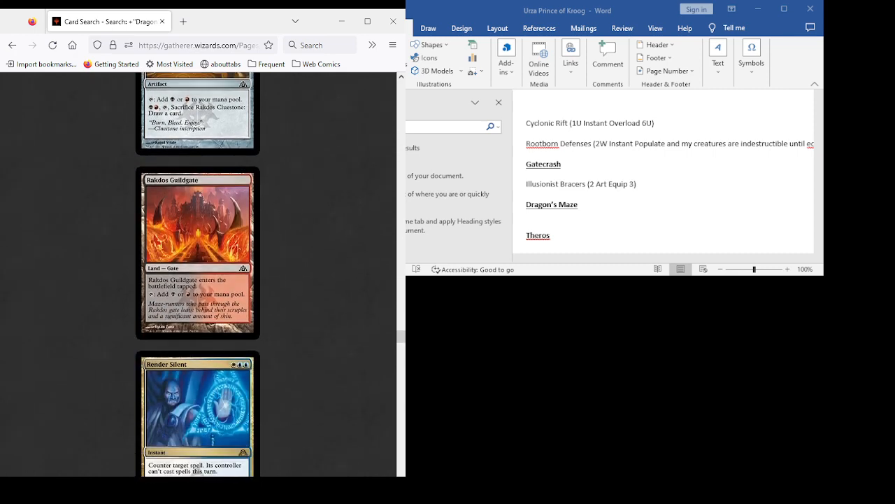
{"action": "scroll", "coordinate": [198, 275], "scroll_direction": "down", "scroll_amount": 3}
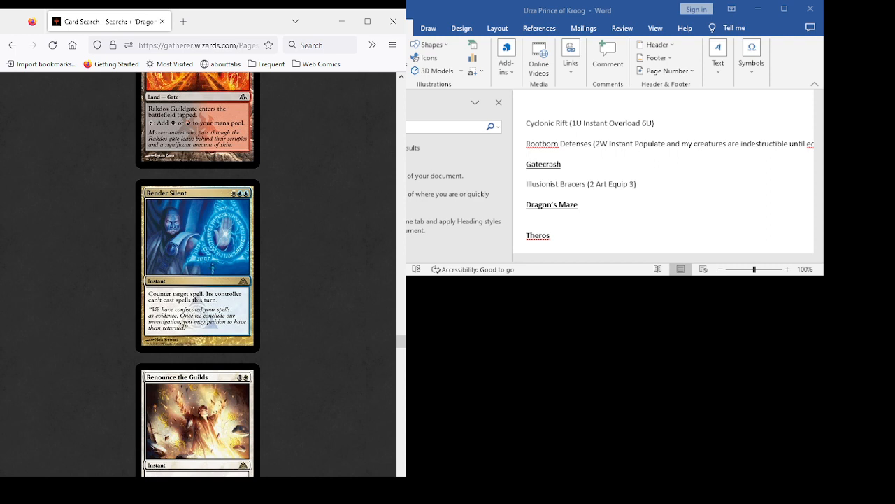
{"action": "scroll", "coordinate": [198, 274], "scroll_direction": "up", "scroll_amount": 1}
{"action": "scroll", "coordinate": [198, 274], "scroll_direction": "down", "scroll_amount": 3}
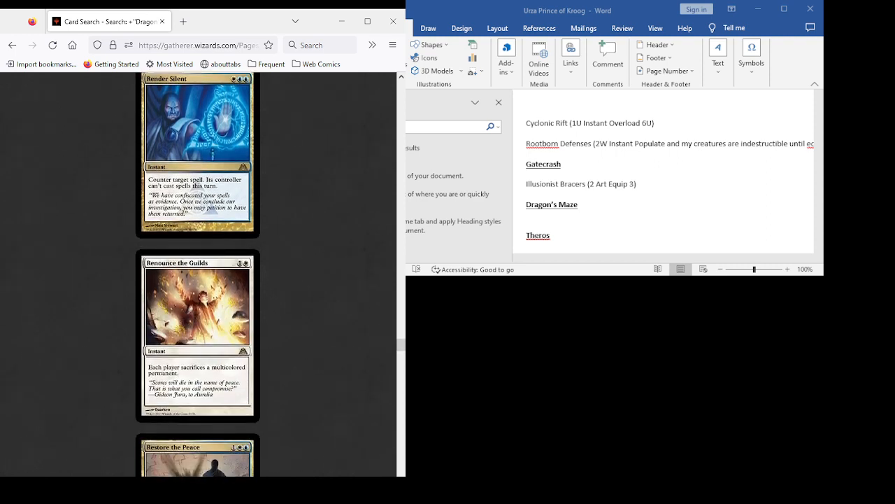
{"action": "scroll", "coordinate": [198, 274], "scroll_direction": "down", "scroll_amount": 3}
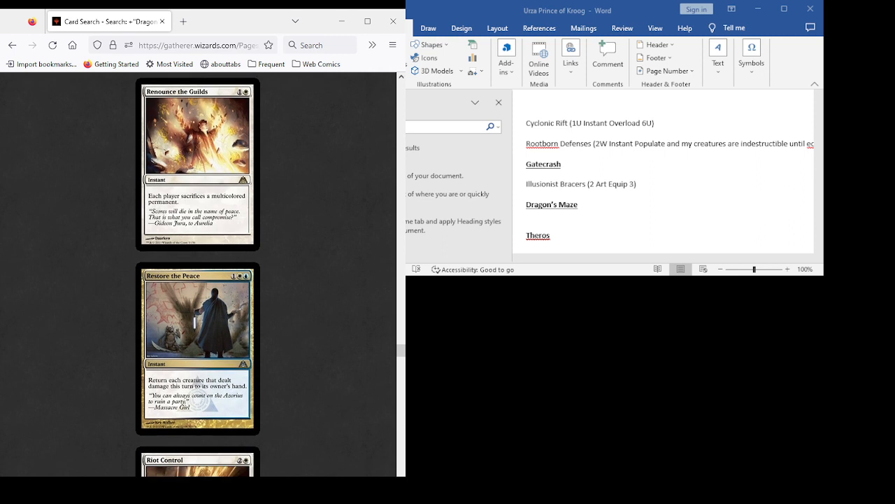
{"action": "scroll", "coordinate": [198, 274], "scroll_direction": "down", "scroll_amount": 3}
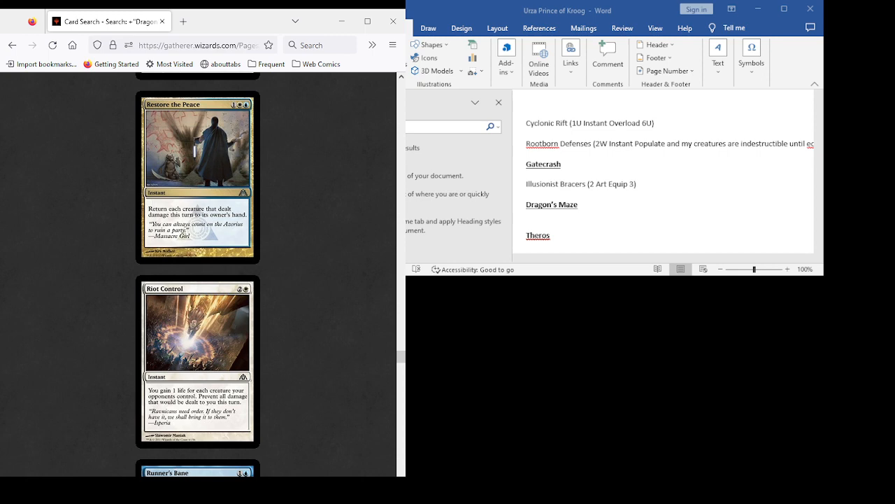
{"action": "scroll", "coordinate": [198, 274], "scroll_direction": "down", "scroll_amount": 3}
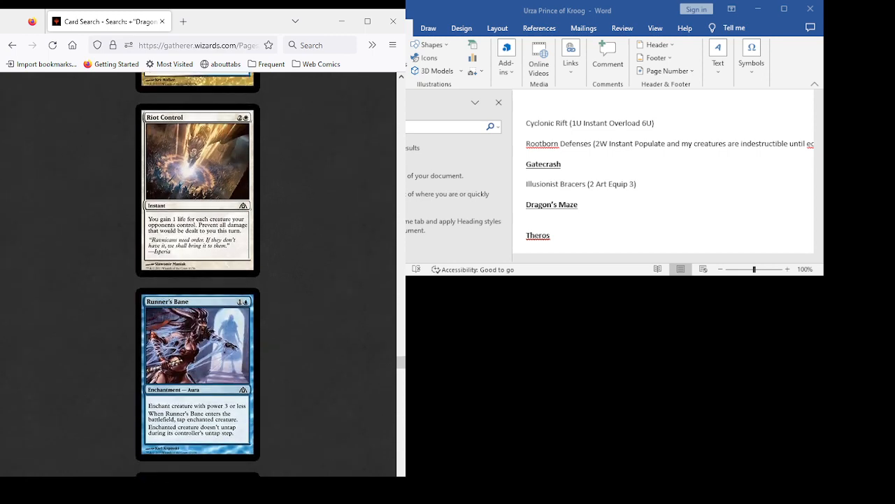
{"action": "scroll", "coordinate": [198, 274], "scroll_direction": "down", "scroll_amount": 2}
{"action": "scroll", "coordinate": [198, 274], "scroll_direction": "down", "scroll_amount": 3}
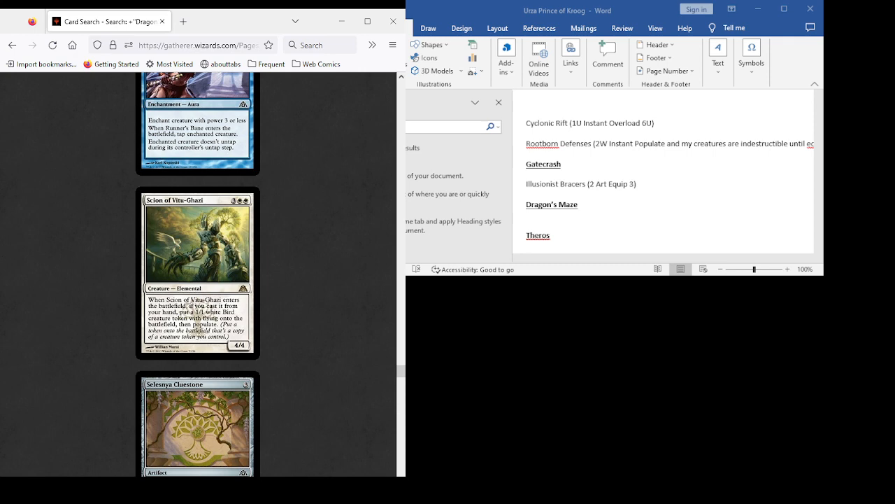
{"action": "scroll", "coordinate": [198, 274], "scroll_direction": "down", "scroll_amount": 7}
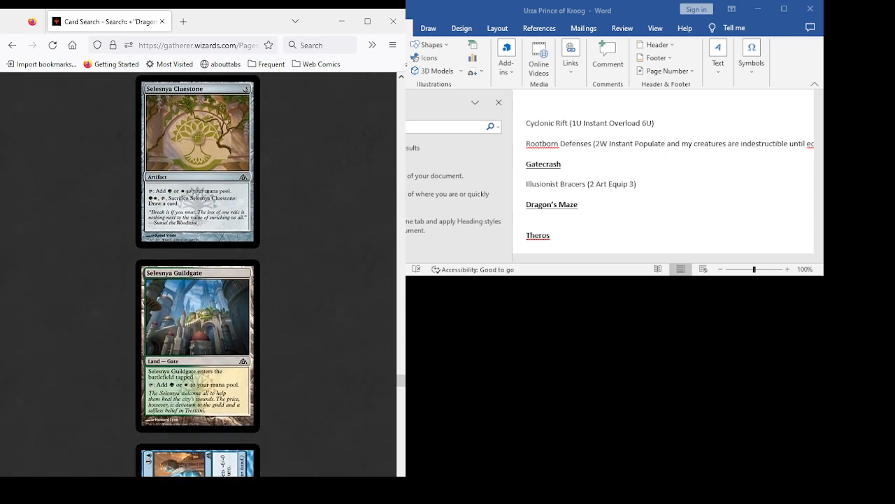
{"action": "scroll", "coordinate": [198, 275], "scroll_direction": "down", "scroll_amount": 8}
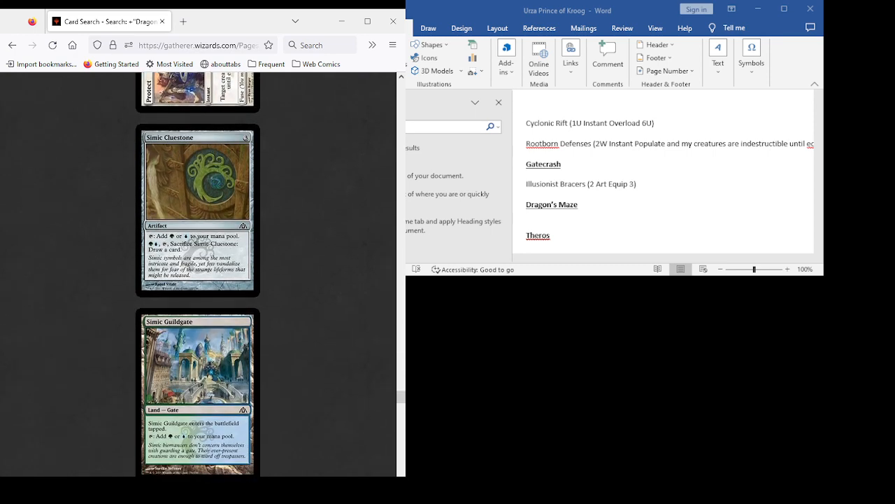
{"action": "scroll", "coordinate": [198, 275], "scroll_direction": "down", "scroll_amount": 2}
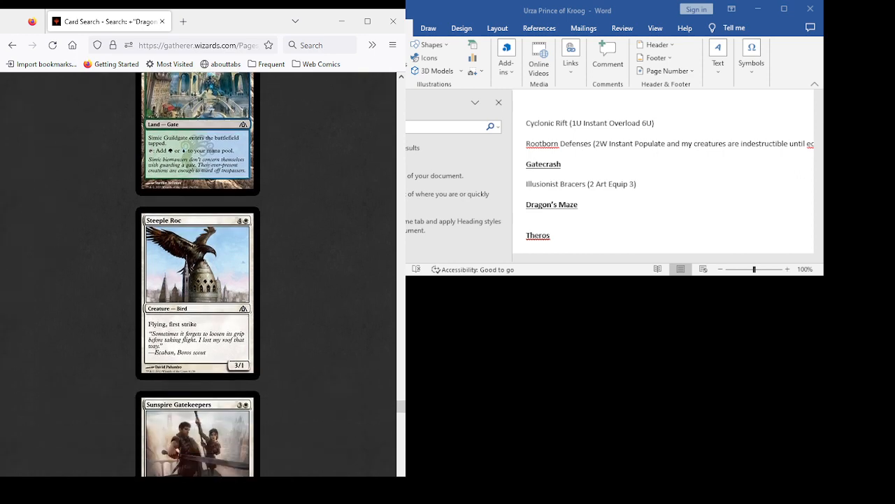
{"action": "scroll", "coordinate": [198, 274], "scroll_direction": "down", "scroll_amount": 8}
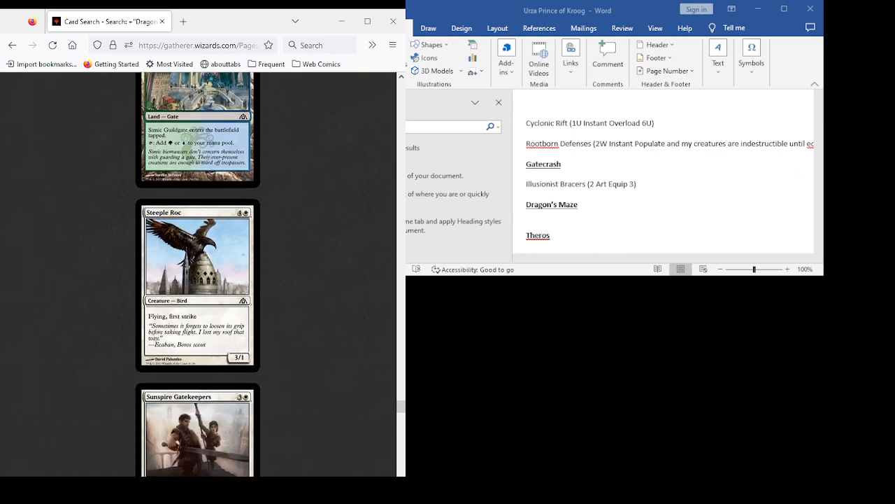
{"action": "scroll", "coordinate": [198, 274], "scroll_direction": "down", "scroll_amount": 4}
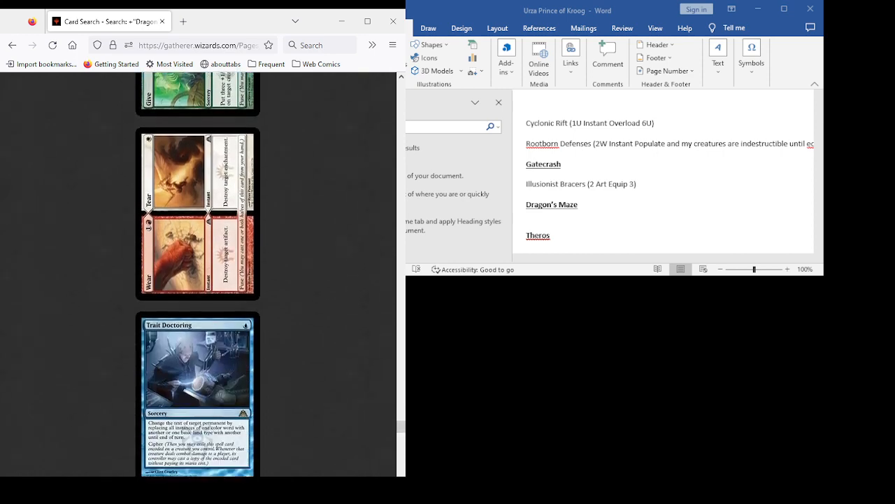
{"action": "scroll", "coordinate": [198, 274], "scroll_direction": "down", "scroll_amount": 3}
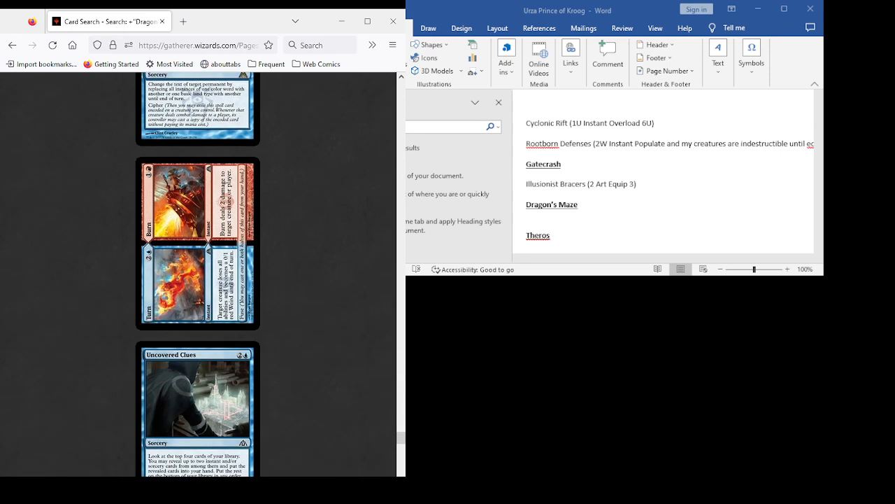
{"action": "scroll", "coordinate": [198, 274], "scroll_direction": "down", "scroll_amount": 3}
{"action": "scroll", "coordinate": [198, 274], "scroll_direction": "down", "scroll_amount": 3}
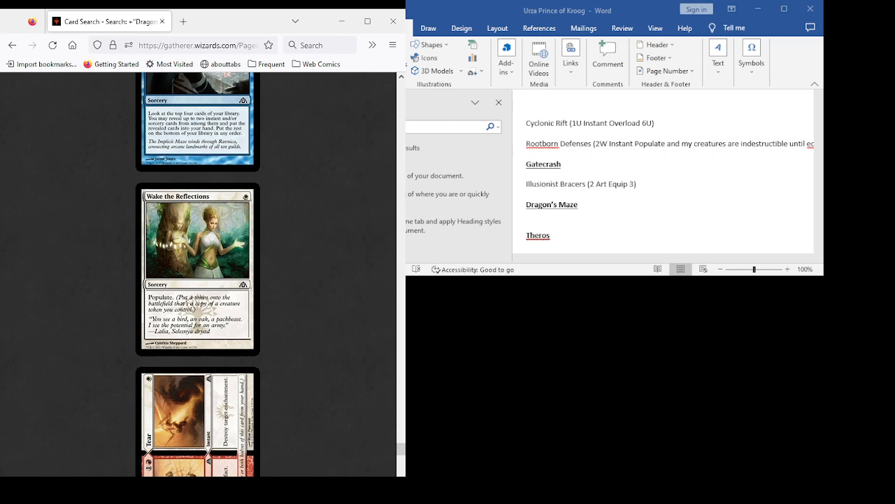
{"action": "scroll", "coordinate": [198, 274], "scroll_direction": "down", "scroll_amount": 9}
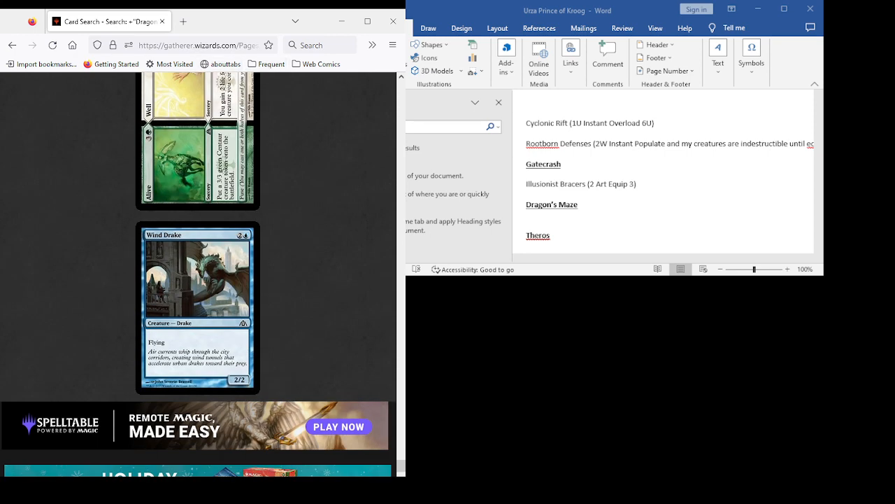
- Return to the advanced search form, replace the "Dragon's Maze" set condition with "Theros", and run the card search
{"action": "left_click", "coordinate": [13, 45]}
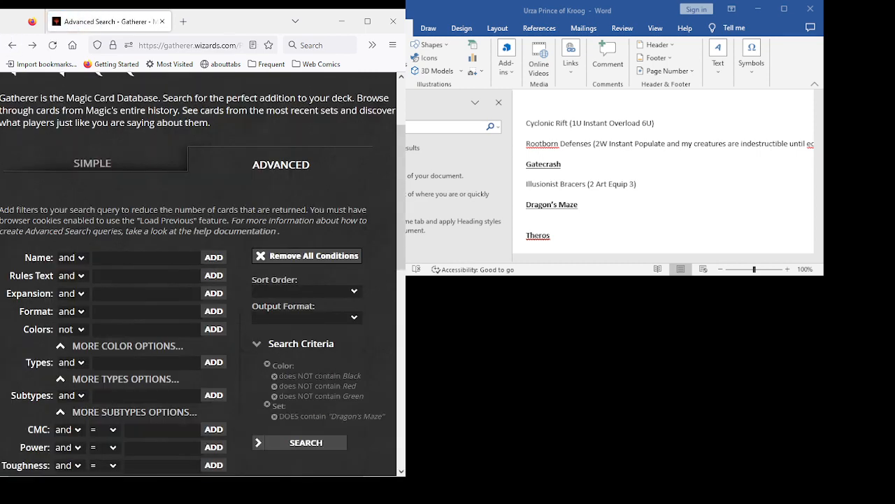
{"action": "left_click", "coordinate": [274, 416]}
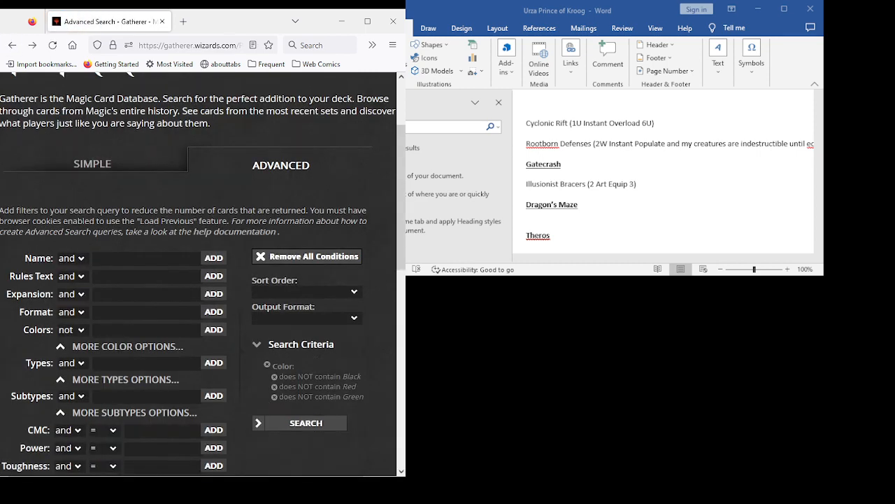
{"action": "left_click", "coordinate": [146, 293]}
{"action": "type", "text": "te"}
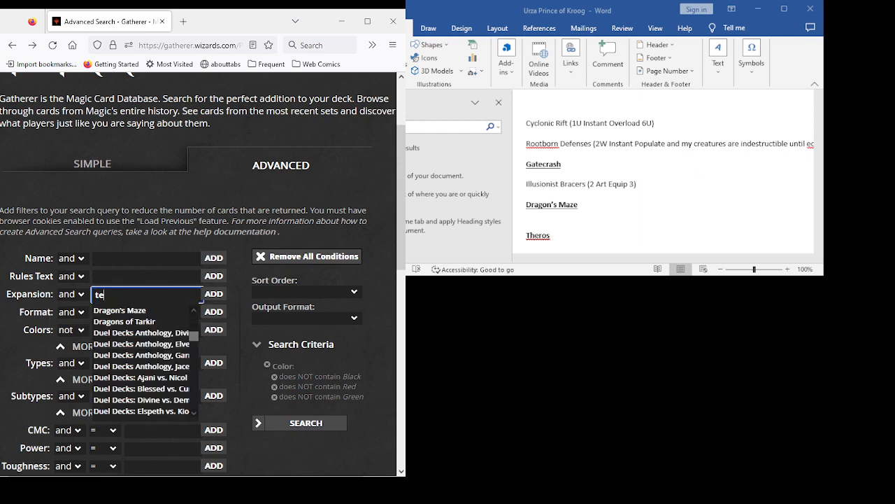
{"action": "key", "text": "BackSpace"}
{"action": "type", "text": "her"}
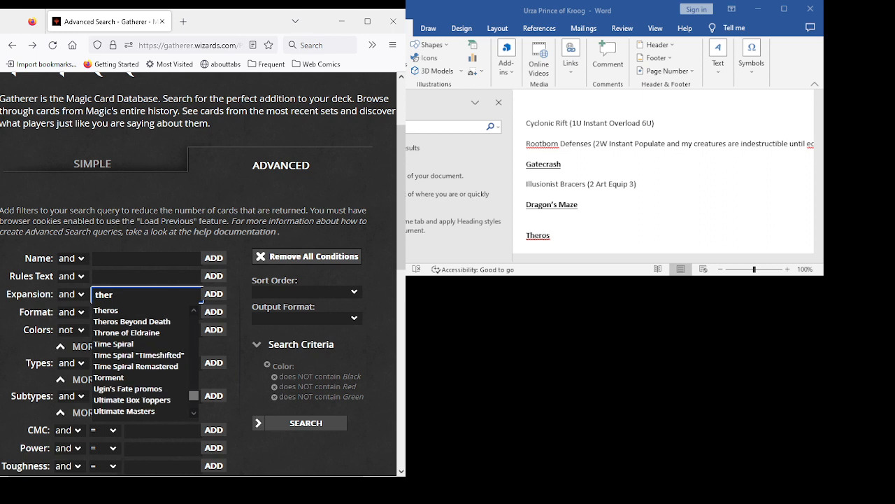
{"action": "key", "text": "Down"}
{"action": "key", "text": "Return"}
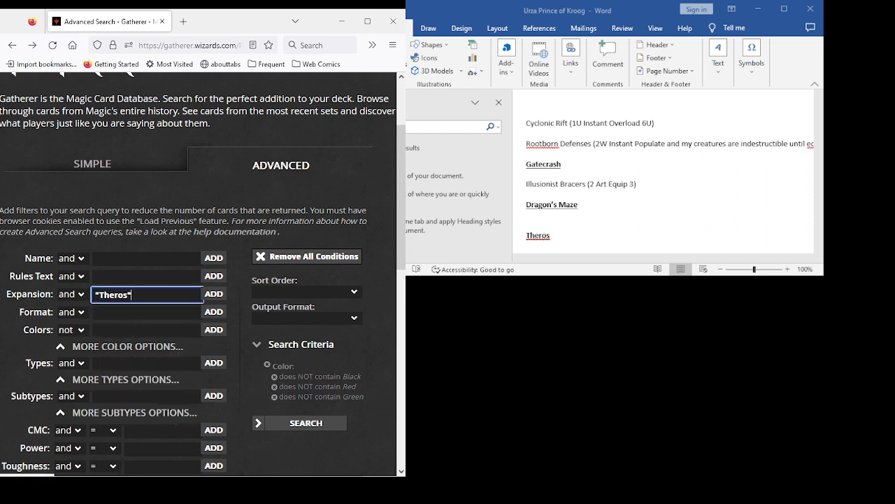
{"action": "key", "text": "Return"}
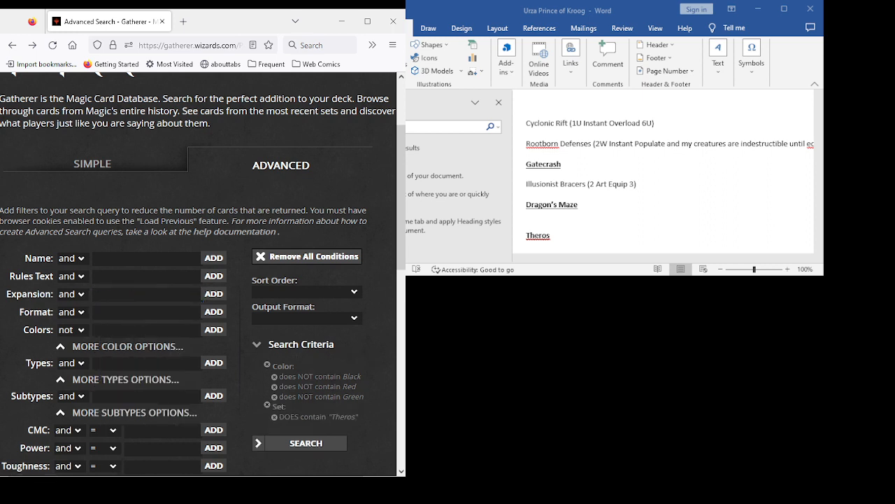
{"action": "scroll", "coordinate": [198, 273], "scroll_direction": "up", "scroll_amount": 2}
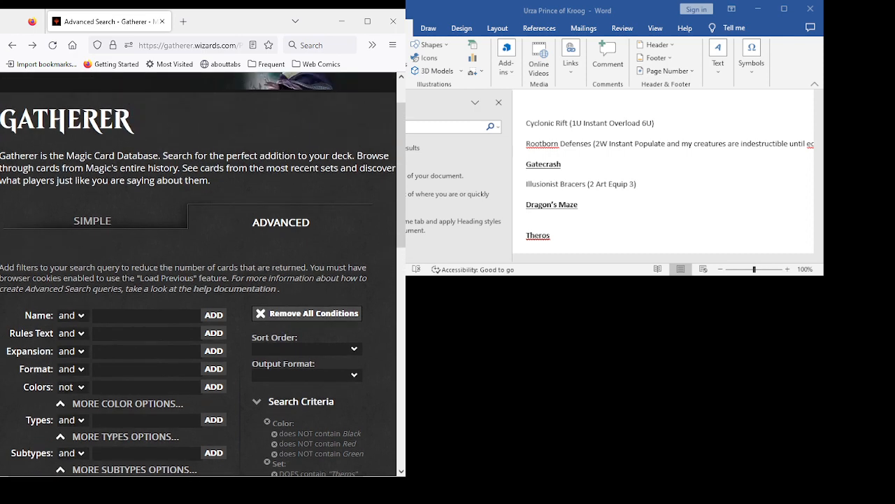
{"action": "scroll", "coordinate": [198, 273], "scroll_direction": "down", "scroll_amount": 5}
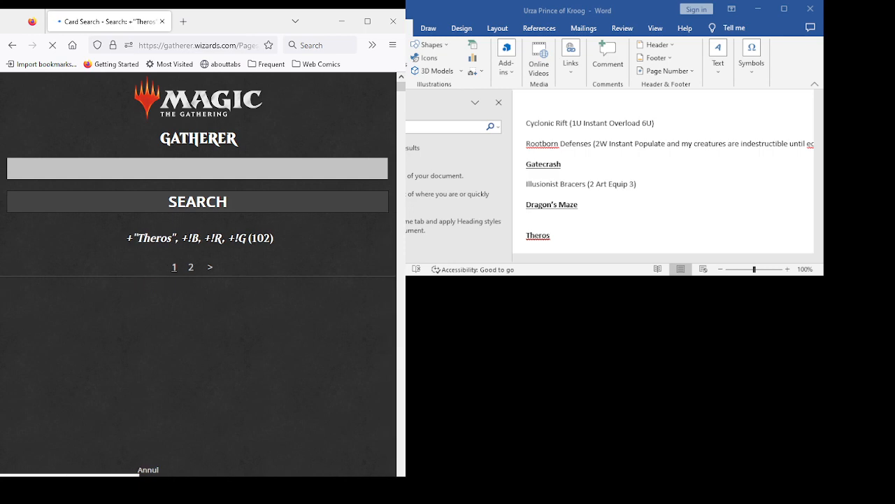
- Examine the Theros card results from Akroan Horse through Burnished Hart for cards that suit the Urza deck list
{"action": "scroll", "coordinate": [199, 280], "scroll_direction": "down", "scroll_amount": 3}
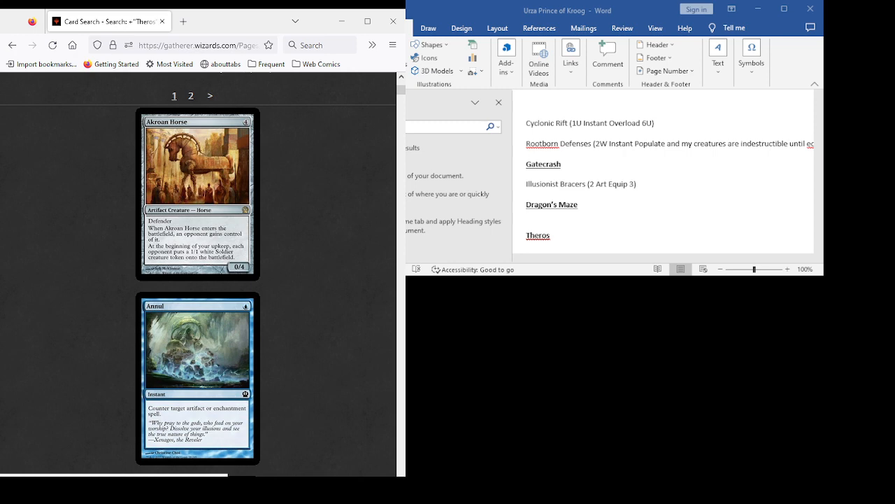
{"action": "scroll", "coordinate": [198, 272], "scroll_direction": "down", "scroll_amount": 3}
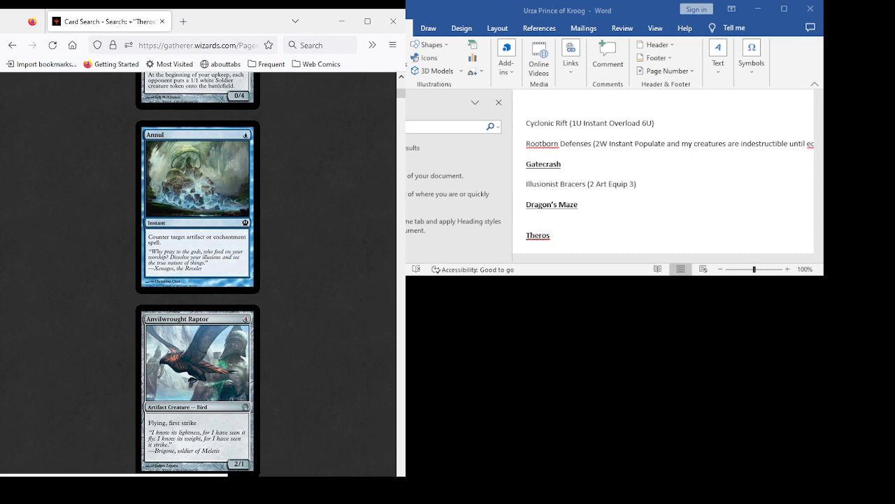
{"action": "scroll", "coordinate": [198, 273], "scroll_direction": "down", "scroll_amount": 3}
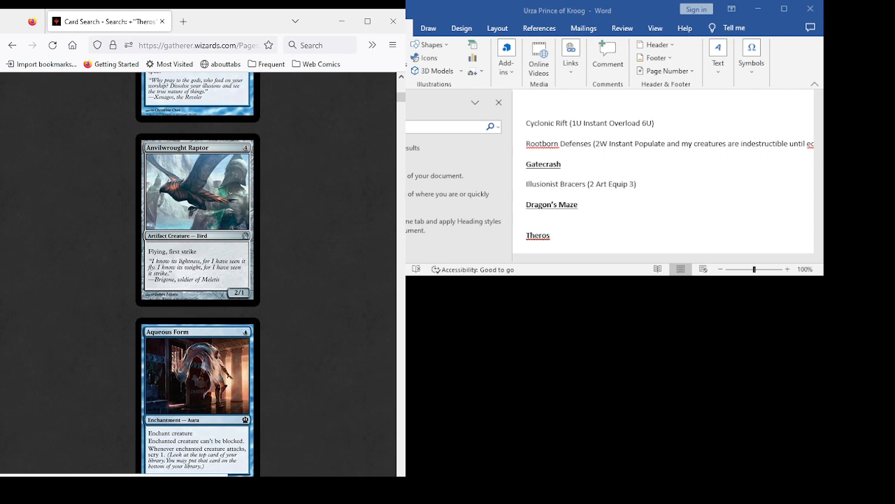
{"action": "scroll", "coordinate": [198, 273], "scroll_direction": "down", "scroll_amount": 4}
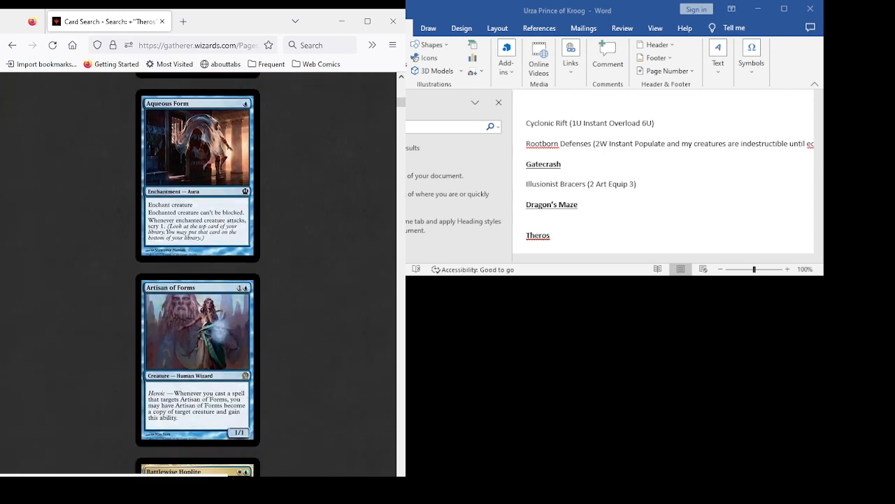
{"action": "scroll", "coordinate": [198, 273], "scroll_direction": "down", "scroll_amount": 4}
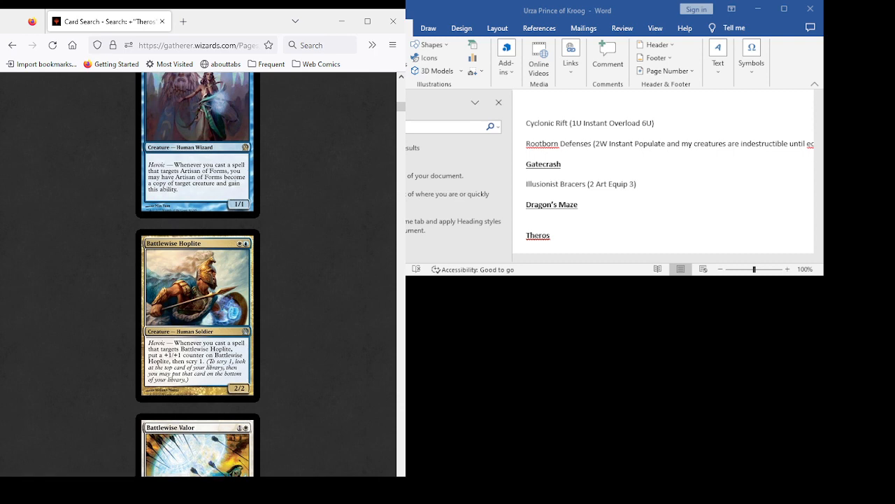
{"action": "scroll", "coordinate": [198, 273], "scroll_direction": "down", "scroll_amount": 2}
{"action": "scroll", "coordinate": [197, 274], "scroll_direction": "down", "scroll_amount": 3}
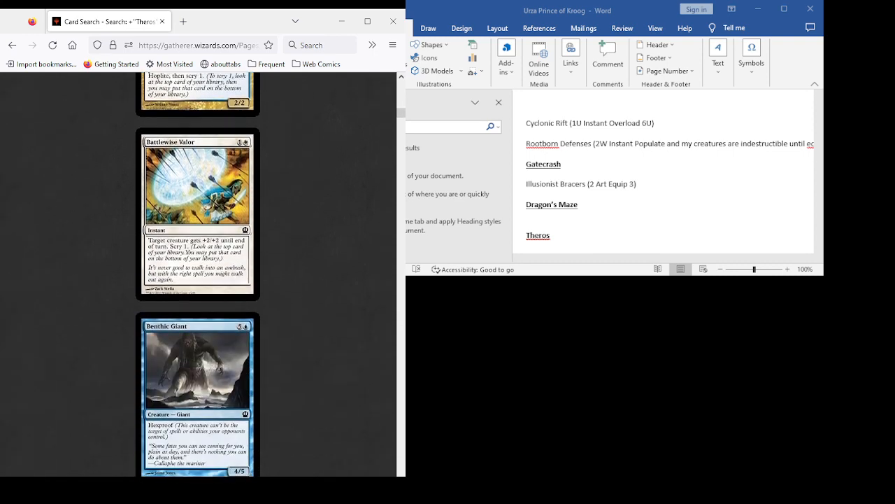
{"action": "scroll", "coordinate": [197, 274], "scroll_direction": "down", "scroll_amount": 3}
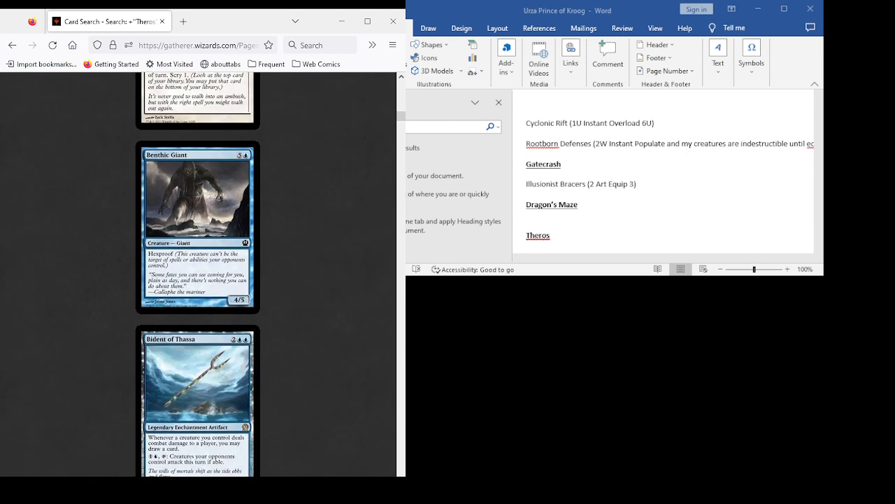
{"action": "scroll", "coordinate": [197, 275], "scroll_direction": "down", "scroll_amount": 3}
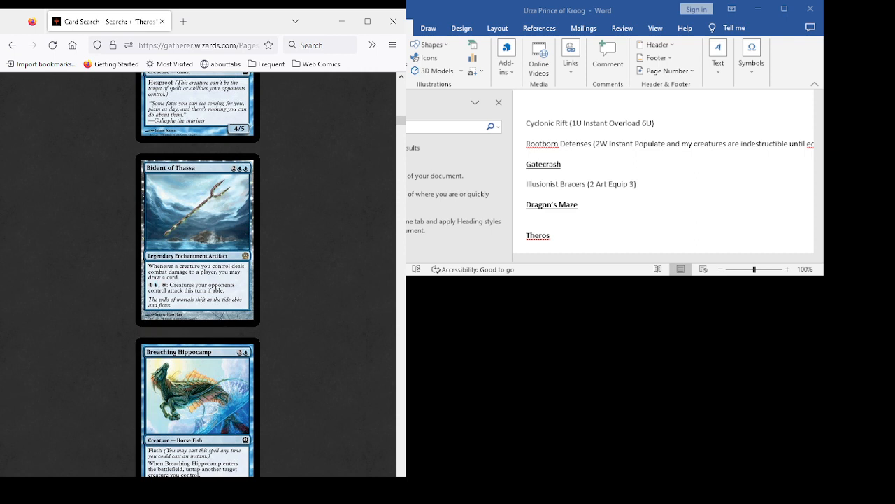
{"action": "scroll", "coordinate": [198, 274], "scroll_direction": "down", "scroll_amount": 3}
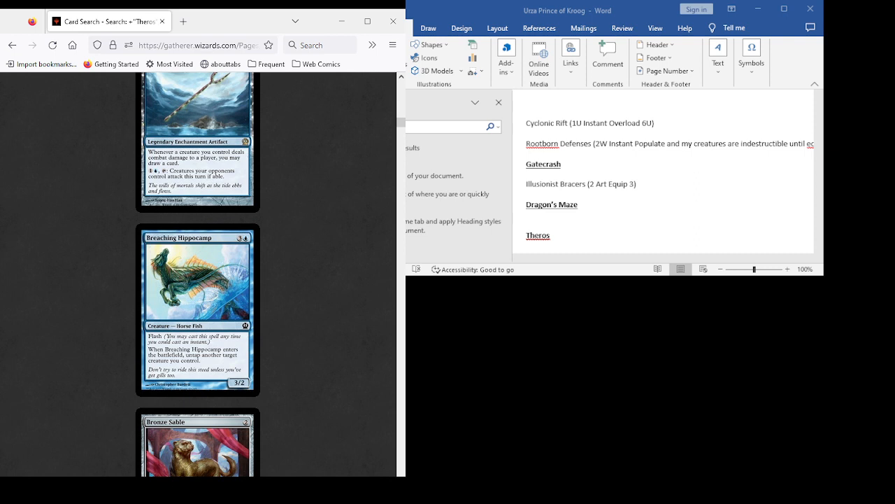
{"action": "scroll", "coordinate": [198, 273], "scroll_direction": "down", "scroll_amount": 4}
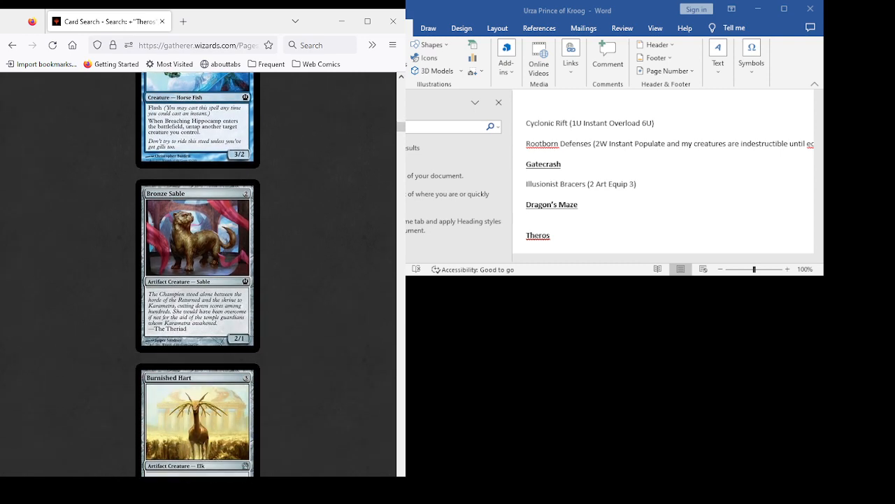
{"action": "scroll", "coordinate": [198, 272], "scroll_direction": "up", "scroll_amount": 5}
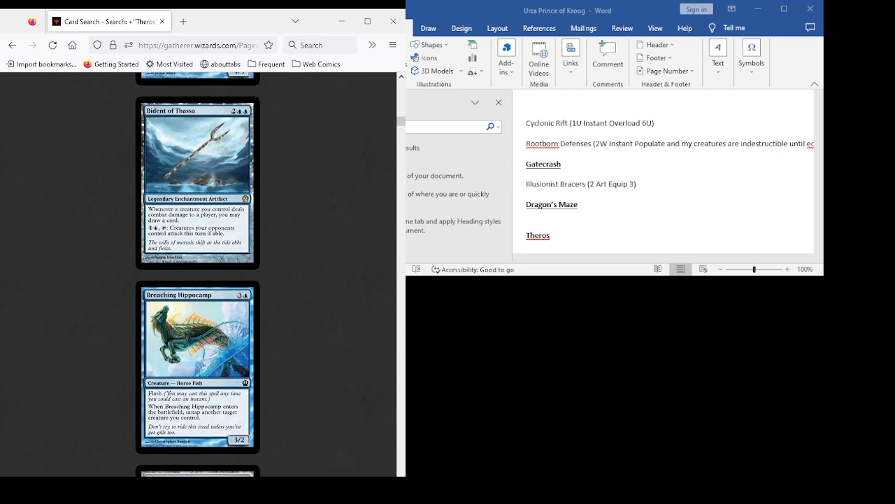
{"action": "scroll", "coordinate": [198, 273], "scroll_direction": "down", "scroll_amount": 3}
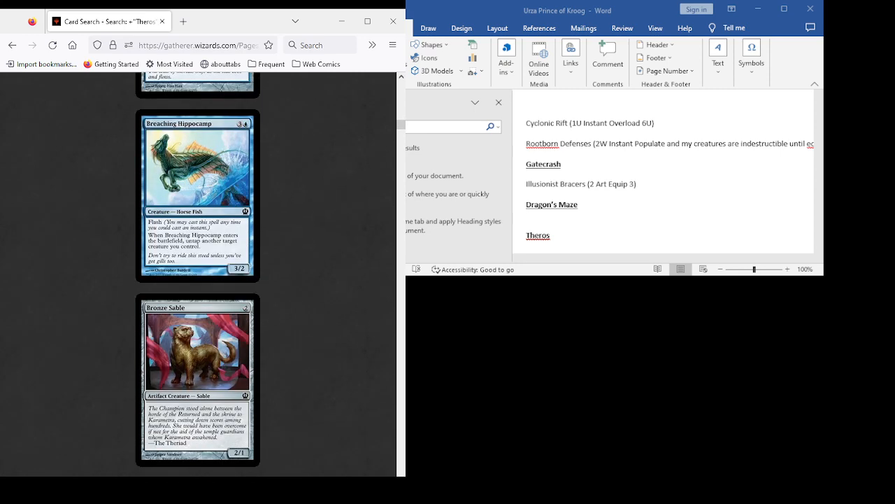
{"action": "scroll", "coordinate": [198, 273], "scroll_direction": "up", "scroll_amount": 5}
{"action": "scroll", "coordinate": [198, 272], "scroll_direction": "down", "scroll_amount": 5}
{"action": "scroll", "coordinate": [198, 273], "scroll_direction": "down", "scroll_amount": 7}
{"action": "scroll", "coordinate": [198, 273], "scroll_direction": "up", "scroll_amount": 10}
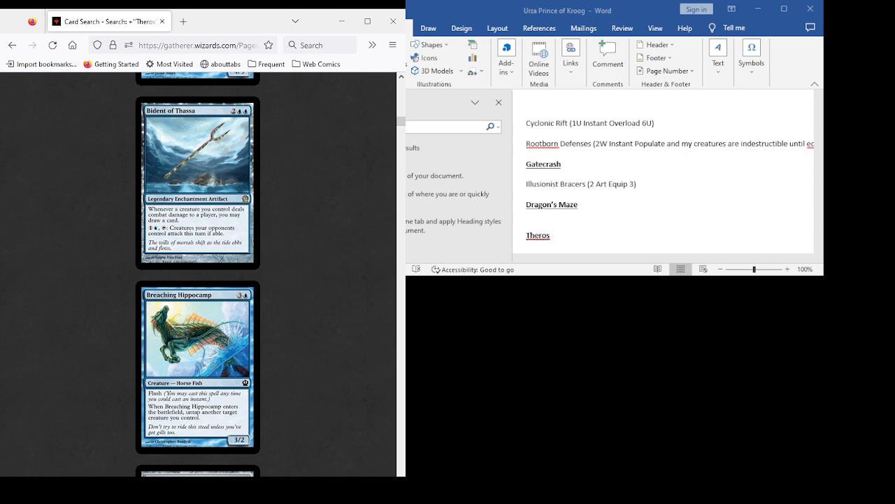
- Add the entry "Bident of Thassa (2UU Art Enchant, )" on its own line under the Theros heading in the Word document
{"action": "scroll", "coordinate": [665, 171], "scroll_direction": "down", "scroll_amount": 3}
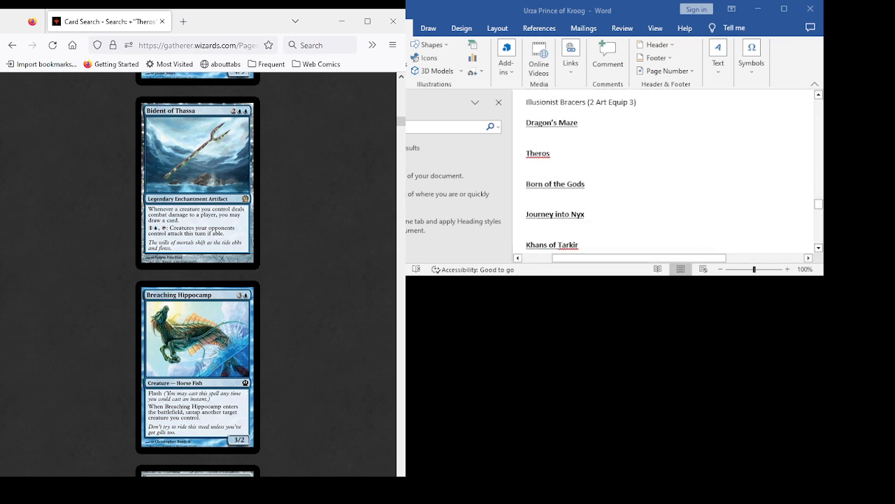
{"action": "left_click", "coordinate": [527, 112]}
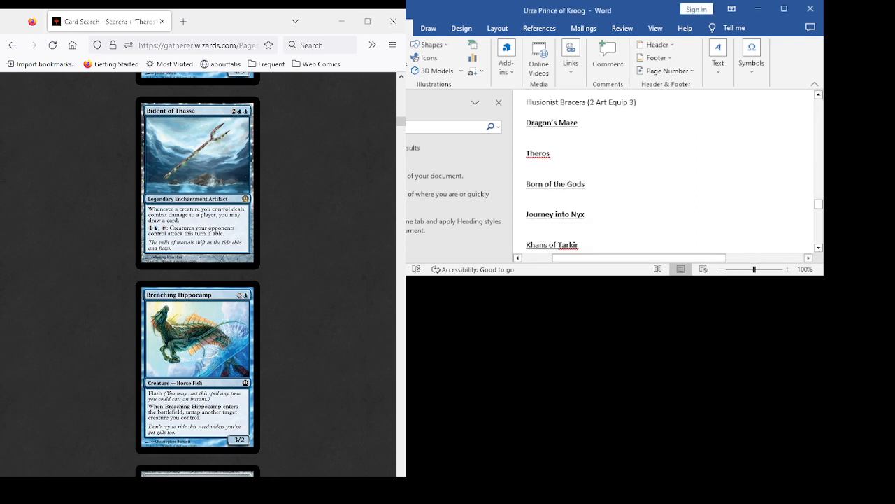
{"action": "type", "text": "Bi"}
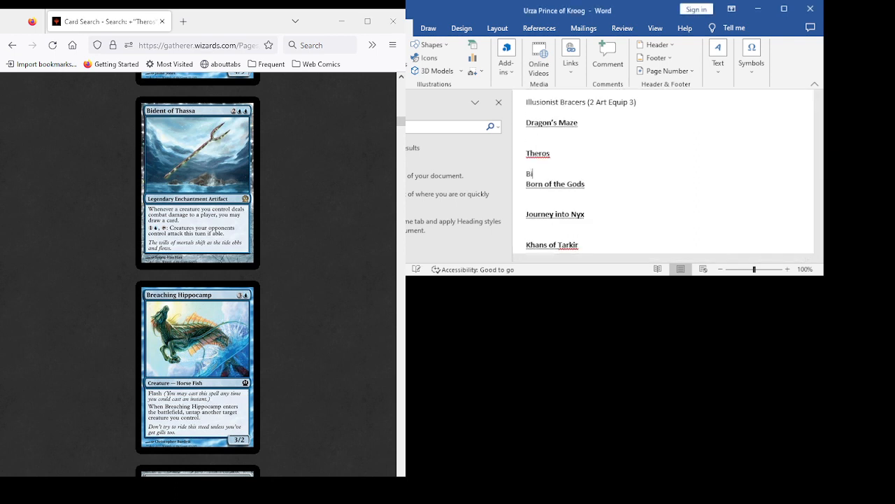
{"action": "type", "text": "dent of Thaa"}
{"action": "key", "text": "BackSpace"}
{"action": "type", "text": "ssa (2UU Art Enchant, "}
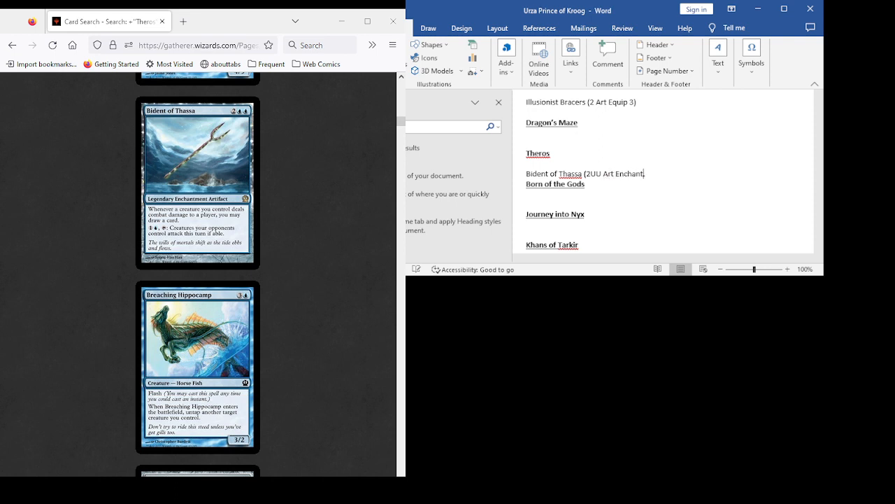
{"action": "type", "text": ")"}
{"action": "key", "text": "Return"}
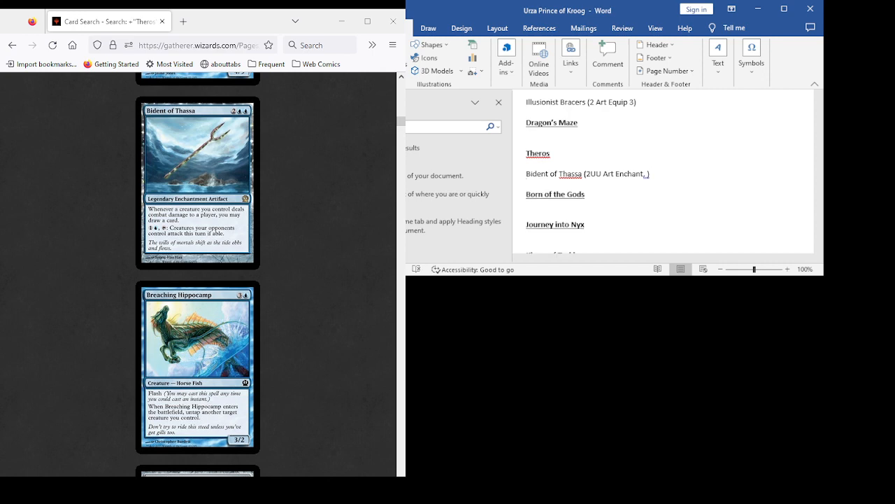
- Find Burnished Hart in the results and add the entry "Burnished Hart (3 Elk 2/2)" below Bident of Thassa in the Word document
{"action": "scroll", "coordinate": [198, 274], "scroll_direction": "down", "scroll_amount": 7}
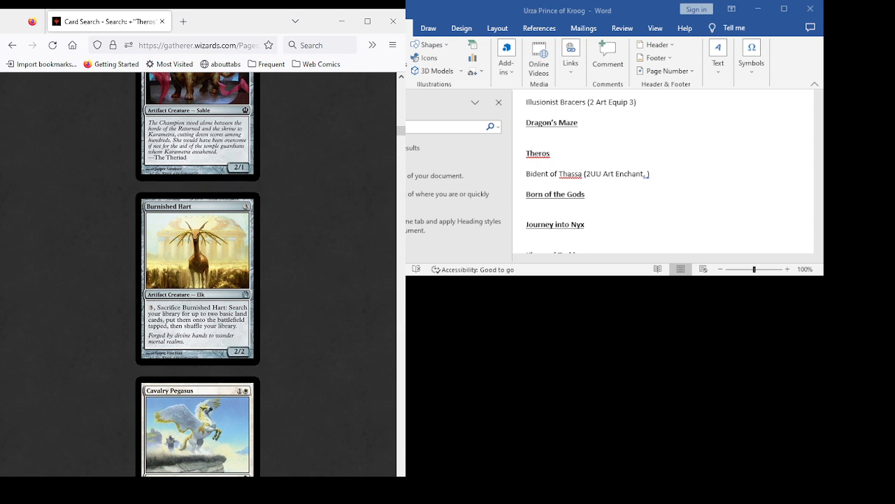
{"action": "left_click", "coordinate": [528, 184]}
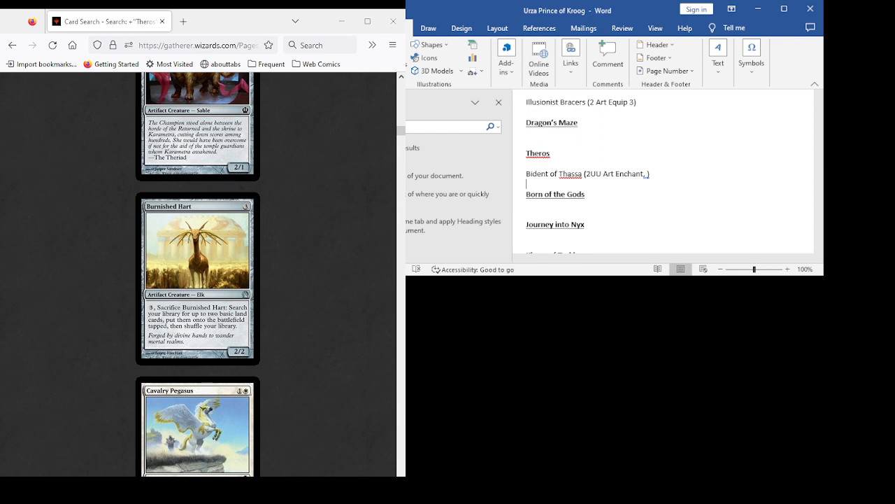
{"action": "key", "text": "Return"}
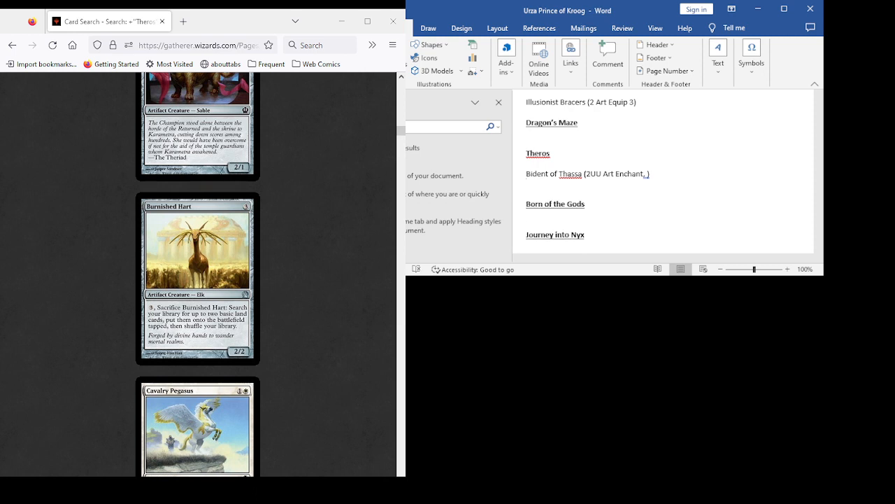
{"action": "type", "text": "Burnished Hart (3 Elk 2/2"}
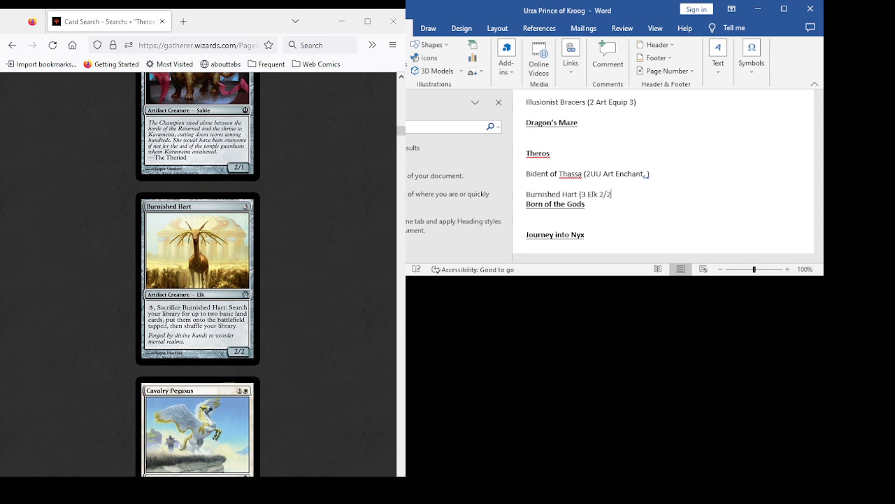
{"action": "type", "text": ")"}
{"action": "key", "text": "Return"}
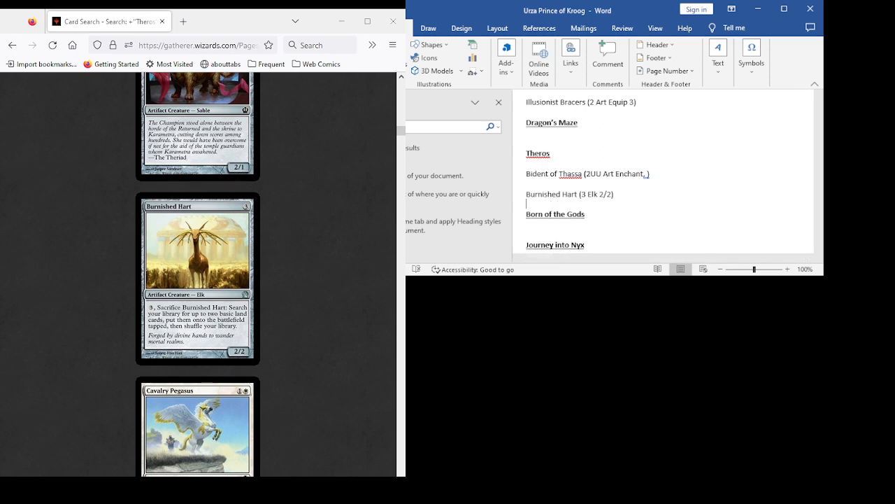
- Examine the Theros card results from Cavalry Pegasus through Dauntless Onslaught for cards that suit the Urza deck list
{"action": "scroll", "coordinate": [198, 273], "scroll_direction": "down", "scroll_amount": 3}
{"action": "scroll", "coordinate": [198, 273], "scroll_direction": "down", "scroll_amount": 3}
{"action": "scroll", "coordinate": [198, 273], "scroll_direction": "up", "scroll_amount": 5}
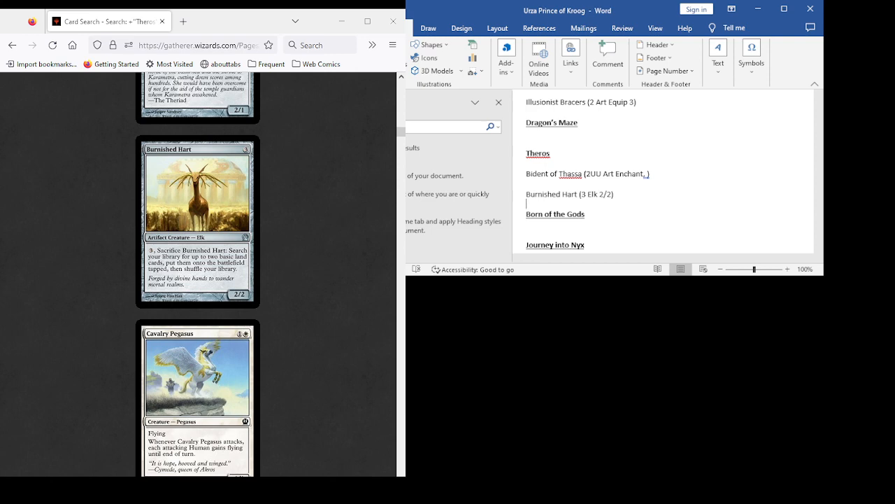
{"action": "scroll", "coordinate": [198, 273], "scroll_direction": "down", "scroll_amount": 3}
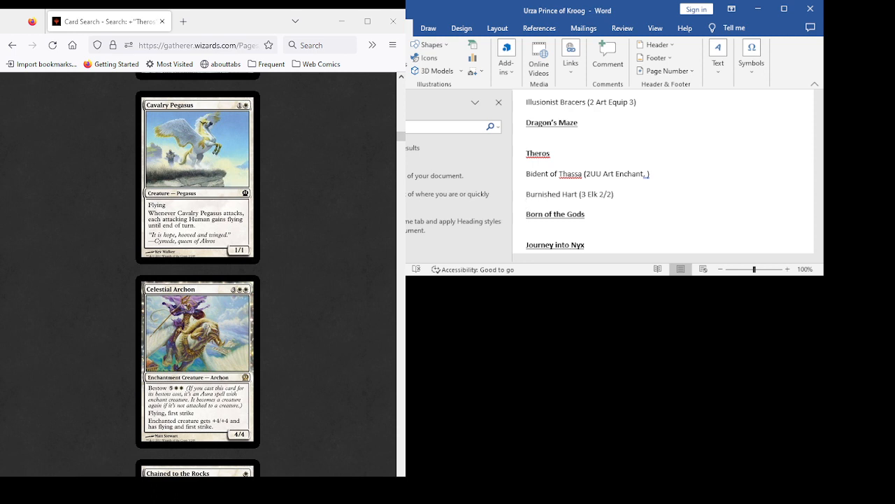
{"action": "scroll", "coordinate": [198, 273], "scroll_direction": "down", "scroll_amount": 1}
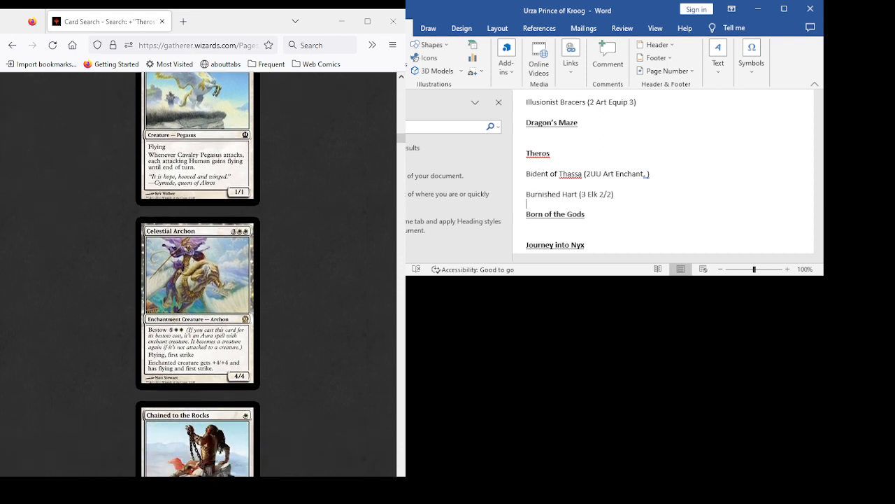
{"action": "scroll", "coordinate": [198, 273], "scroll_direction": "down", "scroll_amount": 2}
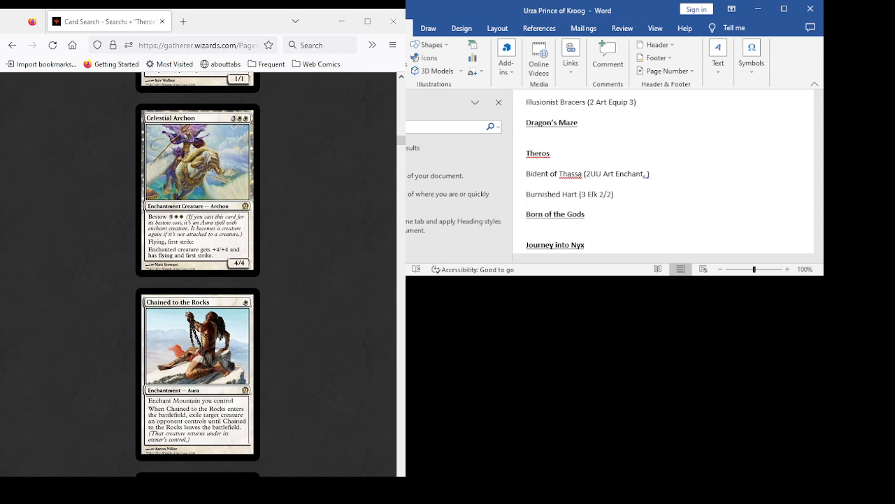
{"action": "scroll", "coordinate": [198, 272], "scroll_direction": "down", "scroll_amount": 4}
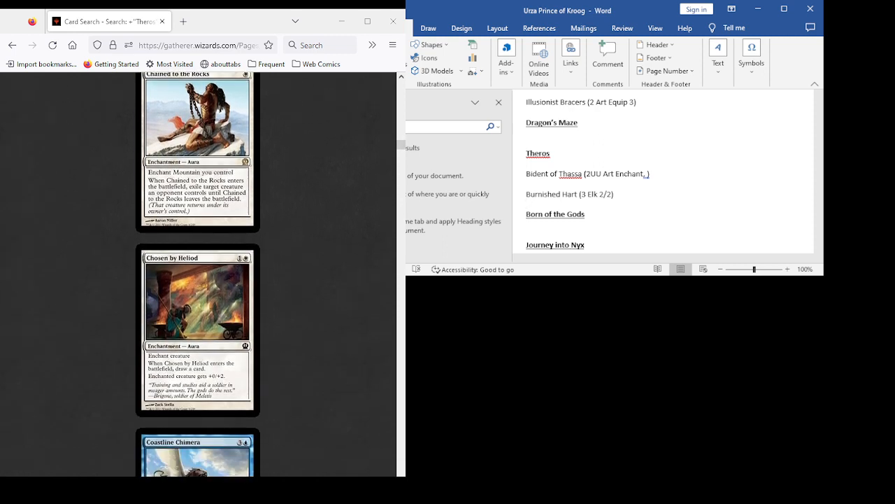
{"action": "scroll", "coordinate": [198, 273], "scroll_direction": "down", "scroll_amount": 3}
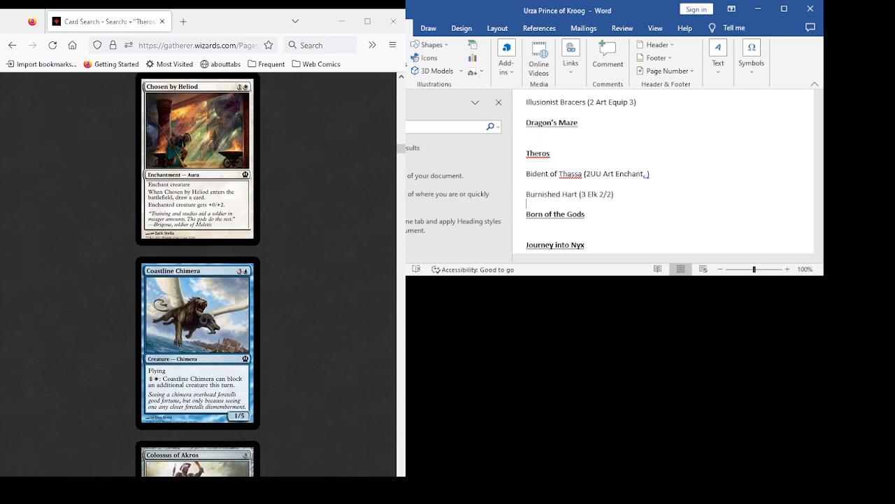
{"action": "scroll", "coordinate": [198, 273], "scroll_direction": "down", "scroll_amount": 3}
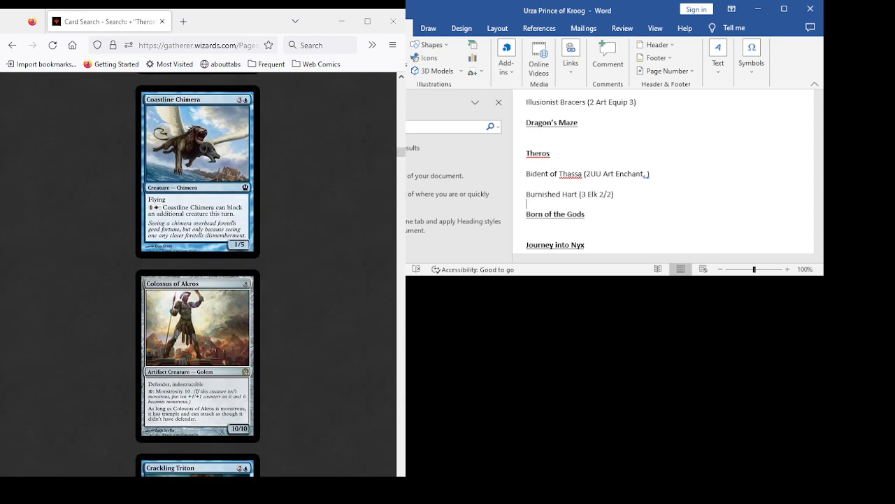
{"action": "scroll", "coordinate": [198, 273], "scroll_direction": "down", "scroll_amount": 3}
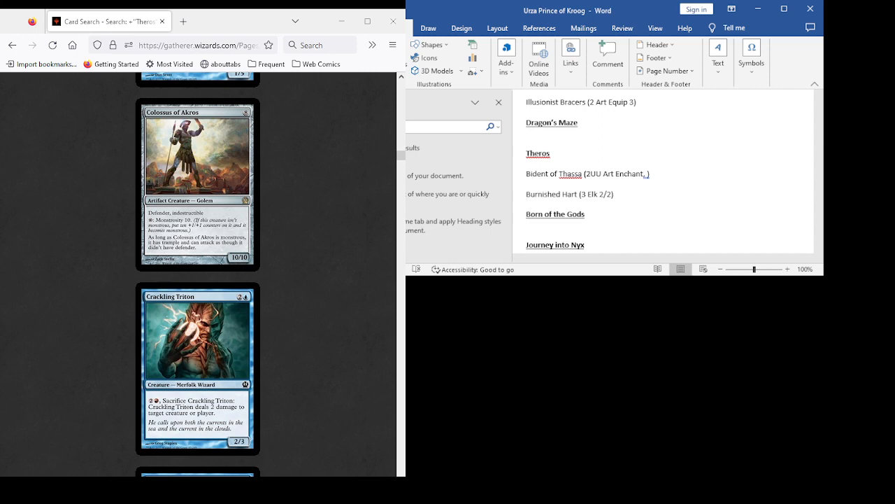
{"action": "scroll", "coordinate": [198, 273], "scroll_direction": "down", "scroll_amount": 3}
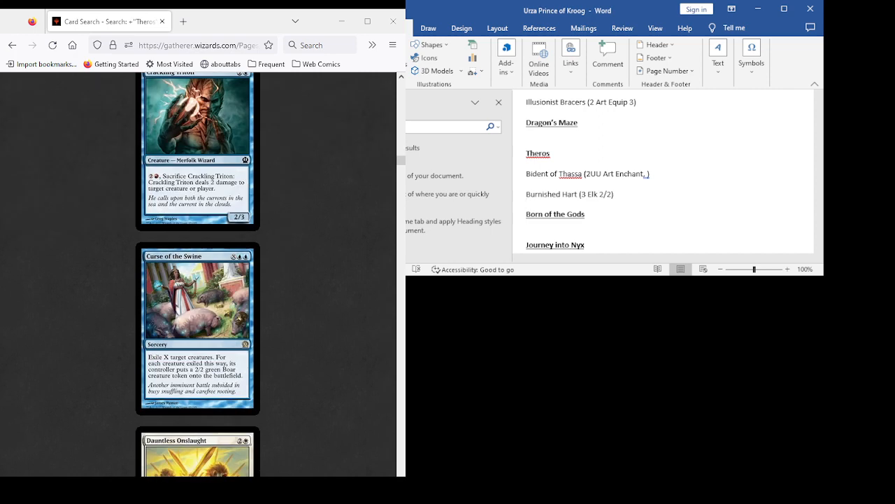
{"action": "scroll", "coordinate": [198, 273], "scroll_direction": "down", "scroll_amount": 2}
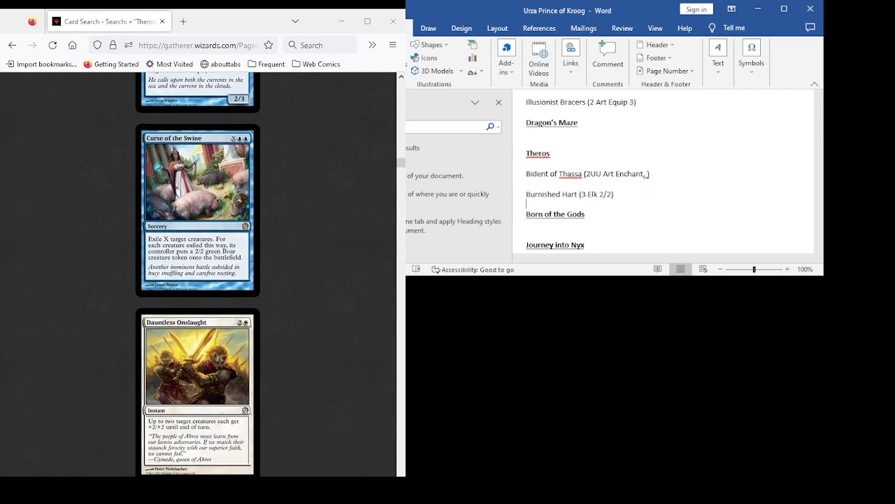
{"action": "scroll", "coordinate": [198, 273], "scroll_direction": "down", "scroll_amount": 1}
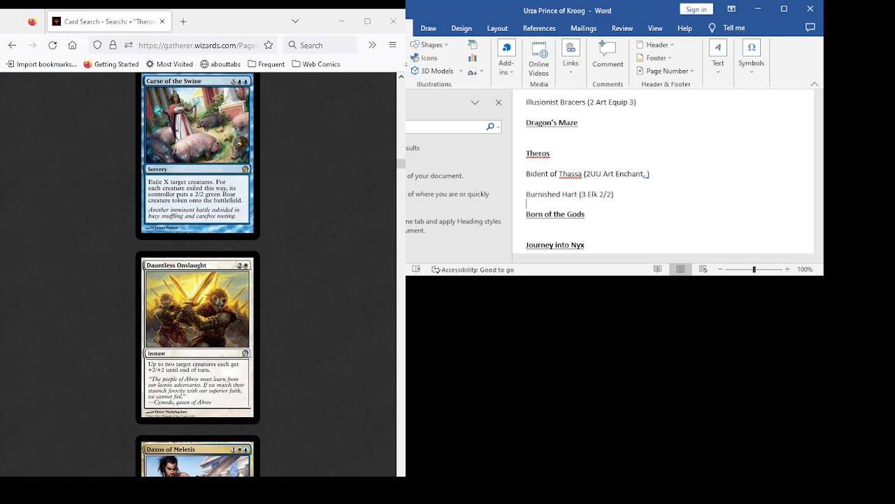
- Examine the Theros card results from Daxos of Meletis through Griptide for further deck candidates
{"action": "scroll", "coordinate": [198, 273], "scroll_direction": "down", "scroll_amount": 4}
{"action": "scroll", "coordinate": [198, 273], "scroll_direction": "down", "scroll_amount": 3}
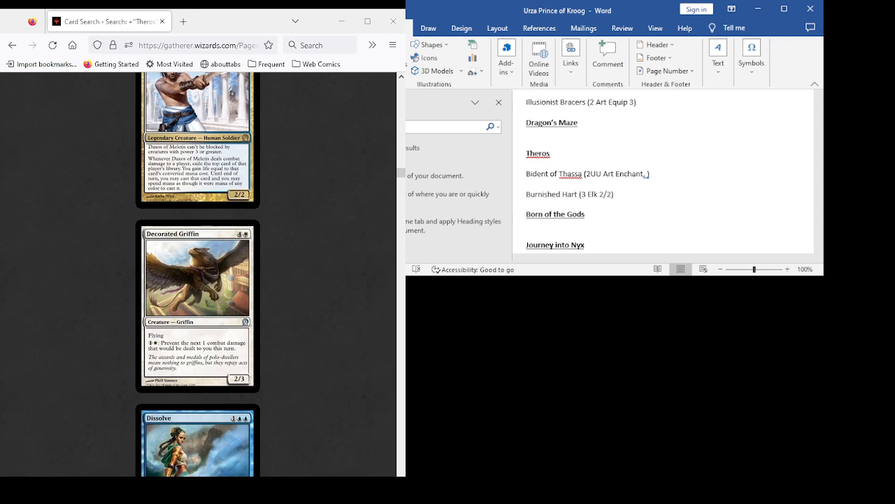
{"action": "scroll", "coordinate": [198, 273], "scroll_direction": "down", "scroll_amount": 3}
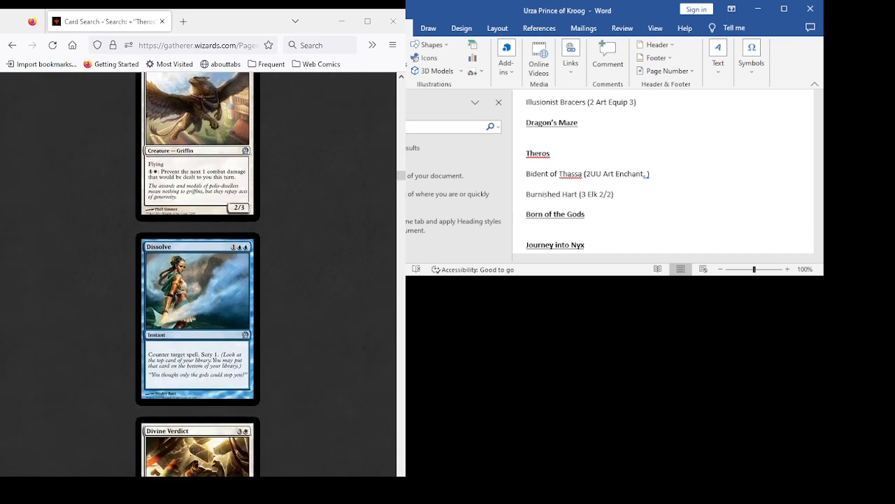
{"action": "scroll", "coordinate": [198, 273], "scroll_direction": "down", "scroll_amount": 8}
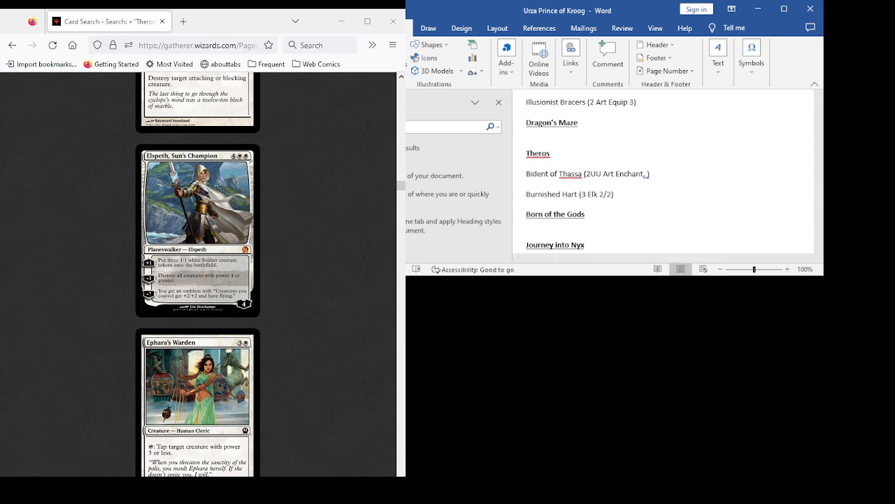
{"action": "scroll", "coordinate": [198, 274], "scroll_direction": "down", "scroll_amount": 3}
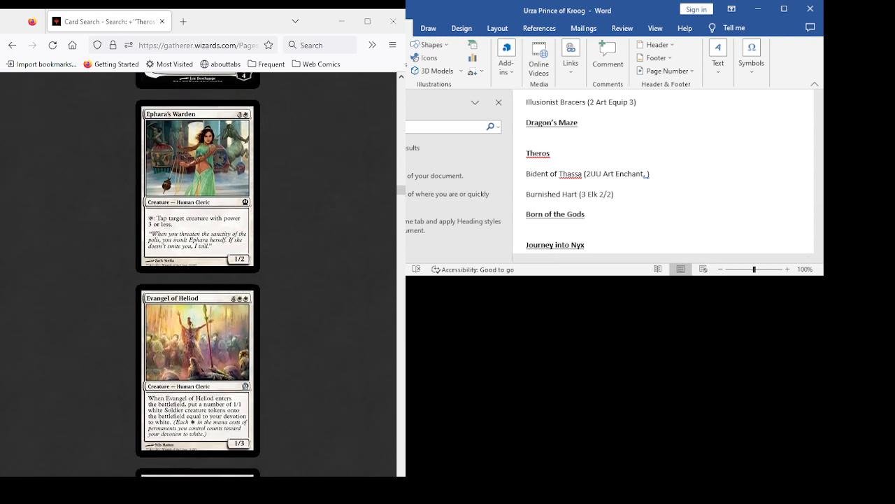
{"action": "scroll", "coordinate": [198, 274], "scroll_direction": "down", "scroll_amount": 2}
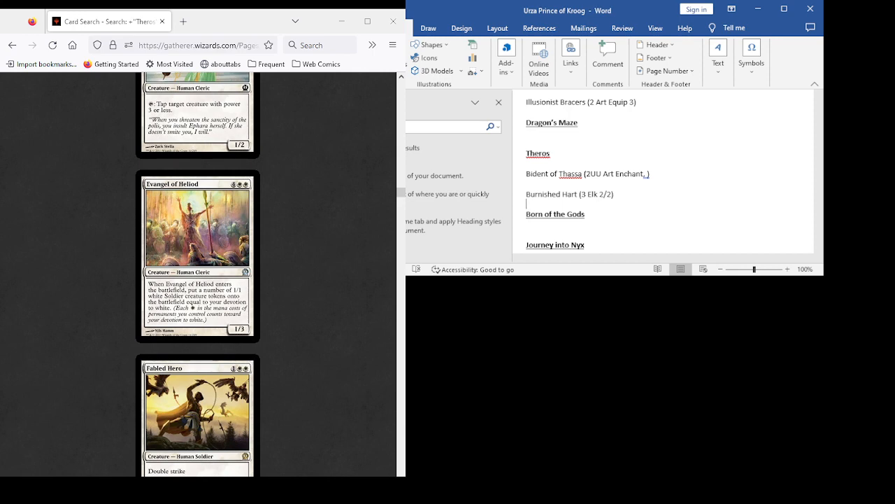
{"action": "scroll", "coordinate": [198, 275], "scroll_direction": "down", "scroll_amount": 3}
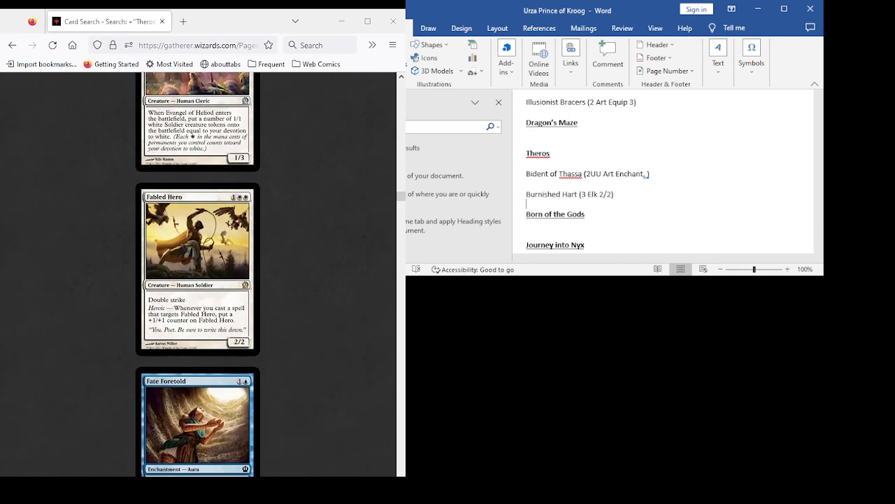
{"action": "scroll", "coordinate": [198, 274], "scroll_direction": "down", "scroll_amount": 8}
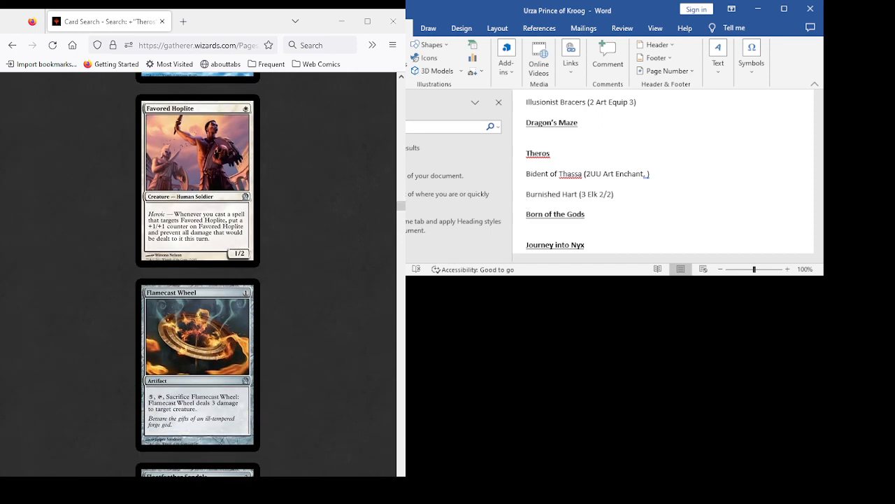
{"action": "scroll", "coordinate": [198, 274], "scroll_direction": "down", "scroll_amount": 6}
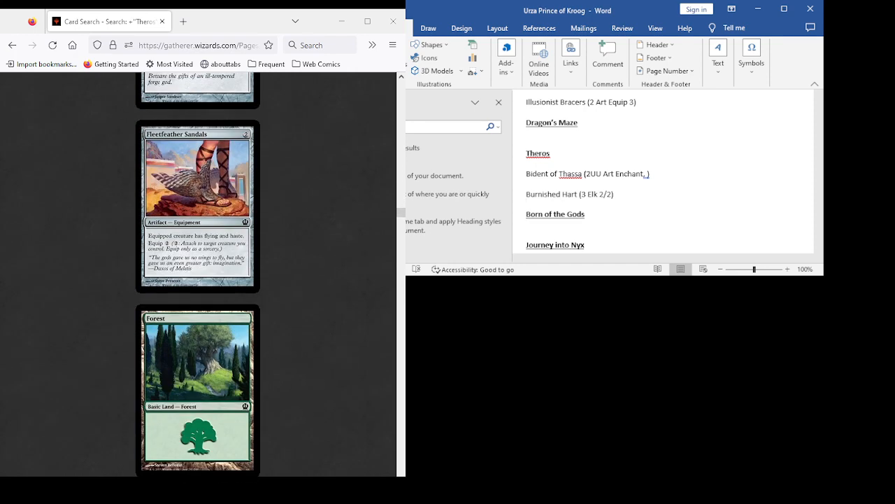
{"action": "scroll", "coordinate": [198, 274], "scroll_direction": "down", "scroll_amount": 8}
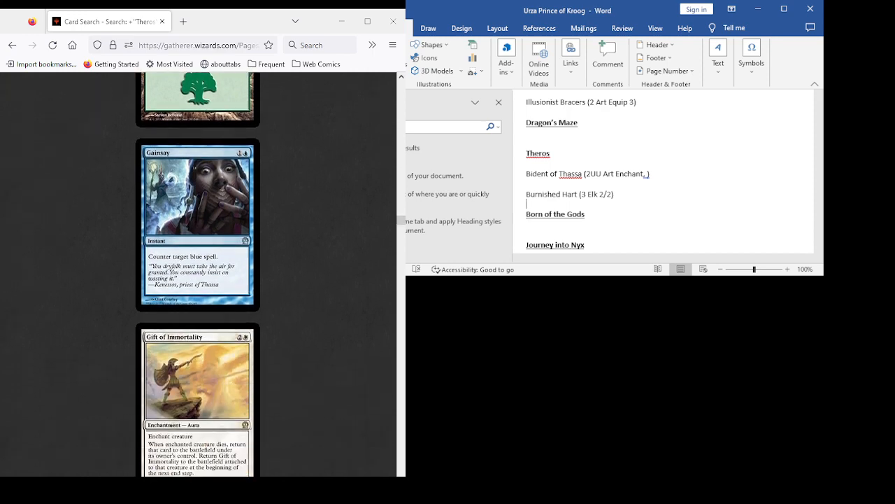
{"action": "scroll", "coordinate": [198, 275], "scroll_direction": "down", "scroll_amount": 2}
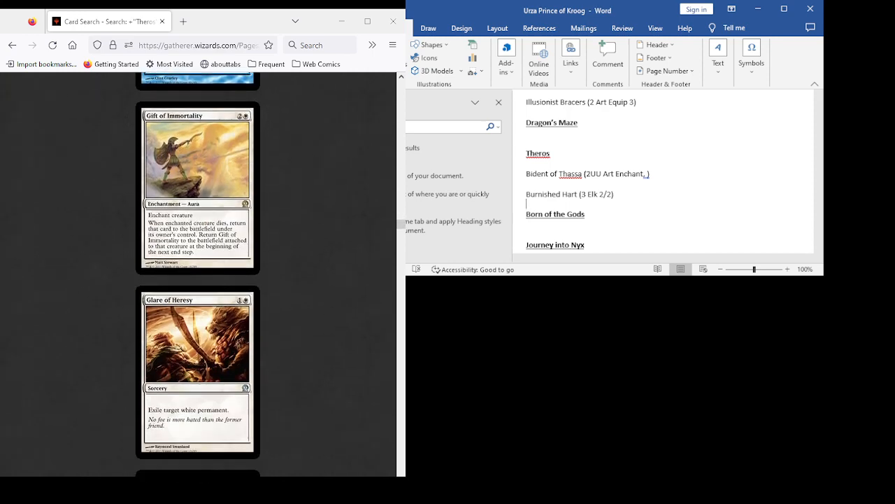
{"action": "scroll", "coordinate": [198, 275], "scroll_direction": "down", "scroll_amount": 3}
{"action": "scroll", "coordinate": [198, 274], "scroll_direction": "down", "scroll_amount": 3}
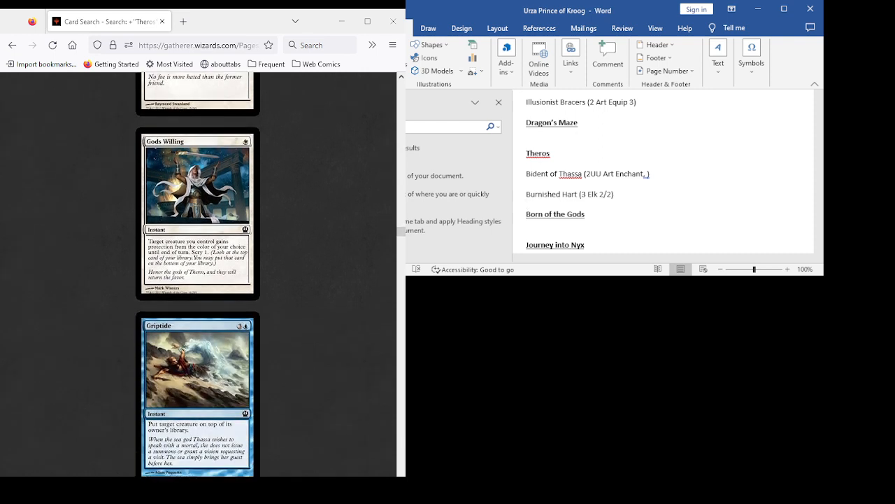
- Examine the Theros card results from Guardians of Meletis through Master of Waves for cards that suit the Urza deck
{"action": "scroll", "coordinate": [198, 274], "scroll_direction": "down", "scroll_amount": 2}
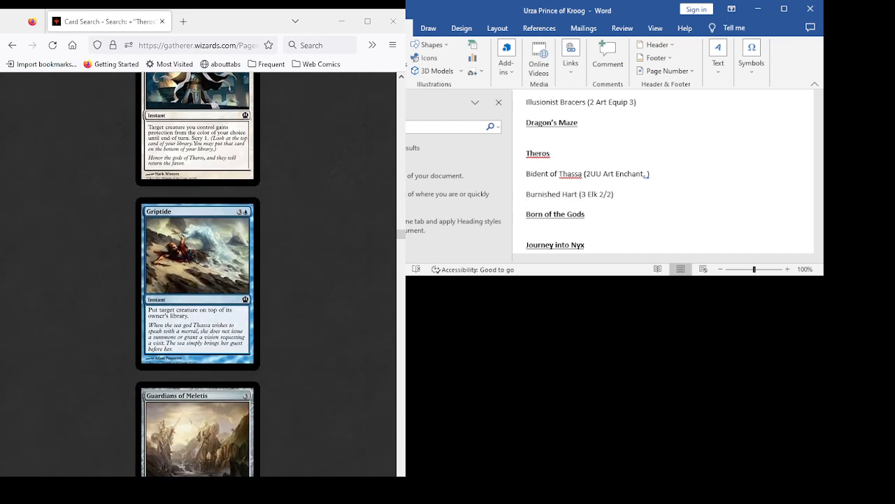
{"action": "scroll", "coordinate": [198, 275], "scroll_direction": "down", "scroll_amount": 4}
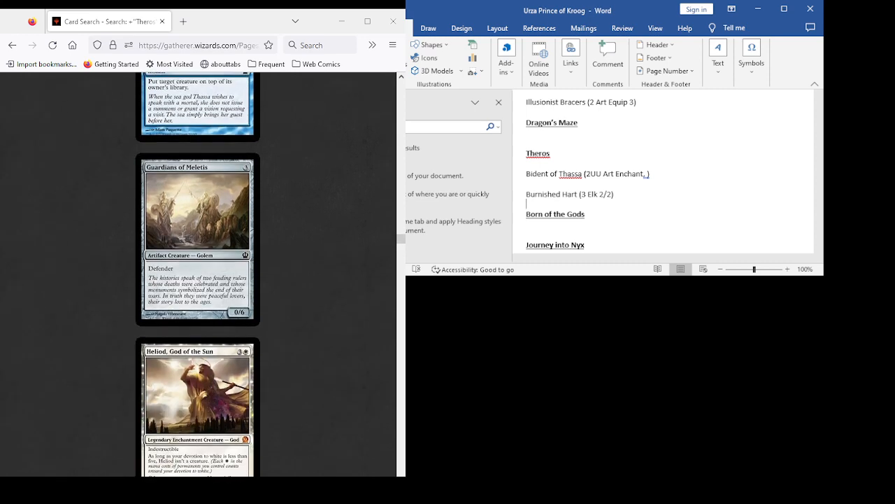
{"action": "scroll", "coordinate": [198, 275], "scroll_direction": "down", "scroll_amount": 4}
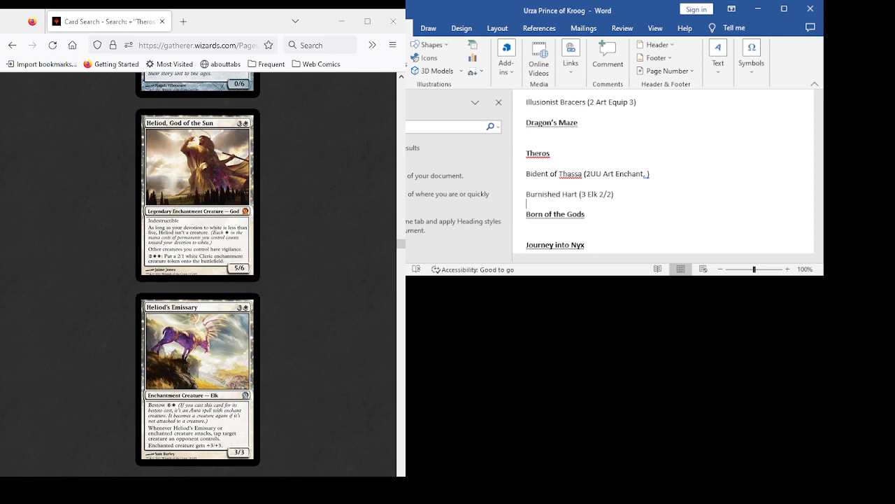
{"action": "scroll", "coordinate": [198, 275], "scroll_direction": "down", "scroll_amount": 3}
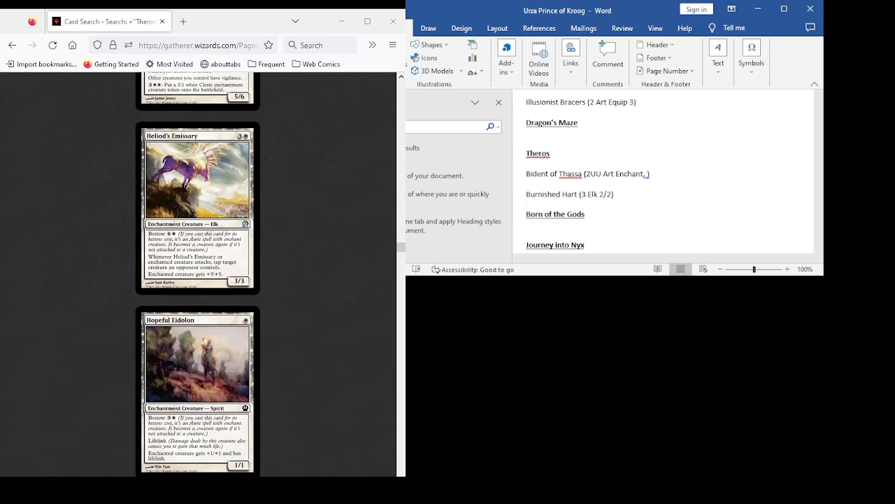
{"action": "scroll", "coordinate": [198, 274], "scroll_direction": "down", "scroll_amount": 9}
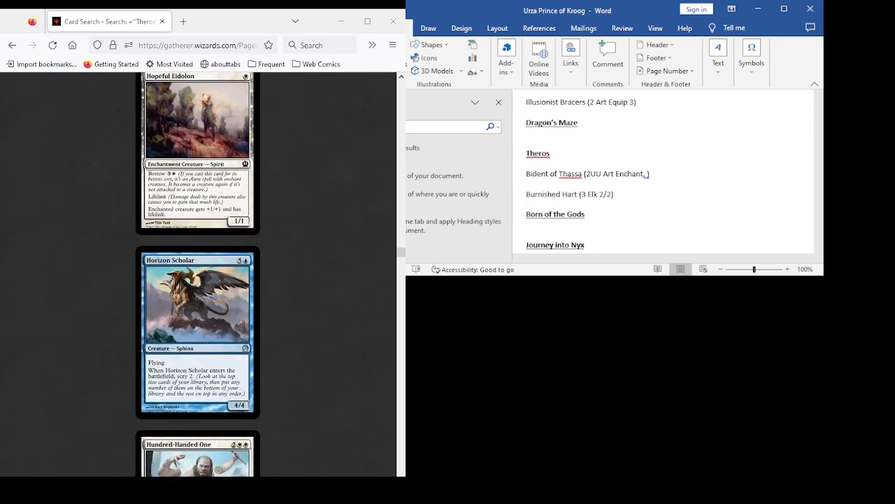
{"action": "scroll", "coordinate": [198, 275], "scroll_direction": "down", "scroll_amount": 6}
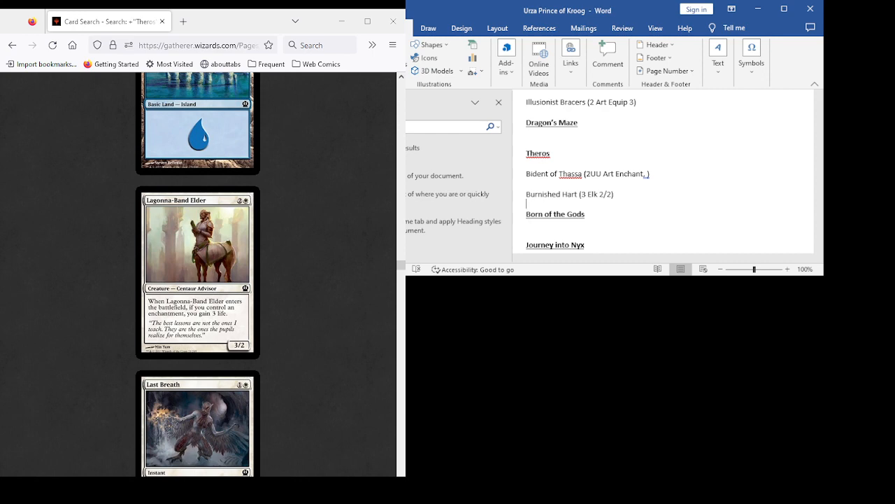
{"action": "scroll", "coordinate": [198, 274], "scroll_direction": "down", "scroll_amount": 5}
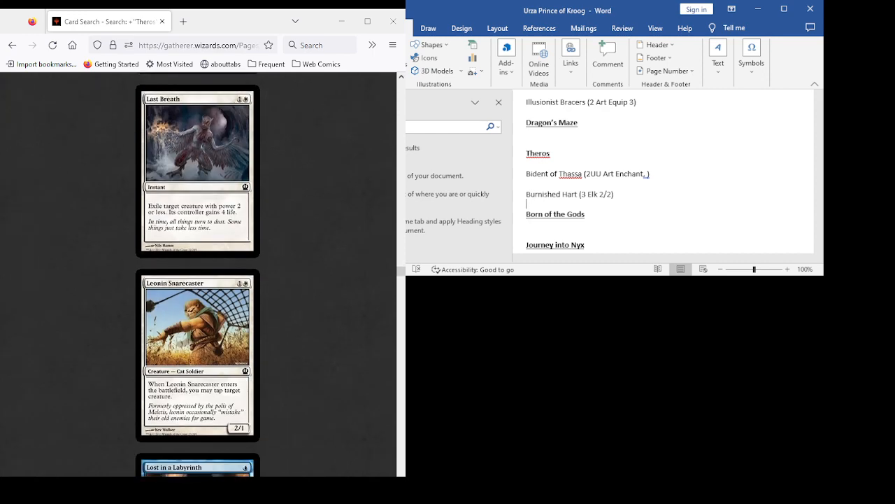
{"action": "scroll", "coordinate": [198, 274], "scroll_direction": "down", "scroll_amount": 3}
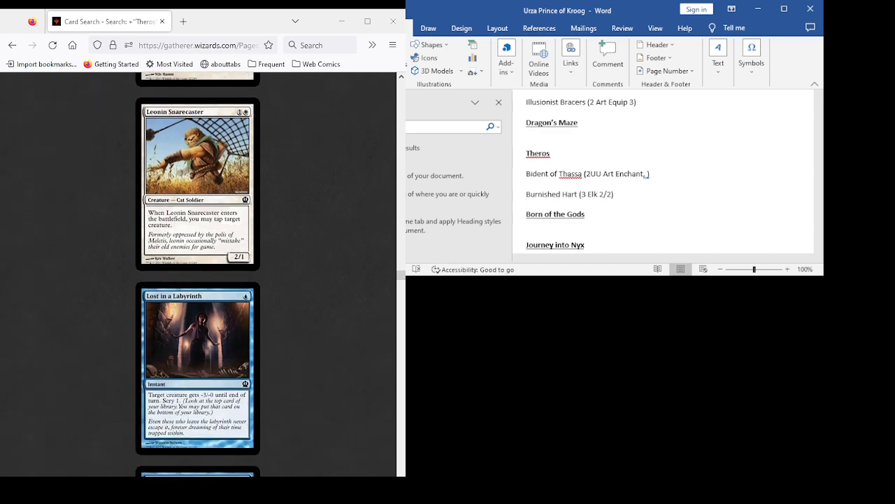
{"action": "scroll", "coordinate": [198, 274], "scroll_direction": "down", "scroll_amount": 4}
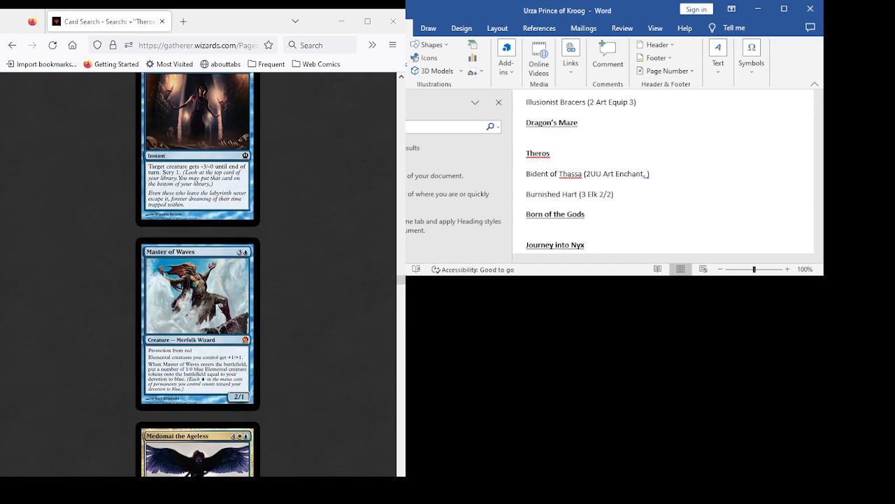
- Examine the Theros card results from Medomai the Ageless through Nykthos, Shrine to Nyx for deck candidates
{"action": "scroll", "coordinate": [198, 274], "scroll_direction": "down", "scroll_amount": 3}
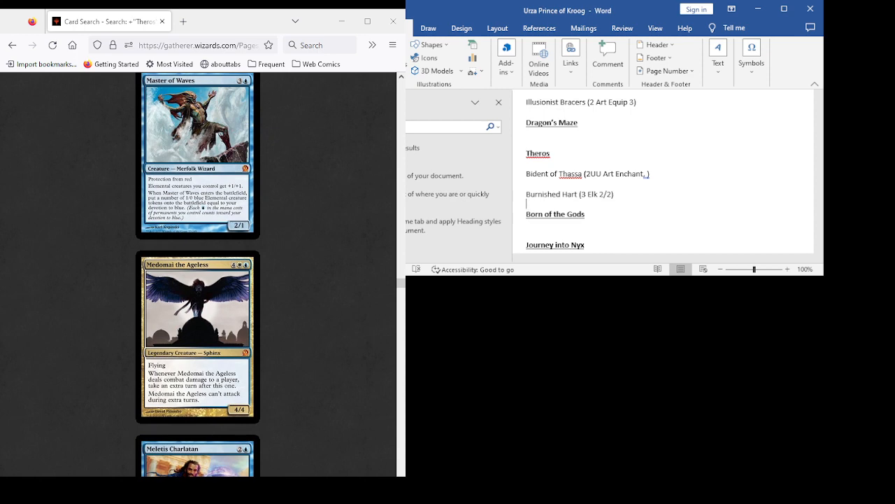
{"action": "scroll", "coordinate": [198, 274], "scroll_direction": "down", "scroll_amount": 3}
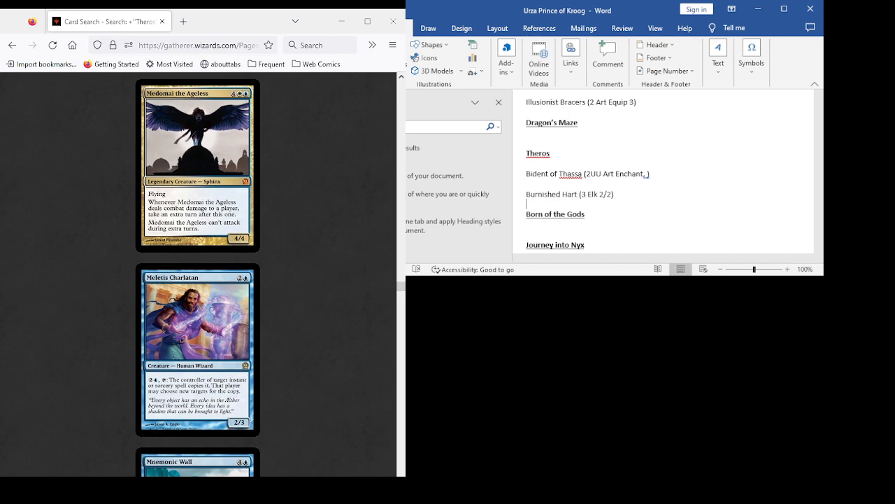
{"action": "scroll", "coordinate": [197, 272], "scroll_direction": "down", "scroll_amount": 3}
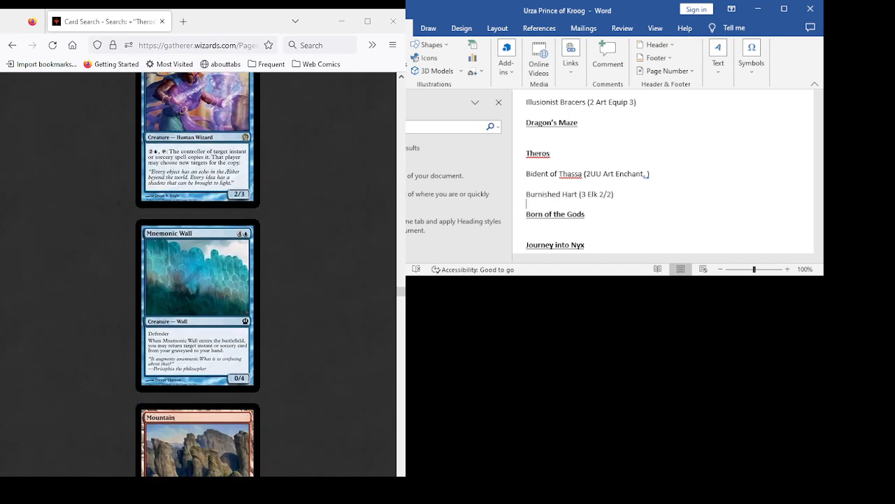
{"action": "scroll", "coordinate": [198, 273], "scroll_direction": "up", "scroll_amount": 4}
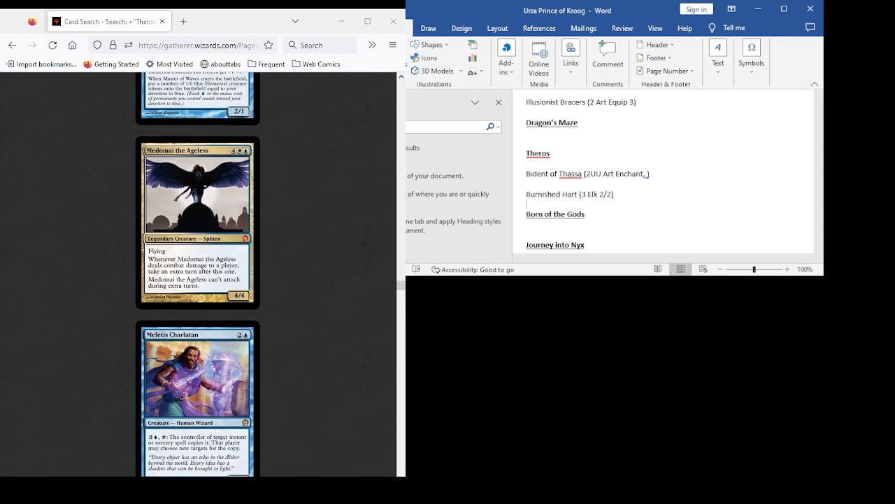
{"action": "scroll", "coordinate": [197, 273], "scroll_direction": "down", "scroll_amount": 2}
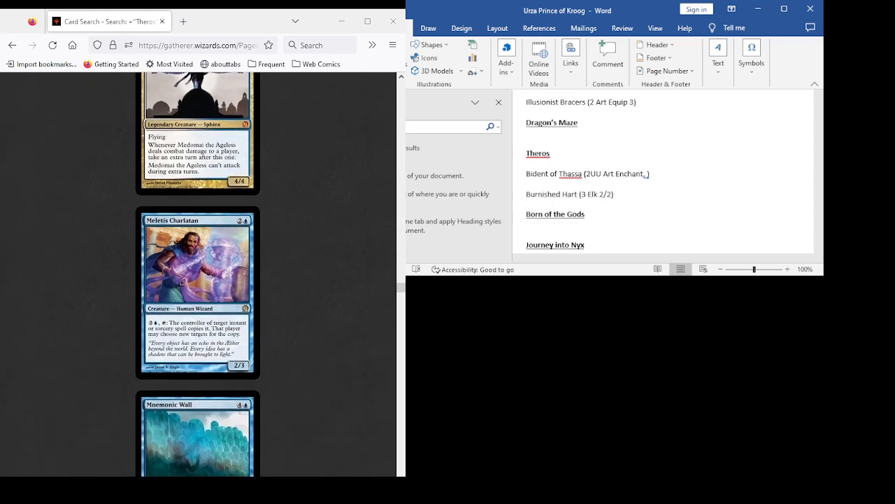
{"action": "scroll", "coordinate": [197, 273], "scroll_direction": "down", "scroll_amount": 3}
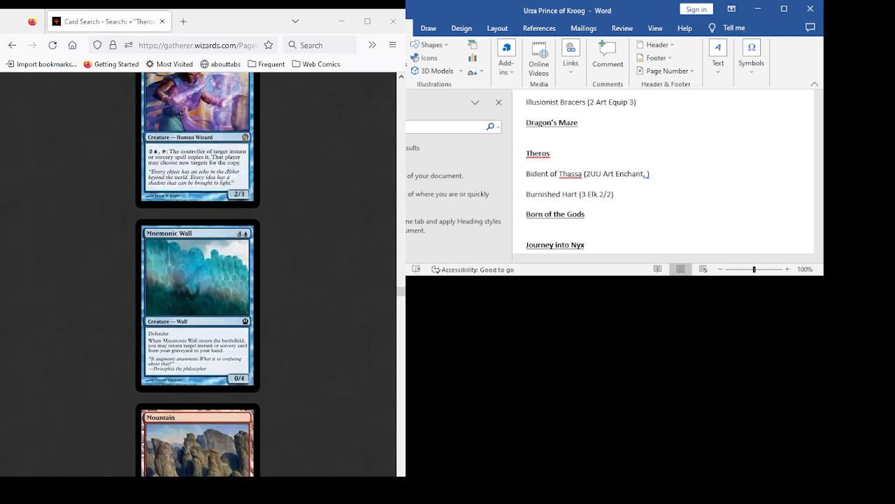
{"action": "scroll", "coordinate": [197, 273], "scroll_direction": "down", "scroll_amount": 8}
{"action": "scroll", "coordinate": [197, 273], "scroll_direction": "down", "scroll_amount": 3}
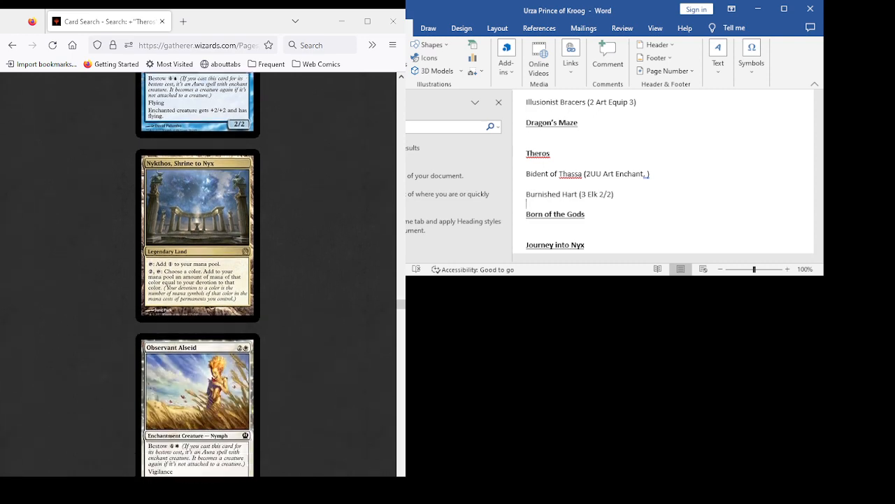
- Examine the Theros card results from Observant Alseid through Phalanx Leader, including Opaline Unicorn and the Ordeal auras, for deck candidates
{"action": "scroll", "coordinate": [197, 273], "scroll_direction": "down", "scroll_amount": 3}
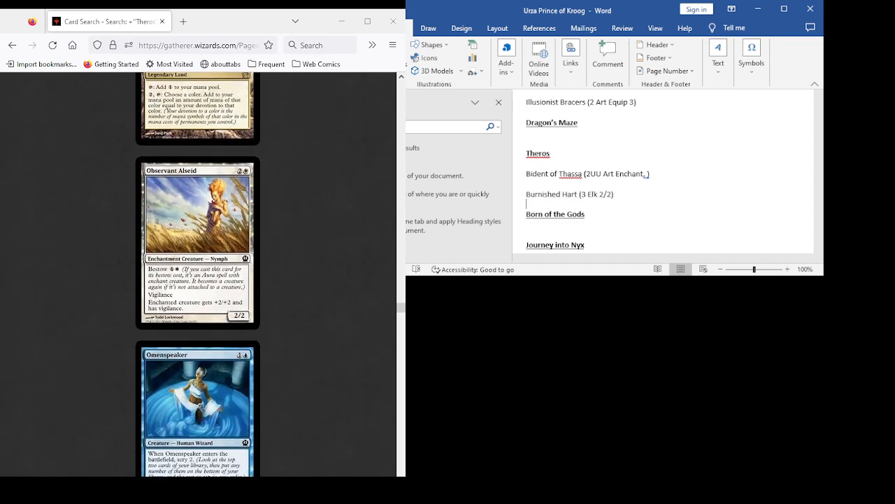
{"action": "scroll", "coordinate": [198, 273], "scroll_direction": "down", "scroll_amount": 4}
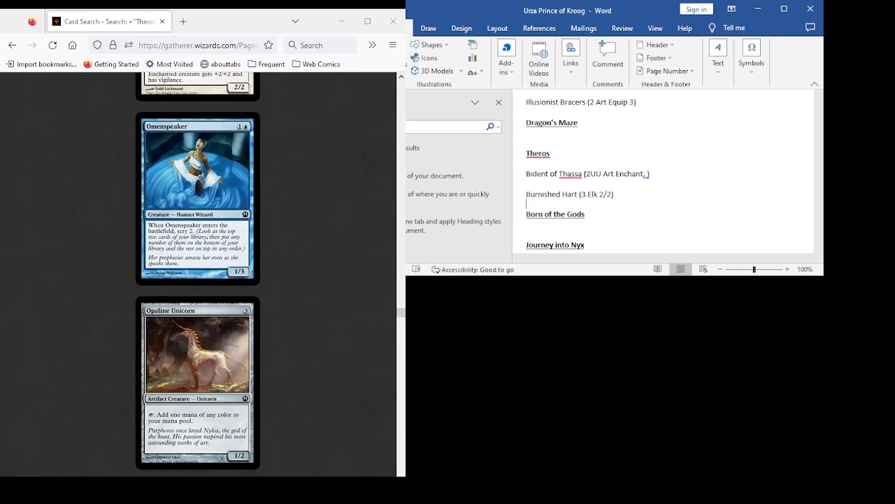
{"action": "scroll", "coordinate": [198, 273], "scroll_direction": "down", "scroll_amount": 3}
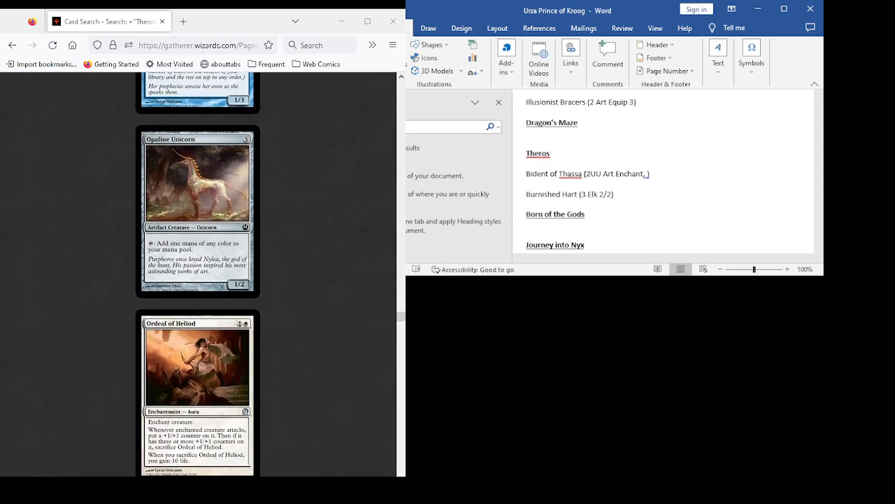
{"action": "scroll", "coordinate": [197, 273], "scroll_direction": "down", "scroll_amount": 5}
{"action": "scroll", "coordinate": [197, 273], "scroll_direction": "up", "scroll_amount": 5}
{"action": "scroll", "coordinate": [198, 273], "scroll_direction": "down", "scroll_amount": 4}
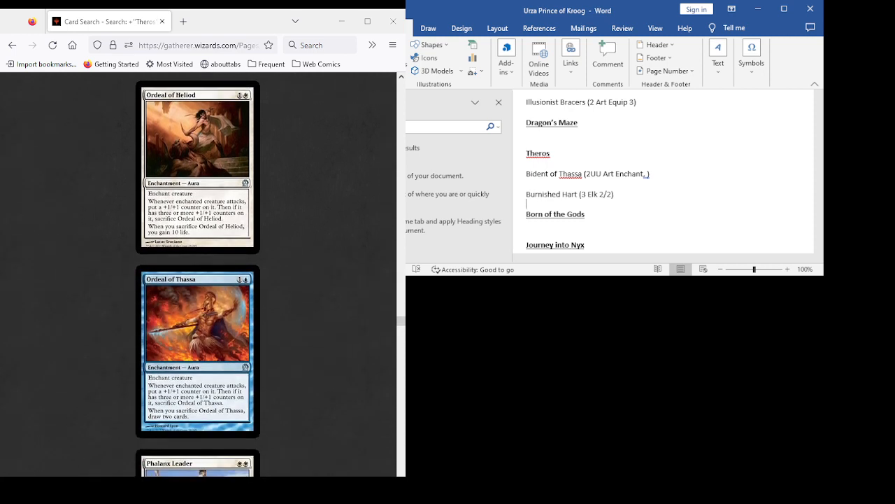
{"action": "scroll", "coordinate": [198, 273], "scroll_direction": "down", "scroll_amount": 4}
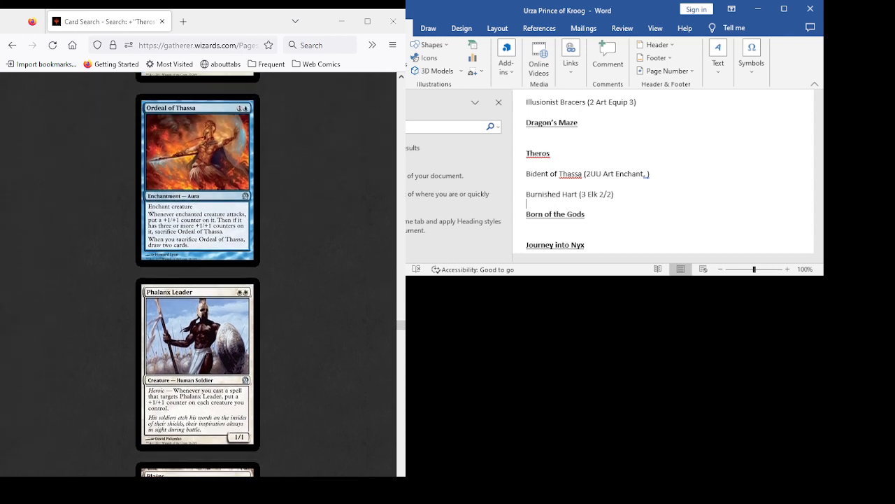
{"action": "scroll", "coordinate": [197, 273], "scroll_direction": "down", "scroll_amount": 7}
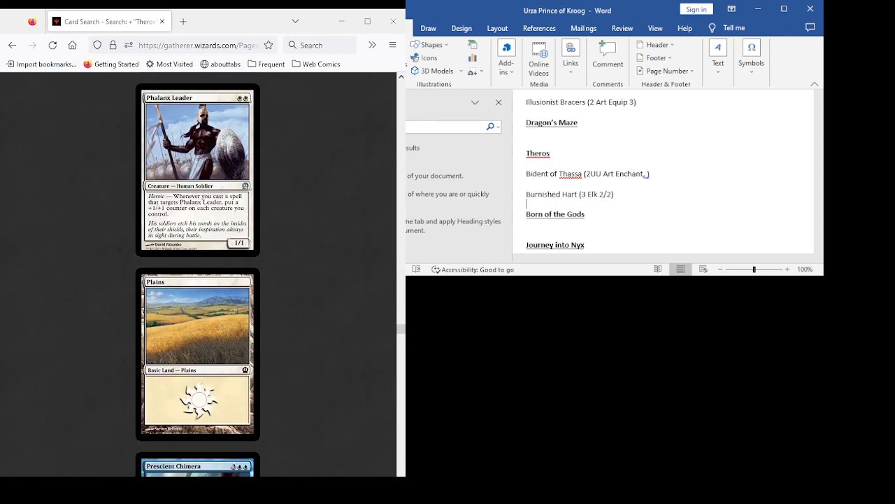
- Examine the Theros card results from Prognostic Sphinx through Scholar of Athreos, including the artifacts Prowler's Helm and Pyxis of Pandemonium
{"action": "scroll", "coordinate": [197, 273], "scroll_direction": "down", "scroll_amount": 3}
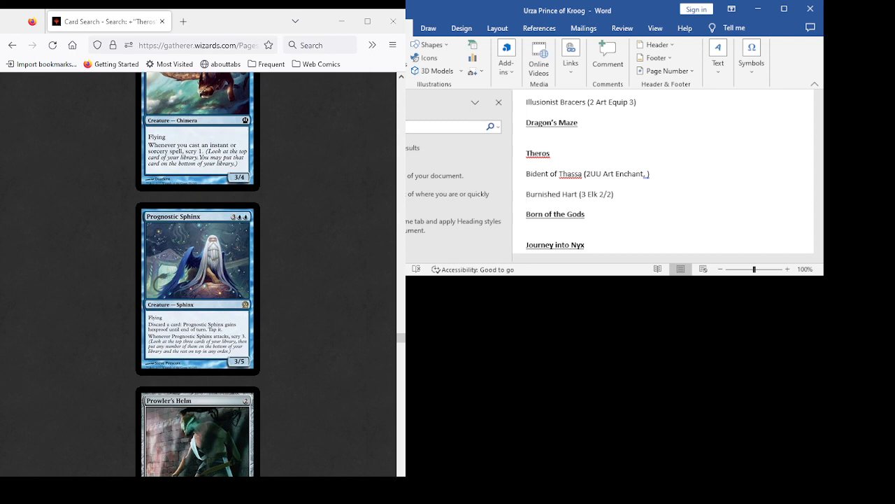
{"action": "scroll", "coordinate": [197, 273], "scroll_direction": "down", "scroll_amount": 4}
{"action": "scroll", "coordinate": [197, 273], "scroll_direction": "up", "scroll_amount": 3}
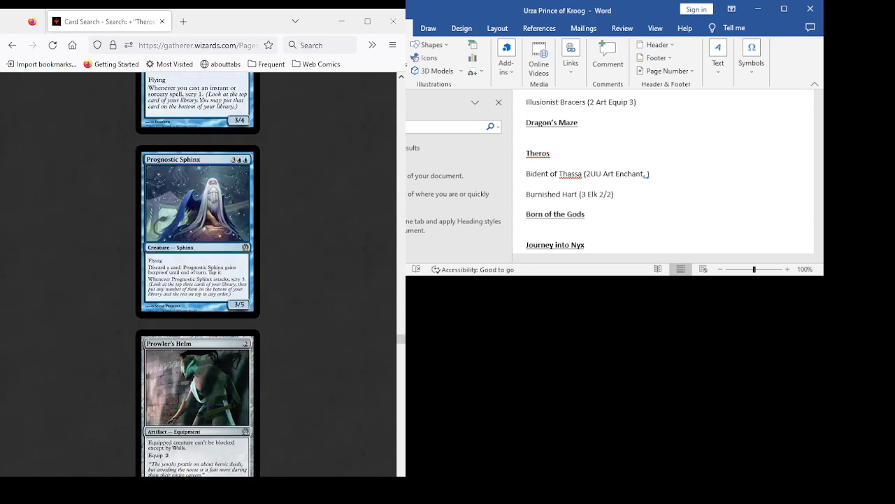
{"action": "scroll", "coordinate": [197, 273], "scroll_direction": "down", "scroll_amount": 4}
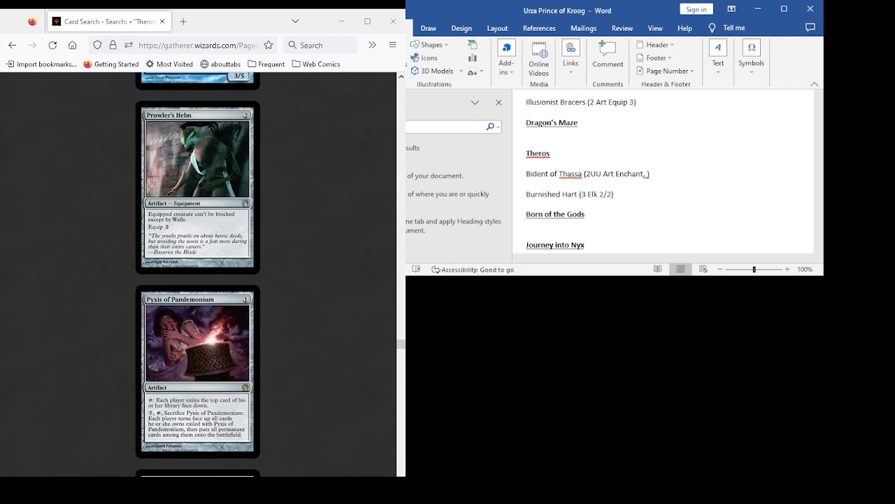
{"action": "scroll", "coordinate": [197, 273], "scroll_direction": "down", "scroll_amount": 2}
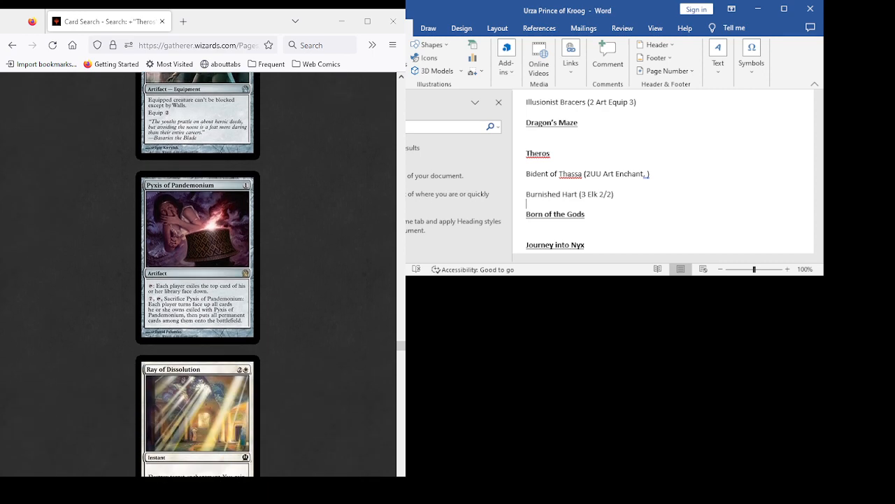
{"action": "scroll", "coordinate": [197, 273], "scroll_direction": "down", "scroll_amount": 3}
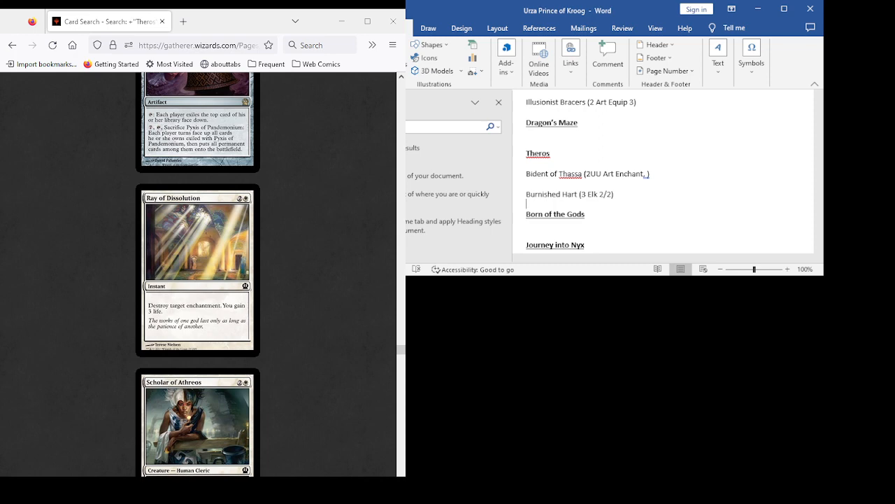
{"action": "scroll", "coordinate": [198, 273], "scroll_direction": "down", "scroll_amount": 1}
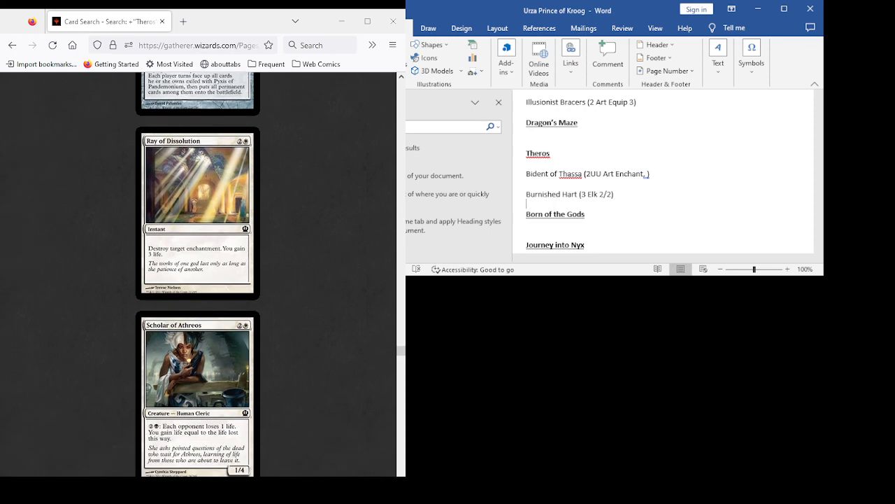
- Examine the Theros card results from Sea God's Revenge through Soldier of the Pantheon for further deck candidates
{"action": "scroll", "coordinate": [197, 273], "scroll_direction": "down", "scroll_amount": 3}
{"action": "scroll", "coordinate": [198, 273], "scroll_direction": "down", "scroll_amount": 4}
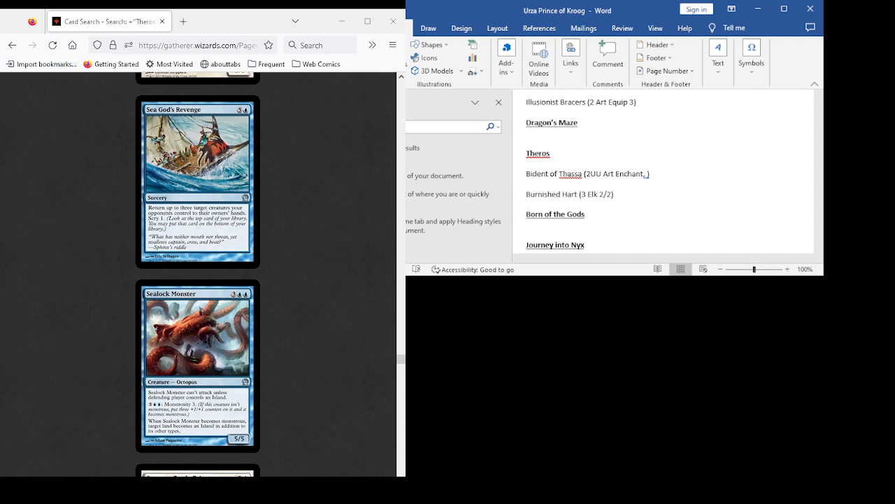
{"action": "scroll", "coordinate": [197, 273], "scroll_direction": "down", "scroll_amount": 3}
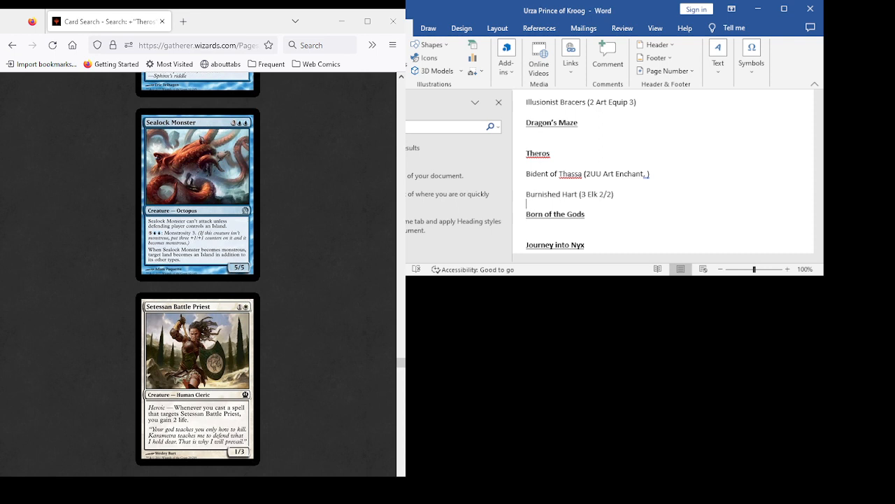
{"action": "scroll", "coordinate": [198, 273], "scroll_direction": "down", "scroll_amount": 3}
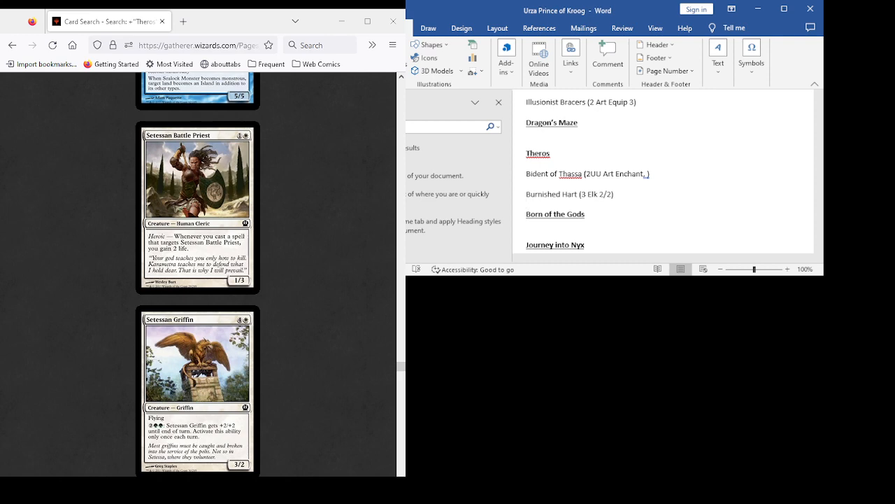
{"action": "scroll", "coordinate": [198, 273], "scroll_direction": "up", "scroll_amount": 4}
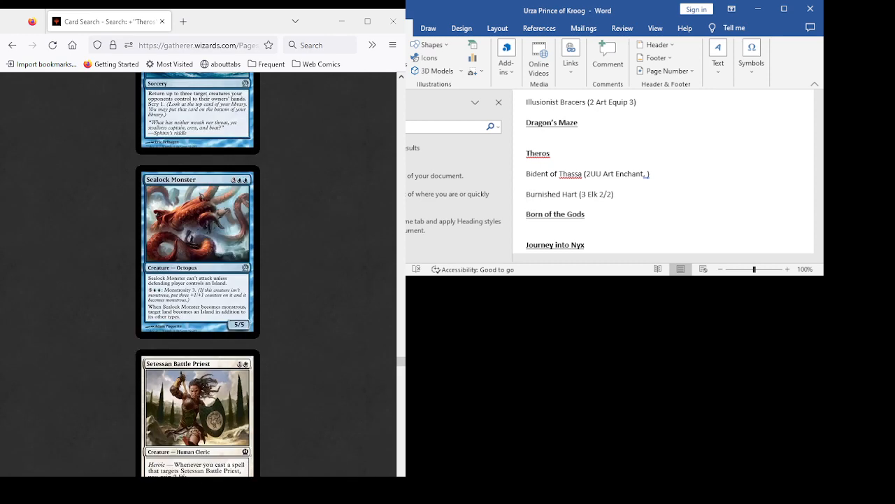
{"action": "scroll", "coordinate": [198, 273], "scroll_direction": "down", "scroll_amount": 7}
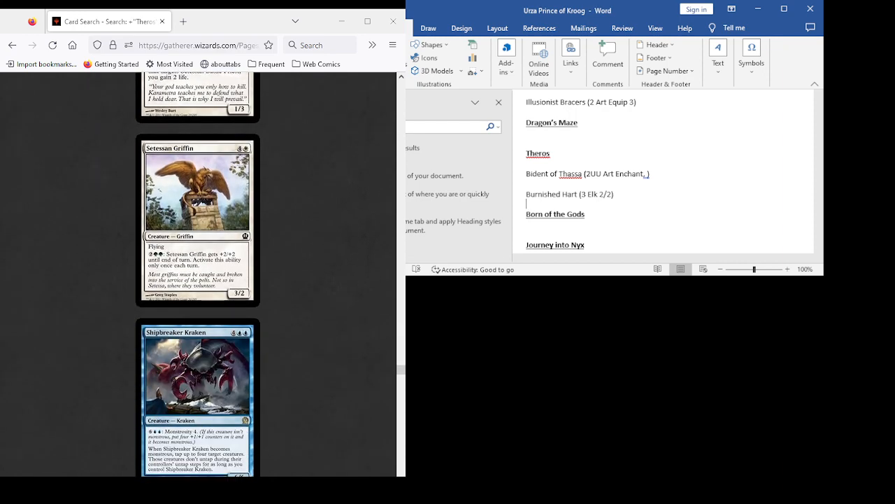
{"action": "scroll", "coordinate": [198, 273], "scroll_direction": "down", "scroll_amount": 4}
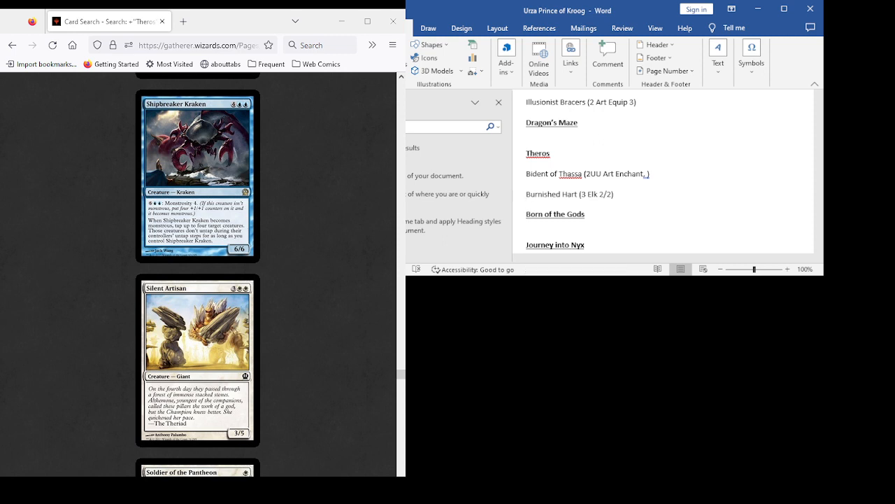
{"action": "scroll", "coordinate": [197, 275], "scroll_direction": "down", "scroll_amount": 5}
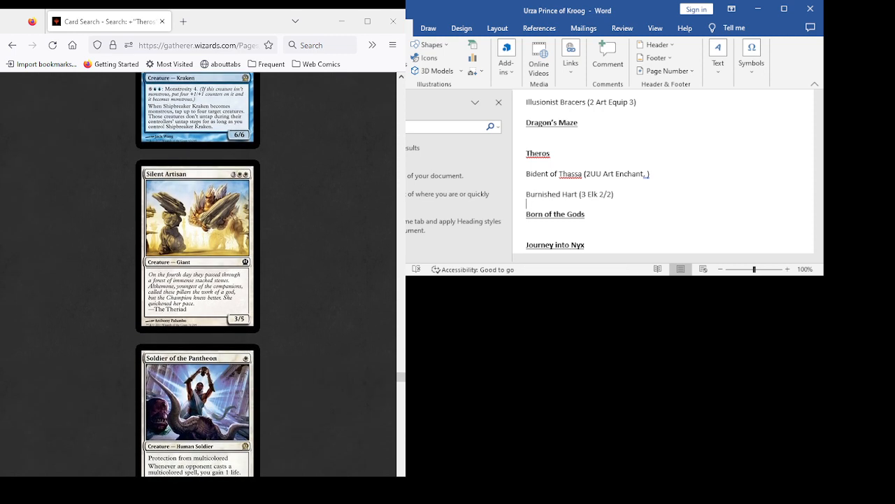
- Examine the Theros card results from Spear of Heliod through Traveler's Amulet, including the Temple lands and Thassa cards, for deck candidates
{"action": "scroll", "coordinate": [197, 275], "scroll_direction": "down", "scroll_amount": 3}
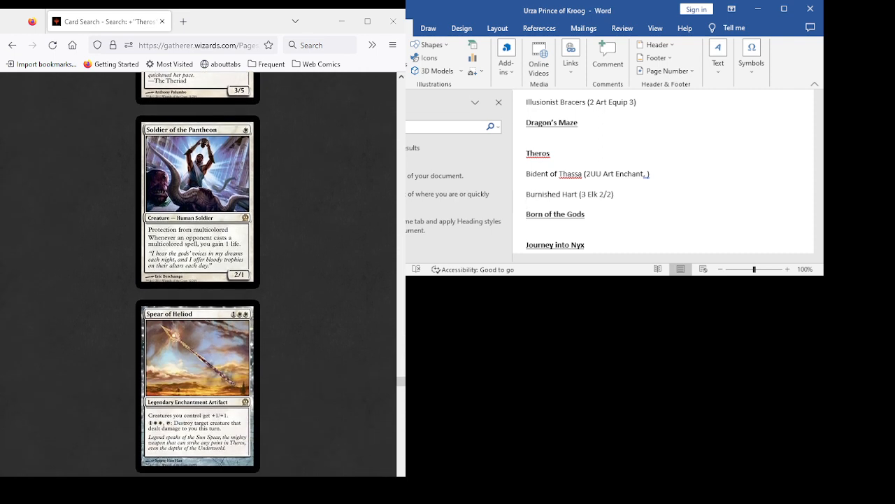
{"action": "scroll", "coordinate": [197, 274], "scroll_direction": "down", "scroll_amount": 5}
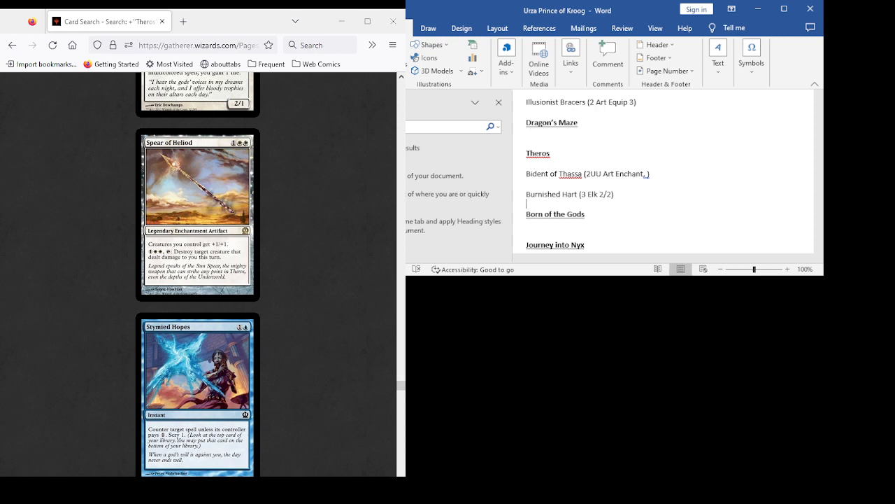
{"action": "scroll", "coordinate": [197, 274], "scroll_direction": "down", "scroll_amount": 5}
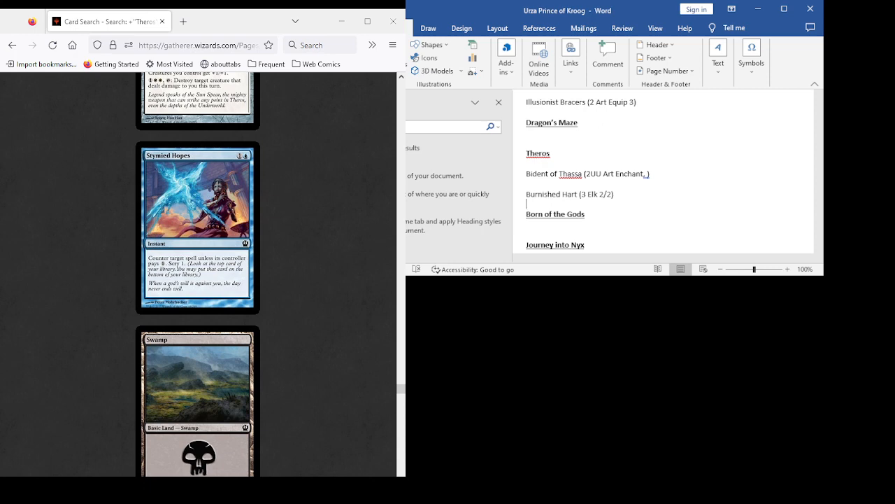
{"action": "scroll", "coordinate": [197, 274], "scroll_direction": "down", "scroll_amount": 13}
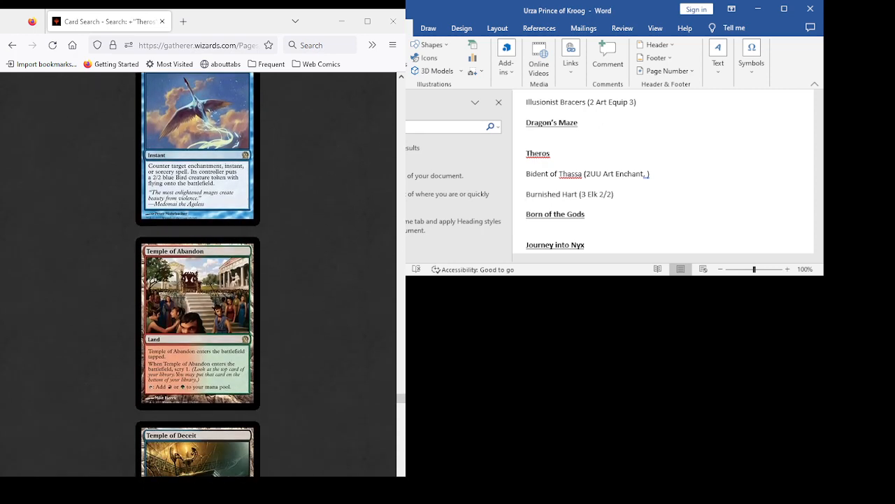
{"action": "scroll", "coordinate": [197, 275], "scroll_direction": "down", "scroll_amount": 15}
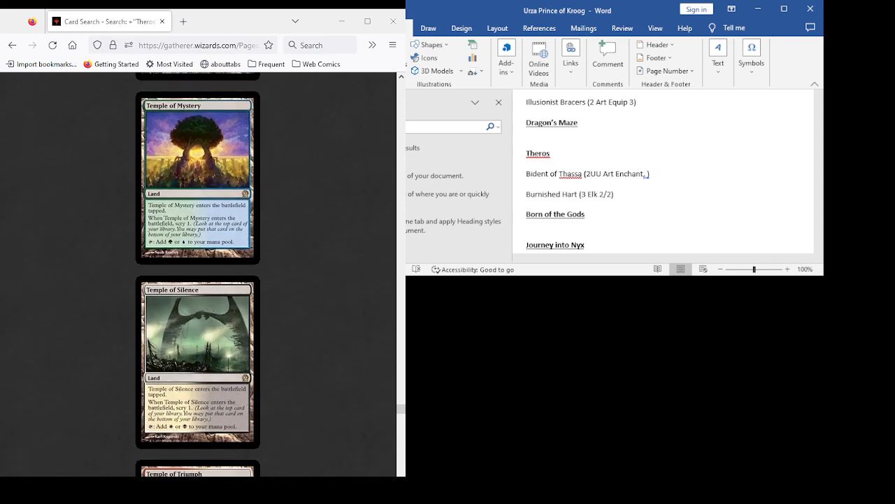
{"action": "scroll", "coordinate": [197, 274], "scroll_direction": "down", "scroll_amount": 15}
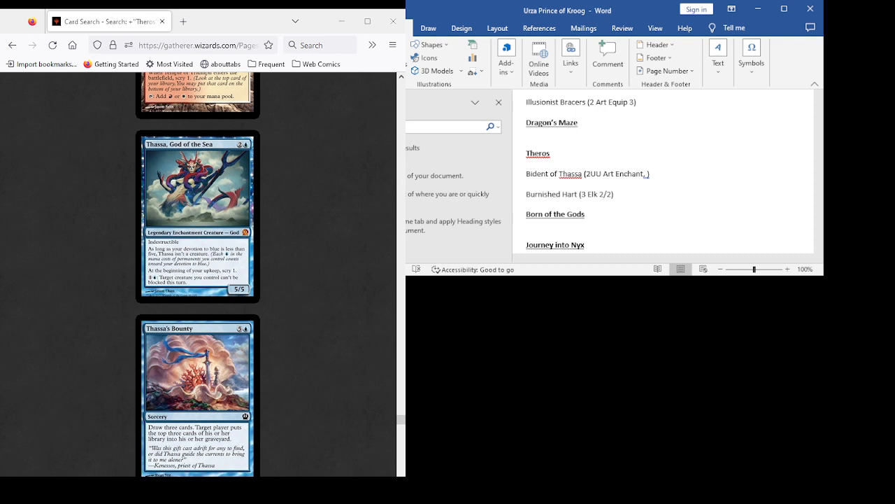
{"action": "scroll", "coordinate": [198, 273], "scroll_direction": "down", "scroll_amount": 5}
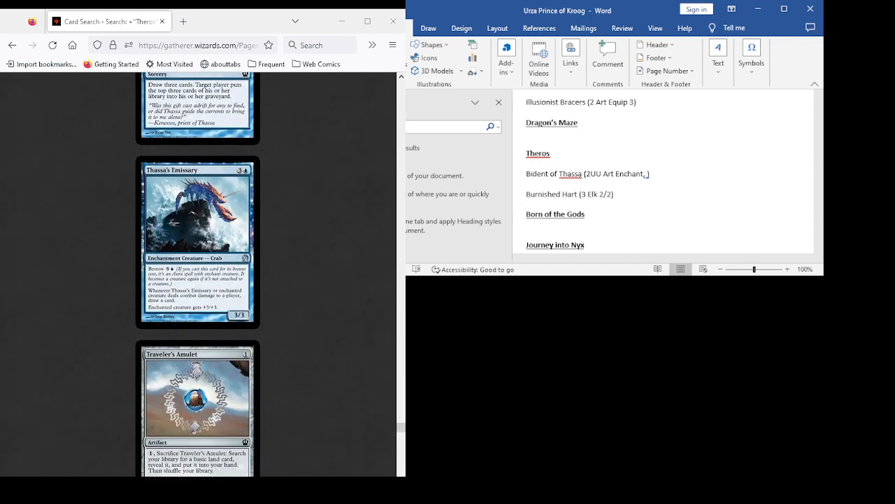
{"action": "scroll", "coordinate": [198, 273], "scroll_direction": "down", "scroll_amount": 5}
{"action": "scroll", "coordinate": [198, 273], "scroll_direction": "up", "scroll_amount": 3}
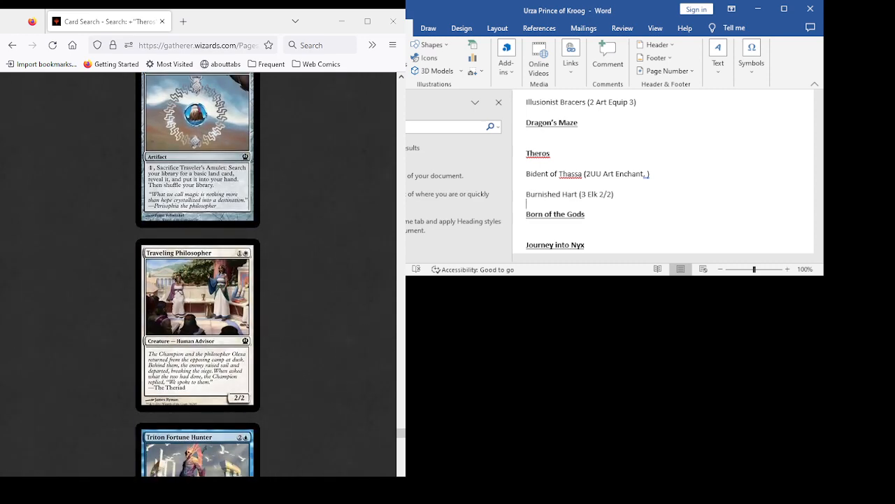
- Examine the Theros card results from Traveling Philosopher through Wingsteed Rider at the end of the first results page
{"action": "scroll", "coordinate": [198, 273], "scroll_direction": "down", "scroll_amount": 8}
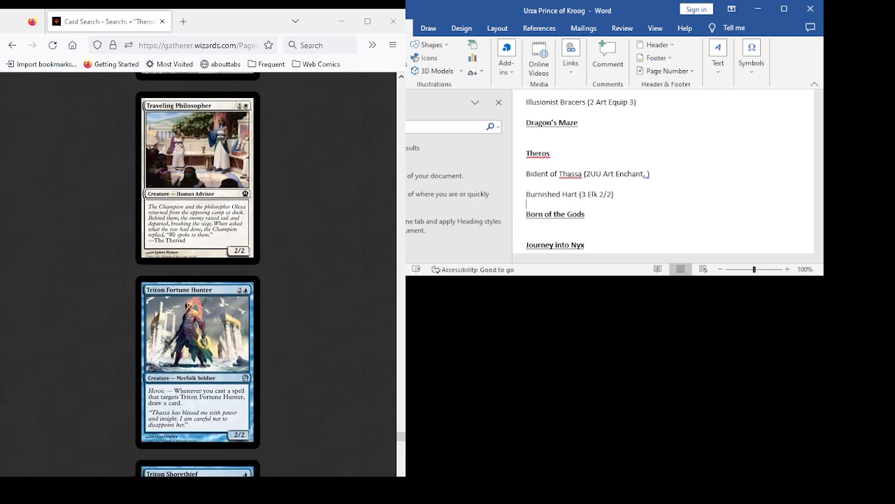
{"action": "scroll", "coordinate": [198, 273], "scroll_direction": "down", "scroll_amount": 6}
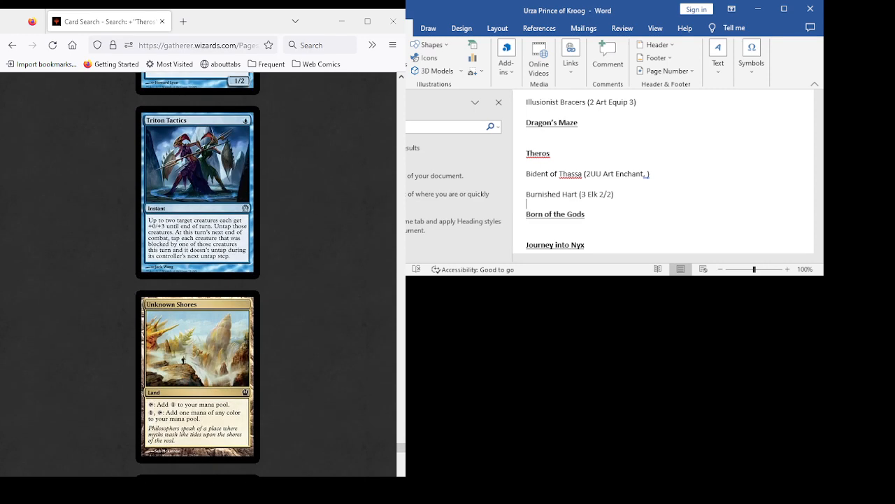
{"action": "scroll", "coordinate": [198, 273], "scroll_direction": "down", "scroll_amount": 2}
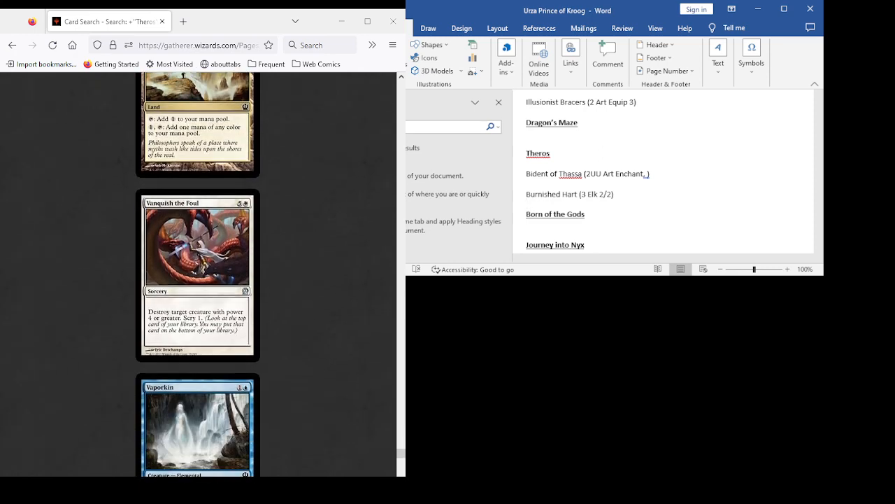
{"action": "scroll", "coordinate": [198, 273], "scroll_direction": "down", "scroll_amount": 4}
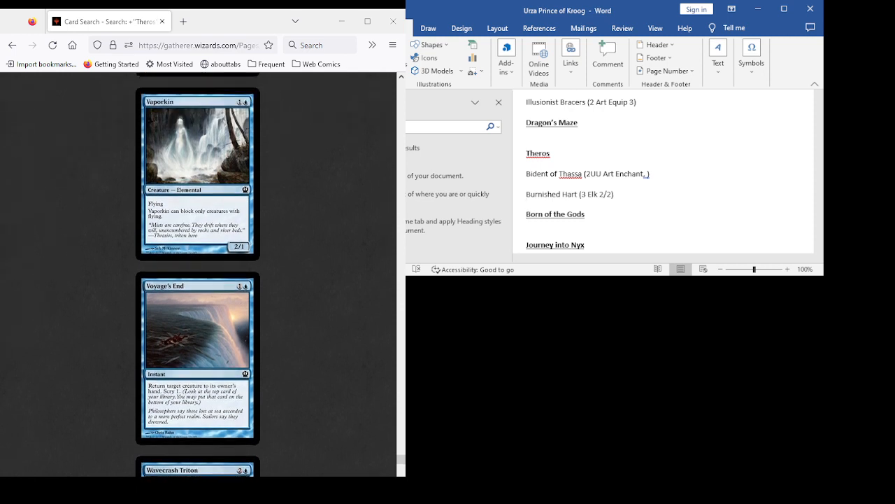
{"action": "scroll", "coordinate": [198, 272], "scroll_direction": "down", "scroll_amount": 2}
{"action": "scroll", "coordinate": [198, 273], "scroll_direction": "down", "scroll_amount": 3}
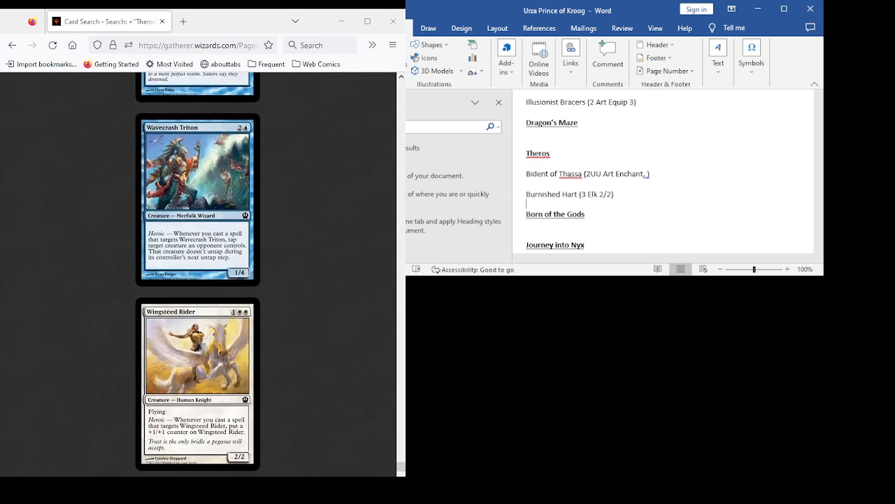
{"action": "scroll", "coordinate": [198, 273], "scroll_direction": "down", "scroll_amount": 3}
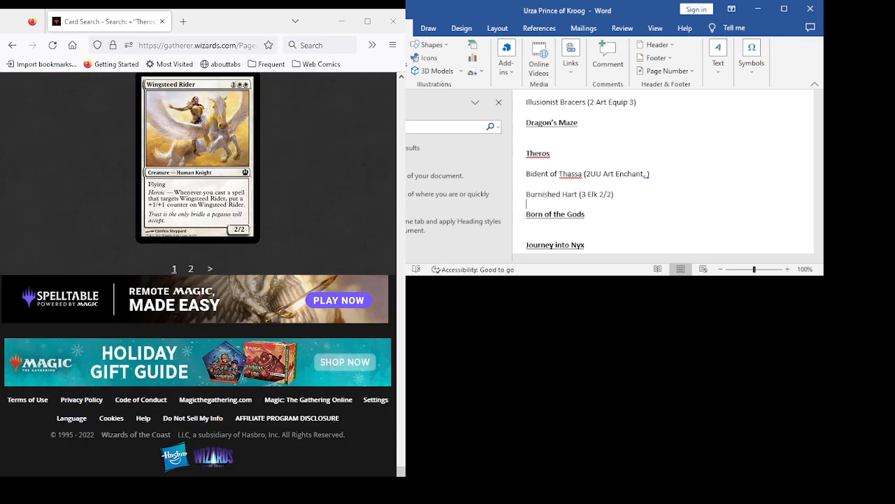
- Open the second page of Theros results and review Witches' Eye and Yoked Ox
{"action": "left_click", "coordinate": [210, 268]}
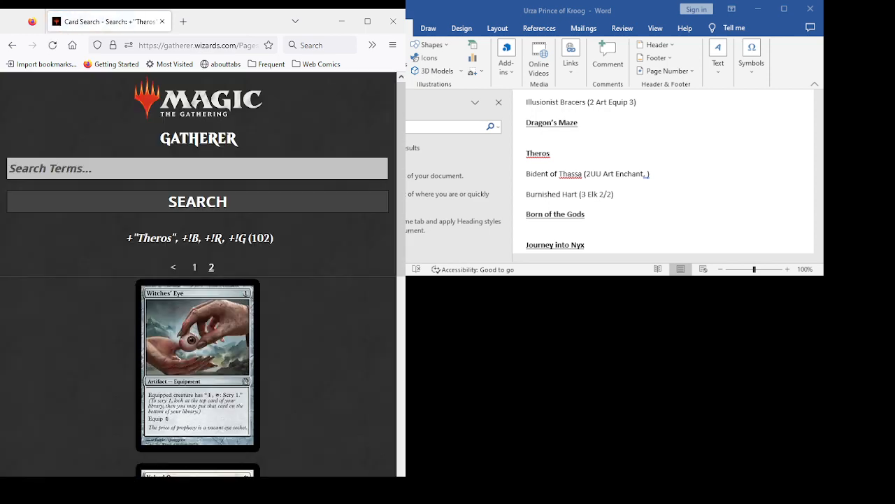
{"action": "scroll", "coordinate": [203, 272], "scroll_direction": "down", "scroll_amount": 1}
{"action": "scroll", "coordinate": [203, 273], "scroll_direction": "down", "scroll_amount": 2}
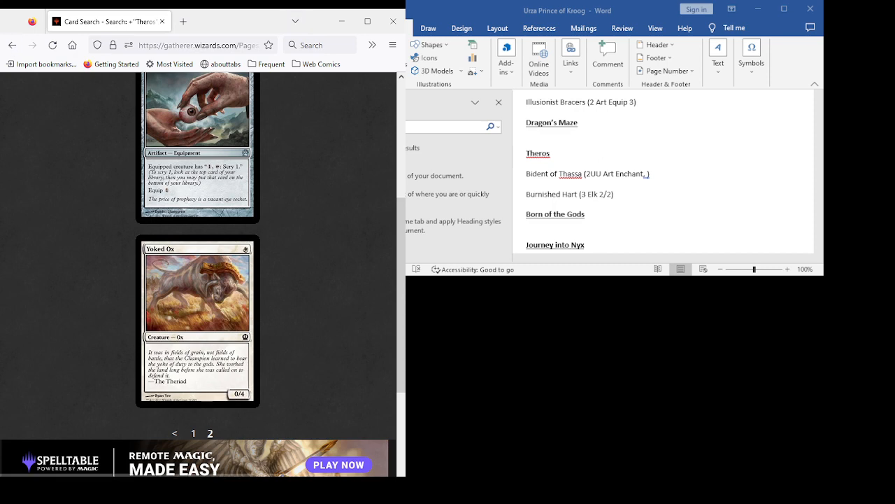
- Replace the Theros set condition with Born of the Gods in the advanced search, keeping the color exclusions, and run the search
{"action": "key", "text": "alt+Left"}
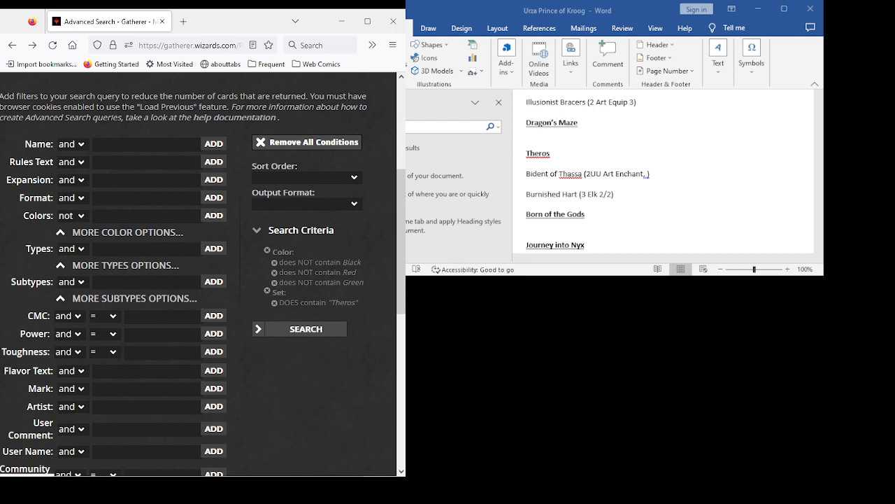
{"action": "left_click", "coordinate": [274, 303]}
{"action": "left_click", "coordinate": [146, 181]}
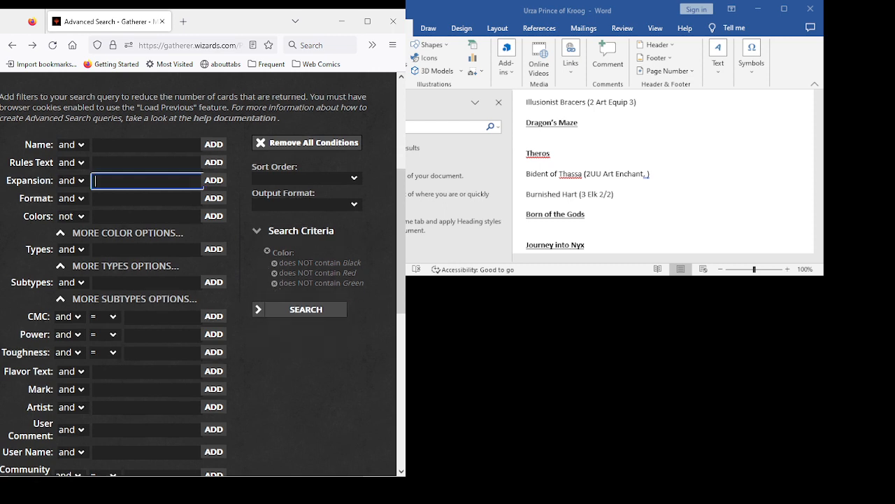
{"action": "type", "text": "bor"}
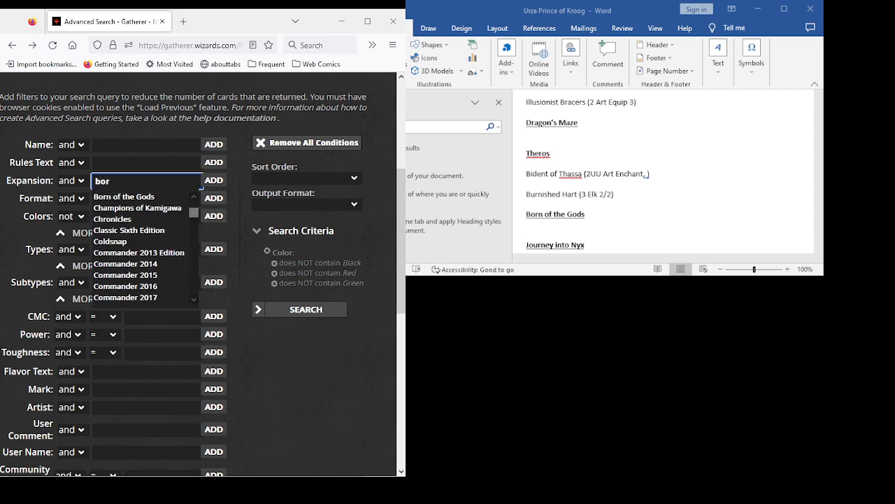
{"action": "type", "text": "n"}
{"action": "key", "text": "Down"}
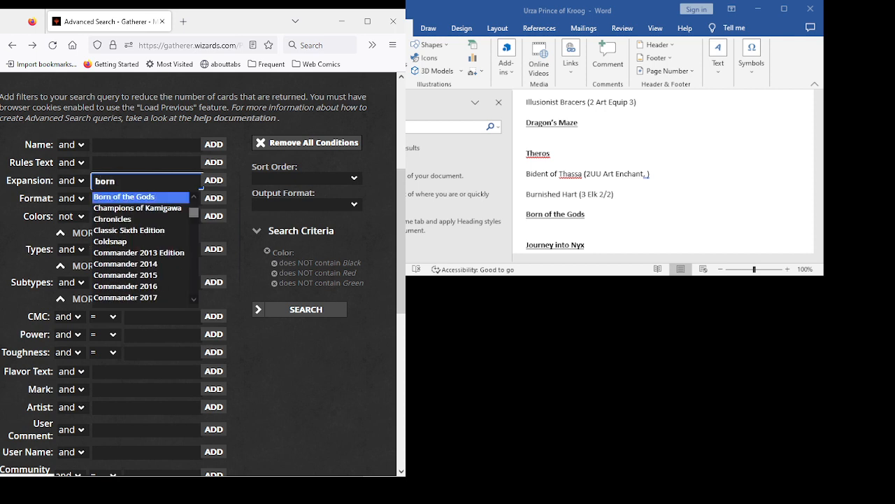
{"action": "key", "text": "Return"}
{"action": "key", "text": "Return"}
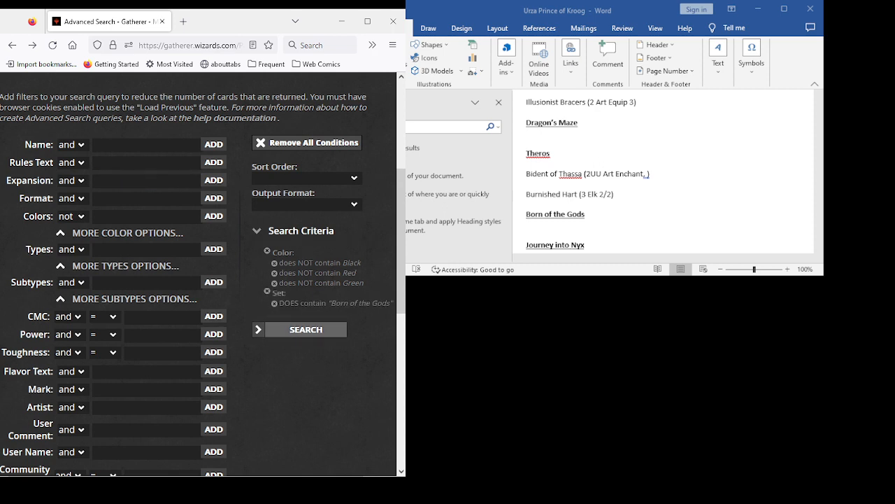
{"action": "left_click", "coordinate": [306, 330]}
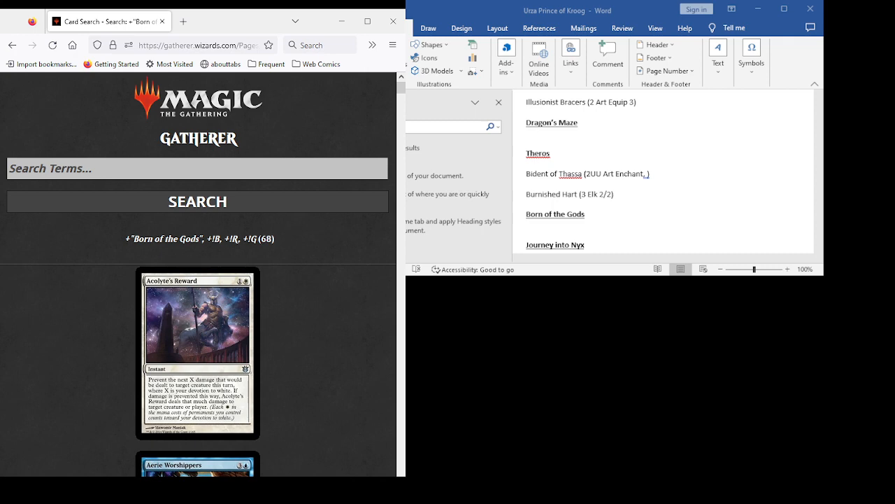
- Examine the Born of the Gods card results from Acolyte's Reward through Astral Cornucopia for deck candidates
{"action": "scroll", "coordinate": [198, 280], "scroll_direction": "down", "scroll_amount": 5}
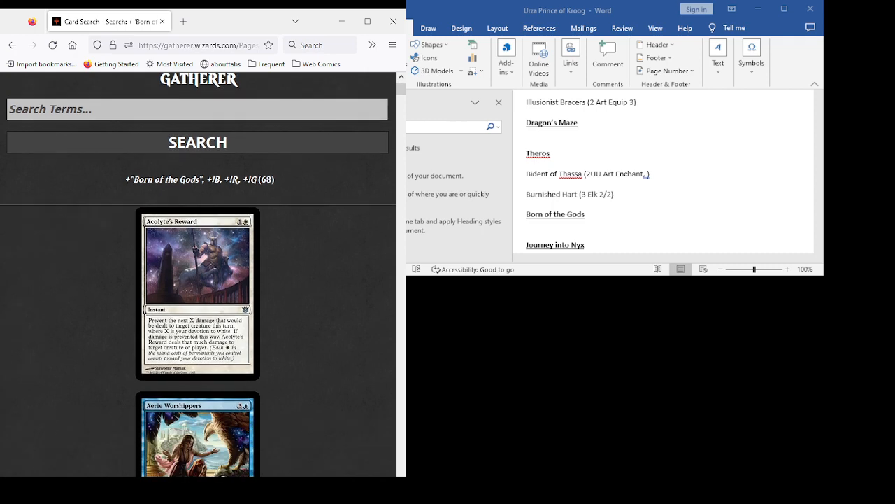
{"action": "scroll", "coordinate": [198, 279], "scroll_direction": "down", "scroll_amount": 5}
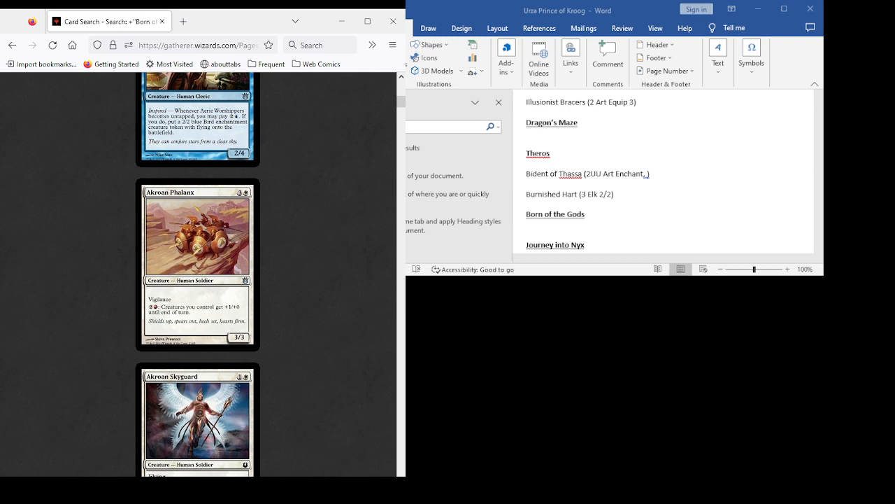
{"action": "scroll", "coordinate": [198, 280], "scroll_direction": "down", "scroll_amount": 1}
{"action": "scroll", "coordinate": [198, 280], "scroll_direction": "down", "scroll_amount": 3}
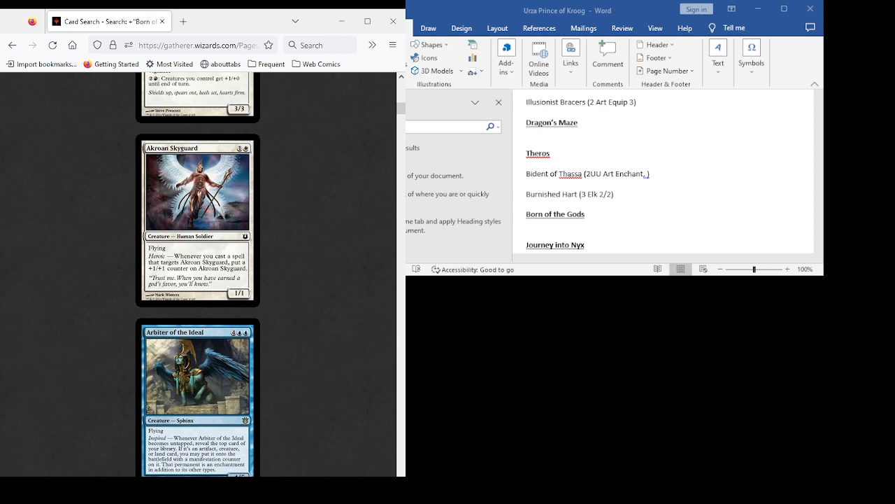
{"action": "scroll", "coordinate": [198, 280], "scroll_direction": "down", "scroll_amount": 4}
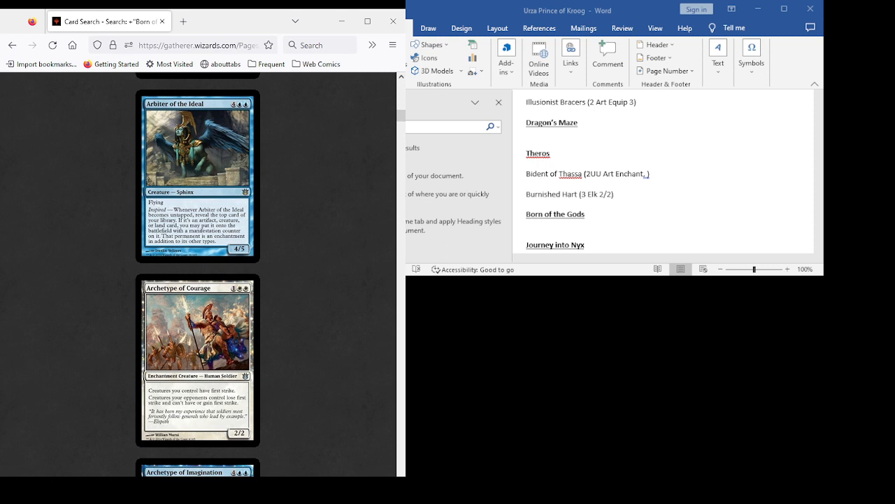
{"action": "scroll", "coordinate": [198, 273], "scroll_direction": "down", "scroll_amount": 3}
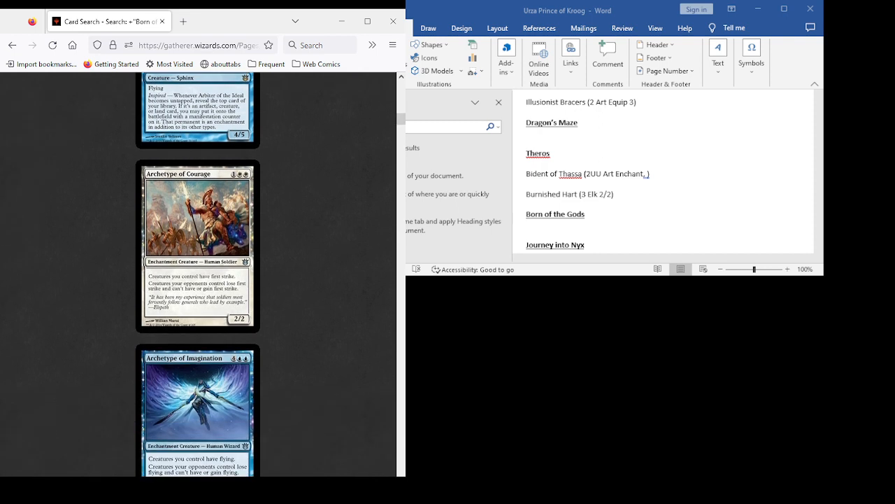
{"action": "scroll", "coordinate": [197, 273], "scroll_direction": "down", "scroll_amount": 3}
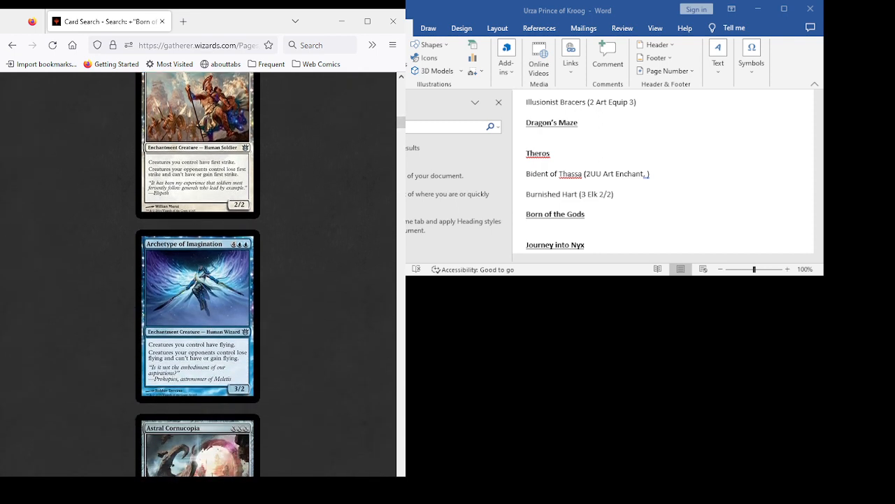
{"action": "scroll", "coordinate": [197, 273], "scroll_direction": "down", "scroll_amount": 7}
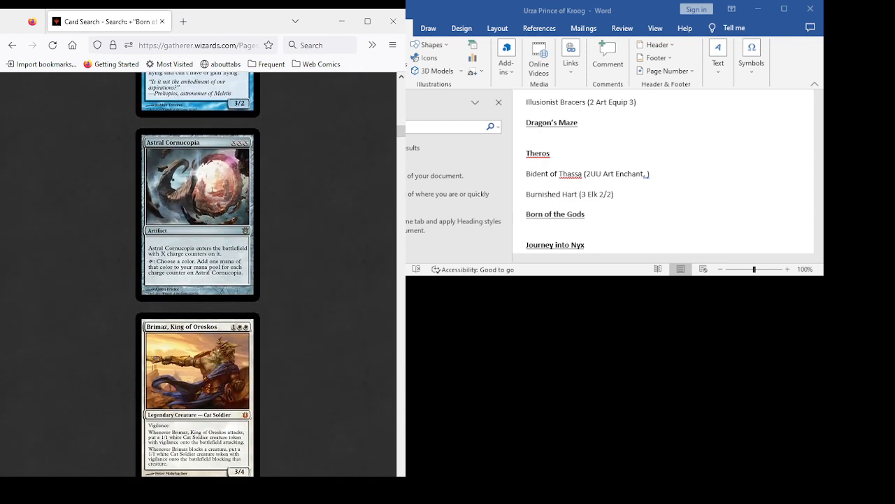
- Examine the Born of the Gods card results from Brimaz, King of Oreskos through Divination for deck candidates
{"action": "scroll", "coordinate": [198, 273], "scroll_direction": "down", "scroll_amount": 4}
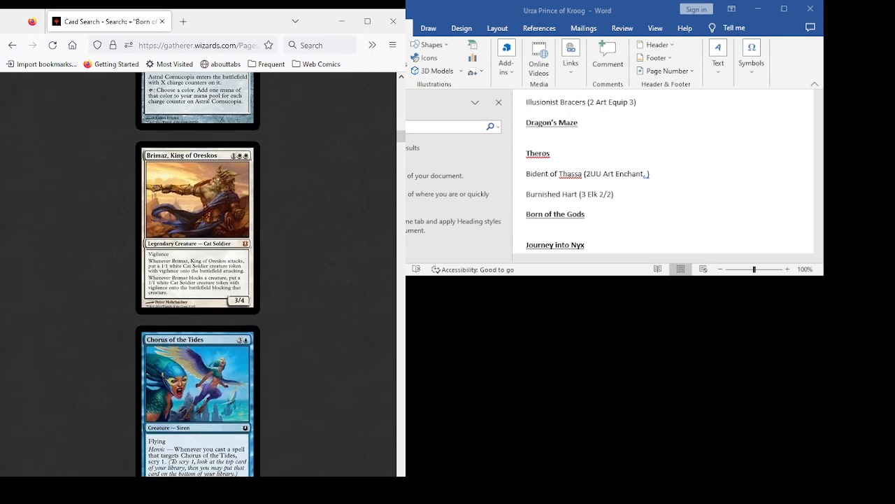
{"action": "scroll", "coordinate": [197, 273], "scroll_direction": "down", "scroll_amount": 4}
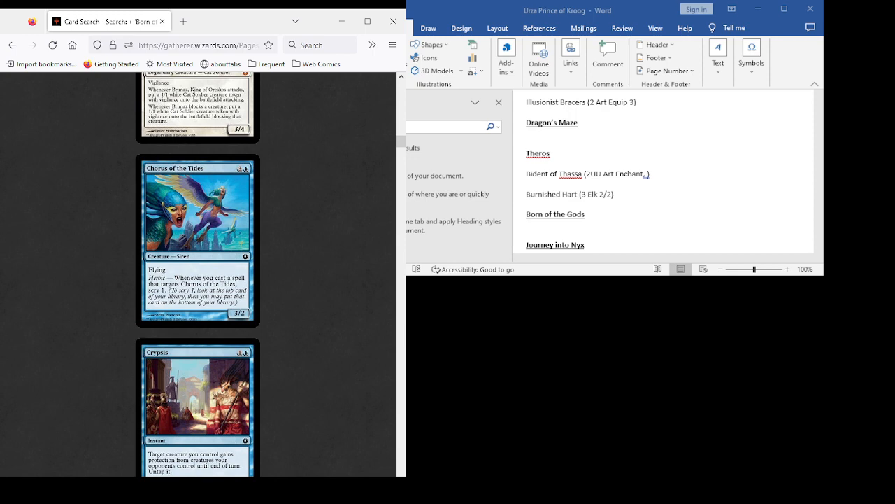
{"action": "scroll", "coordinate": [197, 273], "scroll_direction": "down", "scroll_amount": 4}
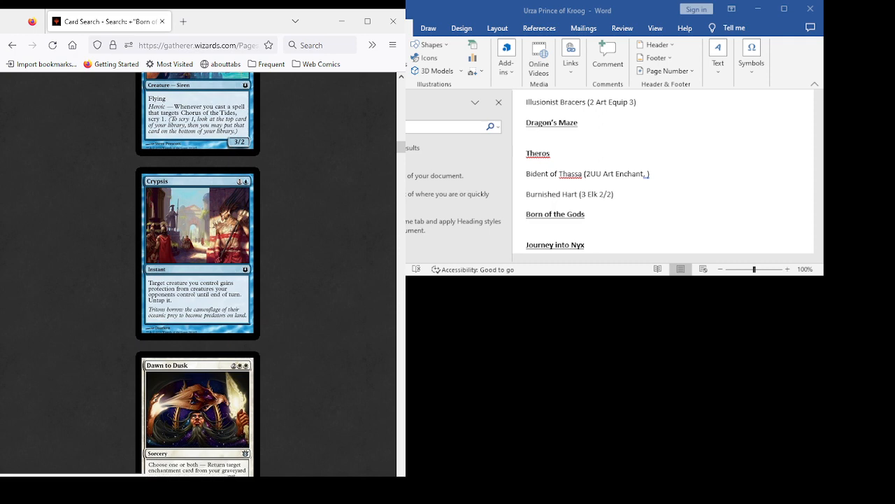
{"action": "scroll", "coordinate": [198, 273], "scroll_direction": "down", "scroll_amount": 4}
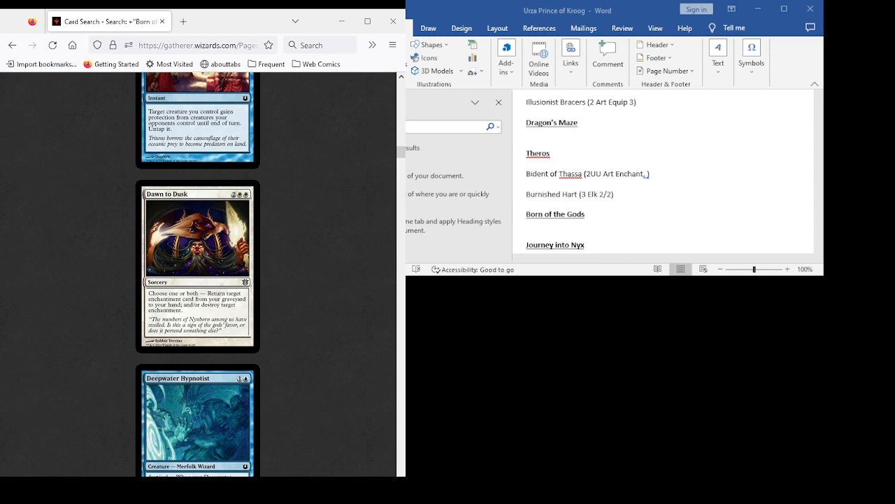
{"action": "scroll", "coordinate": [198, 273], "scroll_direction": "down", "scroll_amount": 3}
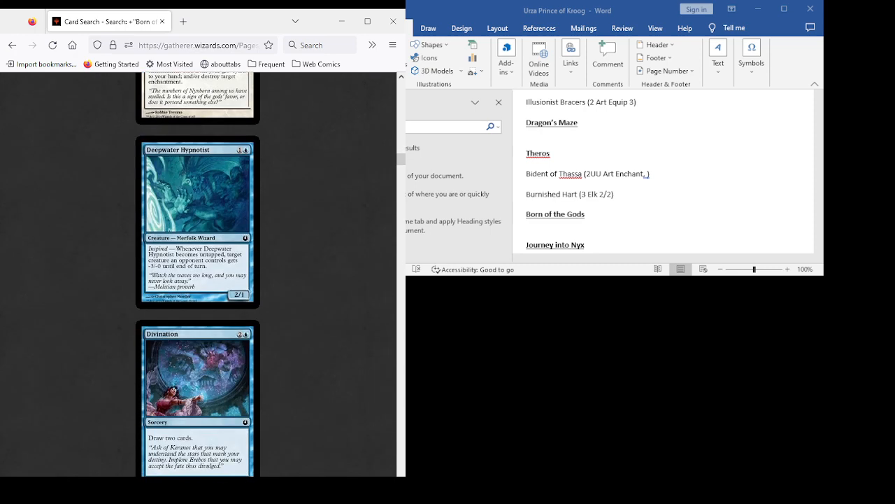
{"action": "scroll", "coordinate": [197, 273], "scroll_direction": "down", "scroll_amount": 2}
{"action": "scroll", "coordinate": [198, 273], "scroll_direction": "up", "scroll_amount": 4}
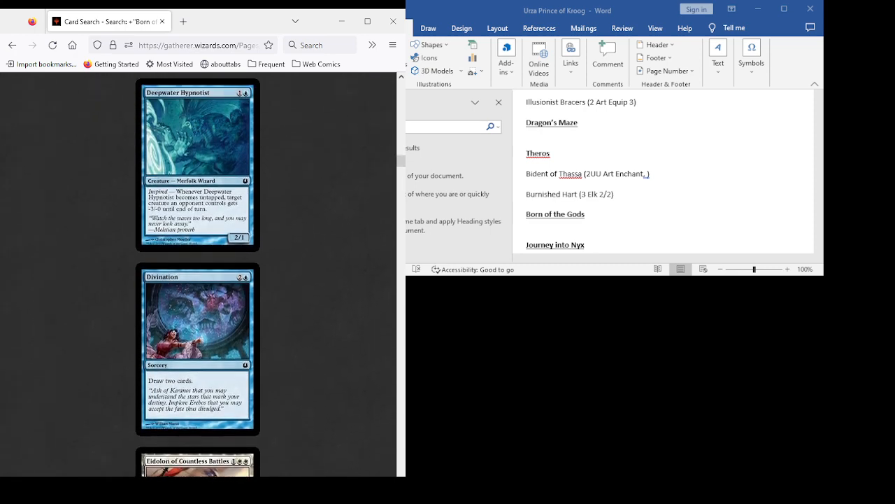
- Examine the Born of the Gods card results from Eidolon of Countless Battles through Ephara's Enlightenment for deck candidates
{"action": "scroll", "coordinate": [198, 273], "scroll_direction": "down", "scroll_amount": 3}
{"action": "scroll", "coordinate": [198, 272], "scroll_direction": "down", "scroll_amount": 3}
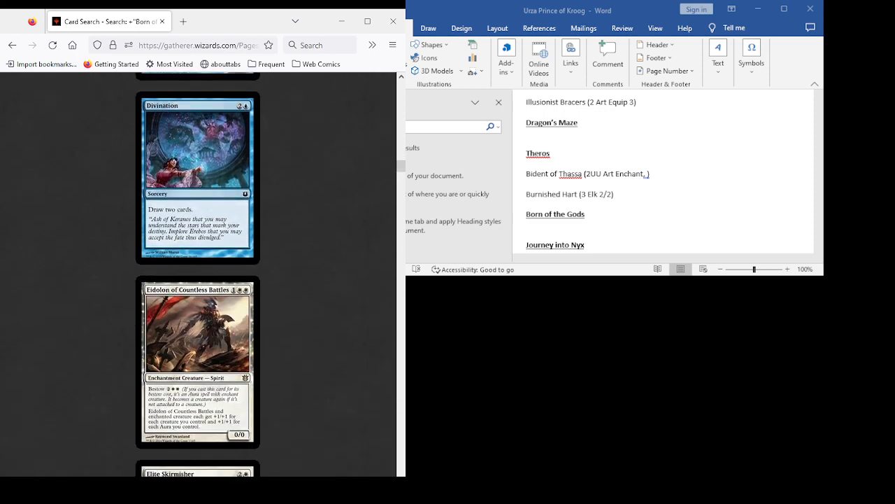
{"action": "scroll", "coordinate": [198, 272], "scroll_direction": "down", "scroll_amount": 3}
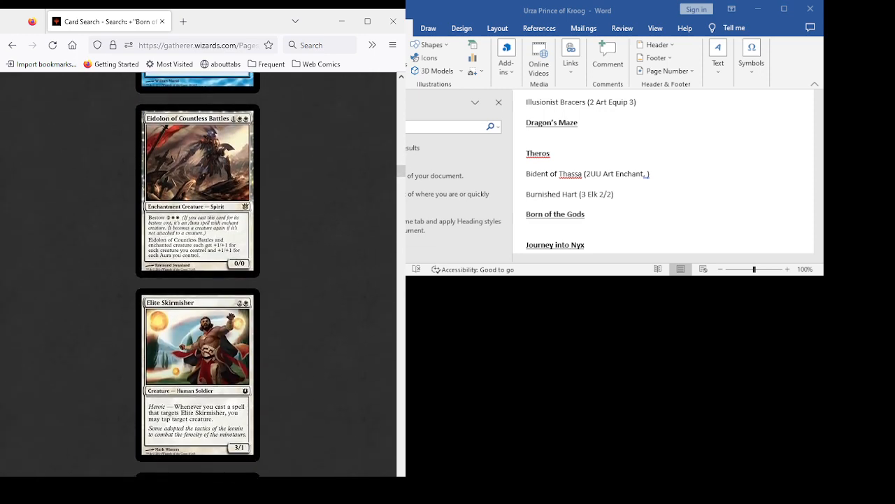
{"action": "scroll", "coordinate": [198, 273], "scroll_direction": "down", "scroll_amount": 3}
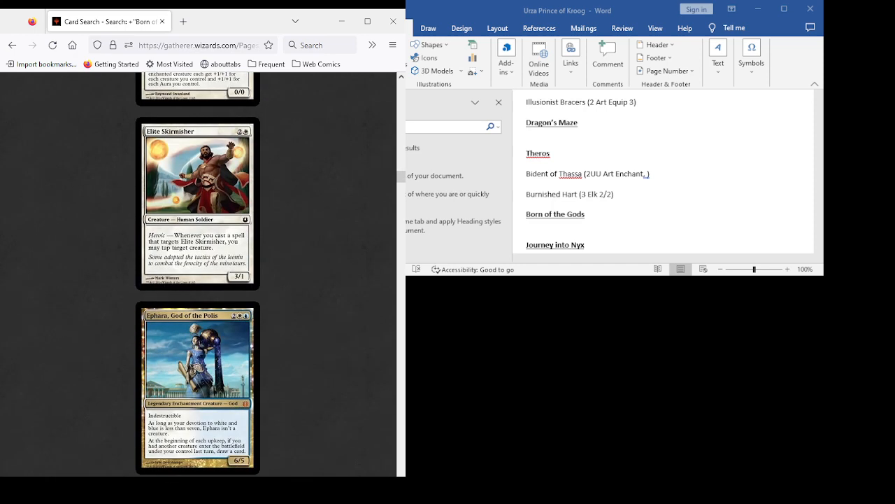
{"action": "scroll", "coordinate": [198, 273], "scroll_direction": "down", "scroll_amount": 1}
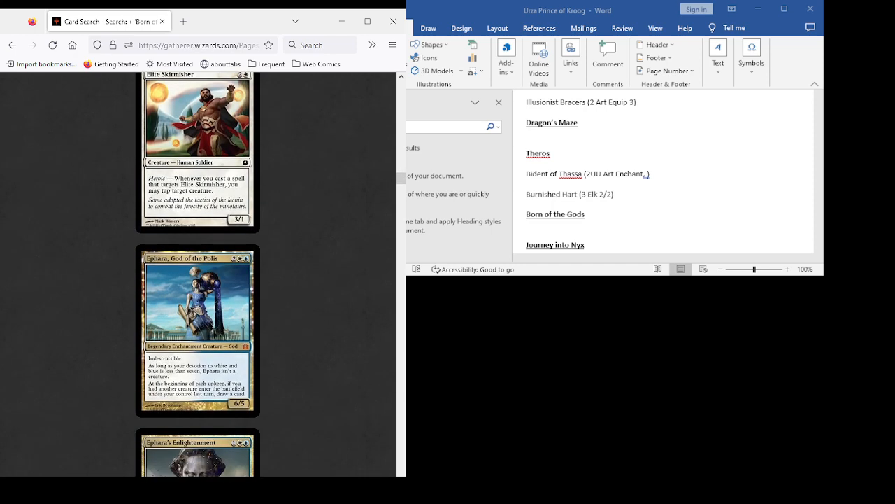
{"action": "scroll", "coordinate": [198, 273], "scroll_direction": "down", "scroll_amount": 3}
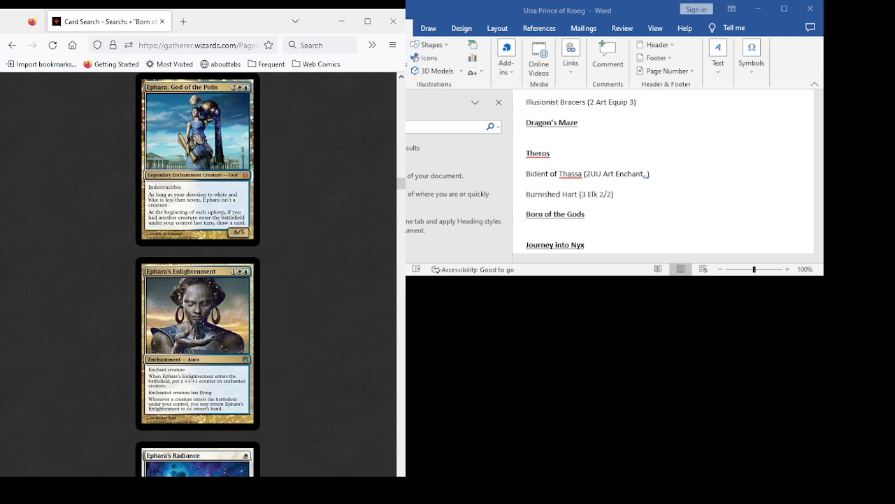
{"action": "scroll", "coordinate": [197, 273], "scroll_direction": "up", "scroll_amount": 3}
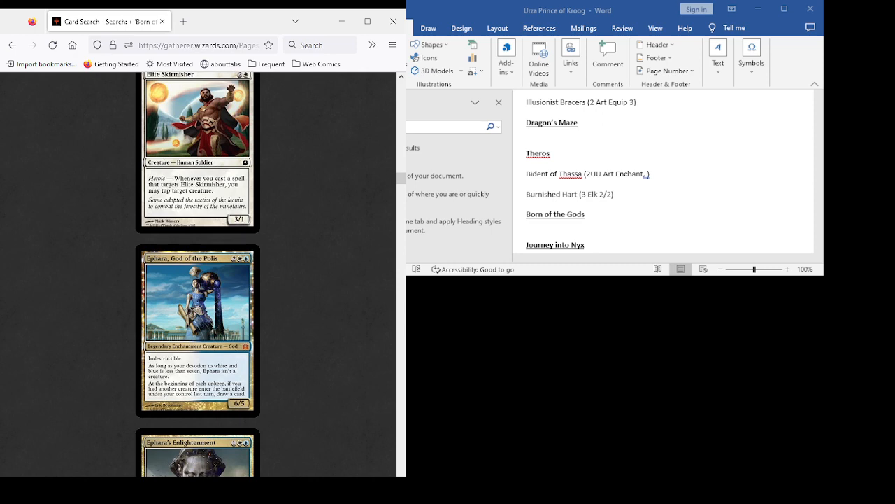
{"action": "scroll", "coordinate": [198, 275], "scroll_direction": "down", "scroll_amount": 4}
{"action": "scroll", "coordinate": [198, 275], "scroll_direction": "up", "scroll_amount": 5}
{"action": "scroll", "coordinate": [198, 274], "scroll_direction": "down", "scroll_amount": 3}
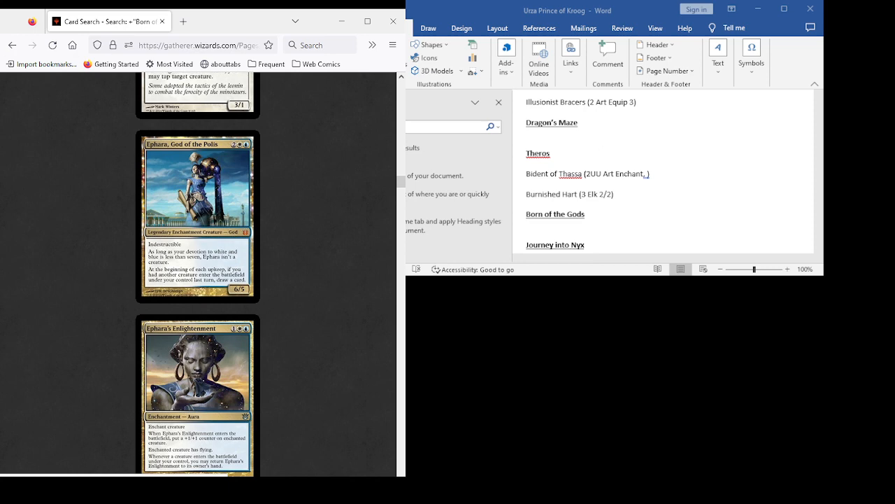
- Examine the Born of the Gods card results from Ephara's Radiance through Ghostblade Eidolon for deck candidates
{"action": "scroll", "coordinate": [198, 274], "scroll_direction": "down", "scroll_amount": 5}
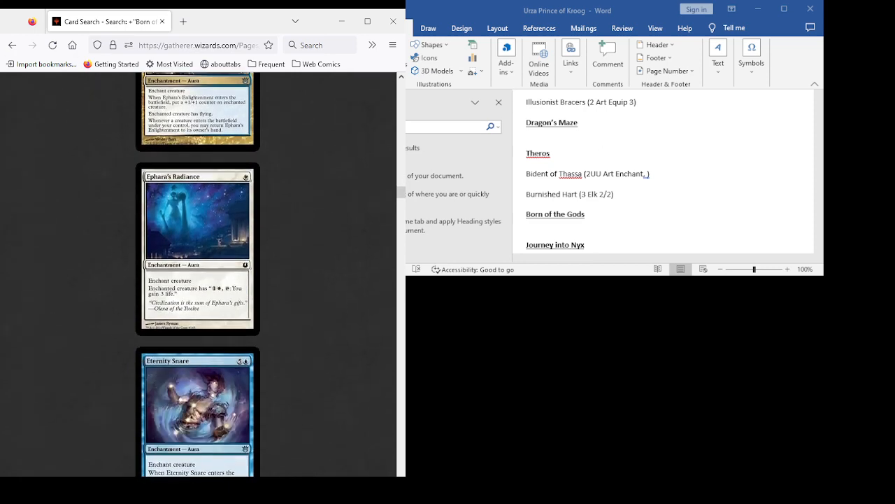
{"action": "scroll", "coordinate": [198, 274], "scroll_direction": "down", "scroll_amount": 4}
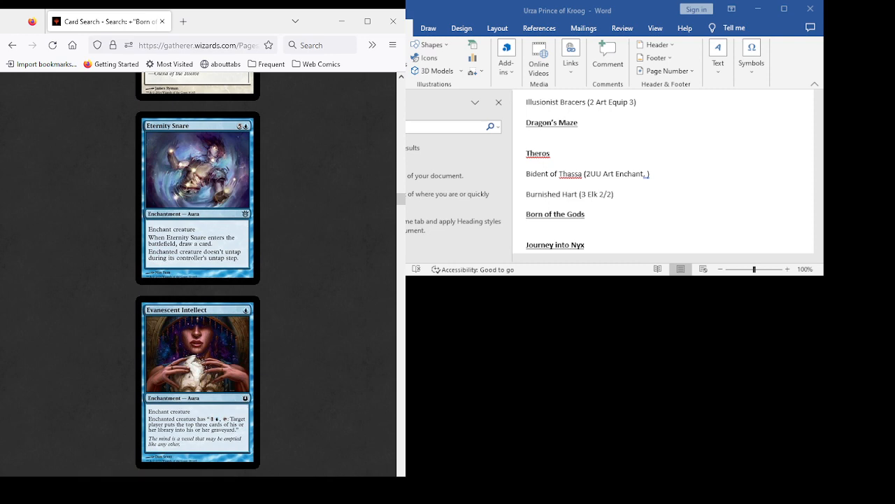
{"action": "scroll", "coordinate": [198, 274], "scroll_direction": "down", "scroll_amount": 5}
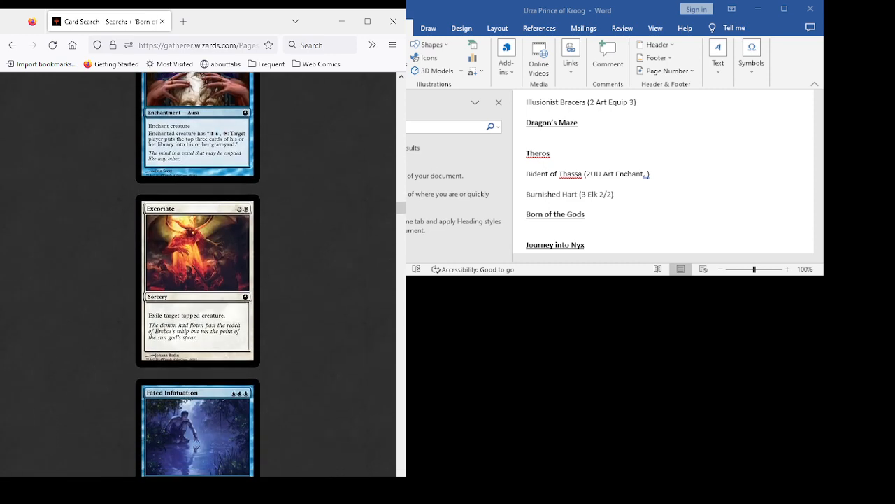
{"action": "scroll", "coordinate": [198, 274], "scroll_direction": "down", "scroll_amount": 3}
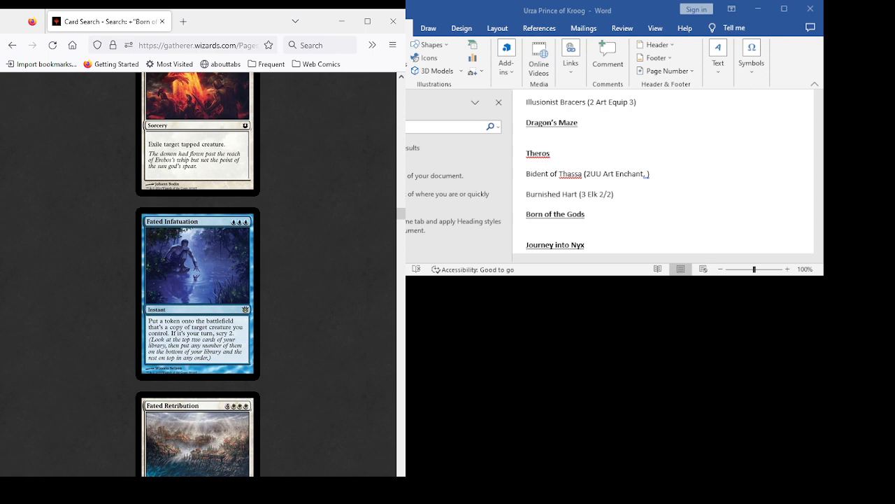
{"action": "scroll", "coordinate": [198, 274], "scroll_direction": "down", "scroll_amount": 5}
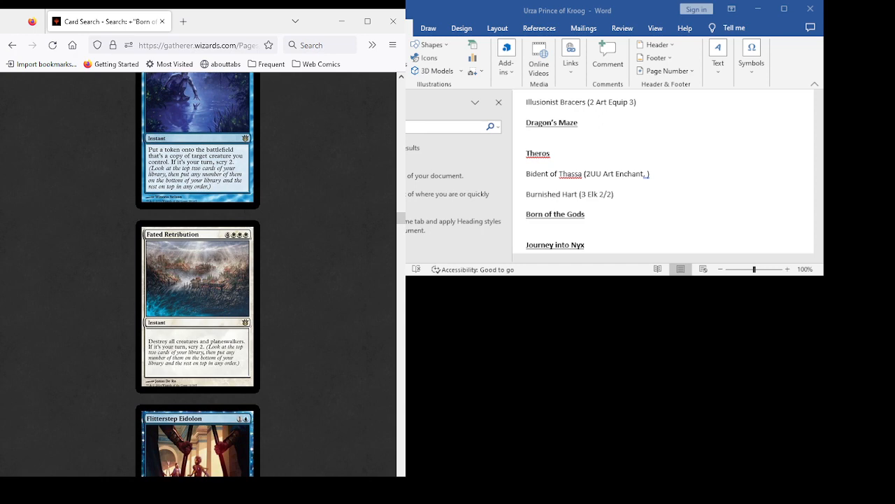
{"action": "scroll", "coordinate": [198, 275], "scroll_direction": "down", "scroll_amount": 3}
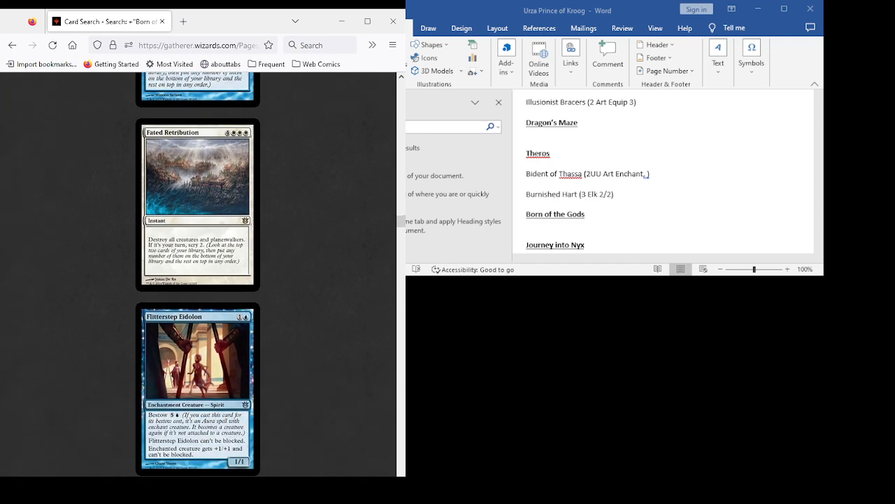
{"action": "scroll", "coordinate": [198, 274], "scroll_direction": "down", "scroll_amount": 5}
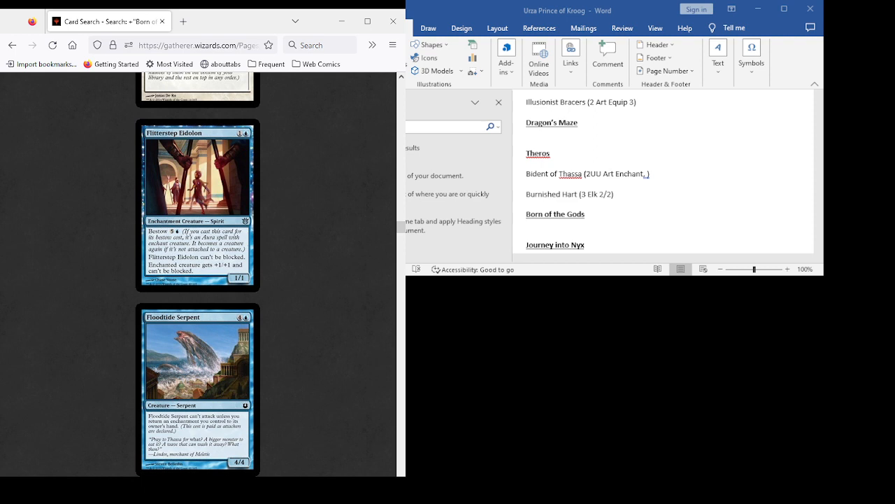
{"action": "scroll", "coordinate": [198, 274], "scroll_direction": "down", "scroll_amount": 3}
{"action": "scroll", "coordinate": [198, 274], "scroll_direction": "down", "scroll_amount": 5}
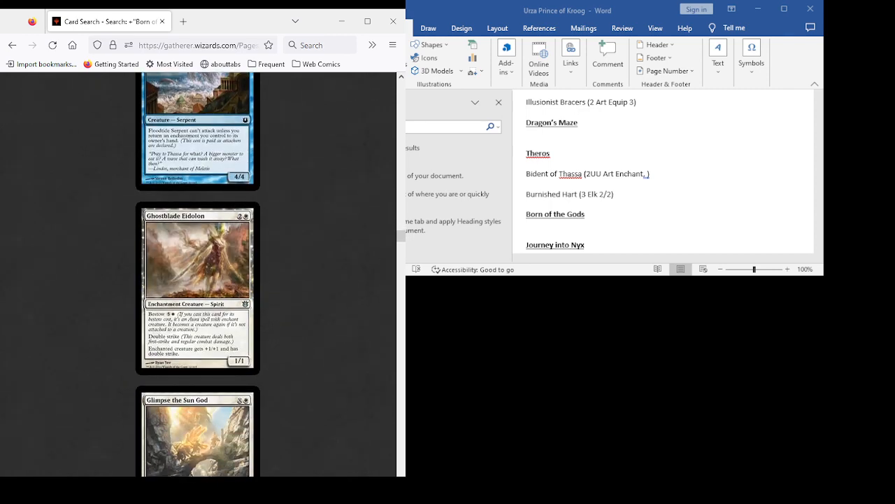
- Examine the Born of the Gods card results from Glimpse the Sun God through Hold at Bay for deck candidates
{"action": "scroll", "coordinate": [198, 275], "scroll_direction": "down", "scroll_amount": 8}
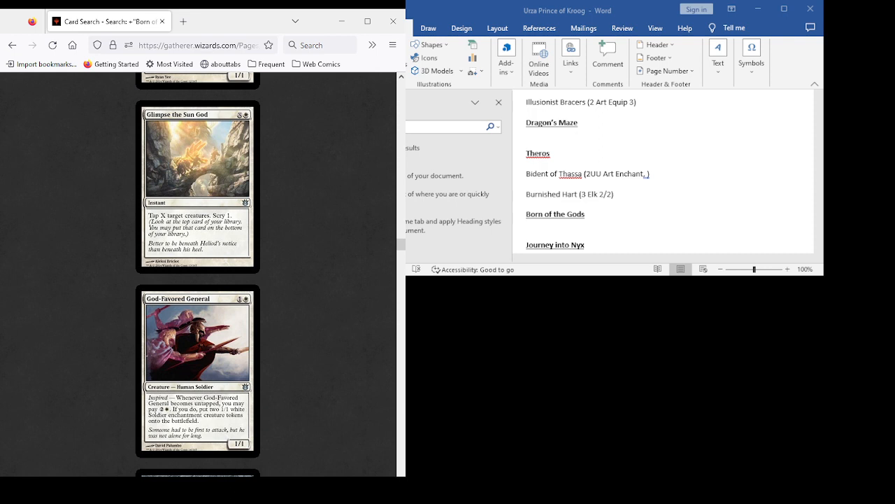
{"action": "scroll", "coordinate": [198, 274], "scroll_direction": "down", "scroll_amount": 5}
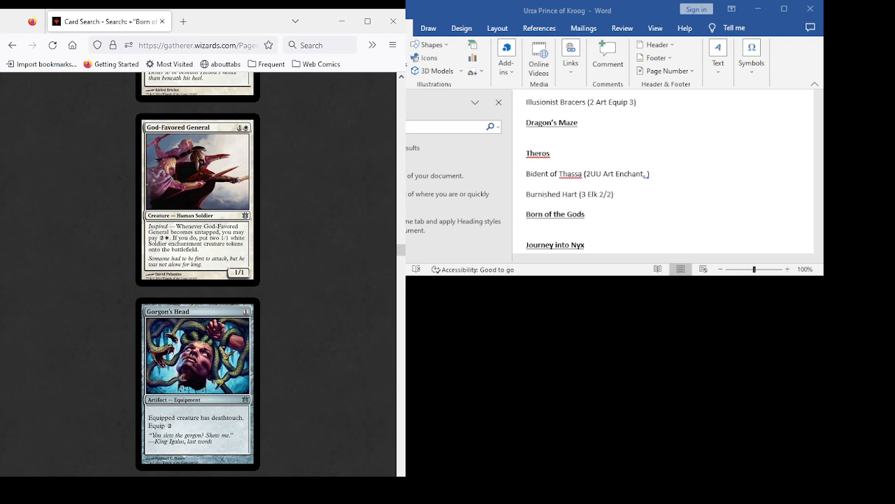
{"action": "scroll", "coordinate": [198, 275], "scroll_direction": "down", "scroll_amount": 3}
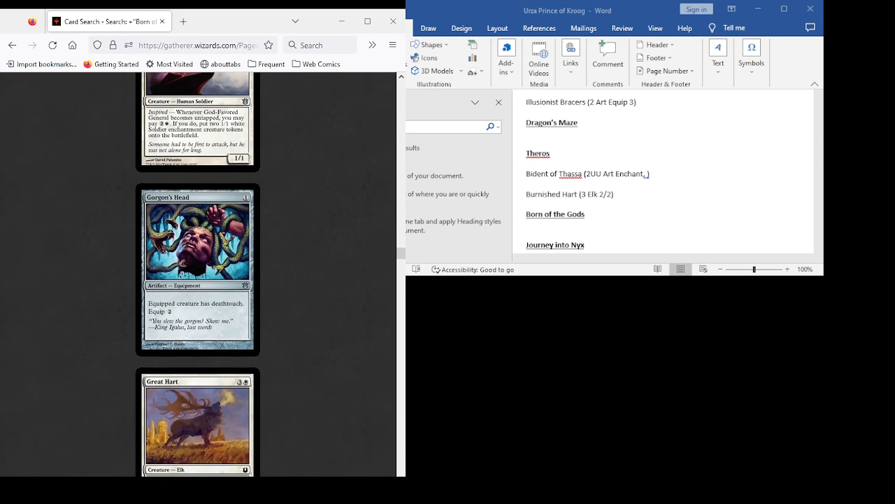
{"action": "scroll", "coordinate": [198, 274], "scroll_direction": "down", "scroll_amount": 8}
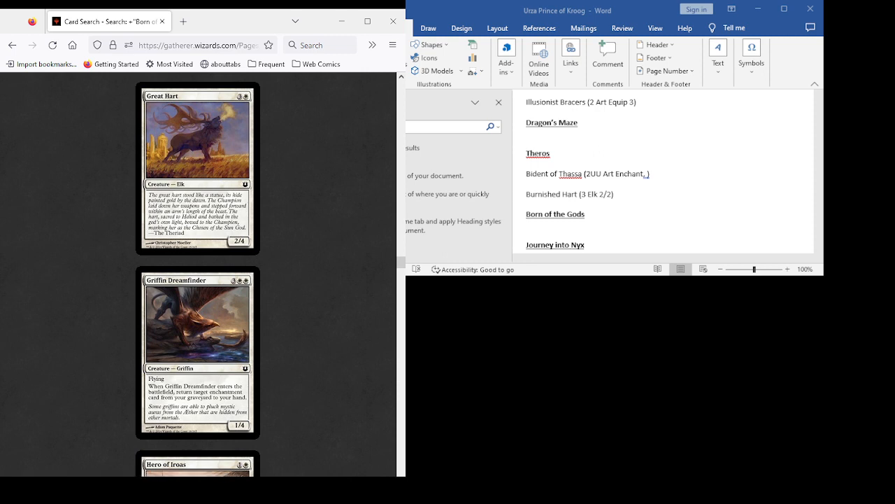
{"action": "scroll", "coordinate": [198, 274], "scroll_direction": "down", "scroll_amount": 2}
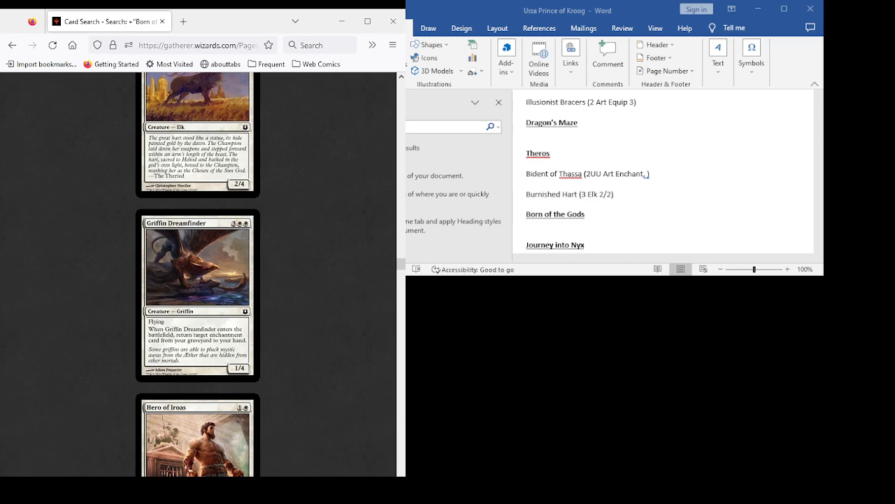
{"action": "scroll", "coordinate": [198, 274], "scroll_direction": "down", "scroll_amount": 5}
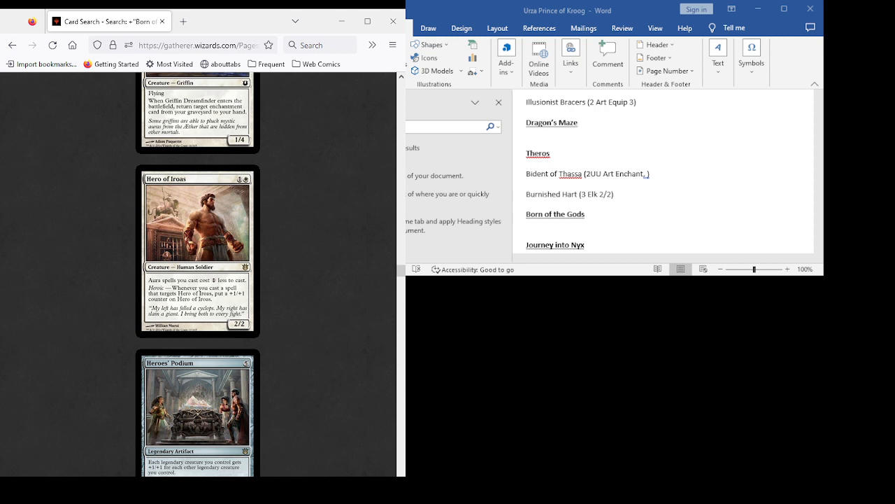
{"action": "scroll", "coordinate": [198, 275], "scroll_direction": "down", "scroll_amount": 4}
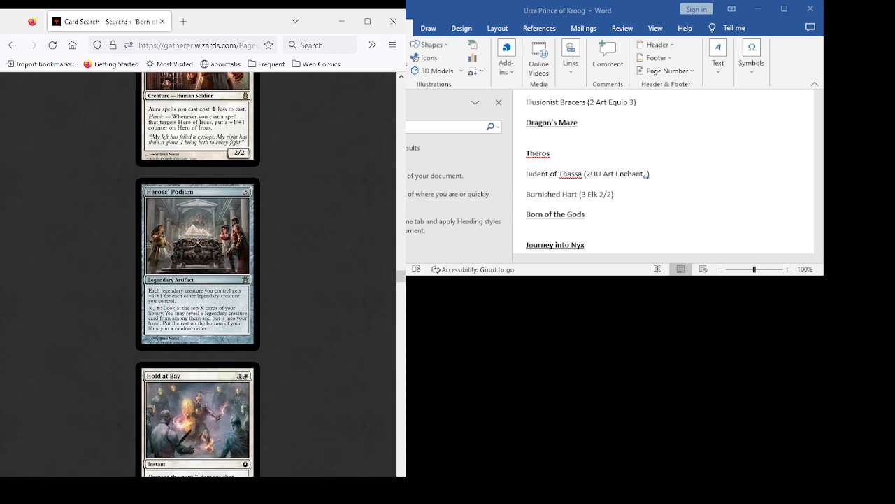
{"action": "scroll", "coordinate": [198, 274], "scroll_direction": "down", "scroll_amount": 3}
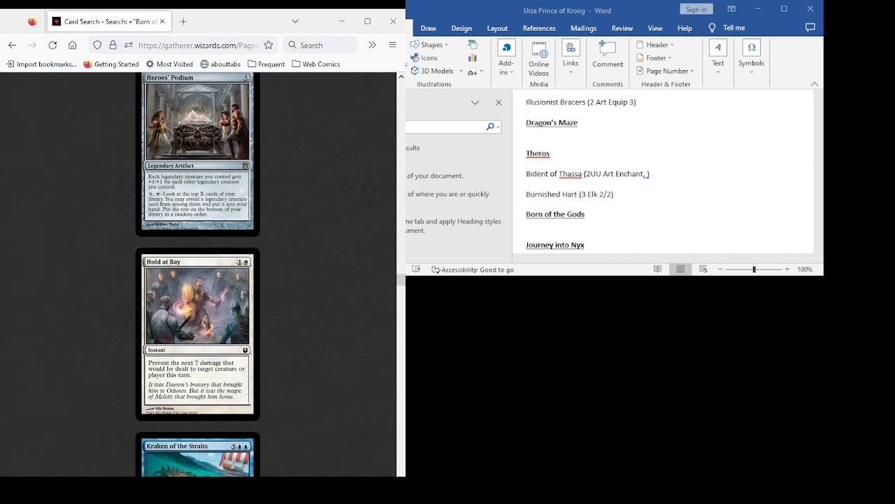
{"action": "scroll", "coordinate": [198, 274], "scroll_direction": "down", "scroll_amount": 2}
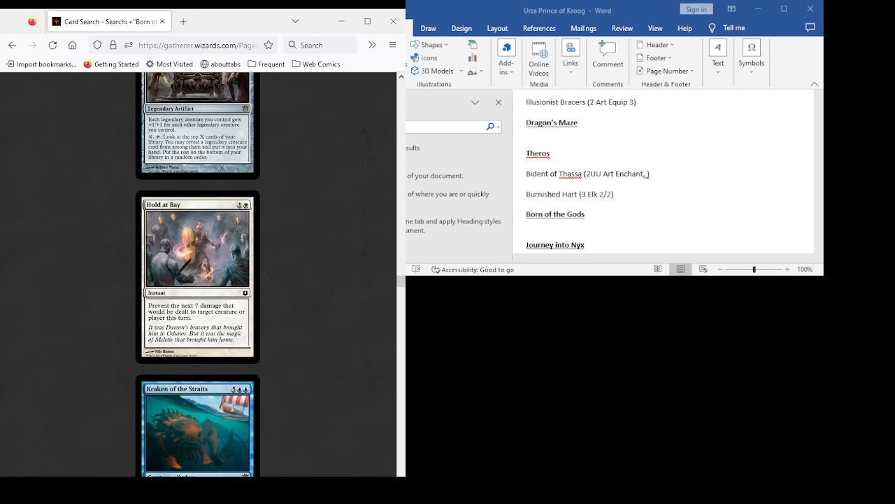
- Examine the Born of the Gods card results from Kraken of the Straits through Ornitharch for deck candidates
{"action": "scroll", "coordinate": [198, 274], "scroll_direction": "down", "scroll_amount": 10}
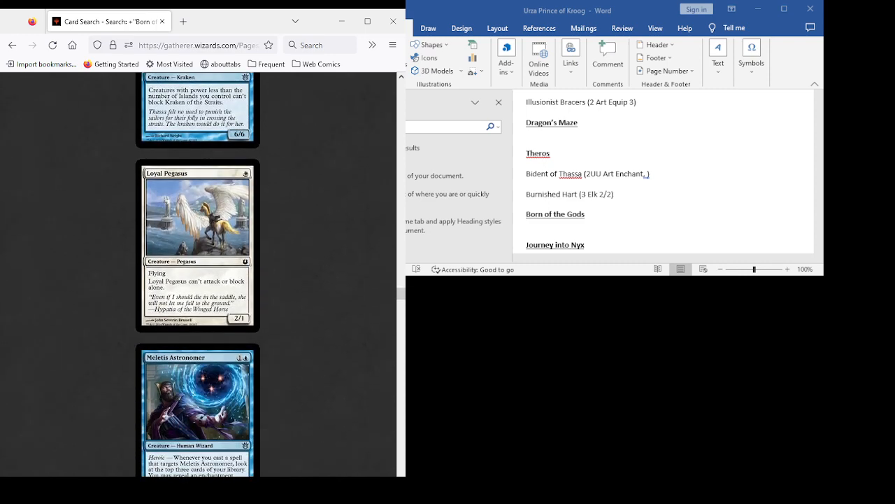
{"action": "scroll", "coordinate": [198, 274], "scroll_direction": "down", "scroll_amount": 5}
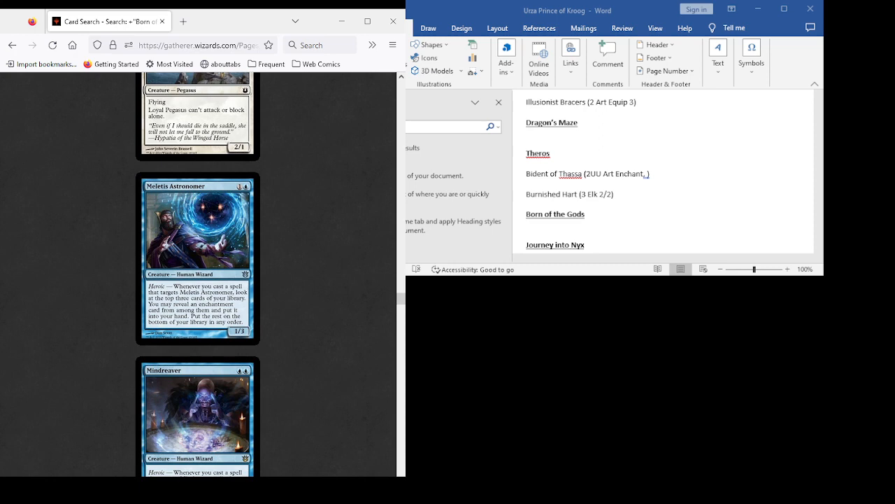
{"action": "scroll", "coordinate": [198, 274], "scroll_direction": "down", "scroll_amount": 6}
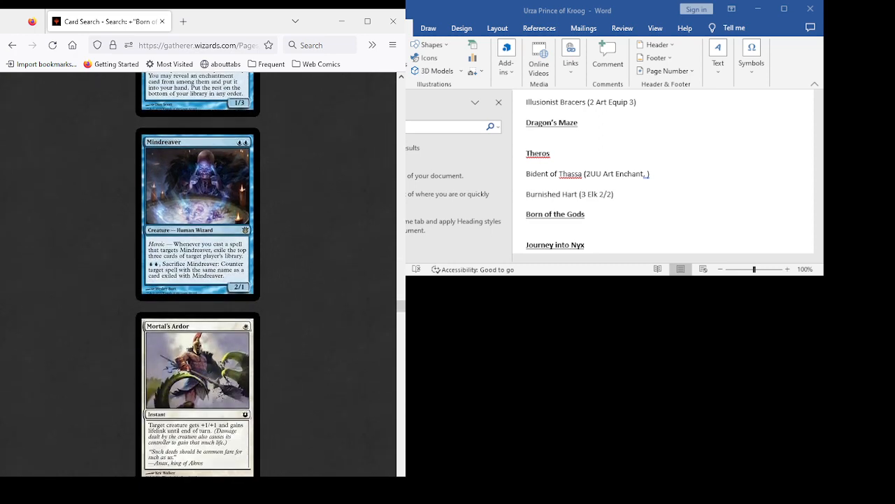
{"action": "scroll", "coordinate": [198, 274], "scroll_direction": "up", "scroll_amount": 3}
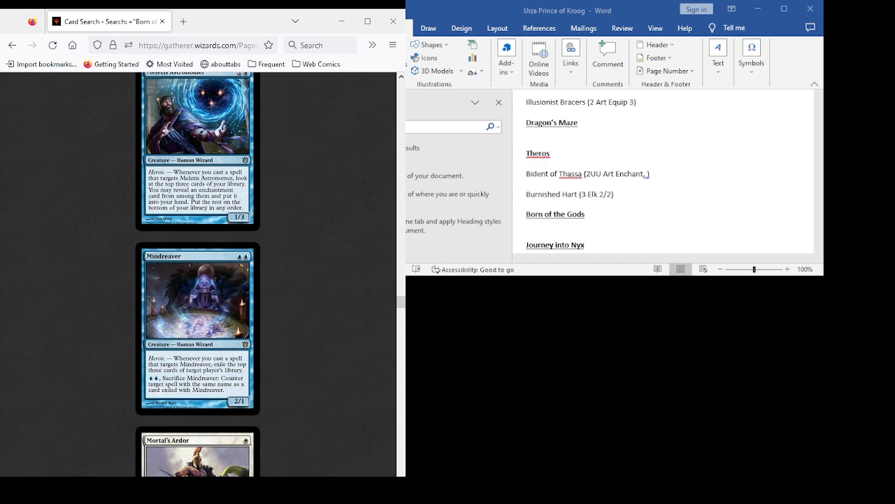
{"action": "scroll", "coordinate": [198, 274], "scroll_direction": "down", "scroll_amount": 6}
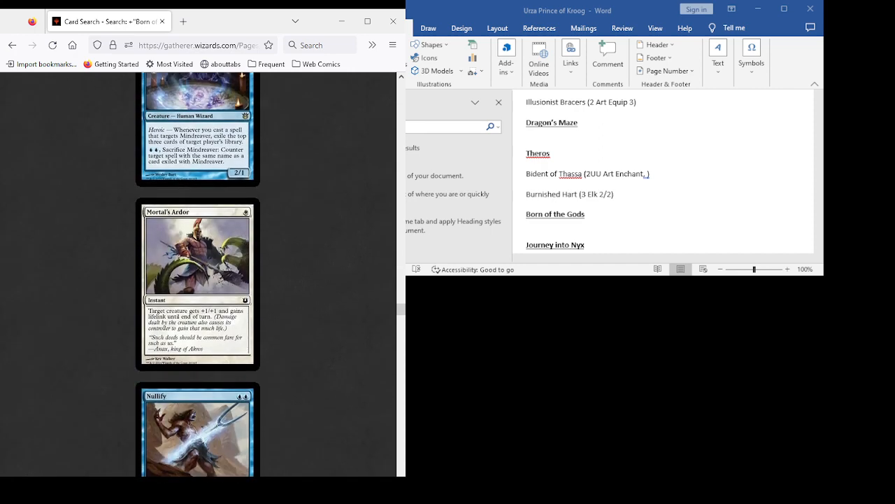
{"action": "scroll", "coordinate": [198, 274], "scroll_direction": "down", "scroll_amount": 6}
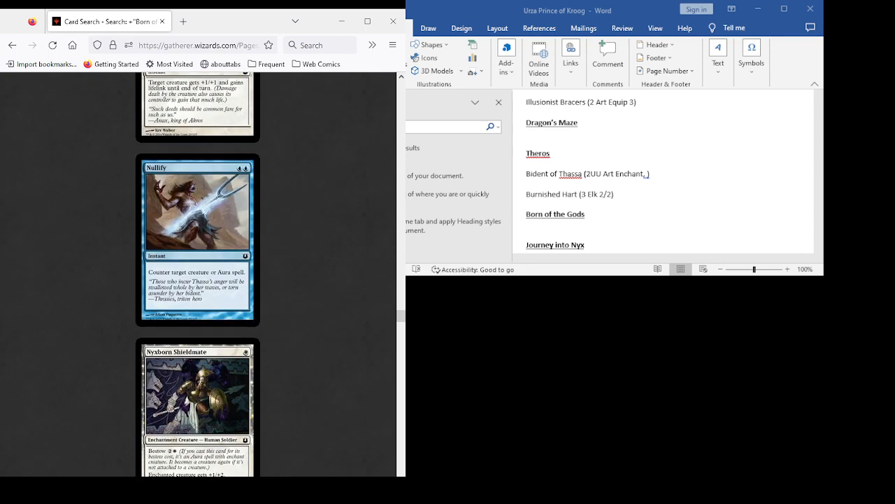
{"action": "scroll", "coordinate": [198, 275], "scroll_direction": "down", "scroll_amount": 5}
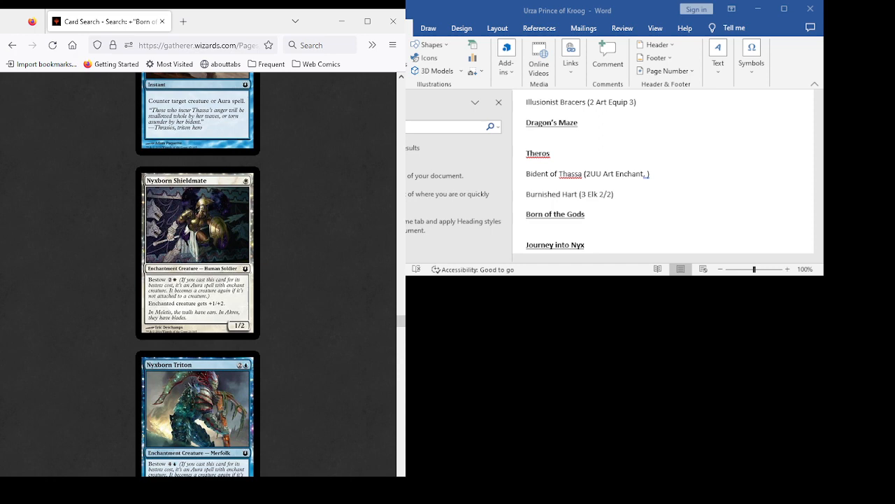
{"action": "scroll", "coordinate": [198, 275], "scroll_direction": "down", "scroll_amount": 5}
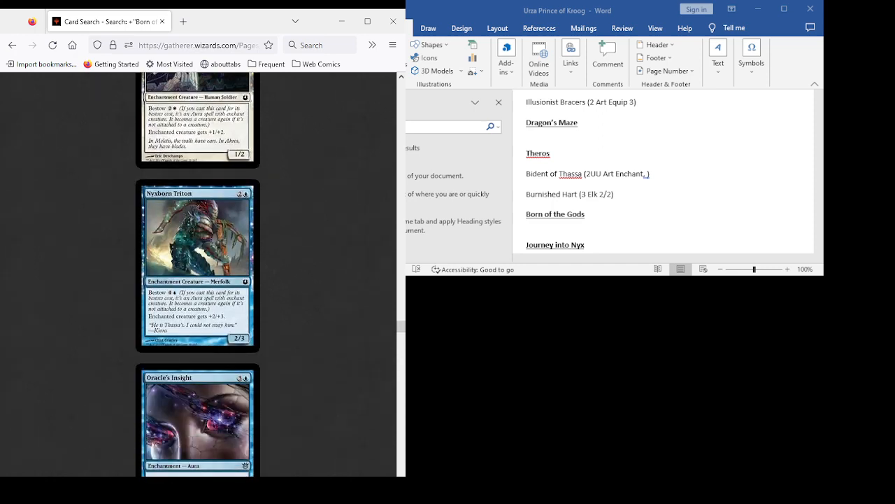
{"action": "scroll", "coordinate": [198, 274], "scroll_direction": "down", "scroll_amount": 5}
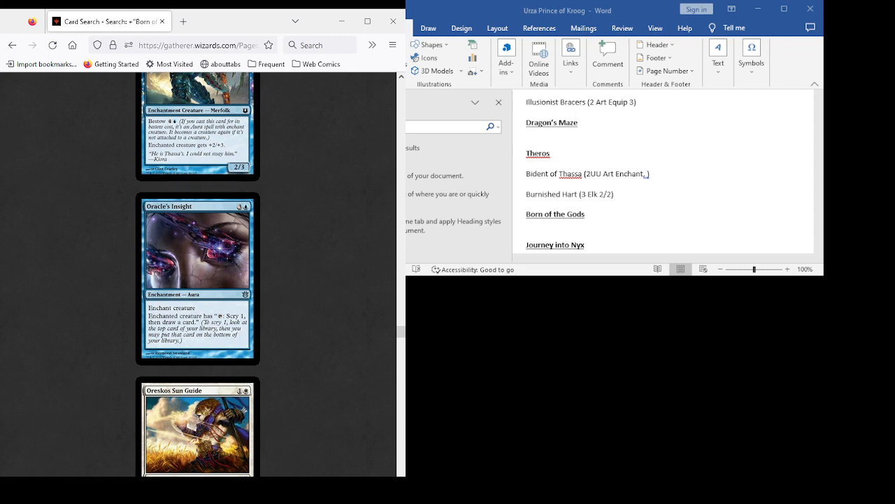
{"action": "scroll", "coordinate": [198, 274], "scroll_direction": "down", "scroll_amount": 5}
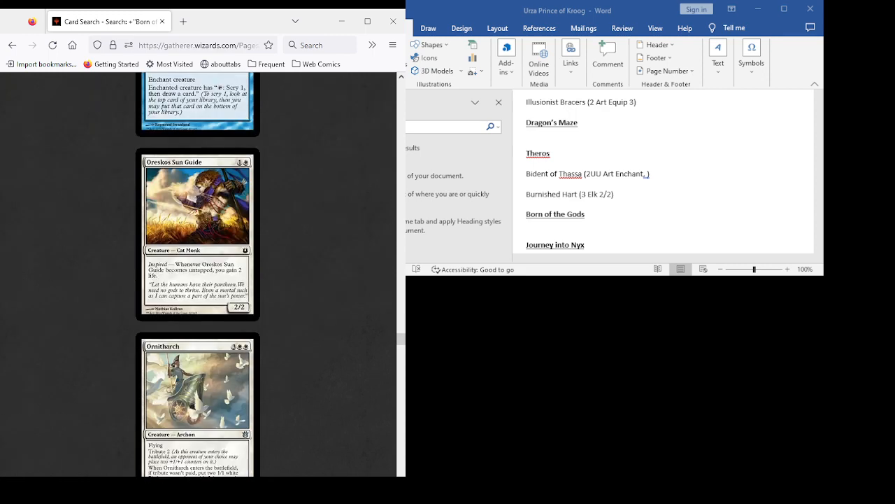
{"action": "scroll", "coordinate": [198, 274], "scroll_direction": "down", "scroll_amount": 5}
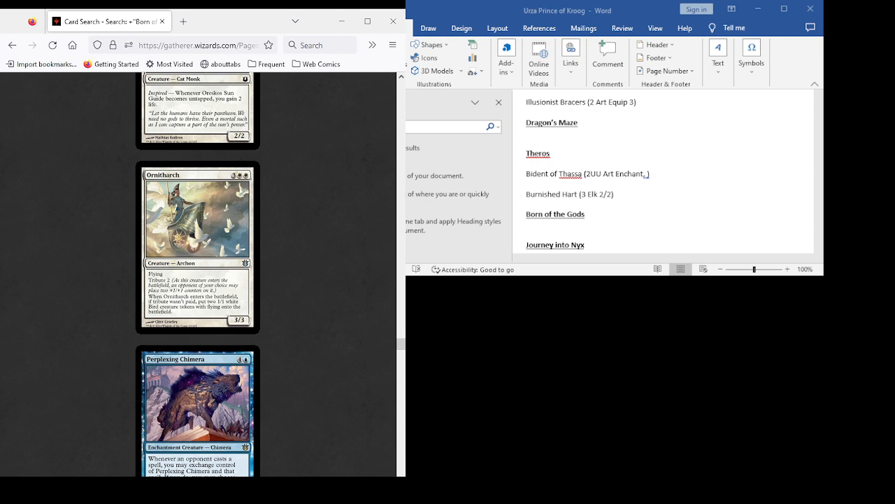
- Examine the Perplexing Chimera and Pillar of War cards in the Born of the Gods results for deck candidates
{"action": "scroll", "coordinate": [198, 274], "scroll_direction": "down", "scroll_amount": 4}
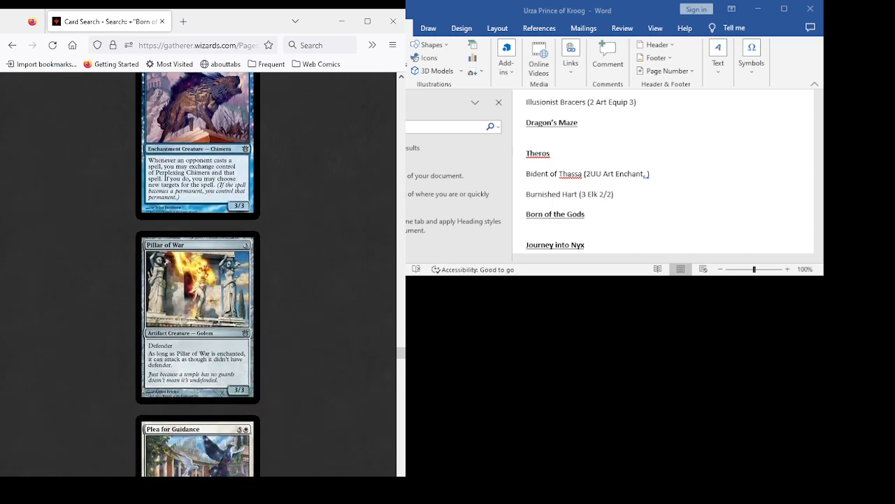
{"action": "scroll", "coordinate": [198, 274], "scroll_direction": "up", "scroll_amount": 2}
{"action": "scroll", "coordinate": [198, 274], "scroll_direction": "up", "scroll_amount": 3}
{"action": "scroll", "coordinate": [198, 274], "scroll_direction": "down", "scroll_amount": 4}
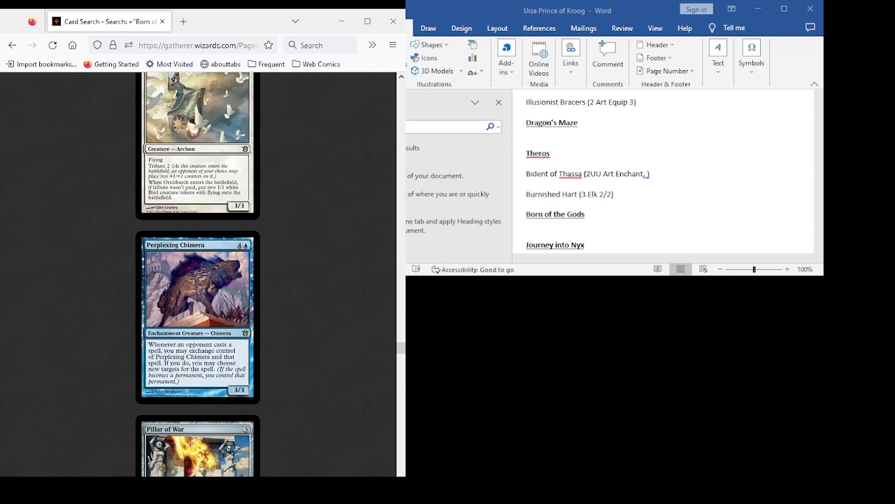
{"action": "scroll", "coordinate": [198, 274], "scroll_direction": "down", "scroll_amount": 1}
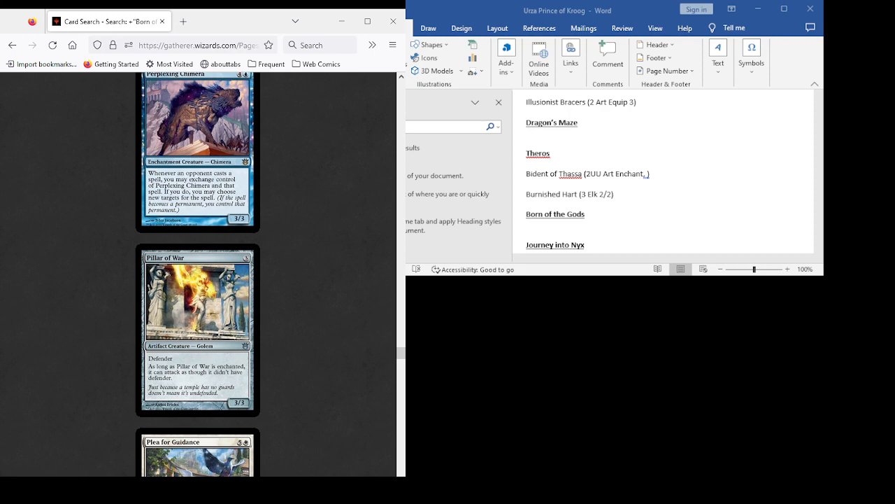
{"action": "scroll", "coordinate": [198, 274], "scroll_direction": "up", "scroll_amount": 6}
{"action": "scroll", "coordinate": [198, 274], "scroll_direction": "down", "scroll_amount": 1}
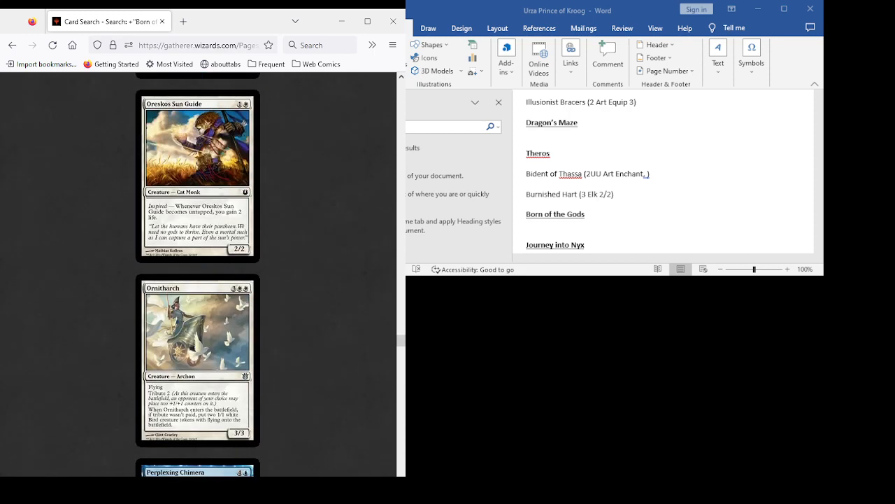
{"action": "scroll", "coordinate": [198, 274], "scroll_direction": "down", "scroll_amount": 7}
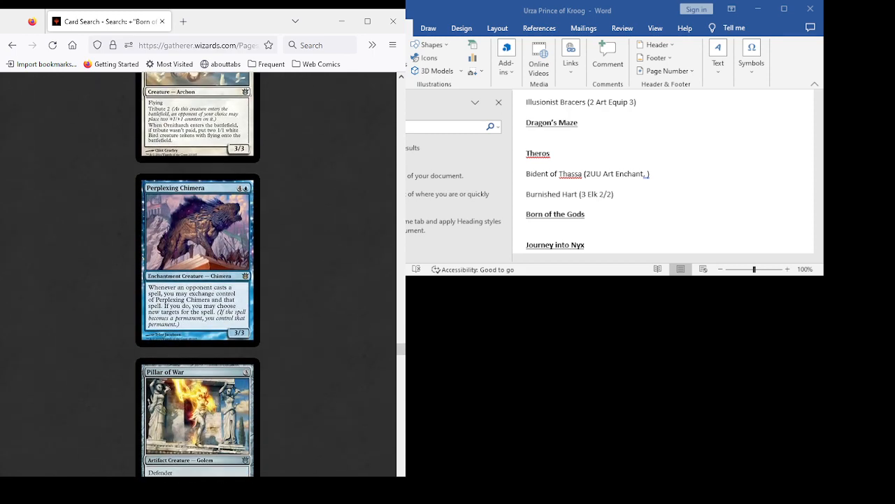
{"action": "scroll", "coordinate": [198, 274], "scroll_direction": "down", "scroll_amount": 3}
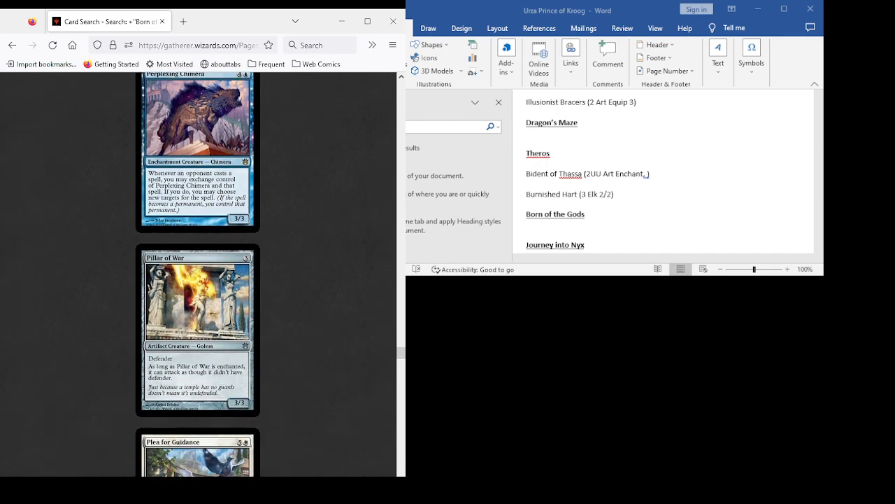
{"action": "scroll", "coordinate": [198, 274], "scroll_direction": "up", "scroll_amount": 3}
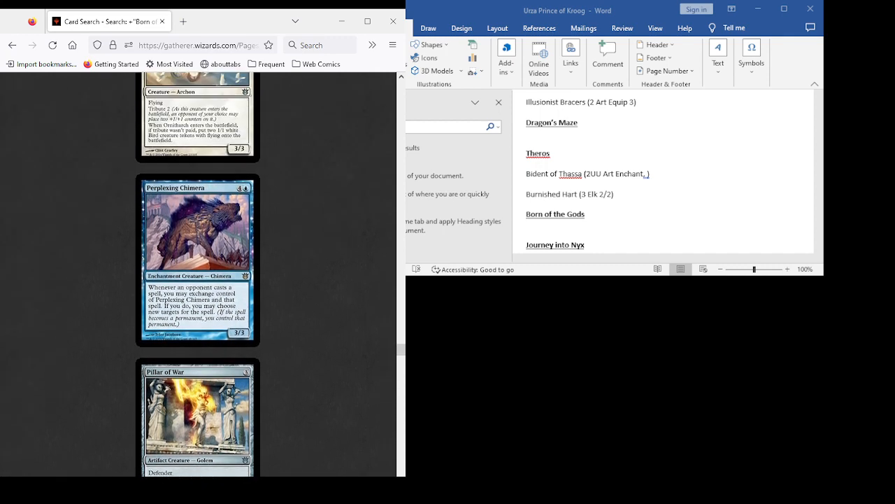
{"action": "scroll", "coordinate": [198, 274], "scroll_direction": "down", "scroll_amount": 12}
{"action": "scroll", "coordinate": [198, 274], "scroll_direction": "up", "scroll_amount": 17}
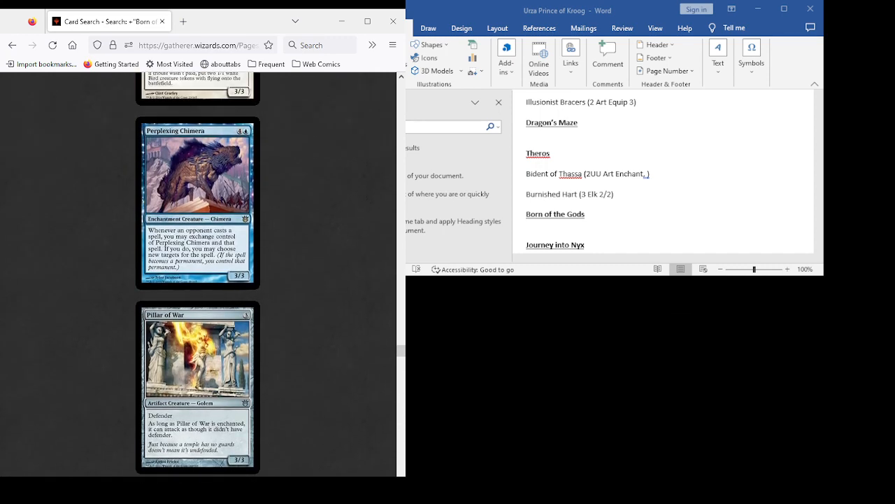
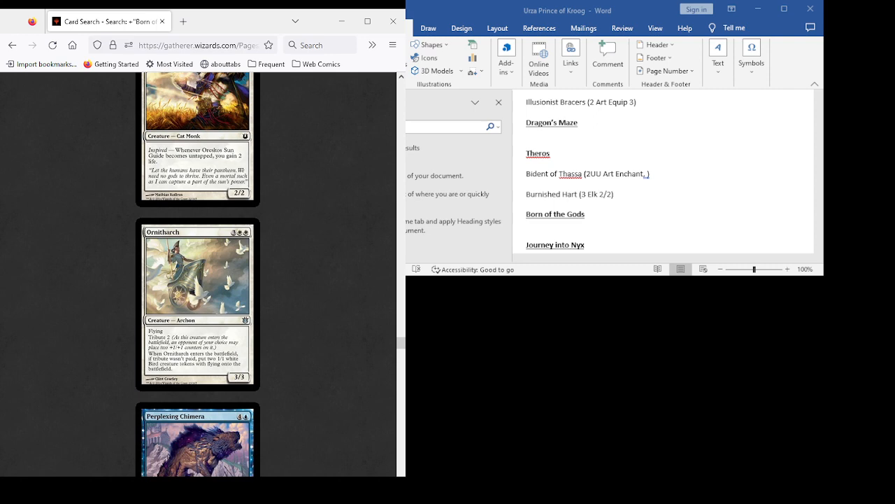
- Examine the Born of the Gods card results from Plea for Guidance through Springleaf Drum for deck candidates
{"action": "scroll", "coordinate": [198, 273], "scroll_direction": "down", "scroll_amount": 9}
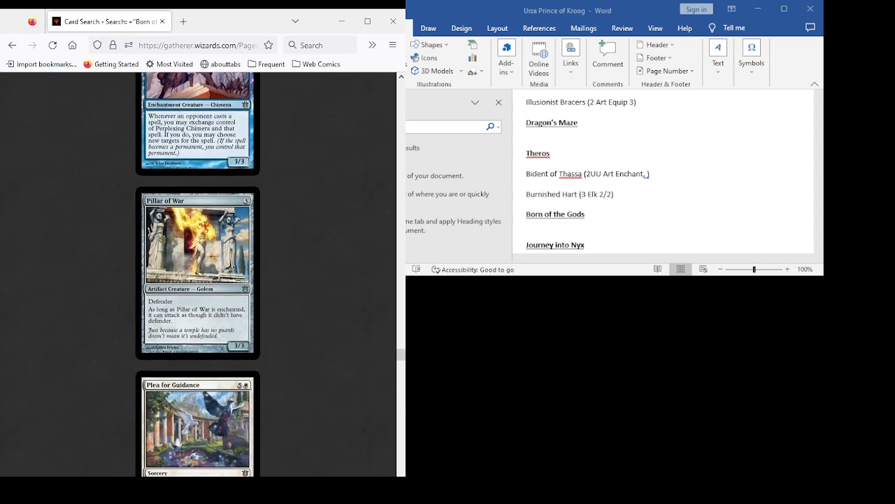
{"action": "scroll", "coordinate": [198, 273], "scroll_direction": "down", "scroll_amount": 1}
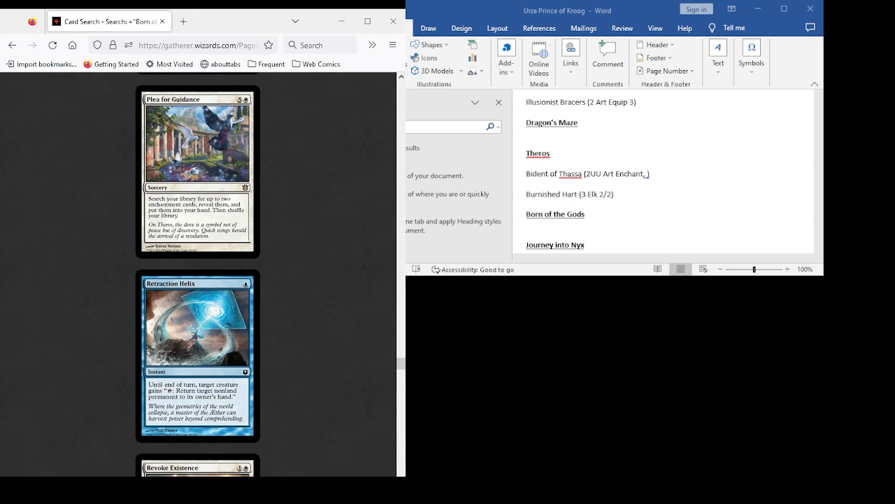
{"action": "scroll", "coordinate": [198, 274], "scroll_direction": "down", "scroll_amount": 3}
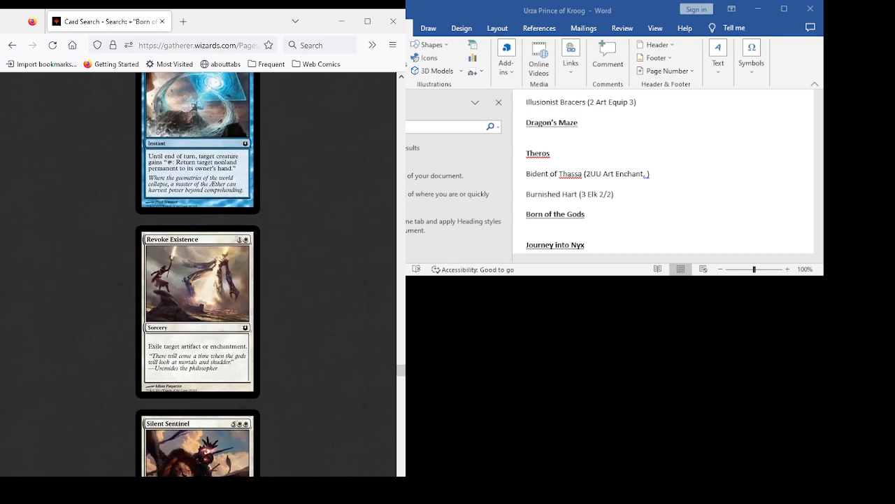
{"action": "scroll", "coordinate": [198, 274], "scroll_direction": "down", "scroll_amount": 3}
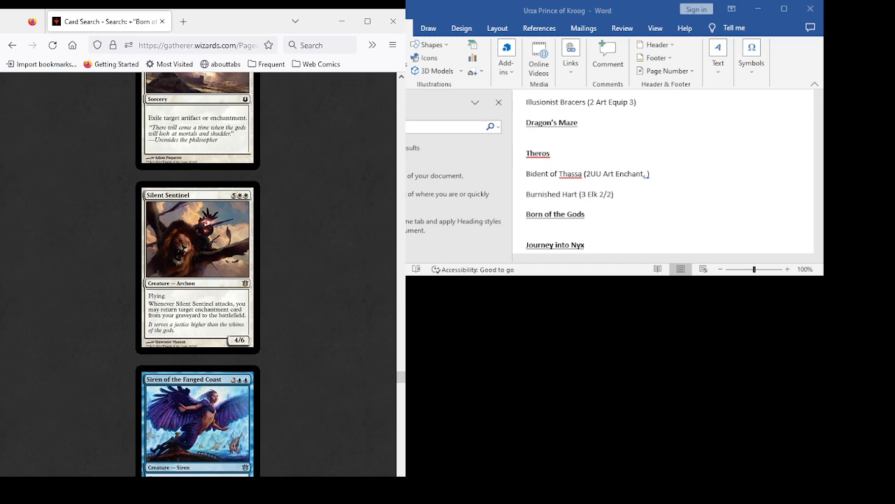
{"action": "scroll", "coordinate": [198, 274], "scroll_direction": "down", "scroll_amount": 3}
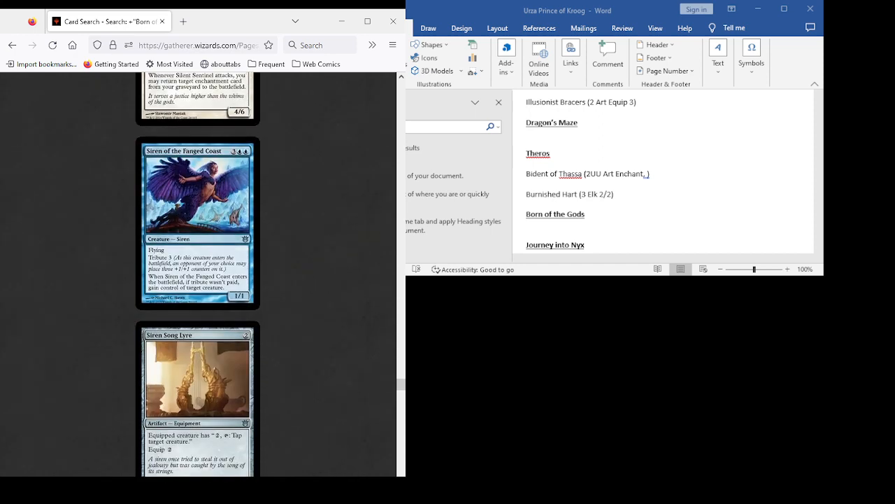
{"action": "scroll", "coordinate": [198, 274], "scroll_direction": "down", "scroll_amount": 3}
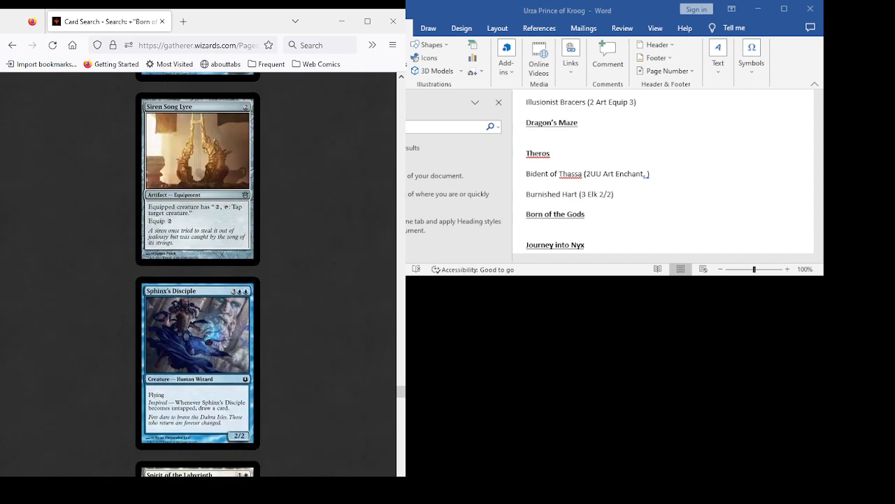
{"action": "scroll", "coordinate": [198, 274], "scroll_direction": "down", "scroll_amount": 3}
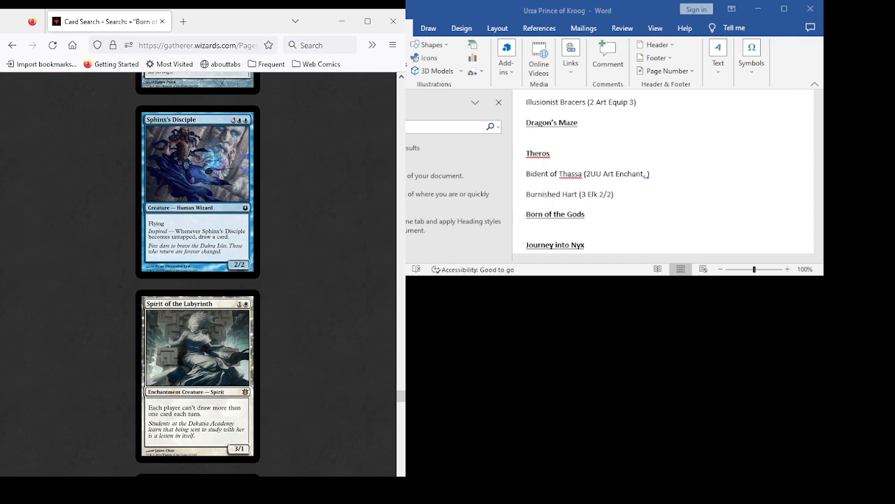
{"action": "scroll", "coordinate": [198, 274], "scroll_direction": "down", "scroll_amount": 3}
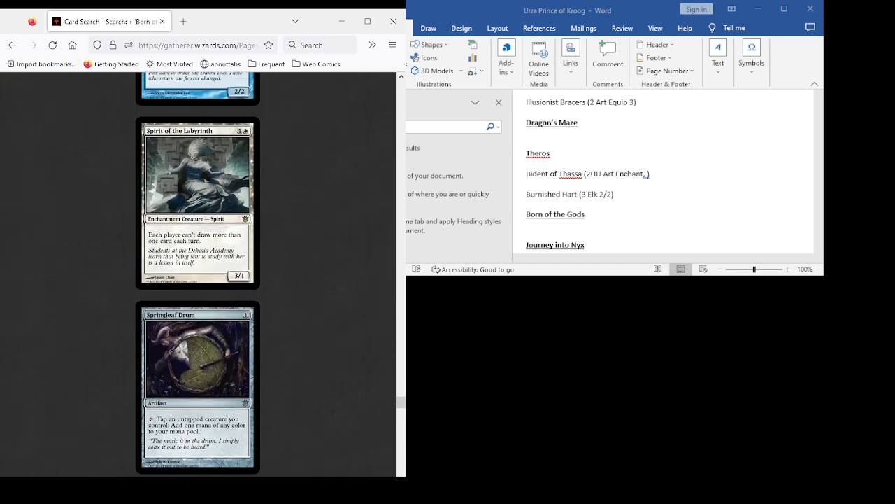
- Examine the Born of the Gods card results from Stratus Walk through Thassa's Rebuff for deck candidates
{"action": "scroll", "coordinate": [198, 275], "scroll_direction": "down", "scroll_amount": 3}
{"action": "scroll", "coordinate": [198, 274], "scroll_direction": "down", "scroll_amount": 4}
{"action": "scroll", "coordinate": [198, 274], "scroll_direction": "up", "scroll_amount": 1}
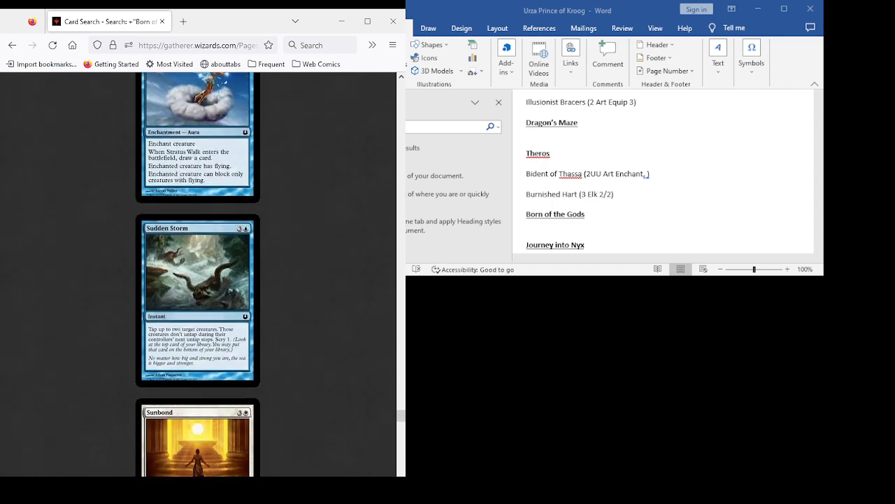
{"action": "scroll", "coordinate": [198, 274], "scroll_direction": "down", "scroll_amount": 3}
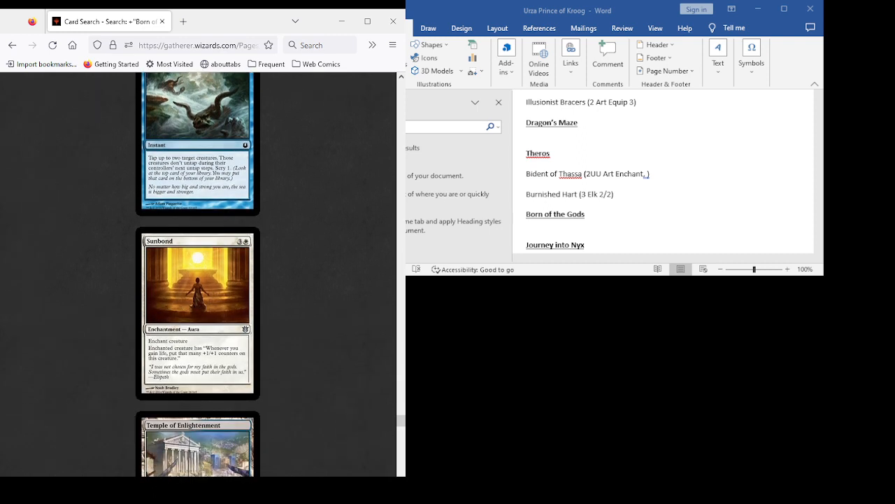
{"action": "scroll", "coordinate": [198, 274], "scroll_direction": "down", "scroll_amount": 5}
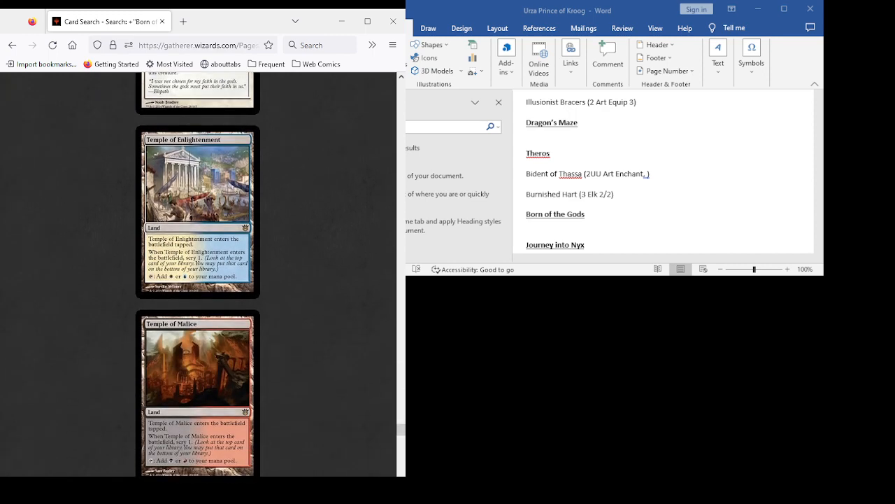
{"action": "scroll", "coordinate": [198, 274], "scroll_direction": "down", "scroll_amount": 8}
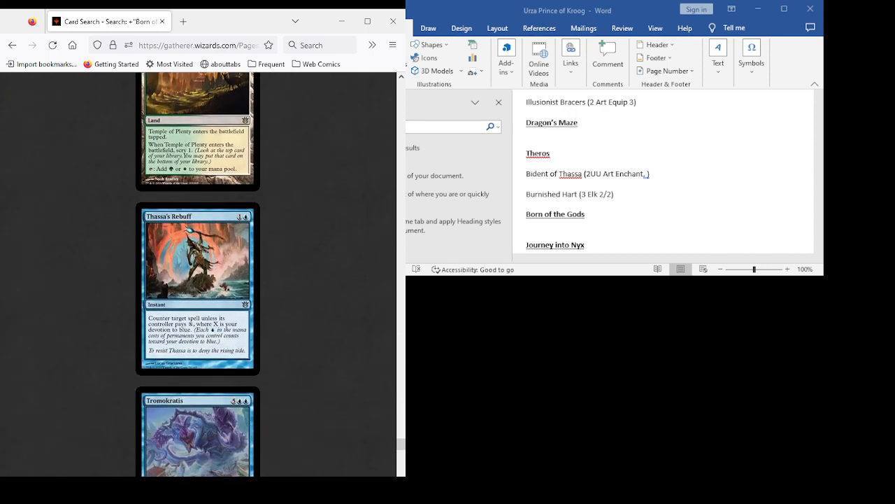
{"action": "scroll", "coordinate": [198, 274], "scroll_direction": "down", "scroll_amount": 3}
{"action": "scroll", "coordinate": [198, 275], "scroll_direction": "up", "scroll_amount": 3}
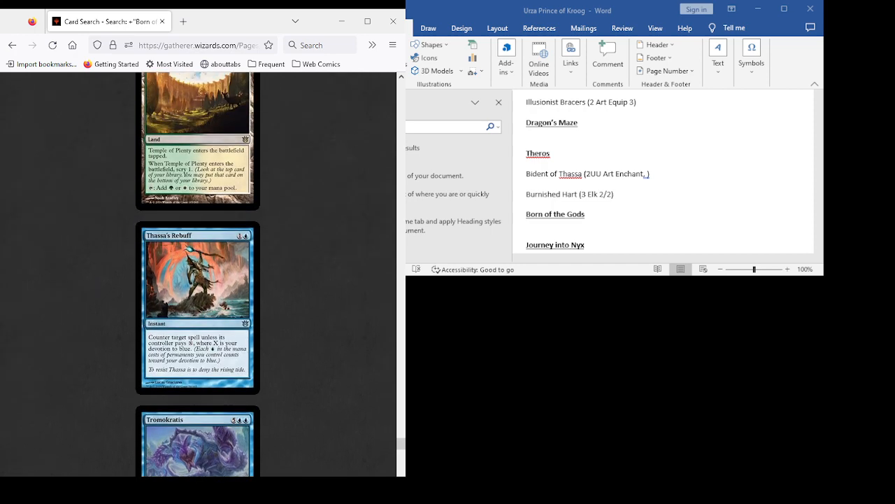
- Examine the remaining Born of the Gods card results from Tromokratis through Whelming Wave for deck candidates
{"action": "scroll", "coordinate": [198, 275], "scroll_direction": "down", "scroll_amount": 4}
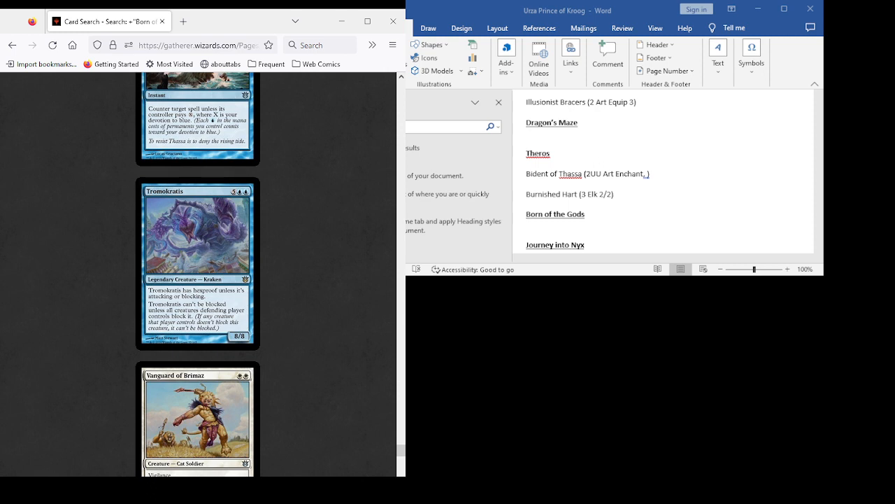
{"action": "scroll", "coordinate": [198, 272], "scroll_direction": "down", "scroll_amount": 3}
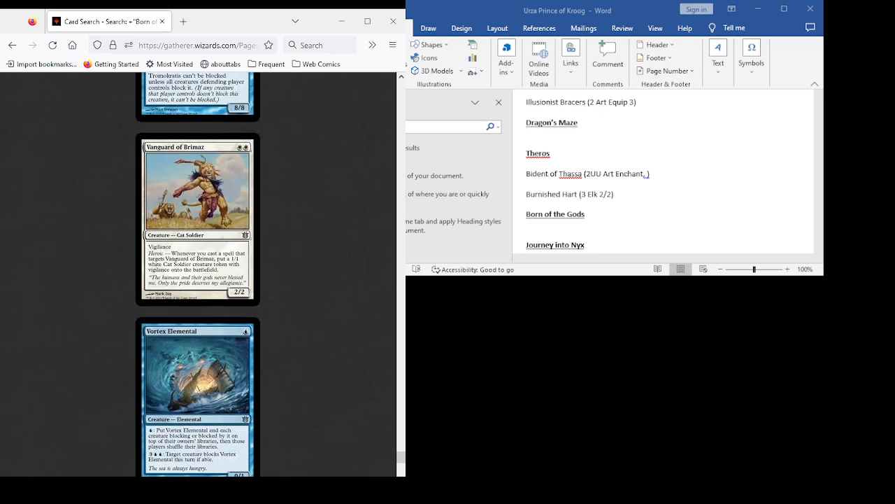
{"action": "scroll", "coordinate": [198, 273], "scroll_direction": "down", "scroll_amount": 1}
{"action": "scroll", "coordinate": [198, 273], "scroll_direction": "up", "scroll_amount": 1}
{"action": "scroll", "coordinate": [198, 273], "scroll_direction": "up", "scroll_amount": 1}
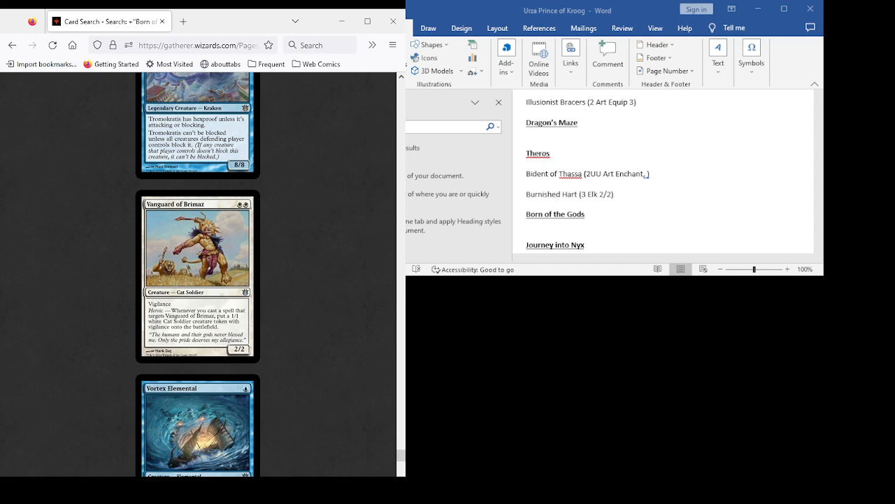
{"action": "scroll", "coordinate": [198, 272], "scroll_direction": "down", "scroll_amount": 5}
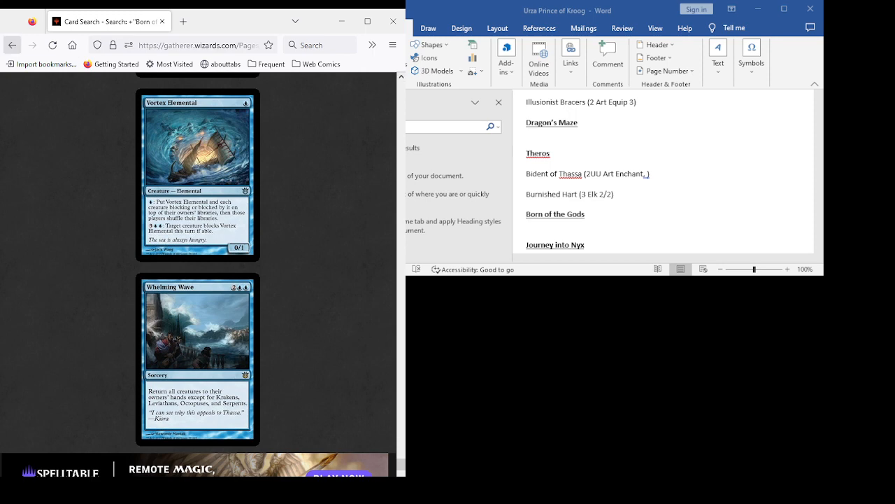
- Replace the Born of the Gods set condition with Journey into Nyx in the advanced search and run the search
{"action": "left_click", "coordinate": [12, 45]}
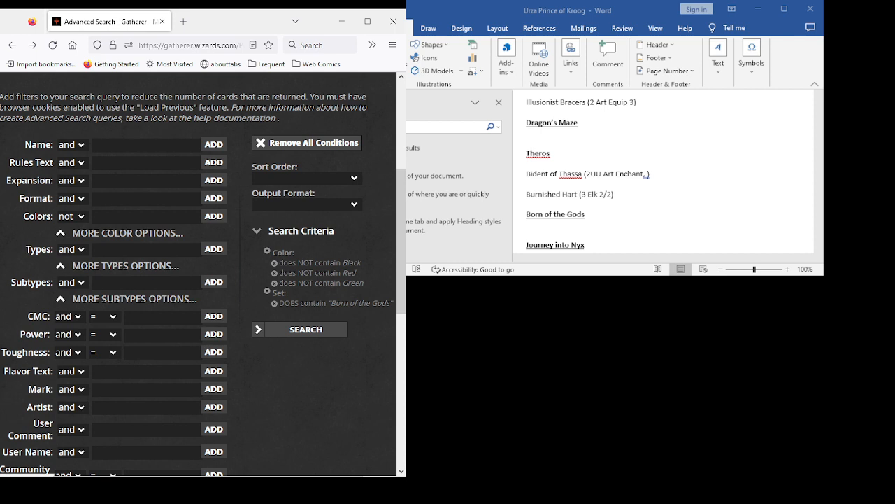
{"action": "left_click", "coordinate": [274, 303]}
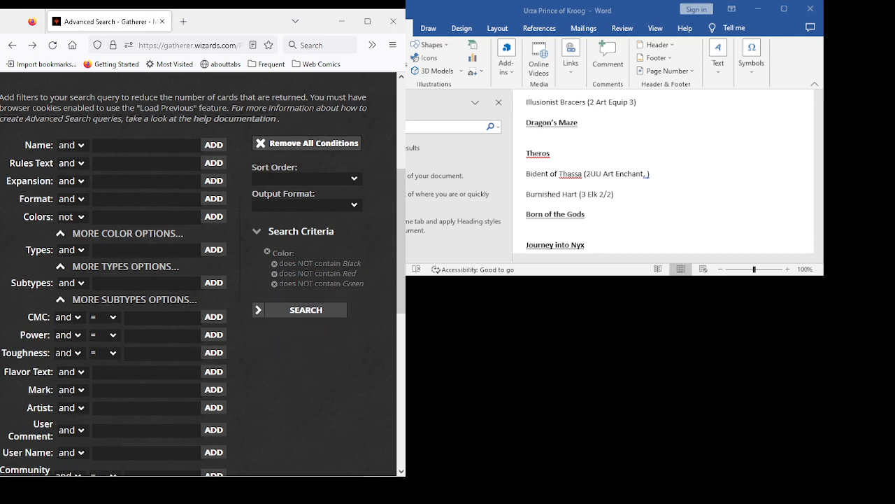
{"action": "left_click", "coordinate": [147, 181]}
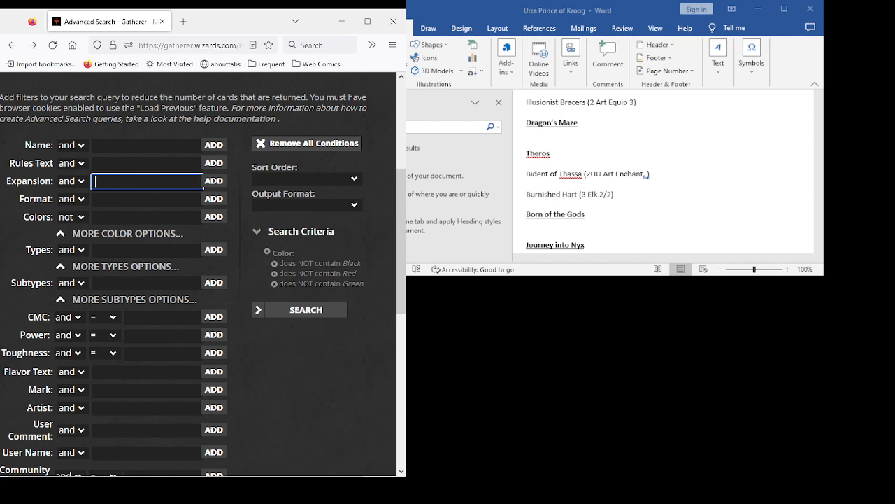
{"action": "type", "text": "j"}
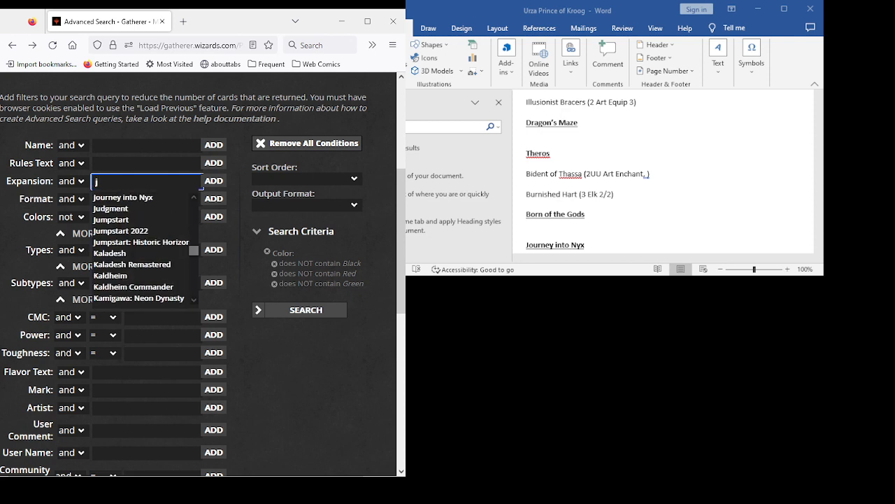
{"action": "key", "text": "Down"}
{"action": "key", "text": "Return"}
{"action": "key", "text": "Return"}
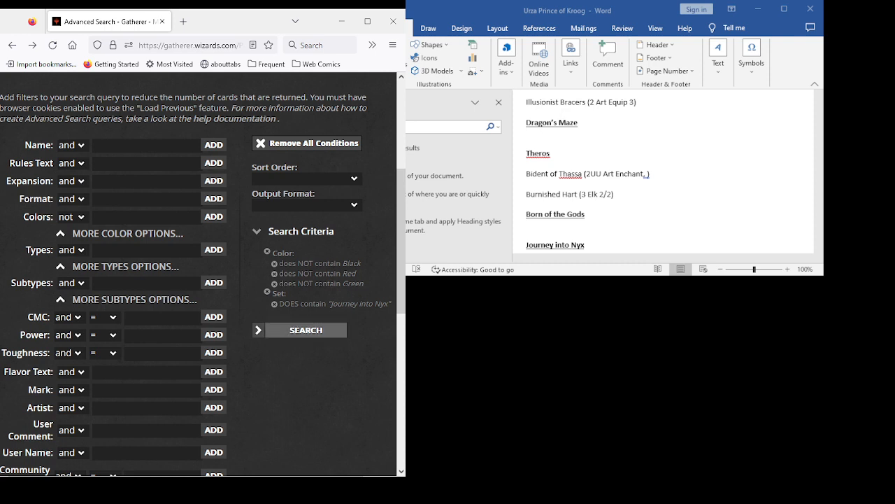
{"action": "left_click", "coordinate": [301, 329]}
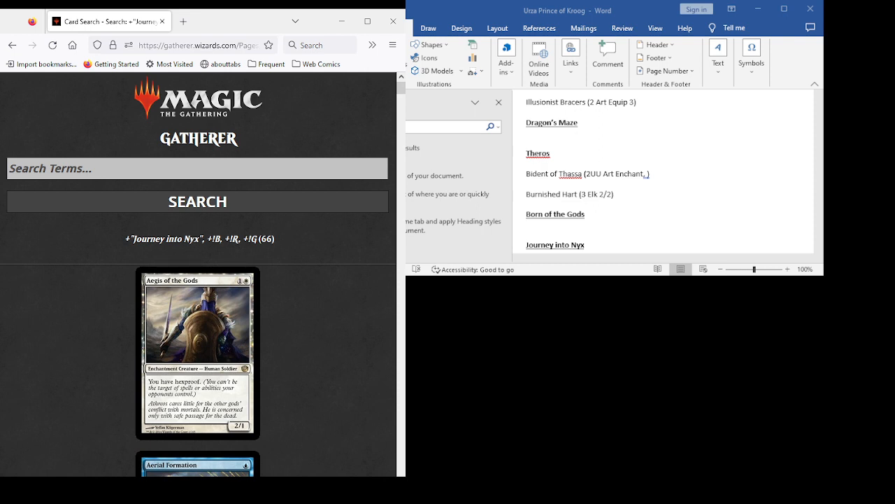
- Examine the Journey into Nyx card results from Aegis of the Gods through Armory of Iroas for deck candidates
{"action": "scroll", "coordinate": [198, 273], "scroll_direction": "down", "scroll_amount": 3}
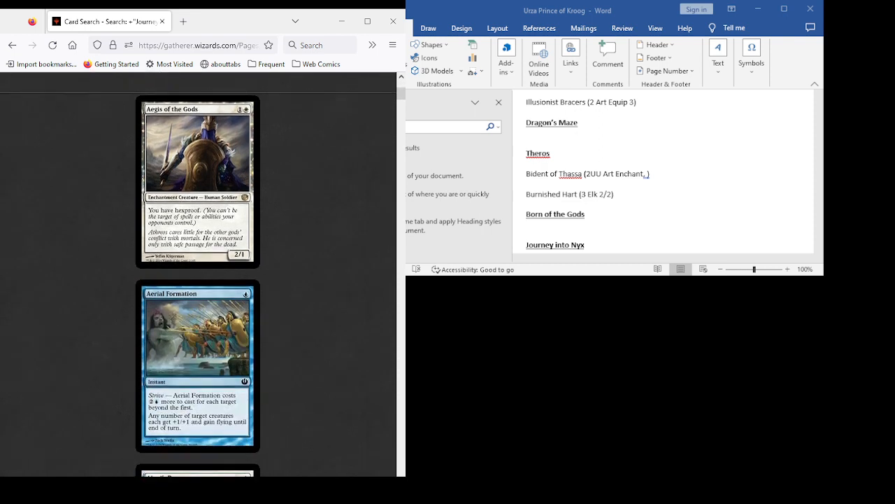
{"action": "scroll", "coordinate": [198, 273], "scroll_direction": "down", "scroll_amount": 2}
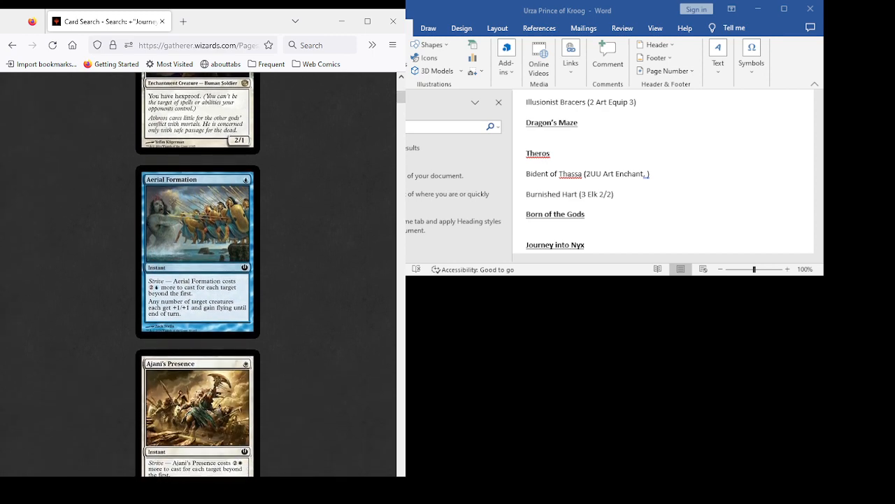
{"action": "scroll", "coordinate": [198, 273], "scroll_direction": "down", "scroll_amount": 2}
{"action": "scroll", "coordinate": [198, 273], "scroll_direction": "down", "scroll_amount": 1}
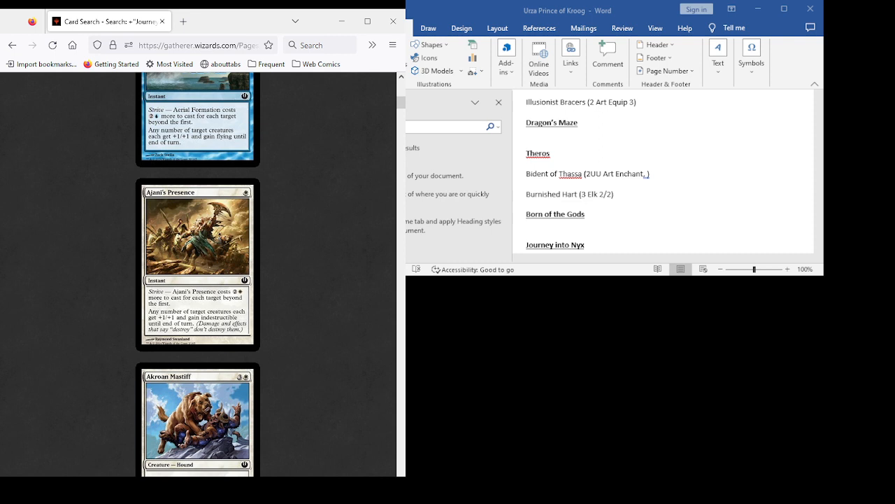
{"action": "scroll", "coordinate": [198, 273], "scroll_direction": "down", "scroll_amount": 1}
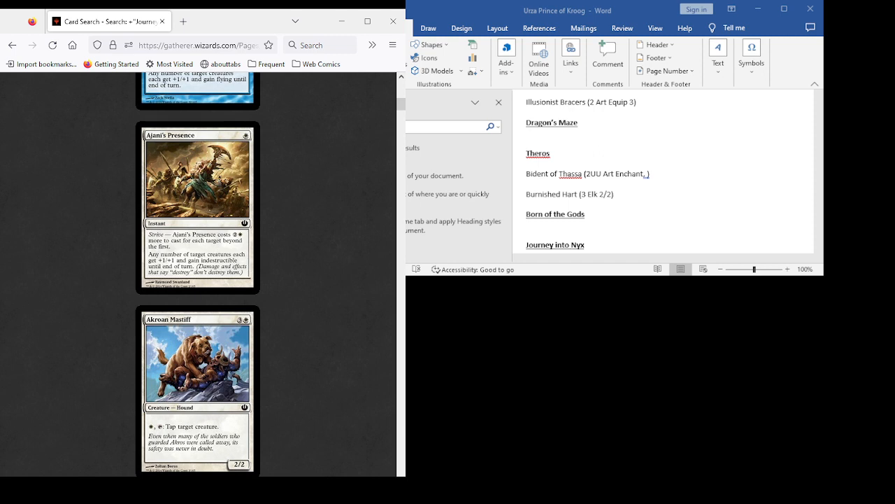
{"action": "scroll", "coordinate": [198, 273], "scroll_direction": "down", "scroll_amount": 3}
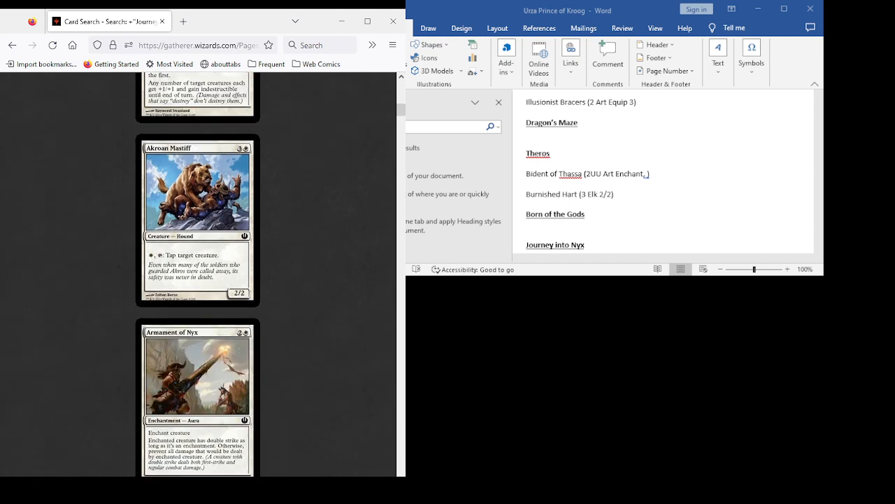
{"action": "scroll", "coordinate": [198, 273], "scroll_direction": "down", "scroll_amount": 2}
{"action": "scroll", "coordinate": [198, 273], "scroll_direction": "down", "scroll_amount": 2}
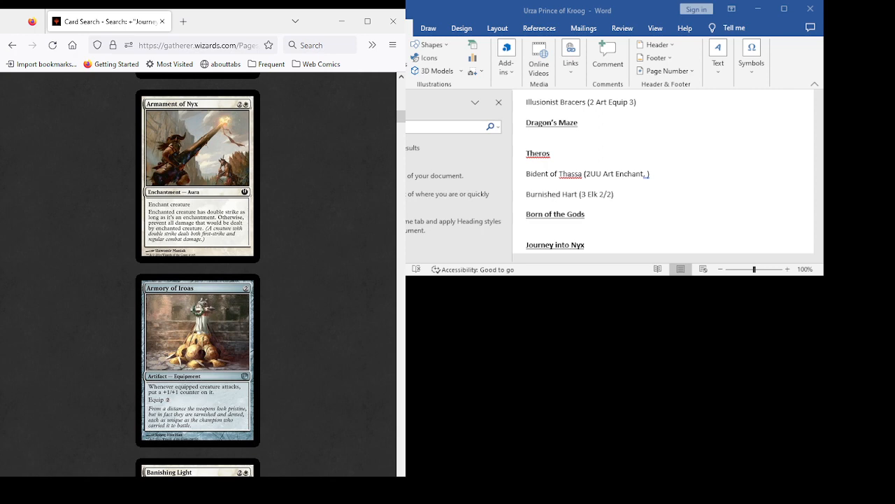
- Examine the Journey into Nyx card results from Banishing Light through Crystalline Nautilus for deck candidates
{"action": "scroll", "coordinate": [197, 275], "scroll_direction": "down", "scroll_amount": 3}
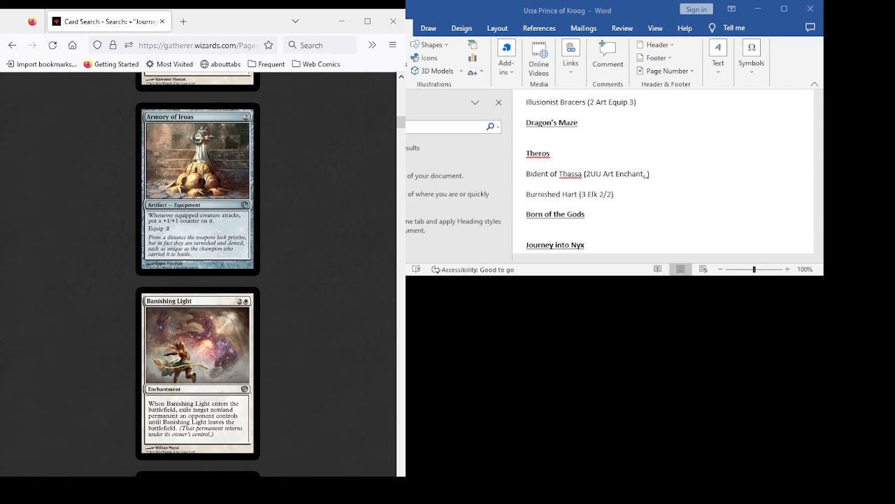
{"action": "scroll", "coordinate": [197, 275], "scroll_direction": "down", "scroll_amount": 2}
{"action": "scroll", "coordinate": [197, 274], "scroll_direction": "down", "scroll_amount": 3}
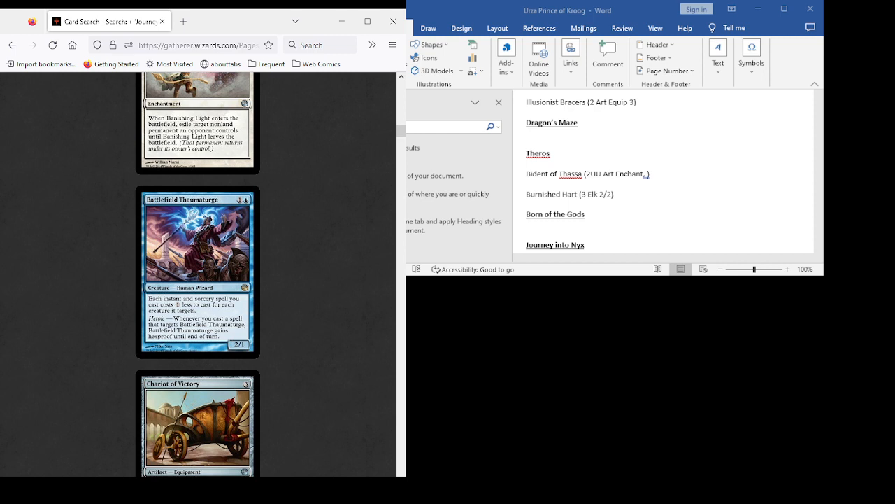
{"action": "scroll", "coordinate": [198, 273], "scroll_direction": "down", "scroll_amount": 2}
{"action": "scroll", "coordinate": [198, 273], "scroll_direction": "down", "scroll_amount": 2}
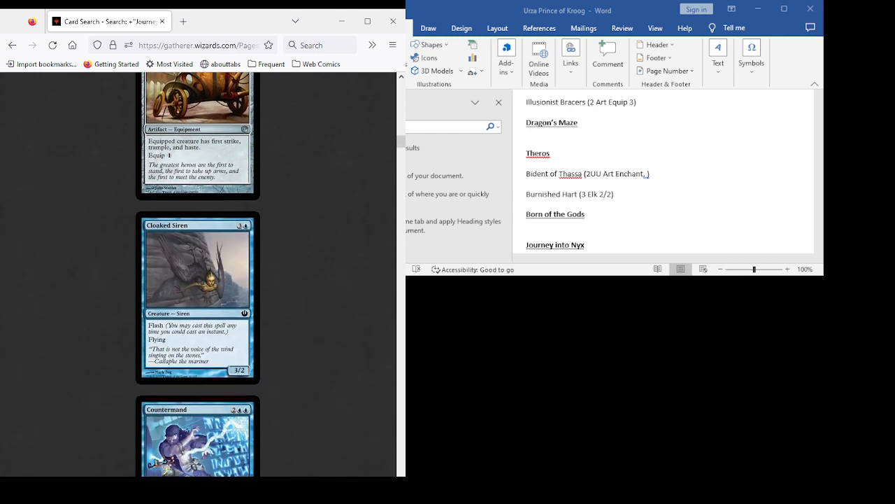
{"action": "scroll", "coordinate": [198, 273], "scroll_direction": "down", "scroll_amount": 2}
{"action": "scroll", "coordinate": [198, 273], "scroll_direction": "down", "scroll_amount": 2}
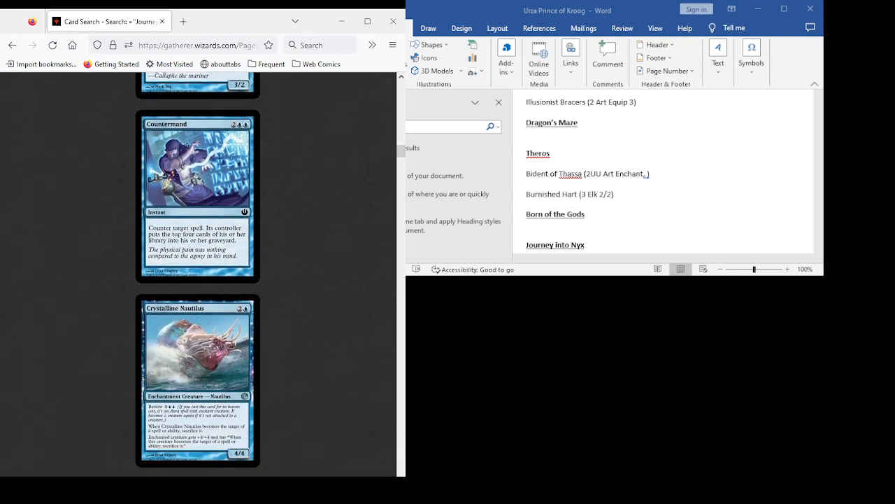
{"action": "scroll", "coordinate": [198, 273], "scroll_direction": "up", "scroll_amount": 2}
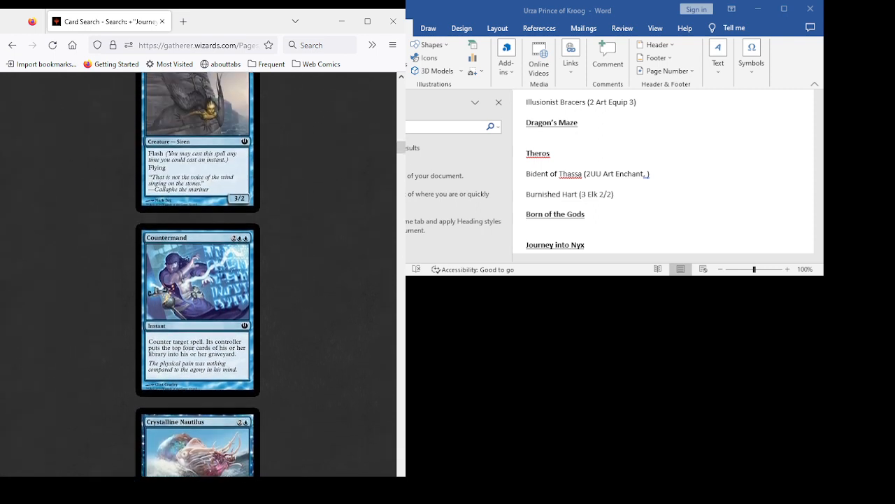
{"action": "scroll", "coordinate": [198, 273], "scroll_direction": "down", "scroll_amount": 2}
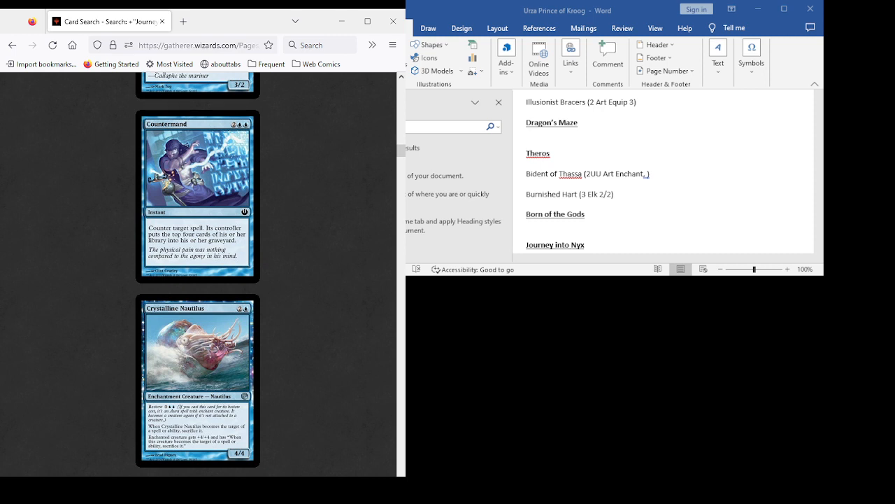
- Examine the Journey into Nyx card results from Dakra Mystic through Dictate of Kruphix for deck candidates
{"action": "scroll", "coordinate": [198, 273], "scroll_direction": "down", "scroll_amount": 2}
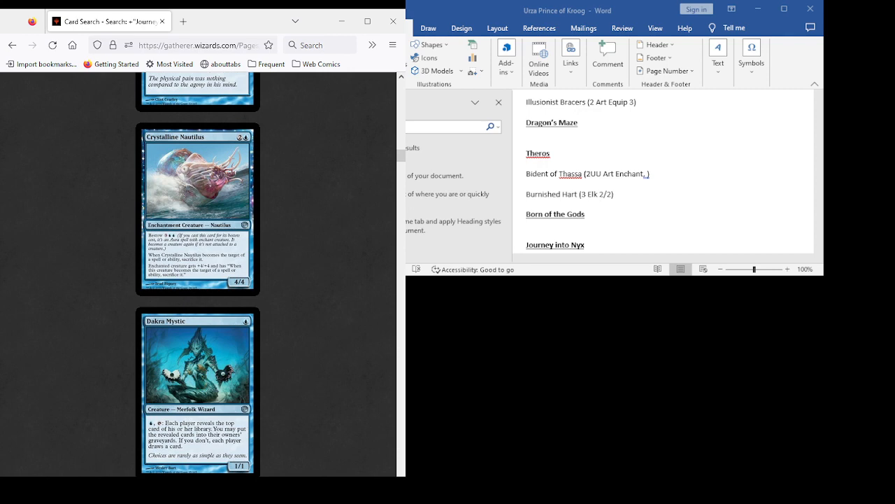
{"action": "scroll", "coordinate": [198, 272], "scroll_direction": "down", "scroll_amount": 3}
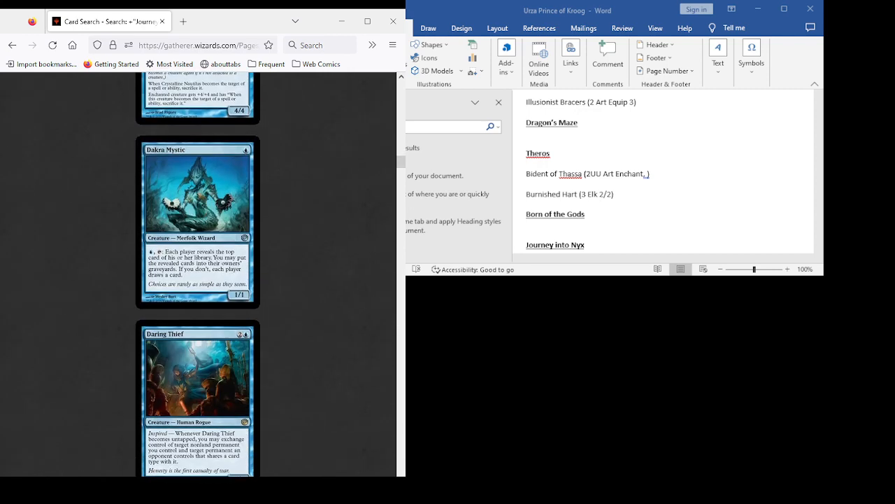
{"action": "scroll", "coordinate": [198, 273], "scroll_direction": "down", "scroll_amount": 2}
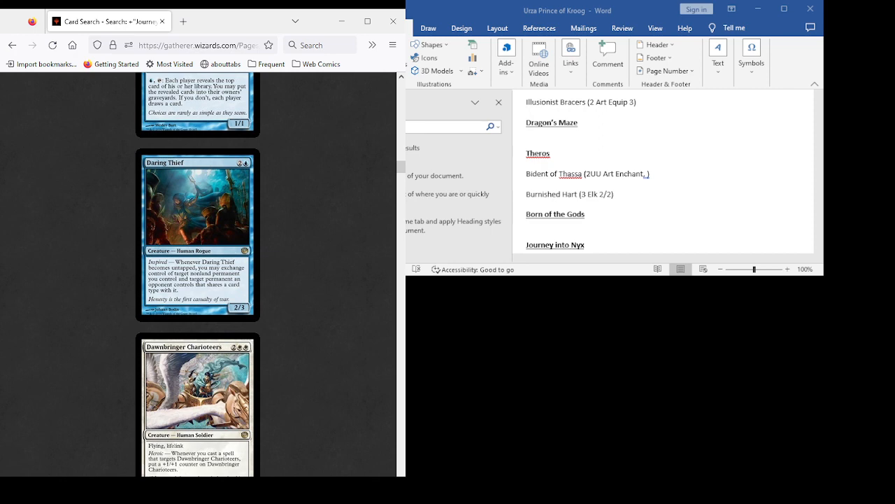
{"action": "scroll", "coordinate": [198, 273], "scroll_direction": "down", "scroll_amount": 3}
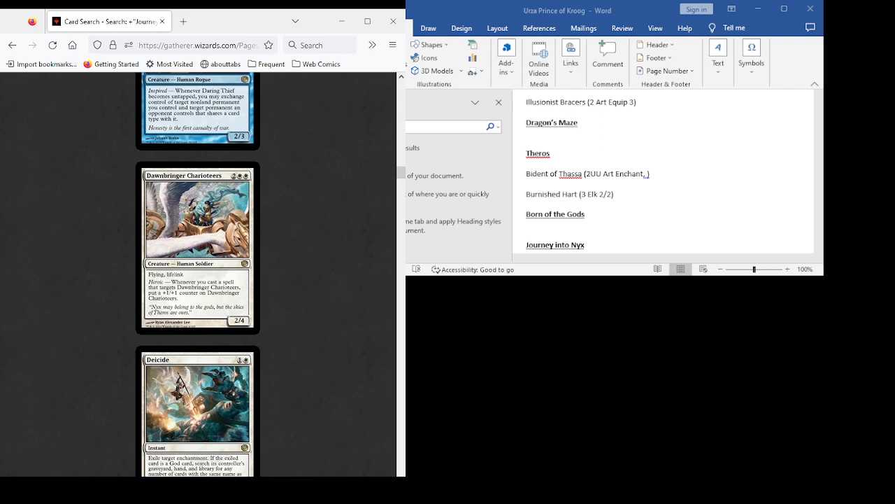
{"action": "scroll", "coordinate": [198, 273], "scroll_direction": "down", "scroll_amount": 3}
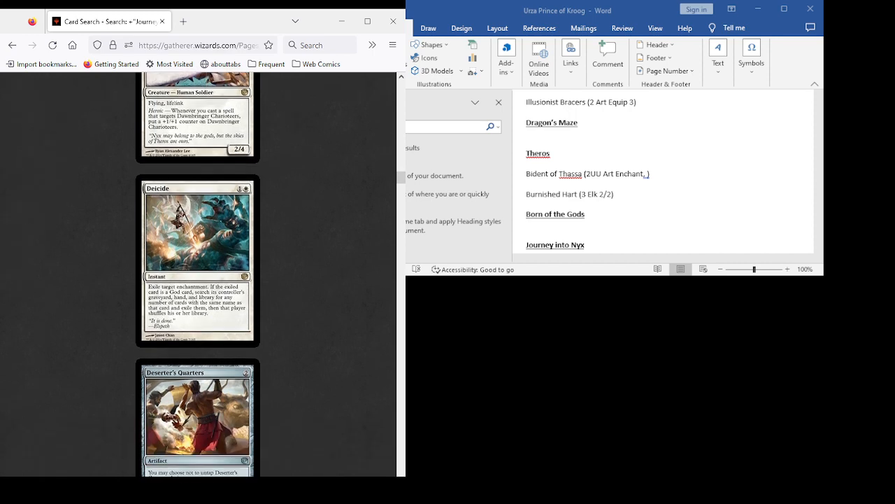
{"action": "scroll", "coordinate": [197, 273], "scroll_direction": "down", "scroll_amount": 4}
{"action": "scroll", "coordinate": [198, 273], "scroll_direction": "down", "scroll_amount": 2}
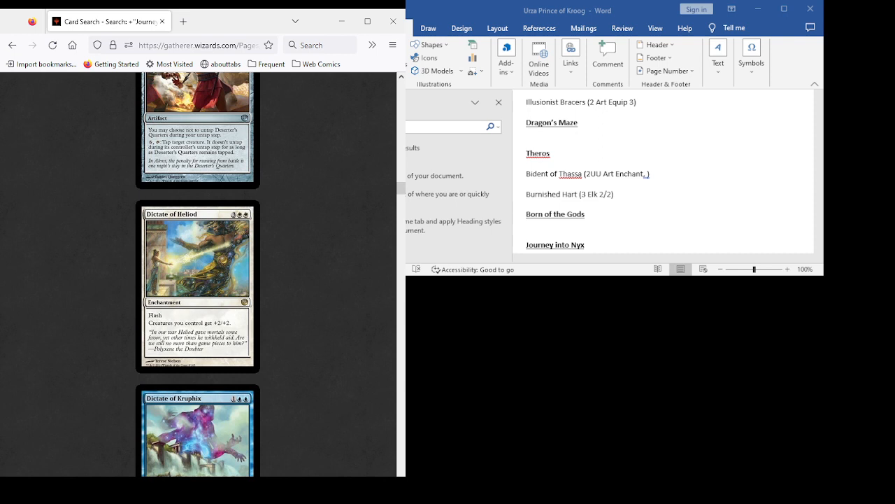
{"action": "scroll", "coordinate": [198, 273], "scroll_direction": "down", "scroll_amount": 3}
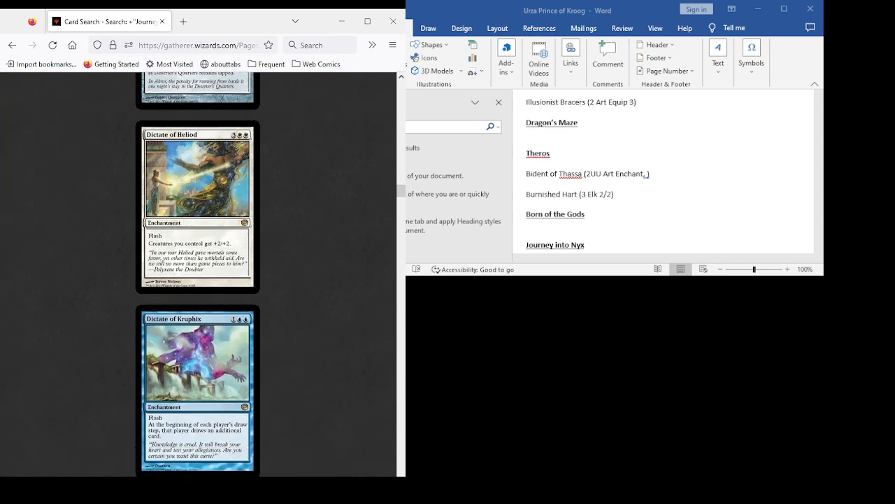
{"action": "scroll", "coordinate": [198, 273], "scroll_direction": "up", "scroll_amount": 5}
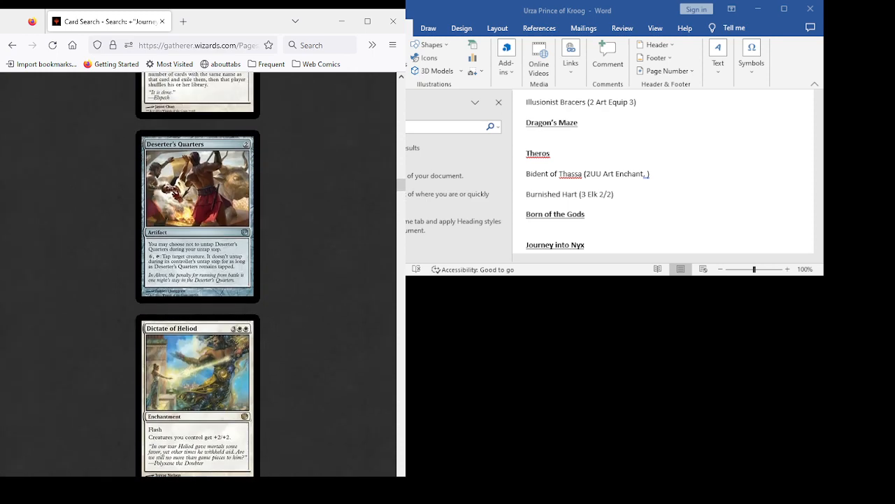
{"action": "scroll", "coordinate": [198, 273], "scroll_direction": "down", "scroll_amount": 3}
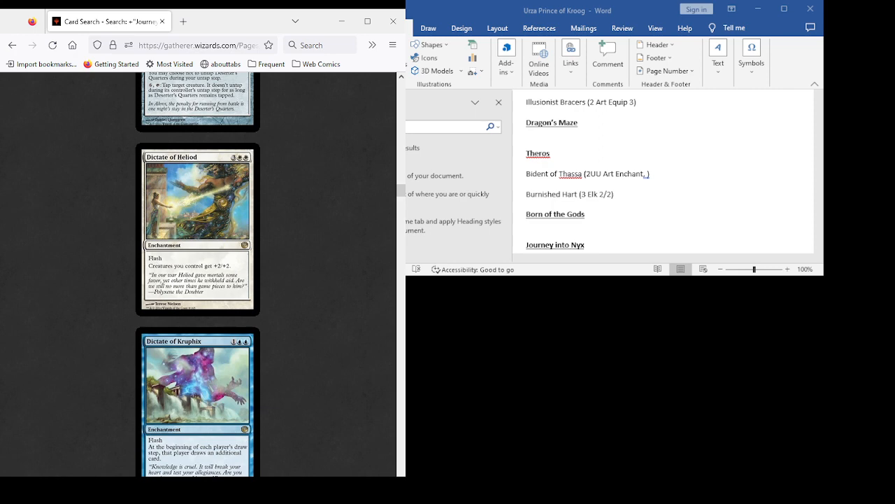
{"action": "scroll", "coordinate": [198, 275], "scroll_direction": "down", "scroll_amount": 4}
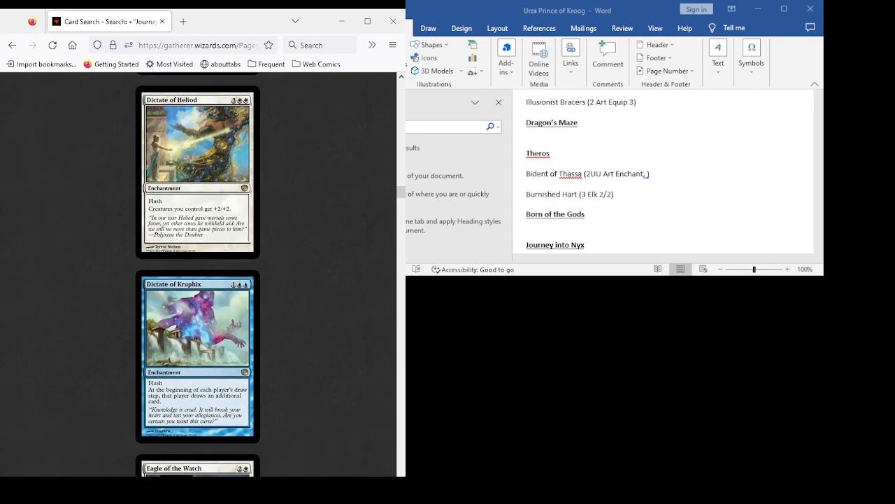
{"action": "scroll", "coordinate": [198, 274], "scroll_direction": "up", "scroll_amount": 3}
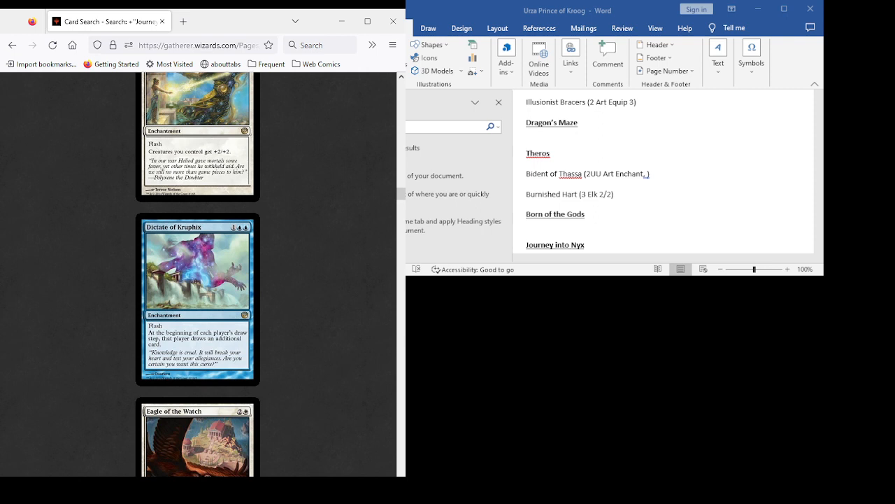
- Examine the Journey into Nyx card results from Eagle of the Watch through Harvestguard Alseids for deck candidates
{"action": "scroll", "coordinate": [197, 274], "scroll_direction": "down", "scroll_amount": 2}
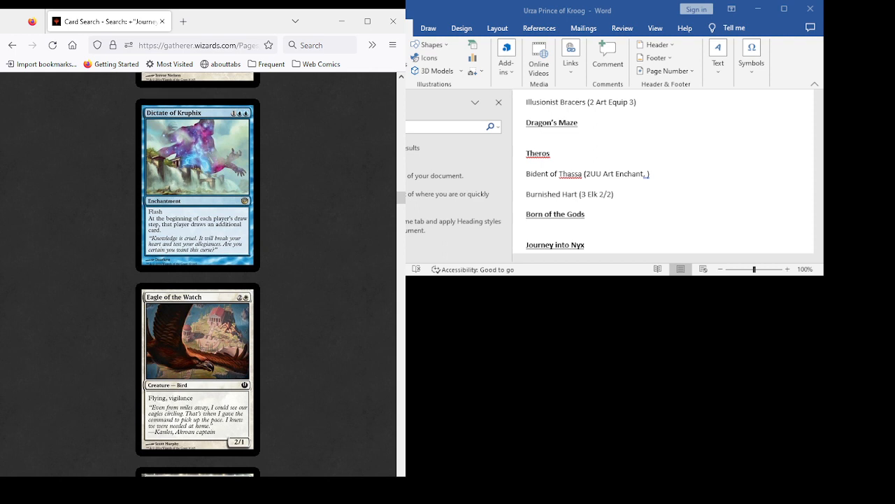
{"action": "scroll", "coordinate": [197, 274], "scroll_direction": "down", "scroll_amount": 5}
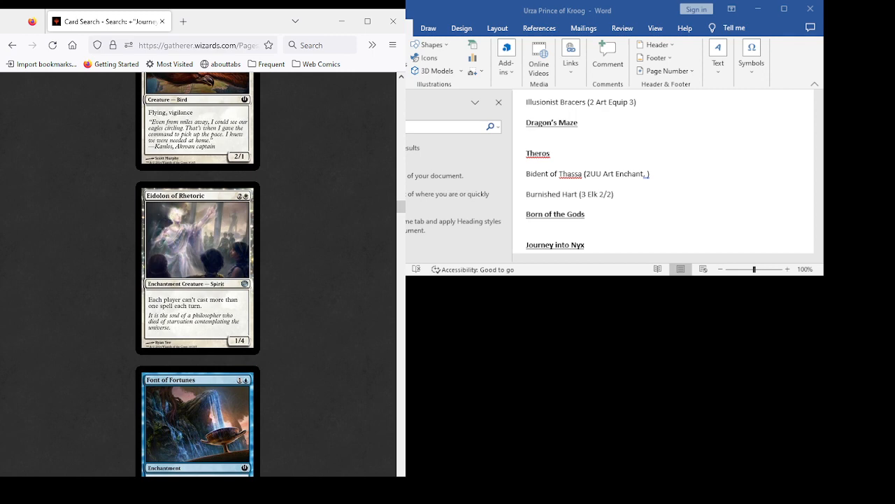
{"action": "scroll", "coordinate": [198, 274], "scroll_direction": "down", "scroll_amount": 3}
{"action": "scroll", "coordinate": [197, 274], "scroll_direction": "down", "scroll_amount": 3}
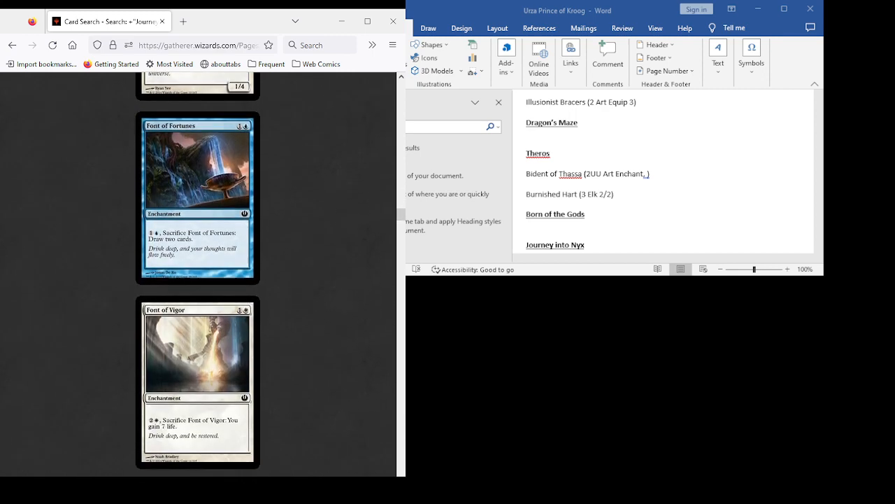
{"action": "scroll", "coordinate": [197, 274], "scroll_direction": "down", "scroll_amount": 4}
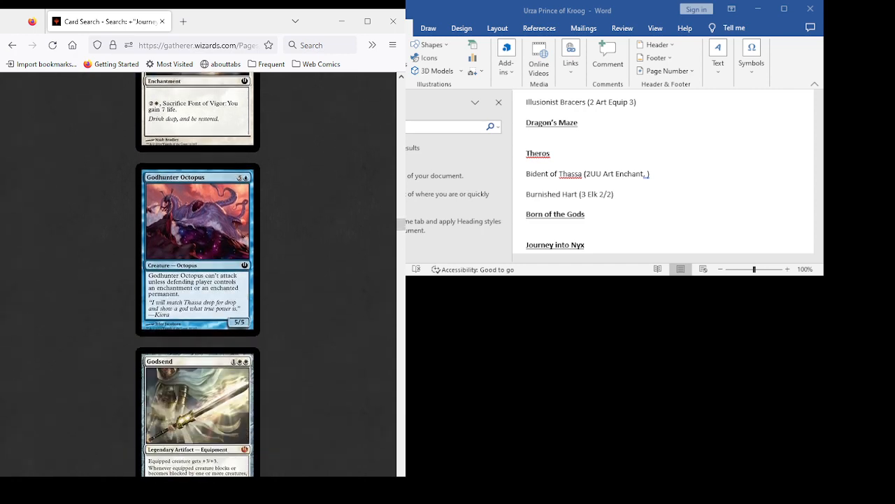
{"action": "scroll", "coordinate": [197, 274], "scroll_direction": "down", "scroll_amount": 4}
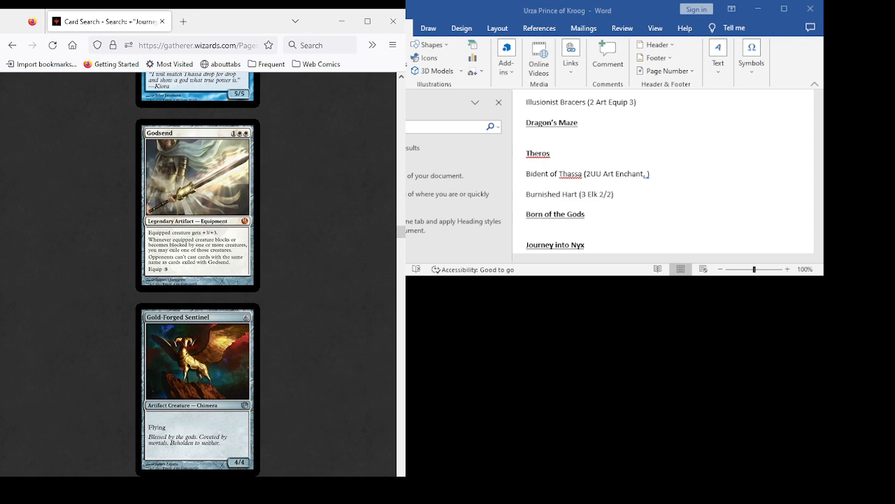
{"action": "scroll", "coordinate": [198, 274], "scroll_direction": "down", "scroll_amount": 3}
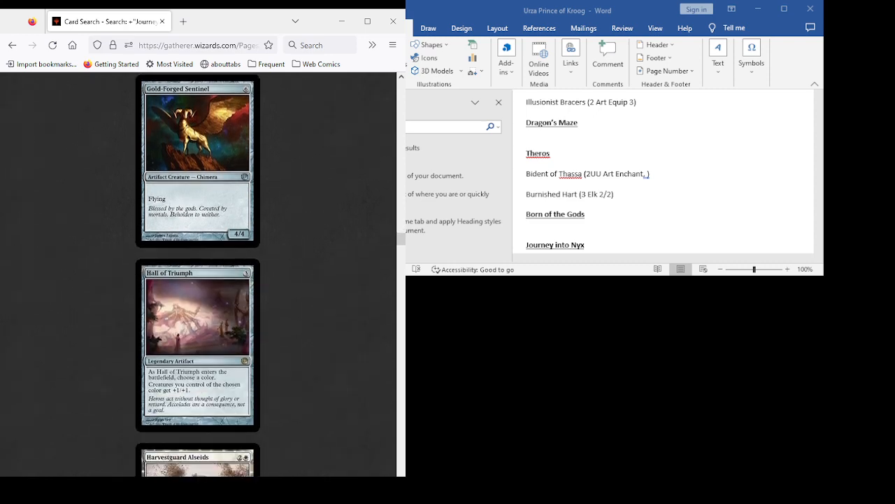
{"action": "scroll", "coordinate": [198, 274], "scroll_direction": "down", "scroll_amount": 2}
{"action": "scroll", "coordinate": [198, 274], "scroll_direction": "down", "scroll_amount": 2}
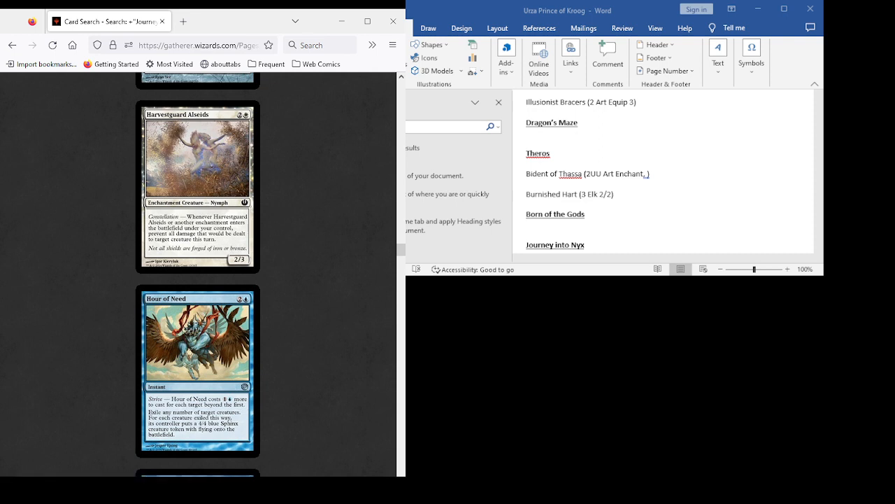
- Examine the Journey into Nyx card results from Hour of Need through Launch the Fleet for deck candidates
{"action": "scroll", "coordinate": [198, 273], "scroll_direction": "down", "scroll_amount": 3}
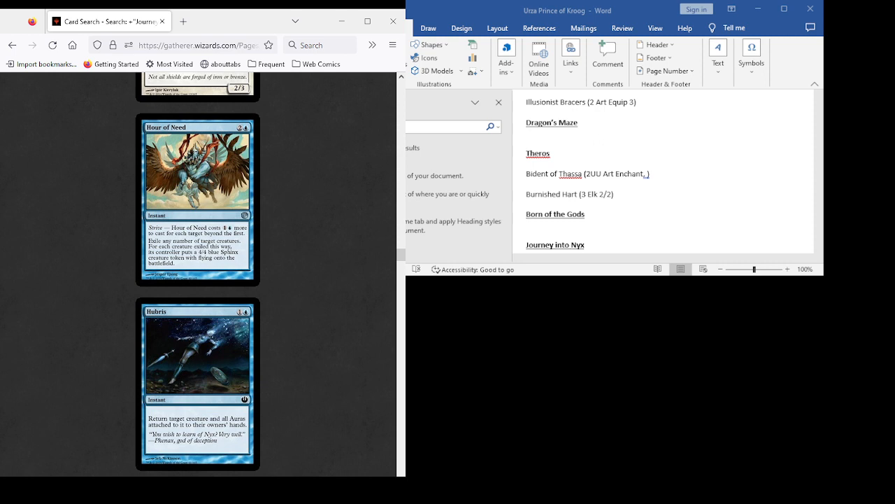
{"action": "scroll", "coordinate": [198, 273], "scroll_direction": "down", "scroll_amount": 2}
{"action": "scroll", "coordinate": [198, 273], "scroll_direction": "down", "scroll_amount": 1}
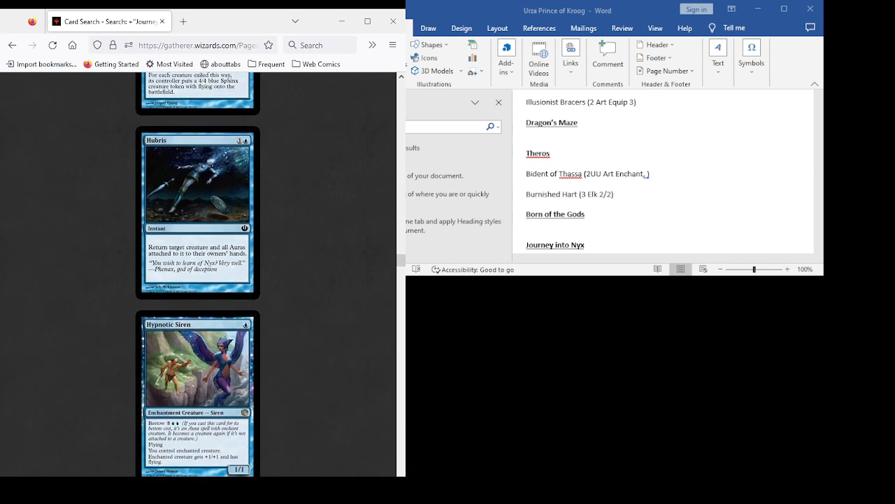
{"action": "scroll", "coordinate": [198, 275], "scroll_direction": "down", "scroll_amount": 2}
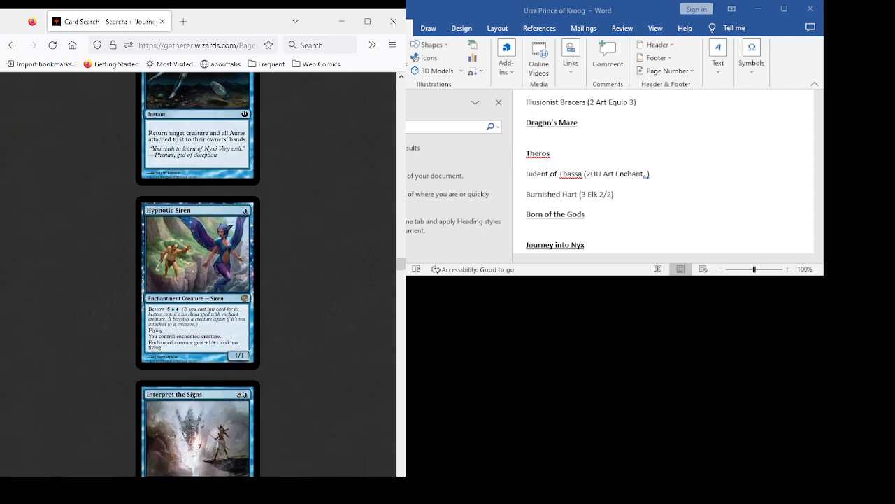
{"action": "scroll", "coordinate": [198, 274], "scroll_direction": "down", "scroll_amount": 4}
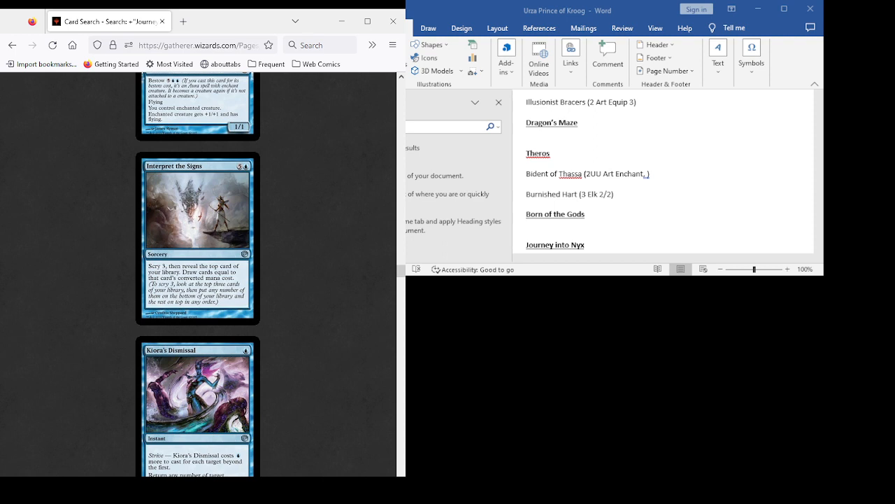
{"action": "scroll", "coordinate": [198, 272], "scroll_direction": "down", "scroll_amount": 3}
{"action": "scroll", "coordinate": [198, 272], "scroll_direction": "down", "scroll_amount": 1}
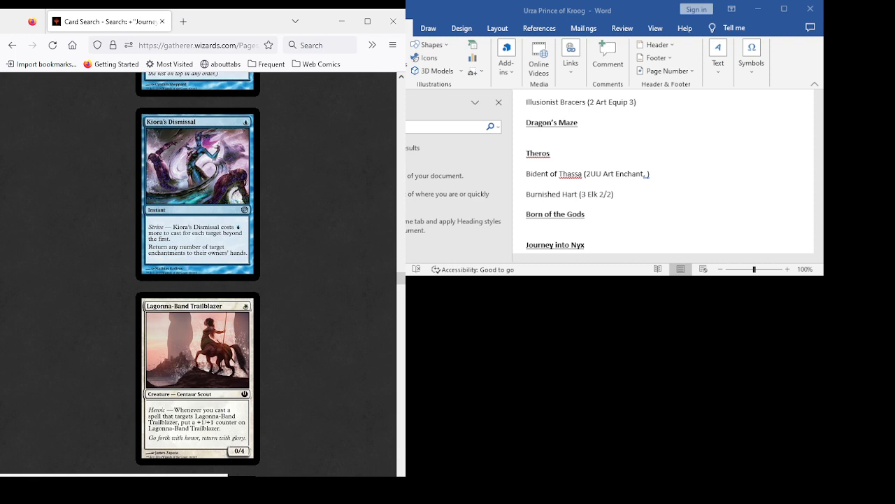
{"action": "scroll", "coordinate": [198, 274], "scroll_direction": "down", "scroll_amount": 2}
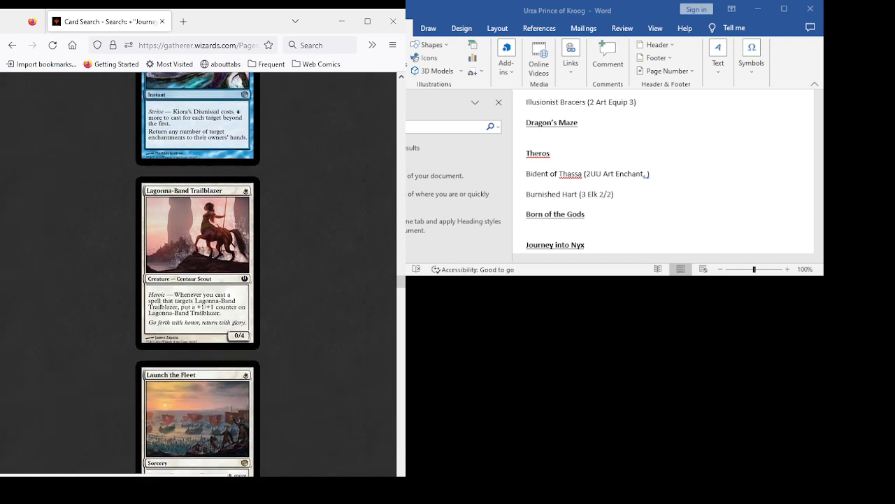
{"action": "scroll", "coordinate": [198, 274], "scroll_direction": "down", "scroll_amount": 1}
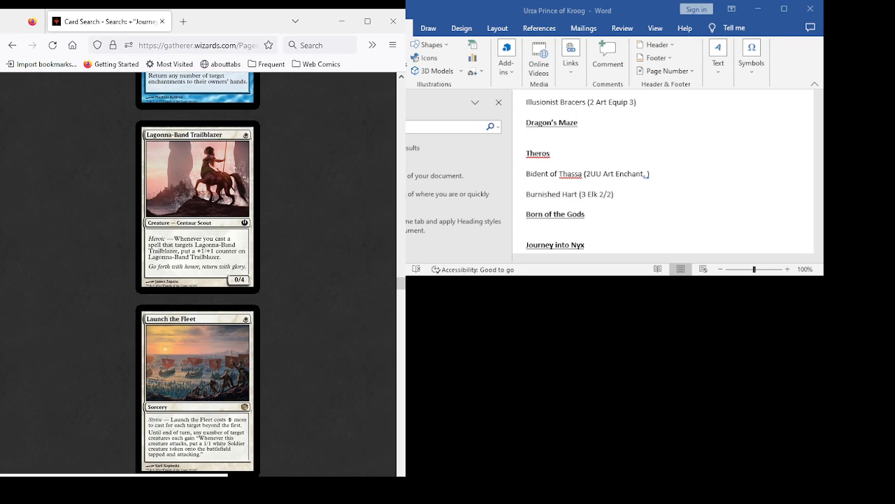
- Examine the Journey into Nyx card results from Leonin Iconoclast through Polymorphous Rush for deck candidates
{"action": "scroll", "coordinate": [198, 275], "scroll_direction": "down", "scroll_amount": 3}
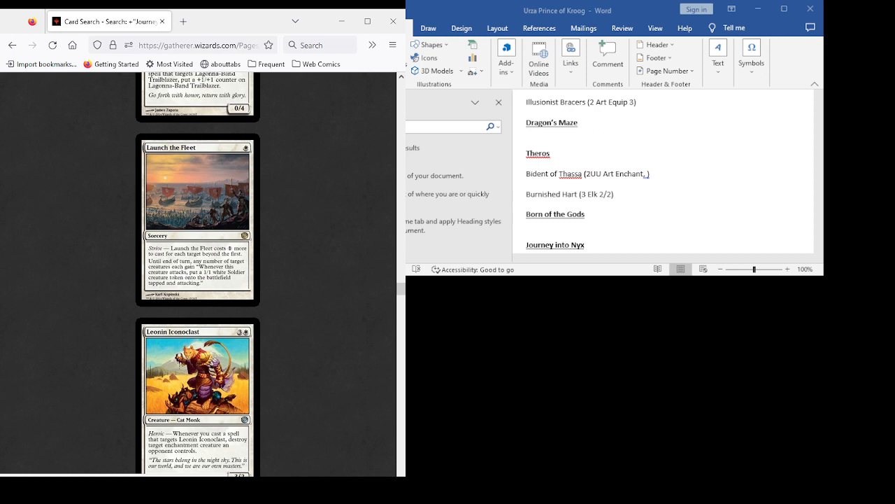
{"action": "scroll", "coordinate": [197, 273], "scroll_direction": "down", "scroll_amount": 5}
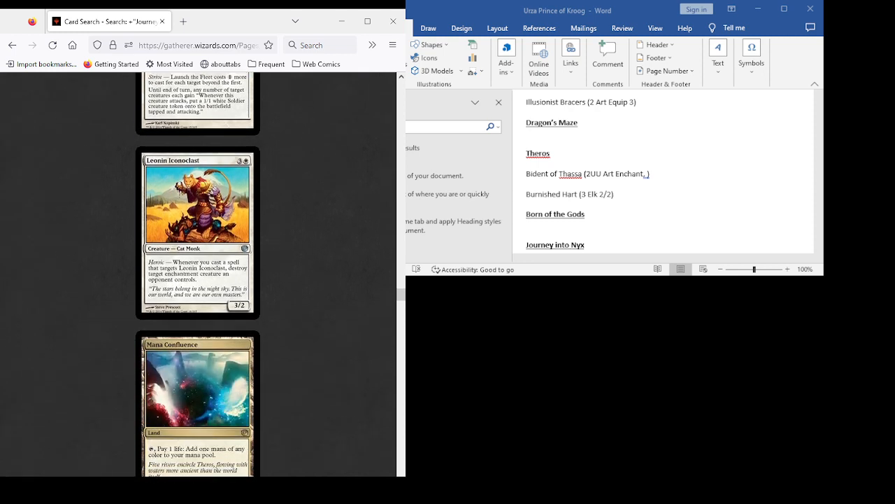
{"action": "scroll", "coordinate": [197, 273], "scroll_direction": "up", "scroll_amount": 5}
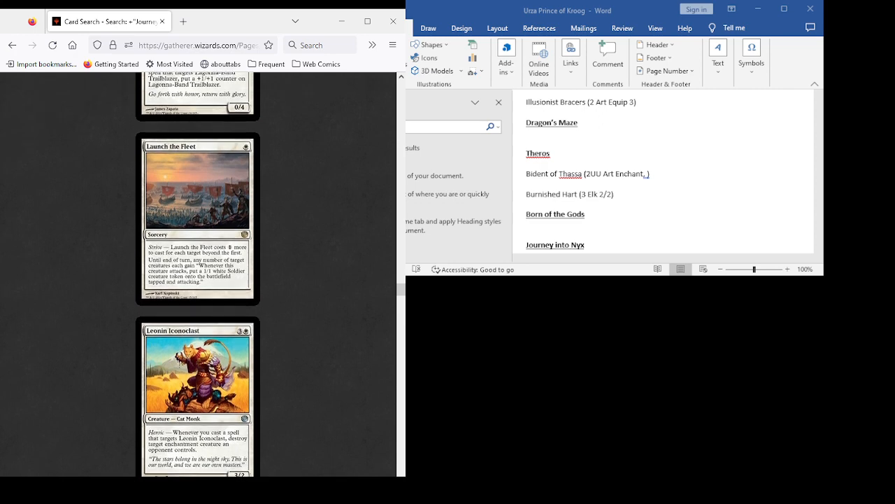
{"action": "scroll", "coordinate": [197, 273], "scroll_direction": "down", "scroll_amount": 5}
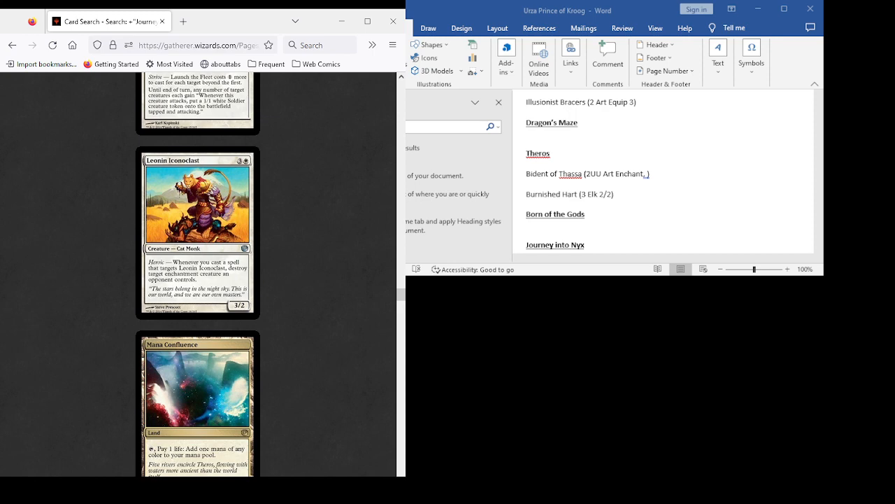
{"action": "scroll", "coordinate": [197, 274], "scroll_direction": "down", "scroll_amount": 7}
{"action": "scroll", "coordinate": [197, 274], "scroll_direction": "up", "scroll_amount": 2}
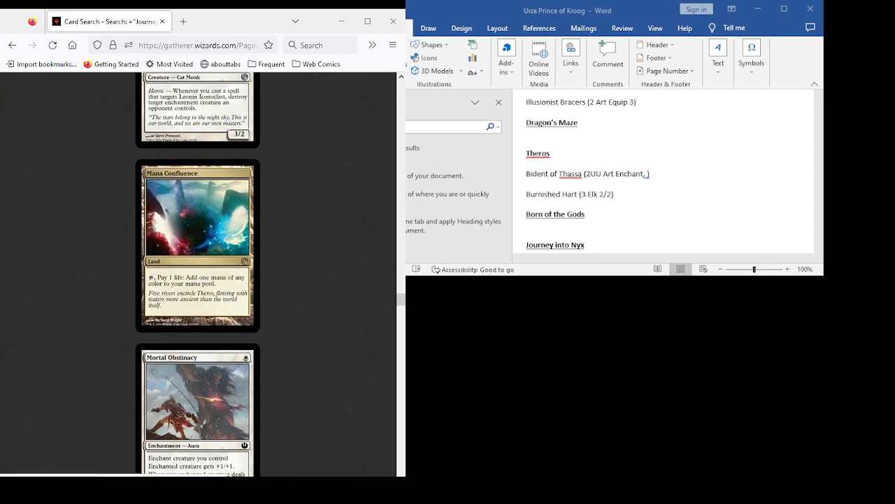
{"action": "scroll", "coordinate": [198, 275], "scroll_direction": "down", "scroll_amount": 5}
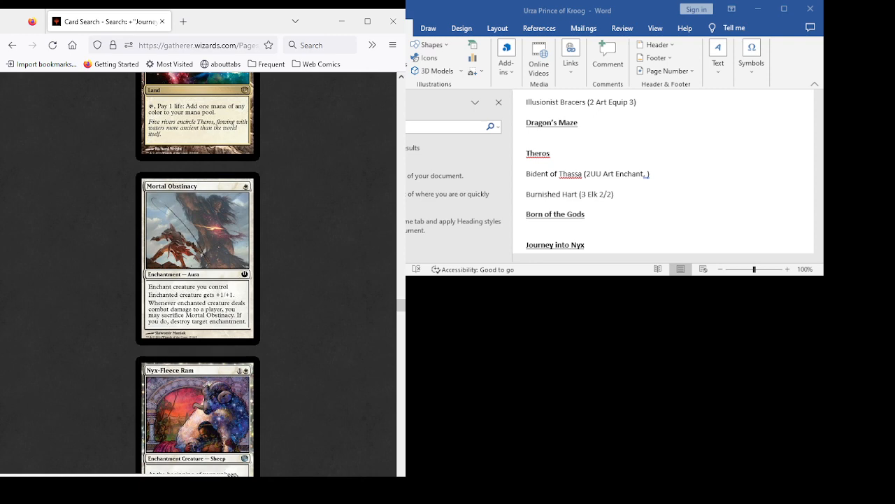
{"action": "scroll", "coordinate": [197, 274], "scroll_direction": "down", "scroll_amount": 8}
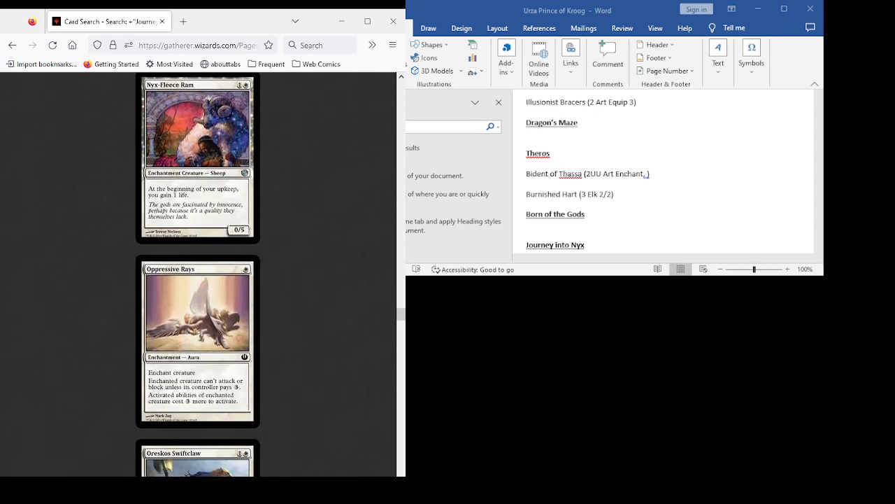
{"action": "scroll", "coordinate": [197, 274], "scroll_direction": "down", "scroll_amount": 10}
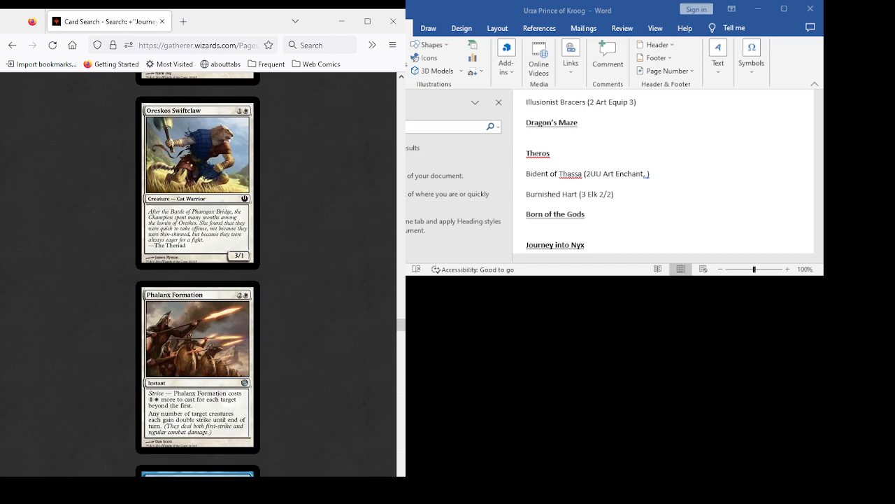
{"action": "scroll", "coordinate": [197, 275], "scroll_direction": "down", "scroll_amount": 7}
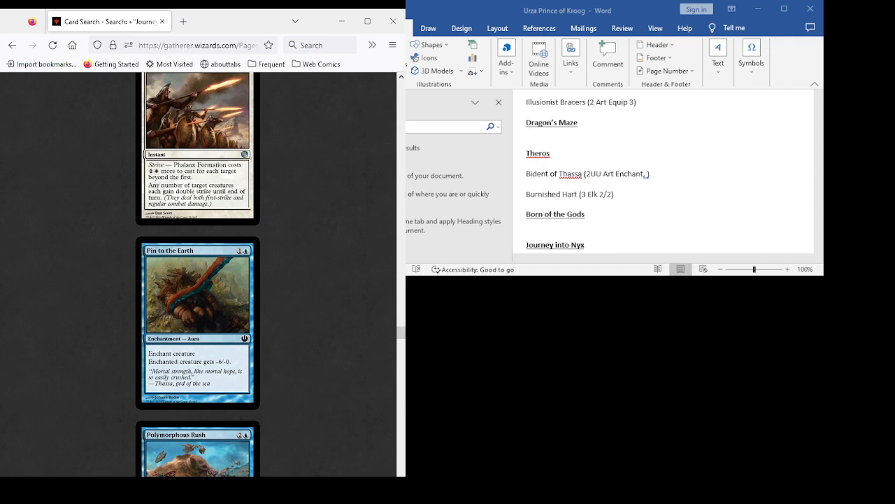
{"action": "scroll", "coordinate": [197, 274], "scroll_direction": "down", "scroll_amount": 3}
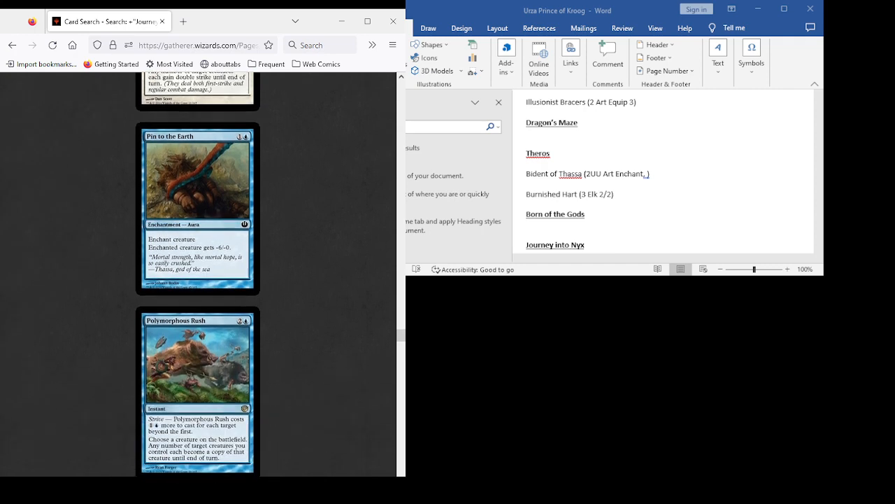
- Examine the Journey into Nyx card results from Pull from the Deep through Scourge of Fleets for deck candidates
{"action": "scroll", "coordinate": [198, 275], "scroll_direction": "down", "scroll_amount": 5}
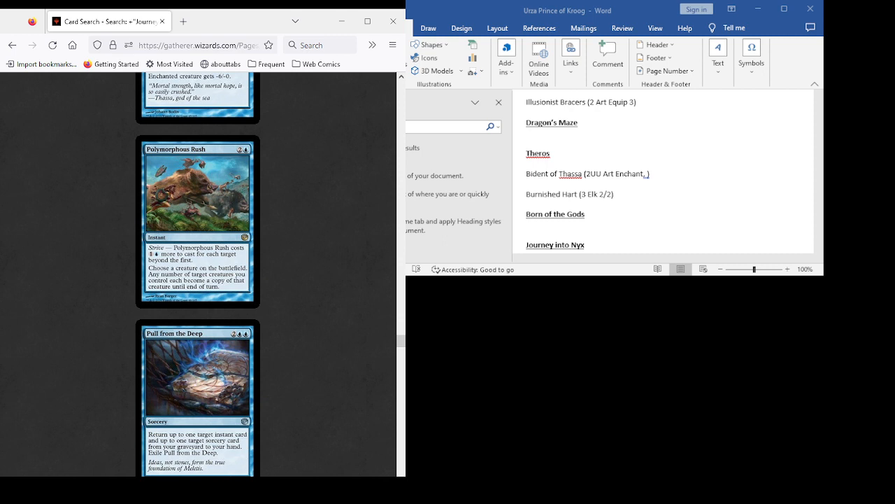
{"action": "scroll", "coordinate": [198, 273], "scroll_direction": "down", "scroll_amount": 4}
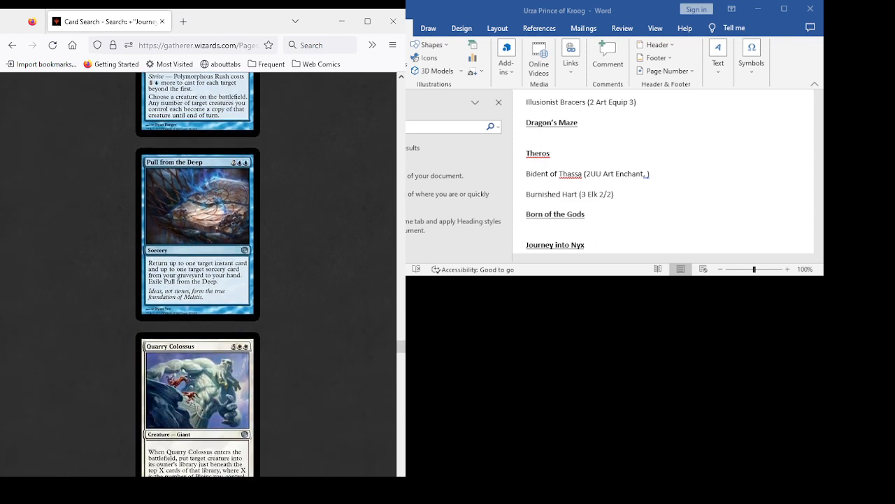
{"action": "scroll", "coordinate": [198, 273], "scroll_direction": "down", "scroll_amount": 3}
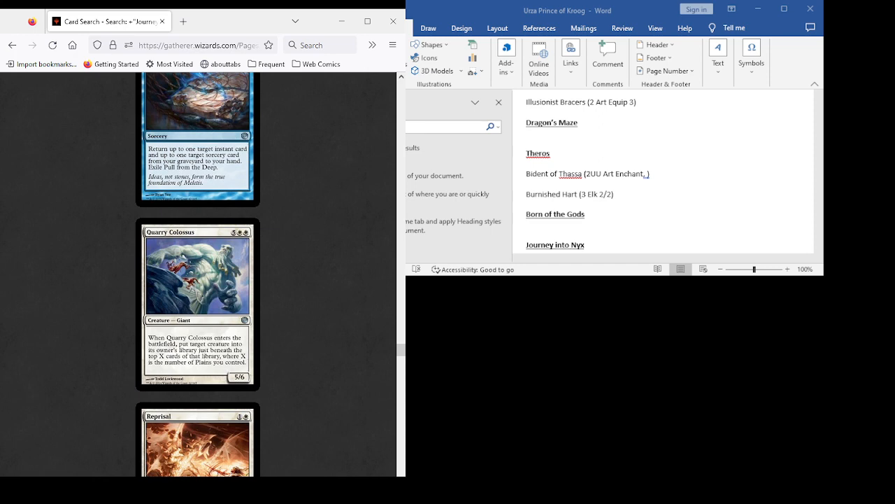
{"action": "scroll", "coordinate": [198, 273], "scroll_direction": "down", "scroll_amount": 3}
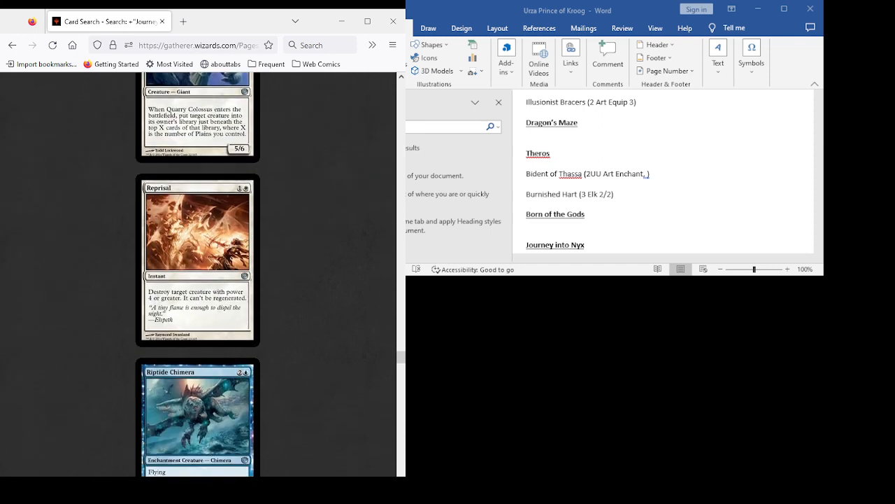
{"action": "scroll", "coordinate": [198, 273], "scroll_direction": "down", "scroll_amount": 3}
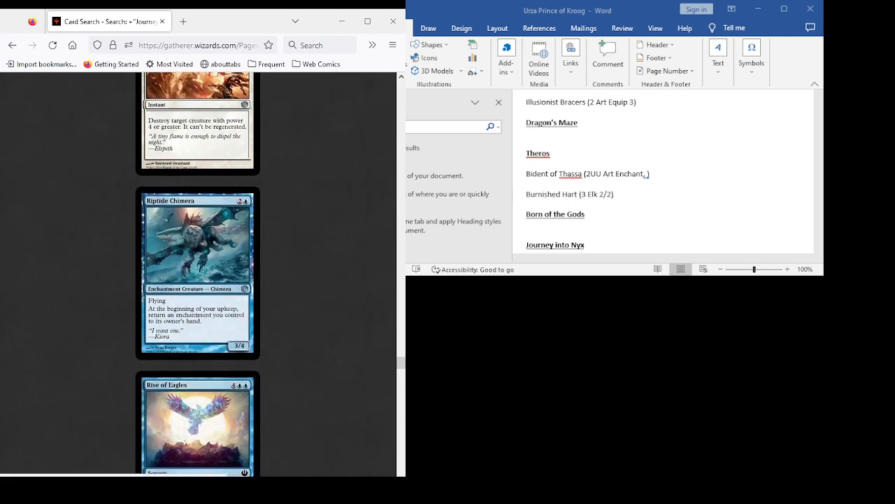
{"action": "scroll", "coordinate": [198, 273], "scroll_direction": "down", "scroll_amount": 3}
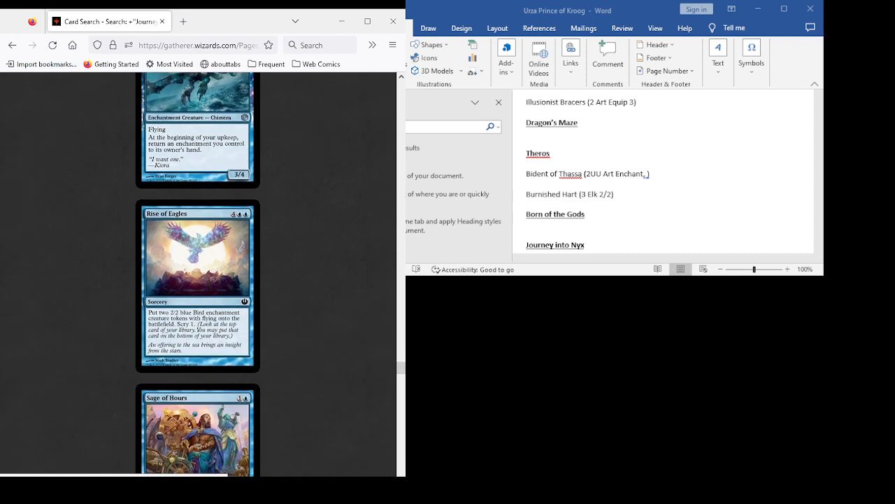
{"action": "scroll", "coordinate": [198, 273], "scroll_direction": "down", "scroll_amount": 4}
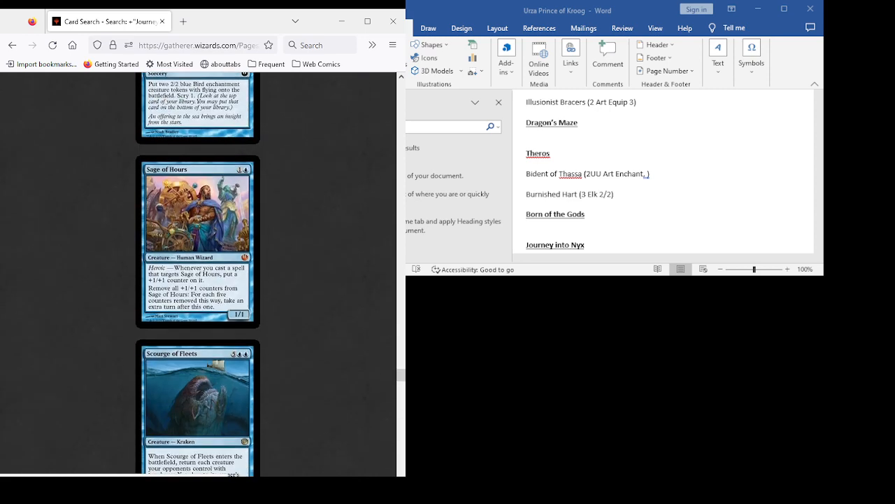
{"action": "scroll", "coordinate": [198, 273], "scroll_direction": "down", "scroll_amount": 3}
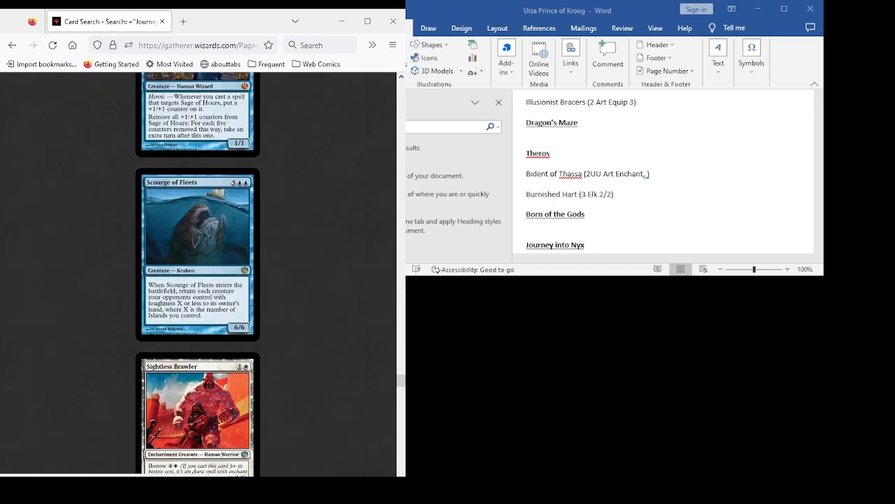
- Examine the Journey into Nyx card results from Sightless Brawler through Temple of Epiphany for deck candidates
{"action": "scroll", "coordinate": [198, 273], "scroll_direction": "down", "scroll_amount": 2}
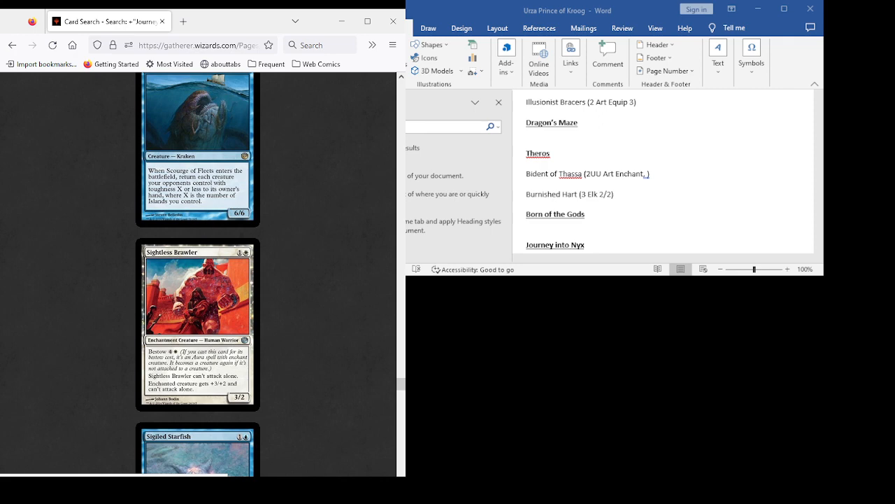
{"action": "scroll", "coordinate": [198, 273], "scroll_direction": "down", "scroll_amount": 3}
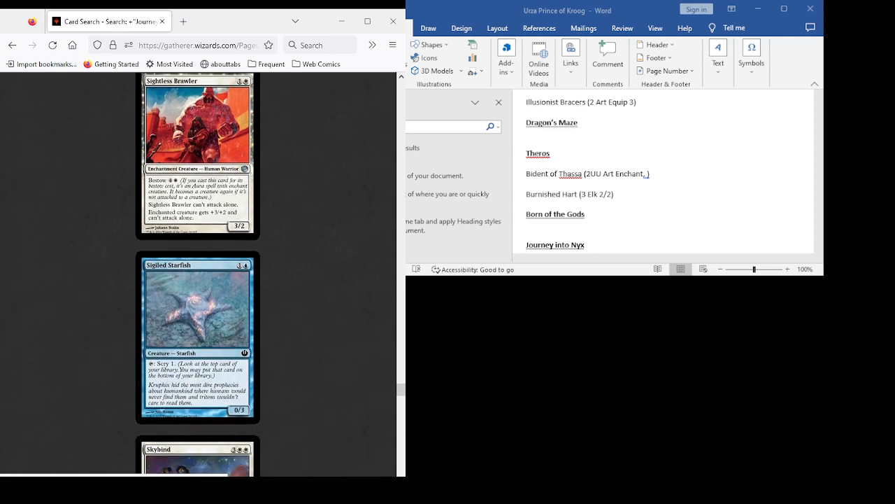
{"action": "scroll", "coordinate": [198, 273], "scroll_direction": "down", "scroll_amount": 3}
{"action": "scroll", "coordinate": [198, 273], "scroll_direction": "down", "scroll_amount": 2}
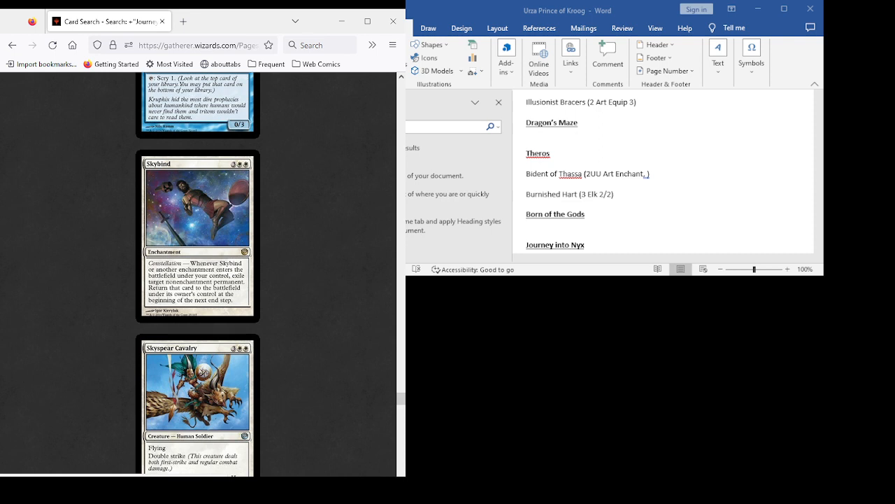
{"action": "scroll", "coordinate": [197, 274], "scroll_direction": "down", "scroll_amount": 7}
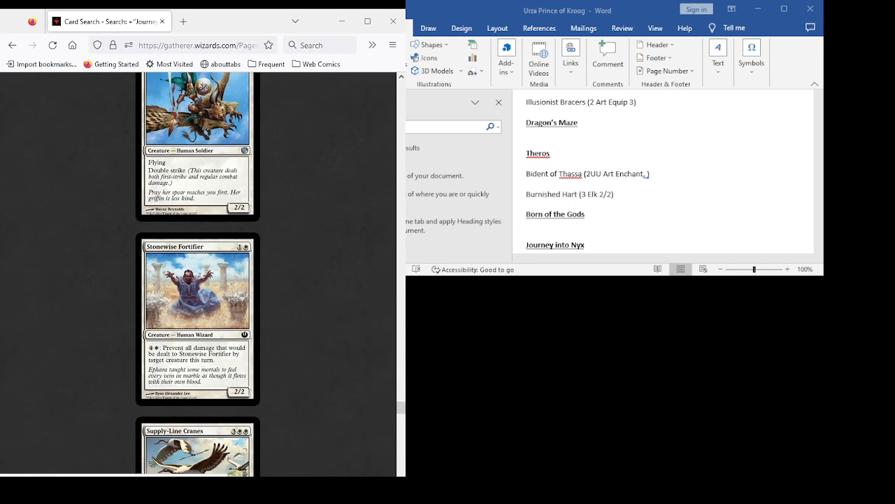
{"action": "scroll", "coordinate": [198, 275], "scroll_direction": "down", "scroll_amount": 4}
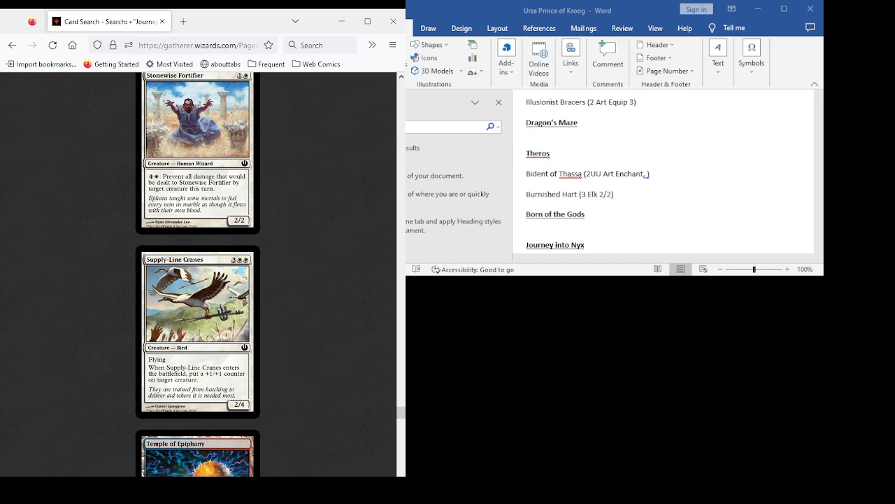
{"action": "scroll", "coordinate": [197, 274], "scroll_direction": "down", "scroll_amount": 3}
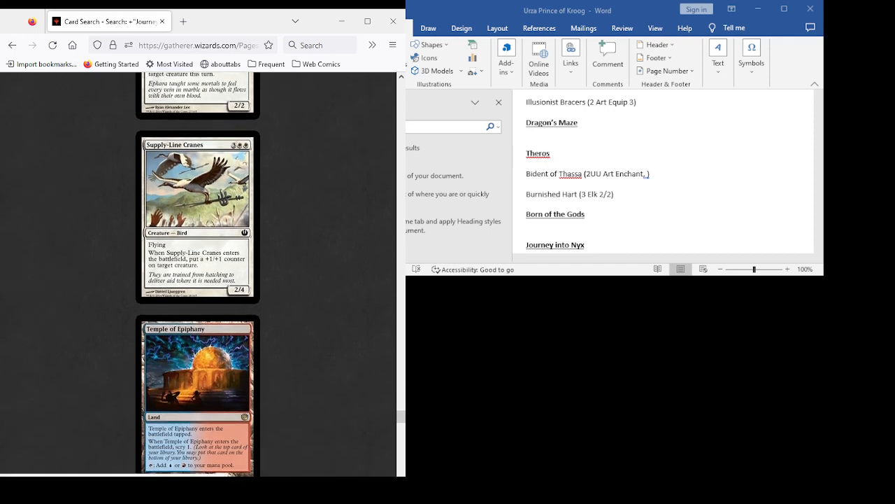
{"action": "scroll", "coordinate": [197, 274], "scroll_direction": "down", "scroll_amount": 7}
- Examine the Journey into Nyx card results from Tethmos High Priest through Whitewater Naiads for deck candidates
{"action": "scroll", "coordinate": [197, 274], "scroll_direction": "down", "scroll_amount": 7}
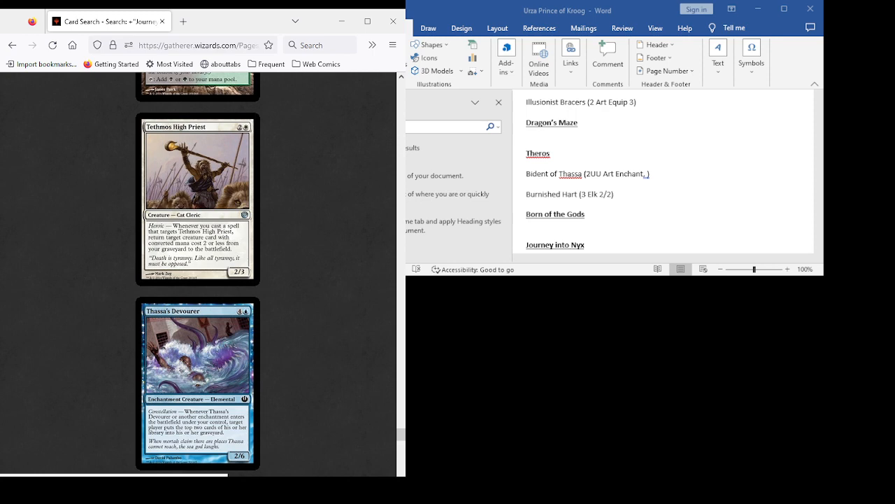
{"action": "scroll", "coordinate": [197, 275], "scroll_direction": "down", "scroll_amount": 5}
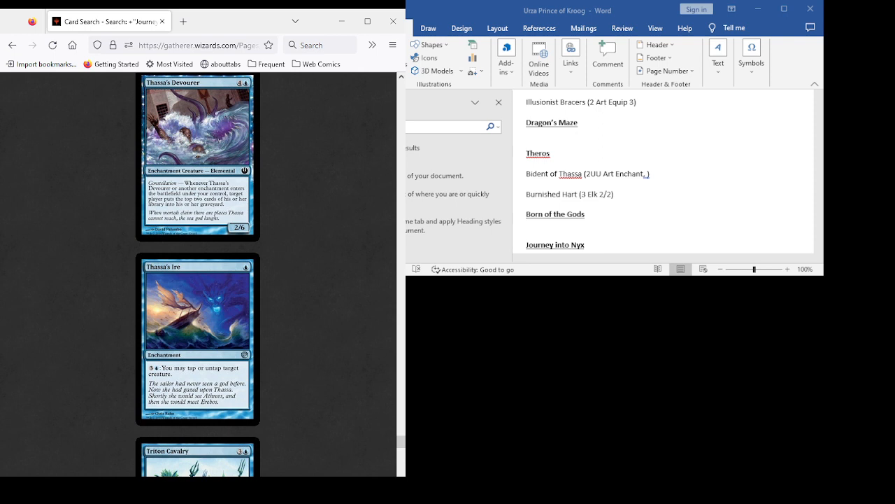
{"action": "scroll", "coordinate": [197, 274], "scroll_direction": "down", "scroll_amount": 4}
{"action": "scroll", "coordinate": [198, 274], "scroll_direction": "up", "scroll_amount": 1}
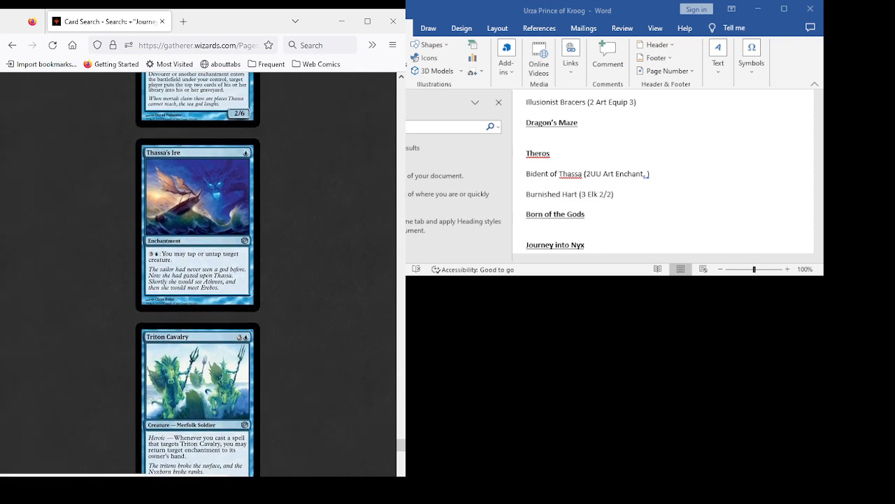
{"action": "scroll", "coordinate": [198, 274], "scroll_direction": "down", "scroll_amount": 4}
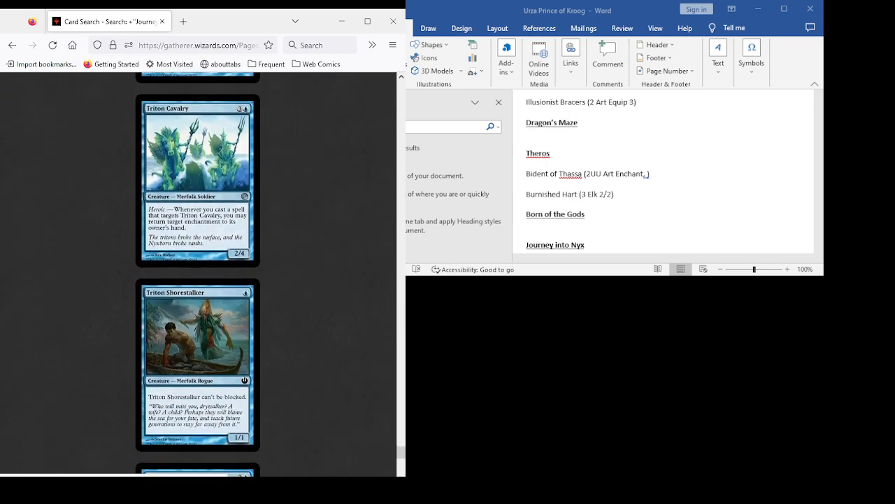
{"action": "scroll", "coordinate": [197, 274], "scroll_direction": "down", "scroll_amount": 2}
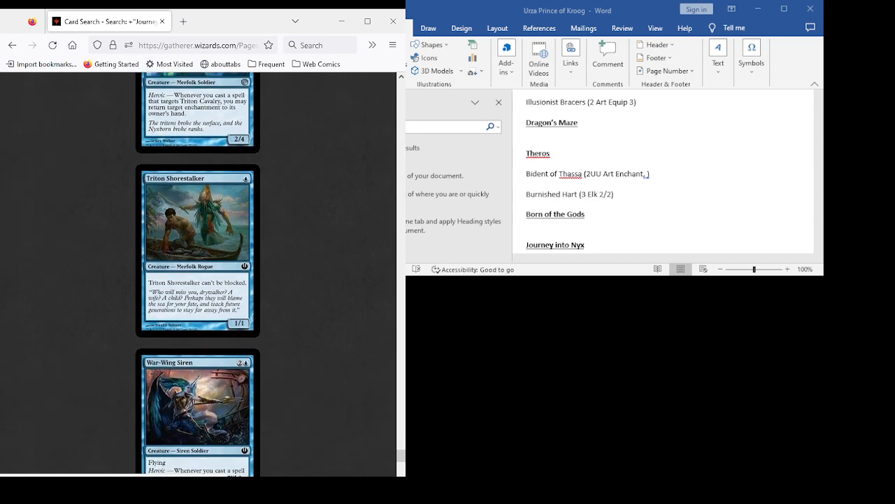
{"action": "scroll", "coordinate": [197, 275], "scroll_direction": "down", "scroll_amount": 2}
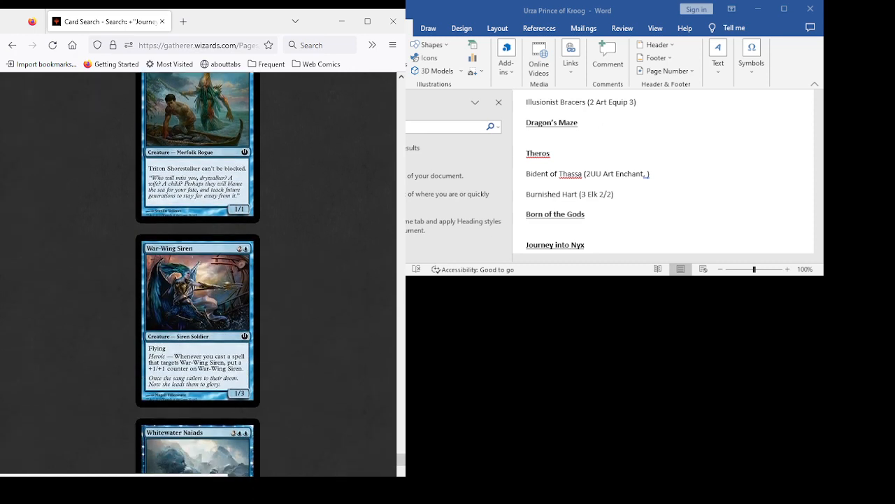
{"action": "scroll", "coordinate": [198, 274], "scroll_direction": "down", "scroll_amount": 4}
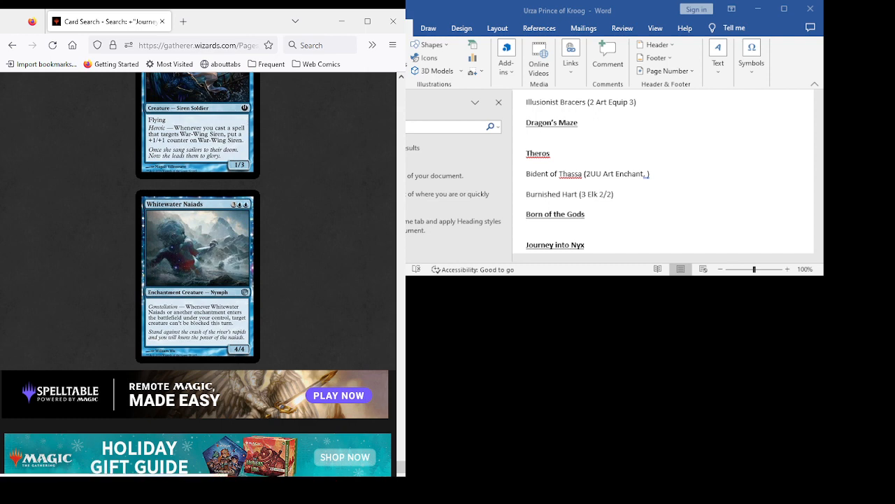
- Return to the advanced search form and remove the Journey into Nyx set condition, keeping the three color exclusions
{"action": "left_click", "coordinate": [12, 44]}
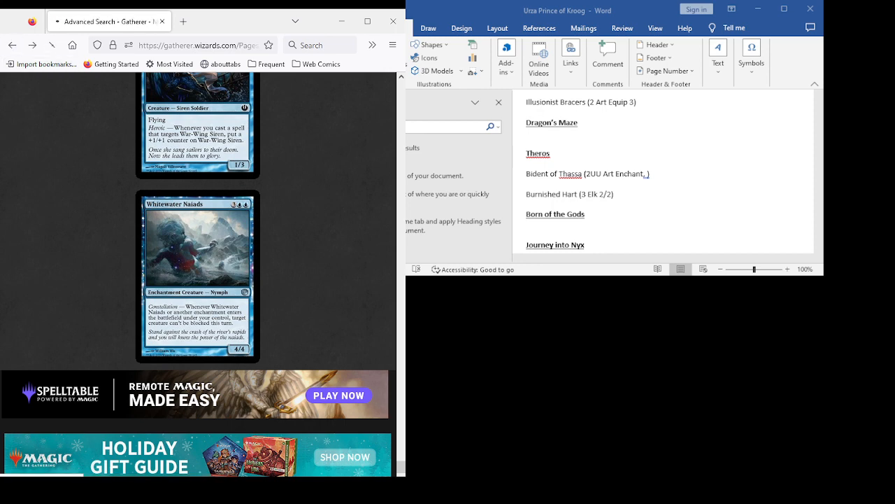
{"action": "scroll", "coordinate": [663, 175], "scroll_direction": "down", "scroll_amount": 1}
{"action": "scroll", "coordinate": [663, 175], "scroll_direction": "down", "scroll_amount": 1}
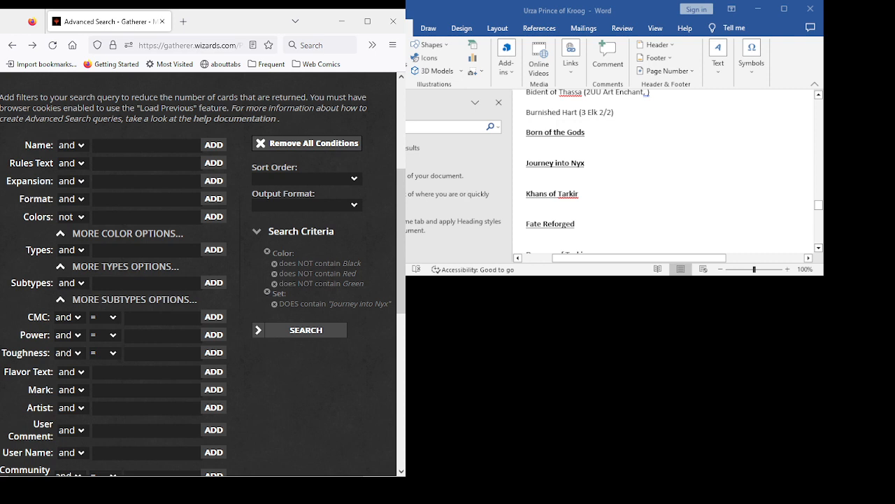
{"action": "left_click", "coordinate": [274, 304]}
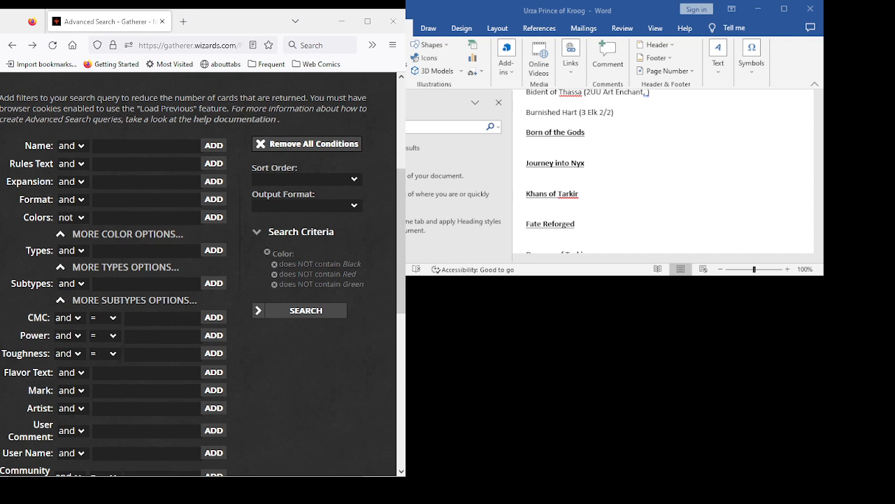
- Switch to the Word deck document and place the text cursor on the blank line above the Born of the Gods heading
{"action": "left_click", "coordinate": [528, 122]}
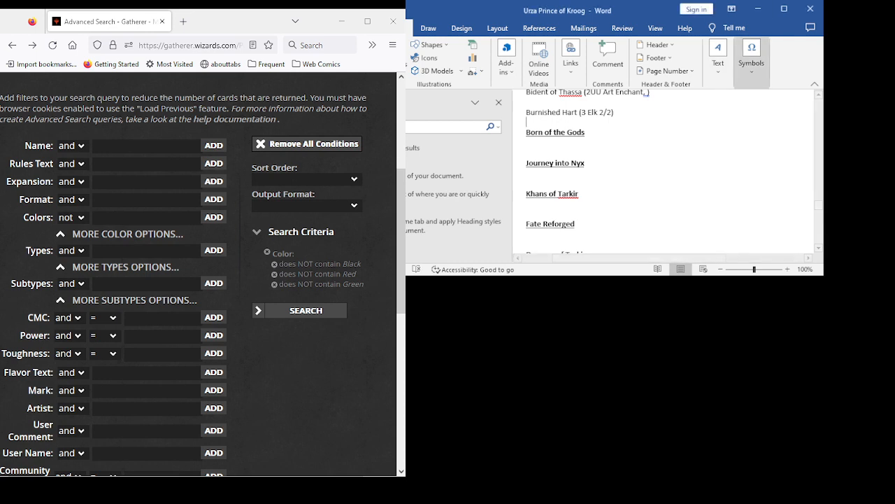